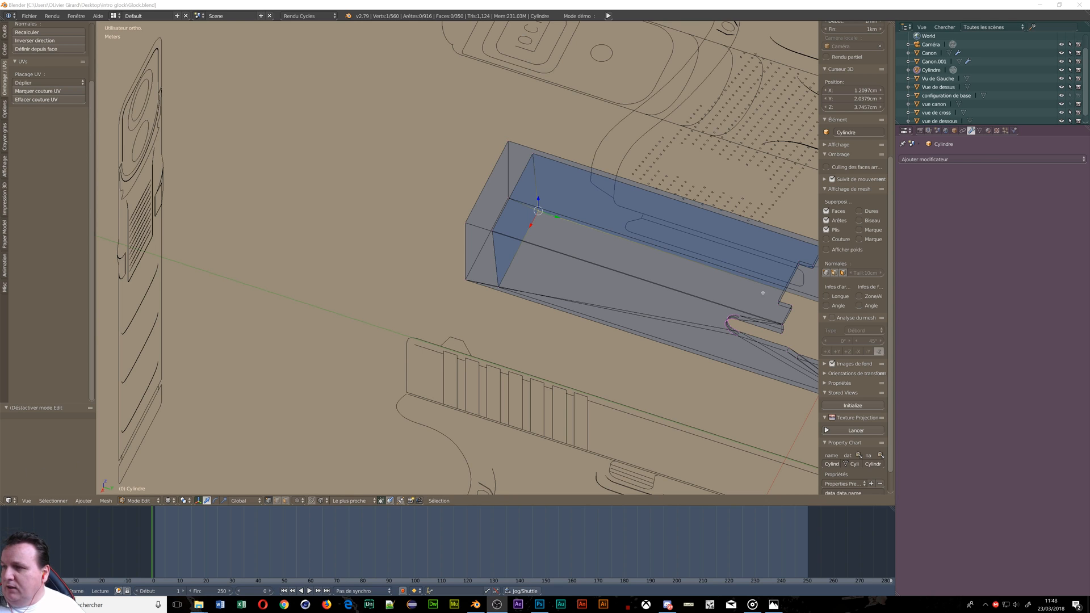
# Step: Return the slide to Object Mode, deselect all objects and set the viewport shading to Solid
pyautogui.scroll(-4, 763, 293)
pyautogui.moveTo(490, 402); pyautogui.dragTo(550, 387, button='middle')
pyautogui.scroll(3, 506, 356)
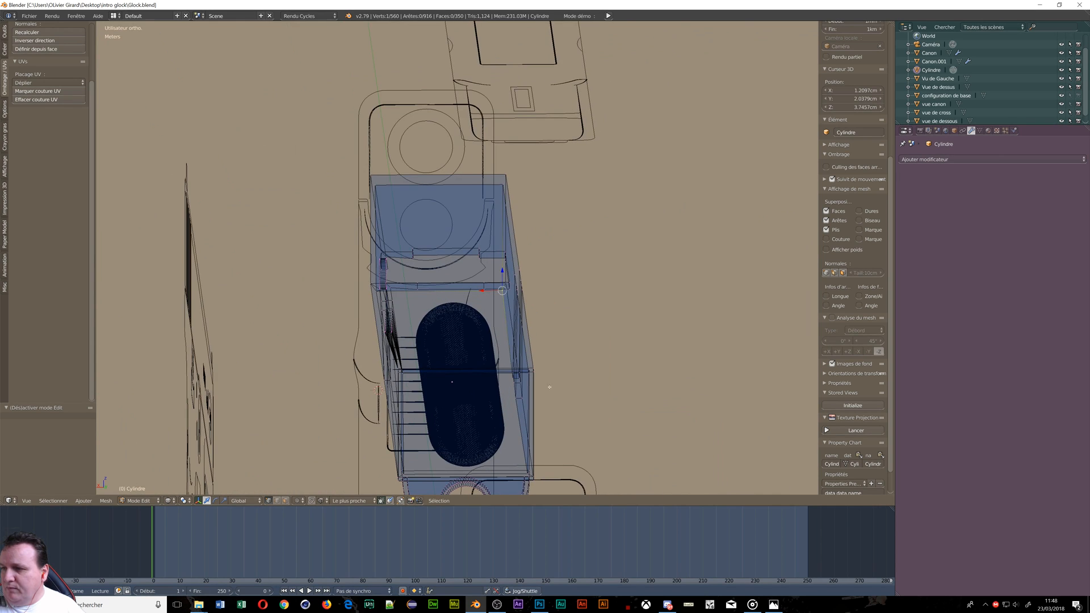
pyautogui.scroll(3, 545, 389)
pyautogui.keyDown('shift'); pyautogui.moveTo(448, 444); pyautogui.dragTo(522, 231, button='middle'); pyautogui.keyUp('shift')
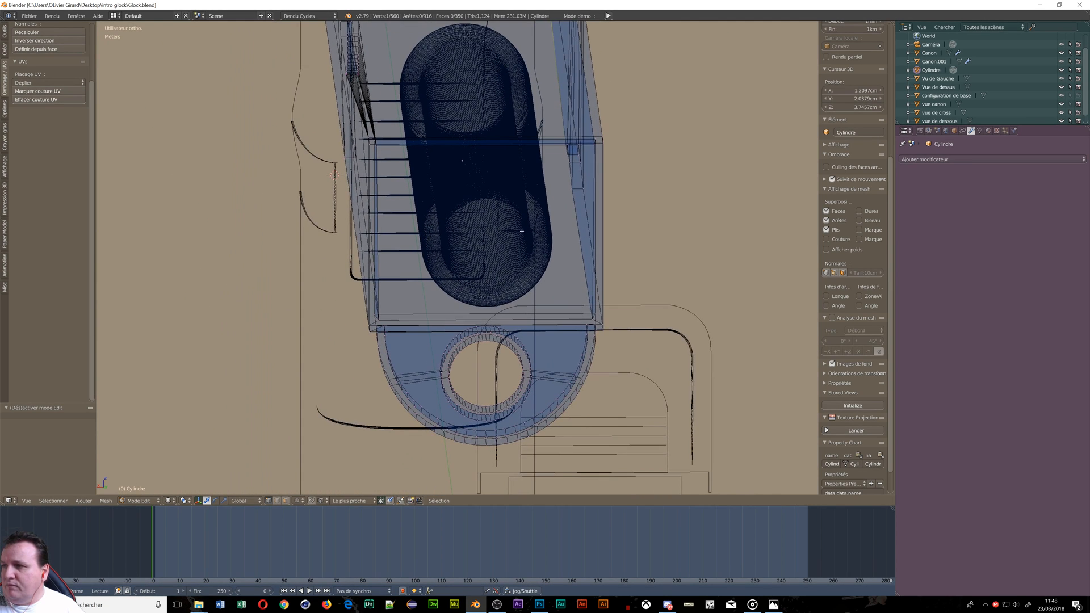
pyautogui.scroll(1, 522, 231)
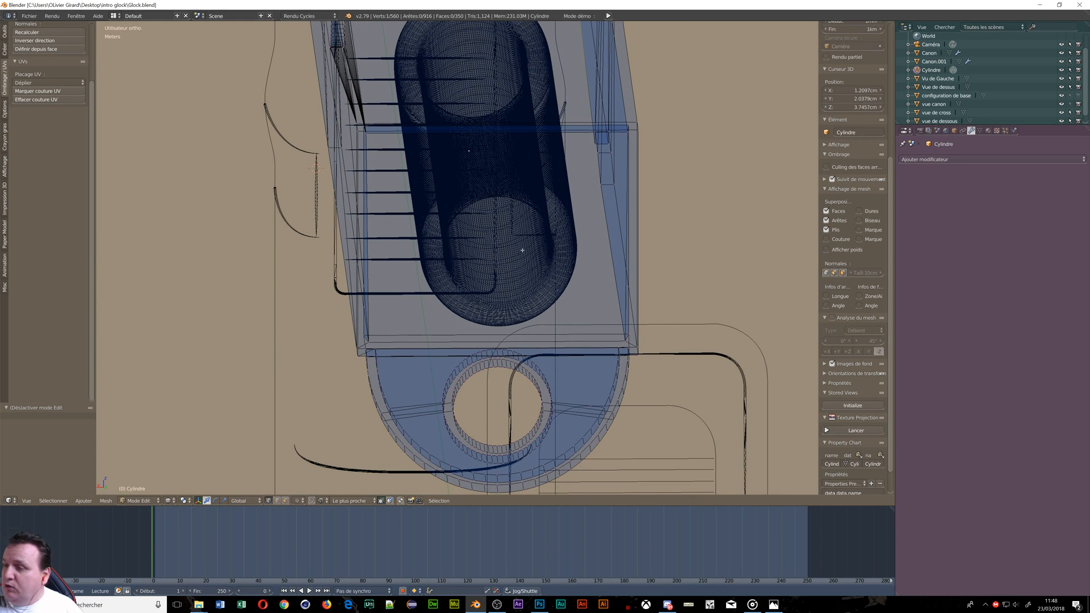
pyautogui.press('Tab')
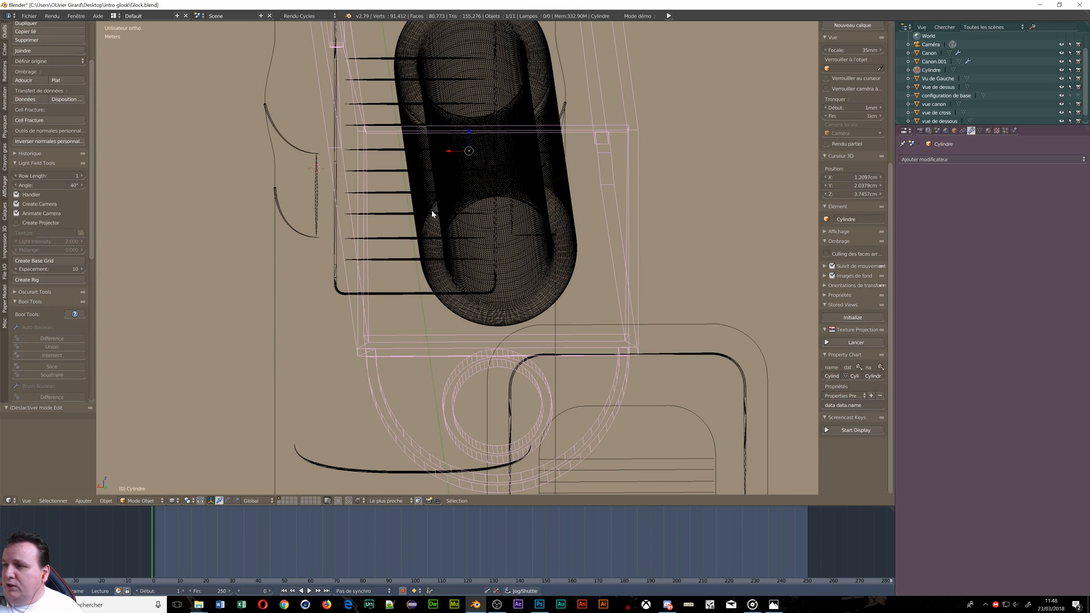
pyautogui.press('a')
pyautogui.press('a')
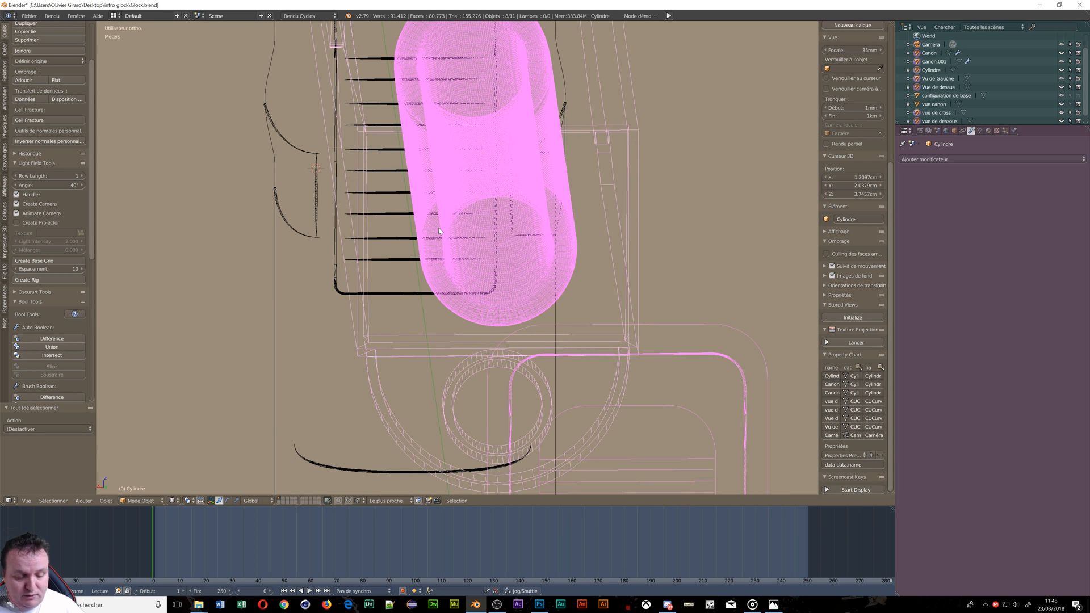
pyautogui.press('a')
pyautogui.press('z')
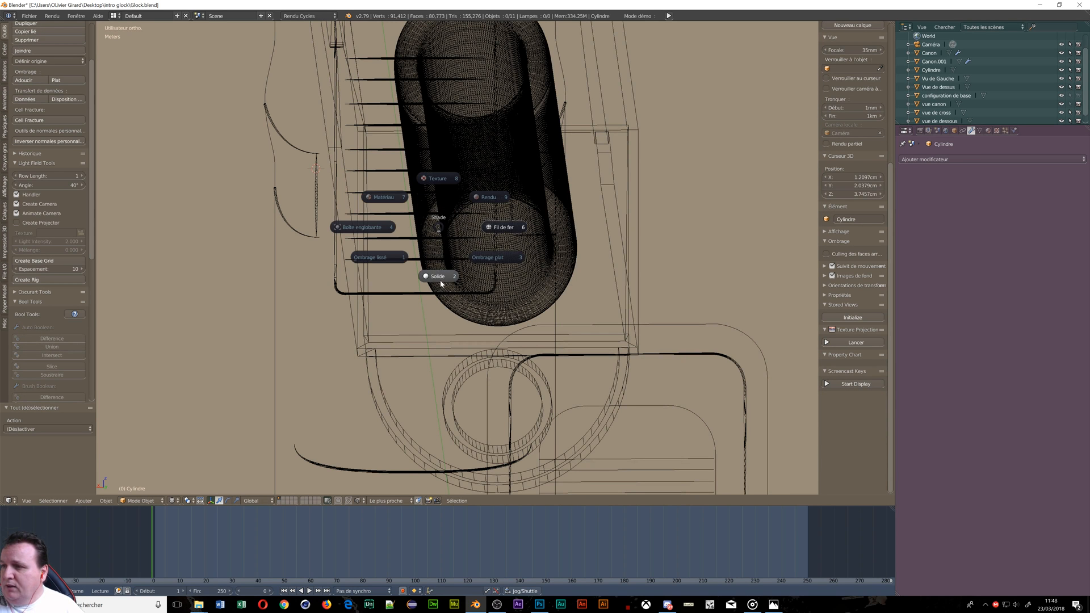
pyautogui.click(434, 278)
# Step: Select the pistol slide and add a Subdivision Surface modifier to it
pyautogui.moveTo(374, 256); pyautogui.dragTo(376, 221, button='middle')
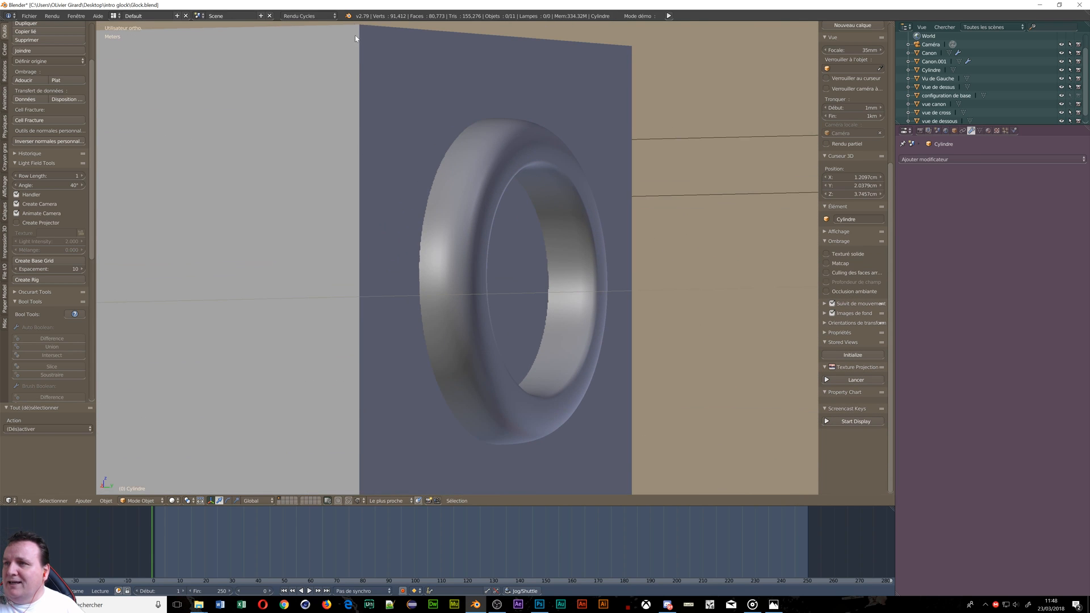
pyautogui.scroll(-10, 370, 113)
pyautogui.moveTo(381, 117); pyautogui.dragTo(384, 125, button='middle')
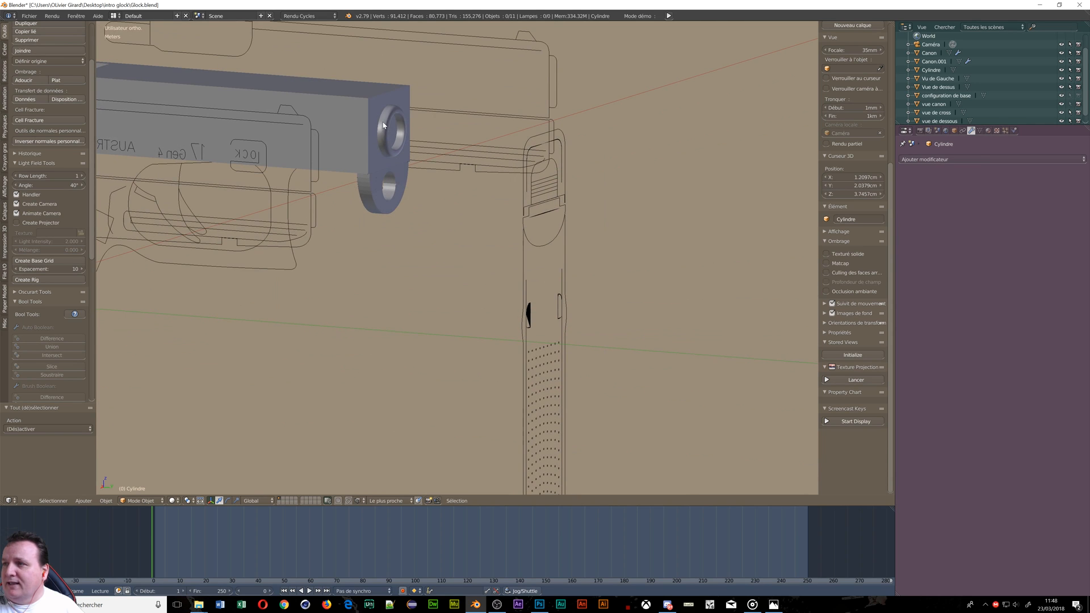
pyautogui.moveTo(542, 85); pyautogui.dragTo(228, 92, button='middle')
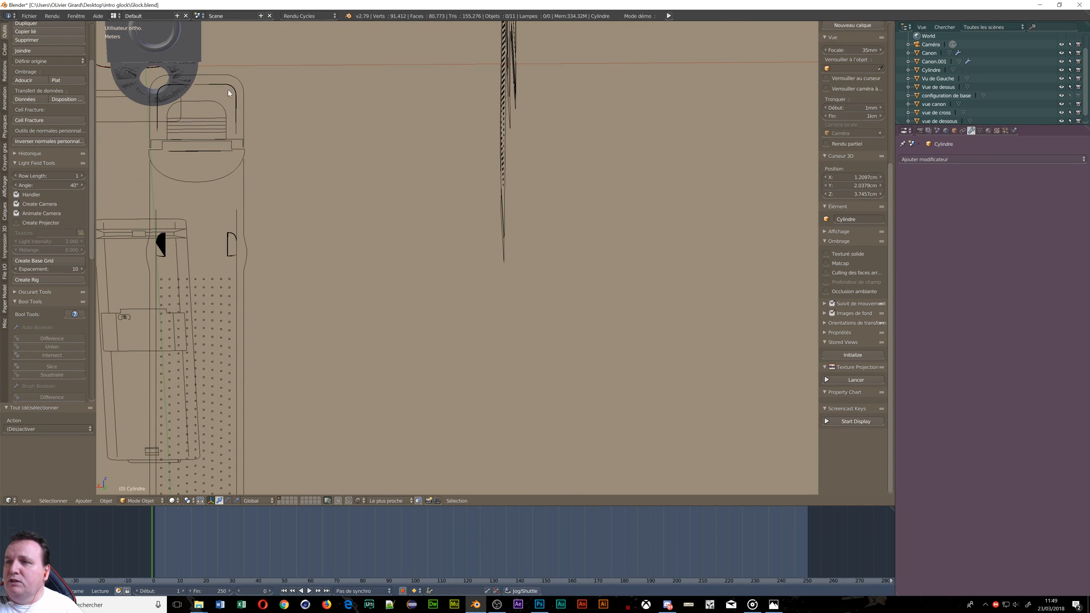
pyautogui.scroll(-3, 130, 138)
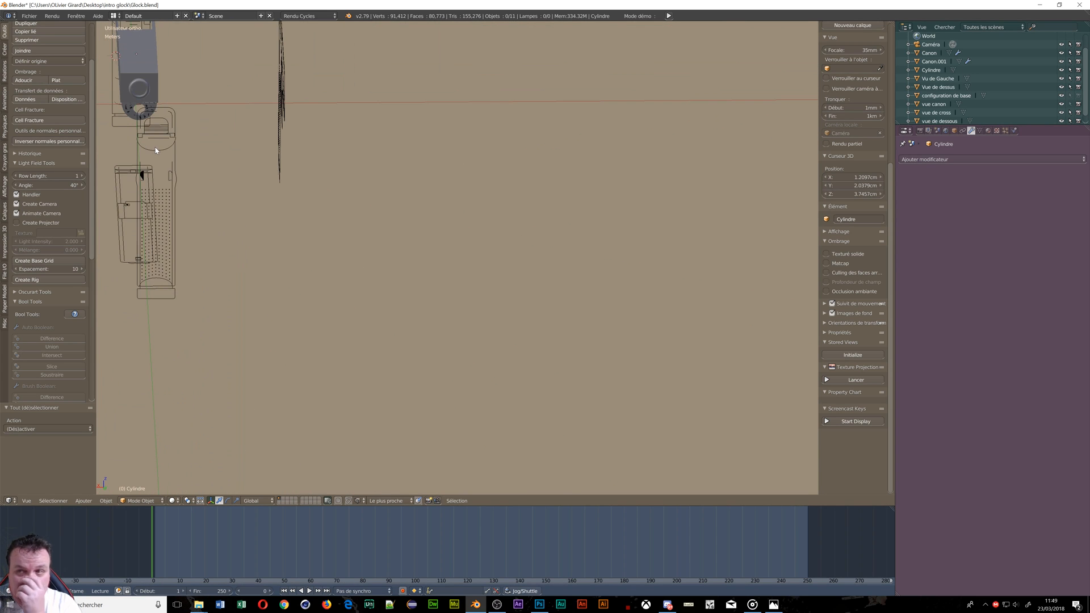
pyautogui.moveTo(157, 151); pyautogui.dragTo(578, 265, button='middle')
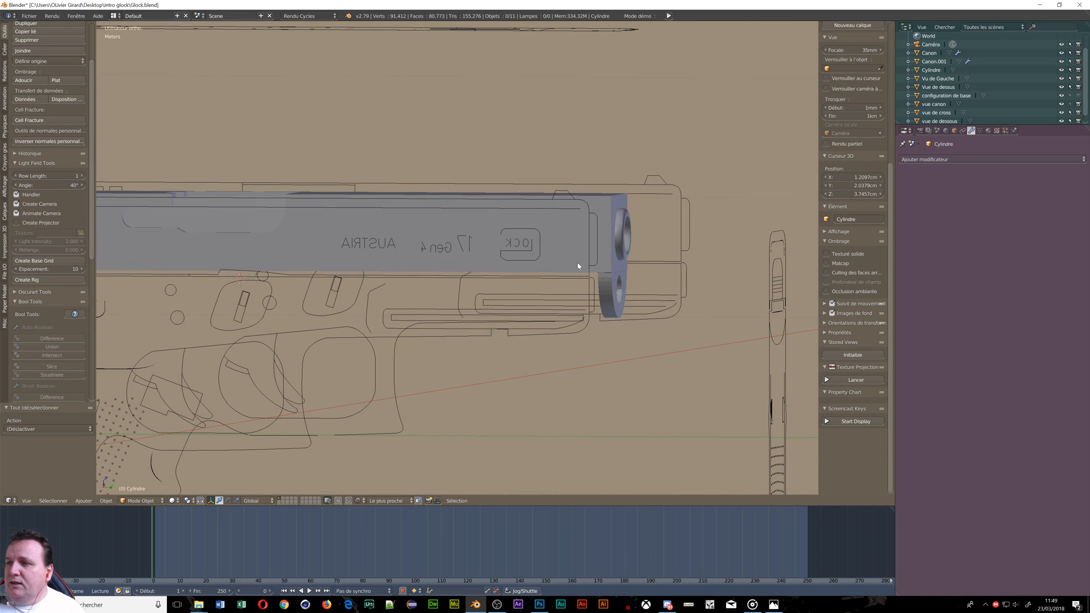
pyautogui.rightClick(451, 207)
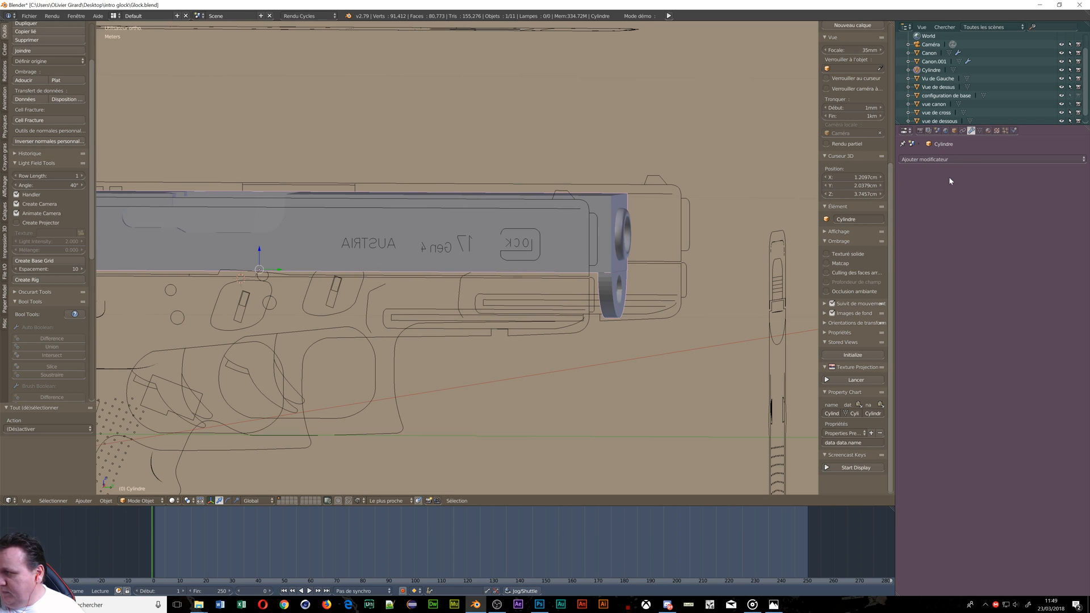
pyautogui.click(932, 160)
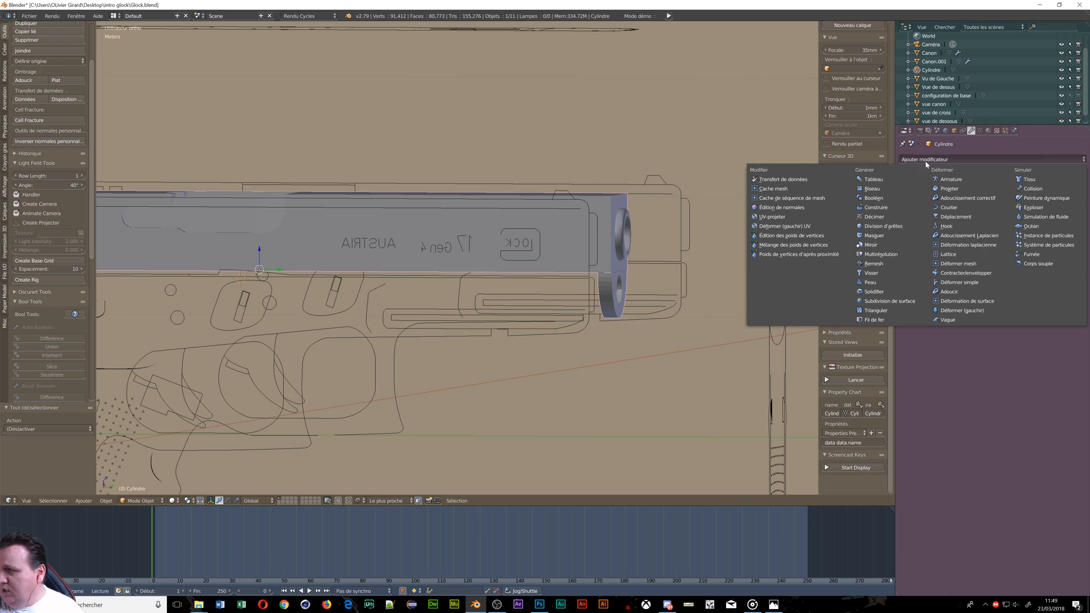
pyautogui.click(887, 301)
pyautogui.scroll(-5, 397, 298)
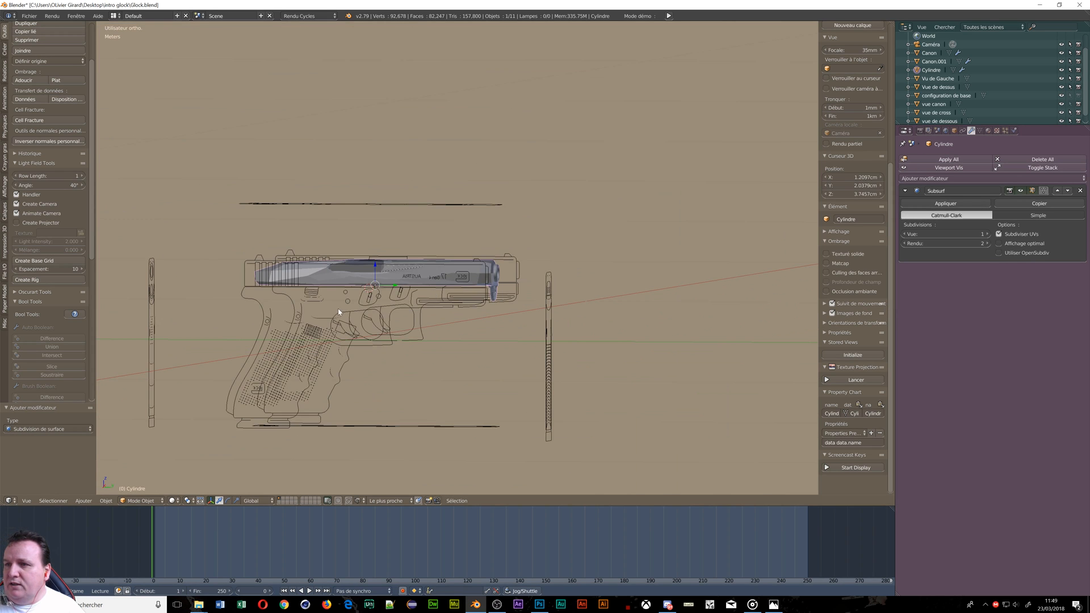
pyautogui.scroll(8, 284, 299)
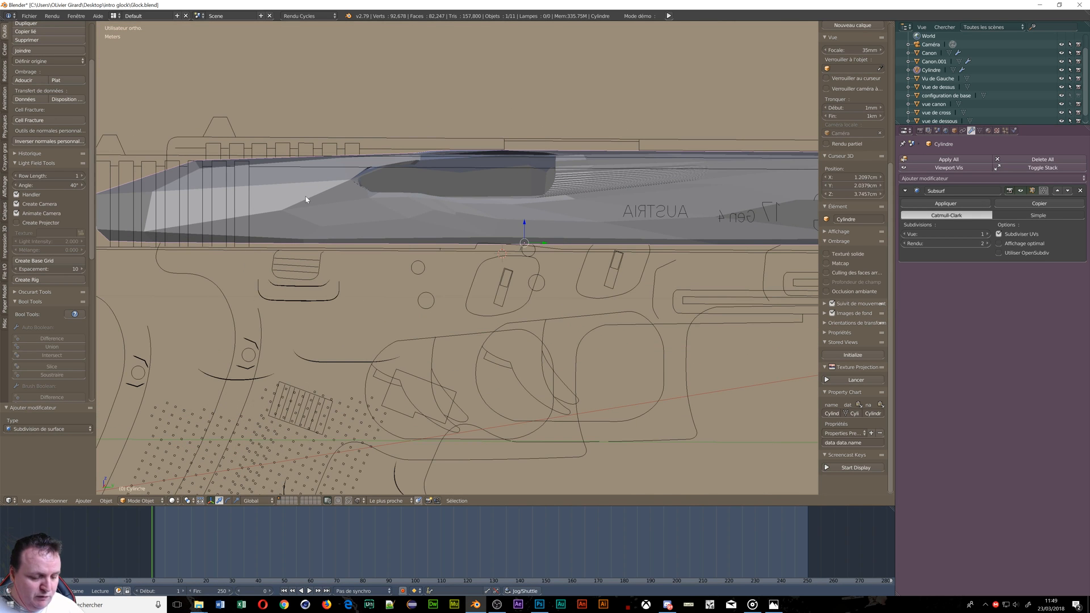
# Step: Put the slide in Edit Mode and try a loop cut with edge slide toward its rear end
pyautogui.press('Tab')
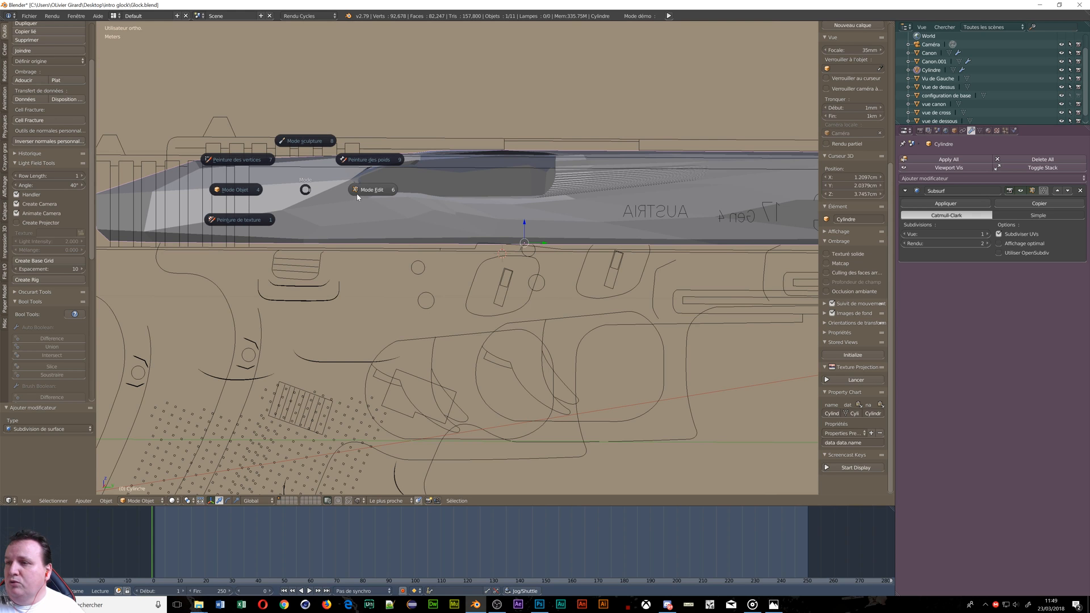
pyautogui.click(361, 191)
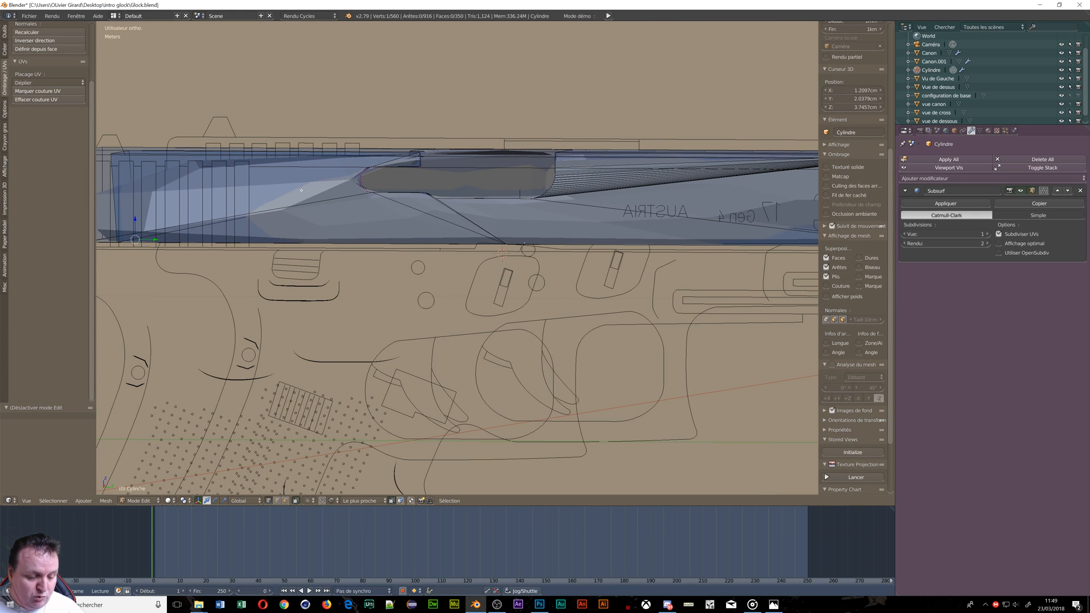
pyautogui.hotkey('ctrl', 'r')
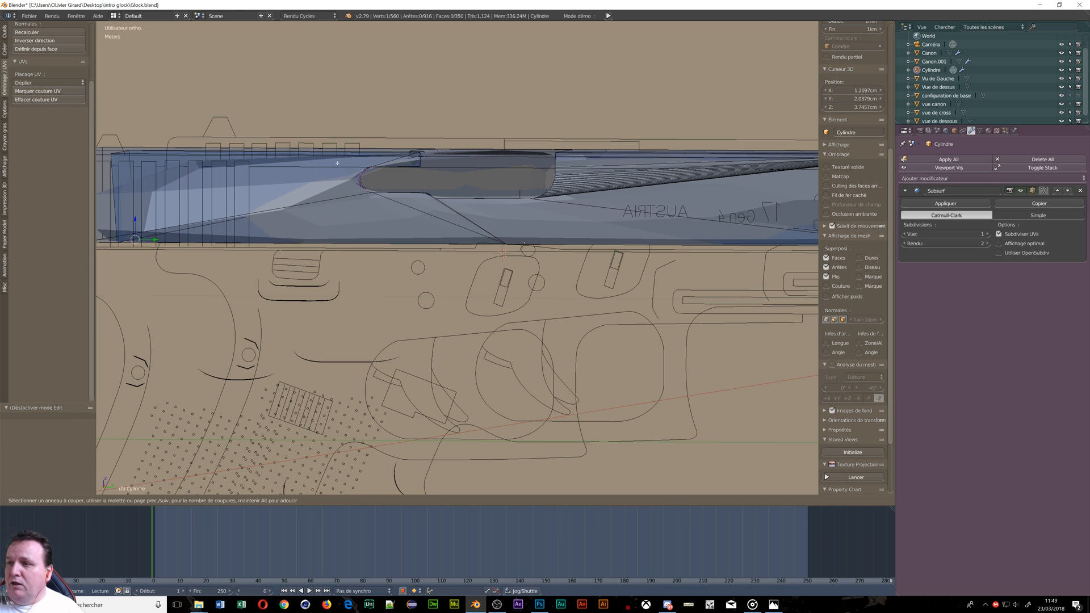
pyautogui.click(312, 146)
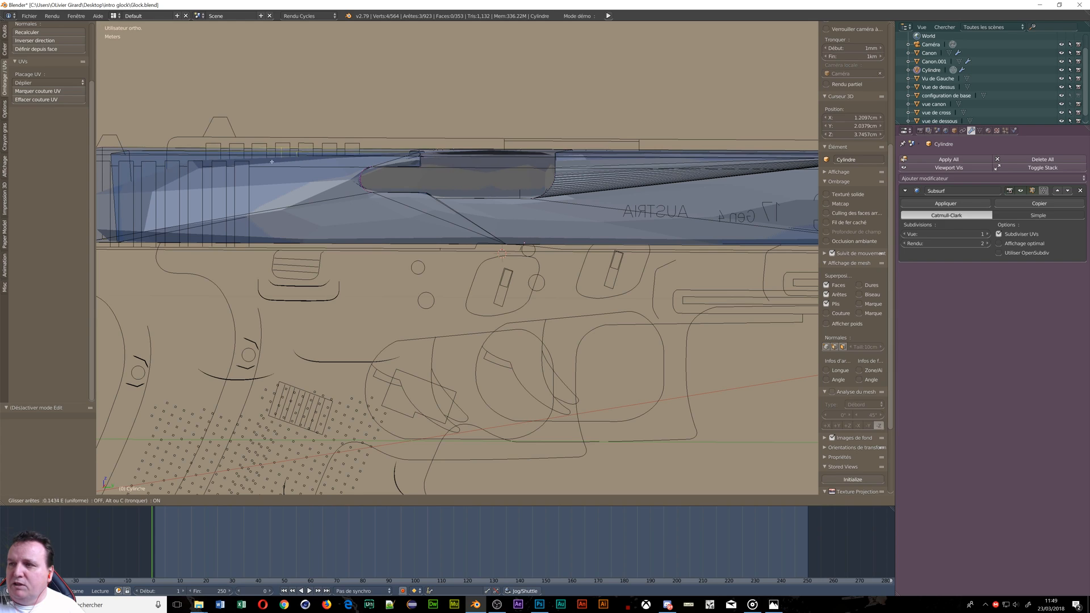
pyautogui.click(185, 181)
# Step: Try a second loop cut running lengthwise along the slide's side, and undo both loop cuts
pyautogui.scroll(-5, 186, 180)
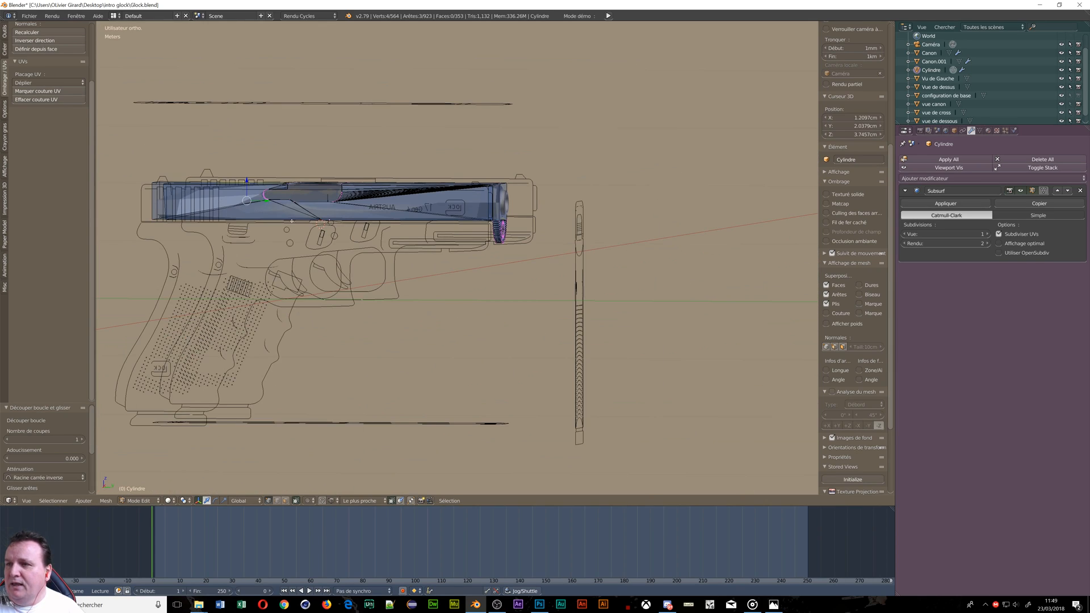
pyautogui.moveTo(292, 221); pyautogui.dragTo(351, 197, button='middle')
pyautogui.hotkey('ctrl', 'r')
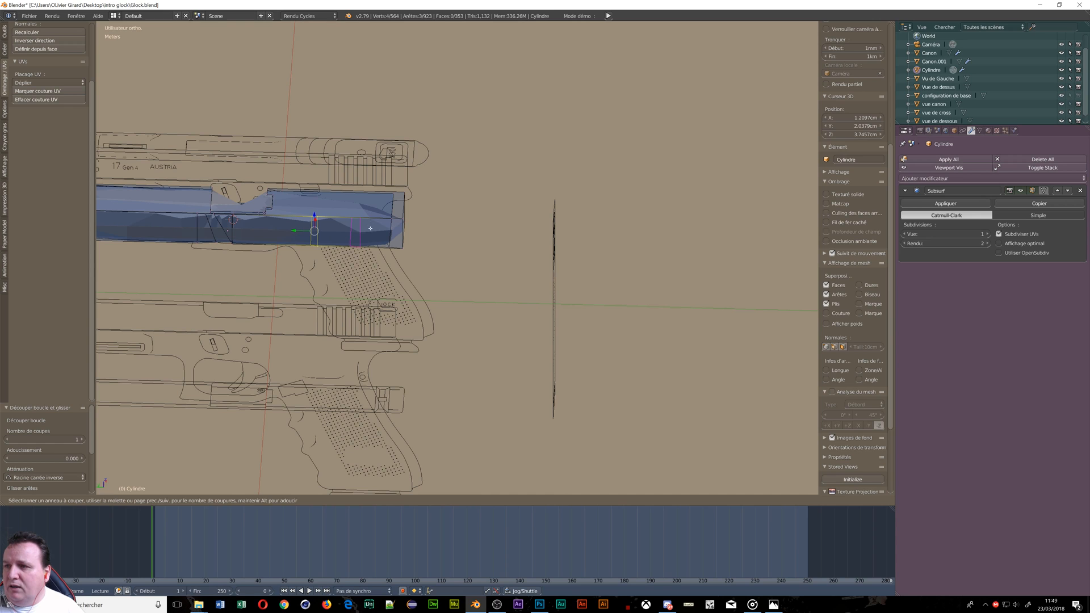
pyautogui.click(396, 226)
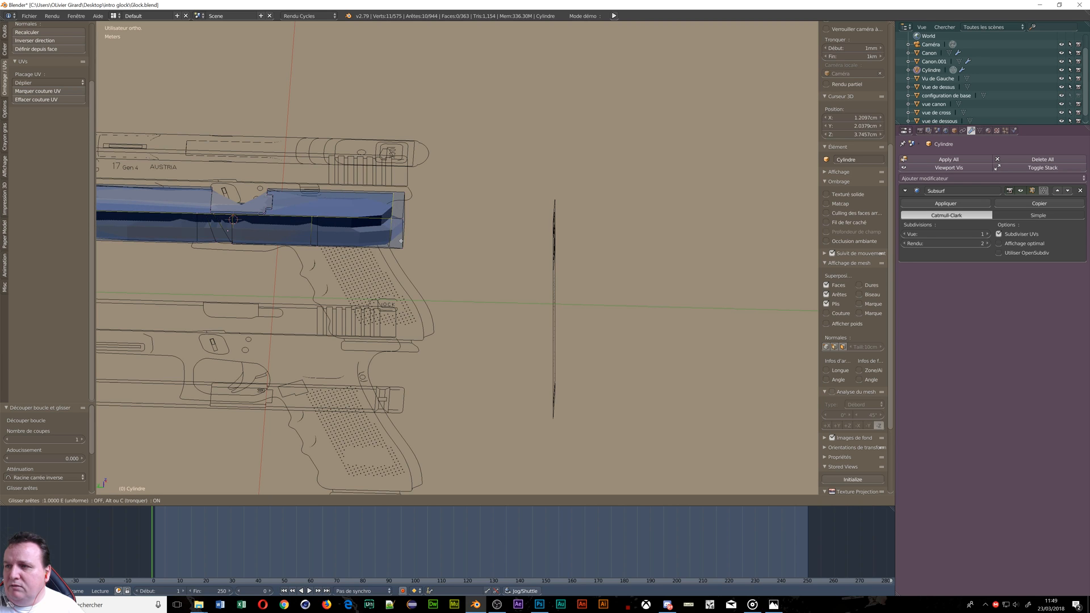
pyautogui.rightClick(393, 207)
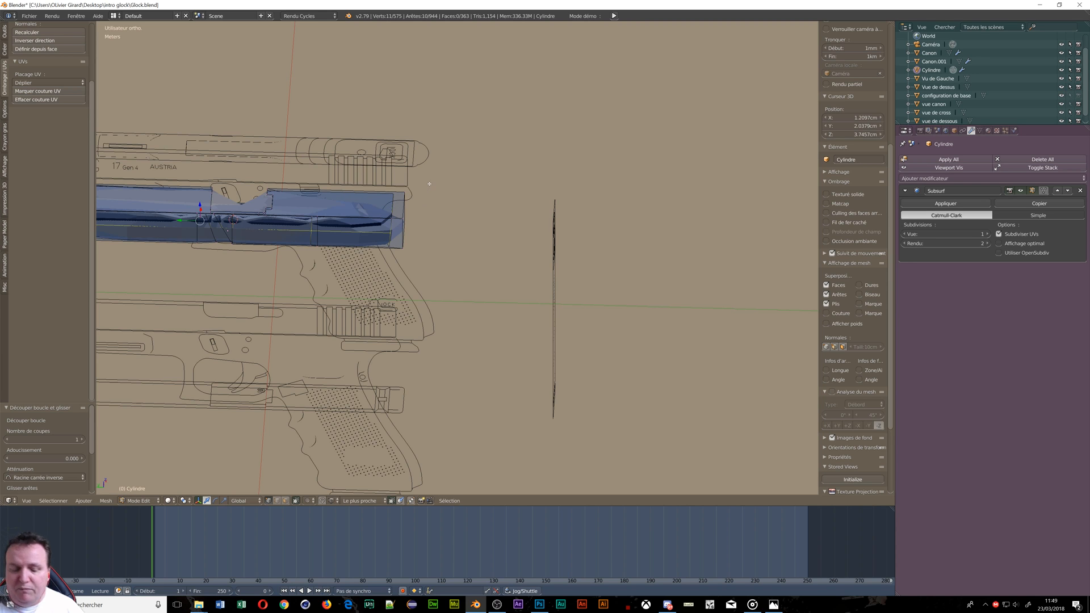
pyautogui.hotkey('ctrl', 'z')
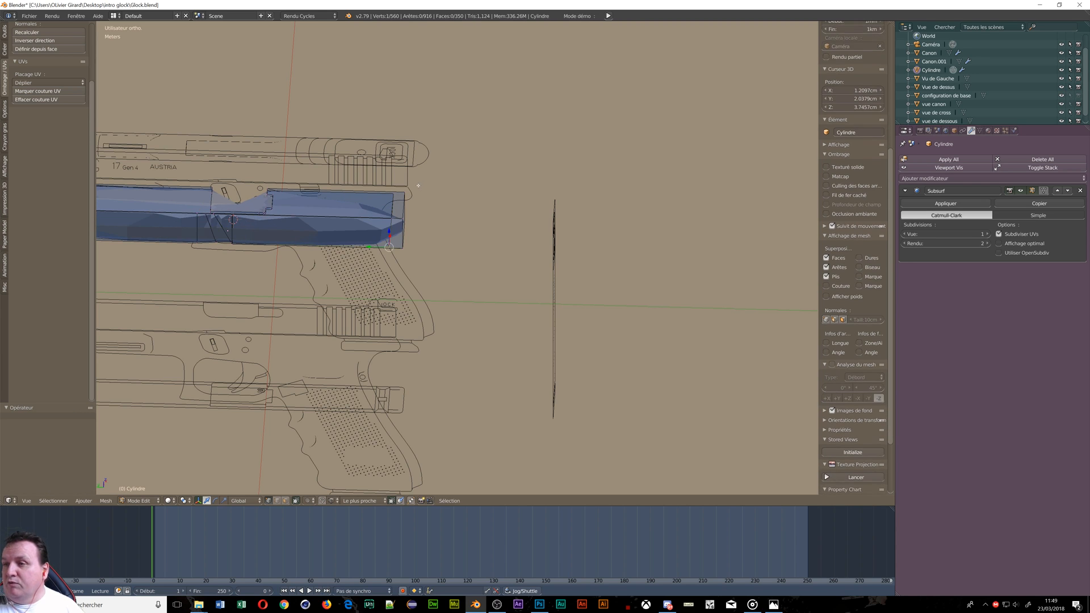
# Step: Remove the Subdivision Surface modifier from the slide
pyautogui.moveTo(383, 237); pyautogui.dragTo(126, 241, button='middle')
pyautogui.scroll(5, 405, 271)
pyautogui.moveTo(405, 271); pyautogui.dragTo(537, 242, button='middle')
pyautogui.scroll(1, 538, 242)
pyautogui.keyDown('shift'); pyautogui.moveTo(691, 231); pyautogui.dragTo(458, 273, button='middle'); pyautogui.keyUp('shift')
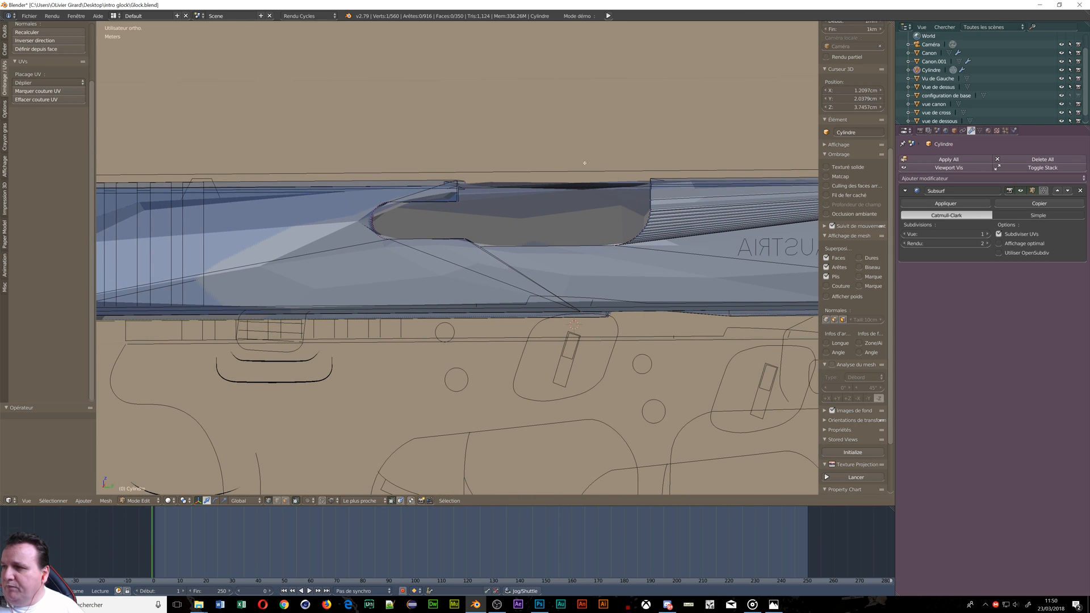
pyautogui.click(1080, 191)
# Step: Examine the slide's ejection port, side faces and rear end from several angles
pyautogui.scroll(-3, 403, 226)
pyautogui.scroll(1, 403, 226)
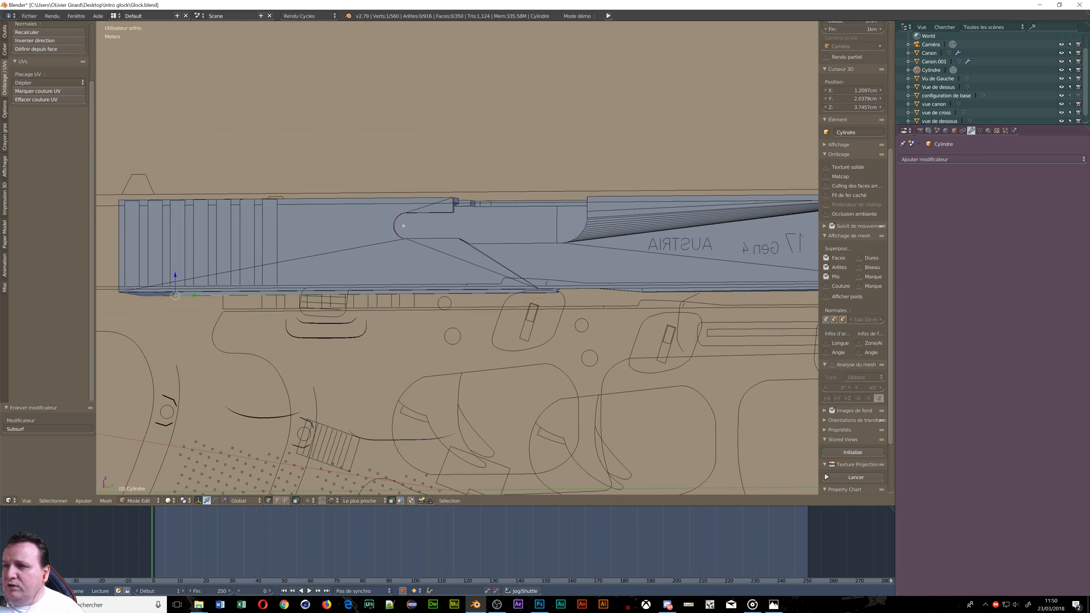
pyautogui.scroll(2, 403, 226)
pyautogui.moveTo(329, 285); pyautogui.dragTo(353, 306, button='middle')
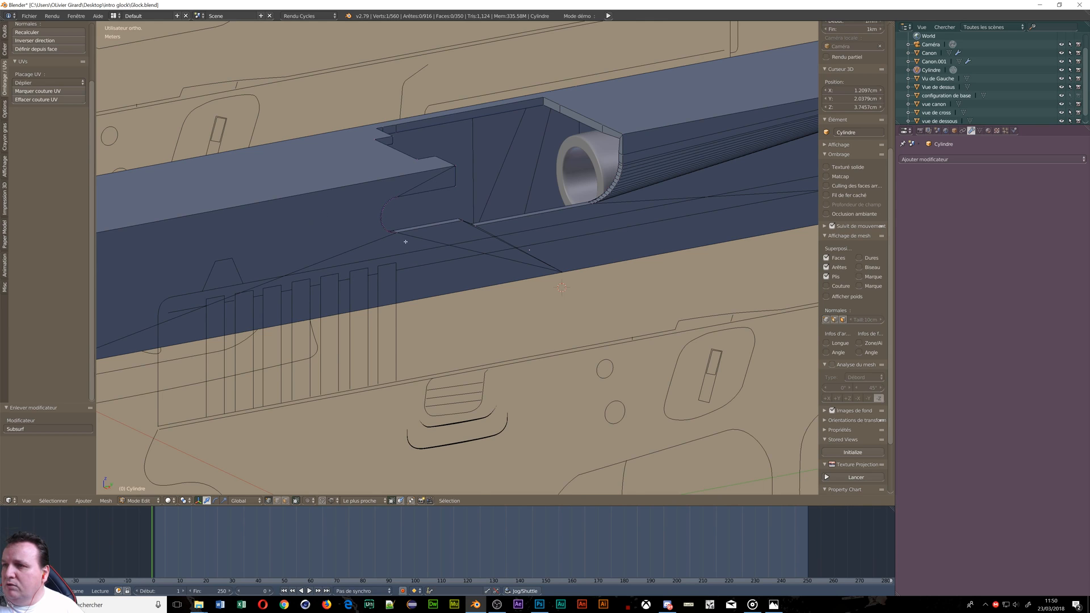
pyautogui.moveTo(405, 242); pyautogui.dragTo(494, 291, button='middle')
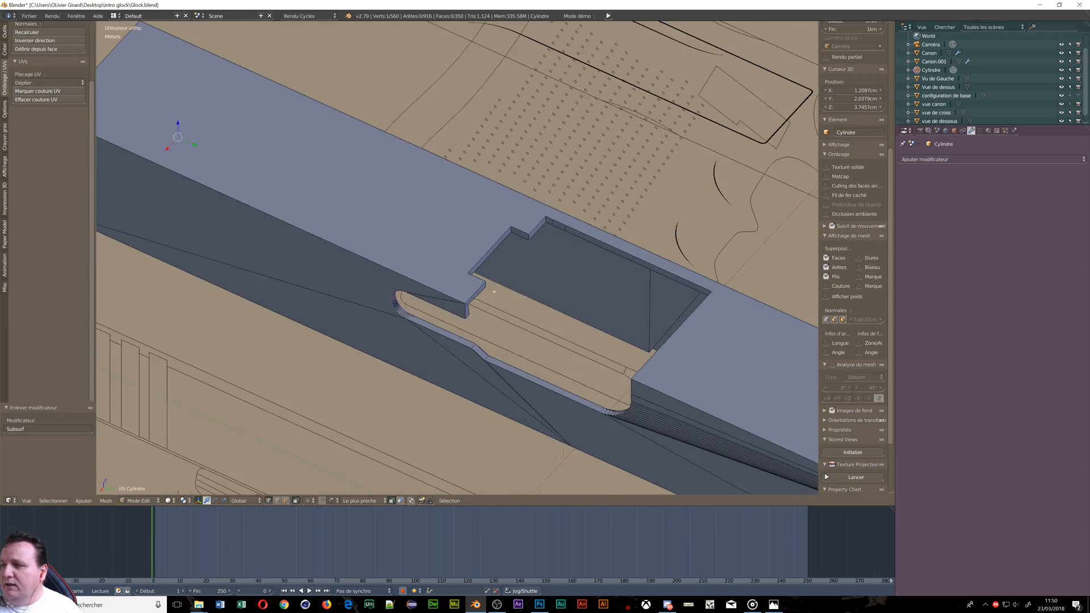
pyautogui.scroll(-8, 495, 291)
pyautogui.scroll(3, 604, 316)
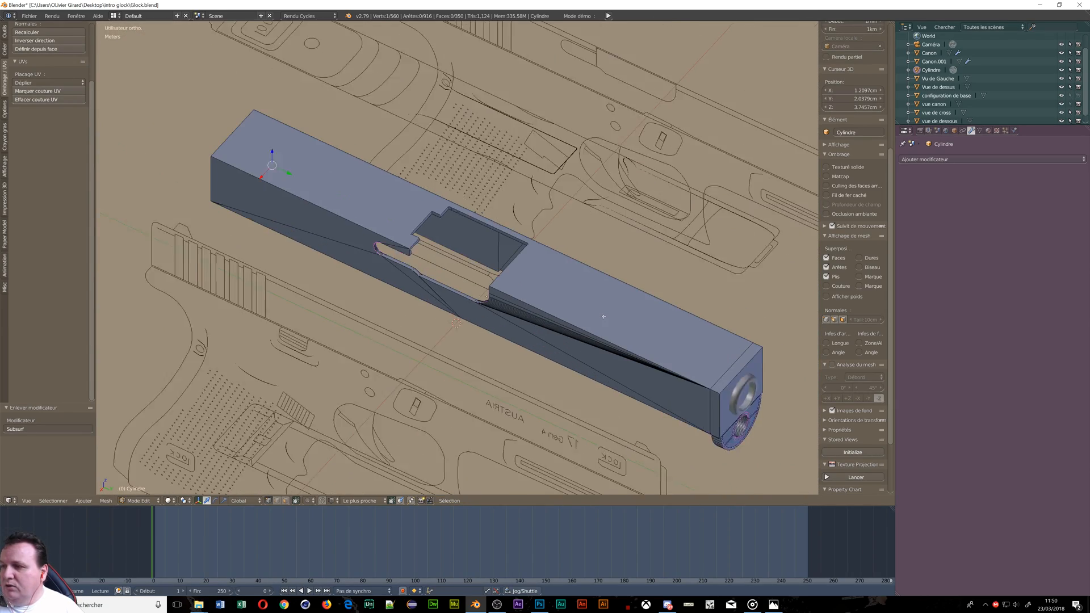
pyautogui.scroll(1, 603, 316)
pyautogui.moveTo(648, 321); pyautogui.dragTo(687, 303, button='middle')
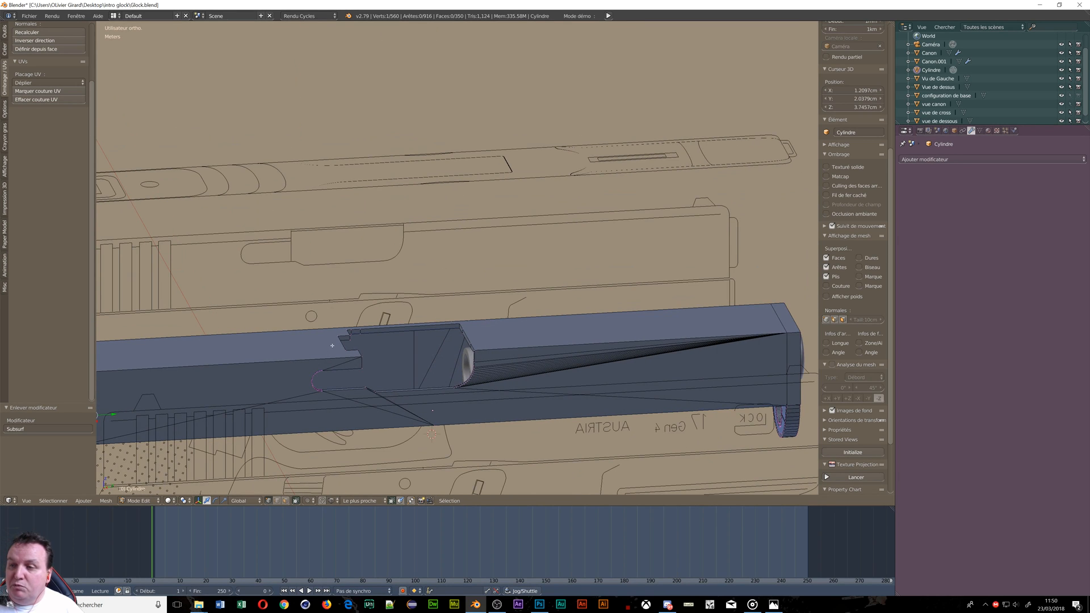
pyautogui.keyDown('shift'); pyautogui.moveTo(297, 377); pyautogui.dragTo(514, 294, button='middle'); pyautogui.keyUp('shift')
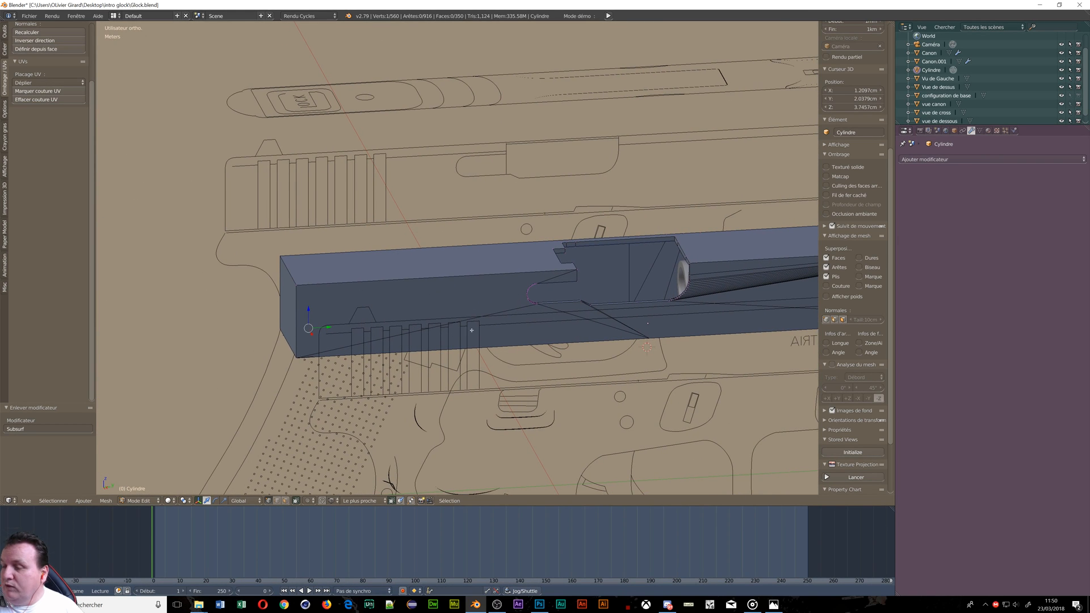
pyautogui.scroll(5, 383, 311)
pyautogui.scroll(-4, 383, 311)
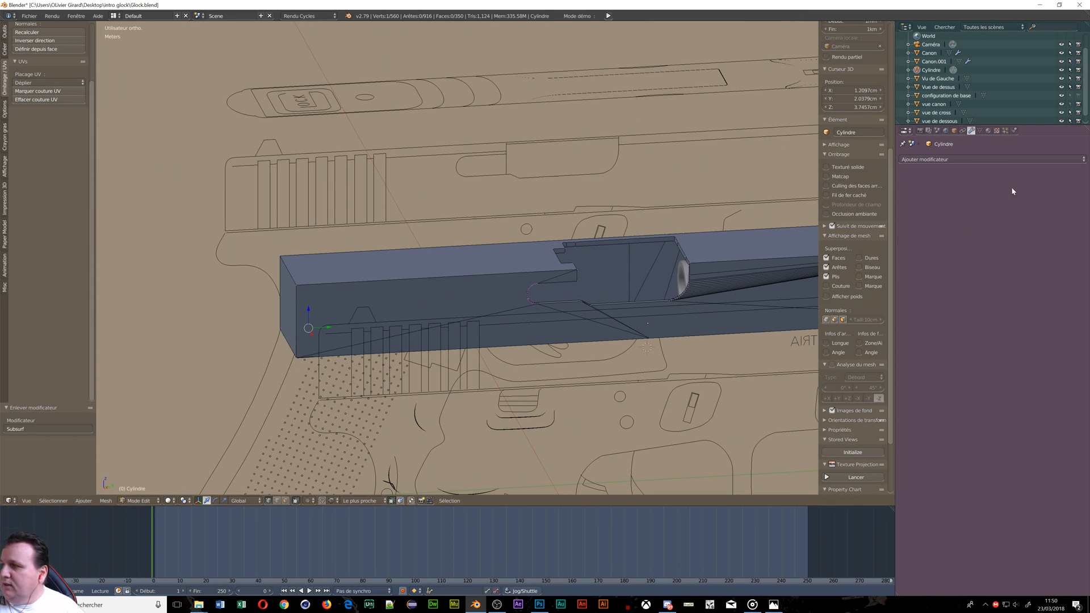
# Step: Add a Bevel (Biseau) modifier to the slide and try widths of 19.85 m and 3.28 m
pyautogui.click(999, 159)
pyautogui.click(964, 159)
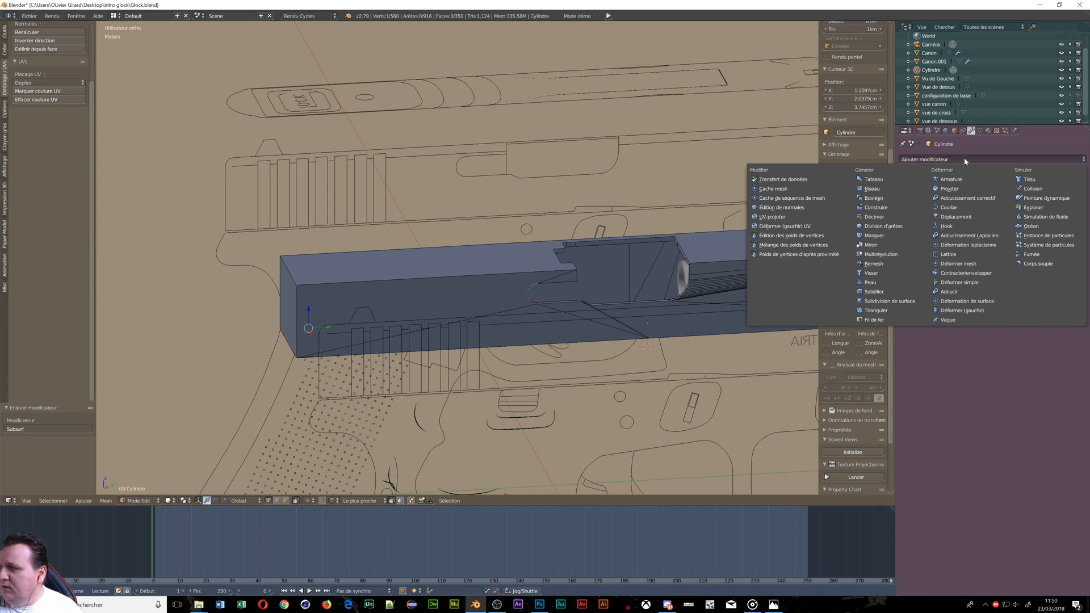
pyautogui.click(873, 189)
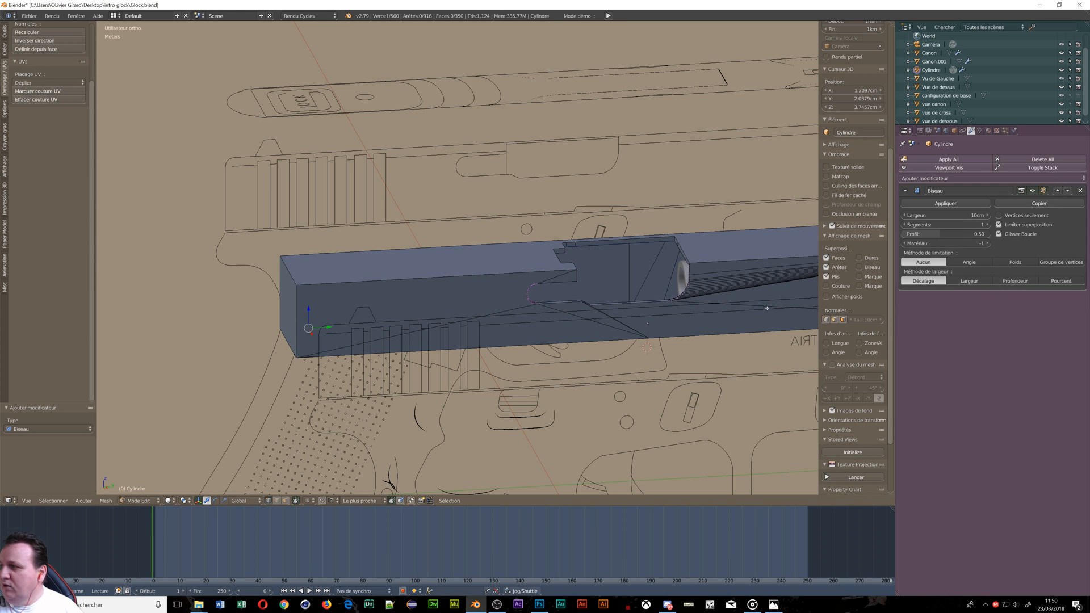
pyautogui.moveTo(987, 217); pyautogui.dragTo(986, 217)
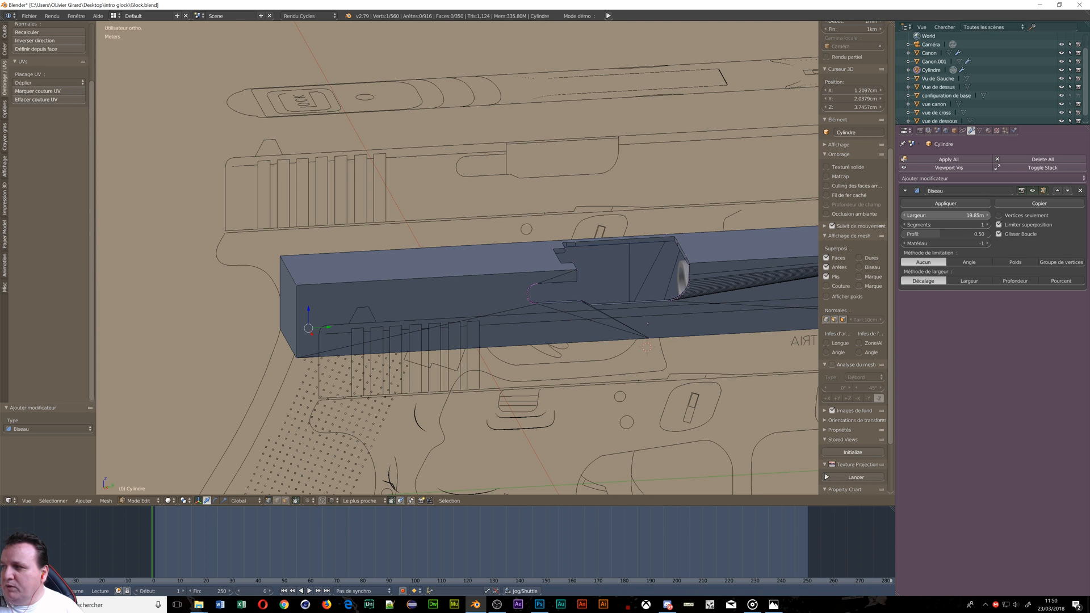
pyautogui.moveTo(986, 217); pyautogui.dragTo(988, 217)
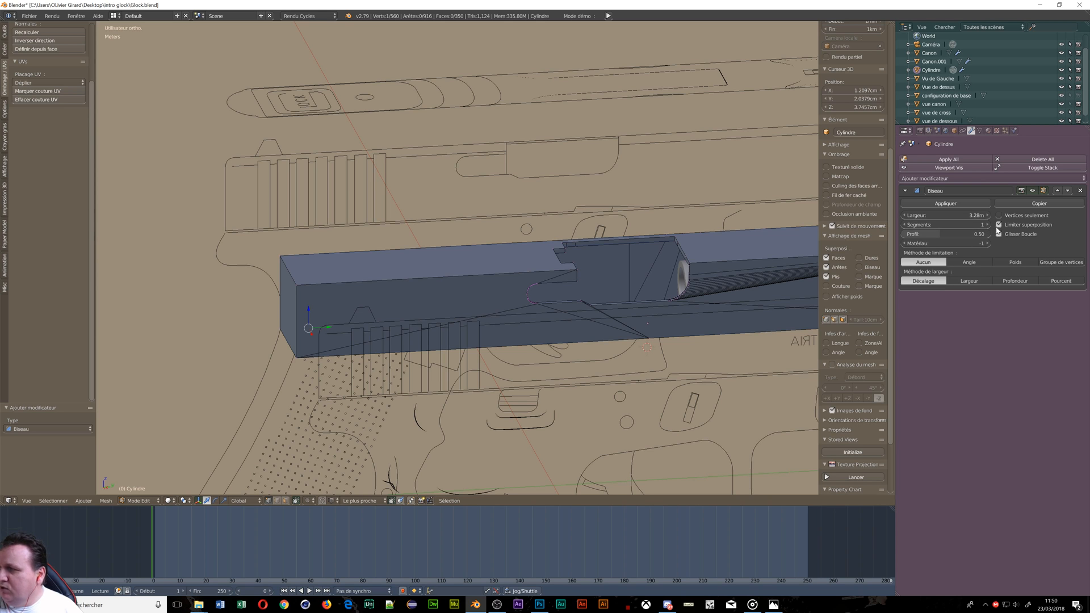
# Step: Turn off the bevel's overlap limiting (Limiter superposition) and reset its width to 0 m
pyautogui.scroll(1, 462, 352)
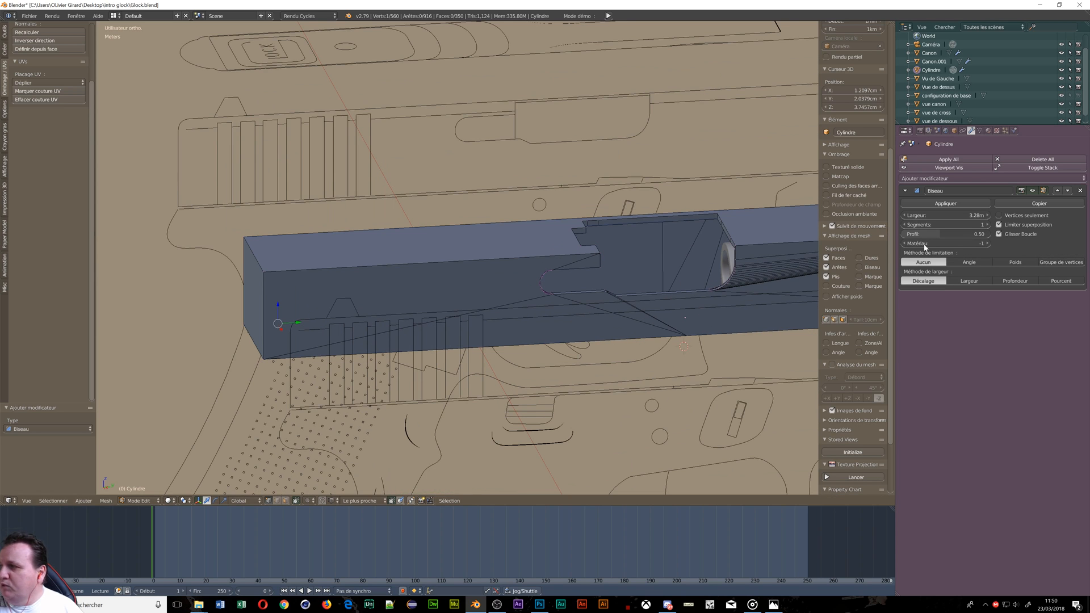
pyautogui.click(998, 225)
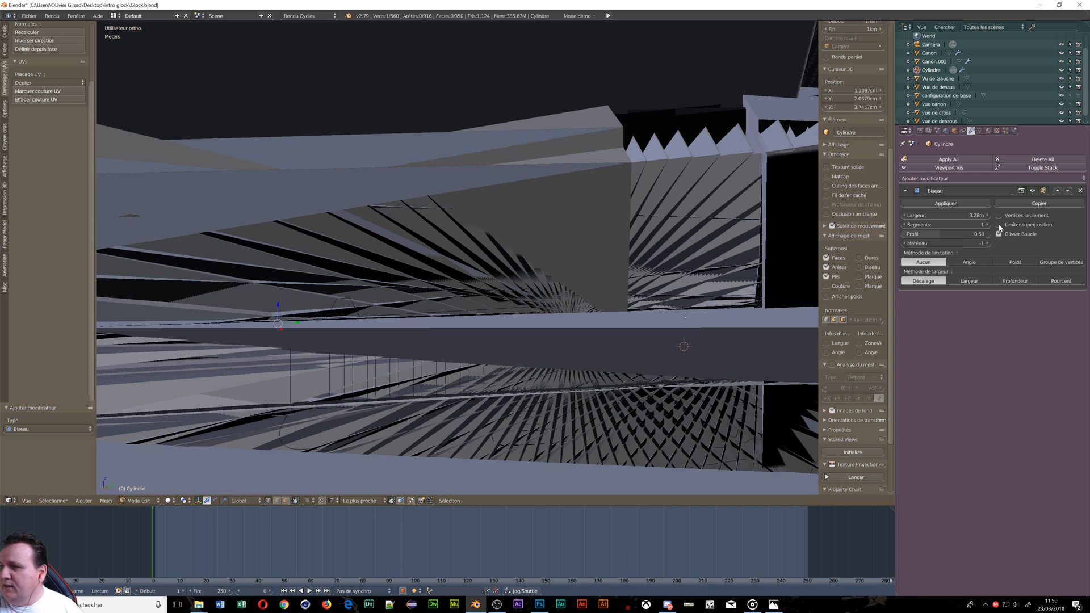
pyautogui.scroll(-10, 586, 283)
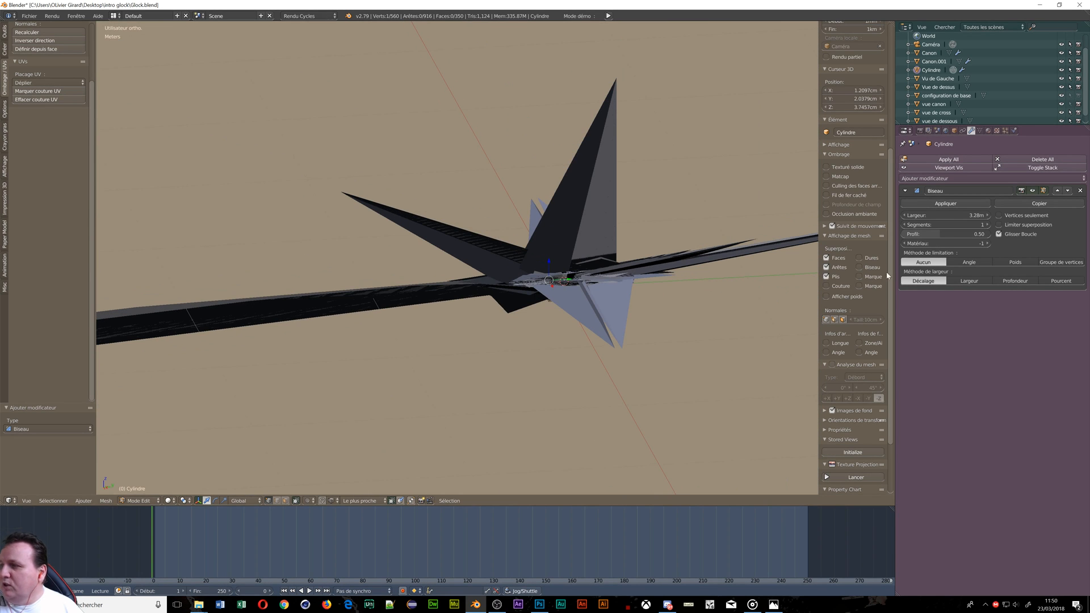
pyautogui.moveTo(911, 217); pyautogui.dragTo(891, 217)
pyautogui.scroll(5, 548, 280)
pyautogui.scroll(12, 549, 280)
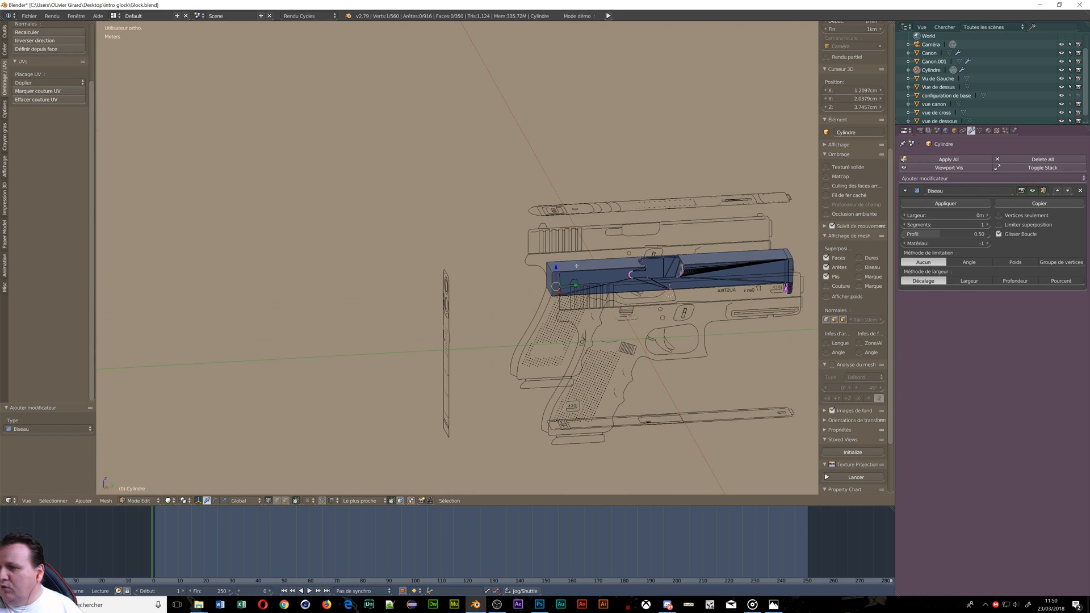
# Step: Set the bevel width to 1.8 cm and inspect the edges around the slide's ejection port
pyautogui.keyDown('shift'); pyautogui.moveTo(310, 253); pyautogui.dragTo(608, 126, button='middle'); pyautogui.keyUp('shift')
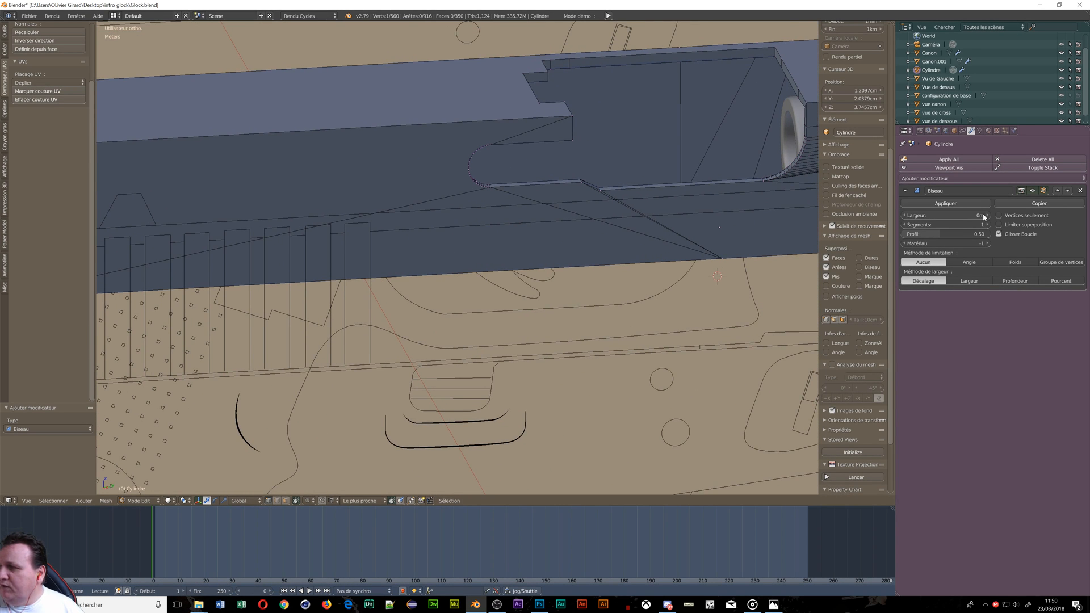
pyautogui.moveTo(977, 216); pyautogui.dragTo(983, 215)
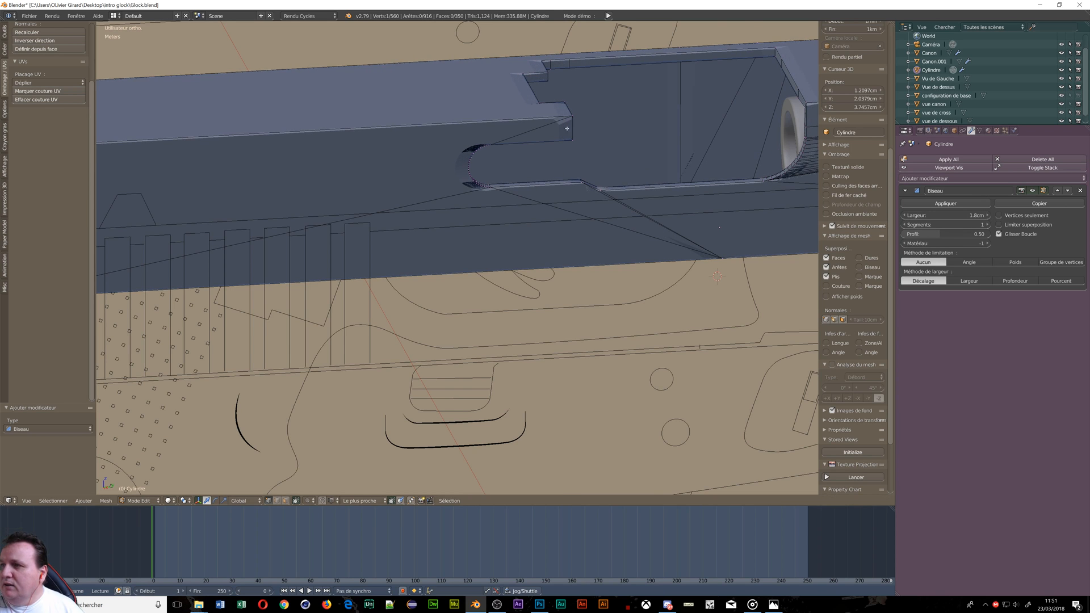
pyautogui.scroll(-1, 486, 196)
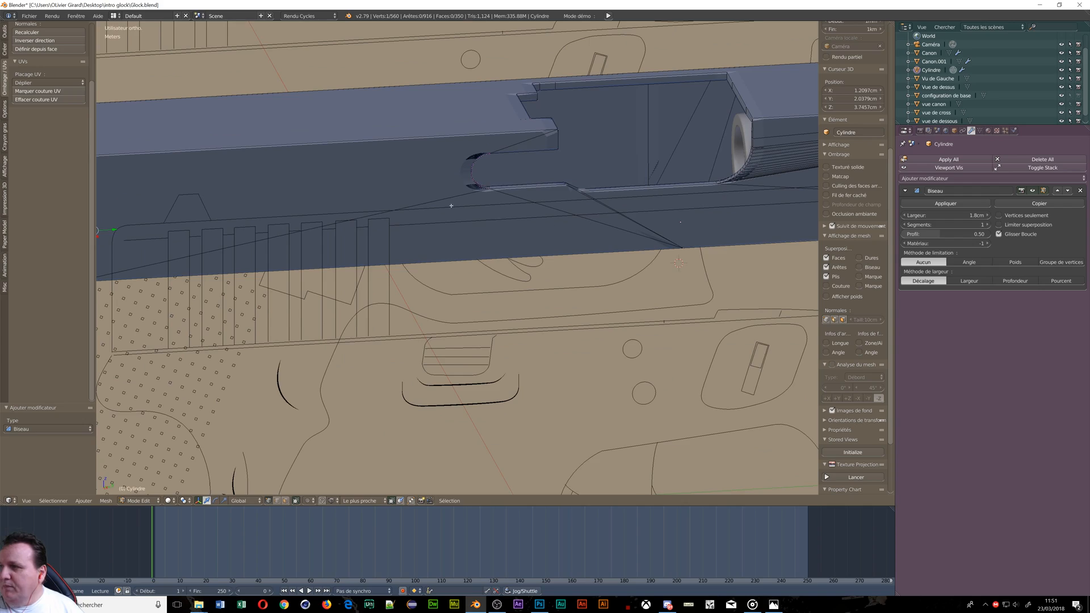
pyautogui.moveTo(452, 206); pyautogui.dragTo(540, 232, button='middle')
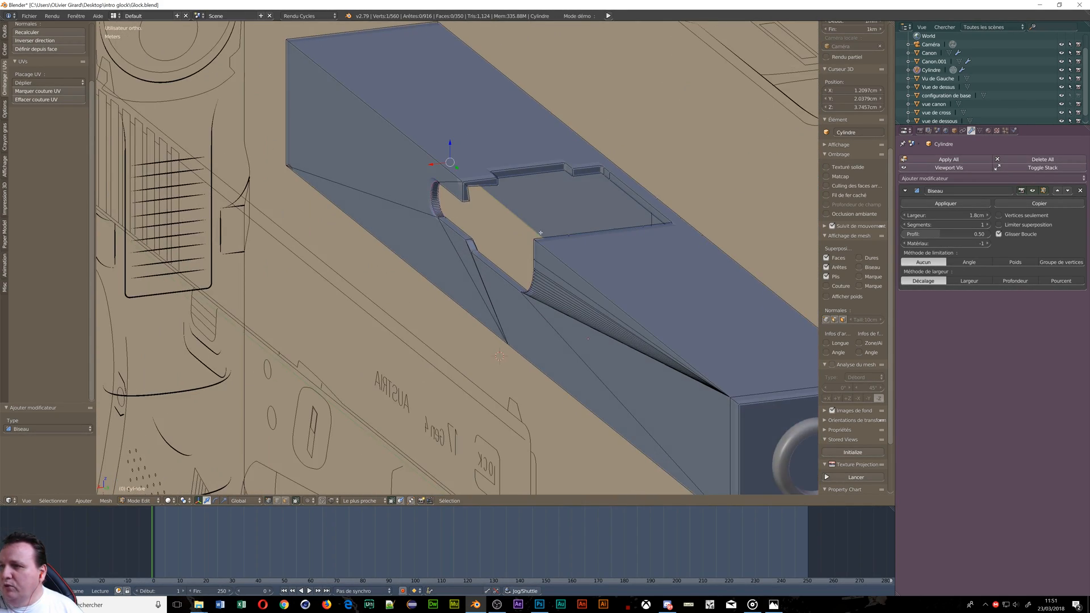
pyautogui.scroll(1, 540, 233)
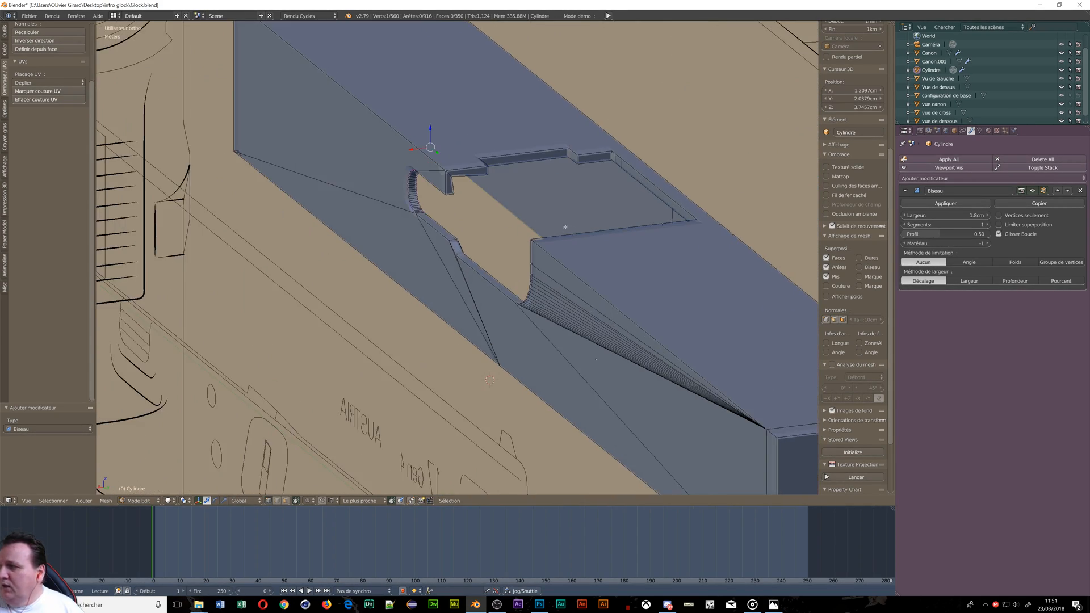
# Step: Increase the bevel width to 2.3 cm and check the slide from the side
pyautogui.click(985, 215)
pyautogui.moveTo(985, 214); pyautogui.dragTo(986, 214)
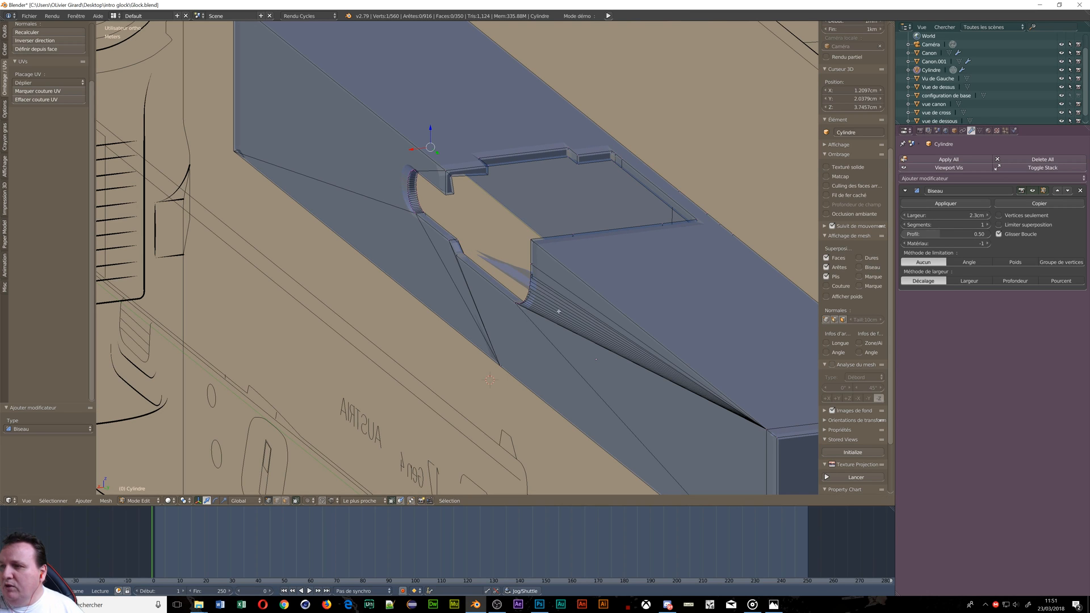
pyautogui.moveTo(555, 310); pyautogui.dragTo(574, 300, button='middle')
pyautogui.scroll(-4, 413, 343)
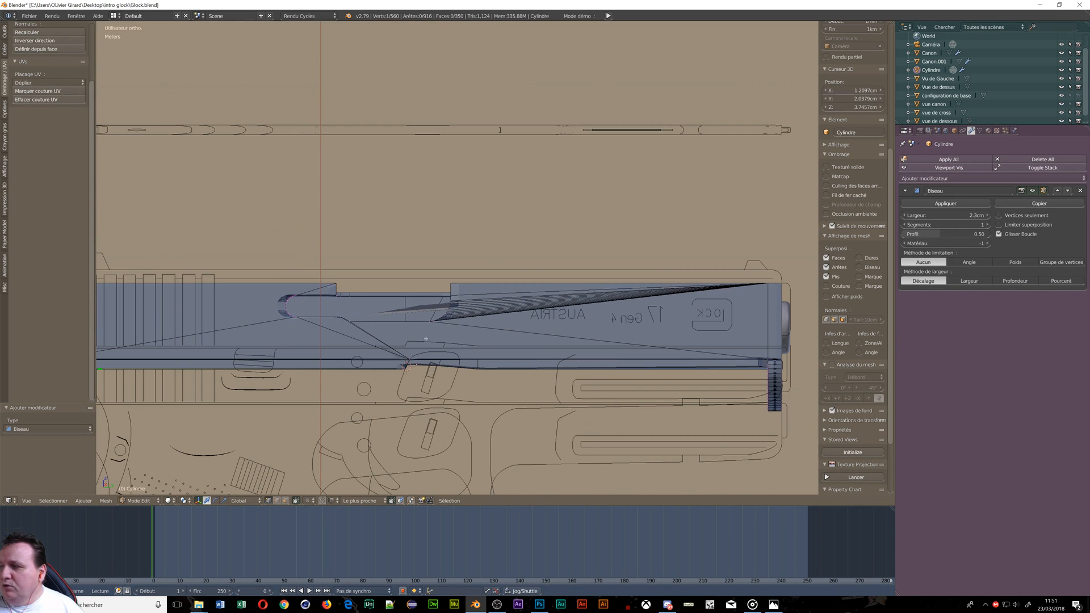
# Step: Compare the bevel with overlap limiting on and off around the ejection port and barrel opening
pyautogui.click(999, 226)
pyautogui.click(999, 225)
pyautogui.click(999, 226)
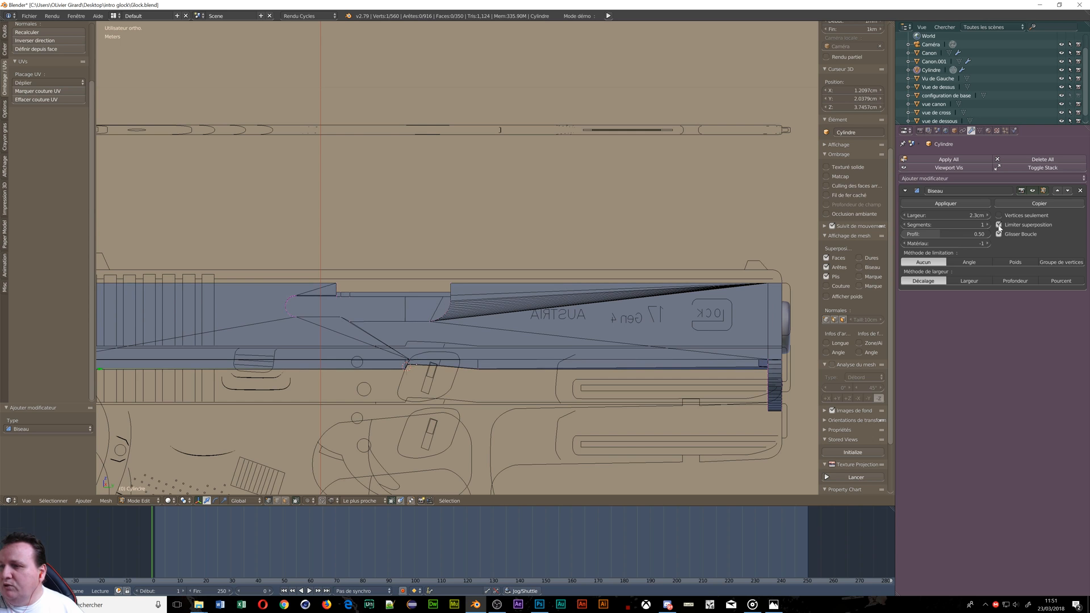
pyautogui.click(999, 226)
pyautogui.scroll(6, 380, 323)
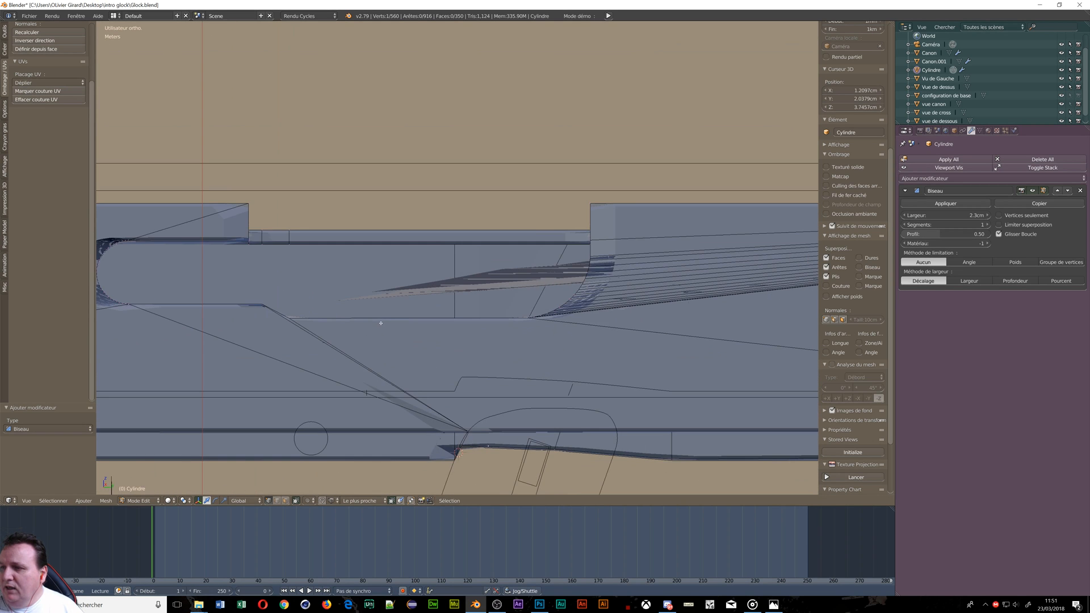
pyautogui.moveTo(374, 324); pyautogui.dragTo(337, 315, button='middle')
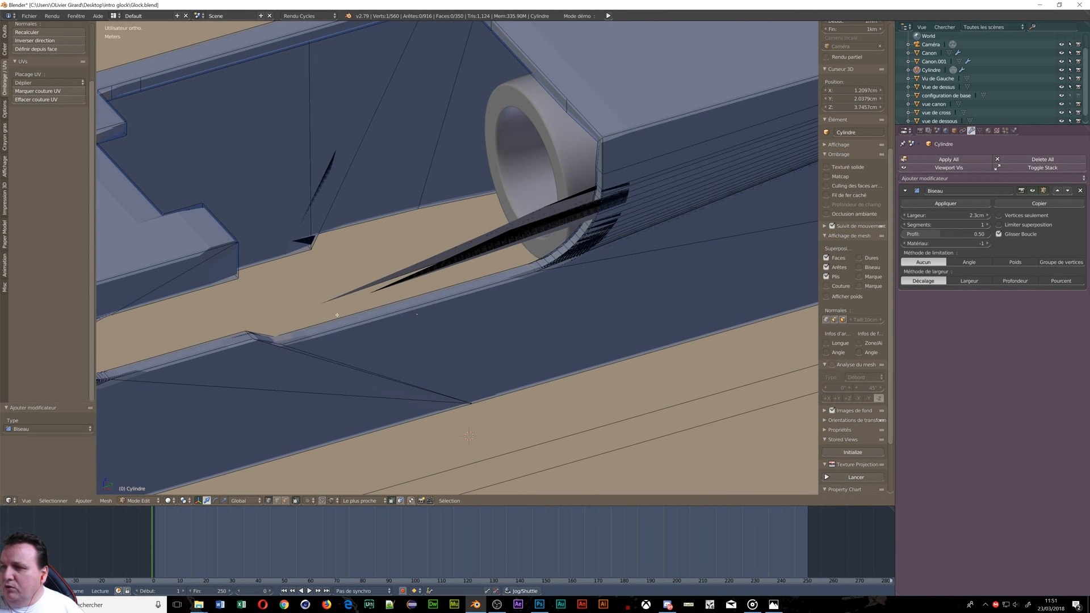
# Step: Re-enable overlap limiting to check the whole slide, turn it off again and examine the rounded end of the ejection port
pyautogui.click(998, 226)
pyautogui.scroll(-7, 578, 185)
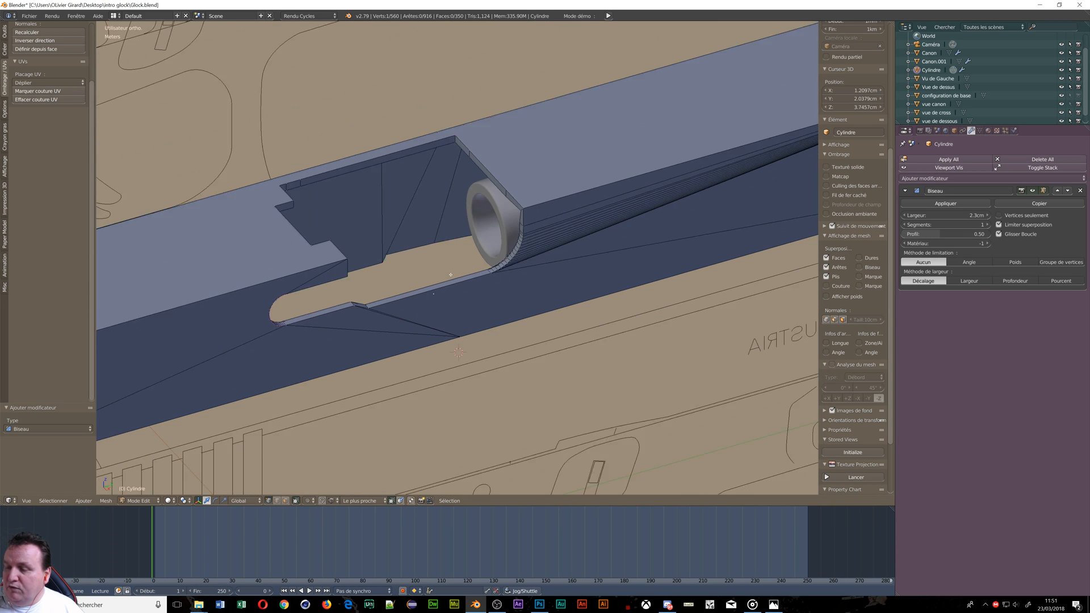
pyautogui.moveTo(332, 336); pyautogui.dragTo(308, 325, button='middle')
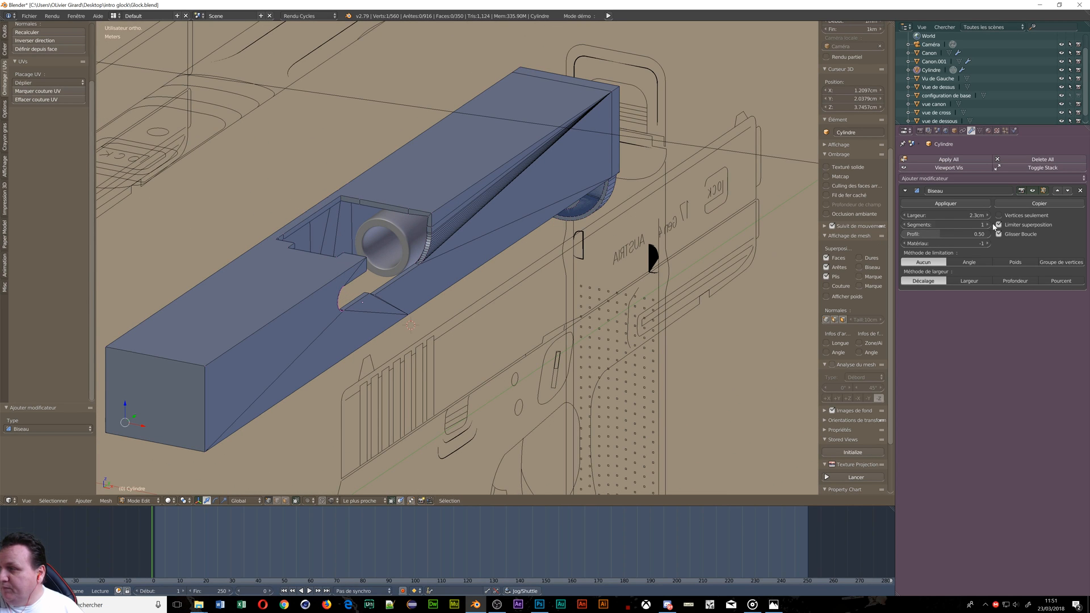
pyautogui.click(998, 225)
pyautogui.scroll(6, 379, 339)
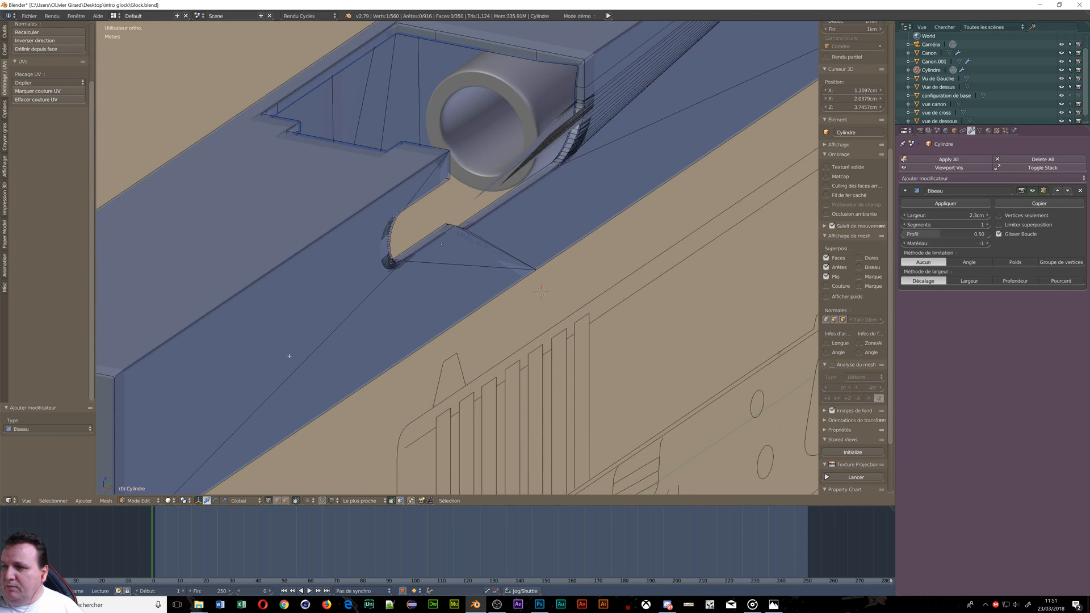
pyautogui.scroll(2, 380, 339)
pyautogui.keyDown('shift'); pyautogui.moveTo(484, 236); pyautogui.dragTo(384, 248, button='middle'); pyautogui.keyUp('shift')
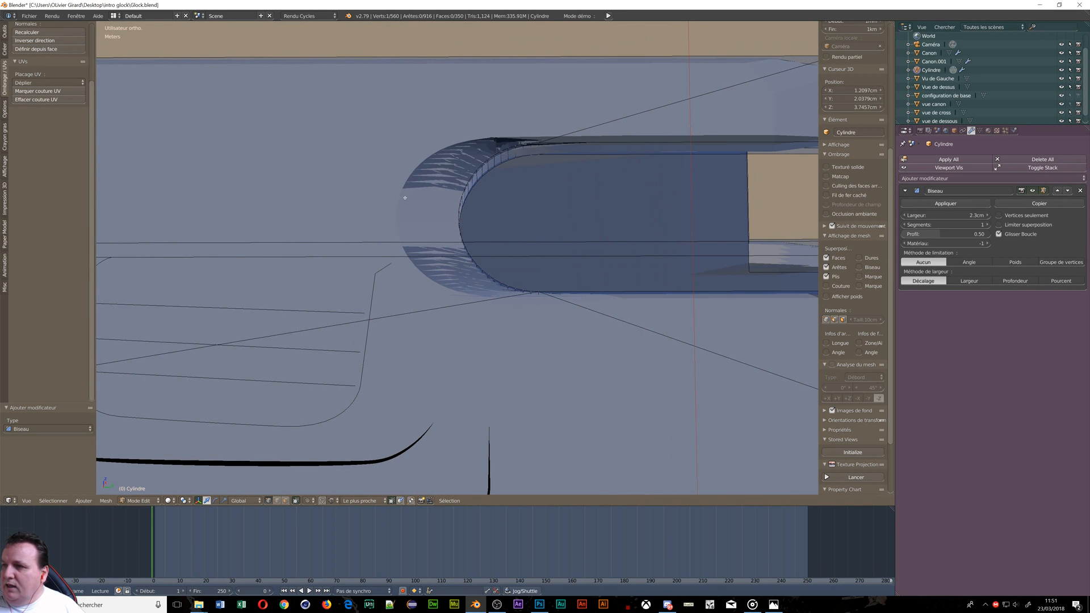
pyautogui.moveTo(566, 207); pyautogui.dragTo(600, 304, button='middle')
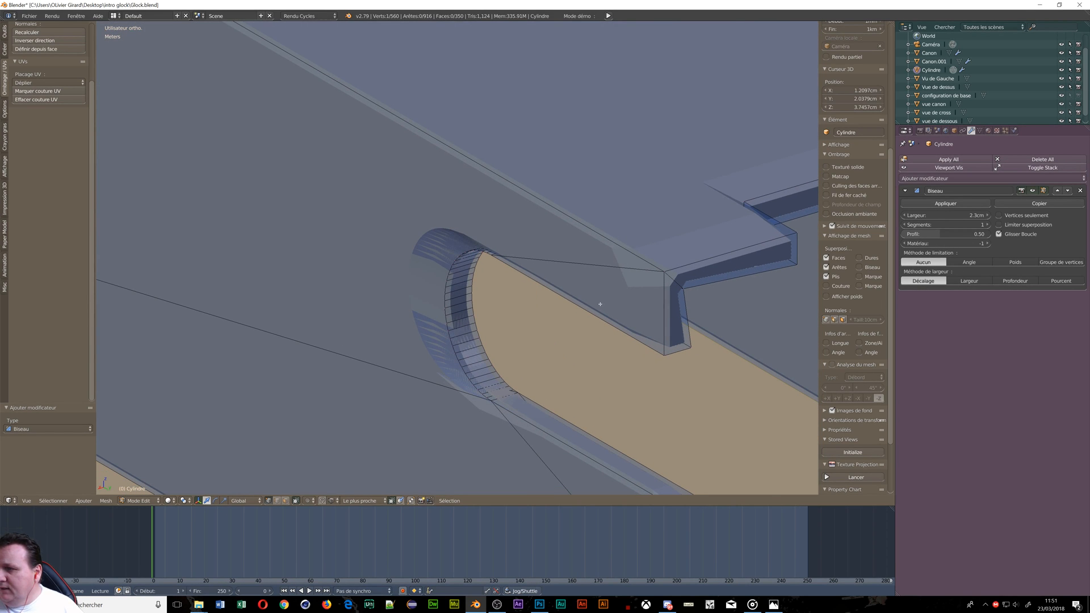
# Step: Raise the bevel's segment count to 6
pyautogui.click(985, 226)
pyautogui.click(987, 227)
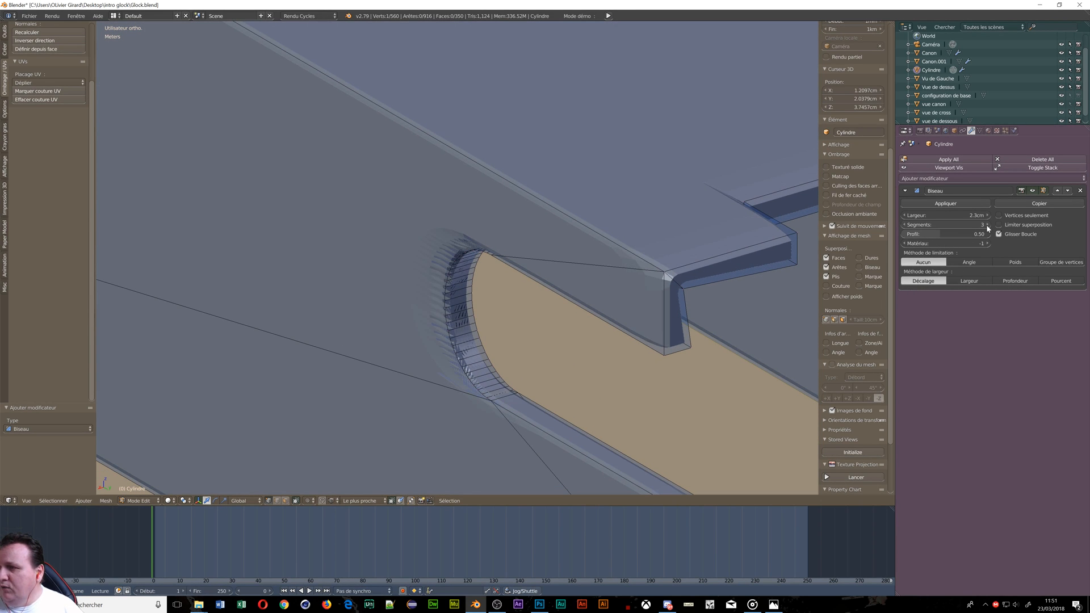
pyautogui.click(987, 226)
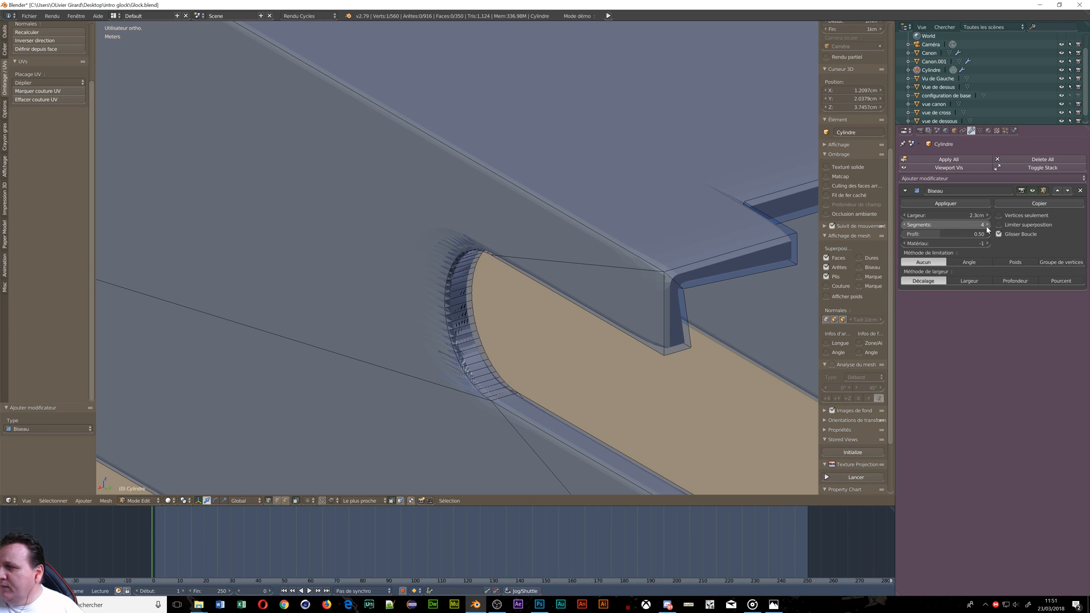
pyautogui.click(987, 226)
pyautogui.click(988, 226)
# Step: Inspect the slide's rear upper corner and raise the bevel's segment count to 8
pyautogui.moveTo(589, 335); pyautogui.dragTo(583, 281, button='middle')
pyautogui.moveTo(442, 289); pyautogui.dragTo(556, 284, button='middle')
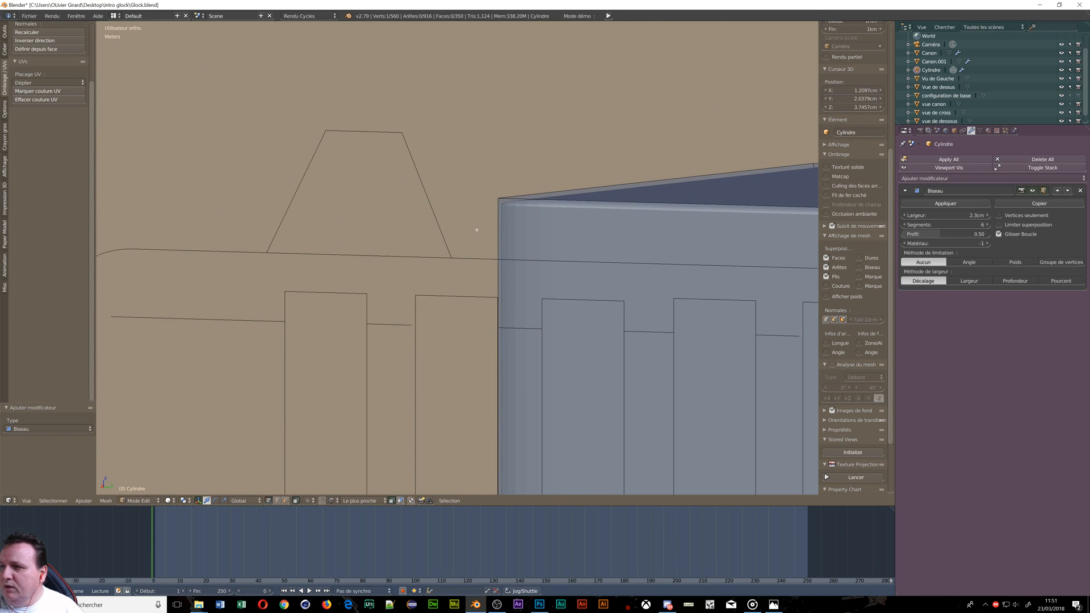
pyautogui.scroll(8, 518, 242)
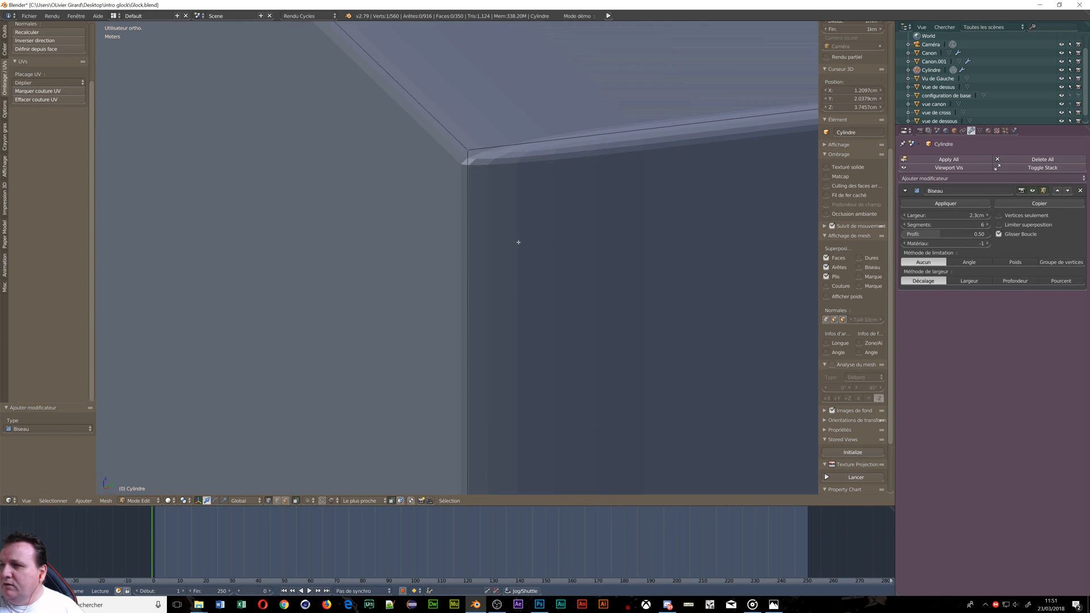
pyautogui.moveTo(519, 242); pyautogui.dragTo(488, 210, button='middle')
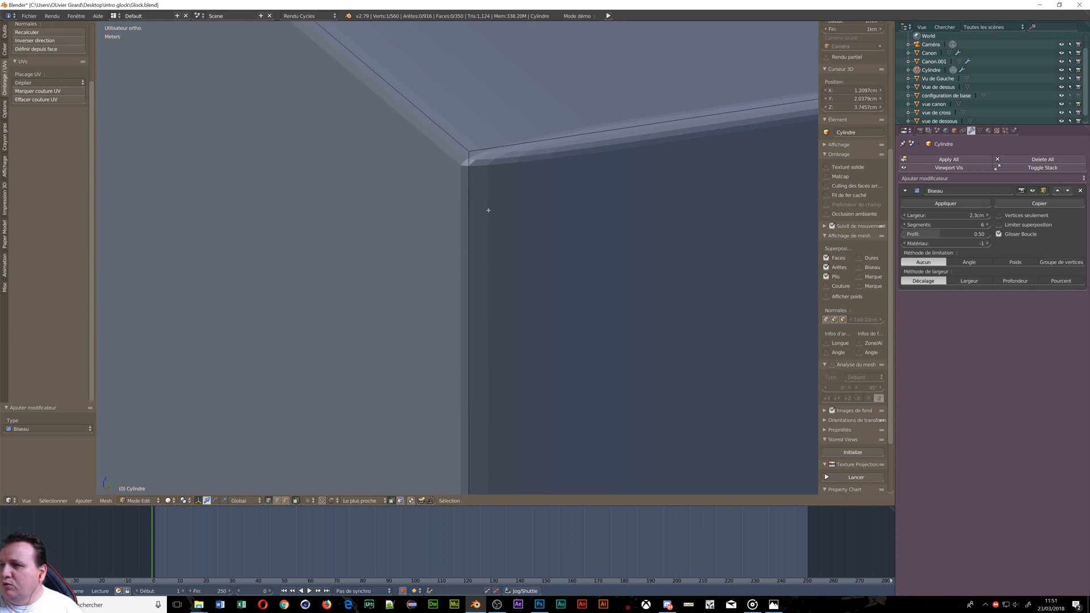
pyautogui.keyDown('shift'); pyautogui.moveTo(564, 215); pyautogui.dragTo(370, 277, button='middle'); pyautogui.keyUp('shift')
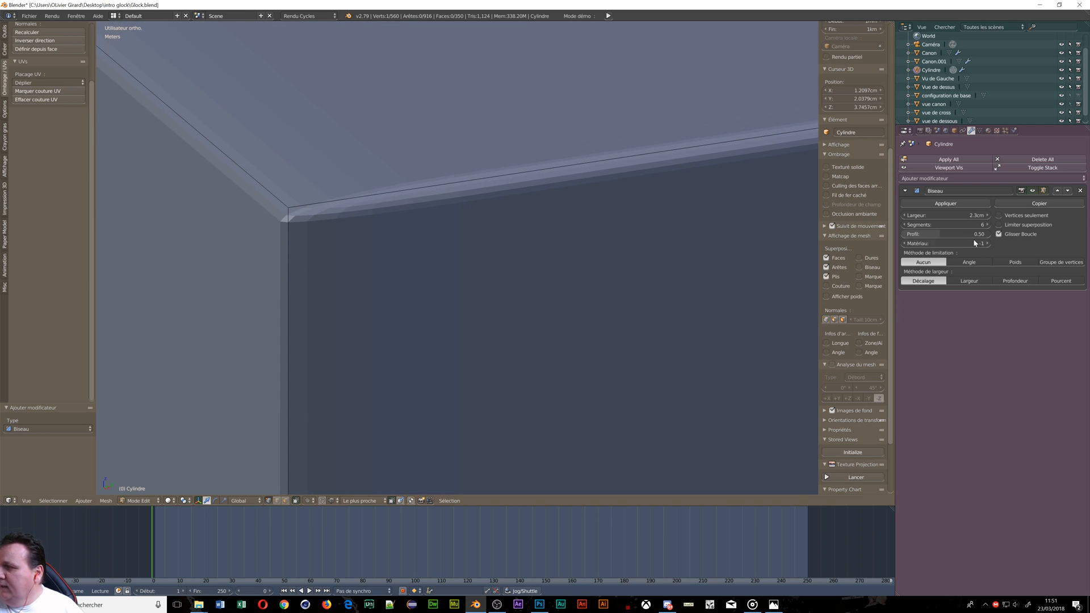
pyautogui.click(987, 225)
pyautogui.click(987, 225)
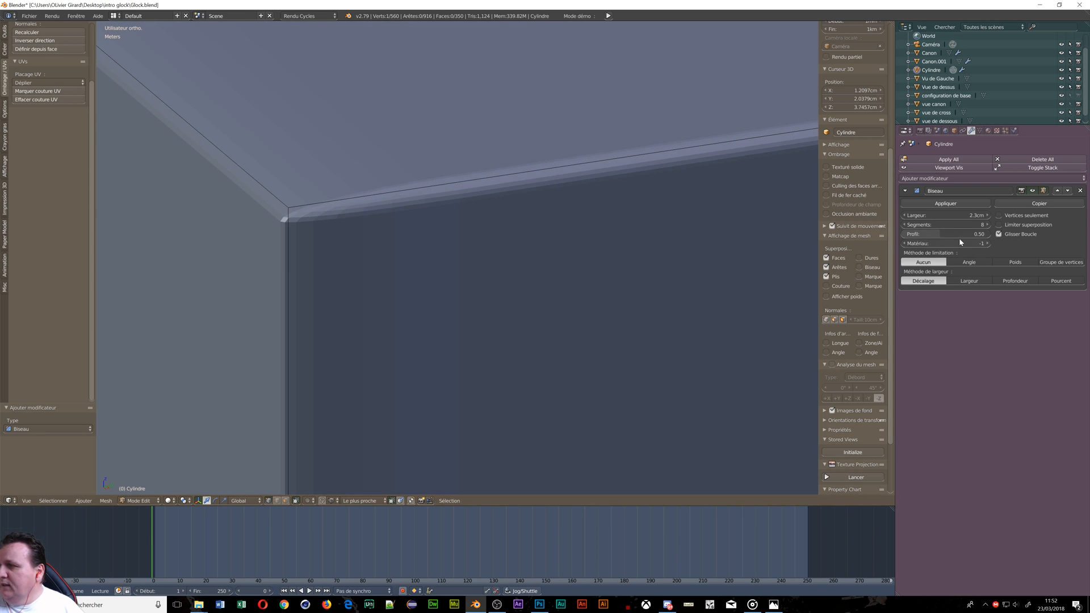
# Step: Try a bevel profile of 0.15, and set it to 0.92 instead
pyautogui.moveTo(938, 238); pyautogui.dragTo(915, 234)
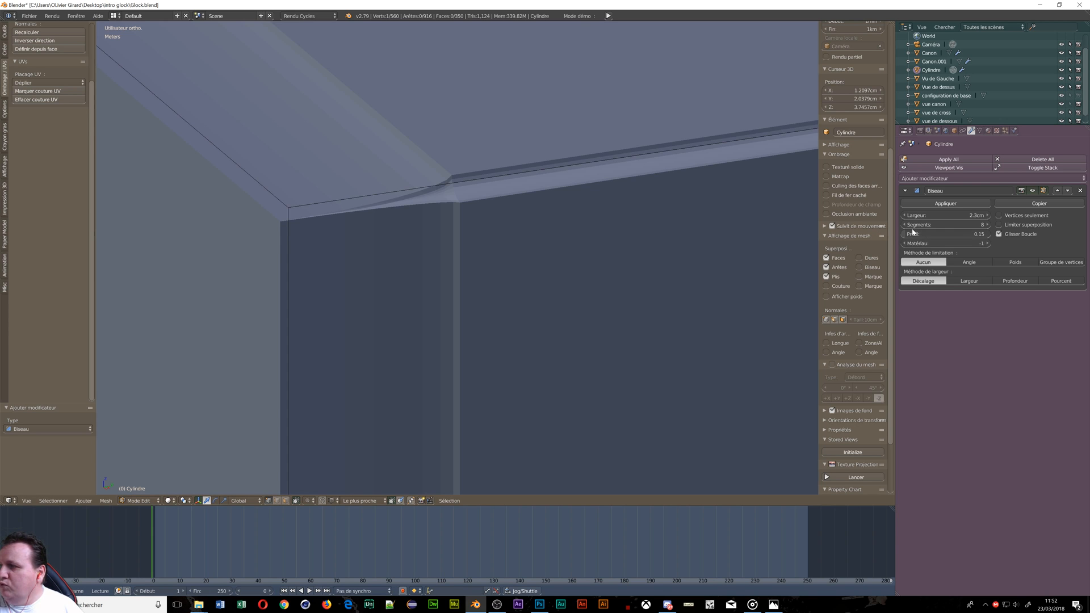
pyautogui.moveTo(906, 234); pyautogui.dragTo(987, 234)
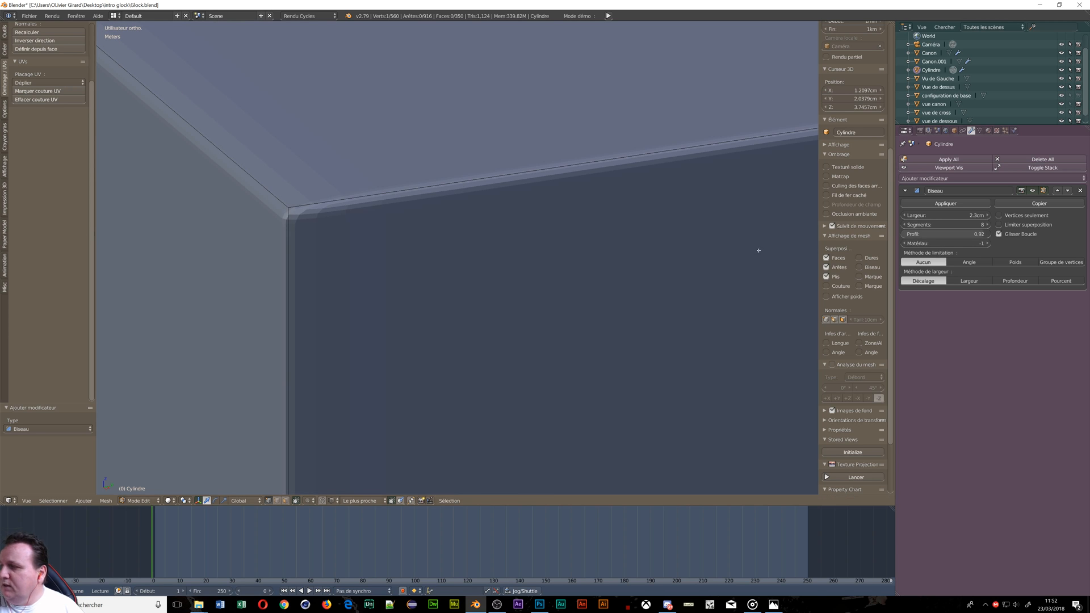
# Step: Check the ejection port's rounded end and switch the bevel's limit method to Angle
pyautogui.scroll(-5, 739, 255)
pyautogui.keyDown('shift'); pyautogui.moveTo(730, 321); pyautogui.dragTo(315, 254, button='middle'); pyautogui.keyUp('shift')
pyautogui.scroll(-8, 315, 253)
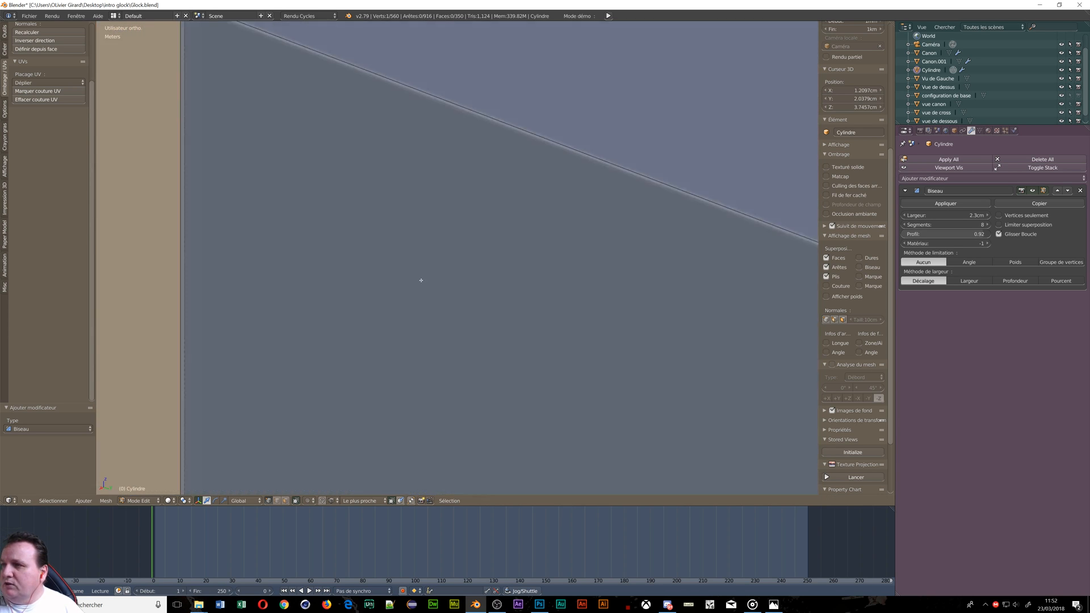
pyautogui.scroll(10, 582, 313)
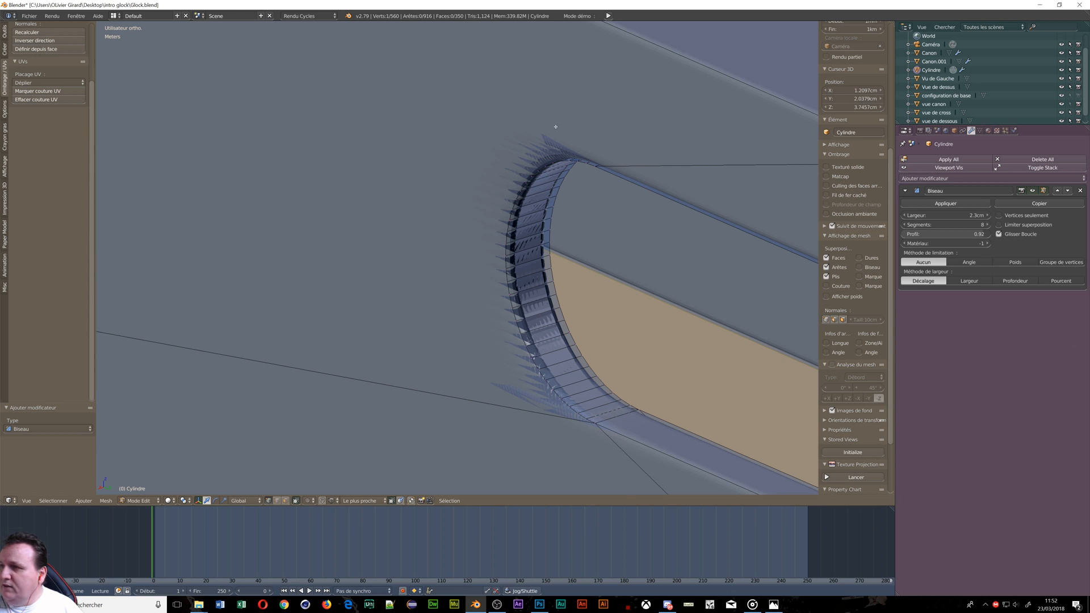
pyautogui.click(968, 263)
pyautogui.scroll(-6, 595, 279)
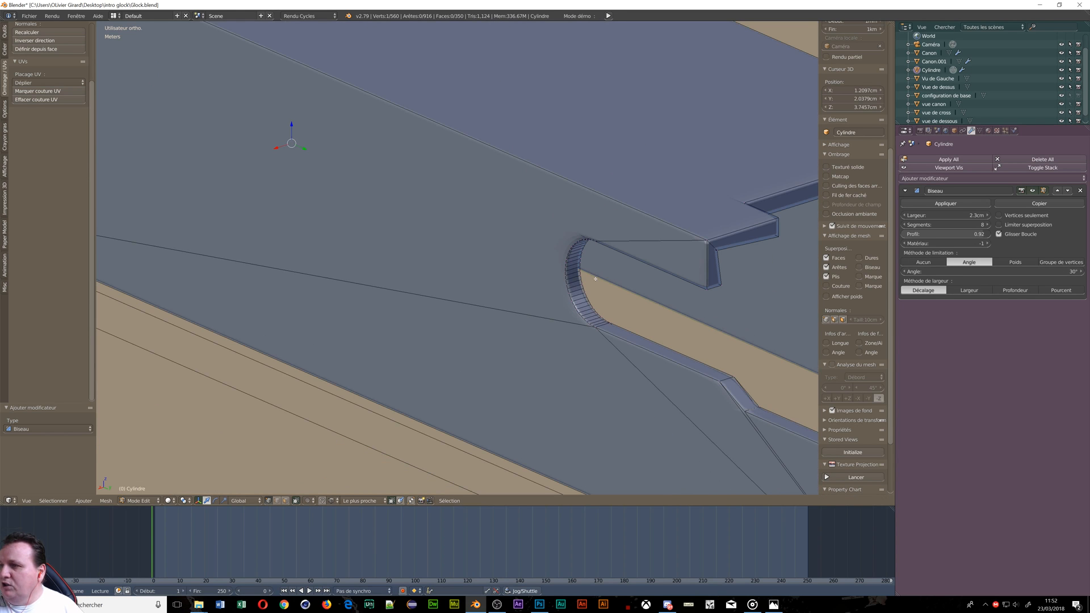
# Step: Examine the bevelled edges and corners at the slide's muzzle end, along its side and at its rear end
pyautogui.scroll(-8, 662, 348)
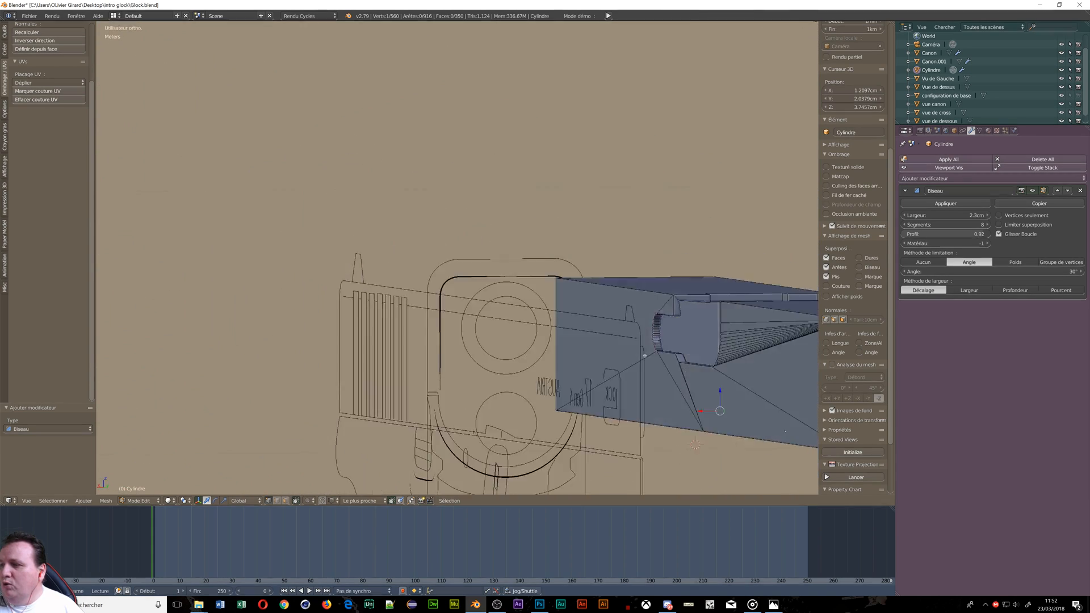
pyautogui.scroll(6, 636, 354)
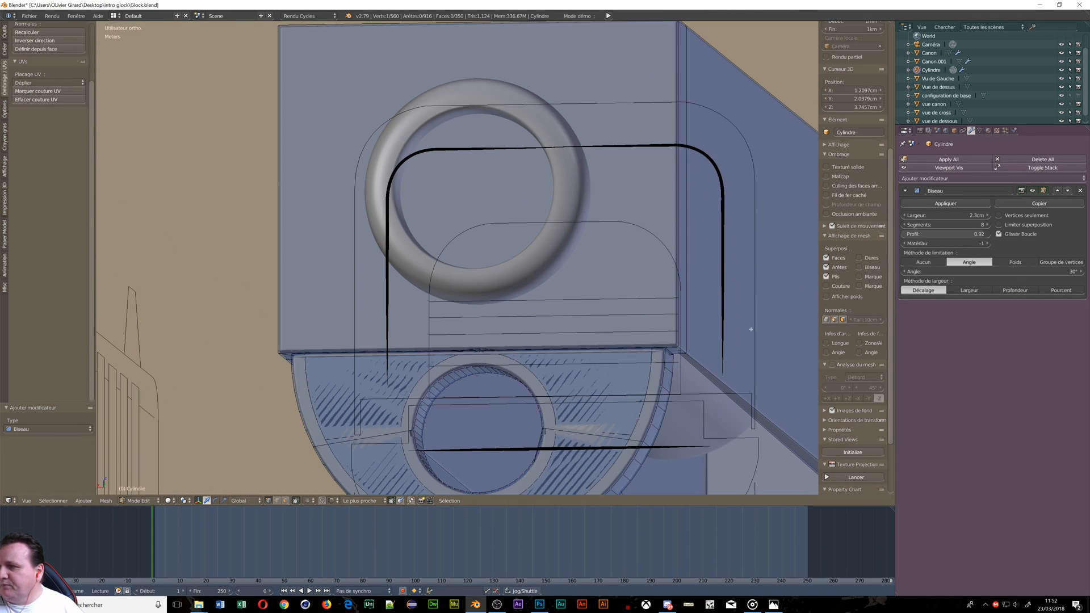
pyautogui.scroll(2, 534, 273)
pyautogui.moveTo(425, 244); pyautogui.dragTo(487, 278, button='middle')
pyautogui.keyDown('shift'); pyautogui.moveTo(346, 178); pyautogui.dragTo(497, 407, button='middle'); pyautogui.keyUp('shift')
pyautogui.scroll(3, 352, 265)
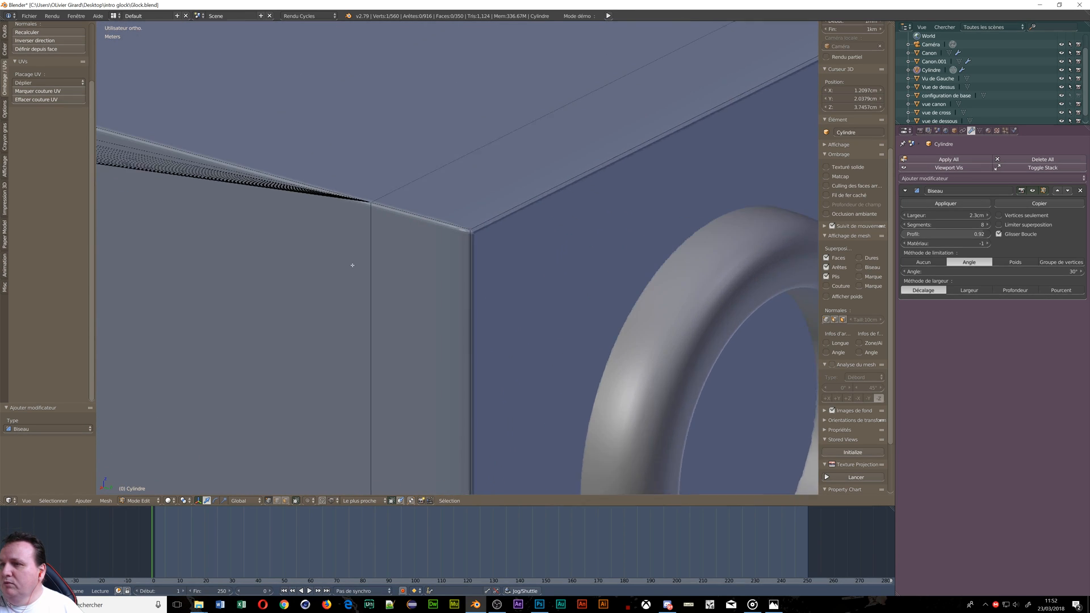
pyautogui.moveTo(301, 222); pyautogui.dragTo(348, 236, button='middle')
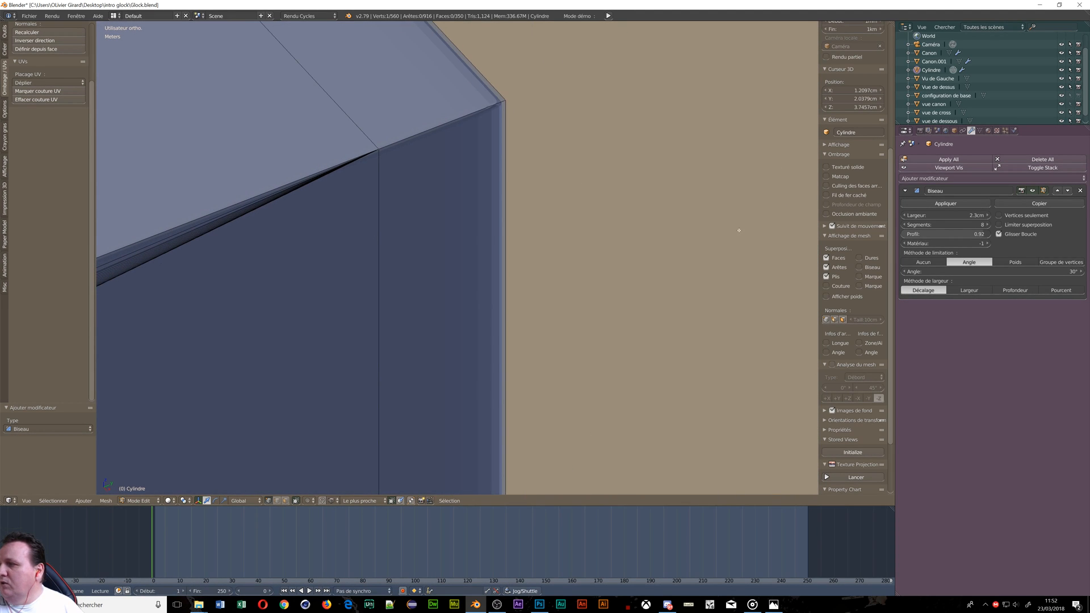
pyautogui.scroll(-10, 515, 239)
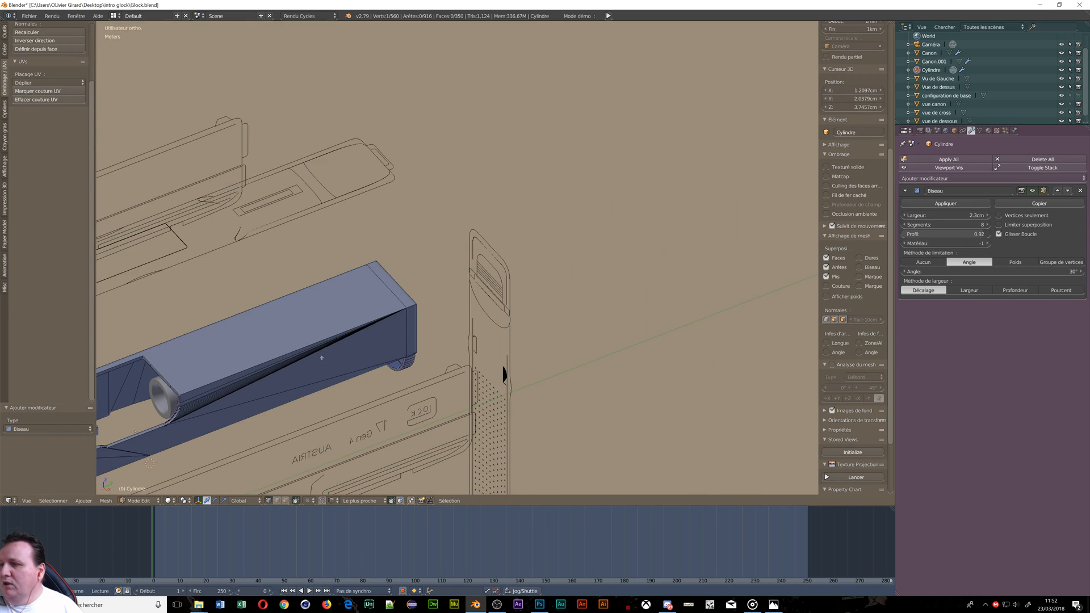
pyautogui.keyDown('shift'); pyautogui.moveTo(482, 254); pyautogui.dragTo(669, 176, button='middle'); pyautogui.keyUp('shift')
pyautogui.scroll(5, 557, 234)
pyautogui.keyDown('shift'); pyautogui.moveTo(289, 311); pyautogui.dragTo(627, 176, button='middle'); pyautogui.keyUp('shift')
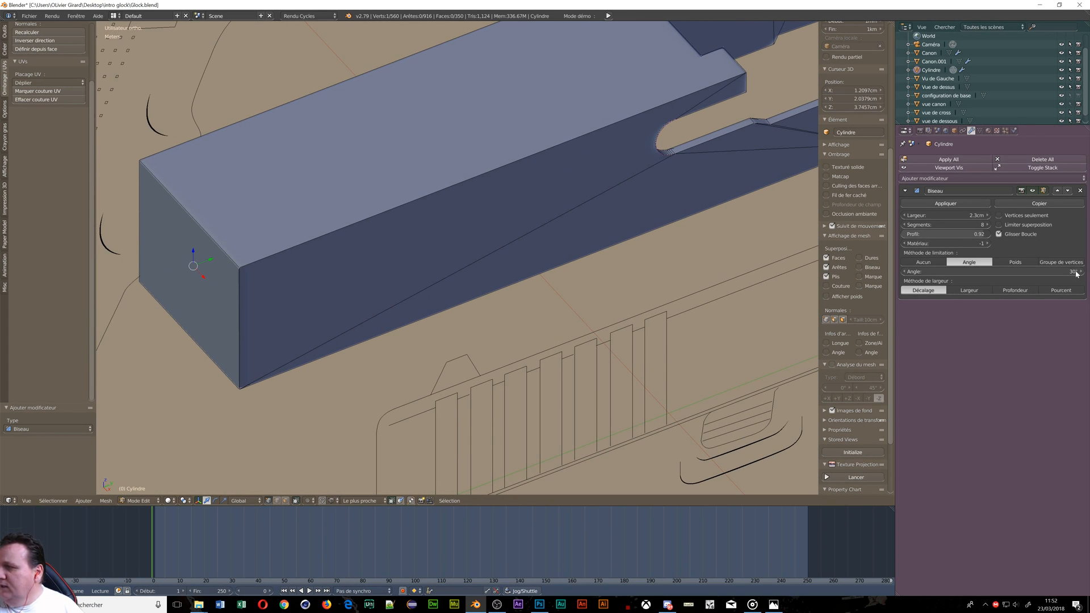
# Step: Raise the bevel's limit angle to 62° and check its effect along the slide
pyautogui.moveTo(1076, 273); pyautogui.dragTo(1074, 274)
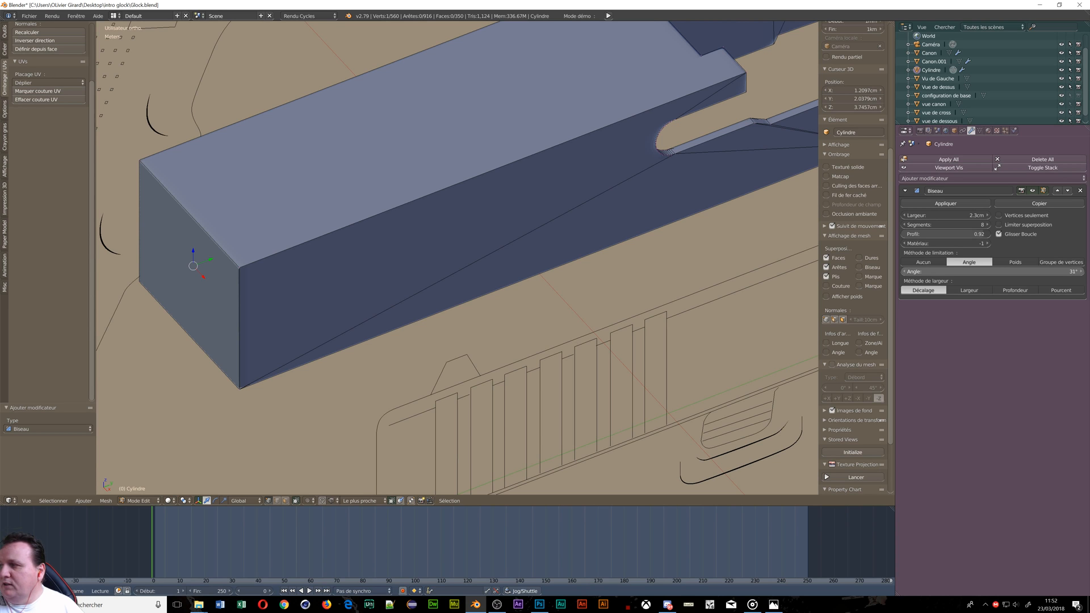
pyautogui.moveTo(1074, 272); pyautogui.dragTo(1081, 272)
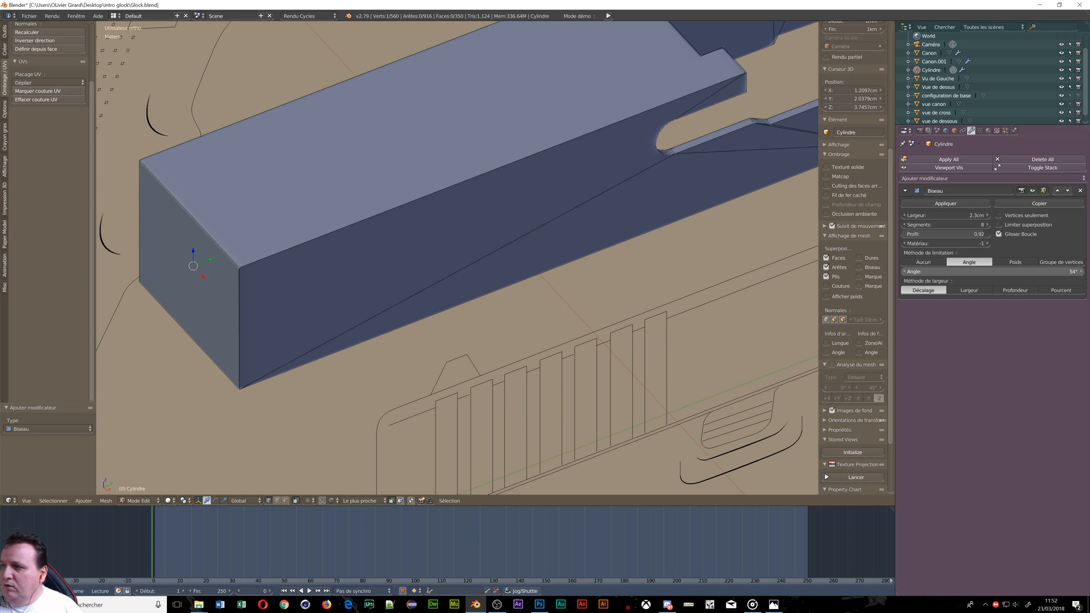
pyautogui.scroll(-5, 170, 229)
pyautogui.scroll(3, 316, 204)
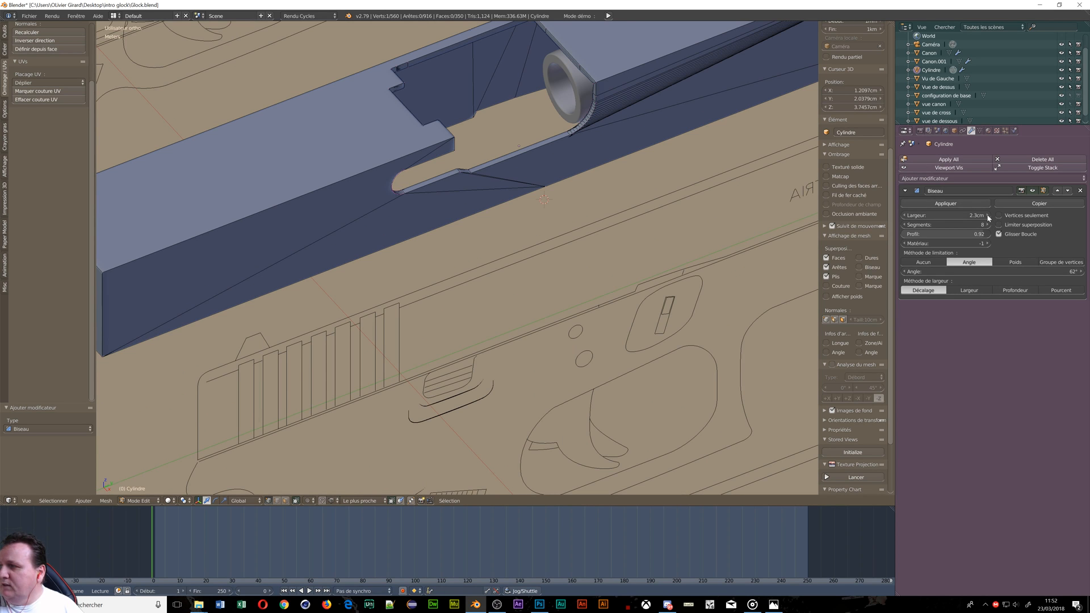
# Step: Try a bevel width of 7.1 cm and check the edges around the ejection port
pyautogui.moveTo(986, 216)
pyautogui.mouseDown()
pyautogui.moveTo(1016, 216)
pyautogui.moveTo(1000, 216)
pyautogui.mouseUp()
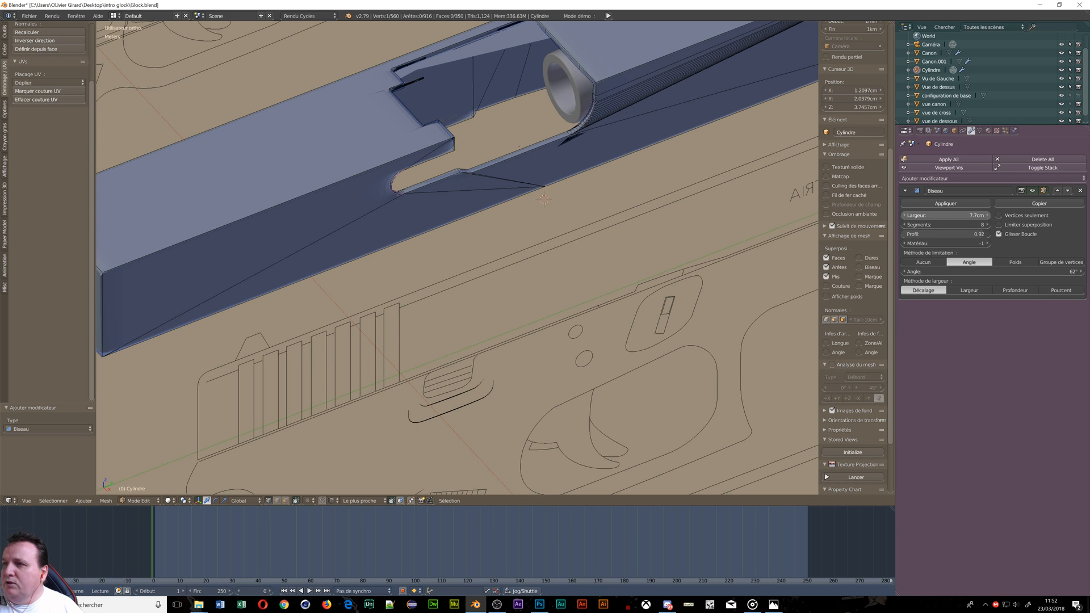
pyautogui.moveTo(1000, 216); pyautogui.dragTo(994, 216)
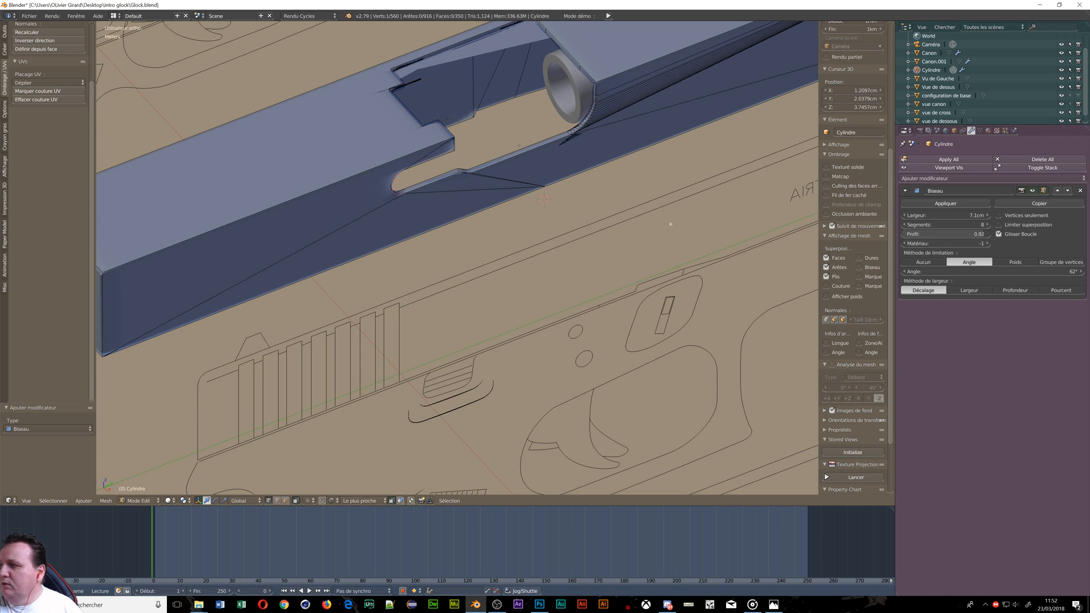
pyautogui.moveTo(630, 212); pyautogui.dragTo(613, 190, button='middle')
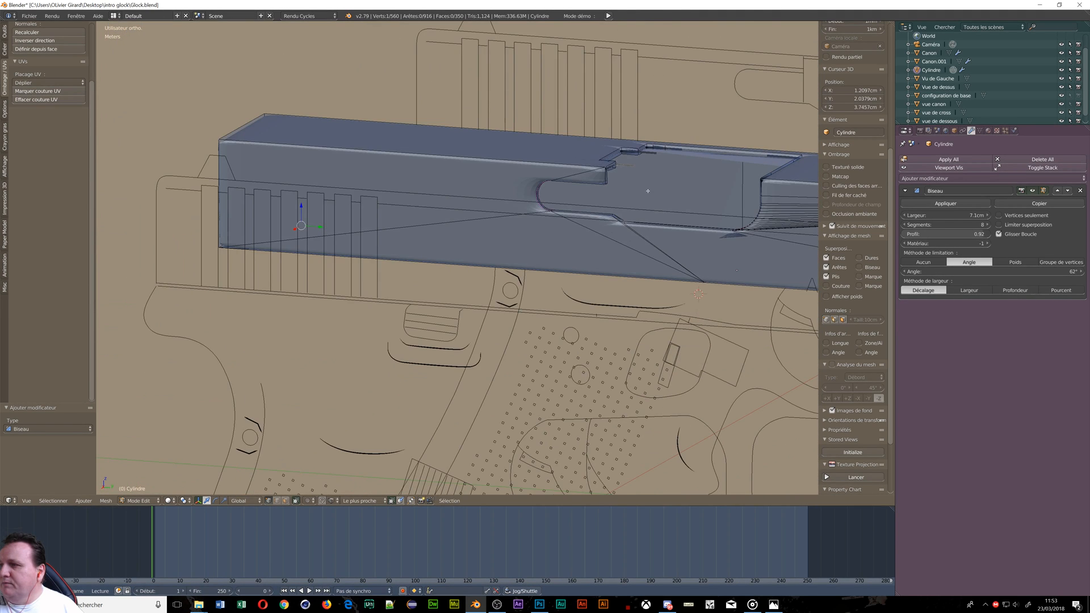
pyautogui.scroll(6, 722, 199)
pyautogui.keyDown('shift'); pyautogui.moveTo(581, 276); pyautogui.dragTo(598, 289, button='middle'); pyautogui.keyUp('shift')
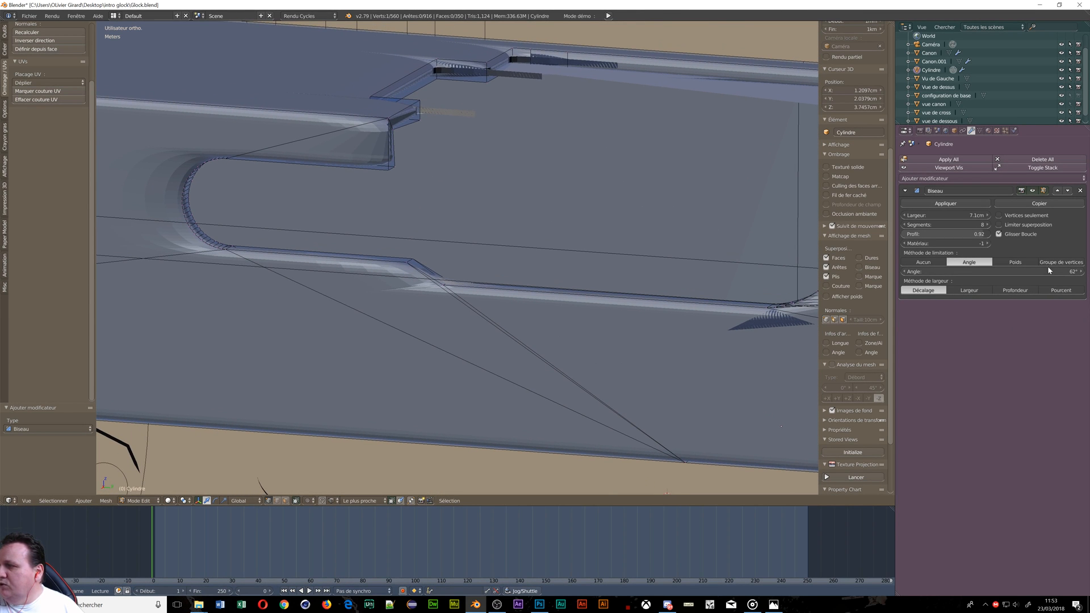
# Step: Set the bevel's limit angle to 90° and reduce its width to 2 mm
pyautogui.moveTo(991, 271); pyautogui.dragTo(1007, 271)
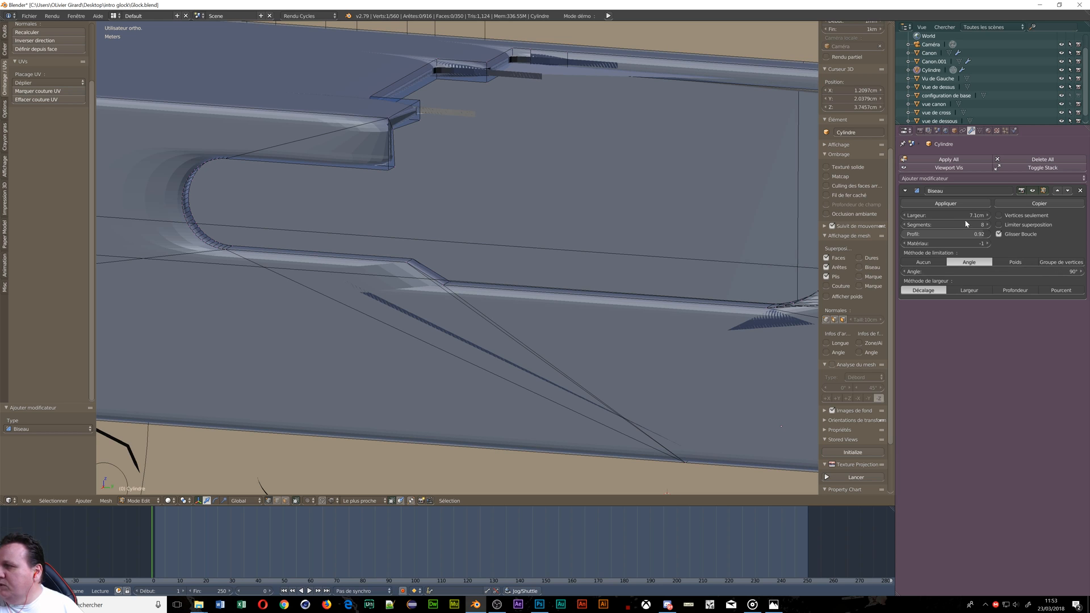
pyautogui.moveTo(965, 215); pyautogui.dragTo(959, 215)
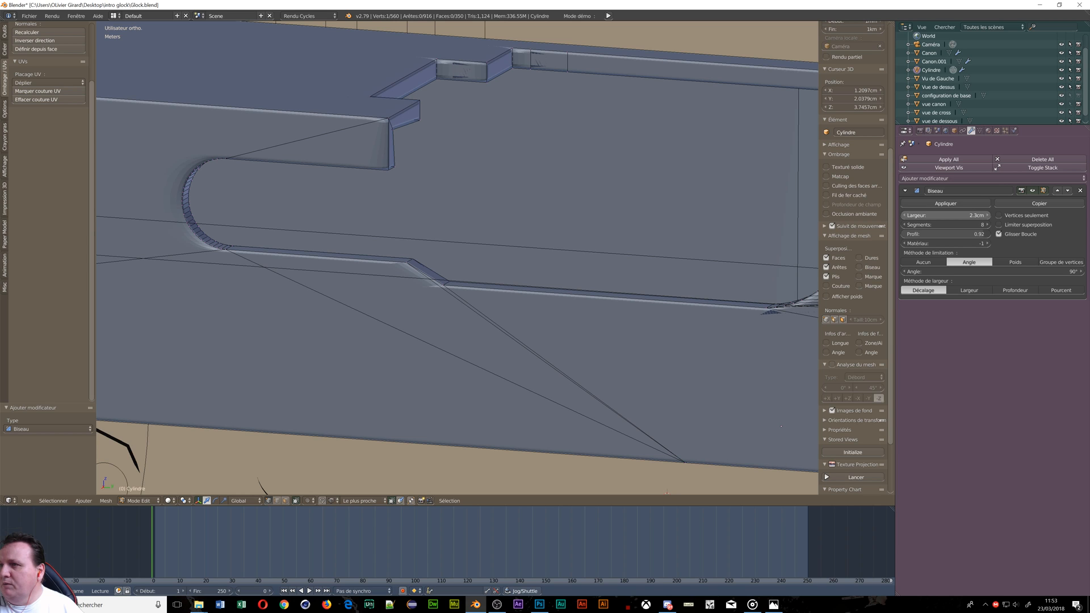
pyautogui.moveTo(959, 215); pyautogui.dragTo(952, 215)
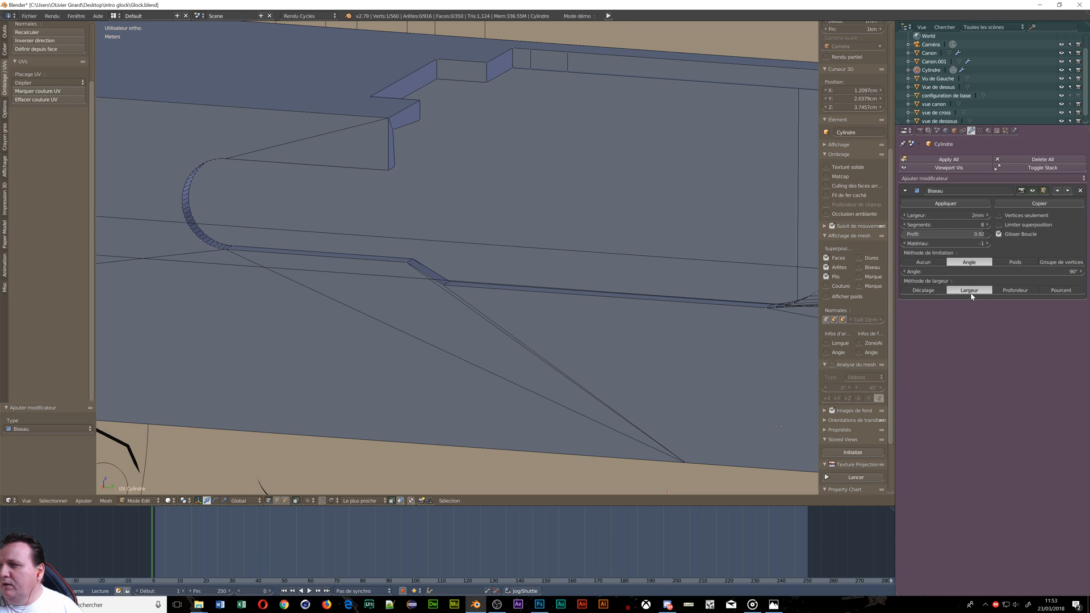
# Step: Try the Depth (Profondeur) and Percent (Pourcent) width methods, and return to Offset (Décalage)
pyautogui.click(1015, 291)
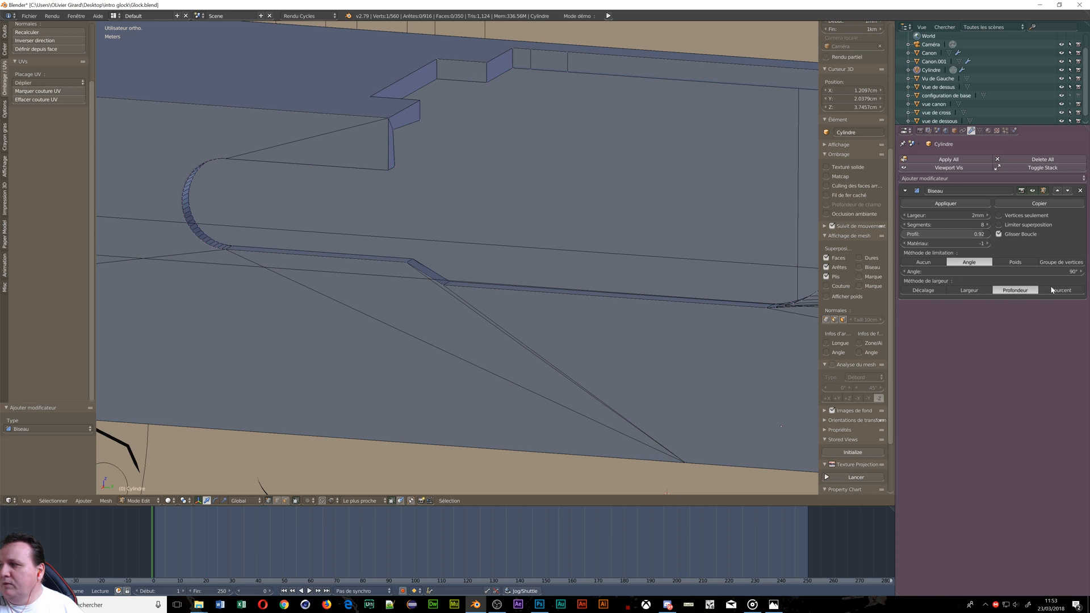
pyautogui.click(1053, 290)
pyautogui.click(927, 290)
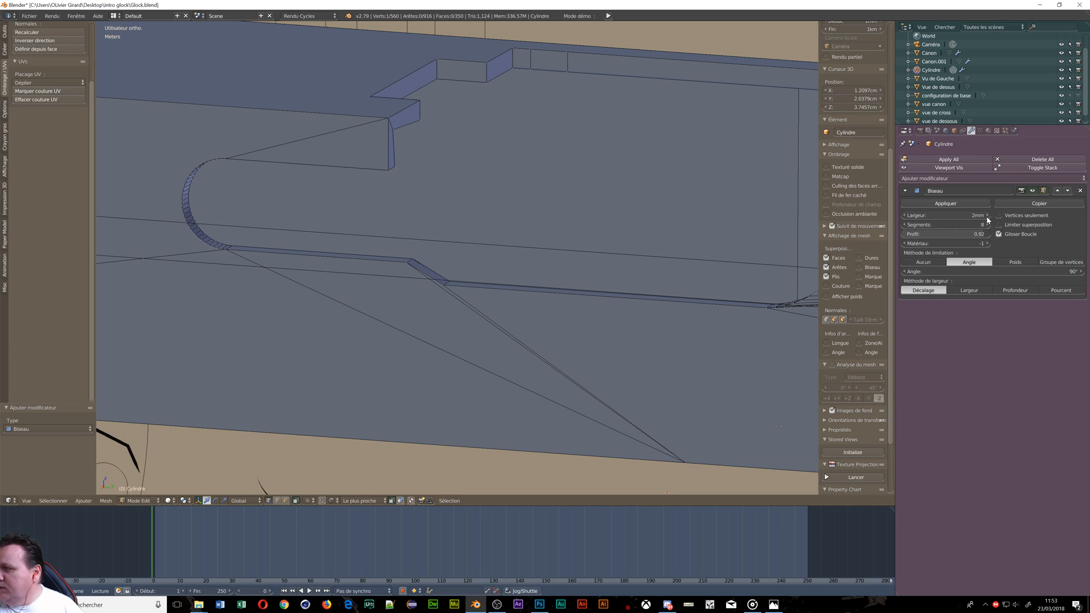
# Step: Set the bevel width to 3.1 cm and check the edges of the slide's rear face
pyautogui.moveTo(987, 220); pyautogui.dragTo(1045, 220)
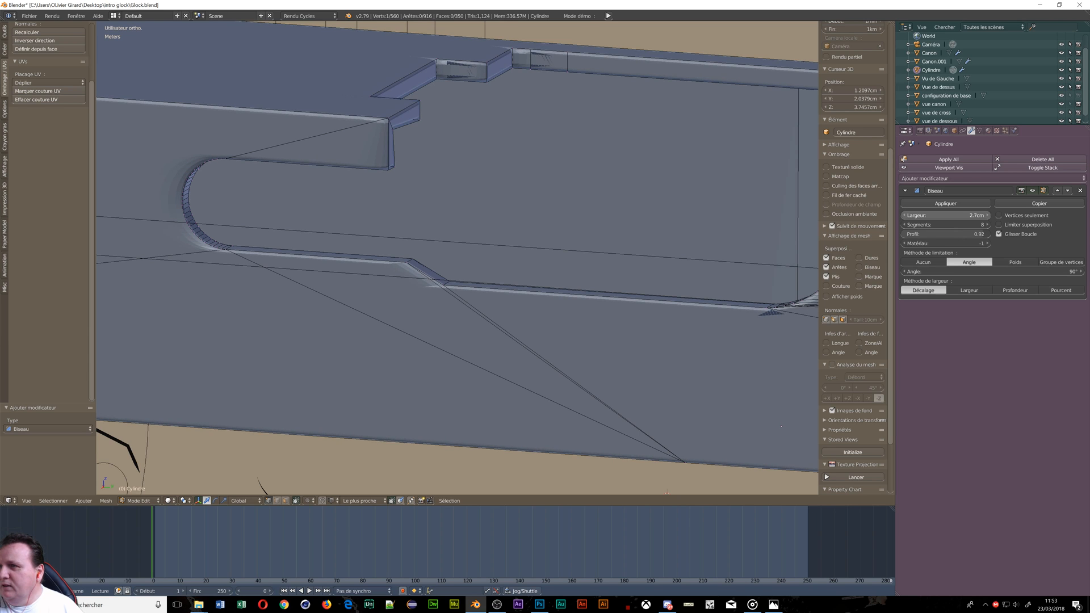
pyautogui.scroll(-5, 533, 185)
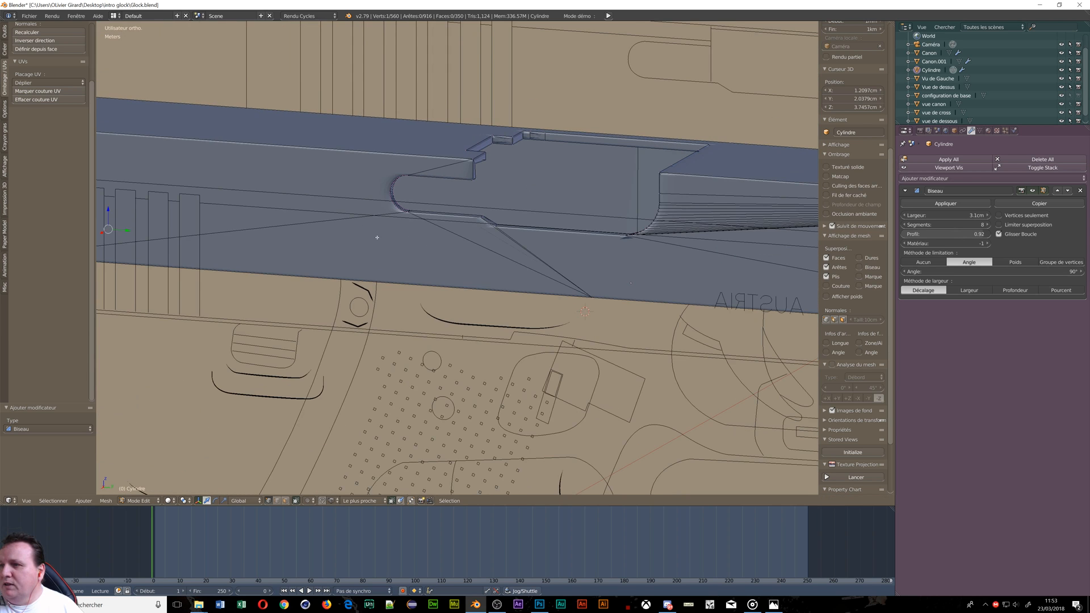
pyautogui.moveTo(384, 214); pyautogui.dragTo(480, 217, button='middle')
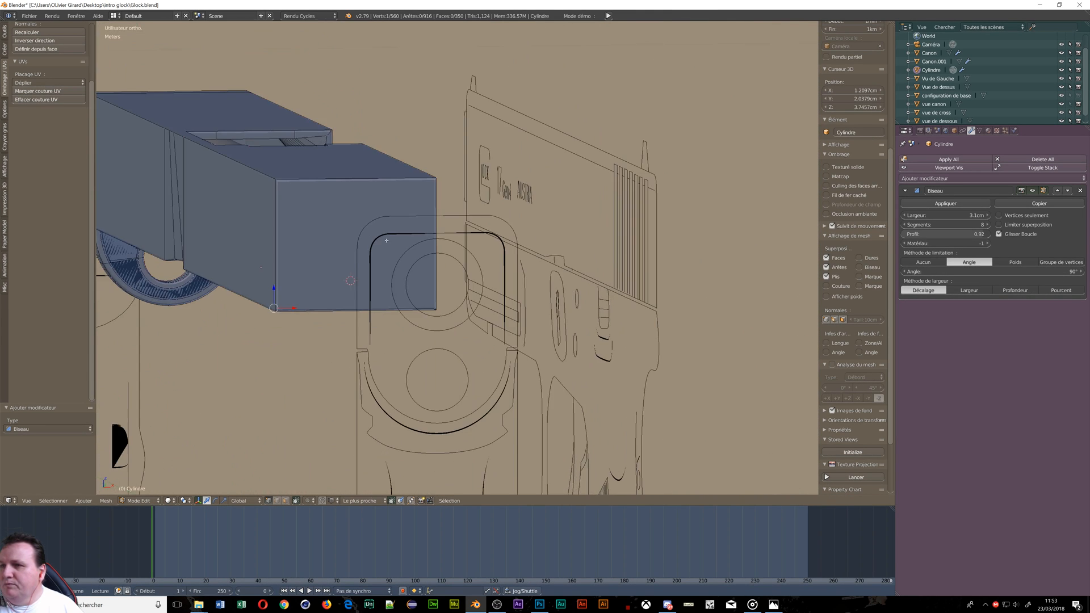
pyautogui.scroll(5, 369, 225)
pyautogui.moveTo(222, 198); pyautogui.dragTo(238, 199, button='middle')
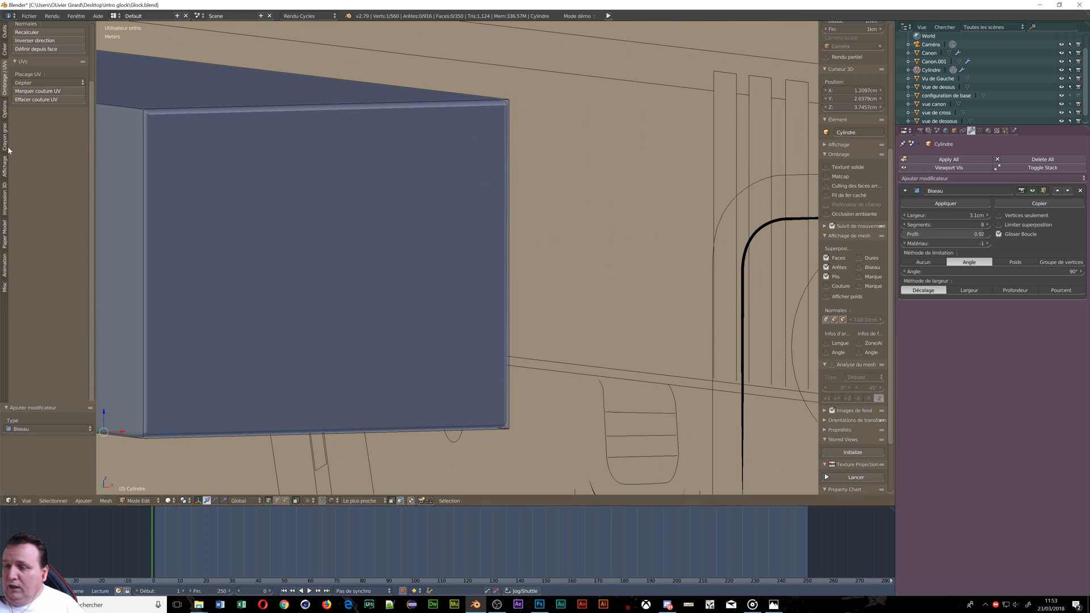
# Step: Switch the slide to Object Mode and inspect the shaded bevels at its rear corner and muzzle end
pyautogui.press('Tab')
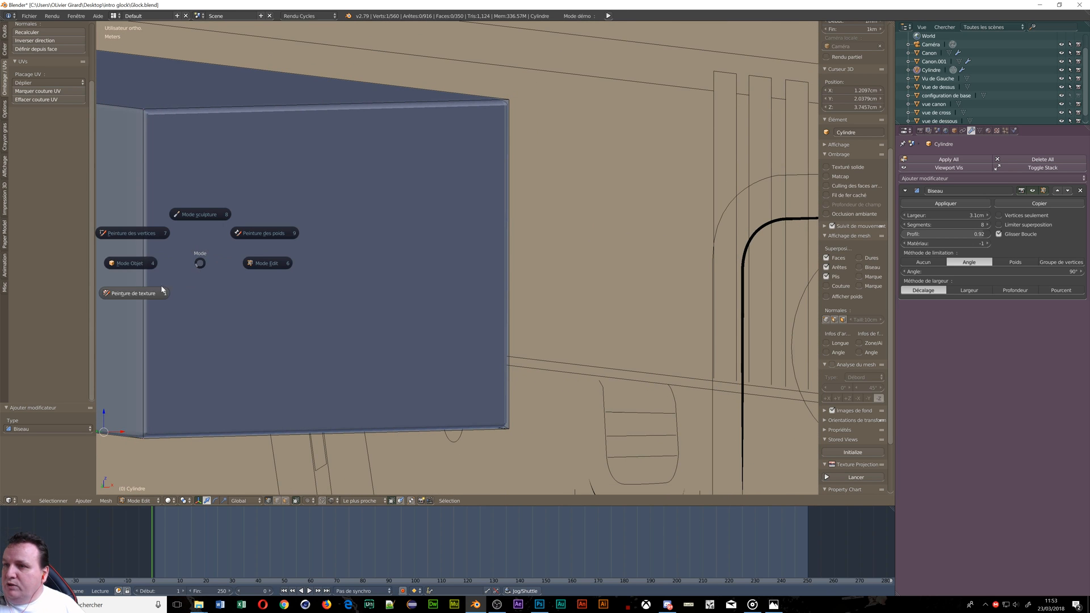
pyautogui.click(121, 262)
pyautogui.scroll(5, 188, 255)
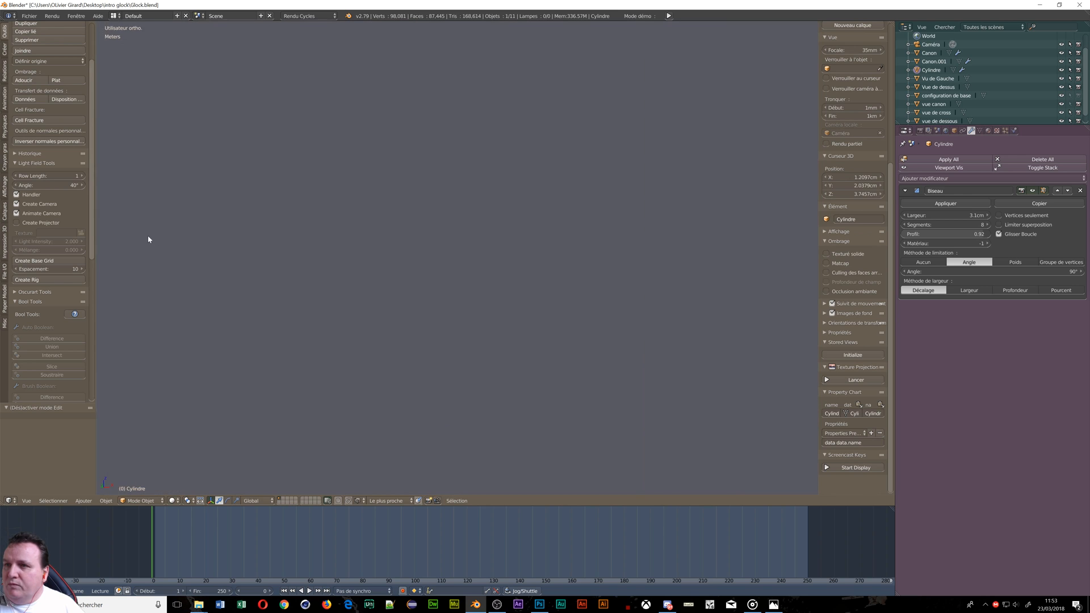
pyautogui.keyDown('shift'); pyautogui.moveTo(148, 237); pyautogui.dragTo(380, 430, button='middle'); pyautogui.keyUp('shift')
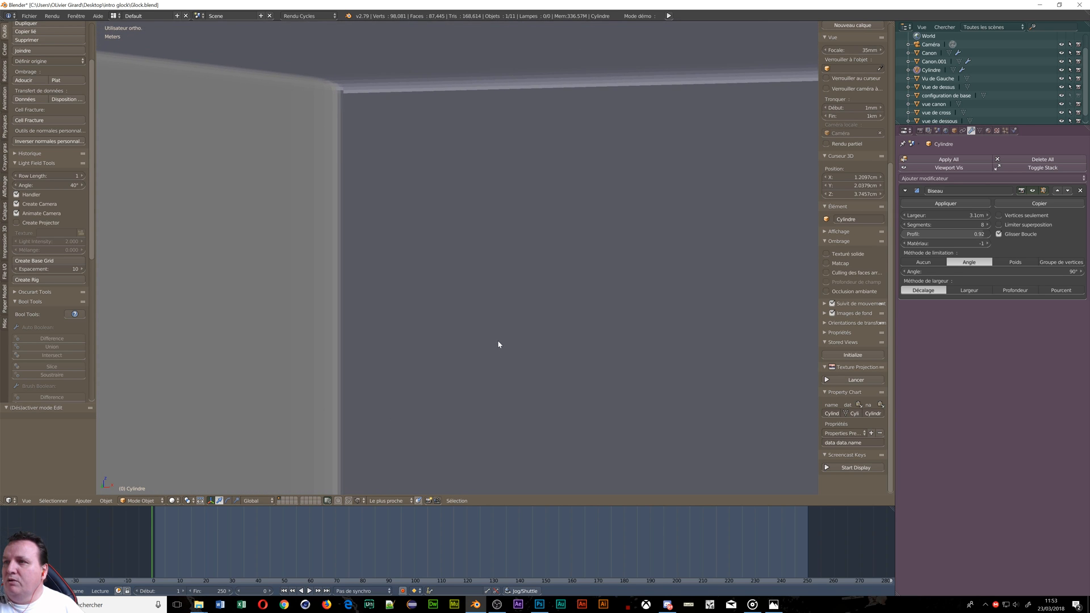
pyautogui.scroll(-10, 457, 325)
pyautogui.moveTo(263, 337); pyautogui.dragTo(427, 238, button='middle')
pyautogui.scroll(5, 338, 391)
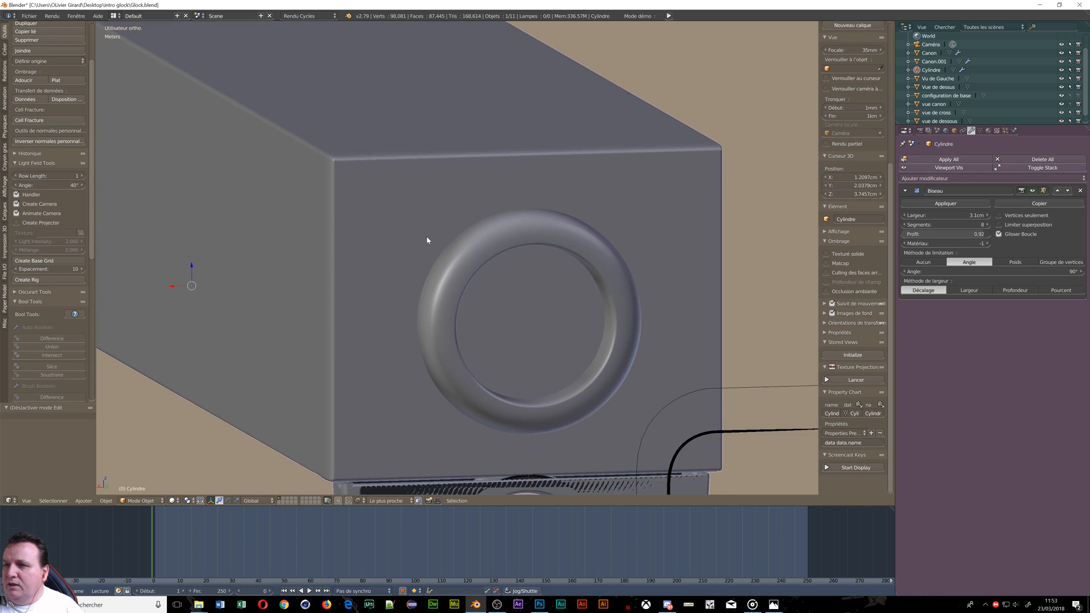
pyautogui.scroll(3, 411, 278)
pyautogui.scroll(-6, 411, 276)
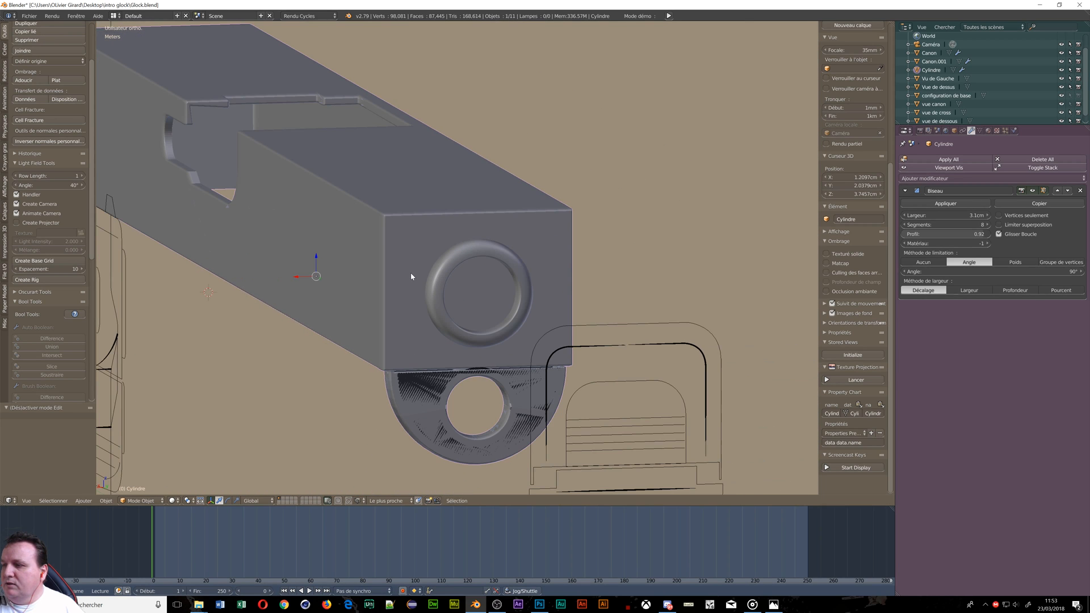
pyautogui.moveTo(411, 275)
pyautogui.mouseDown(button='middle')
pyautogui.moveTo(378, 308)
pyautogui.moveTo(353, 312)
pyautogui.moveTo(377, 320)
pyautogui.mouseUp(button='middle')
pyautogui.scroll(3, 726, 309)
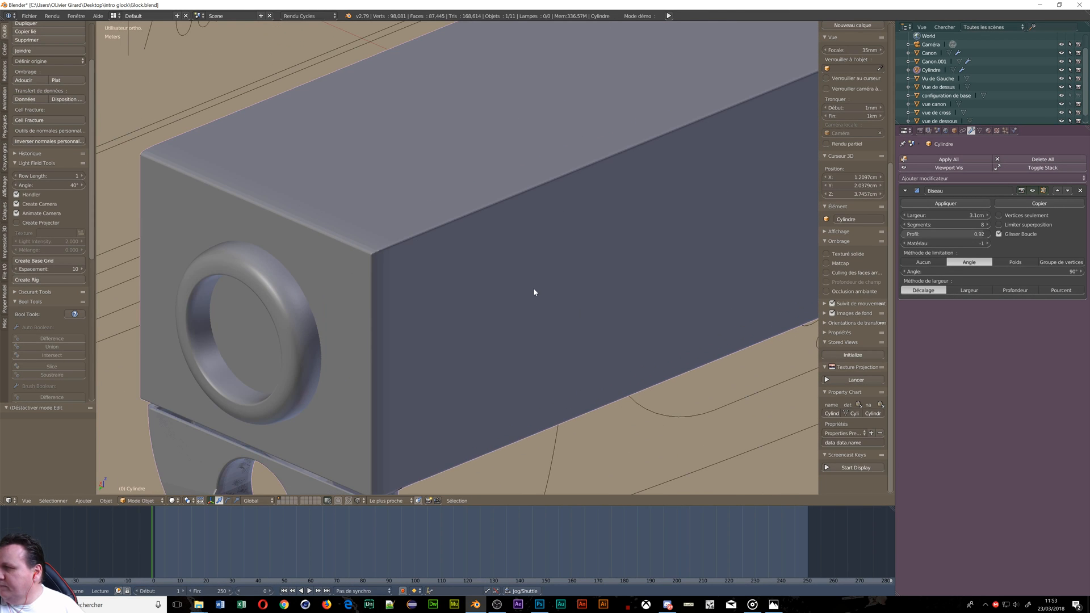
pyautogui.scroll(-3, 535, 295)
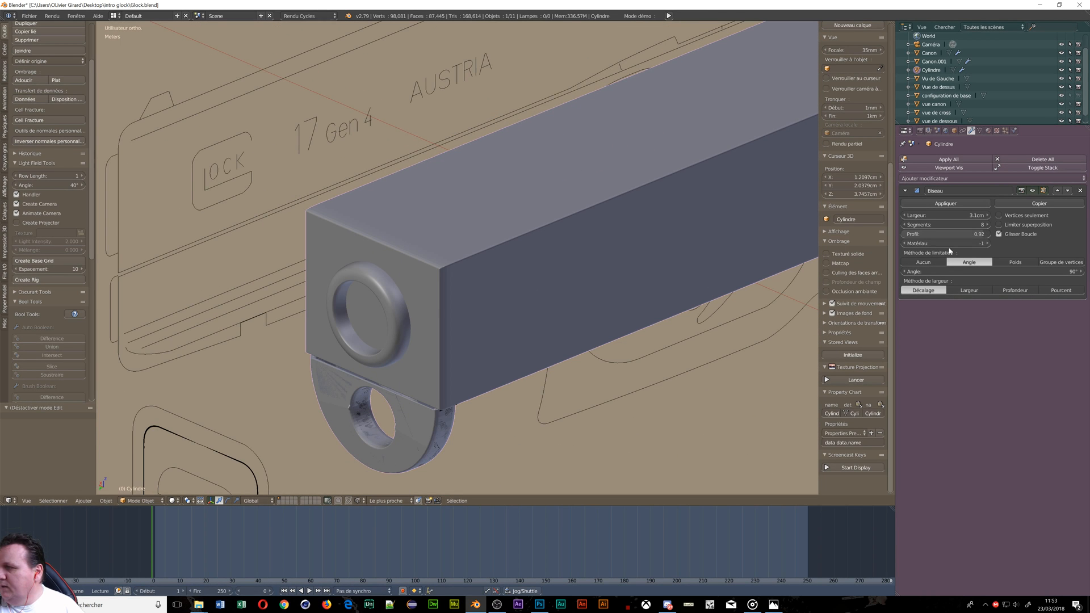
# Step: Set the bevel's profile to 0.71 and width to 11.1 cm, restricted to vertices only
pyautogui.moveTo(979, 235)
pyautogui.mouseDown()
pyautogui.moveTo(956, 234)
pyautogui.moveTo(984, 234)
pyautogui.moveTo(957, 234)
pyautogui.moveTo(987, 217)
pyautogui.moveTo(1039, 216)
pyautogui.moveTo(1011, 216)
pyautogui.mouseUp()
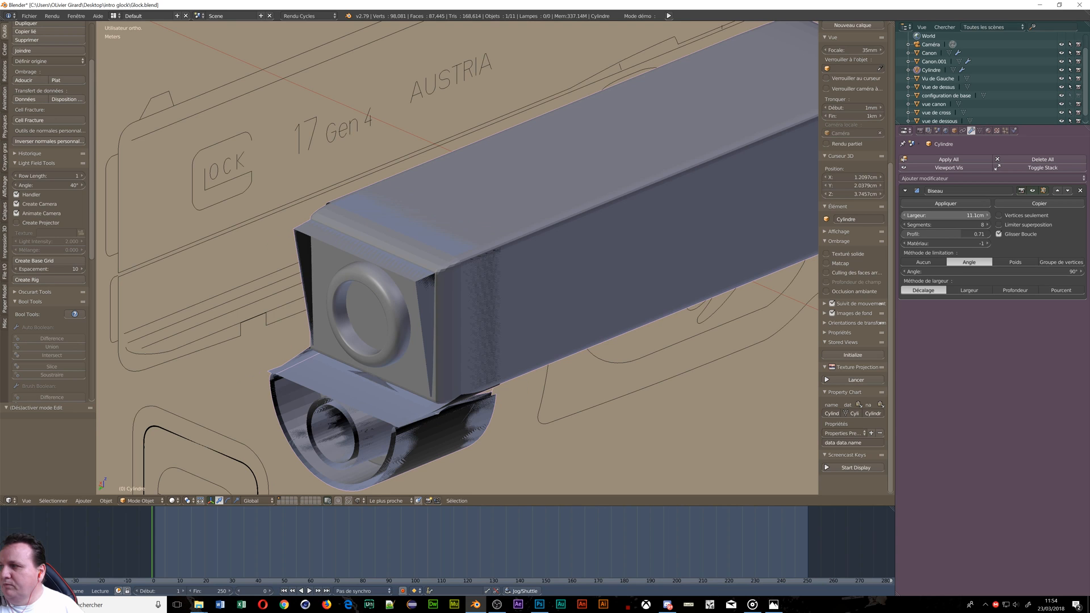
pyautogui.click(1000, 216)
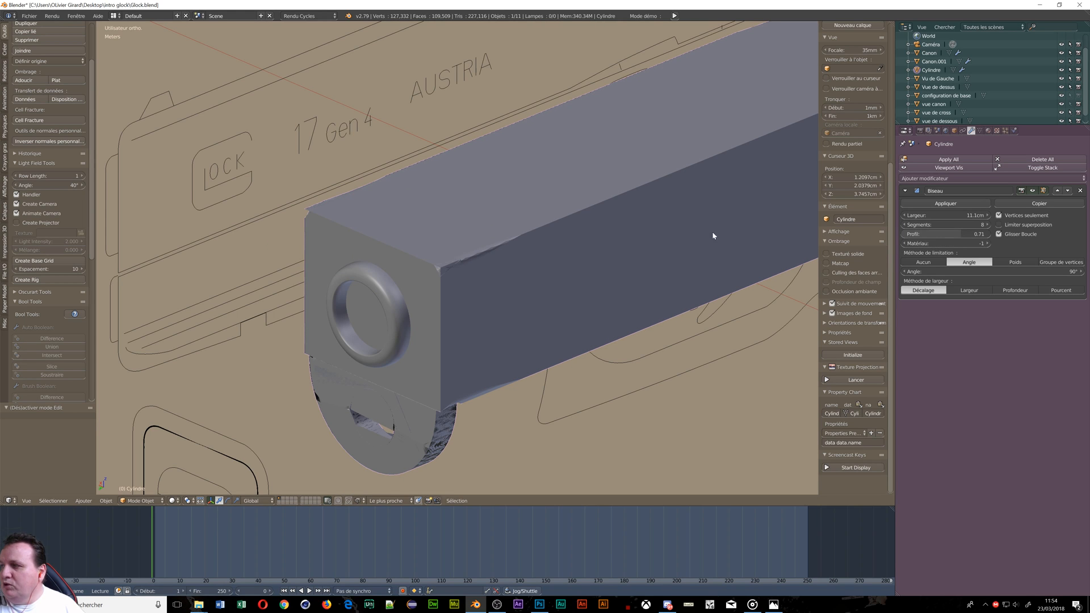
pyautogui.scroll(3, 336, 281)
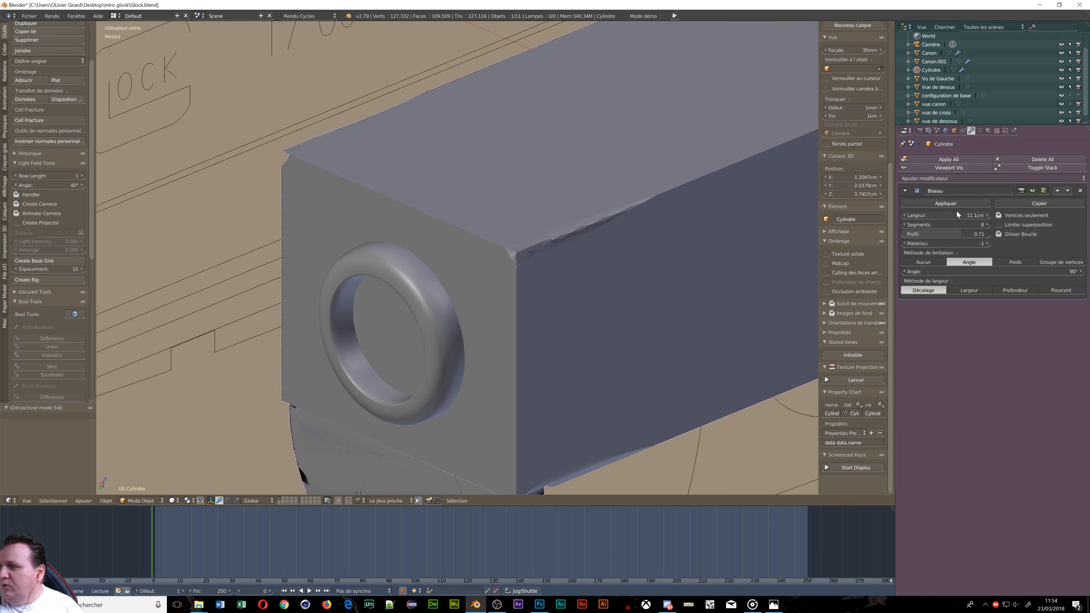
# Step: Reduce the bevel width to 0 and set its segment count to 25
pyautogui.moveTo(953, 216)
pyautogui.mouseDown()
pyautogui.moveTo(1039, 215)
pyautogui.moveTo(955, 214)
pyautogui.mouseUp()
pyautogui.click(957, 225)
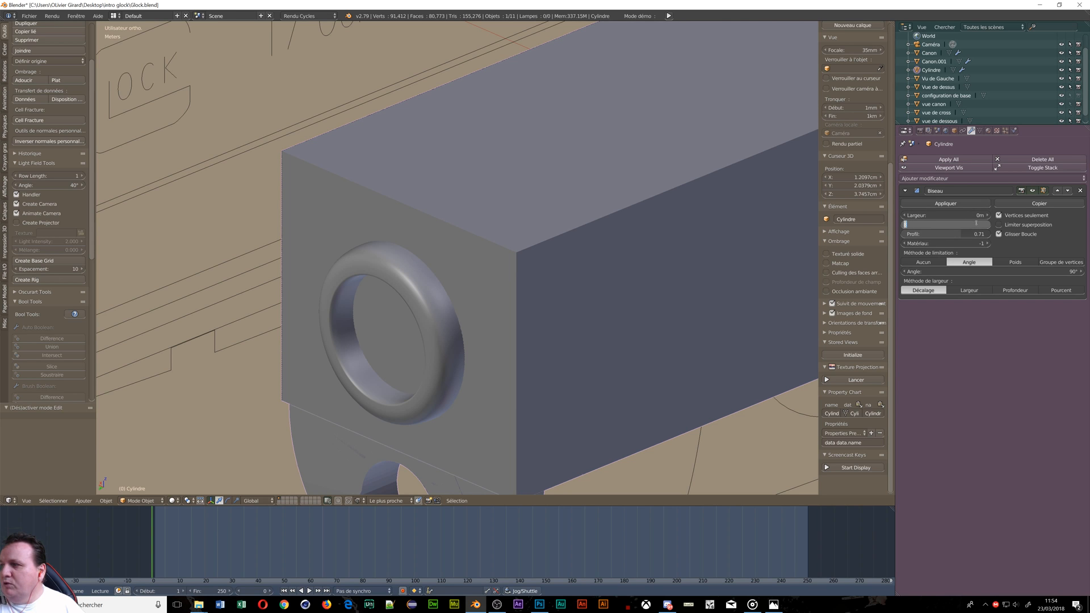
pyautogui.write('25')
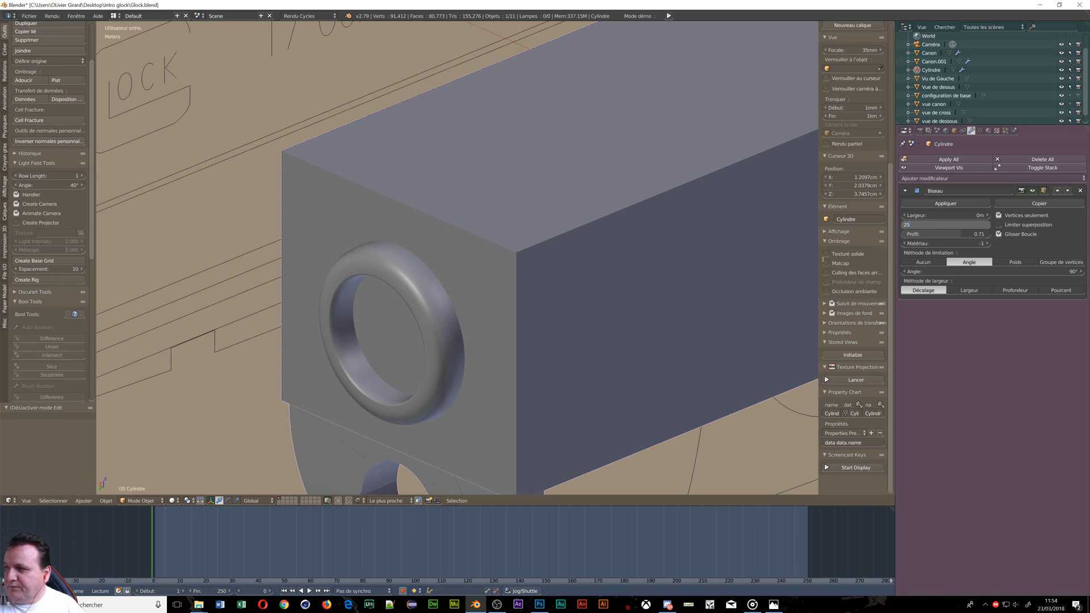
pyautogui.press('Return')
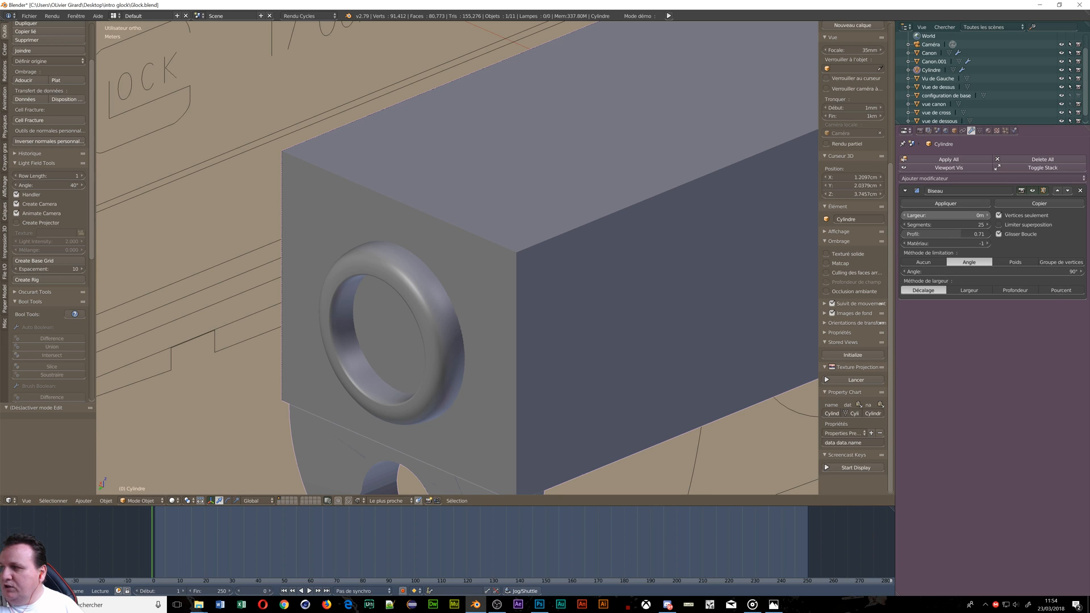
# Step: Turn off the bevel's vertices-only restriction and set its width to 7.2 cm and profile to 0.94
pyautogui.moveTo(946, 216); pyautogui.dragTo(911, 221)
pyautogui.click(999, 217)
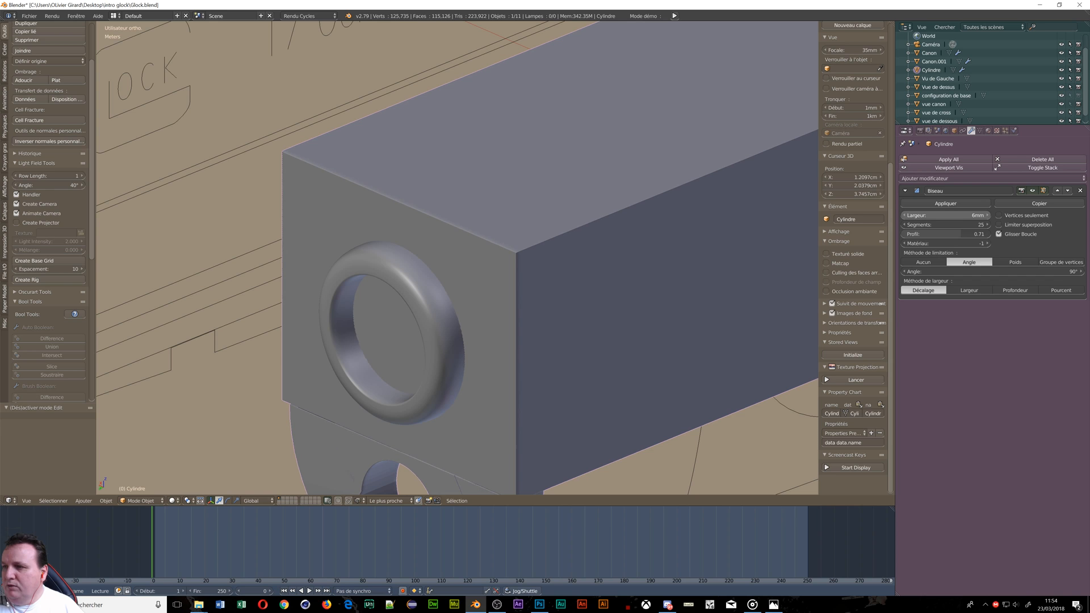
pyautogui.moveTo(946, 215); pyautogui.dragTo(983, 236)
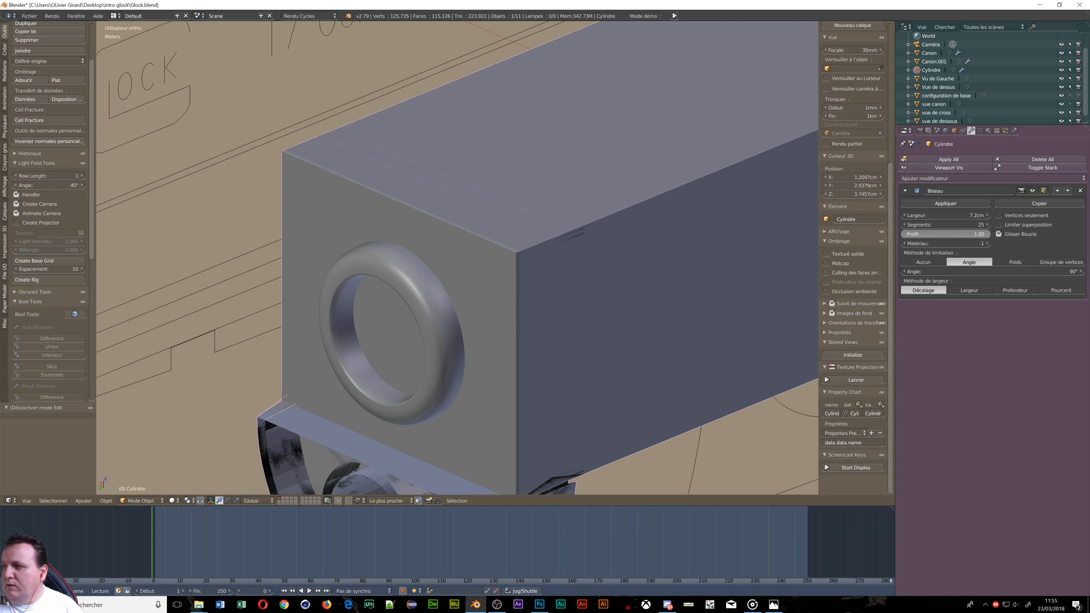
pyautogui.moveTo(983, 236); pyautogui.dragTo(981, 236)
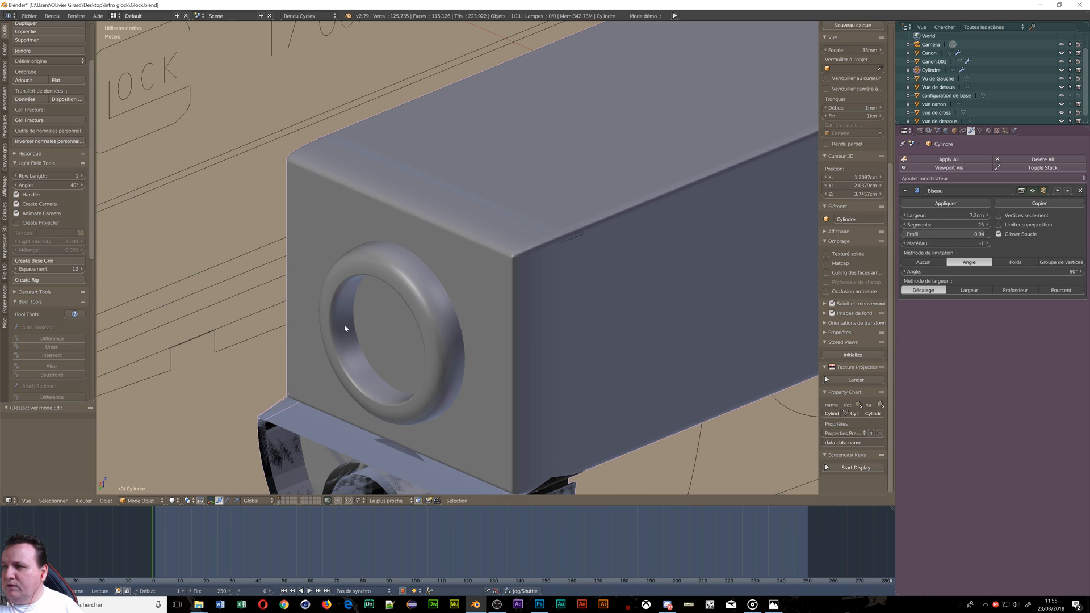
# Step: Set the bevel's limit angle to 71° and its width to 2.2 cm
pyautogui.scroll(-5, 311, 333)
pyautogui.moveTo(301, 341); pyautogui.dragTo(379, 335, button='middle')
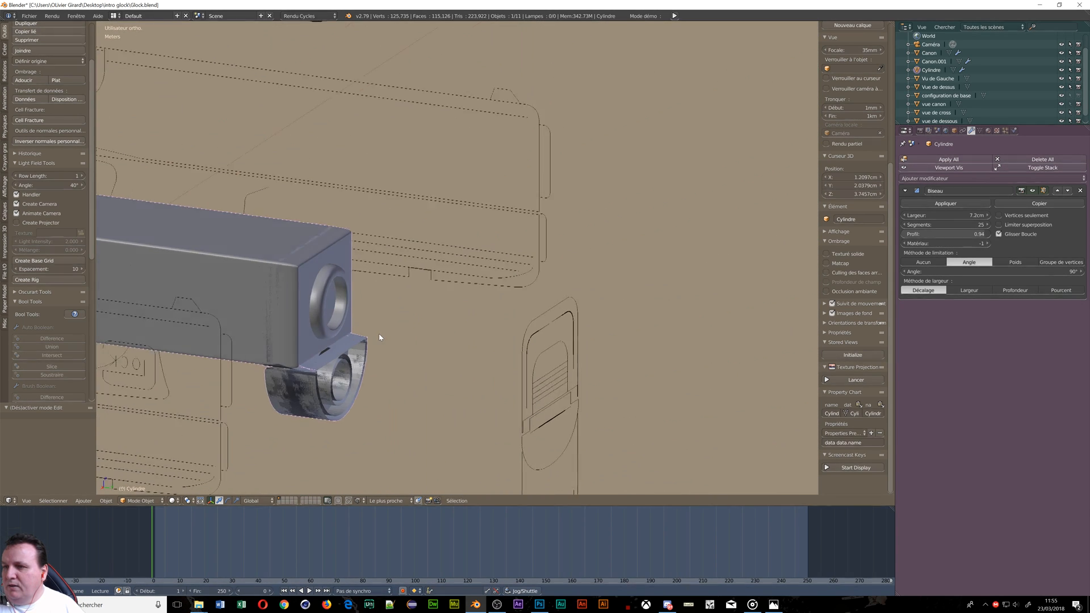
pyautogui.scroll(5, 267, 318)
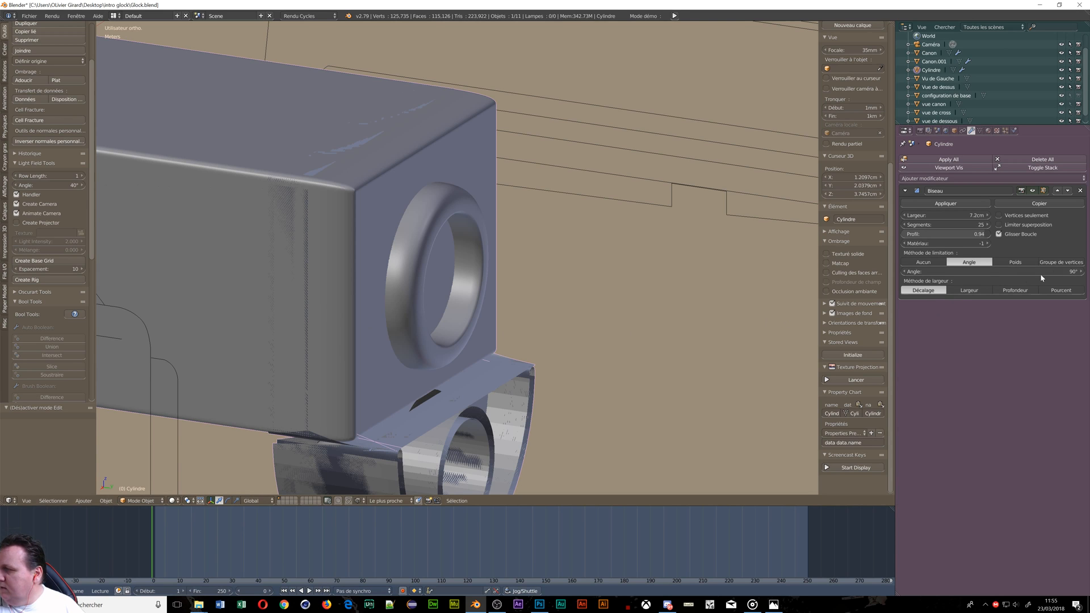
pyautogui.moveTo(1054, 271)
pyautogui.mouseDown()
pyautogui.moveTo(1068, 271)
pyautogui.moveTo(1052, 270)
pyautogui.mouseUp()
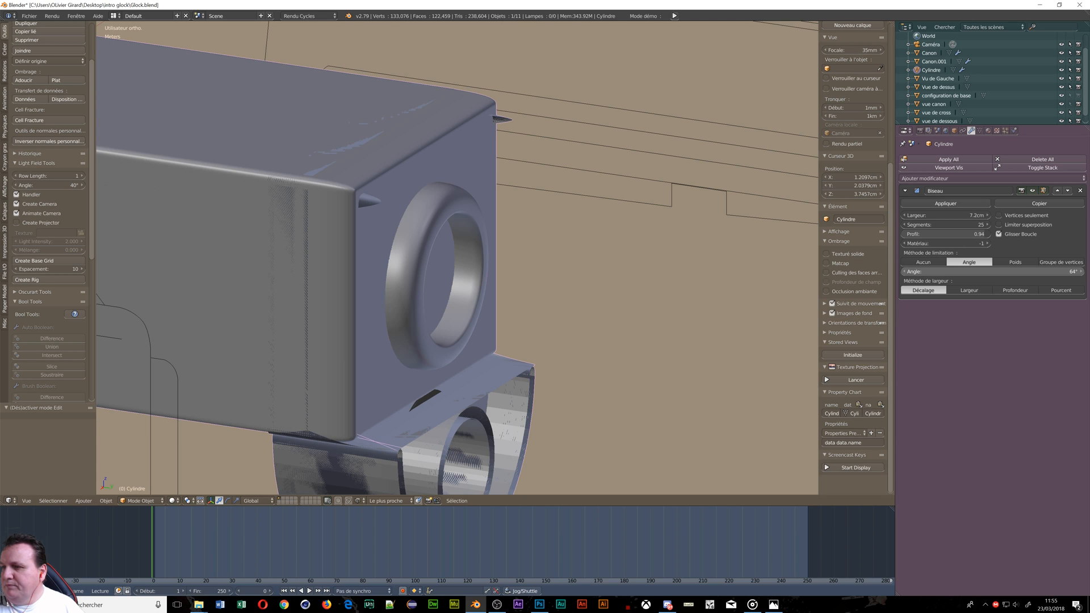
pyautogui.moveTo(1051, 271); pyautogui.dragTo(1051, 271)
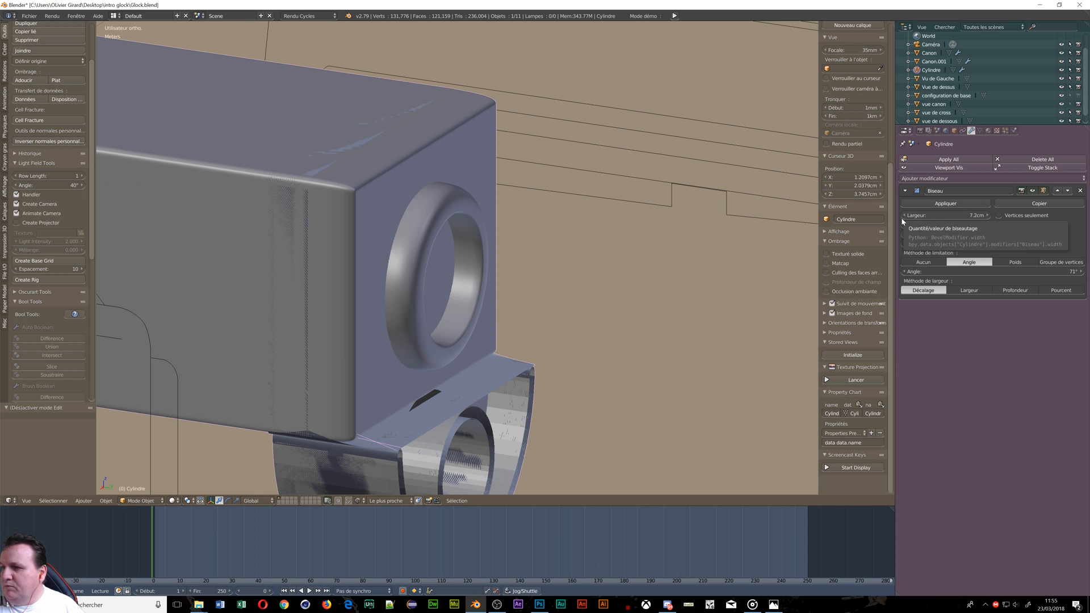
pyautogui.moveTo(931, 216); pyautogui.dragTo(882, 215)
# Step: Inspect the bevelled edges along the slide, from its rear end to the ejection port and muzzle
pyautogui.scroll(-6, 622, 227)
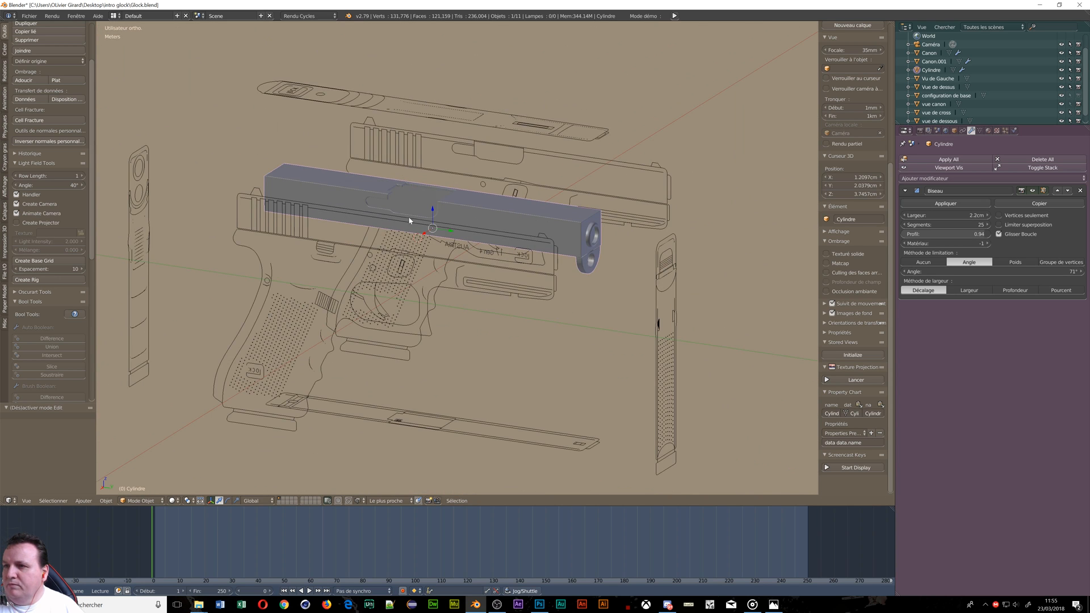
pyautogui.moveTo(452, 223); pyautogui.dragTo(511, 233, button='middle')
pyautogui.scroll(15, 394, 236)
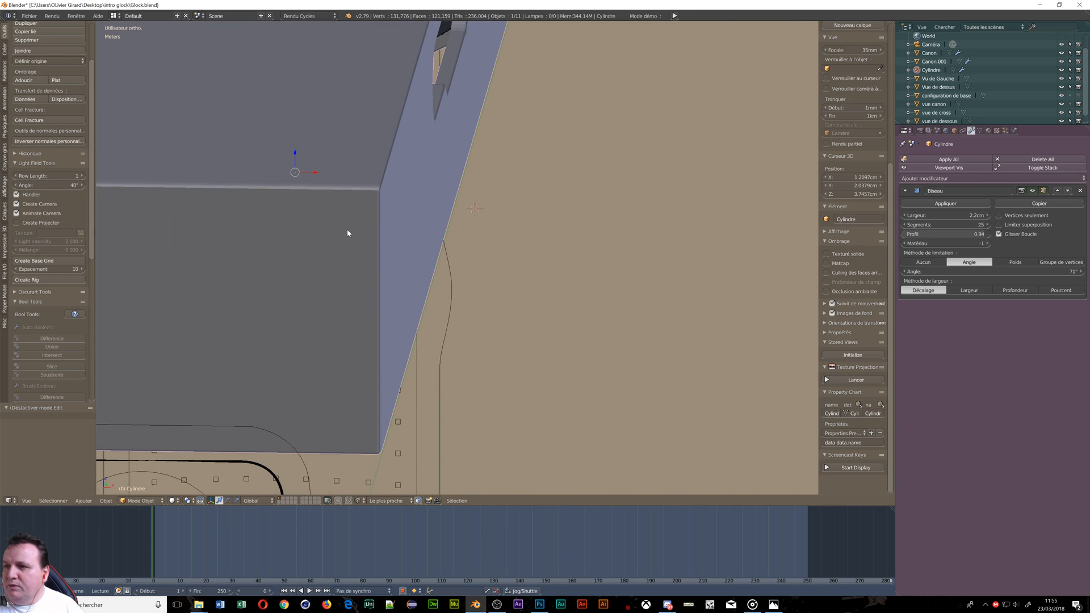
pyautogui.moveTo(471, 149)
pyautogui.mouseDown(button='middle')
pyautogui.moveTo(322, 147)
pyautogui.moveTo(506, 135)
pyautogui.moveTo(392, 137)
pyautogui.moveTo(439, 108)
pyautogui.moveTo(484, 138)
pyautogui.mouseUp(button='middle')
pyautogui.scroll(-10, 321, 146)
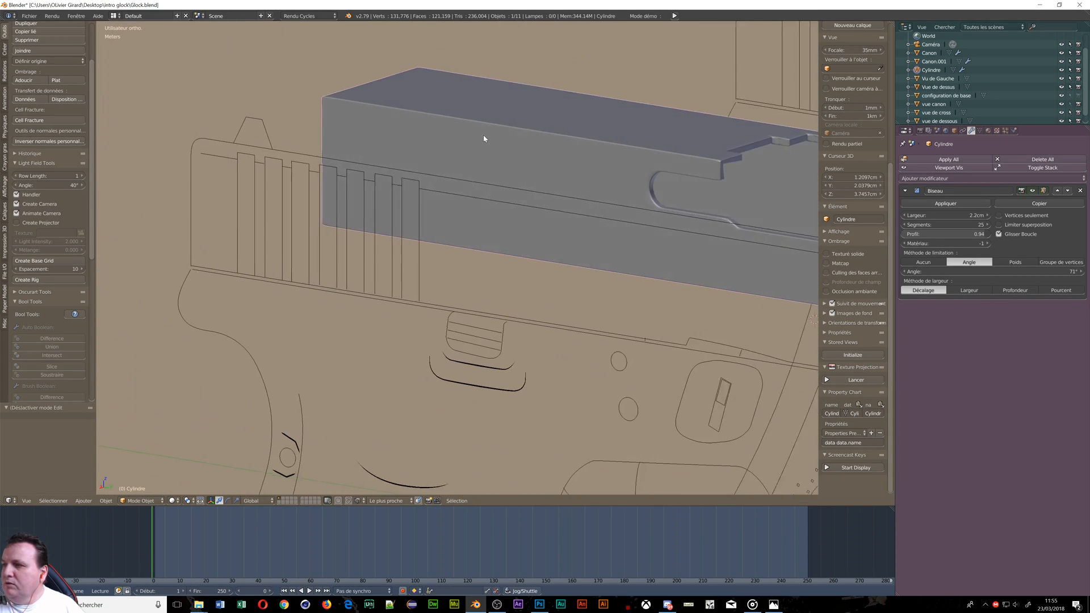
pyautogui.scroll(8, 591, 165)
pyautogui.scroll(4, 653, 182)
pyautogui.keyDown('shift'); pyautogui.moveTo(700, 185); pyautogui.dragTo(397, 207, button='middle'); pyautogui.keyUp('shift')
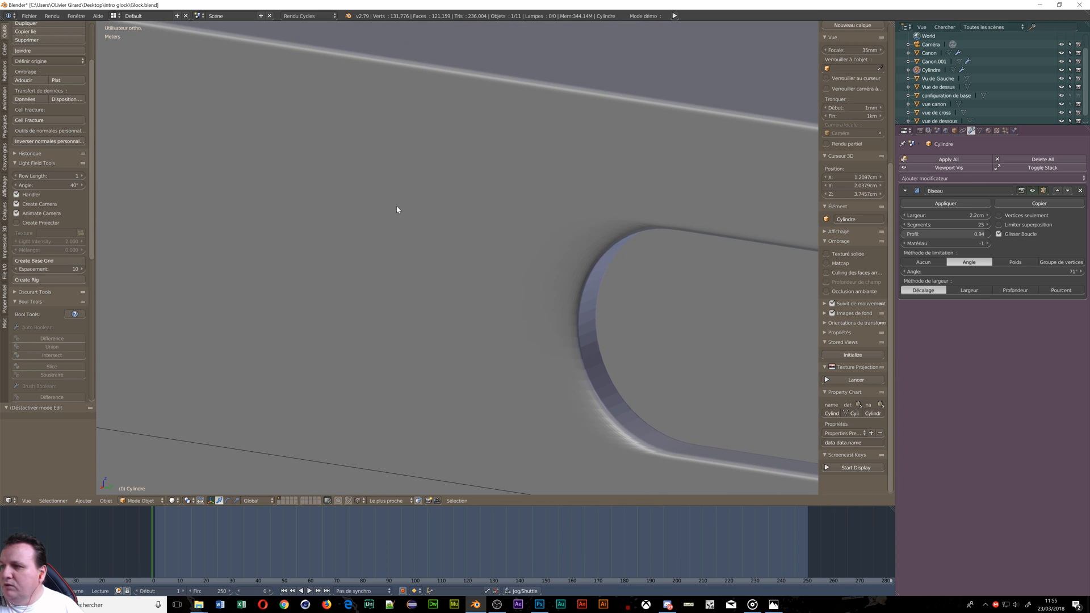
pyautogui.scroll(-7, 633, 395)
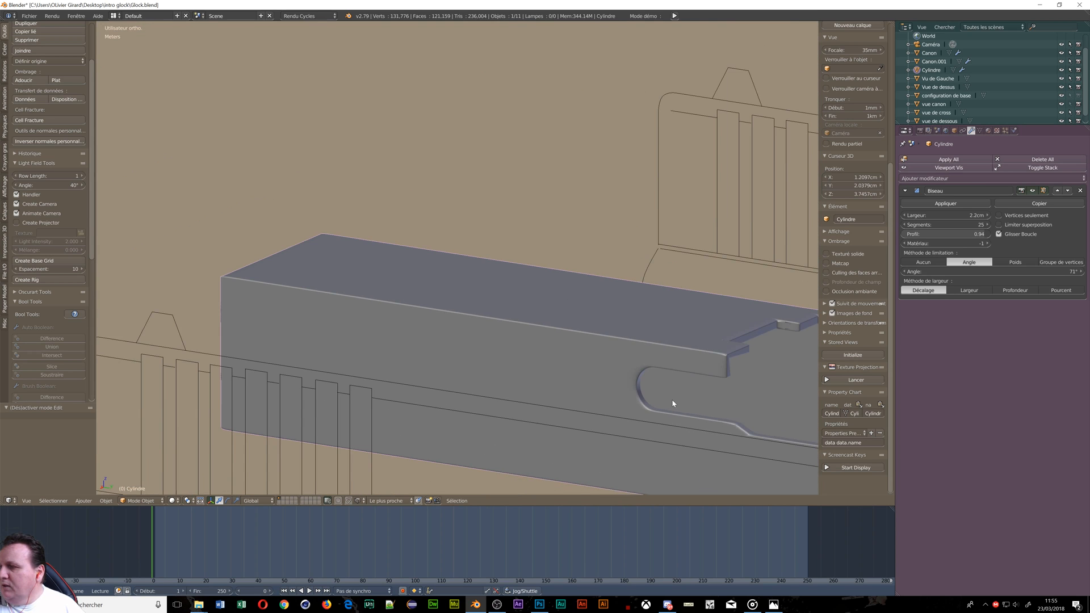
pyautogui.moveTo(718, 403); pyautogui.dragTo(663, 402, button='middle')
pyautogui.scroll(-5, 567, 404)
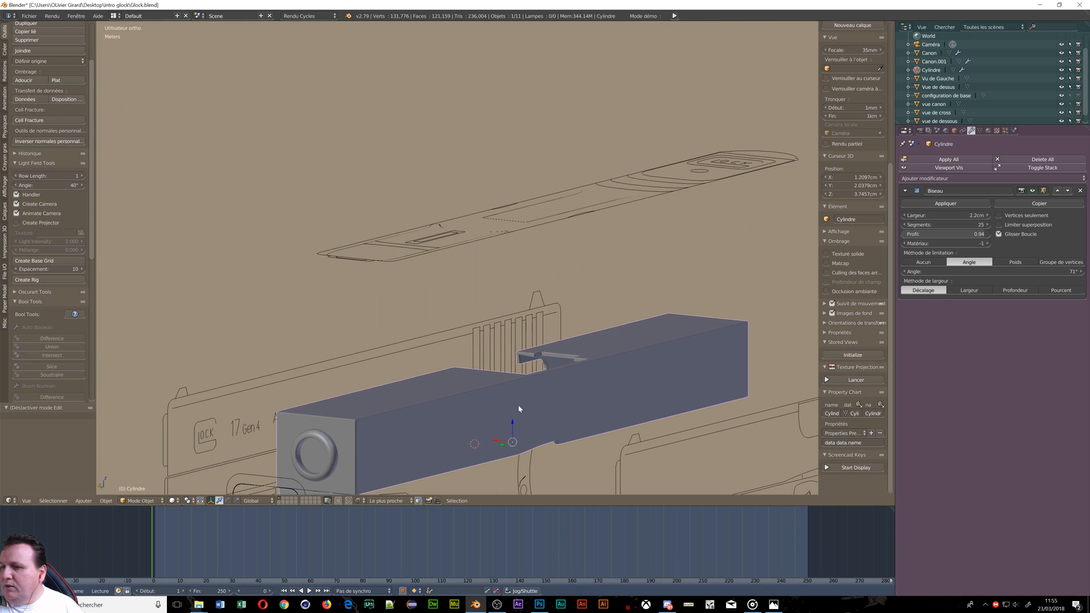
pyautogui.moveTo(440, 423); pyautogui.dragTo(564, 404, button='middle')
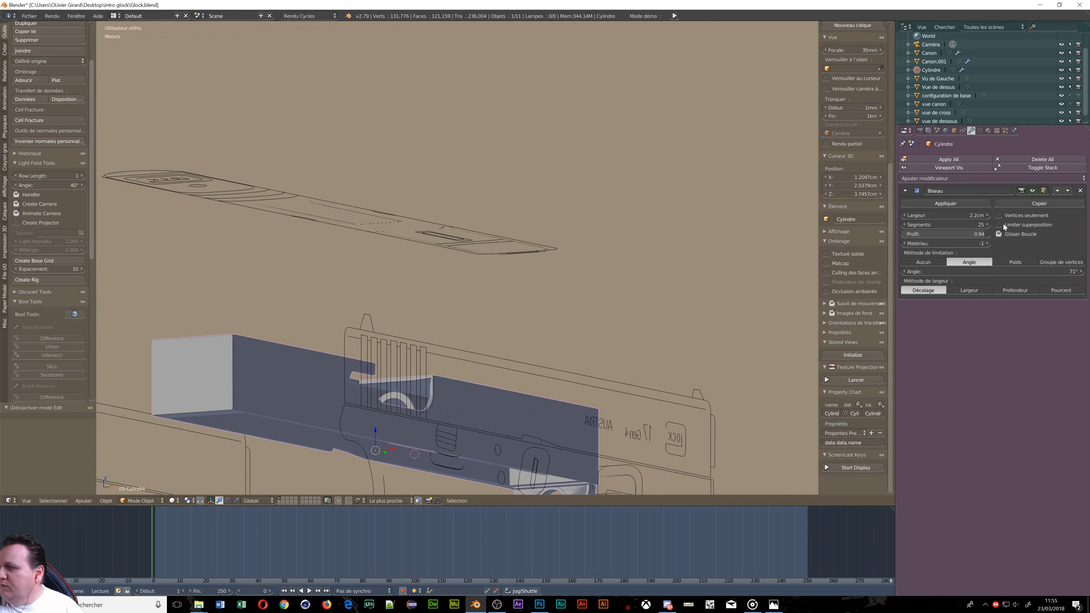
# Step: Apply the Bevel modifier permanently to the slide mesh
pyautogui.click(921, 206)
pyautogui.scroll(-5, 486, 341)
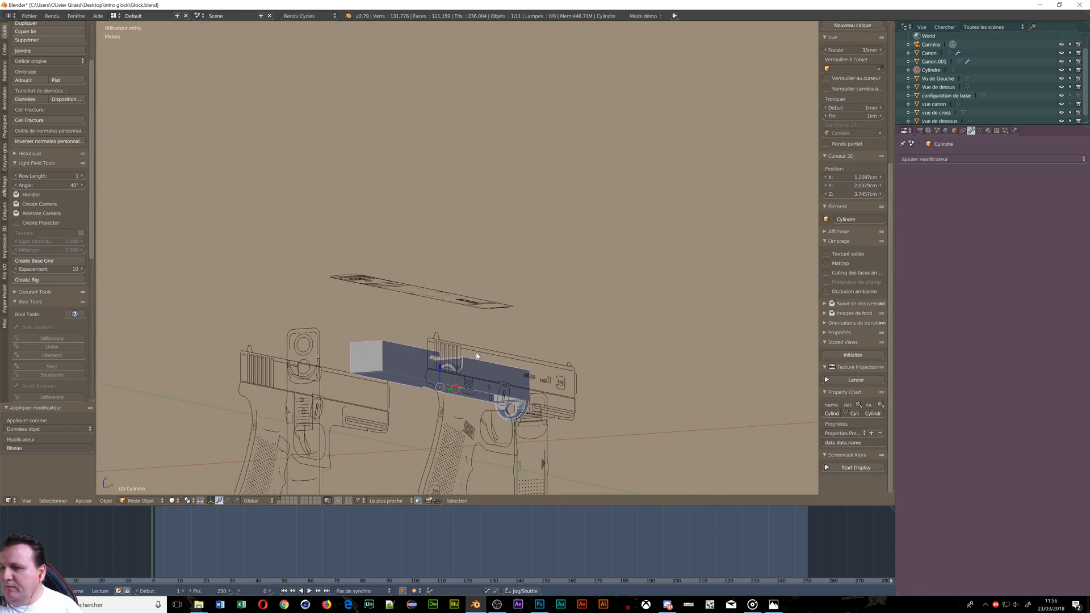
pyautogui.moveTo(476, 356); pyautogui.dragTo(502, 393, button='middle')
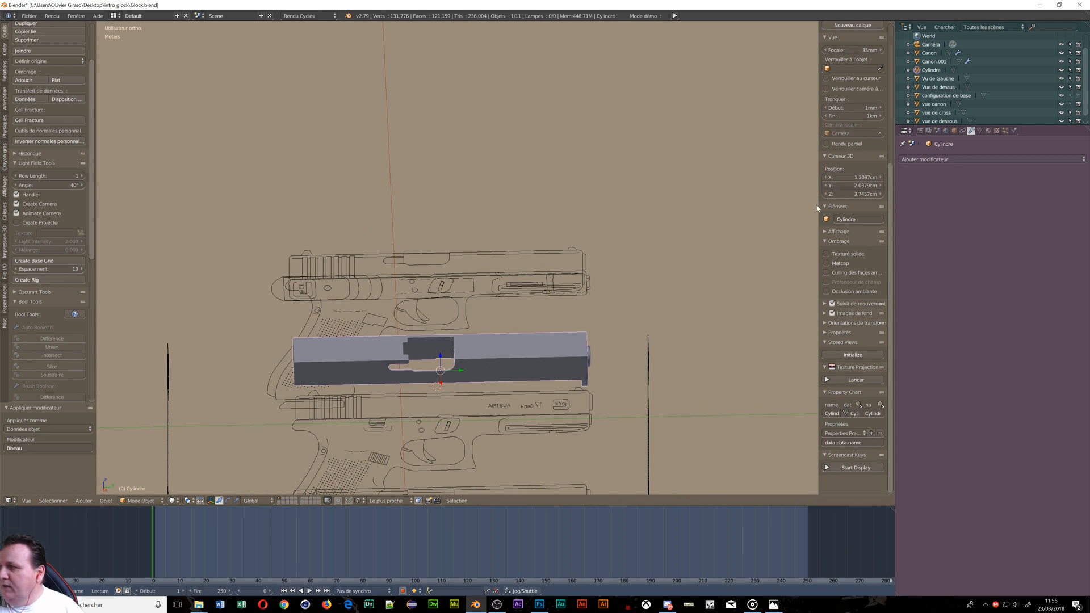
# Step: Try a Catmull-Clark Subdivision Surface modifier on the slide, check the ejection port and remove the modifier
pyautogui.click(936, 161)
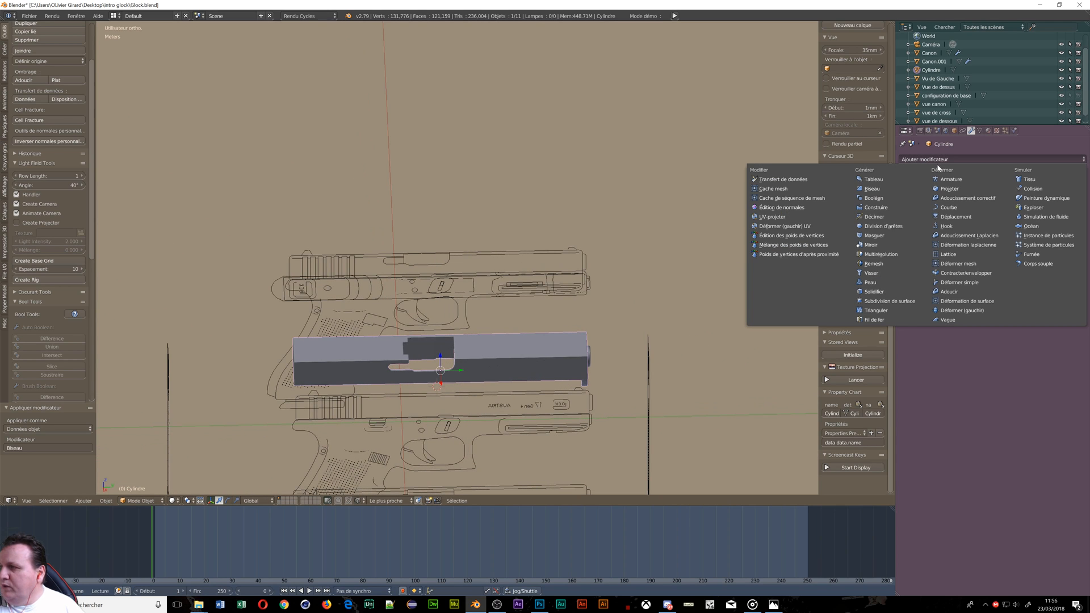
pyautogui.click(898, 302)
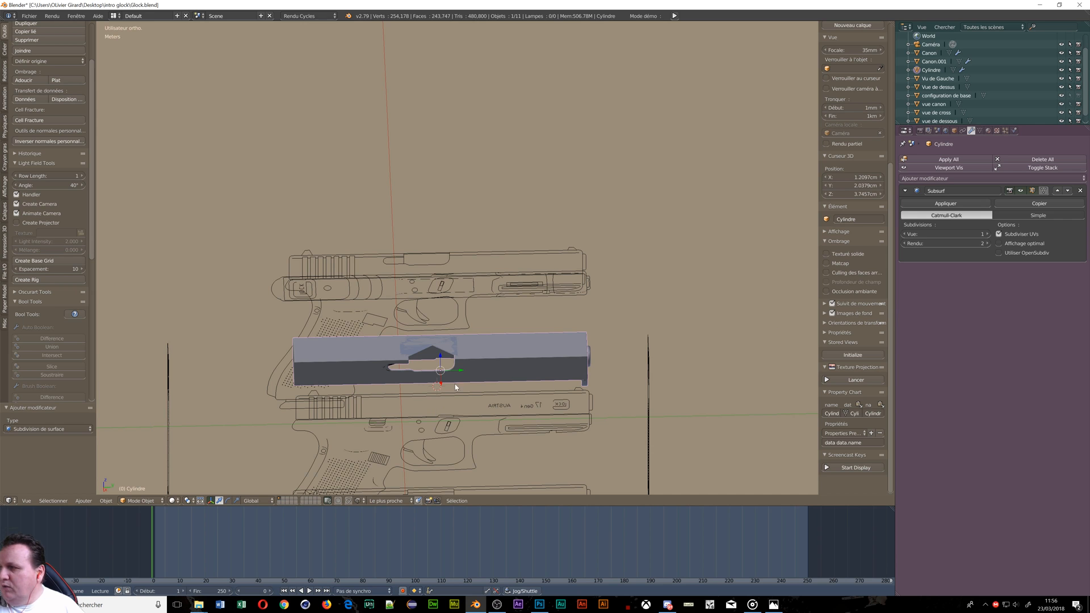
pyautogui.scroll(6, 456, 387)
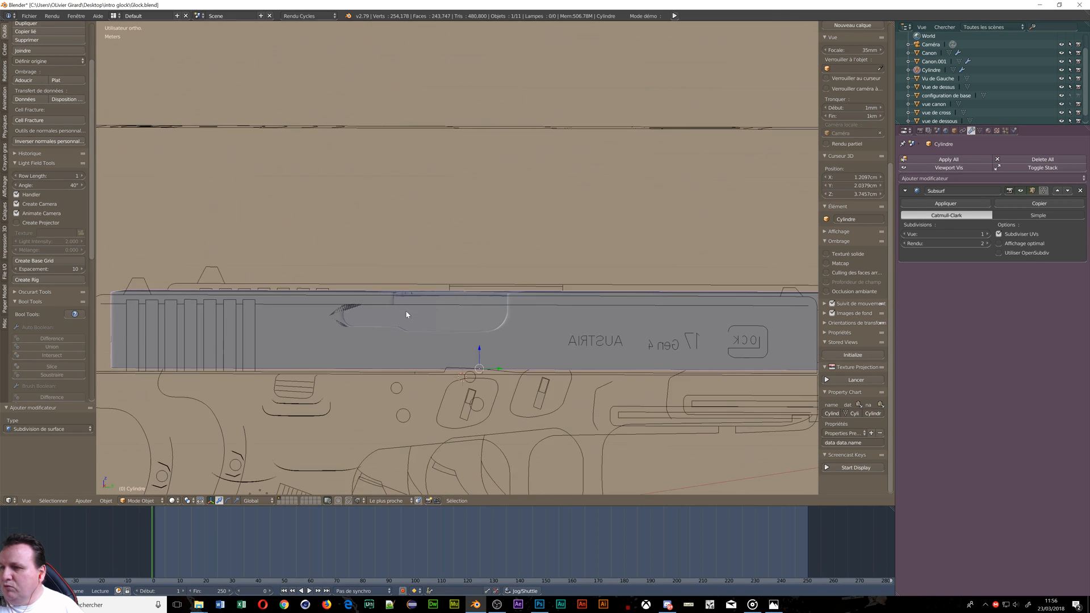
pyautogui.moveTo(407, 314); pyautogui.dragTo(491, 305, button='middle')
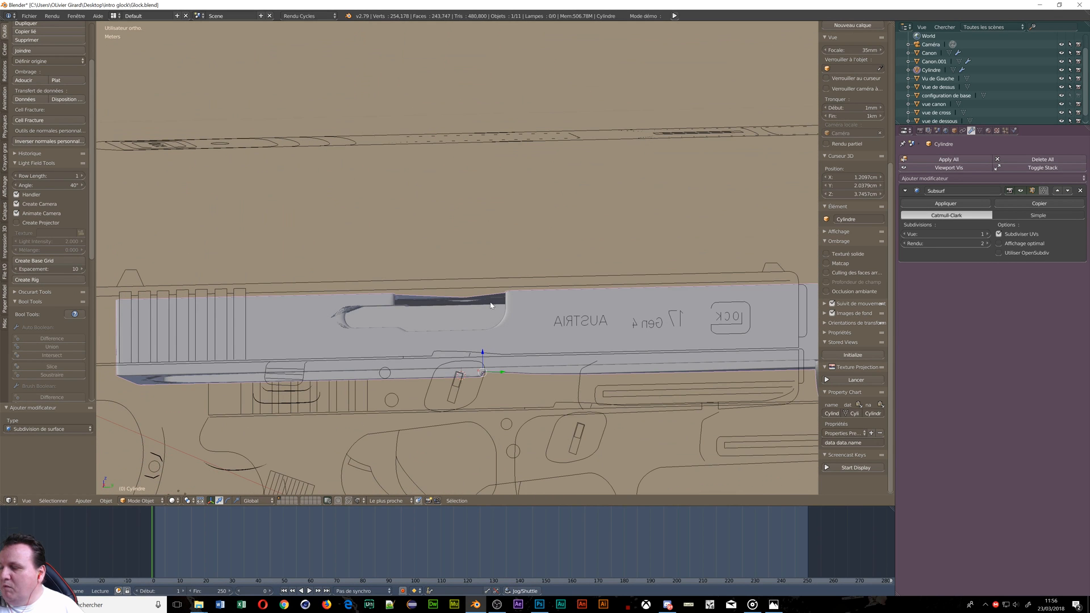
pyautogui.click(1081, 191)
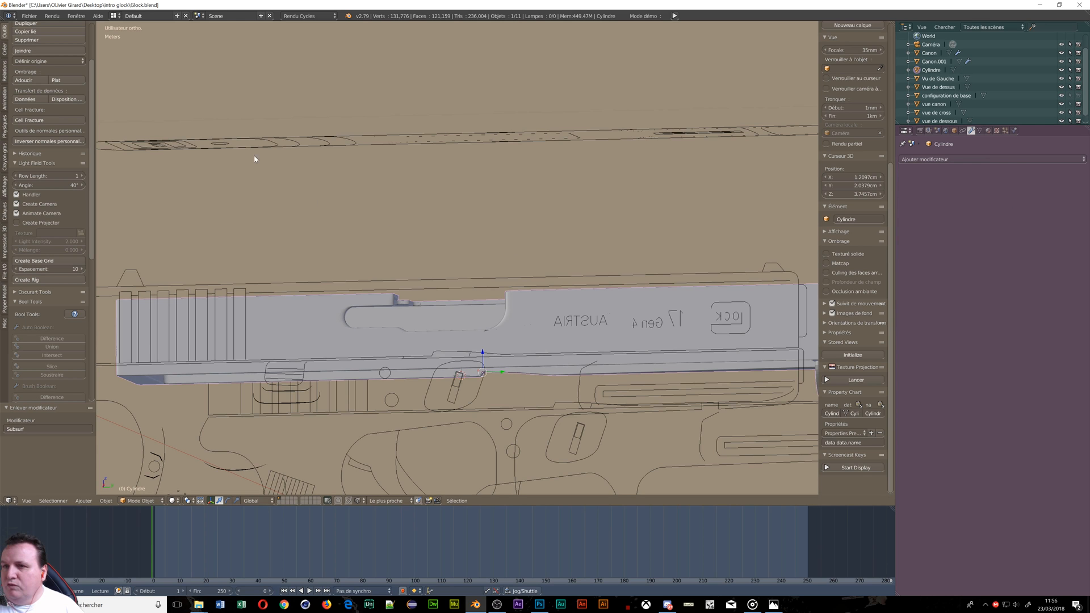
# Step: Apply smooth shading to the slide and check the shading on its side and around the ejection port
pyautogui.click(24, 80)
pyautogui.moveTo(236, 196); pyautogui.dragTo(754, 339, button='middle')
pyautogui.scroll(5, 550, 346)
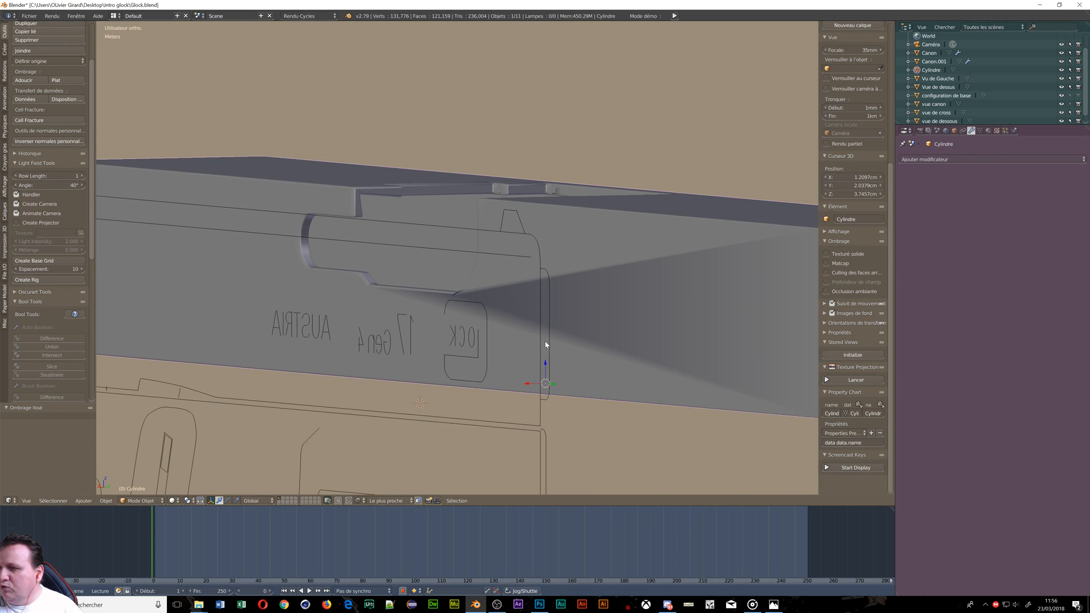
pyautogui.scroll(-8, 574, 310)
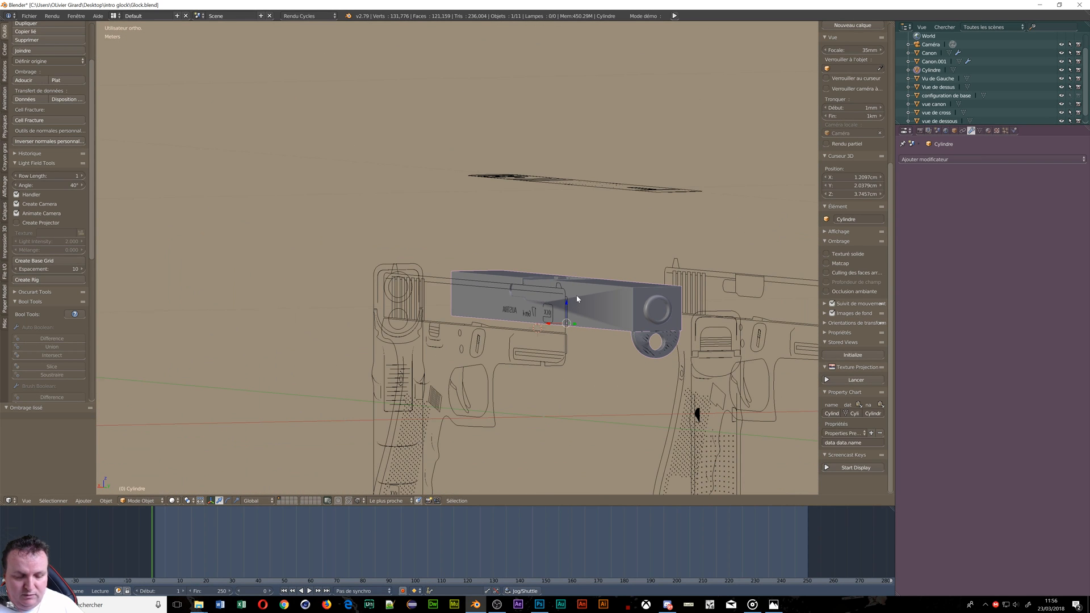
pyautogui.moveTo(577, 299); pyautogui.dragTo(659, 314, button='middle')
pyautogui.scroll(3, 625, 324)
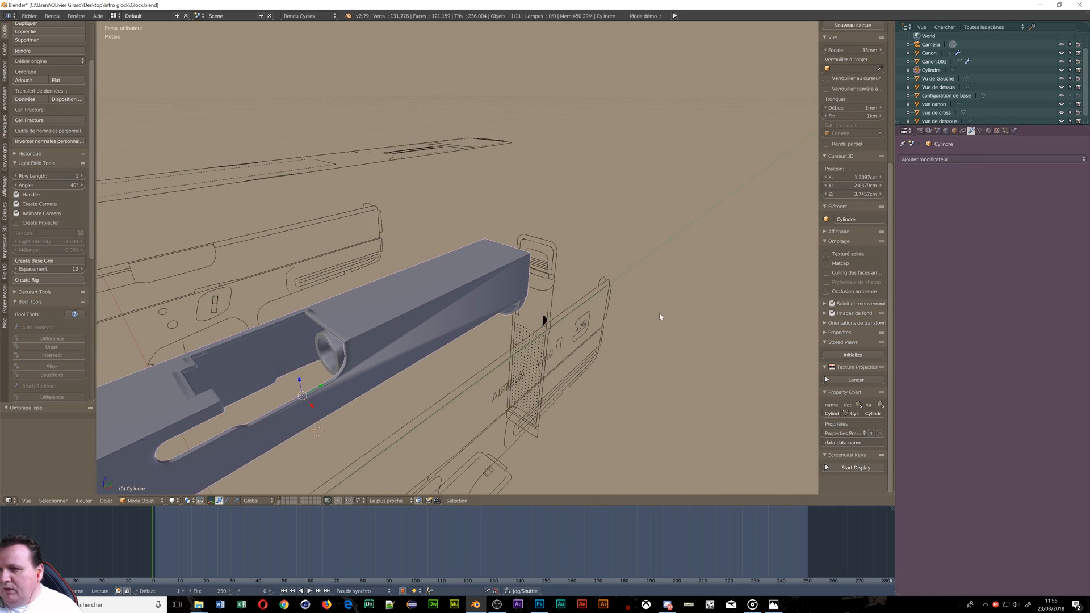
pyautogui.moveTo(377, 319); pyautogui.dragTo(391, 245, button='middle')
# Step: Switch the slide to Edit Mode, clear the vertex selection and display the mesh in wireframe
pyautogui.press('Tab')
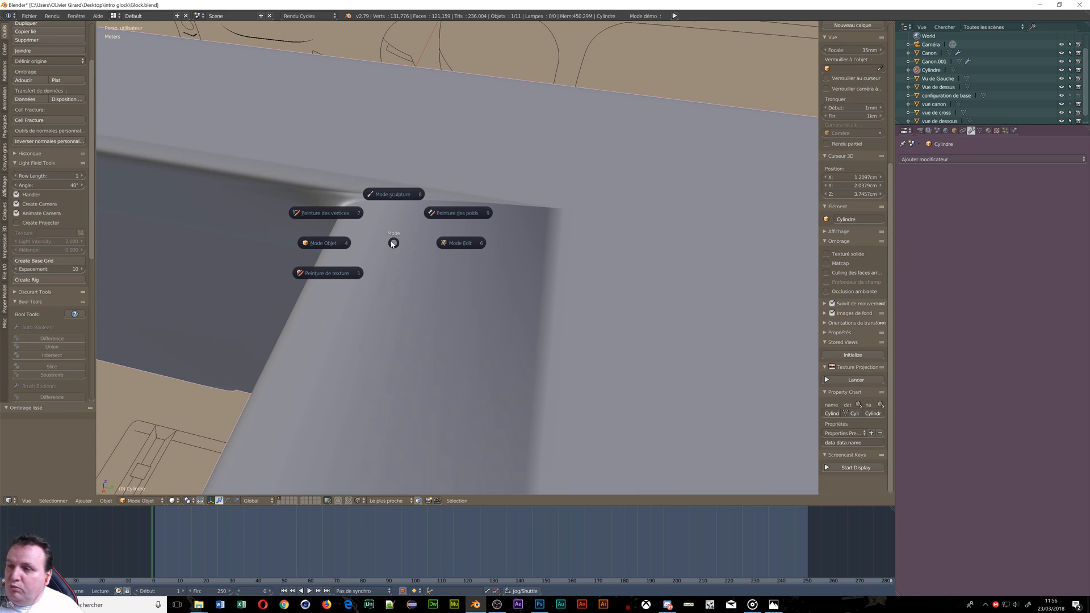
pyautogui.click(459, 245)
pyautogui.press('a')
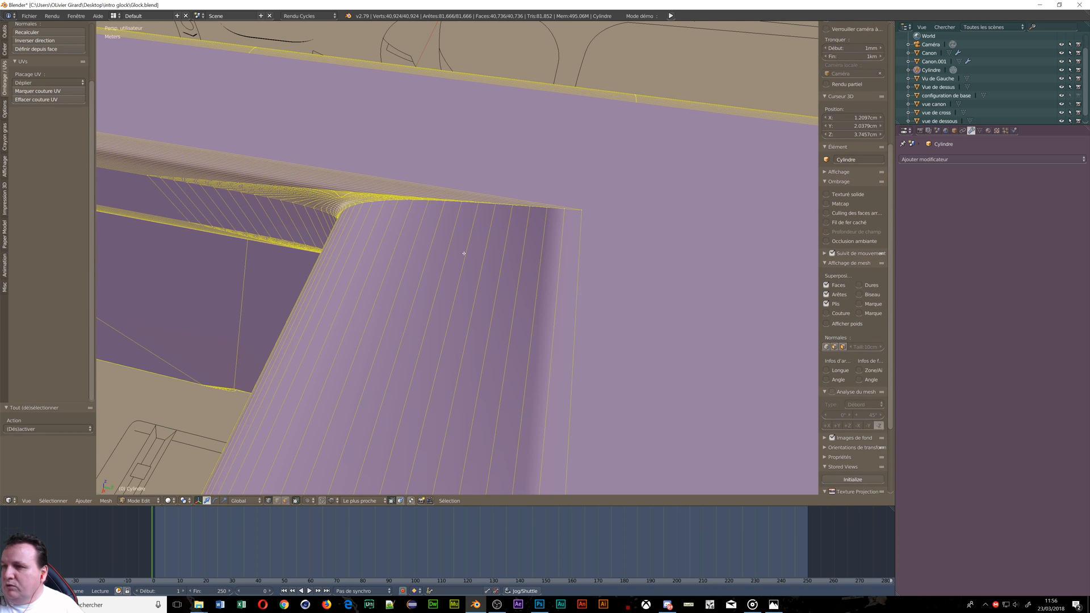
pyautogui.press('a')
pyautogui.press('z')
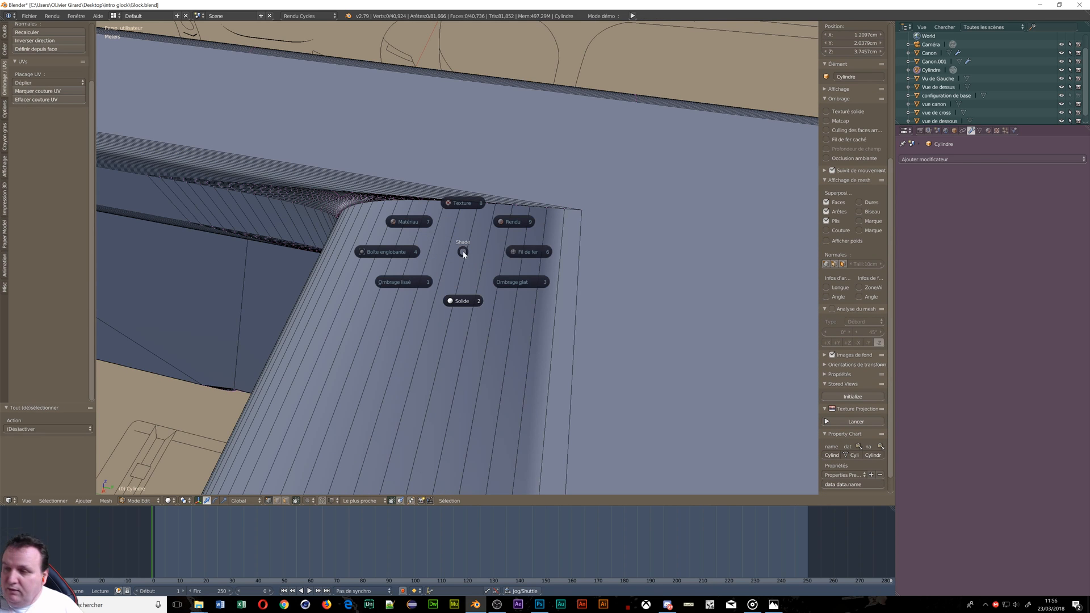
pyautogui.click(521, 255)
# Step: Examine the slide's wireframe topology at the rounded muzzle corners and around the ejection port
pyautogui.scroll(1, 433, 240)
pyautogui.moveTo(433, 240); pyautogui.dragTo(425, 217, button='middle')
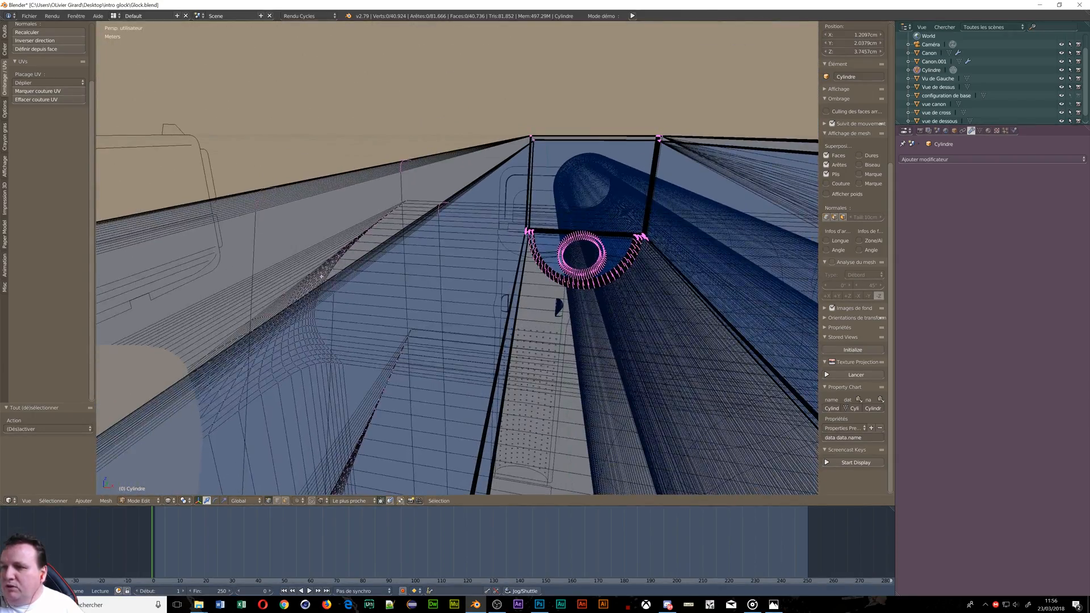
pyautogui.scroll(-5, 322, 276)
pyautogui.moveTo(322, 277); pyautogui.dragTo(532, 267, button='middle')
pyautogui.scroll(-7, 522, 314)
pyautogui.scroll(6, 529, 359)
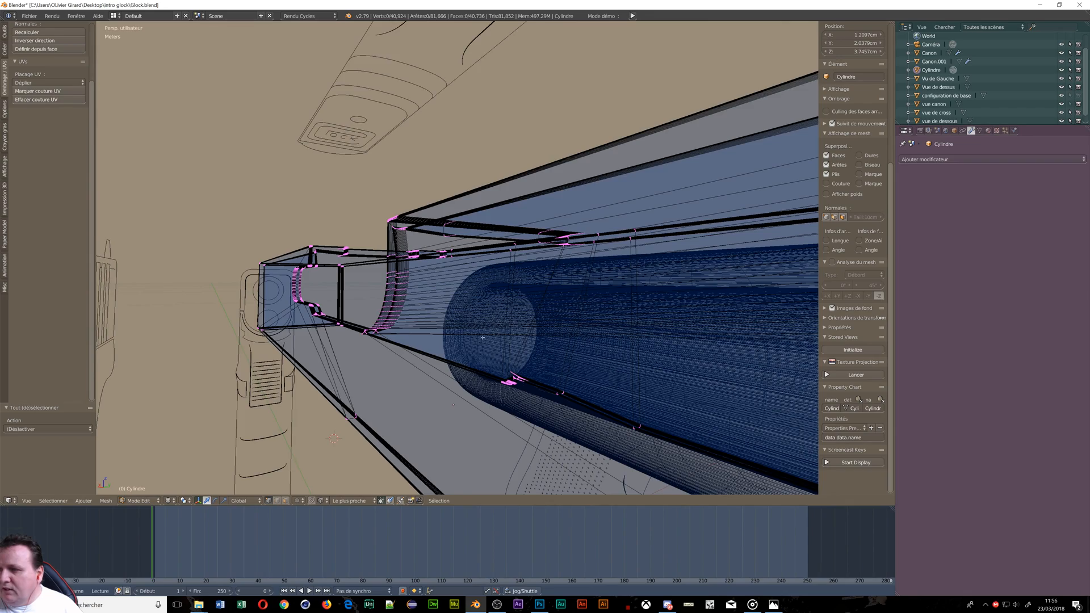
pyautogui.moveTo(483, 337); pyautogui.dragTo(529, 266, button='middle')
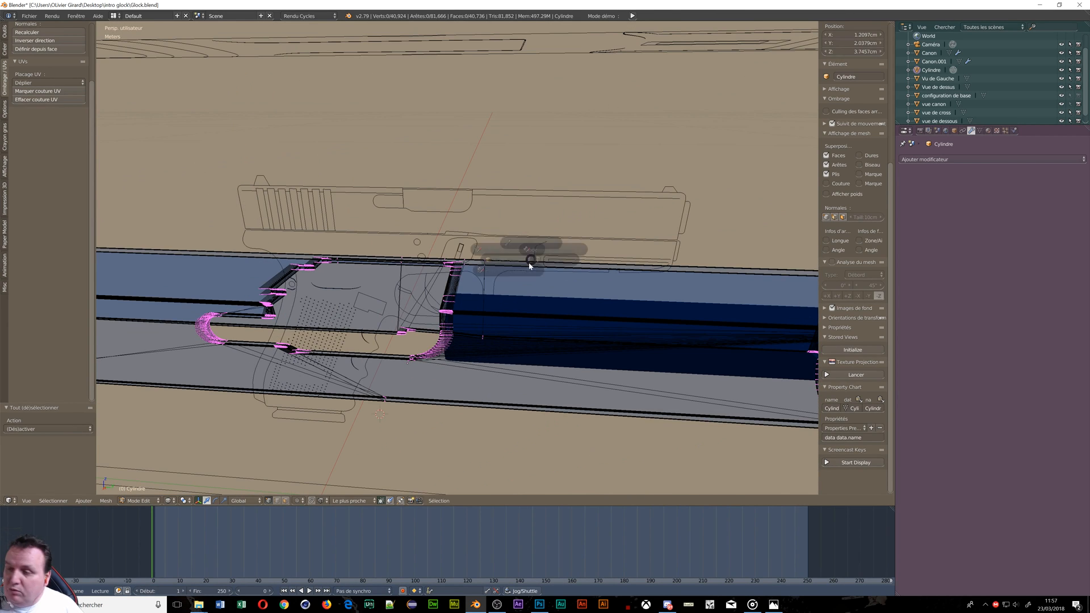
# Step: Return the slide from Edit Mode to Object Mode
pyautogui.click(479, 271)
pyautogui.press('Tab')
pyautogui.click(369, 219)
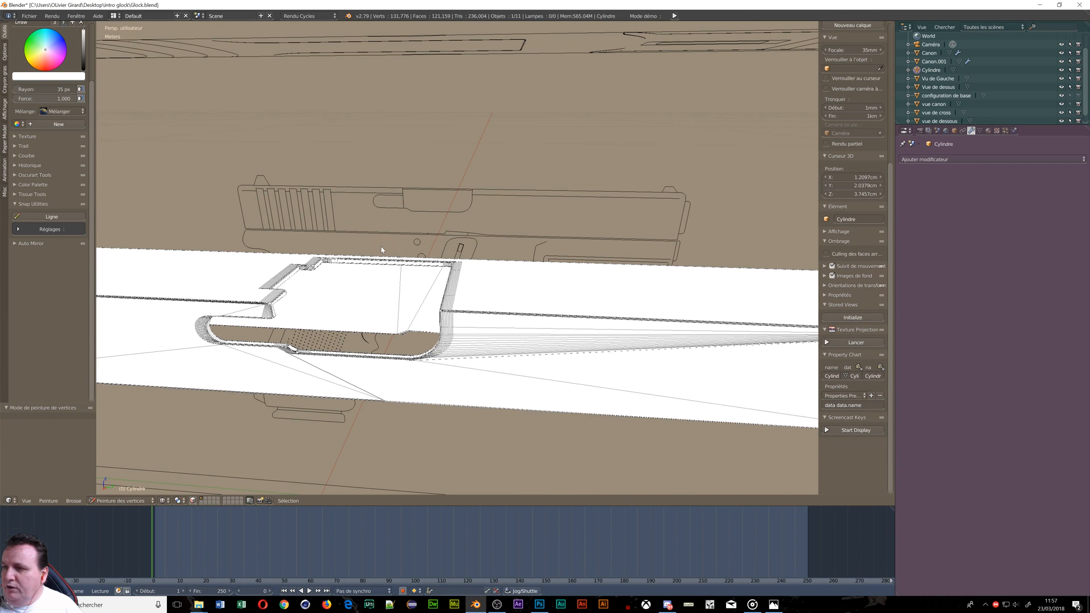
pyautogui.press('Tab')
pyautogui.click(317, 247)
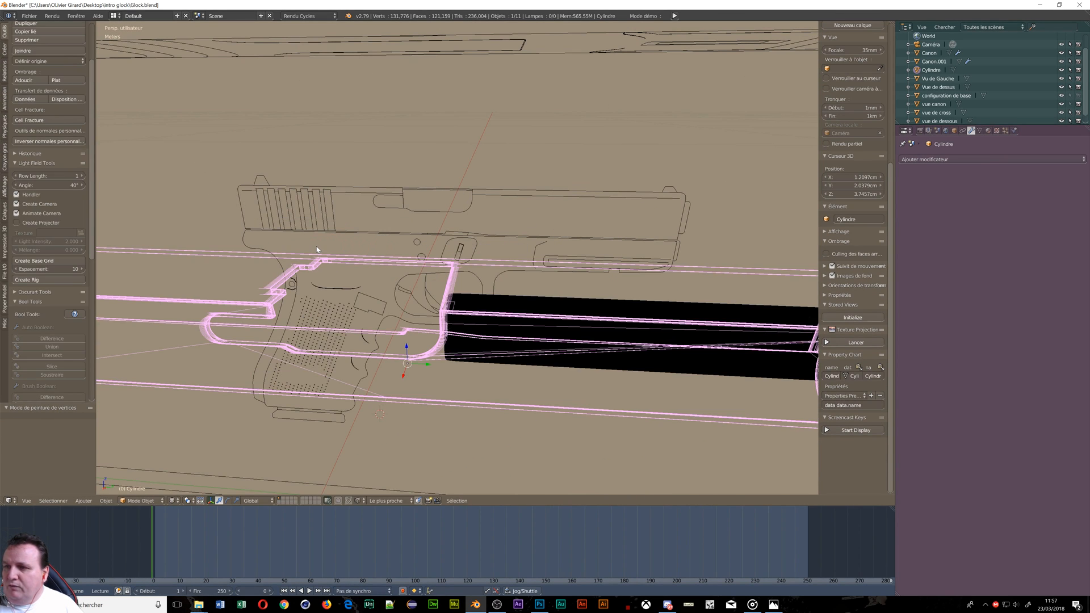
# Step: Check the barrel and slide as separate objects, leaving the slide selected, and restore solid display
pyautogui.scroll(-4, 441, 325)
pyautogui.moveTo(566, 331); pyautogui.dragTo(600, 357, button='middle')
pyautogui.rightClick(691, 331)
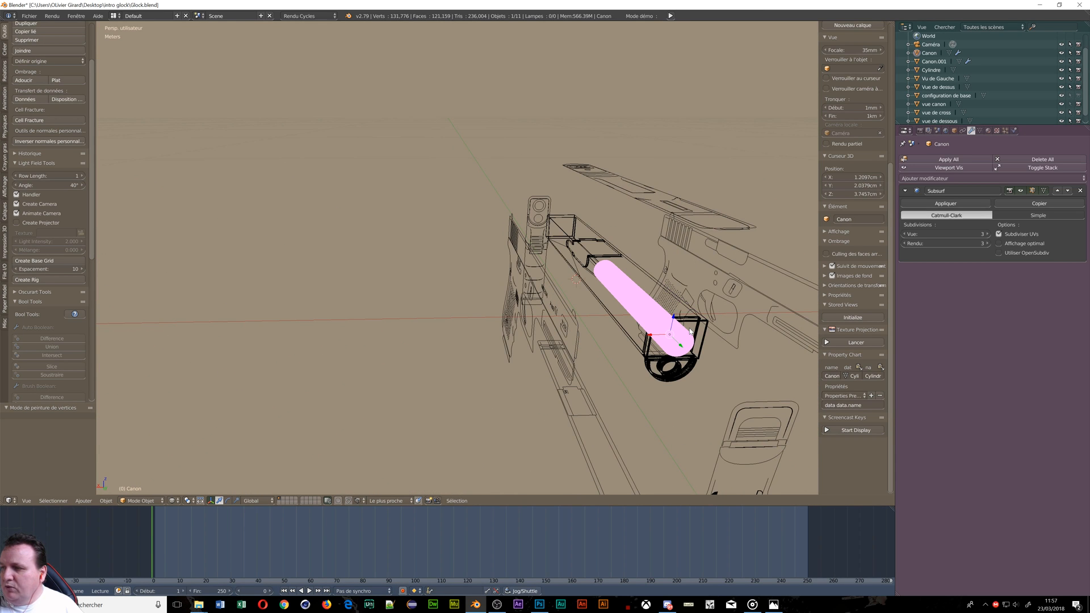
pyautogui.rightClick(692, 330)
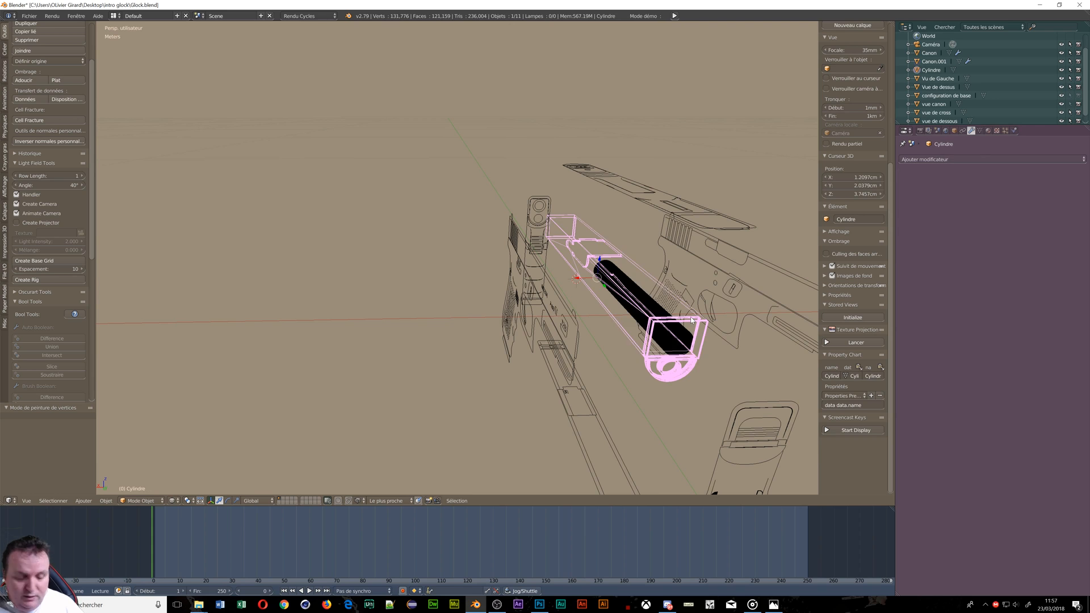
pyautogui.press('z')
# Step: Select the barrel at the slide's muzzle and duplicate it
pyautogui.scroll(3, 697, 373)
pyautogui.moveTo(697, 373); pyautogui.dragTo(715, 230, button='middle')
pyautogui.scroll(4, 686, 360)
pyautogui.scroll(-1, 665, 297)
pyautogui.rightClick(684, 135)
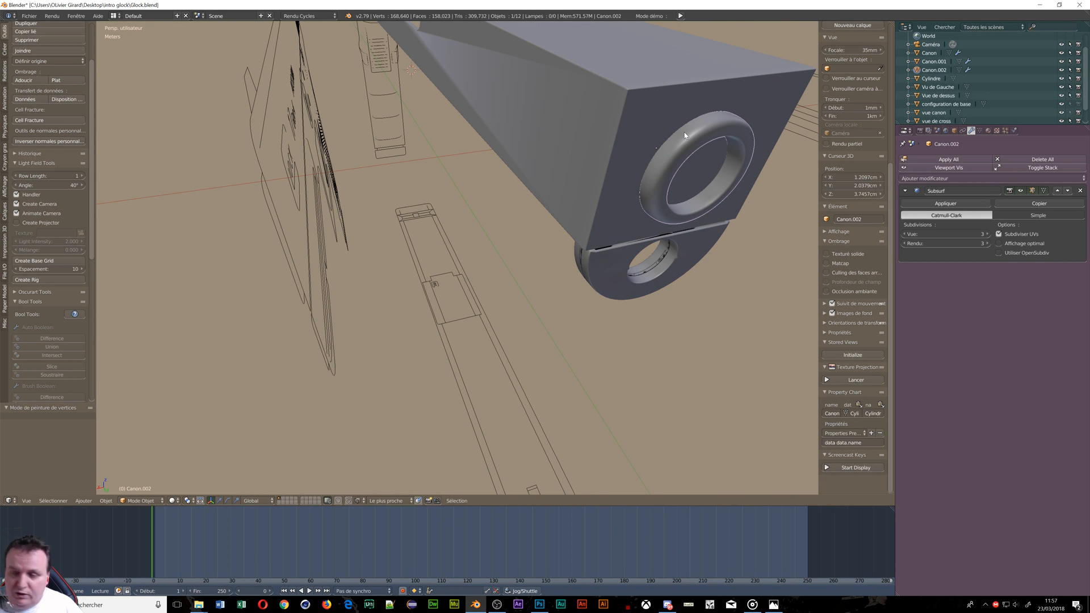
# Step: Subtract a barrel duplicate from the slide with an Auto Boolean Difference to cut the bore through the muzzle
pyautogui.hotkey('shift', 'd')
pyautogui.rightClick(684, 135)
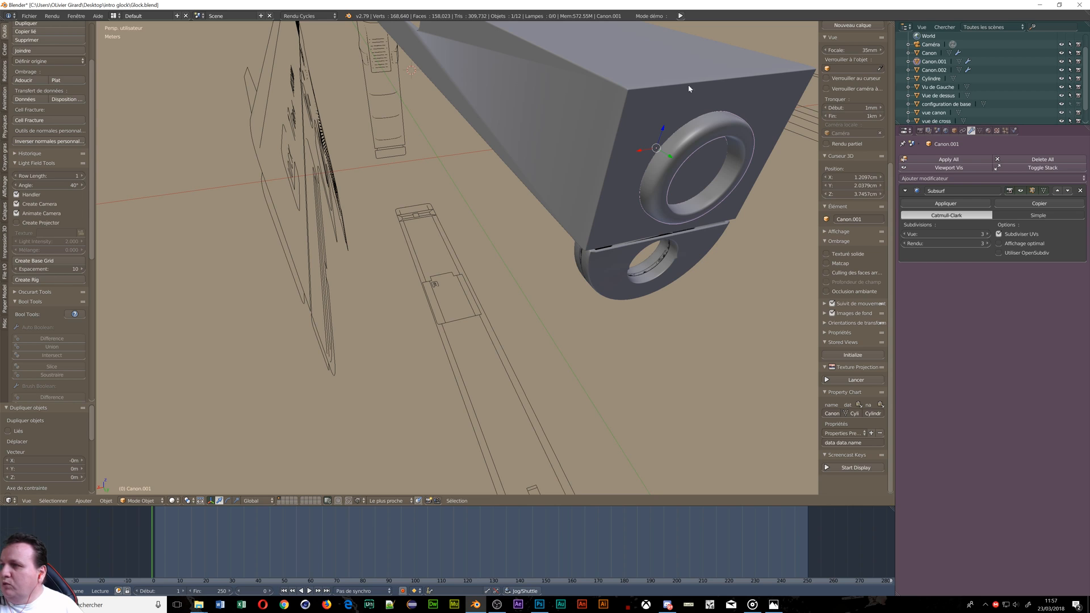
pyautogui.keyDown('shift'); pyautogui.rightClick(625, 93); pyautogui.keyUp('shift')
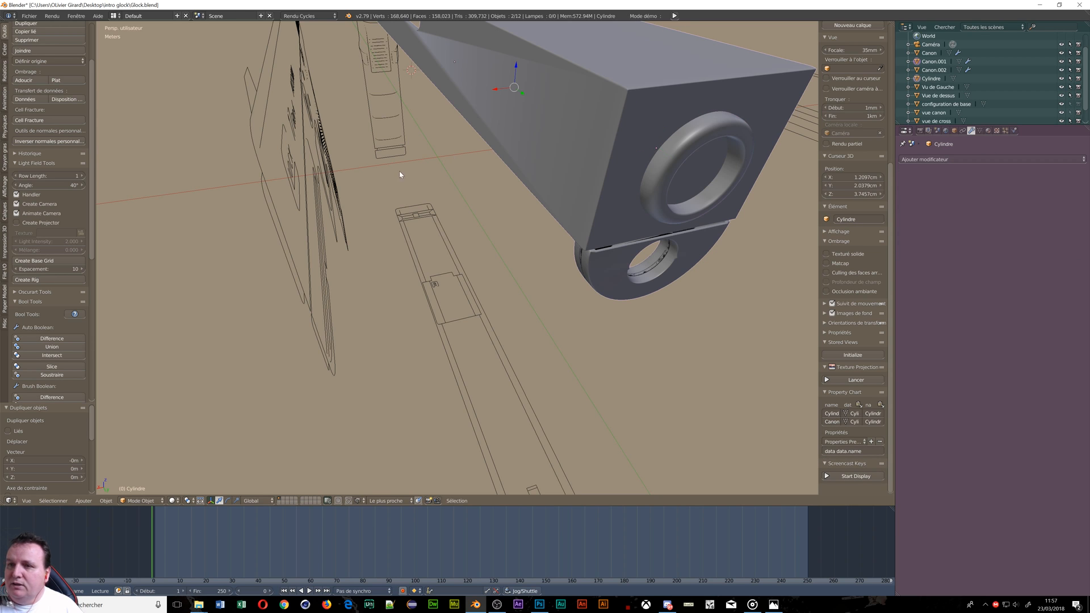
pyautogui.click(33, 340)
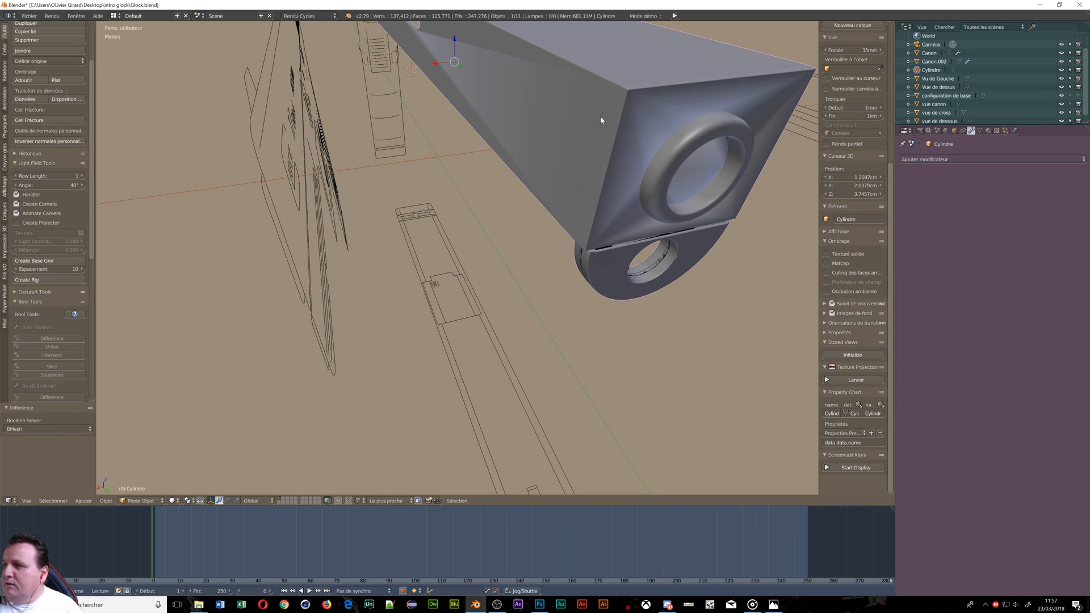
# Step: Hide the original barrel and its remaining duplicate, Canon.002, to expose the bore cut in the slide's muzzle
pyautogui.rightClick(751, 138)
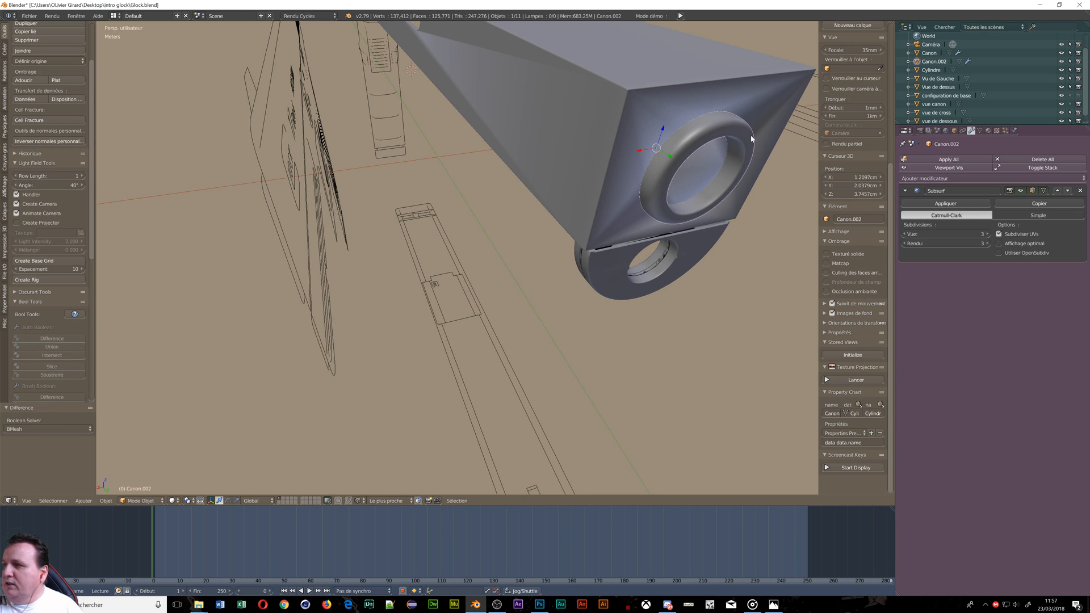
pyautogui.moveTo(709, 142)
pyautogui.mouseDown(button='middle')
pyautogui.moveTo(591, 129)
pyautogui.moveTo(722, 130)
pyautogui.mouseUp(button='middle')
pyautogui.rightClick(742, 147)
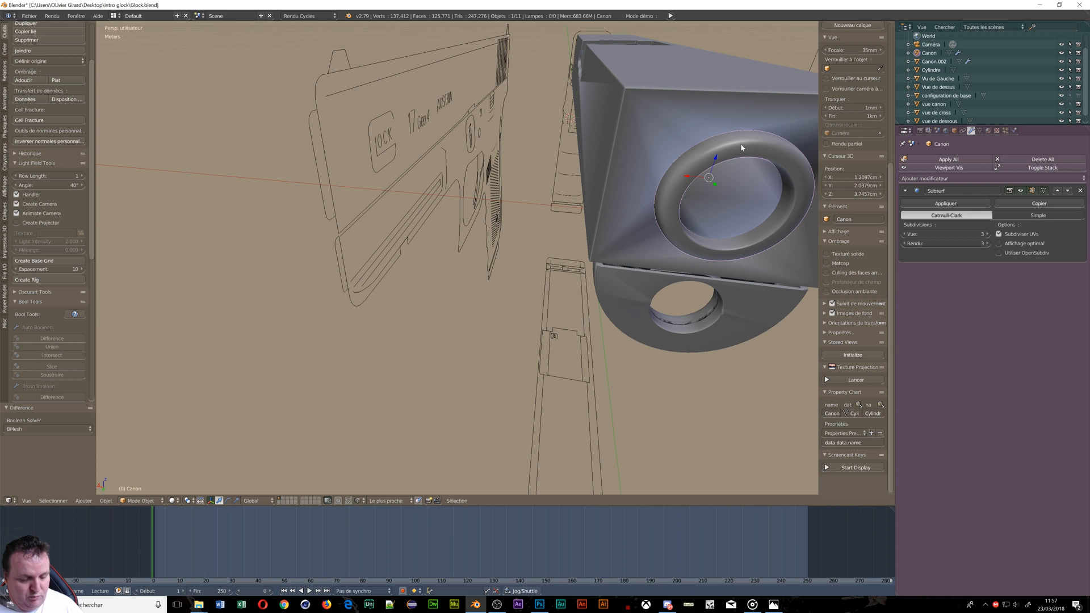
pyautogui.press('h')
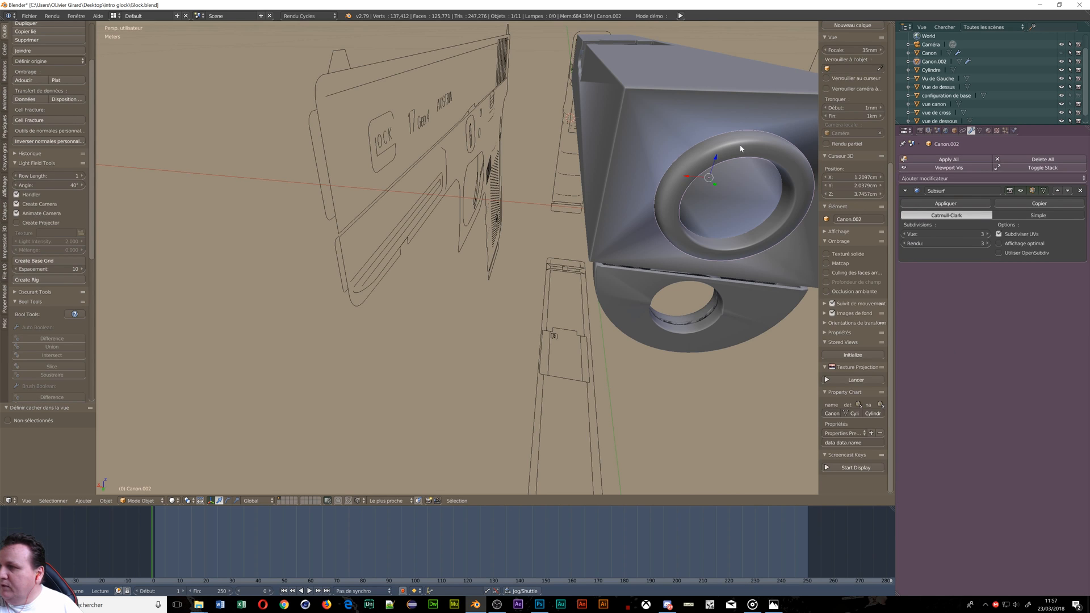
pyautogui.moveTo(754, 196)
pyautogui.mouseDown(button='middle')
pyautogui.moveTo(723, 176)
pyautogui.moveTo(718, 187)
pyautogui.moveTo(746, 197)
pyautogui.mouseUp(button='middle')
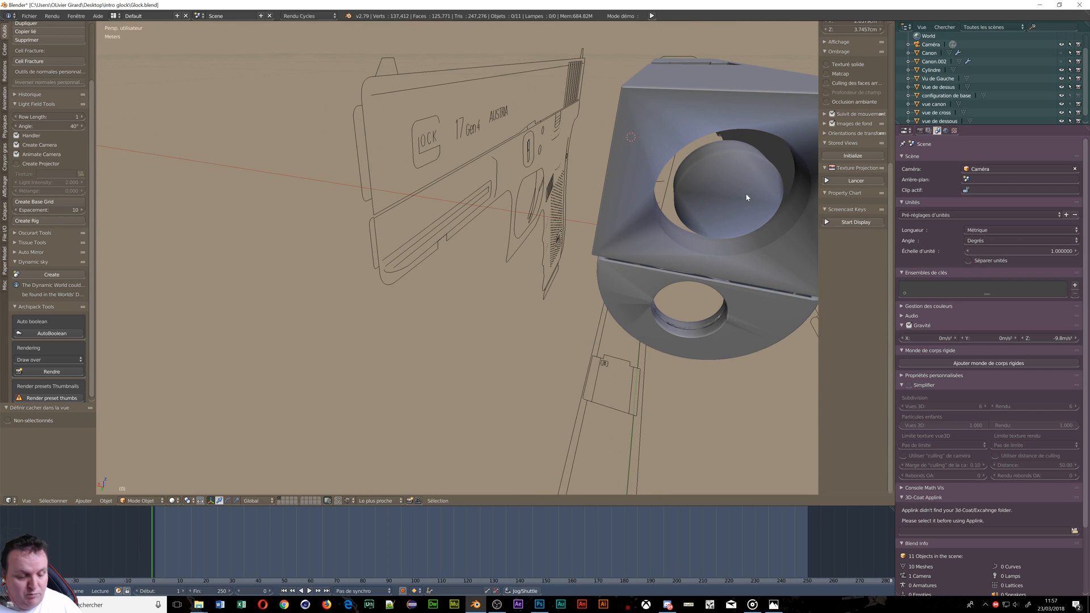
# Step: Enter Edit Mode on the slide, inspect the new bore geometry and face the muzzle in the orthographic back view
pyautogui.rightClick(694, 136)
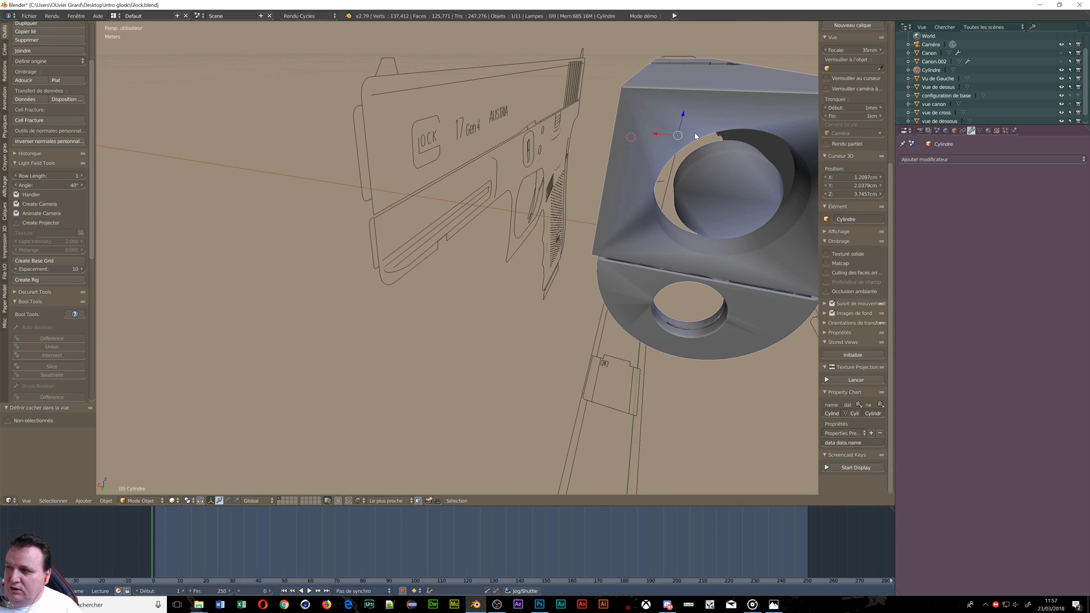
pyautogui.press('Tab')
pyautogui.click(765, 136)
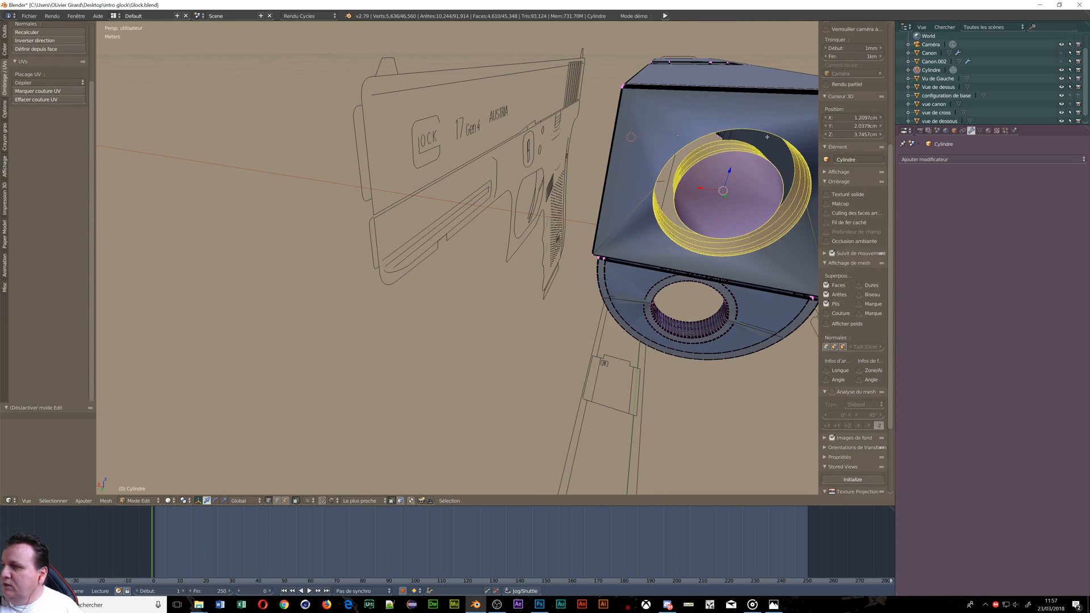
pyautogui.moveTo(794, 179)
pyautogui.mouseDown(button='middle')
pyautogui.moveTo(737, 184)
pyautogui.moveTo(787, 180)
pyautogui.mouseUp(button='middle')
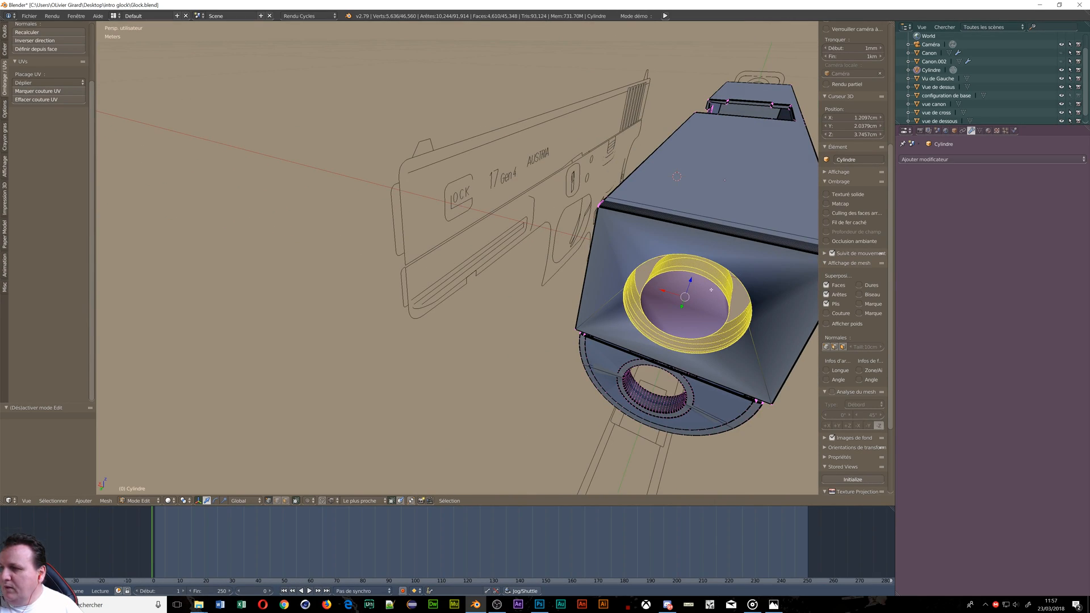
pyautogui.moveTo(710, 289); pyautogui.dragTo(744, 227, button='middle')
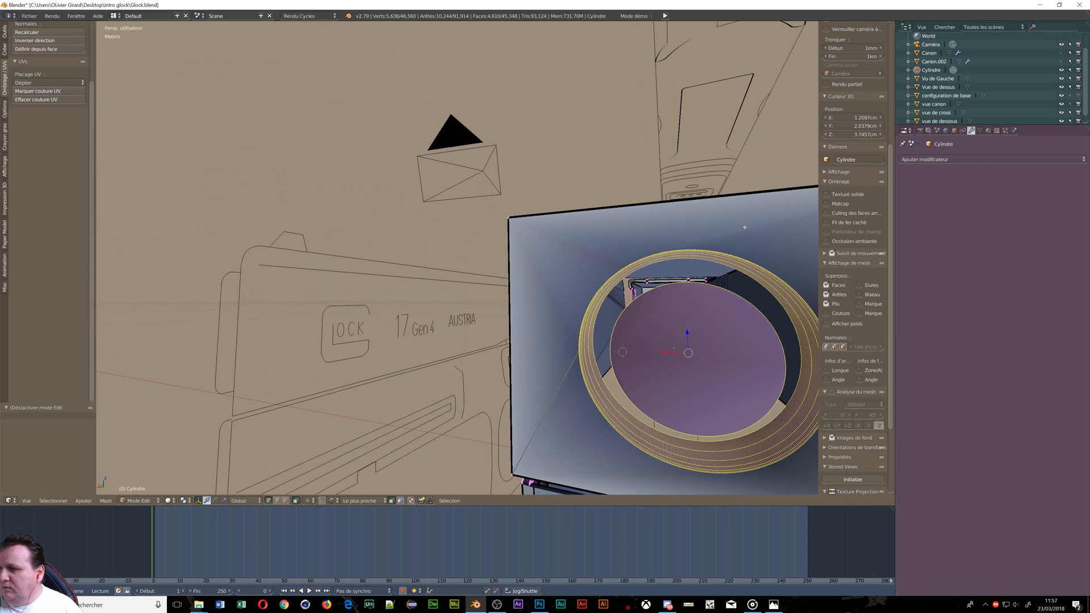
pyautogui.press('KP_5')
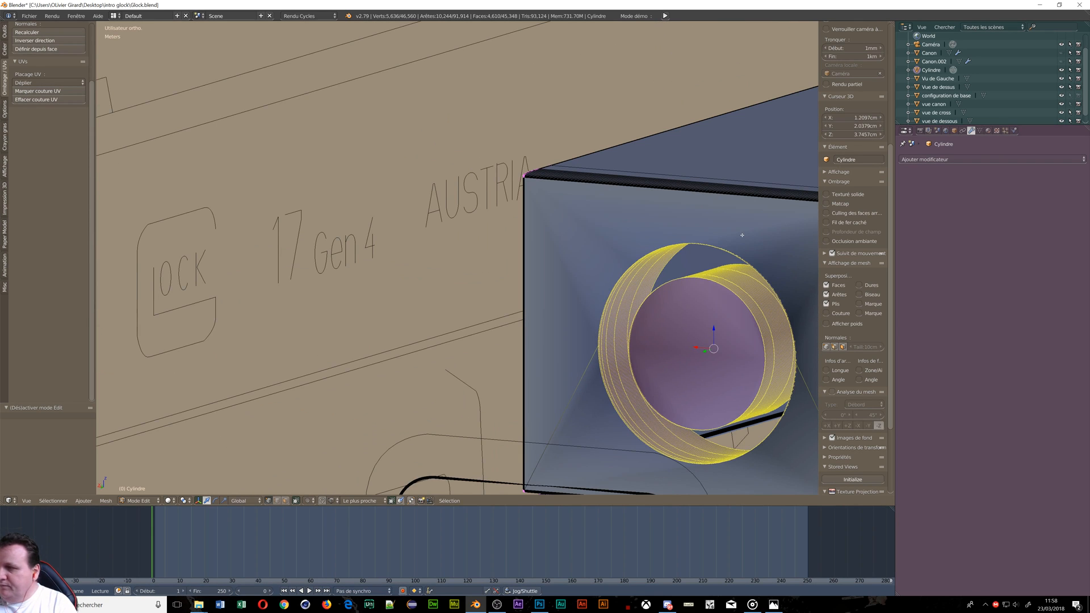
pyautogui.press('KP_1')
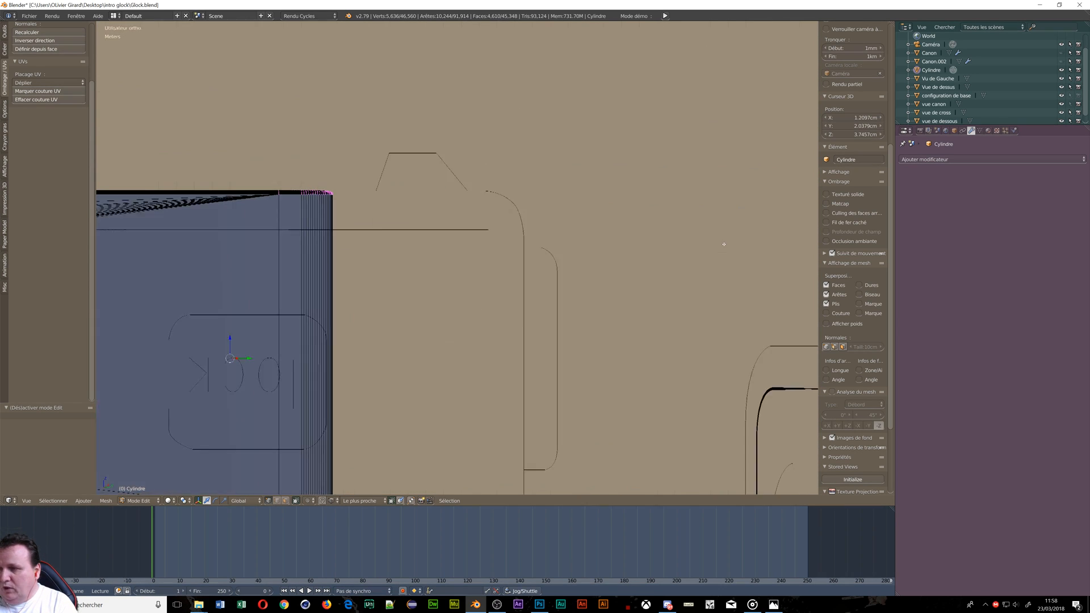
pyautogui.scroll(-4, 608, 278)
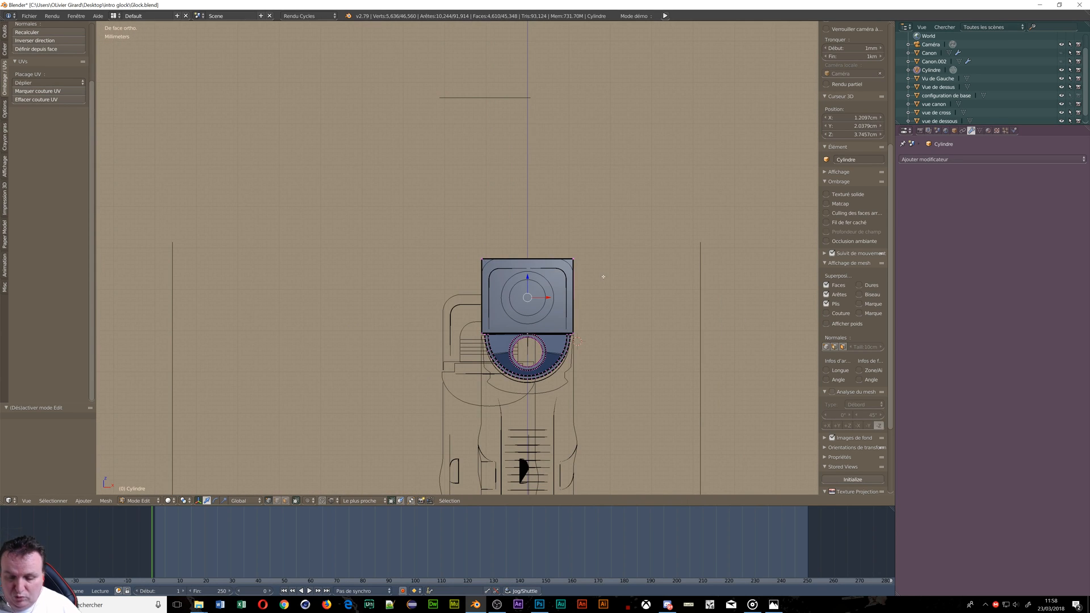
pyautogui.press('ctrl+KP_1')
pyautogui.scroll(5, 487, 233)
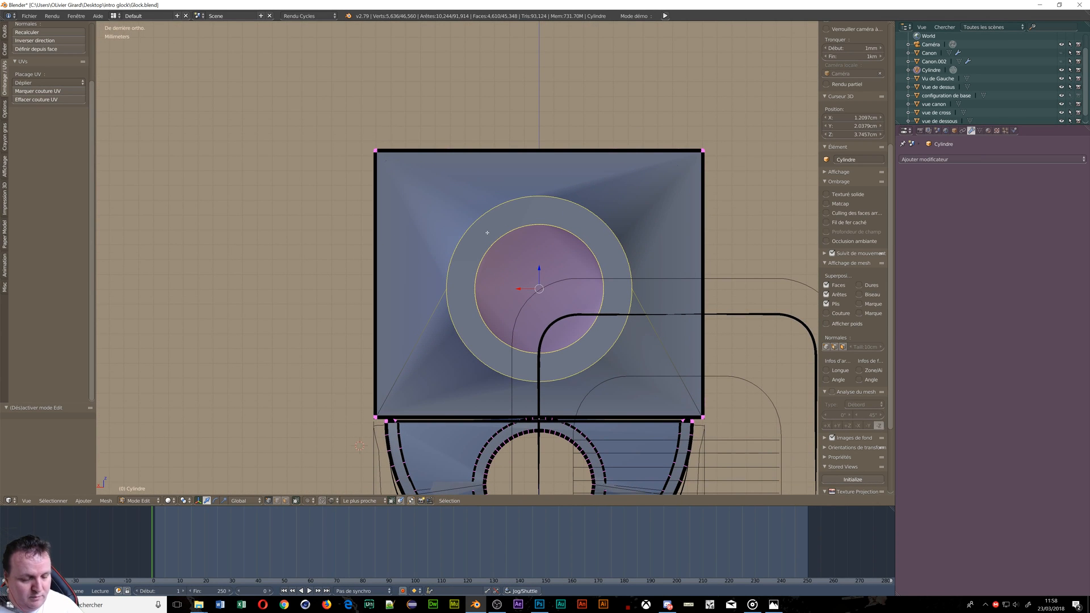
# Step: Delete the vertices of the leftover inner cylinder inside the slide's bore and return to Object Mode
pyautogui.press('a')
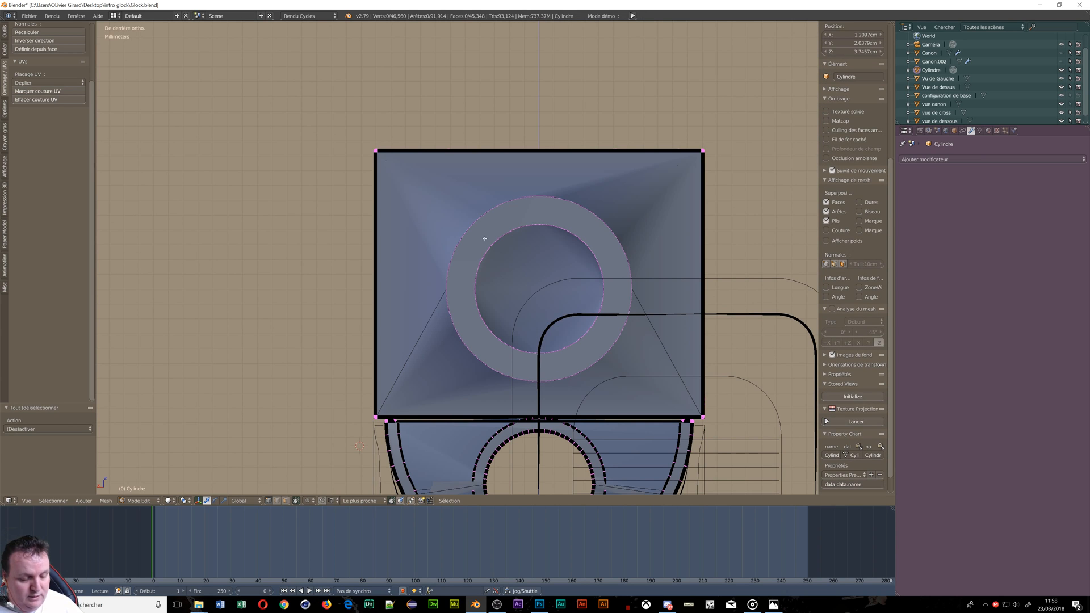
pyautogui.press('z')
pyautogui.click(549, 243)
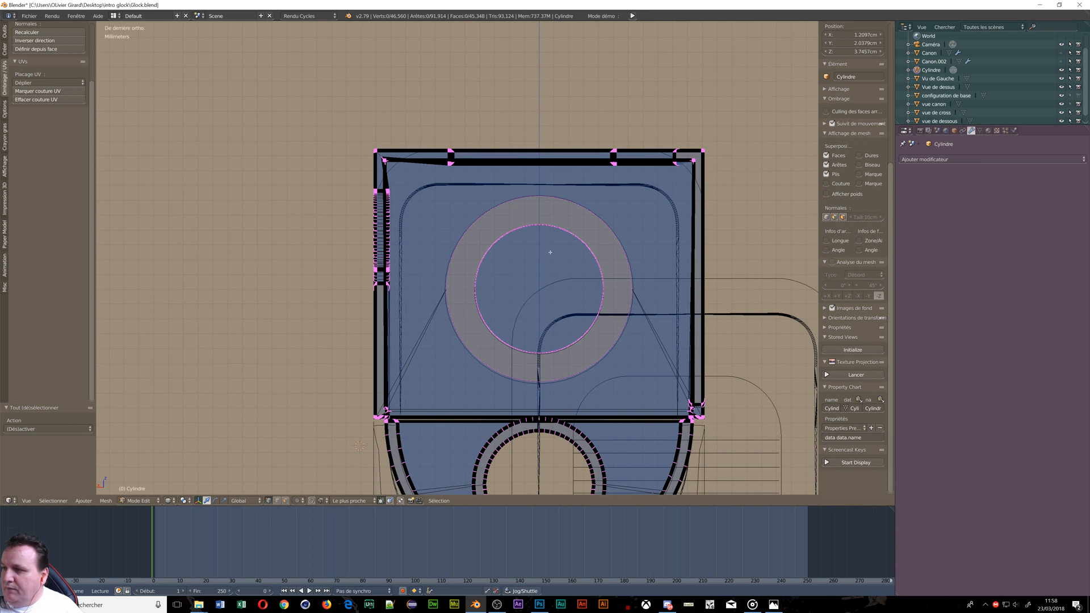
pyautogui.moveTo(533, 247)
pyautogui.mouseDown()
pyautogui.moveTo(538, 227)
pyautogui.moveTo(502, 236)
pyautogui.moveTo(483, 267)
pyautogui.moveTo(482, 322)
pyautogui.moveTo(539, 353)
pyautogui.moveTo(570, 343)
pyautogui.moveTo(597, 310)
pyautogui.moveTo(600, 272)
pyautogui.moveTo(581, 241)
pyautogui.moveTo(533, 222)
pyautogui.mouseUp()
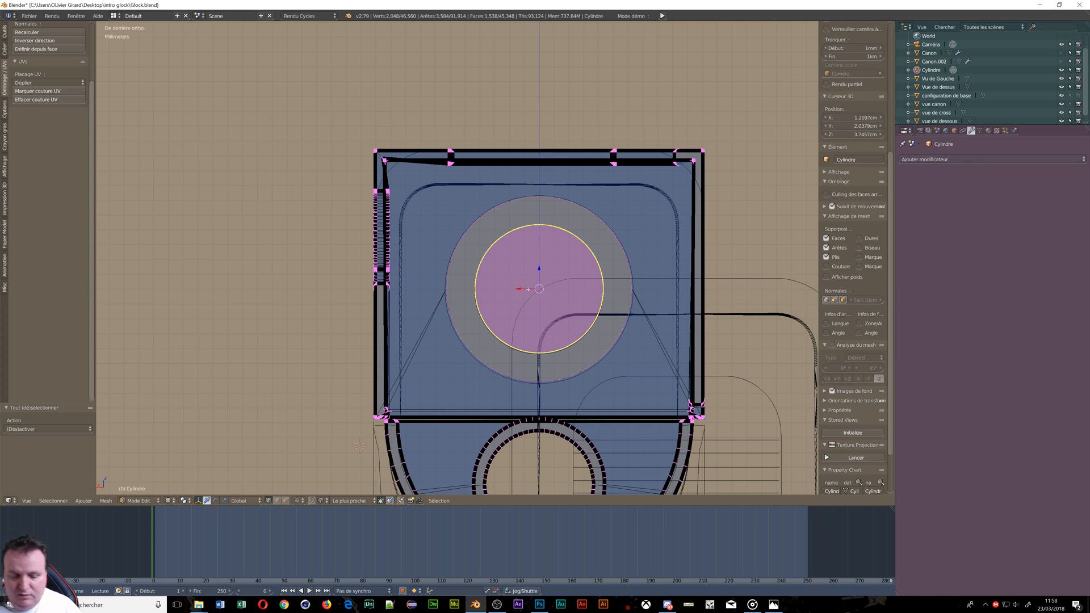
pyautogui.press('x')
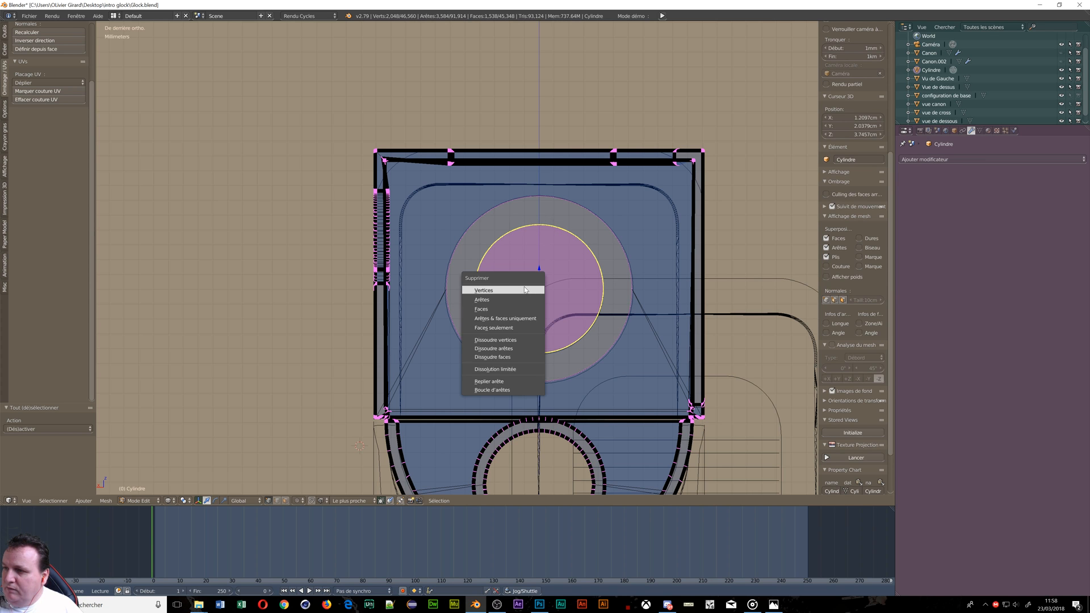
pyautogui.click(524, 290)
pyautogui.scroll(-4, 523, 289)
pyautogui.moveTo(520, 294); pyautogui.dragTo(590, 295, button='middle')
pyautogui.scroll(-7, 527, 313)
pyautogui.scroll(3, 601, 295)
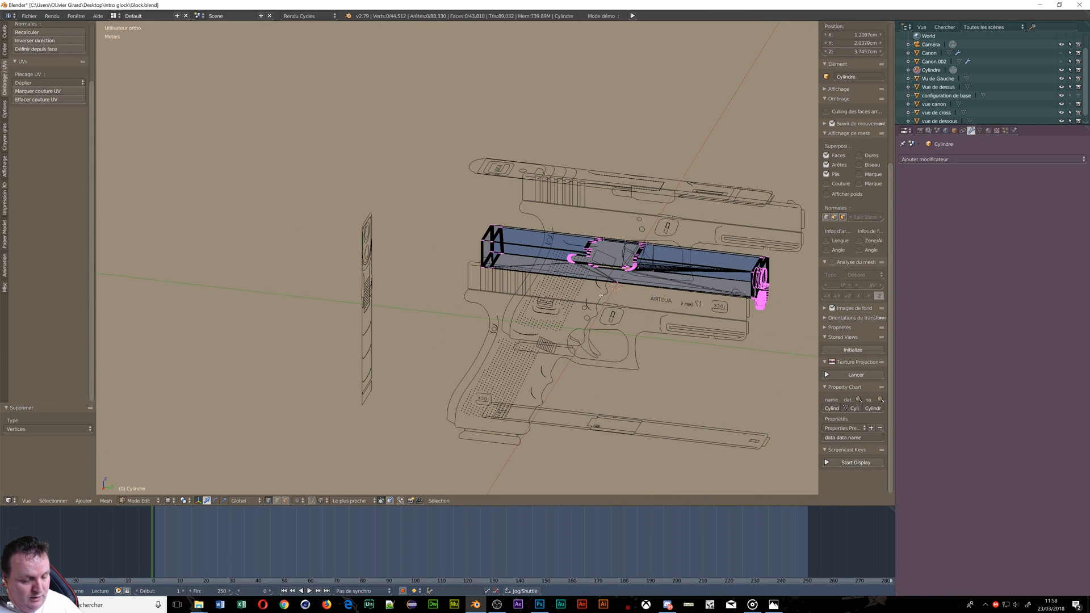
pyautogui.press('Tab')
pyautogui.click(513, 289)
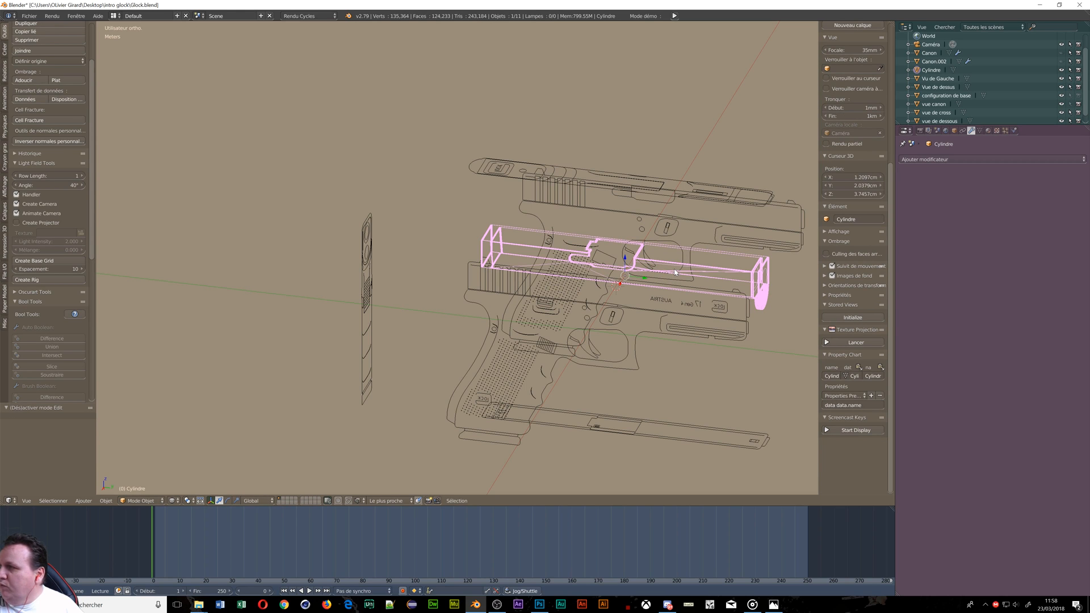
# Step: Unhide the barrel duplicate Canon.002 and delete it from the scene
pyautogui.click(934, 62)
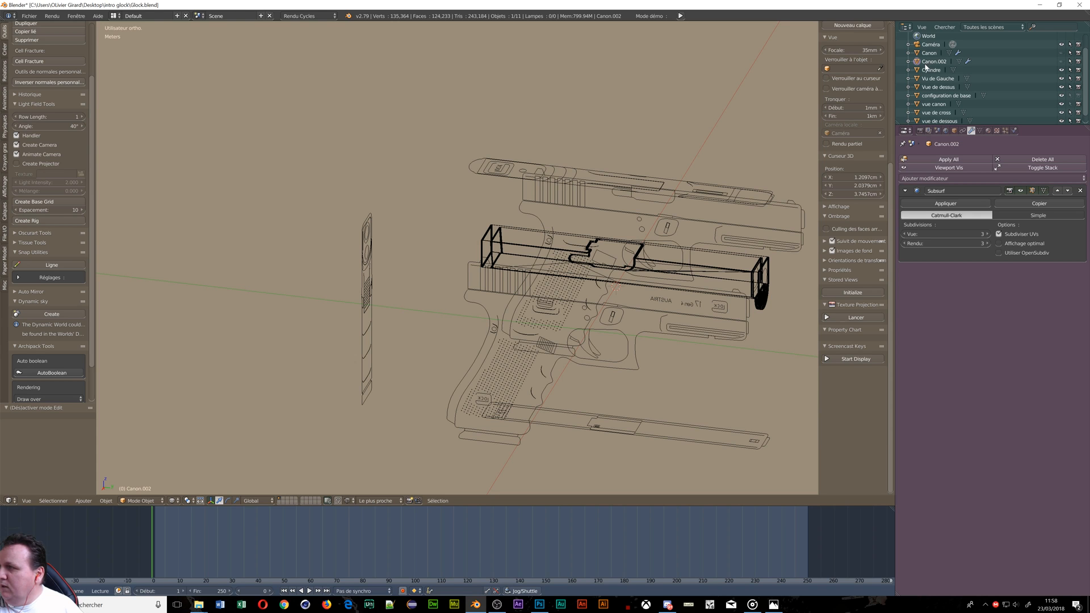
pyautogui.click(1062, 62)
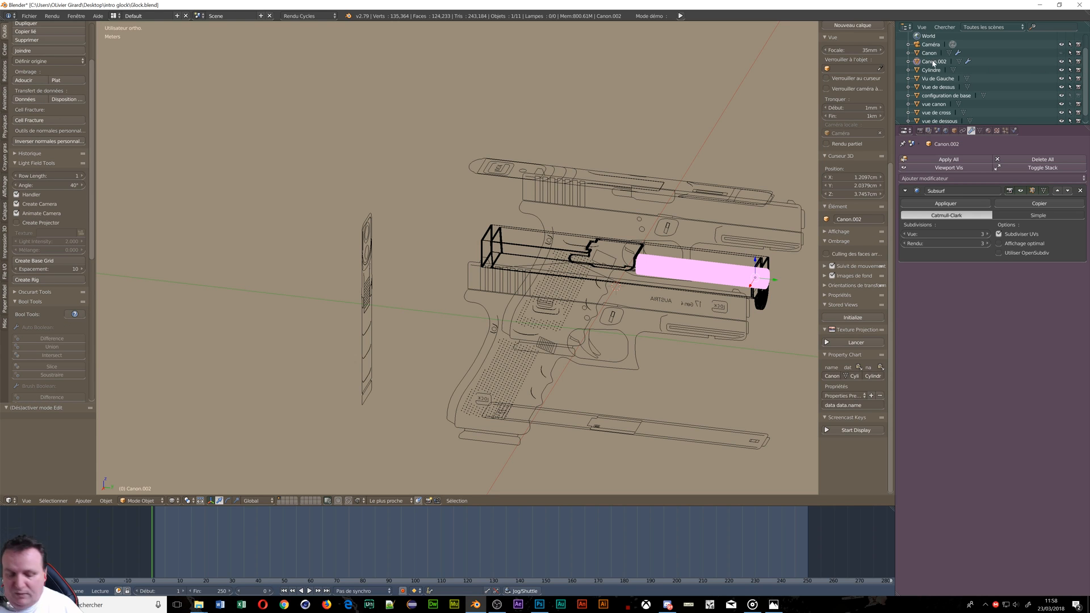
pyautogui.press('x')
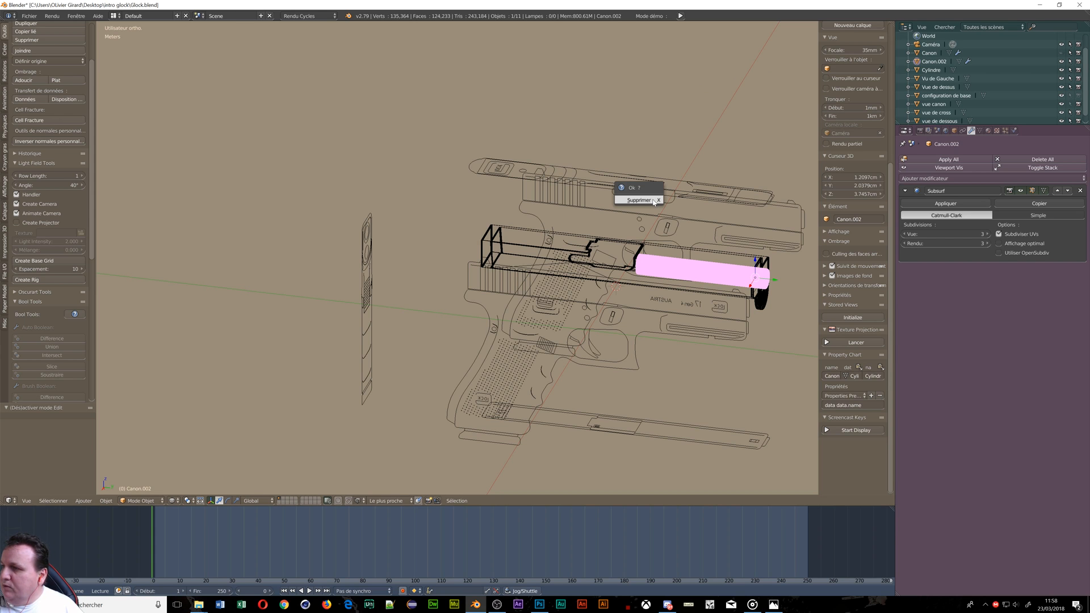
pyautogui.click(653, 202)
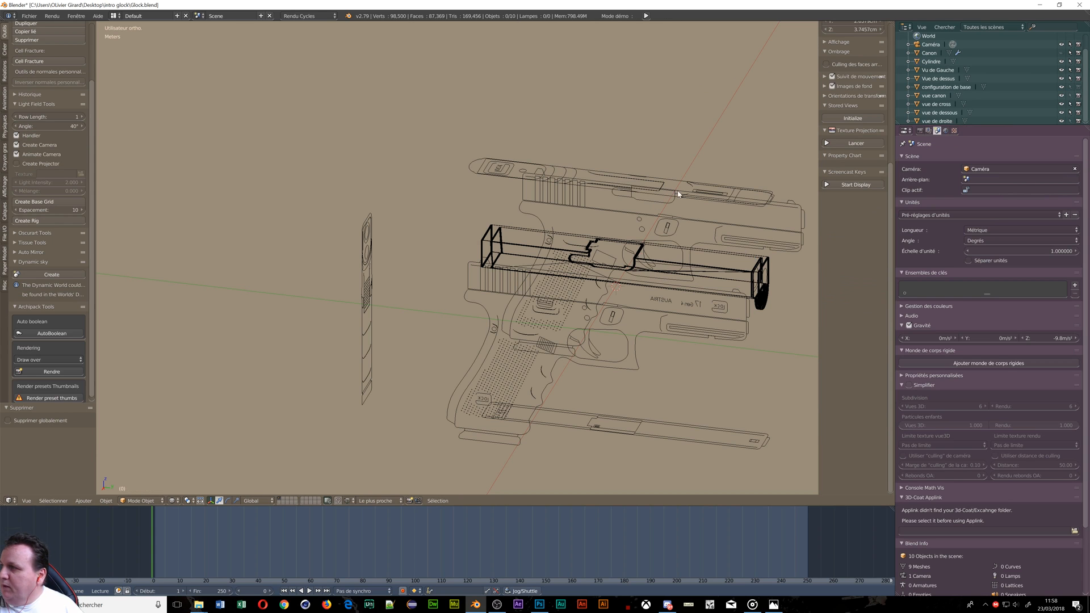
# Step: Rename the slide object as Culasse
pyautogui.rightClick(679, 276)
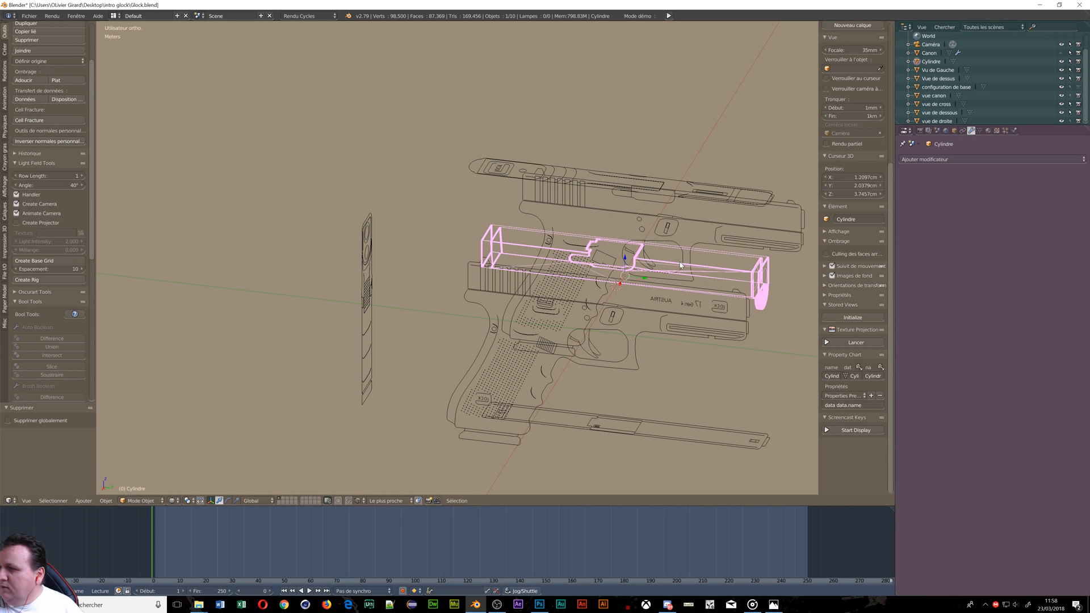
pyautogui.click(954, 130)
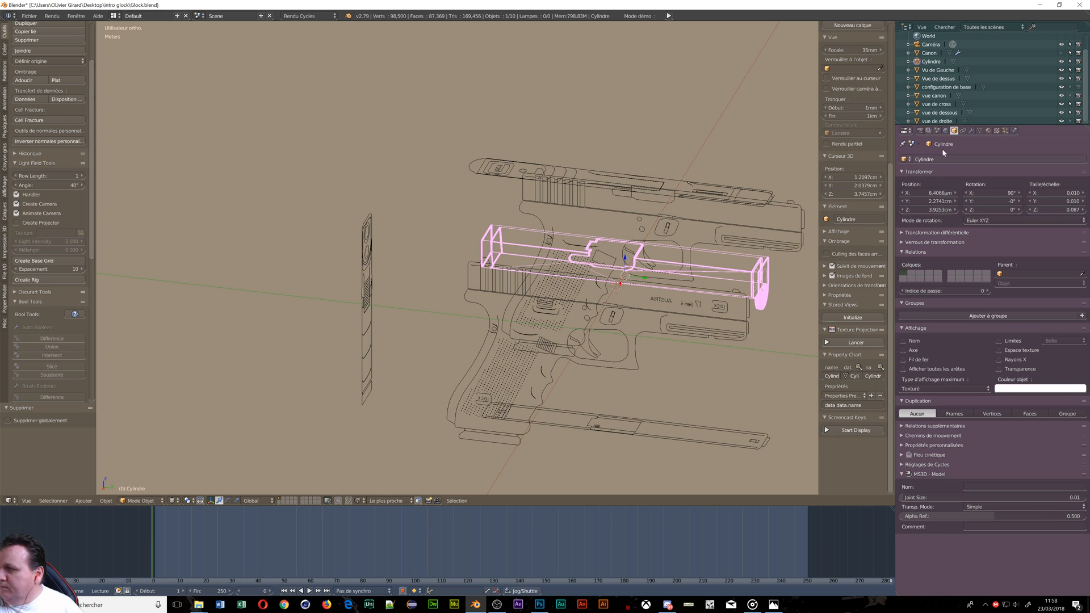
pyautogui.write('Culasse')
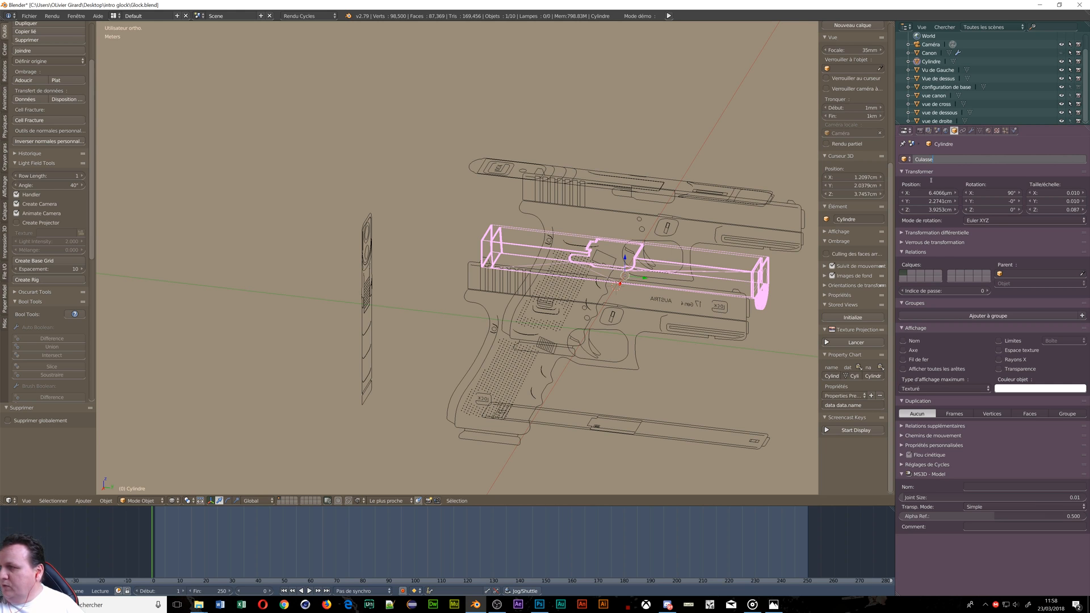
pyautogui.press('Return')
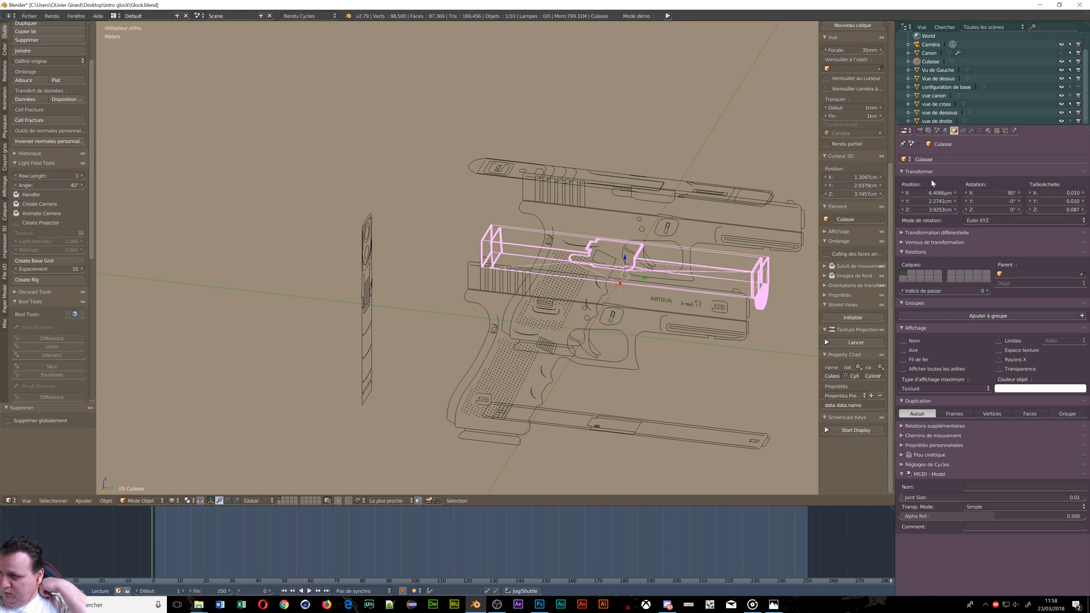
# Step: Examine the slide's wireframe and the surrounding Glock reference drawings from several angles
pyautogui.scroll(3, 575, 414)
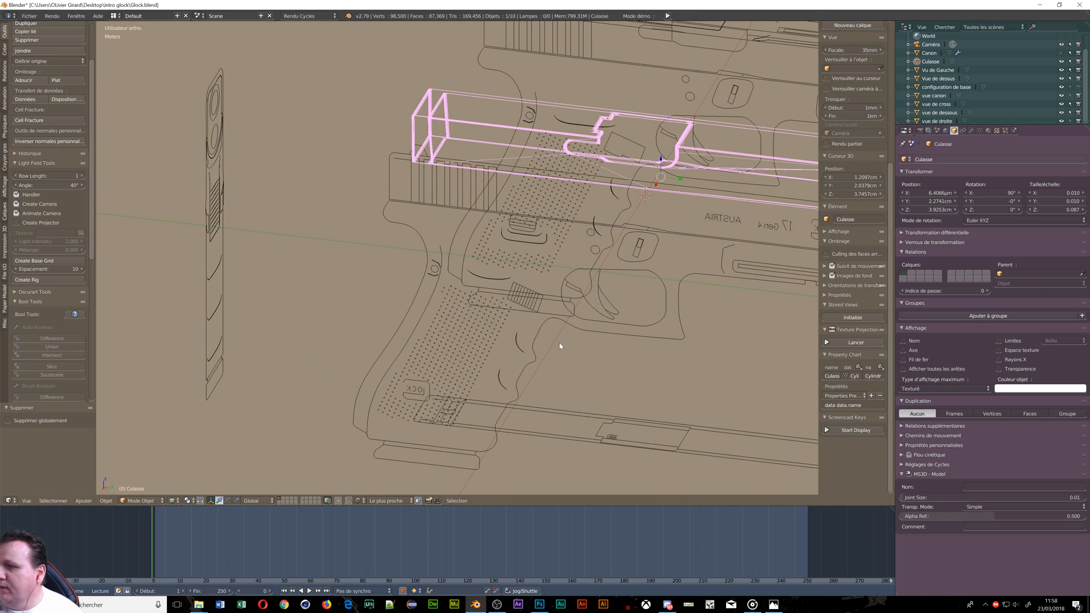
pyautogui.scroll(1, 559, 345)
pyautogui.moveTo(689, 322); pyautogui.dragTo(553, 343, button='middle')
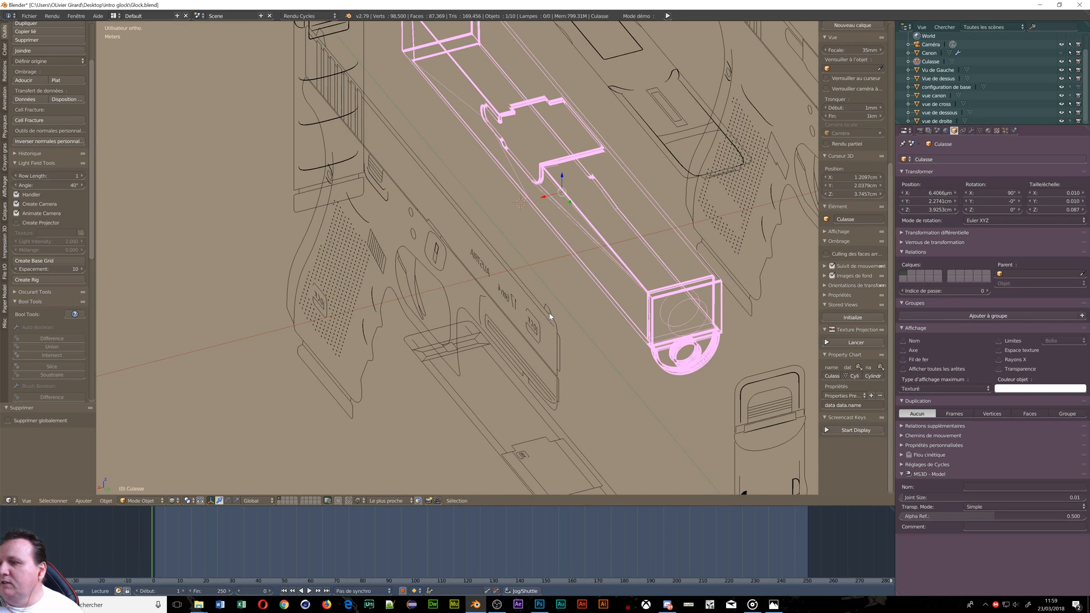
pyautogui.moveTo(375, 225); pyautogui.dragTo(348, 188, button='middle')
pyautogui.scroll(-7, 377, 166)
pyautogui.scroll(8, 346, 189)
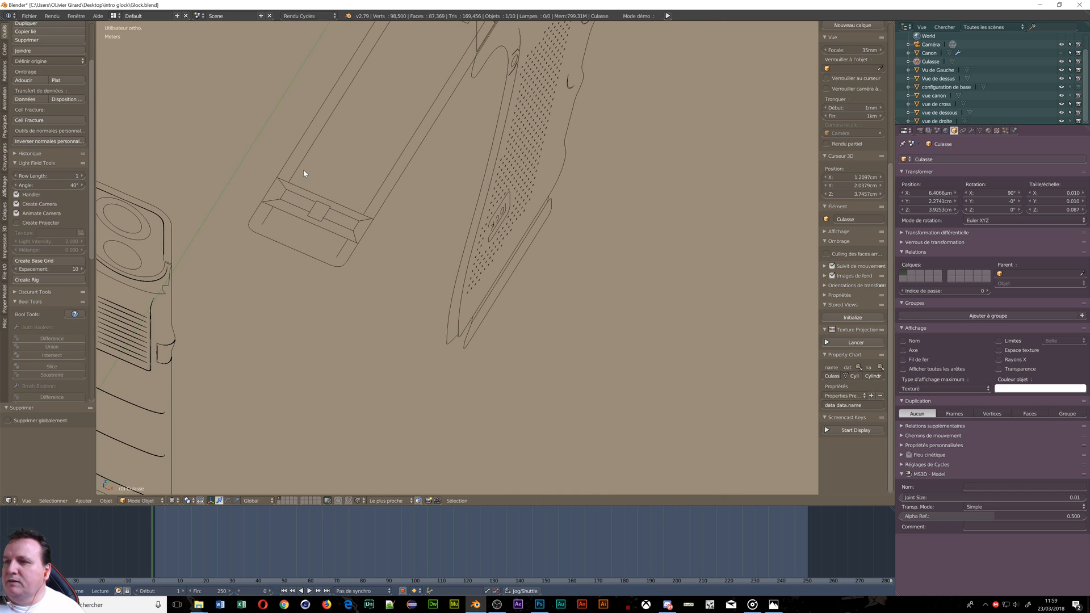
pyautogui.scroll(-5, 304, 174)
pyautogui.scroll(-4, 355, 145)
pyautogui.keyDown('shift'); pyautogui.moveTo(409, 85); pyautogui.dragTo(359, 276, button='middle'); pyautogui.keyUp('shift')
pyautogui.scroll(2, 361, 230)
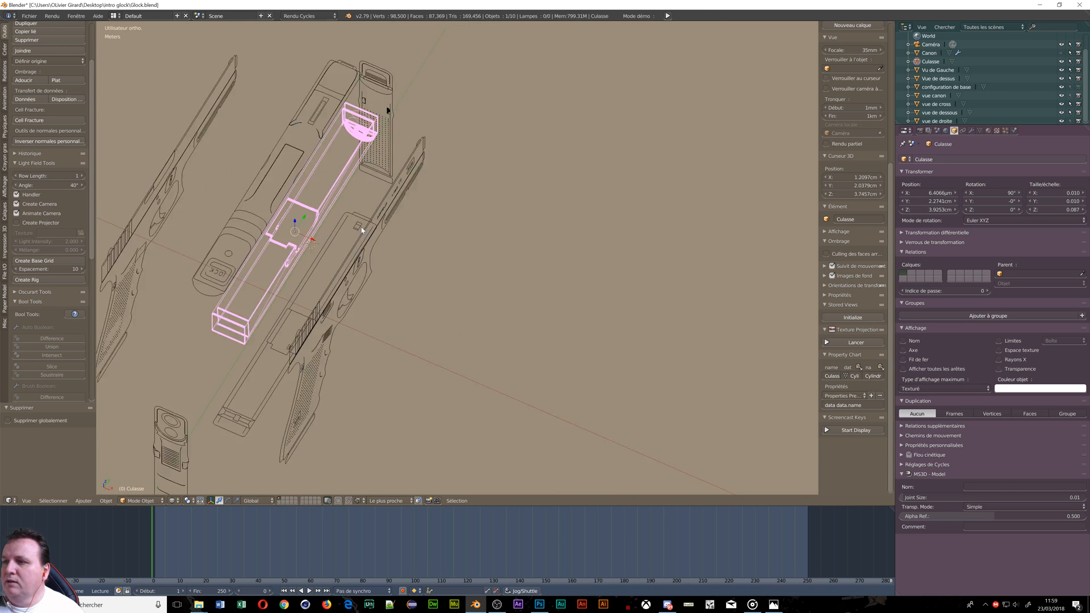
pyautogui.scroll(5, 361, 230)
pyautogui.moveTo(350, 232); pyautogui.dragTo(406, 167, button='middle')
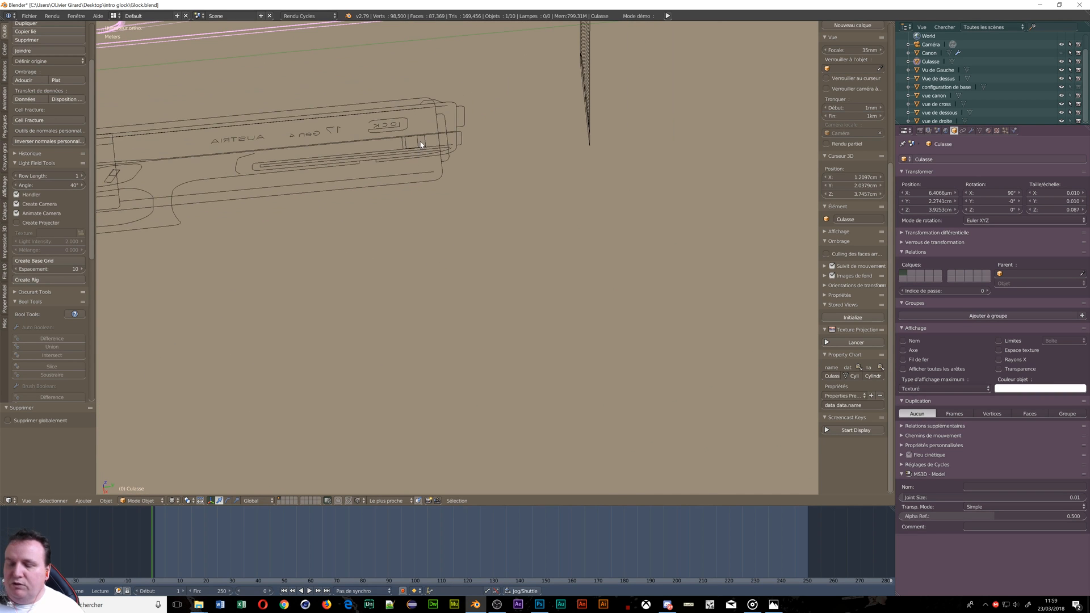
pyautogui.scroll(-4, 377, 108)
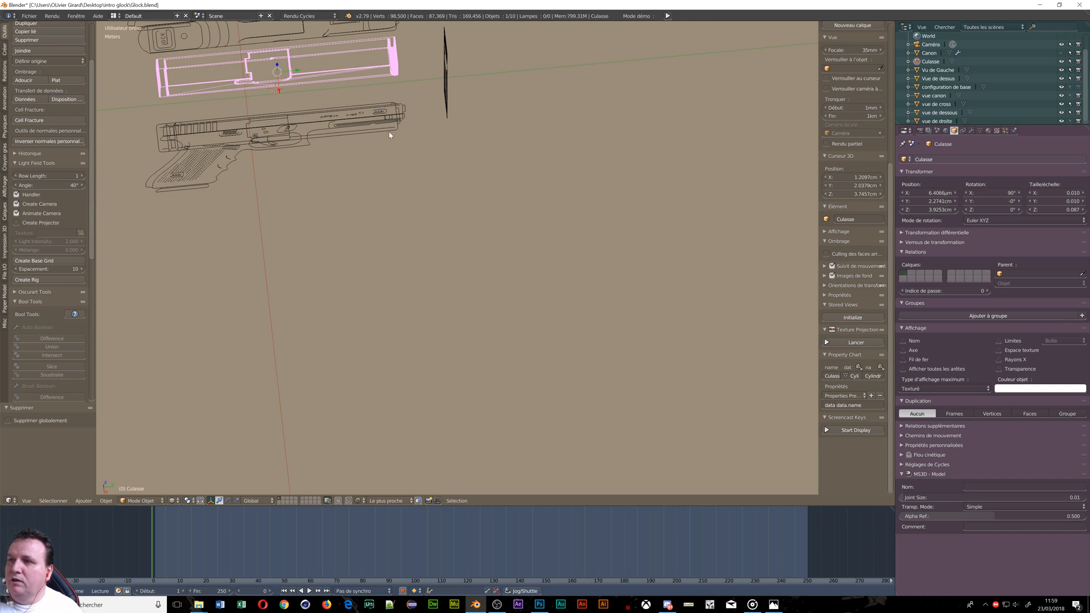
# Step: Add a cube at the 3D cursor and scale it down to about 0.025 of its original size
pyautogui.hotkey('shift', 'a')
pyautogui.moveTo(367, 137)
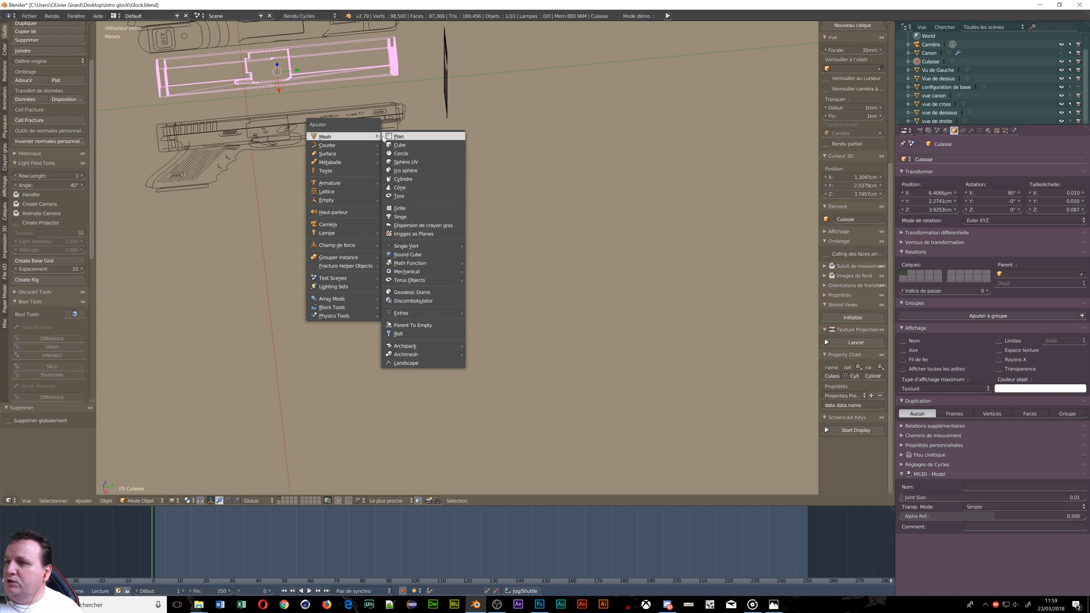
pyautogui.click(399, 145)
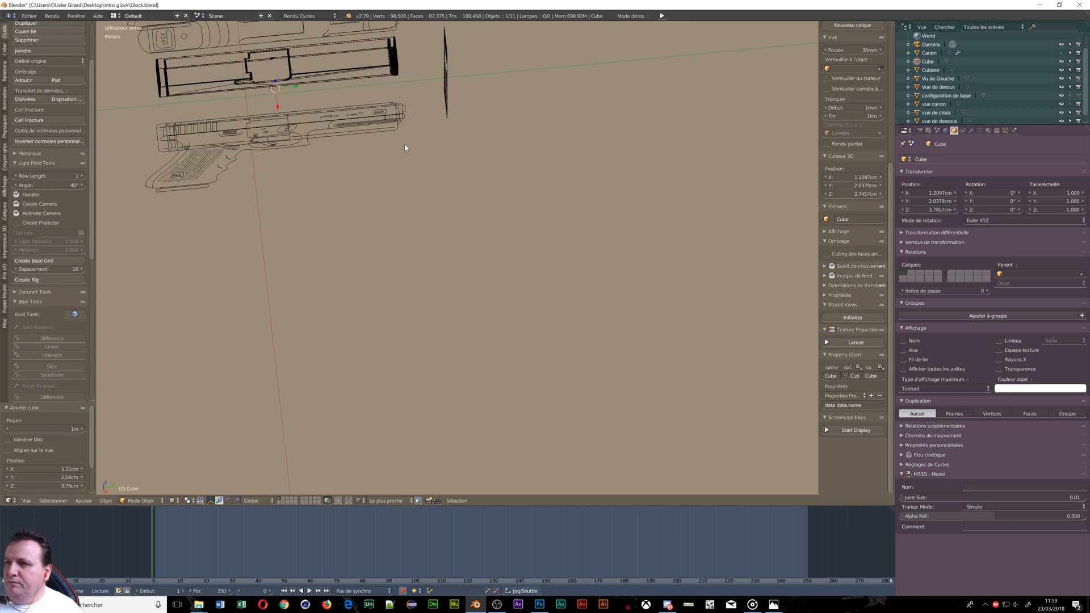
pyautogui.scroll(-5, 322, 164)
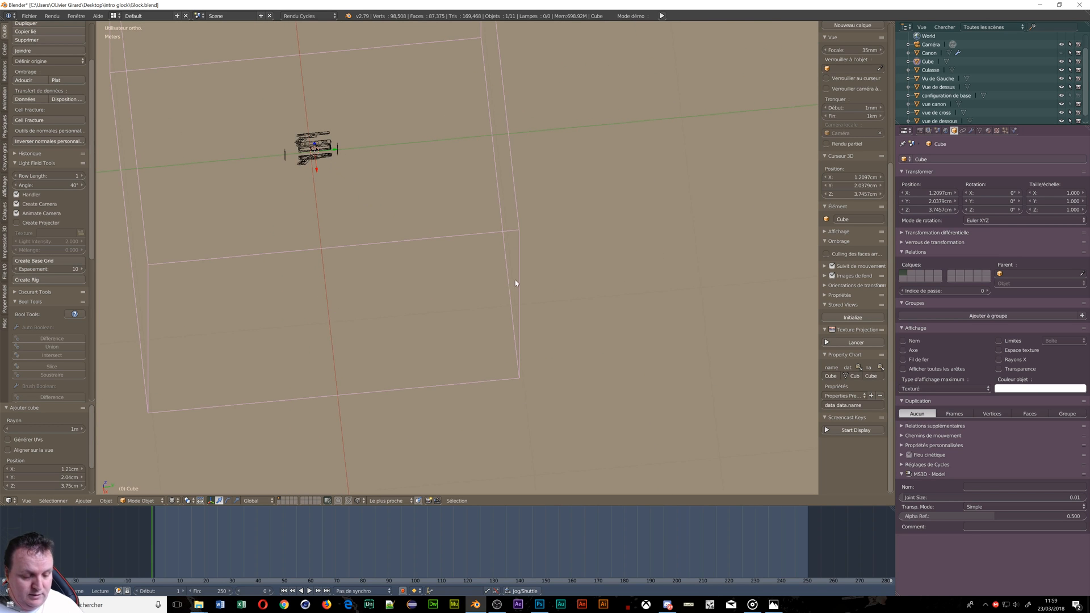
pyautogui.press('s')
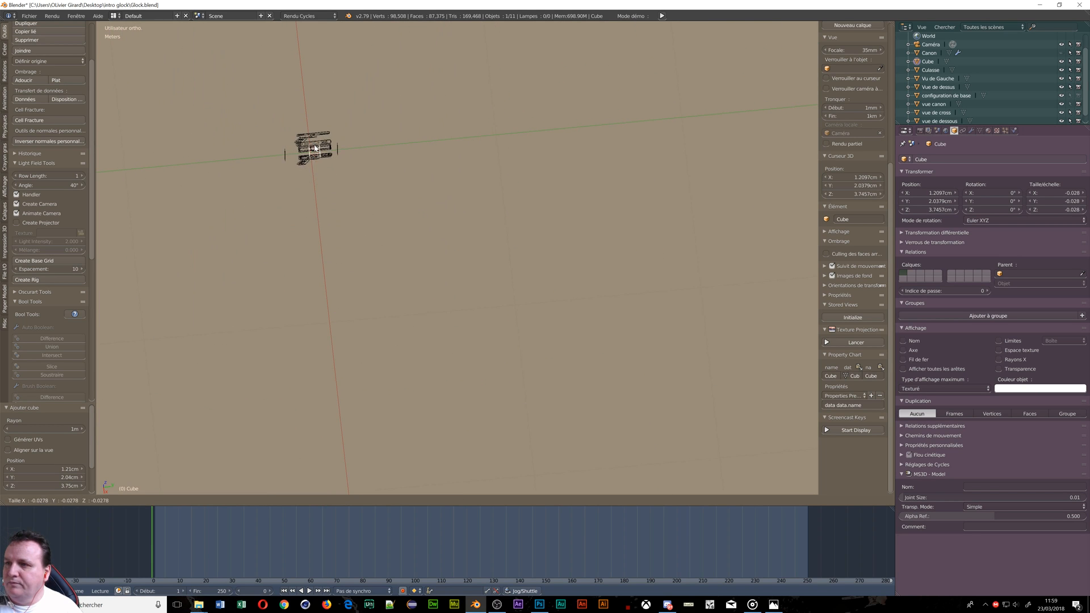
pyautogui.click(316, 149)
pyautogui.scroll(6, 316, 173)
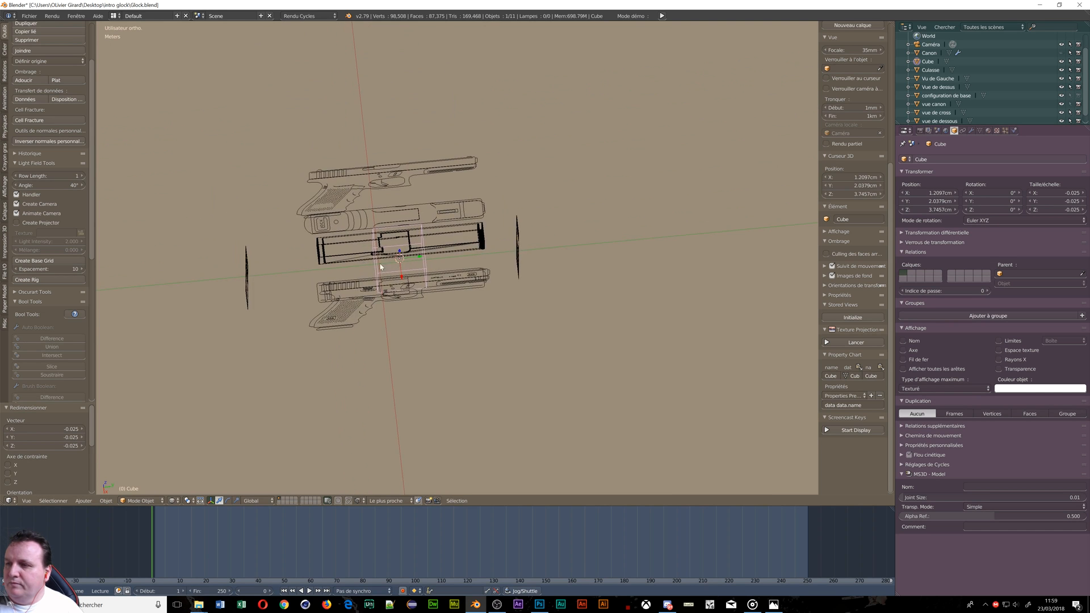
pyautogui.scroll(6, 380, 267)
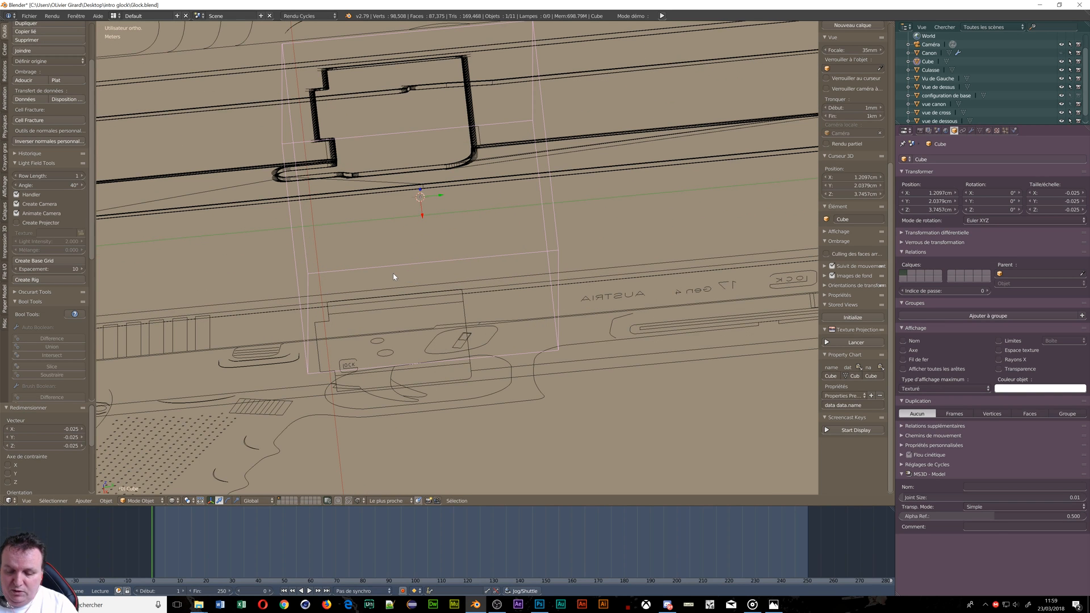
# Step: Align the vue de cross reference drawing with the slide by moving it about 9.03 mm along X and 8.76 mm along Z
pyautogui.press('KP_1')
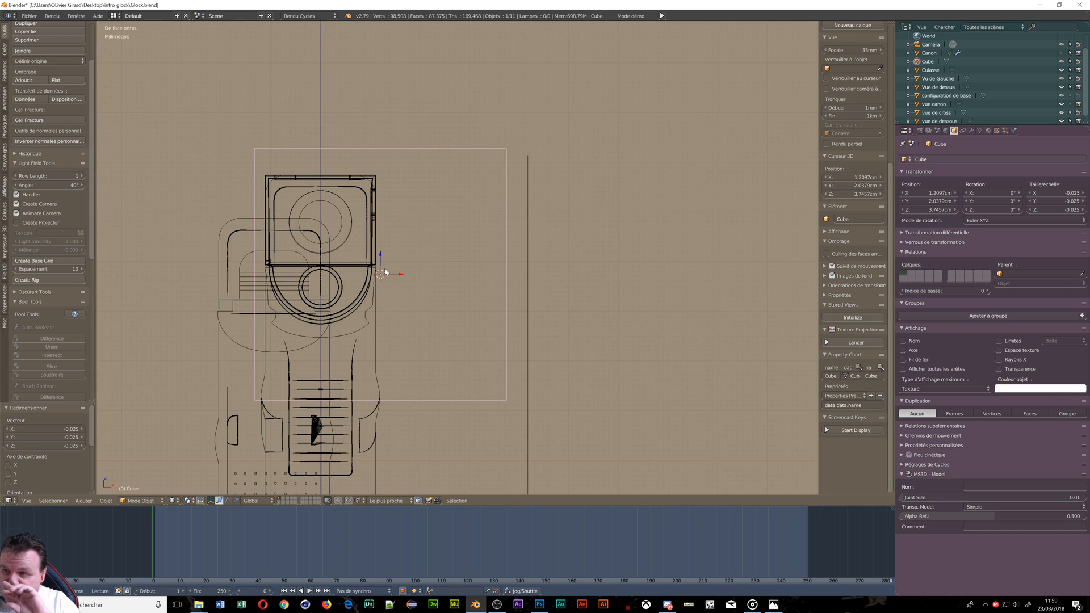
pyautogui.scroll(-8, 391, 260)
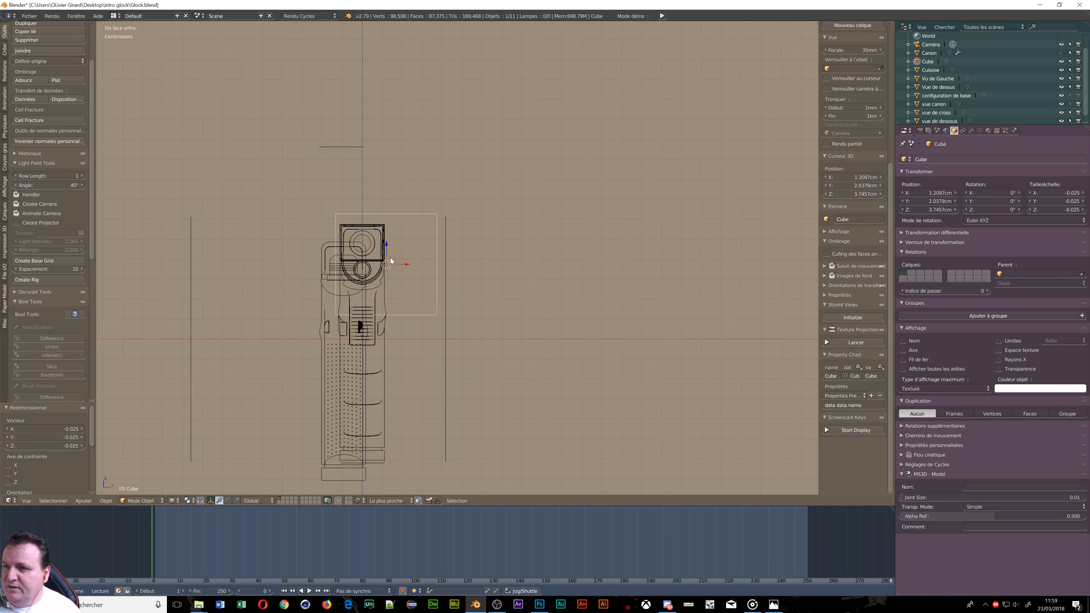
pyautogui.scroll(8, 404, 263)
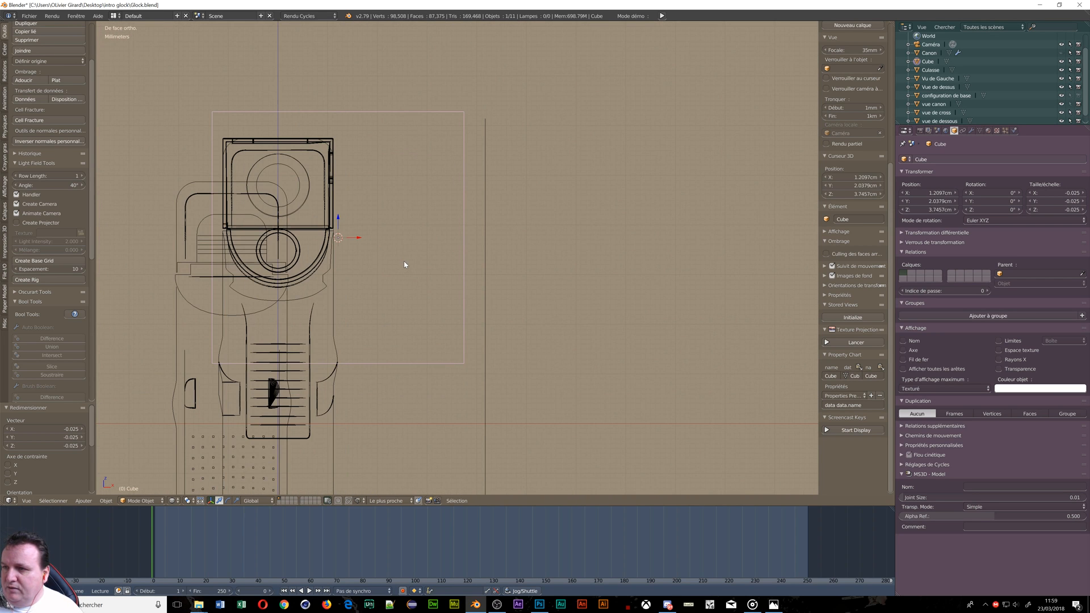
pyautogui.rightClick(179, 195)
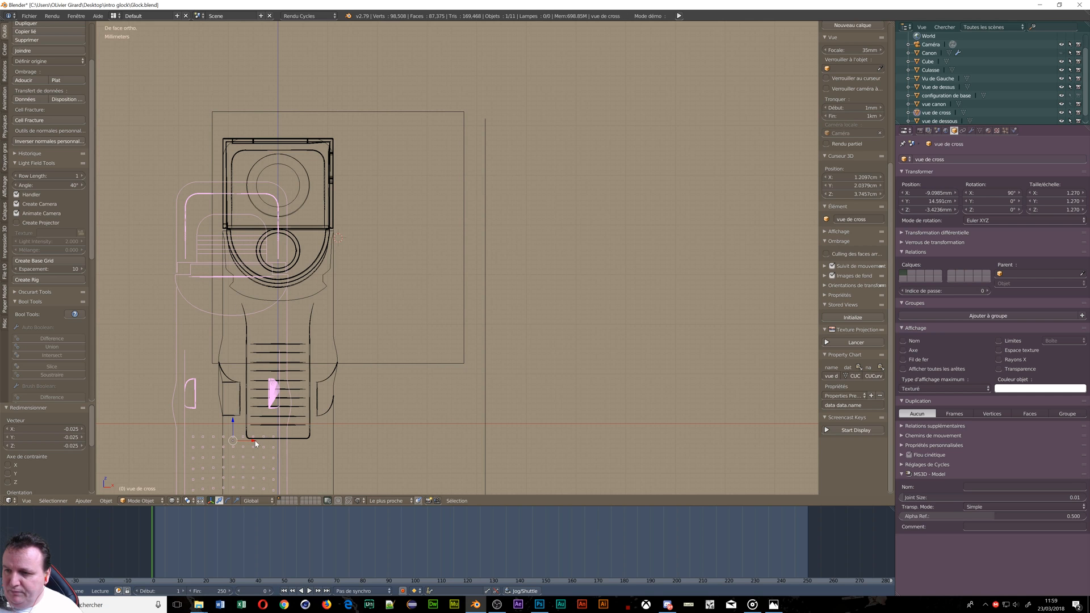
pyautogui.moveTo(253, 442); pyautogui.dragTo(278, 369)
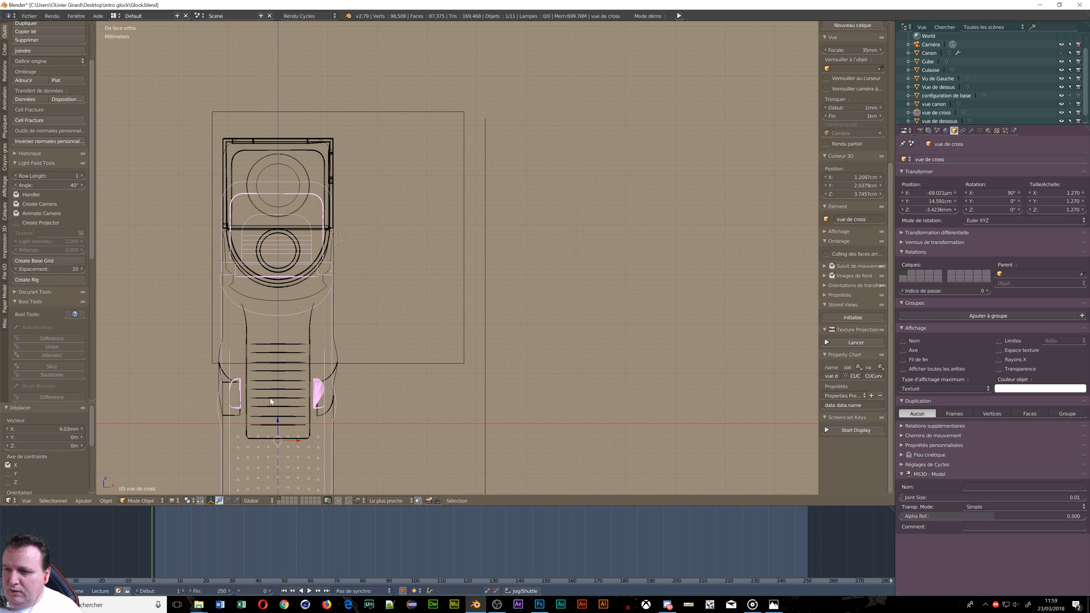
pyautogui.moveTo(278, 427); pyautogui.dragTo(269, 140)
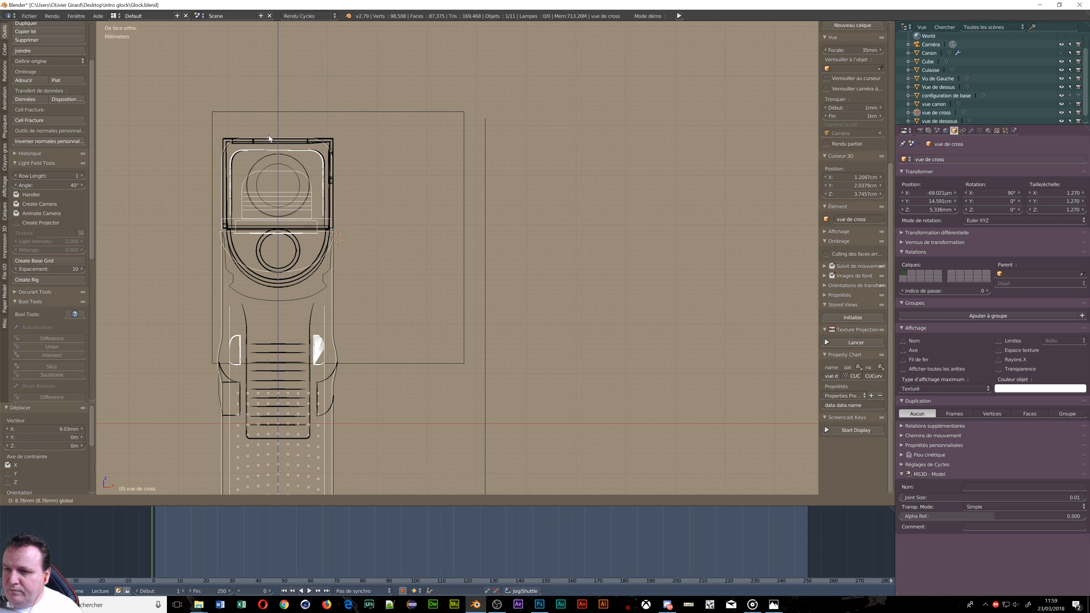
pyautogui.click(269, 138)
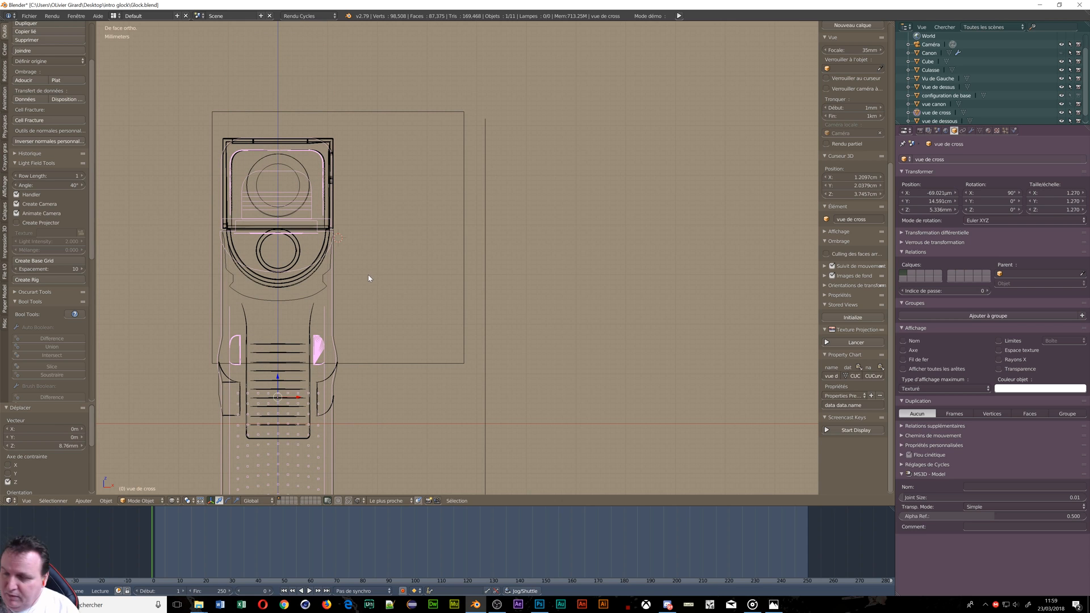
pyautogui.press('Right')
pyautogui.press('Right')
pyautogui.press('Right')
pyautogui.press('Right')
pyautogui.press('Right')
pyautogui.press('Left')
pyautogui.press('Left')
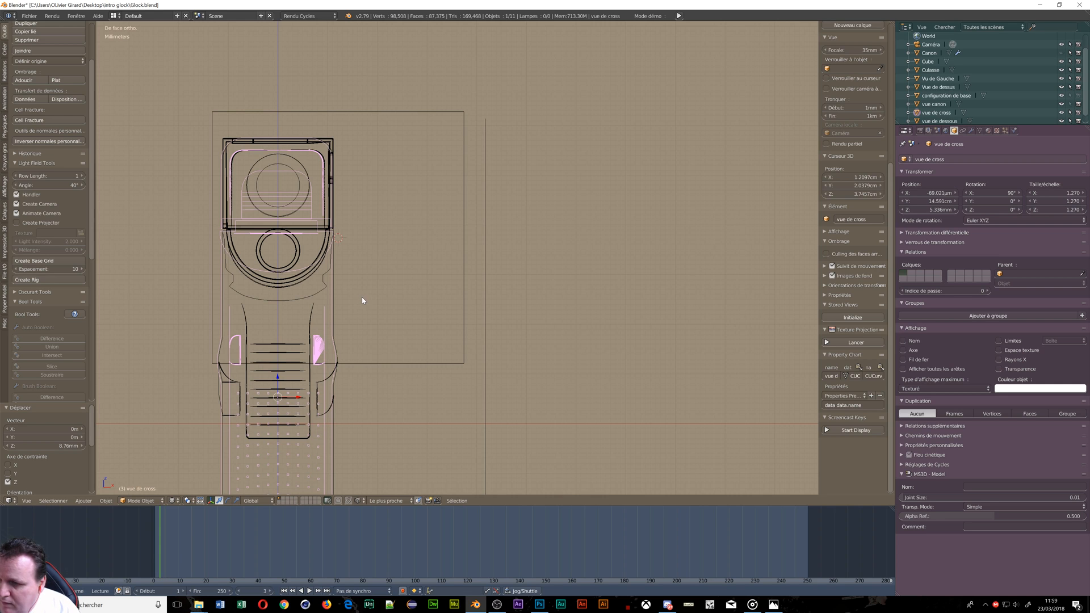
pyautogui.press('Left')
pyautogui.press('Left')
pyautogui.press('Left')
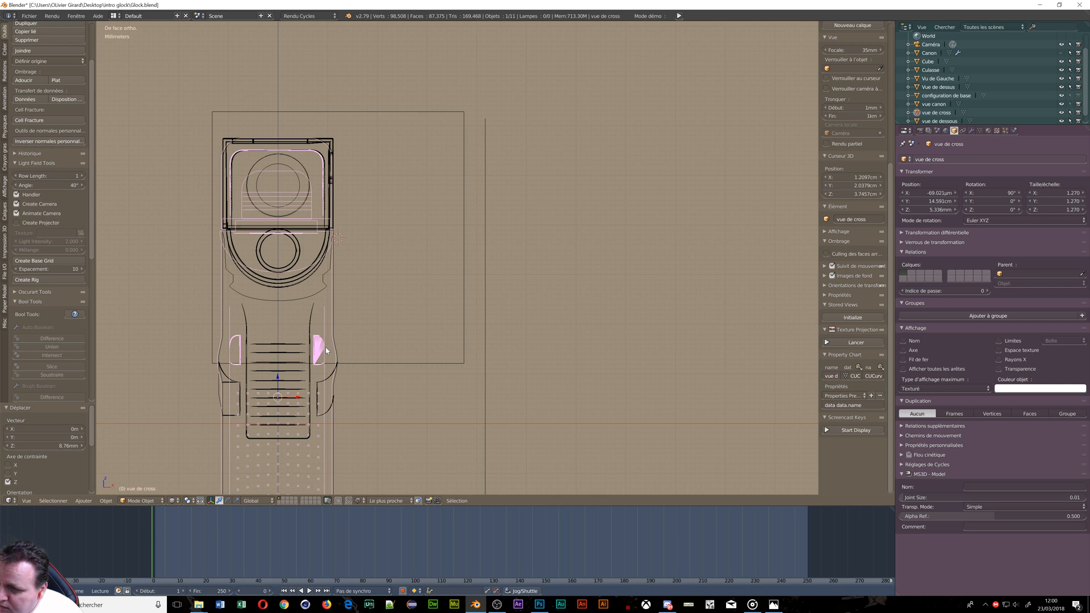
# Step: Try to raise the vue de cross drawing slightly along Z
pyautogui.press('g')
pyautogui.press('z')
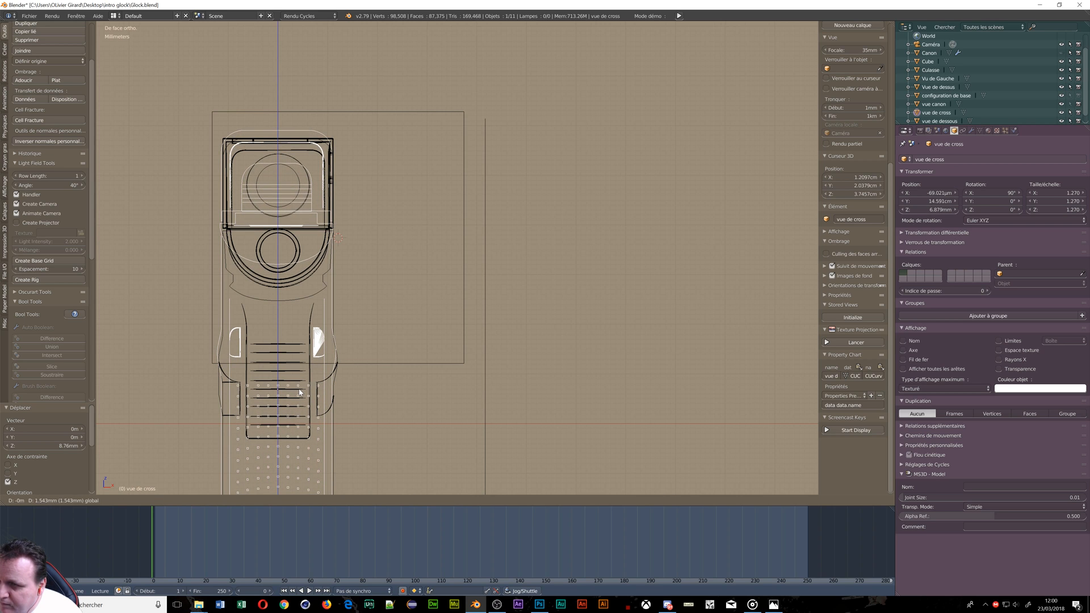
pyautogui.click(298, 386)
pyautogui.press('Right')
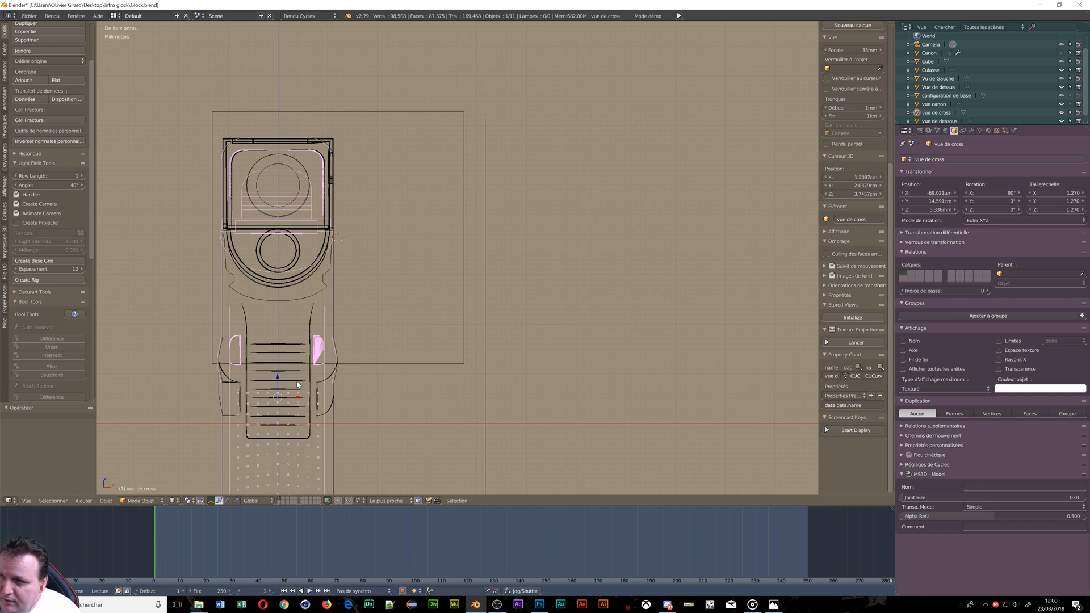
# Step: Shift the vue de cross drawing about 0.24 mm along X to centre it on the slide
pyautogui.press('g')
pyautogui.press('x')
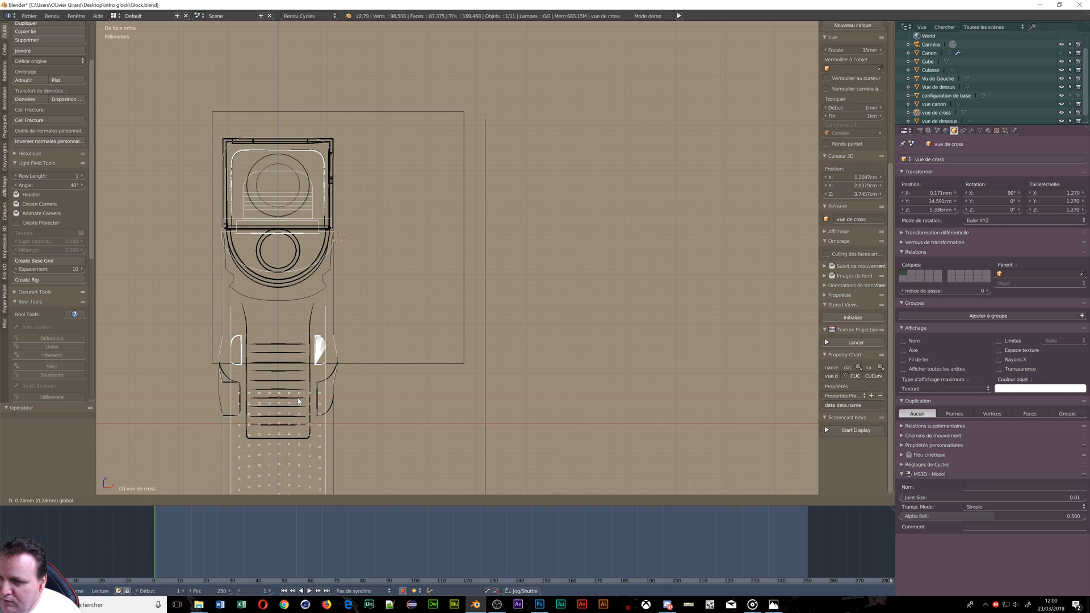
pyautogui.click(298, 401)
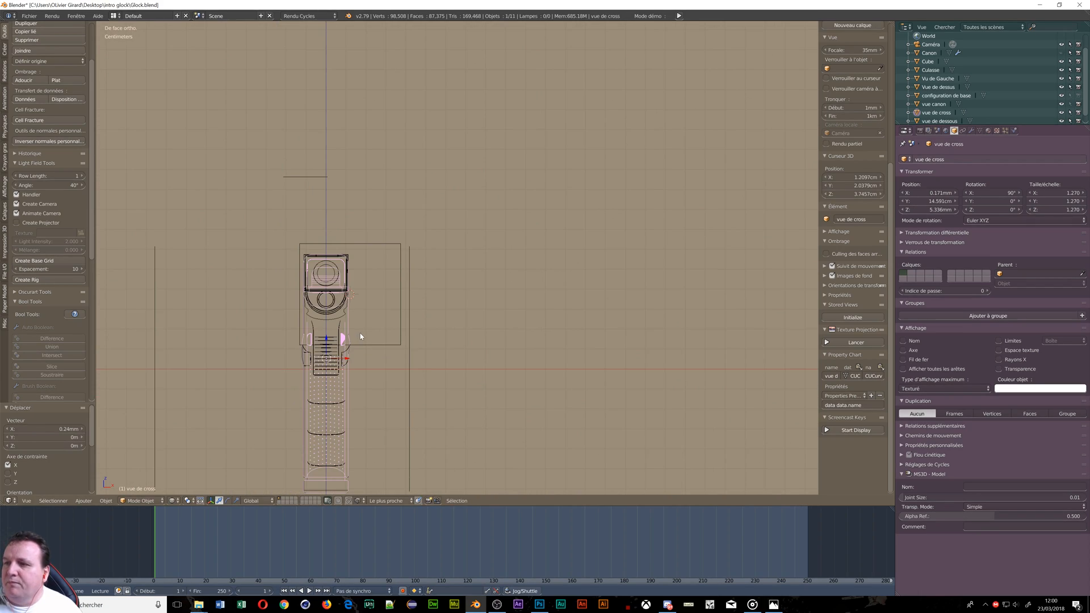
# Step: Select the cube and place it on top of the slide above the front sight, at about Y 9.45 cm and Z 8.28 cm
pyautogui.scroll(-5, 355, 340)
pyautogui.moveTo(350, 344); pyautogui.dragTo(209, 353, button='middle')
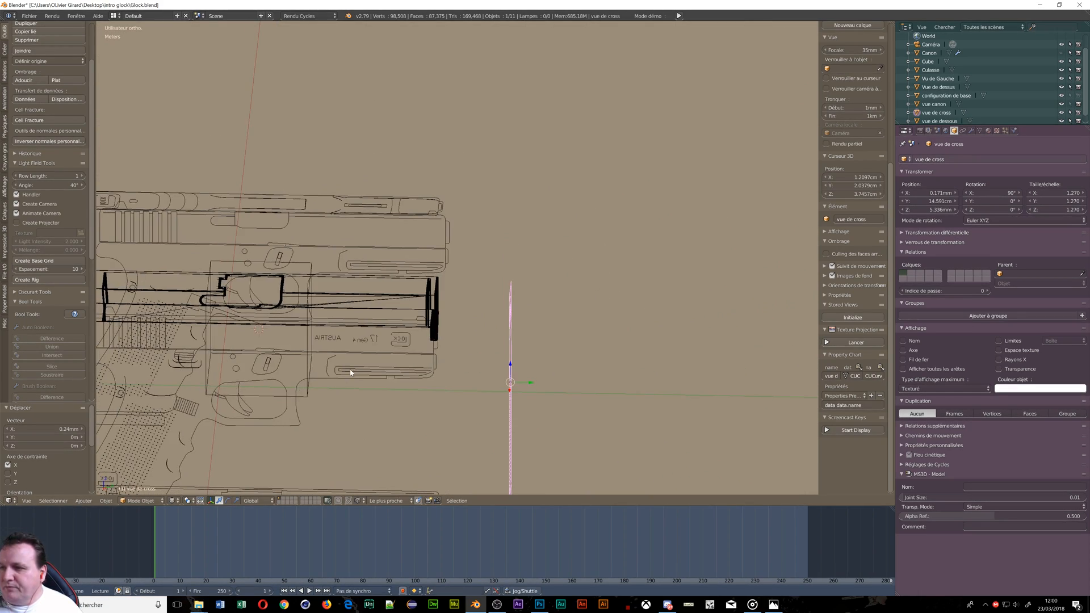
pyautogui.scroll(-5, 349, 370)
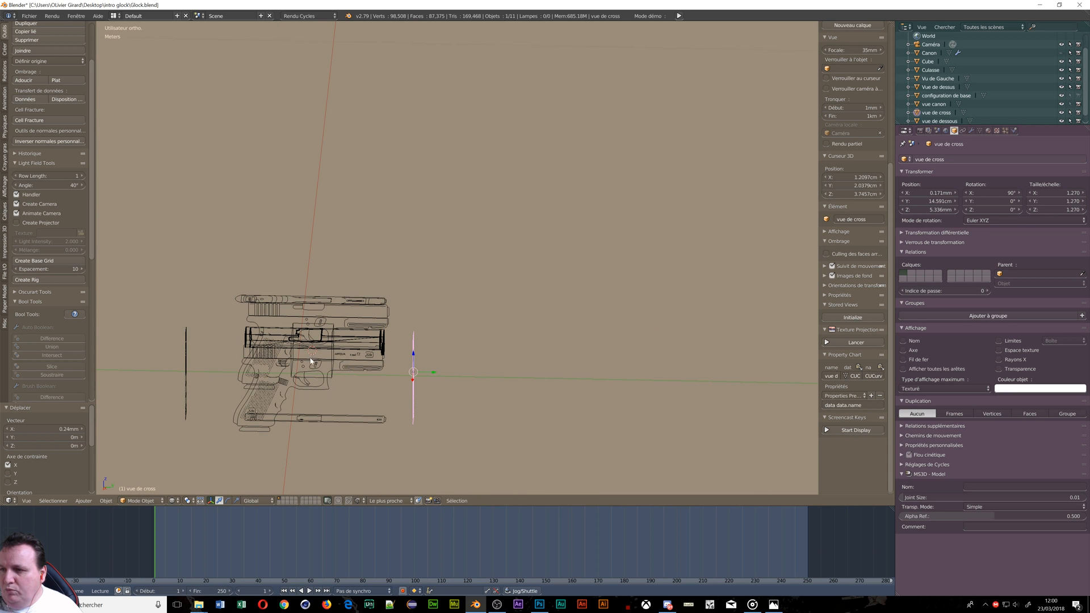
pyautogui.rightClick(333, 373)
pyautogui.rightClick(333, 372)
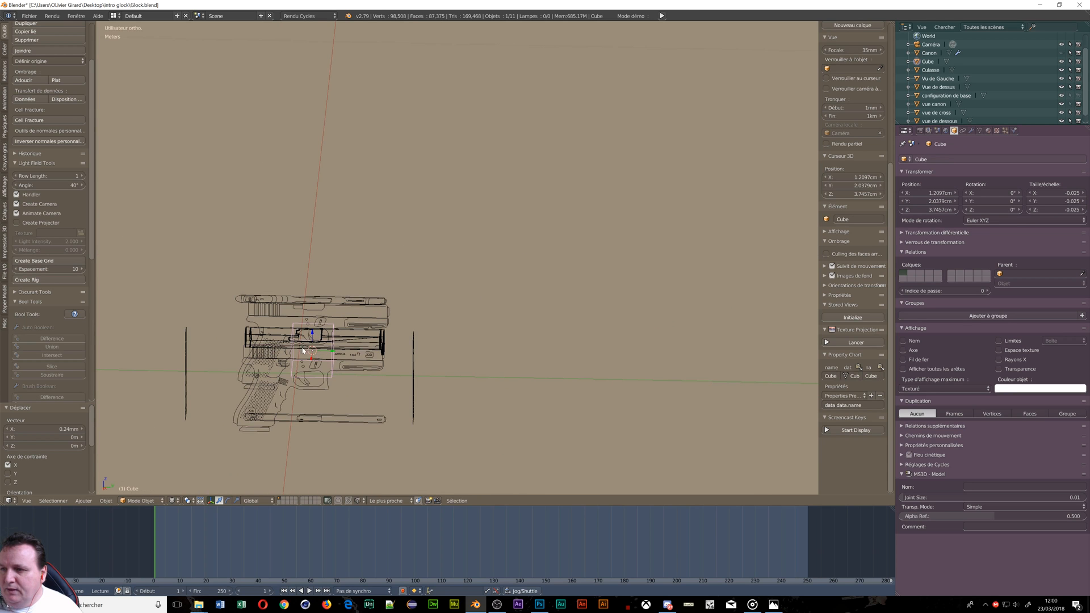
pyautogui.scroll(3, 315, 324)
pyautogui.moveTo(317, 330); pyautogui.dragTo(315, 250)
pyautogui.press('KP_3')
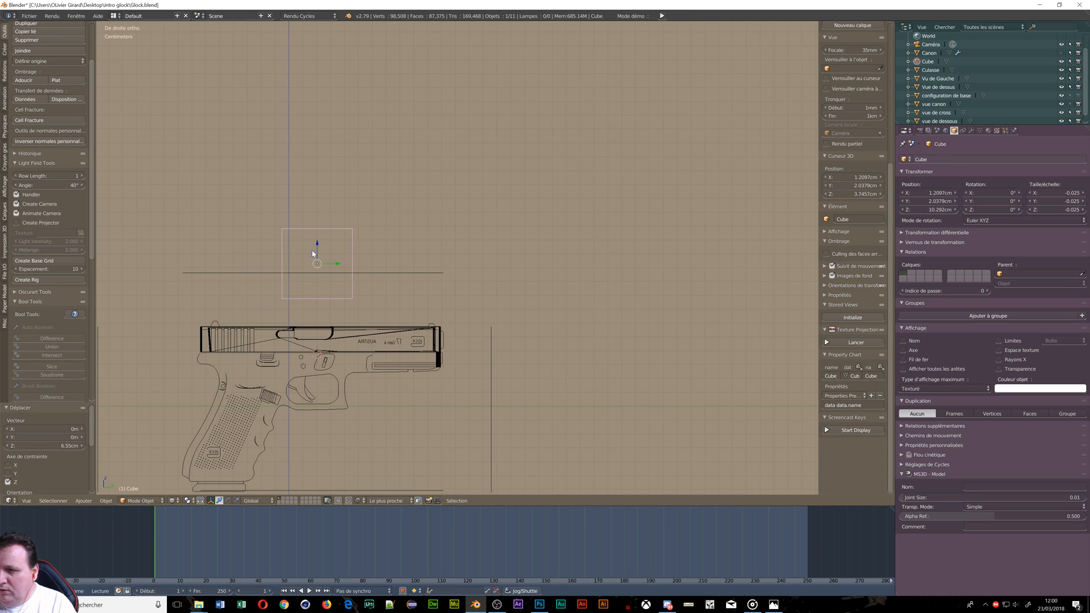
pyautogui.scroll(3, 295, 161)
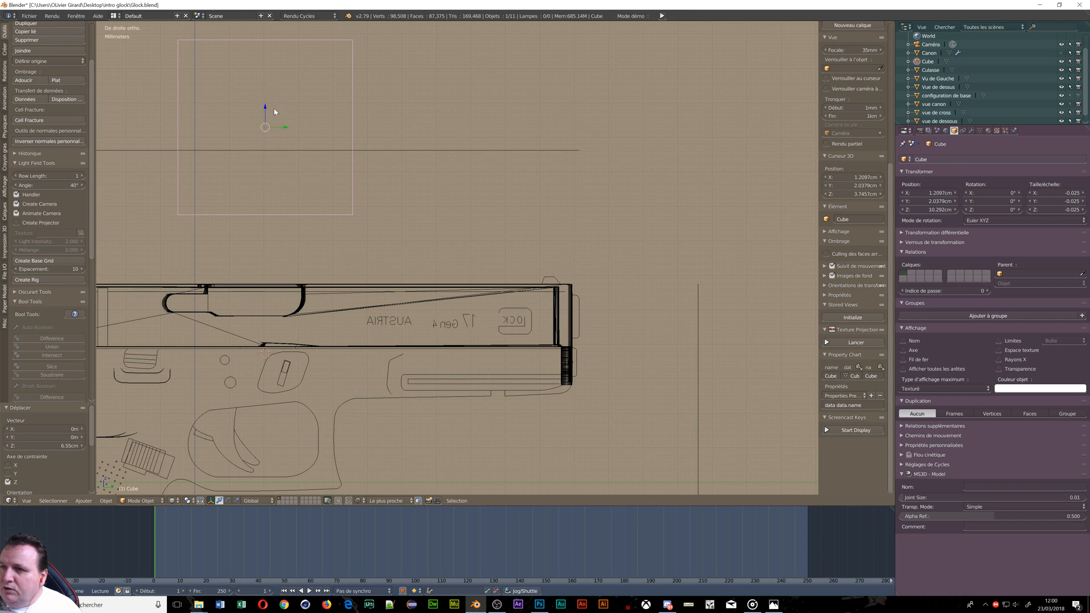
pyautogui.moveTo(266, 108); pyautogui.dragTo(339, 286)
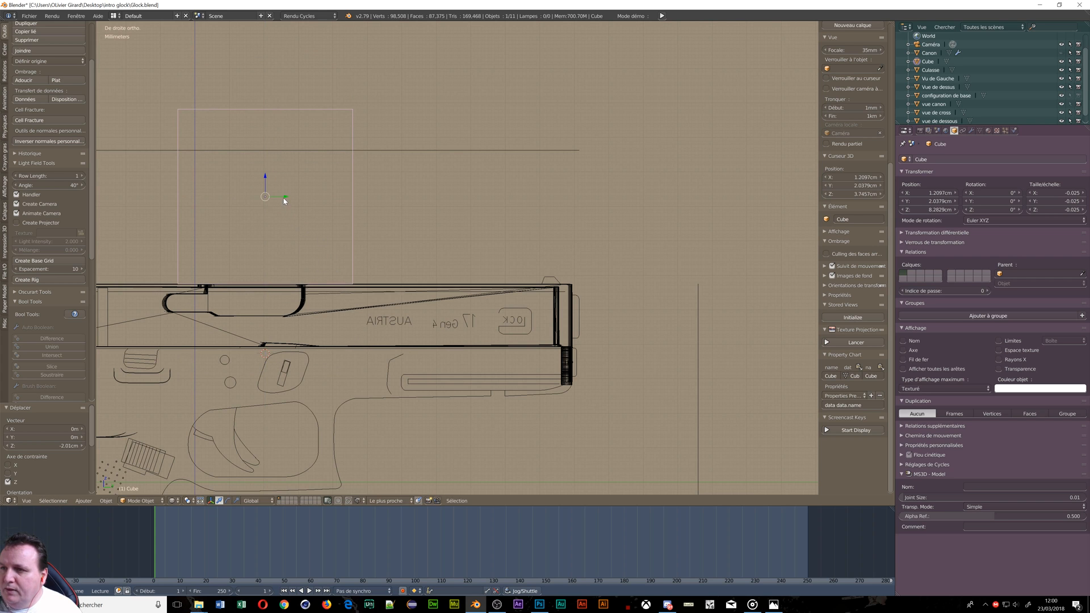
pyautogui.moveTo(285, 201); pyautogui.dragTo(539, 238)
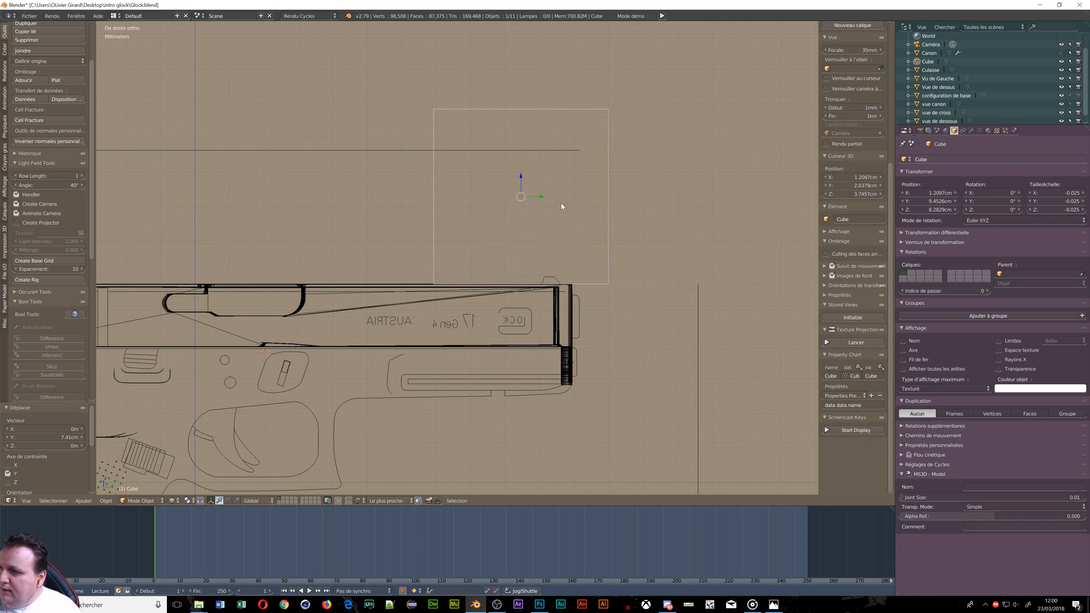
# Step: In Edit Mode with face selection, lower the cube's top face about 4.86 cm along Z to the front sight's height
pyautogui.press('Tab')
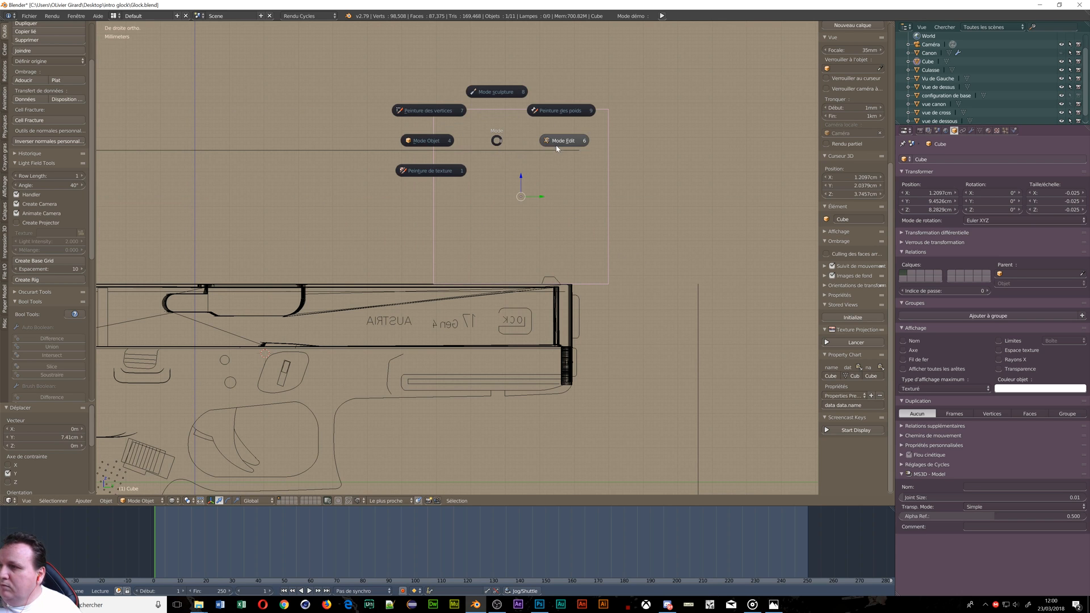
pyautogui.click(557, 147)
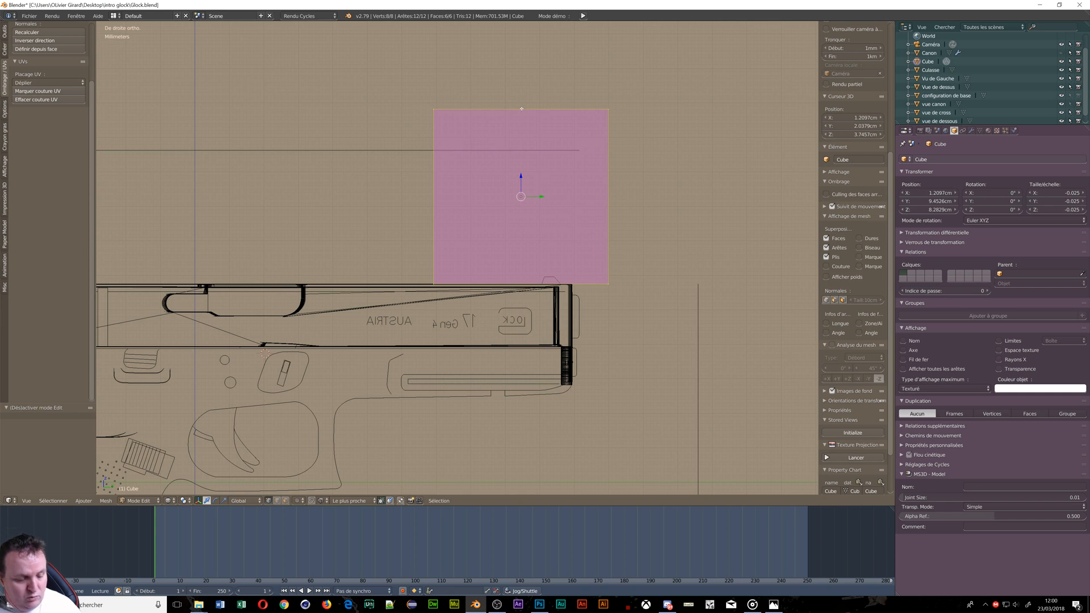
pyautogui.hotkey('ctrl', 'Tab')
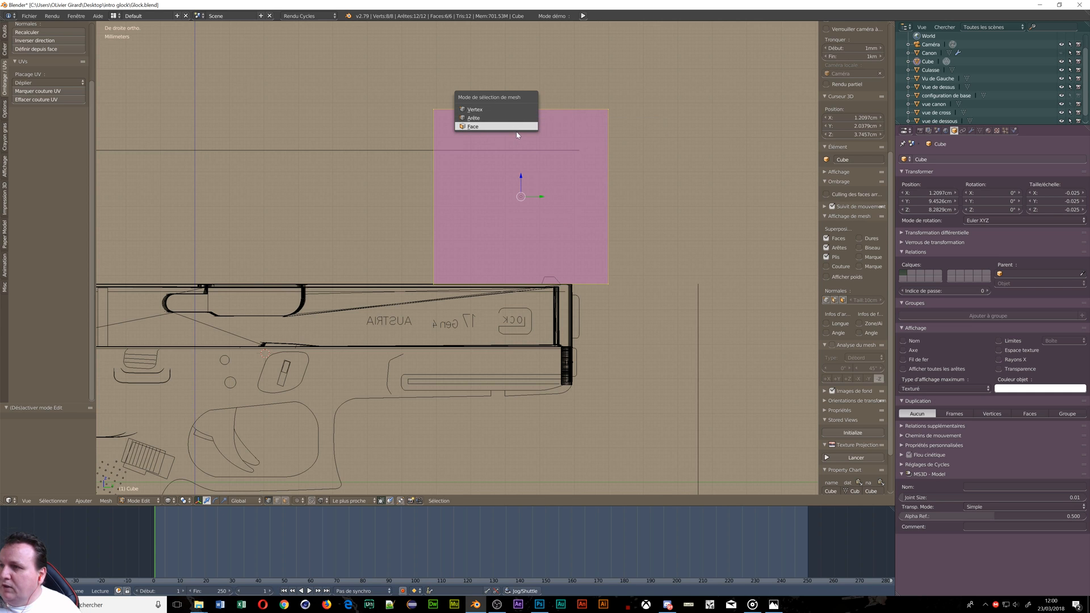
pyautogui.click(516, 130)
pyautogui.rightClick(515, 110)
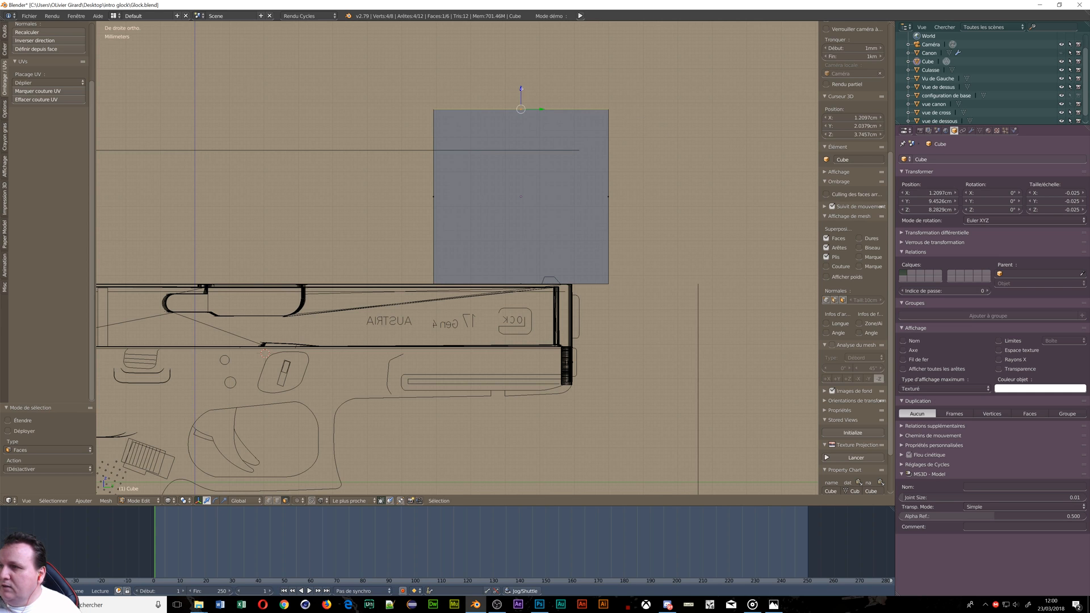
pyautogui.press('g')
pyautogui.press('z')
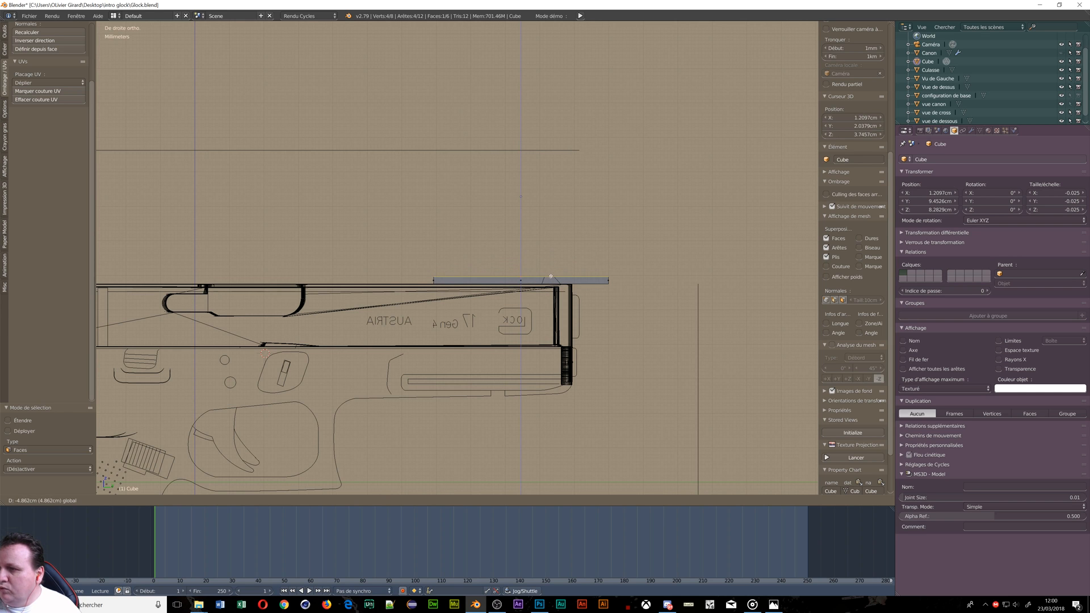
pyautogui.click(550, 277)
# Step: Move the flattened cube's rear face about 3.13 cm along Y to just behind the front sight outline
pyautogui.rightClick(435, 281)
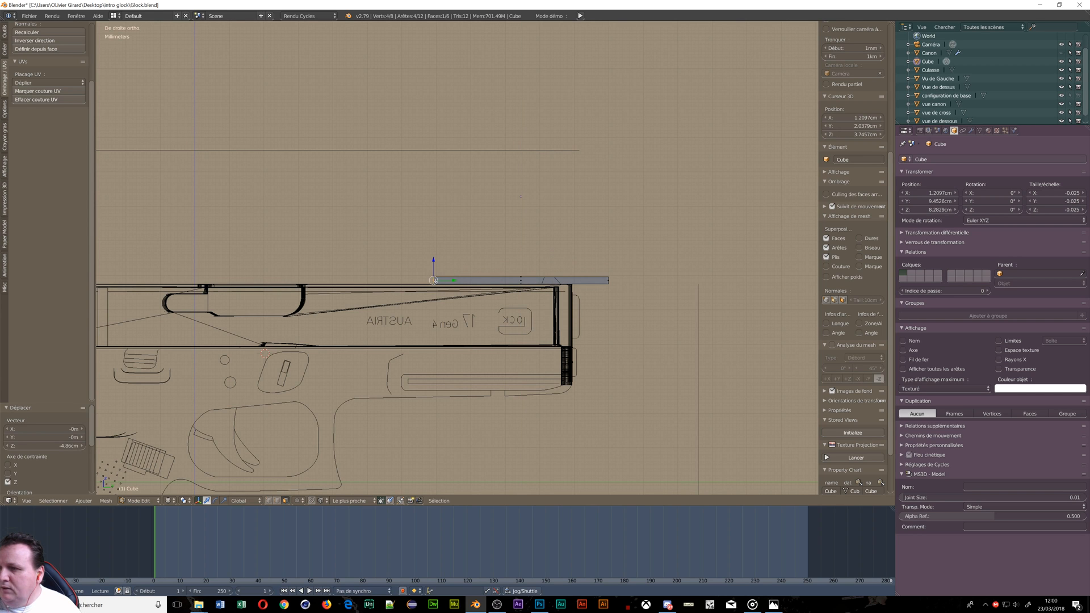
pyautogui.press('g')
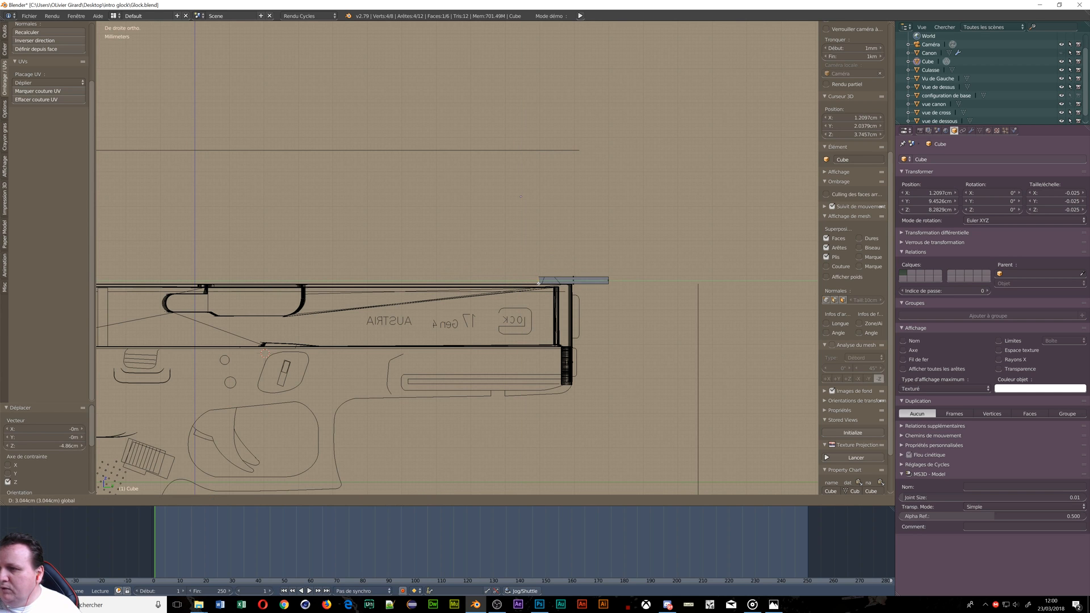
pyautogui.click(541, 282)
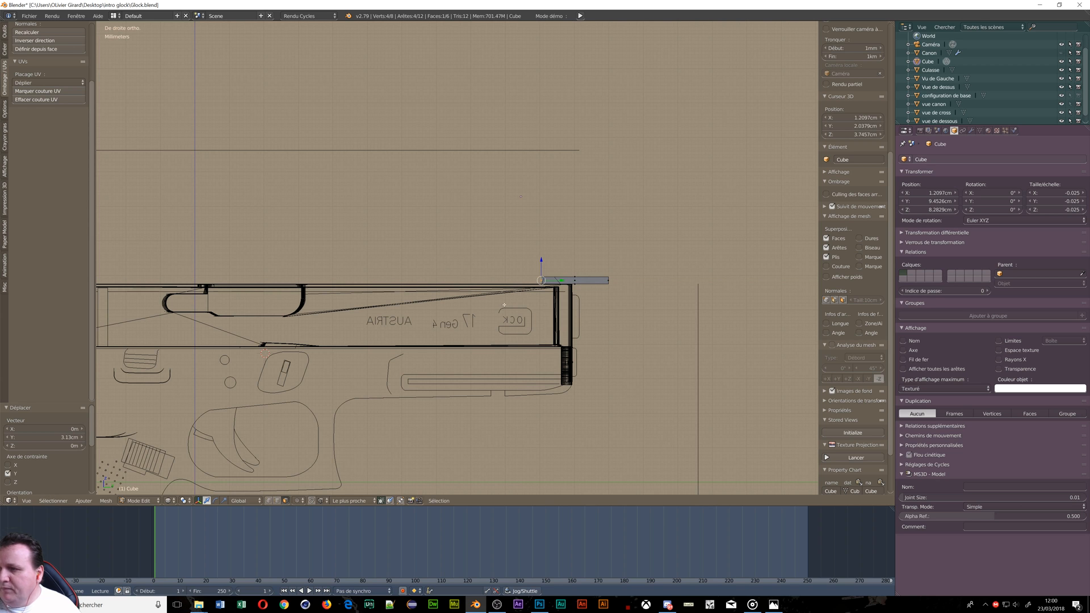
pyautogui.press('KP_7')
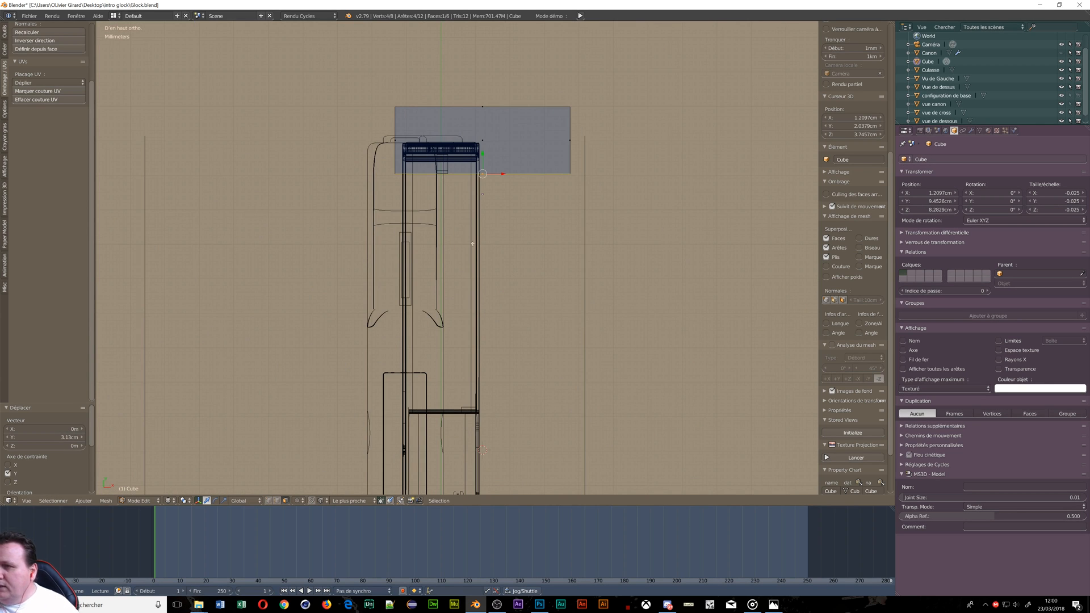
# Step: Narrow the cube to the front sight's width by moving its +X face about -3.54 cm and its -X face about 1.22 cm along X
pyautogui.scroll(5, 444, 155)
pyautogui.scroll(-5, 445, 155)
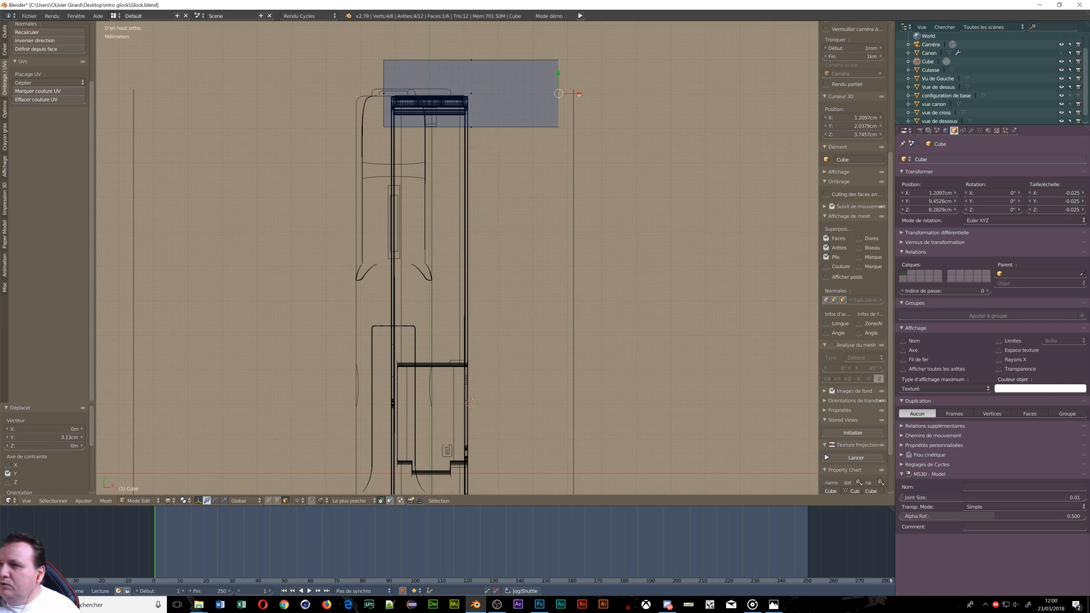
pyautogui.moveTo(578, 94); pyautogui.dragTo(441, 121)
pyautogui.press('g')
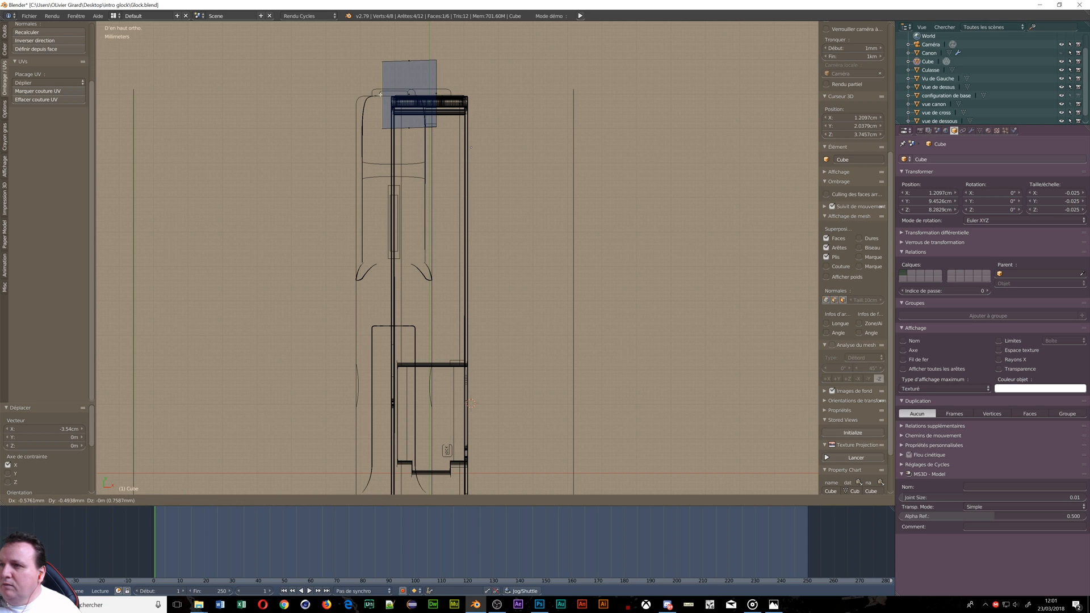
pyautogui.rightClick(383, 94)
pyautogui.moveTo(404, 93); pyautogui.dragTo(442, 117)
pyautogui.scroll(10, 442, 117)
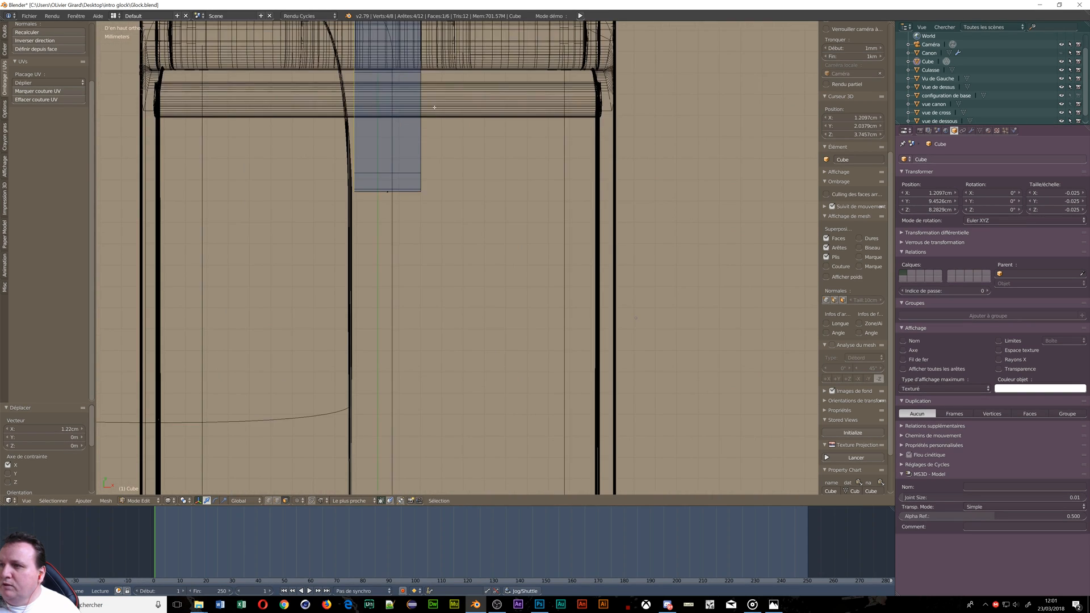
# Step: Move the cube's muzzle-side face back about 1.38 cm along Y and nudge its rear face about 0.12 mm forward
pyautogui.keyDown('shift'); pyautogui.moveTo(442, 117); pyautogui.dragTo(441, 272, button='middle'); pyautogui.keyUp('shift')
pyautogui.scroll(-5, 441, 271)
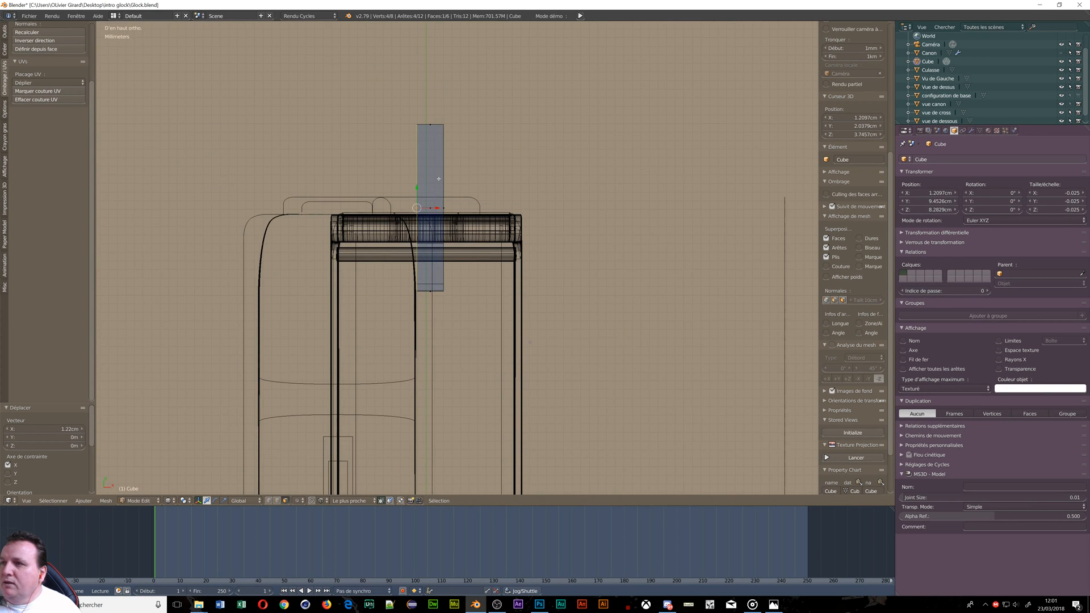
pyautogui.rightClick(428, 111)
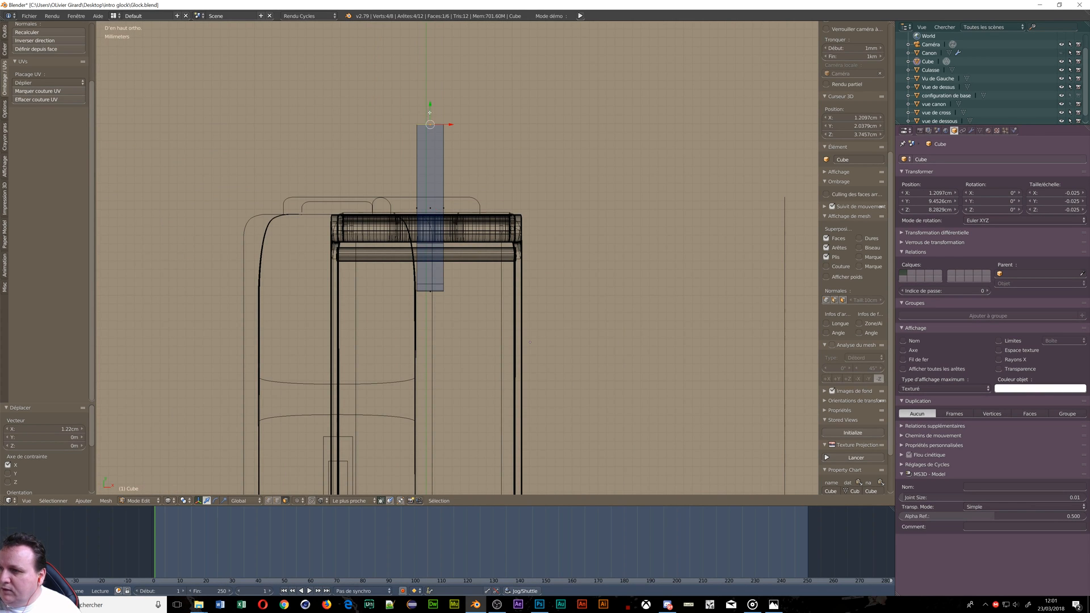
pyautogui.press('g')
pyautogui.press('z')
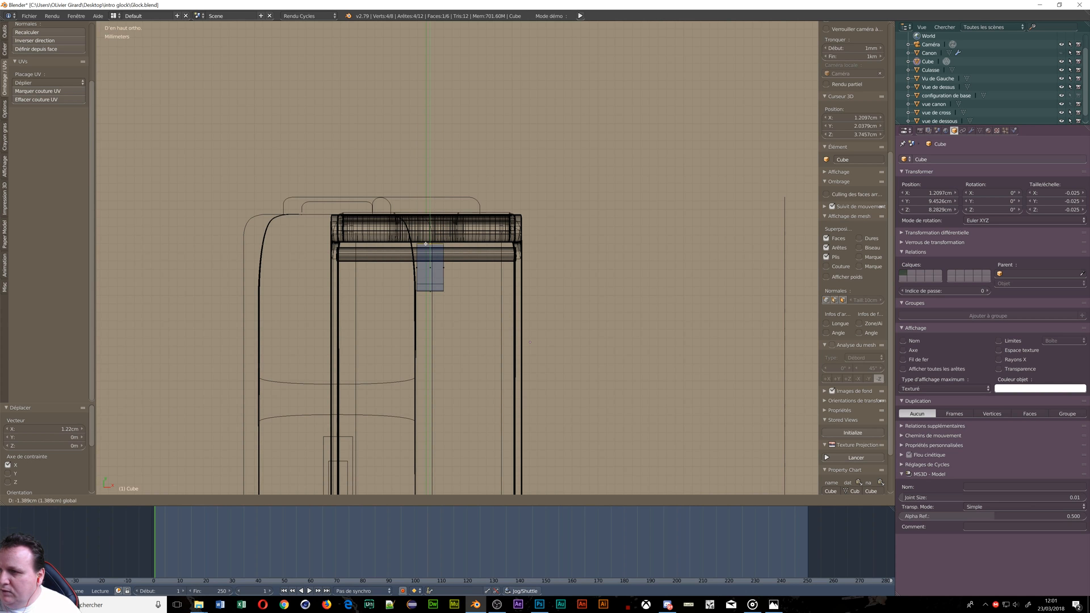
pyautogui.click(426, 243)
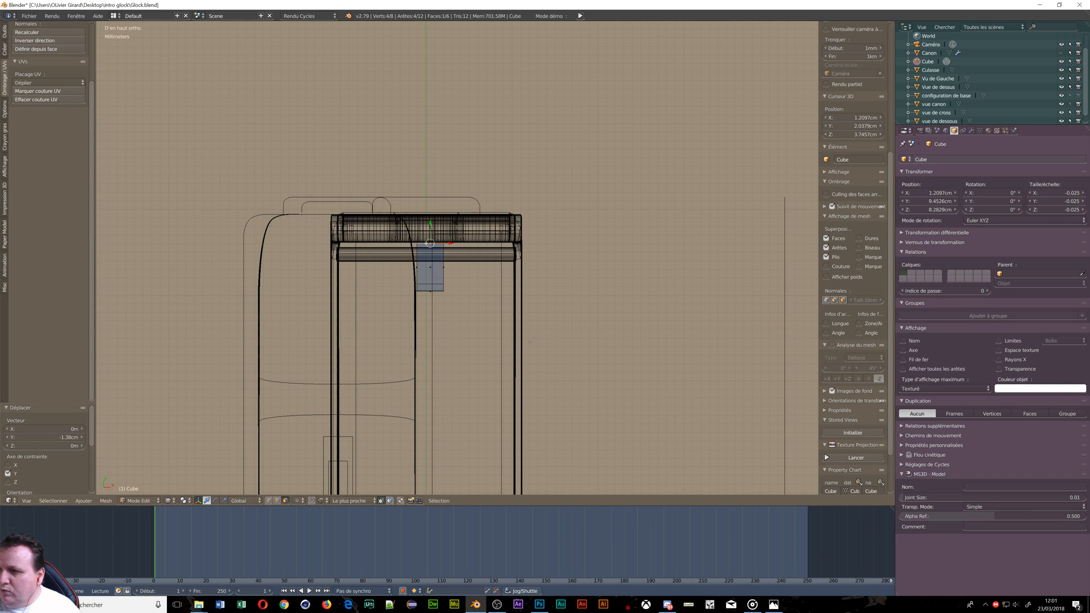
pyautogui.scroll(10, 427, 243)
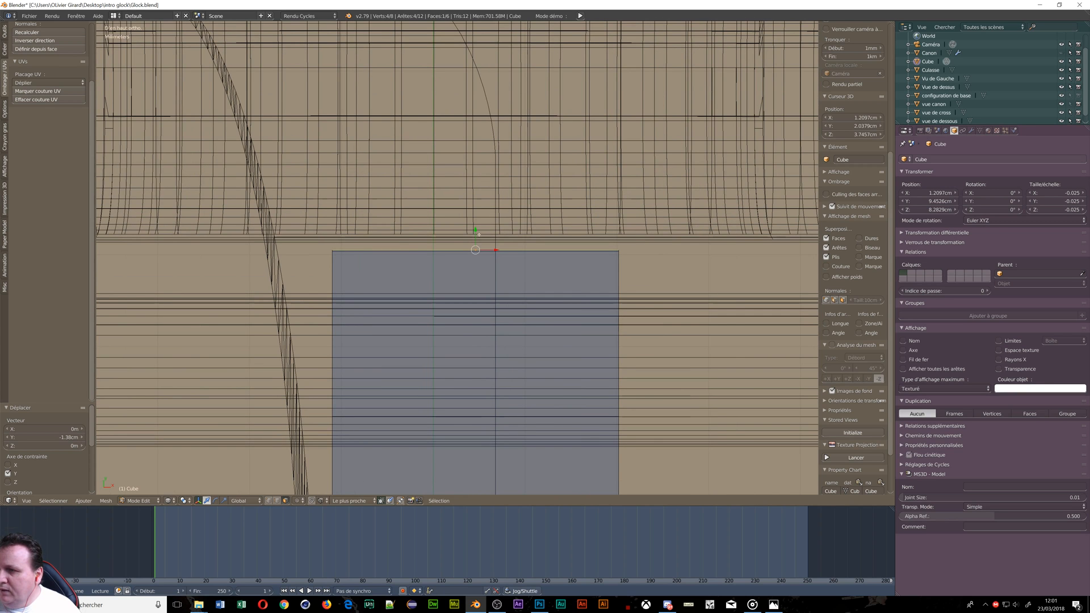
pyautogui.moveTo(476, 229)
pyautogui.mouseDown()
pyautogui.moveTo(475, 250)
pyautogui.moveTo(475, 230)
pyautogui.mouseUp()
pyautogui.scroll(-11, 475, 267)
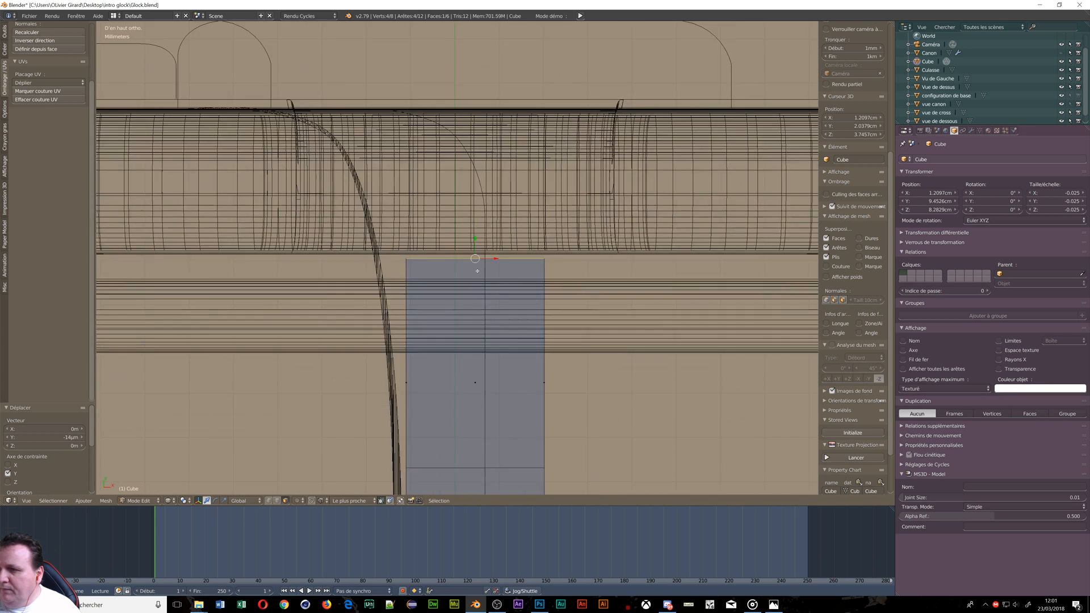
pyautogui.rightClick(476, 335)
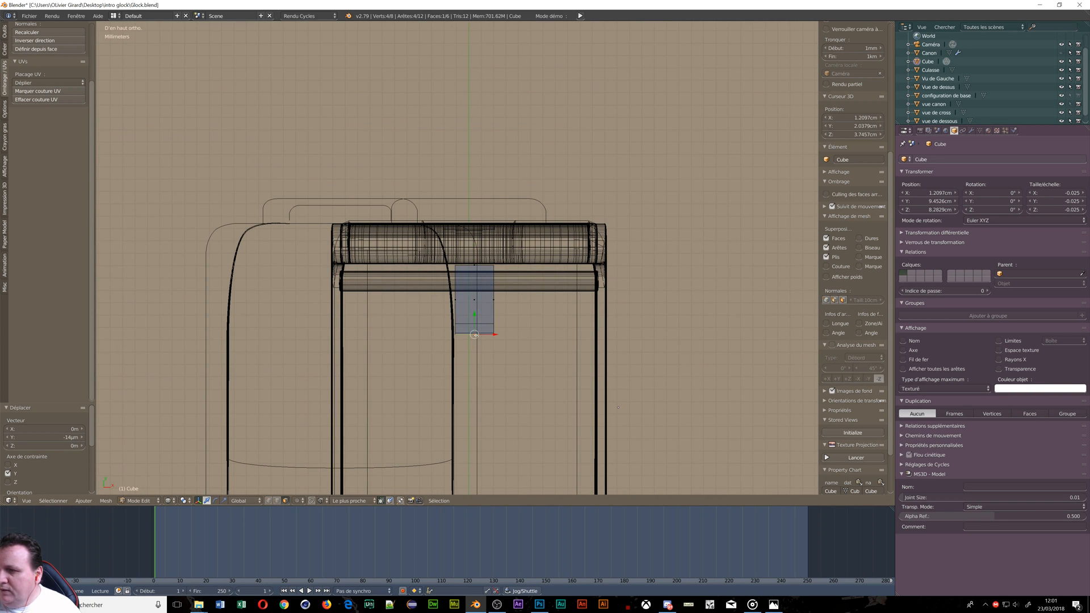
pyautogui.moveTo(473, 311)
pyautogui.mouseDown()
pyautogui.moveTo(475, 329)
pyautogui.moveTo(476, 311)
pyautogui.mouseUp()
# Step: In edge selection mode, move the block's upper rear edge about 0.8 mm forward along Y to match the sight's rear slope
pyautogui.moveTo(535, 366); pyautogui.dragTo(500, 305, button='middle')
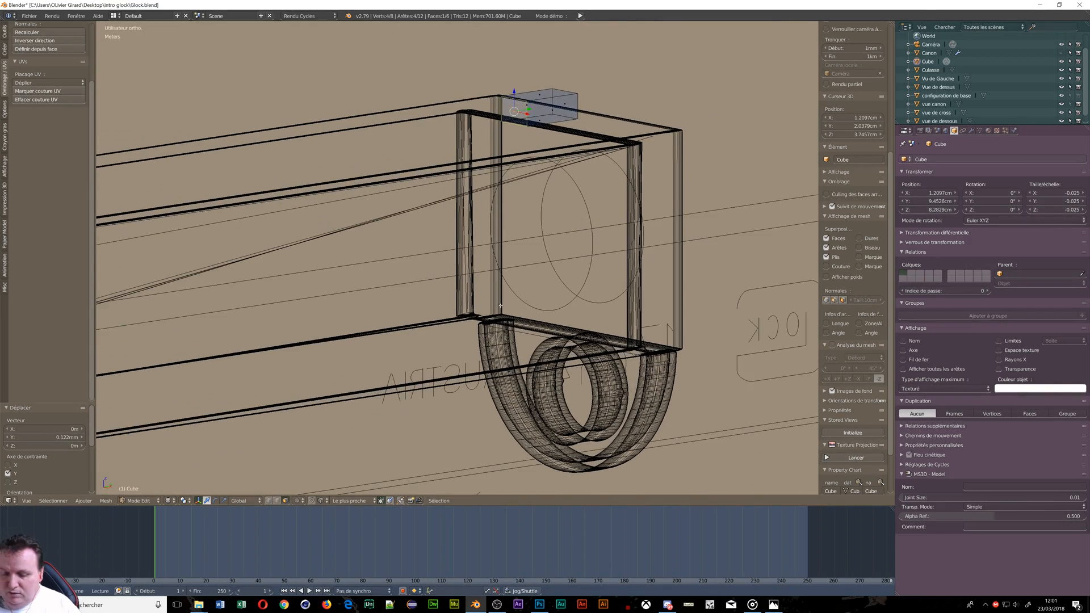
pyautogui.press('KP_3')
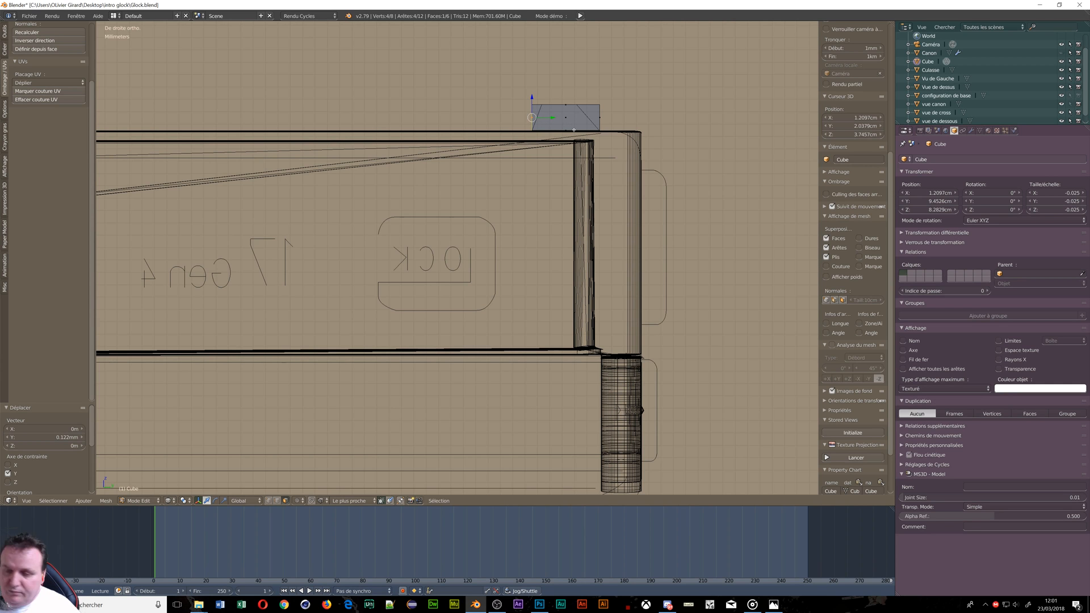
pyautogui.moveTo(615, 116); pyautogui.dragTo(559, 179, button='middle')
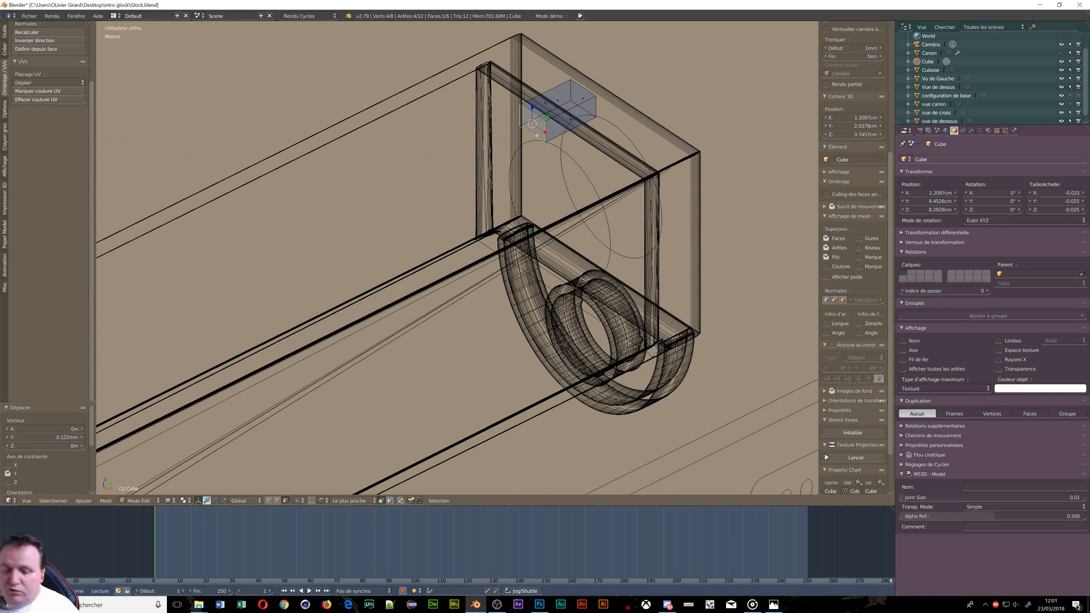
pyautogui.hotkey('ctrl', 'Tab')
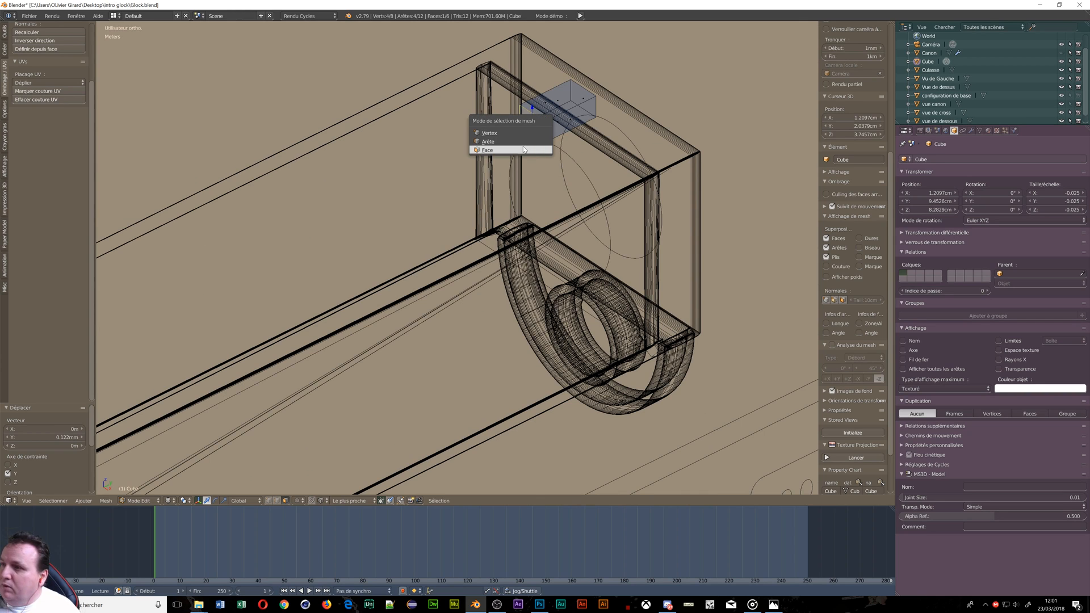
pyautogui.click(487, 140)
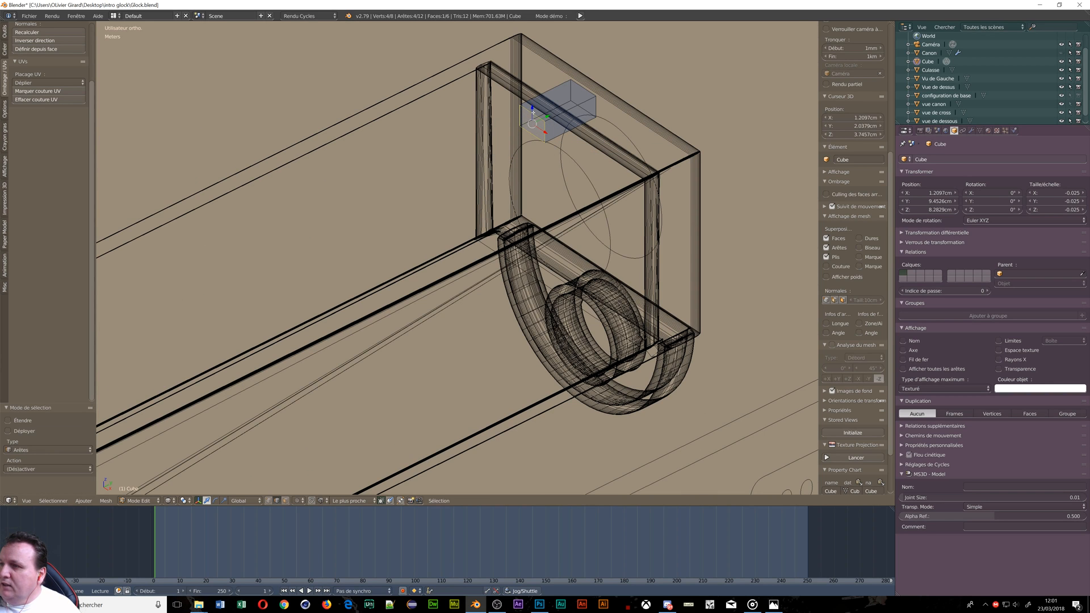
pyautogui.rightClick(532, 113)
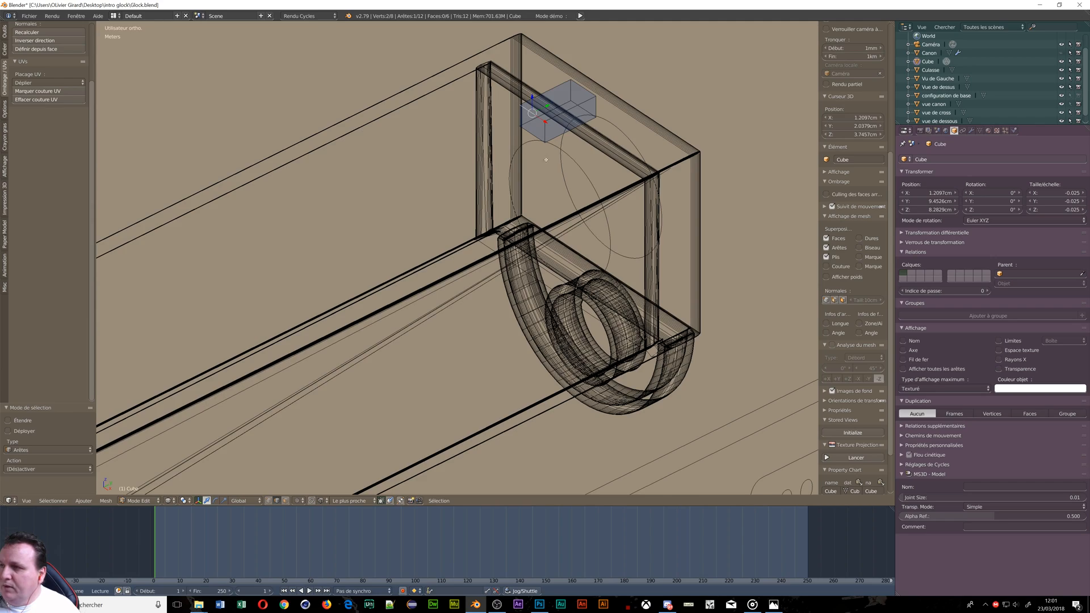
pyautogui.moveTo(546, 160); pyautogui.dragTo(524, 192, button='middle')
pyautogui.press('KP_1')
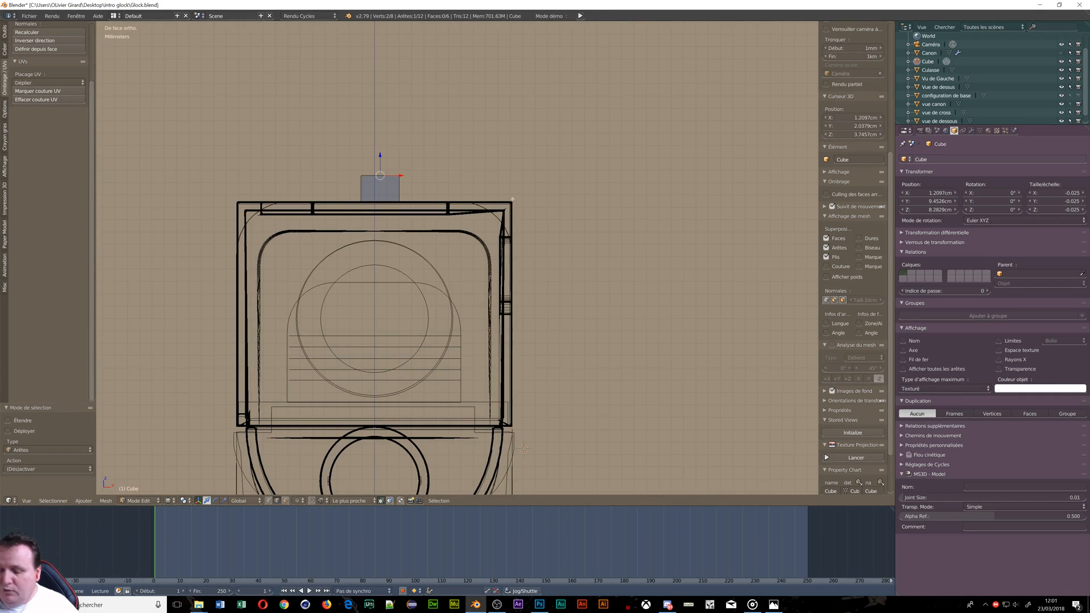
pyautogui.press('KP_3')
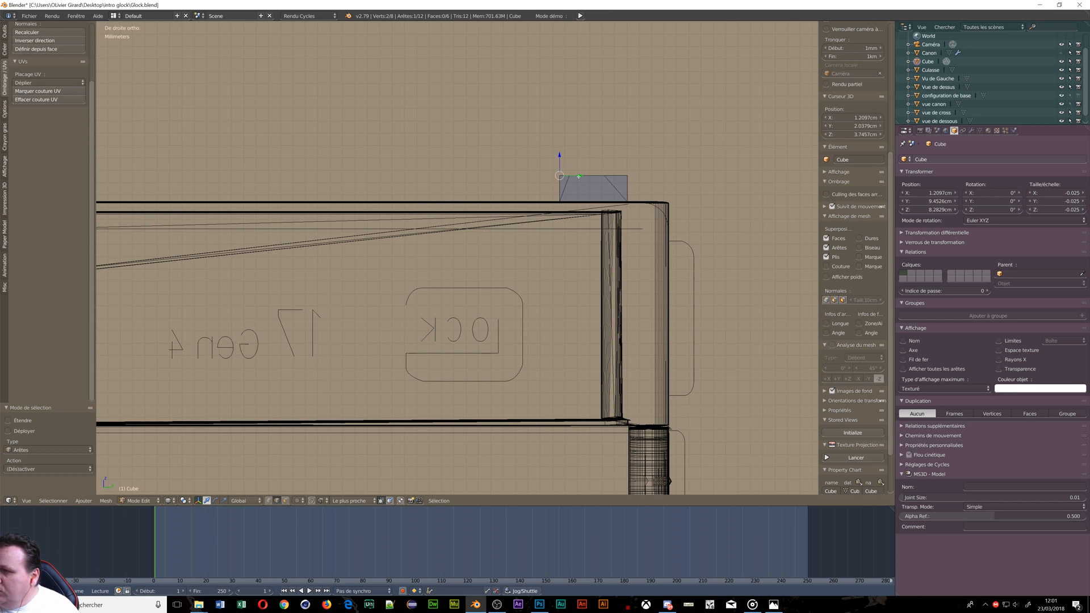
pyautogui.press('g')
pyautogui.press('y')
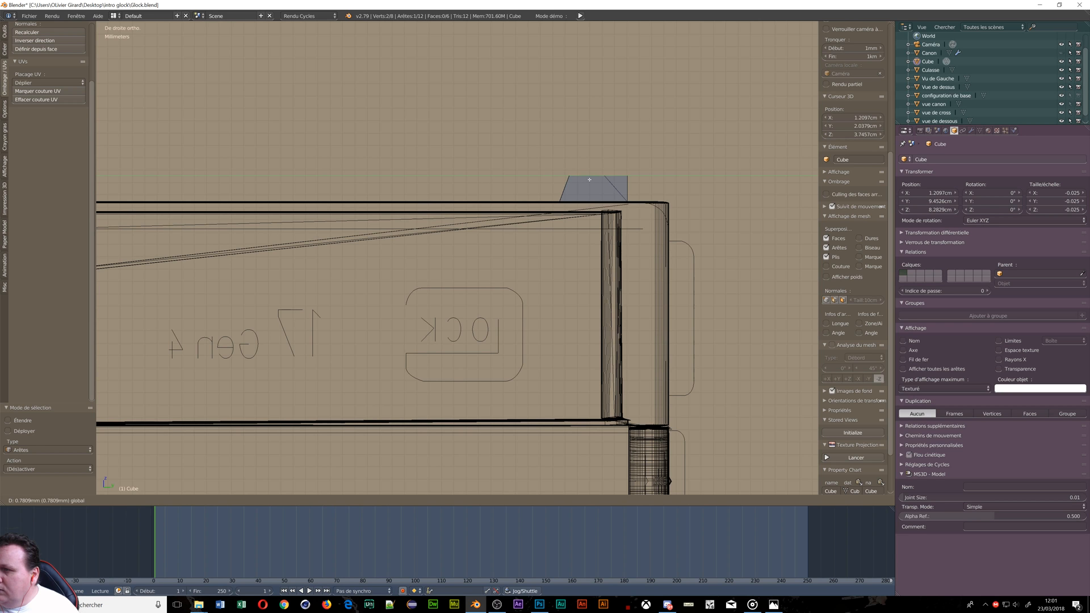
pyautogui.click(589, 179)
# Step: Move the block's upper front edge about 1.86 mm back along Y to match the sight's front slope
pyautogui.moveTo(589, 179); pyautogui.dragTo(634, 168, button='middle')
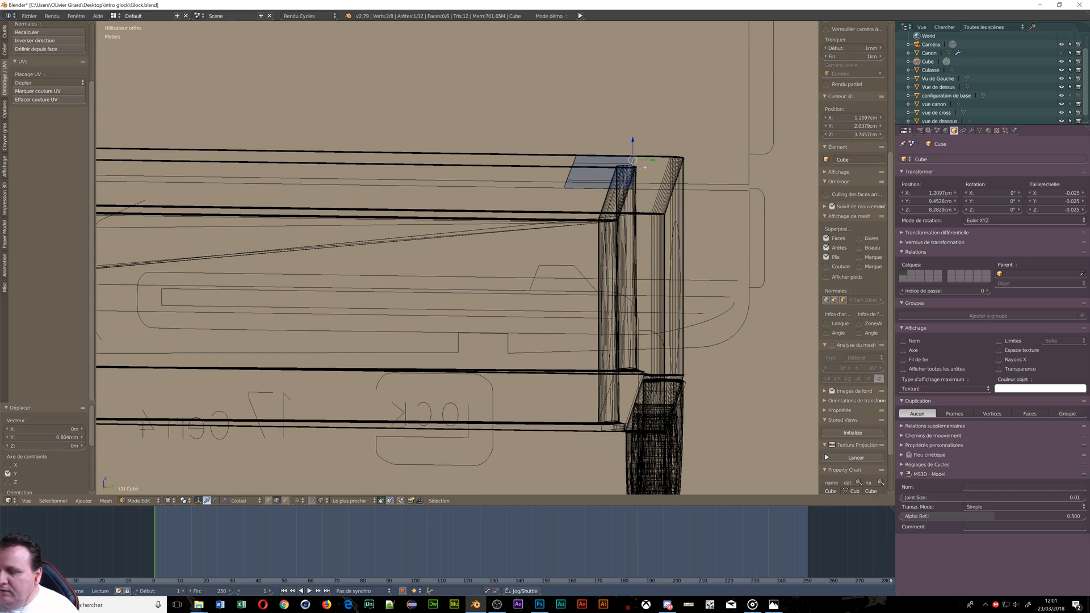
pyautogui.moveTo(631, 161); pyautogui.dragTo(643, 173, button='middle')
pyautogui.press('KP_3')
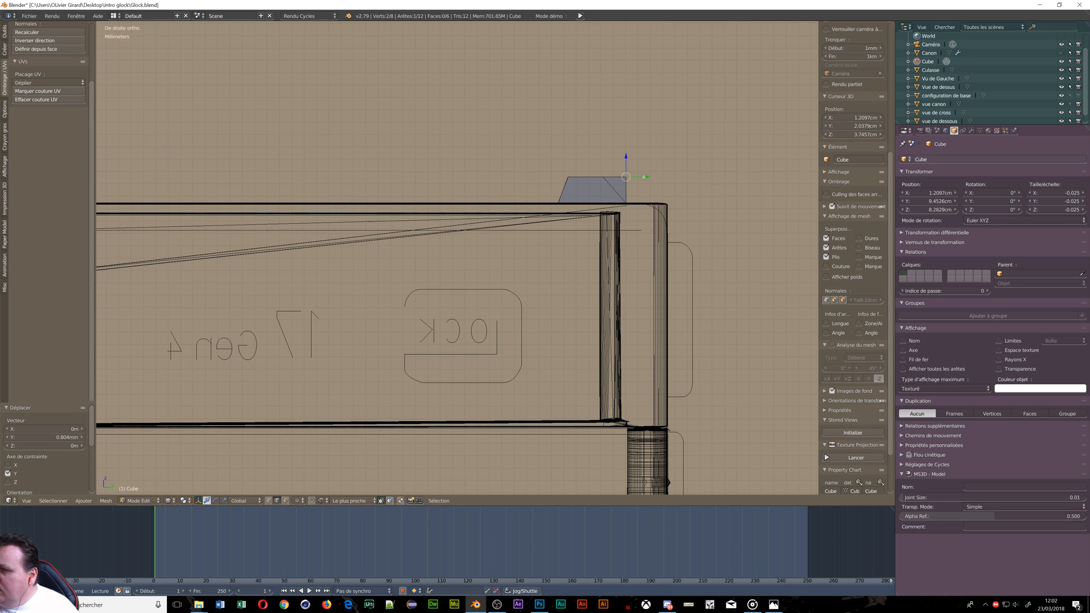
pyautogui.press('g')
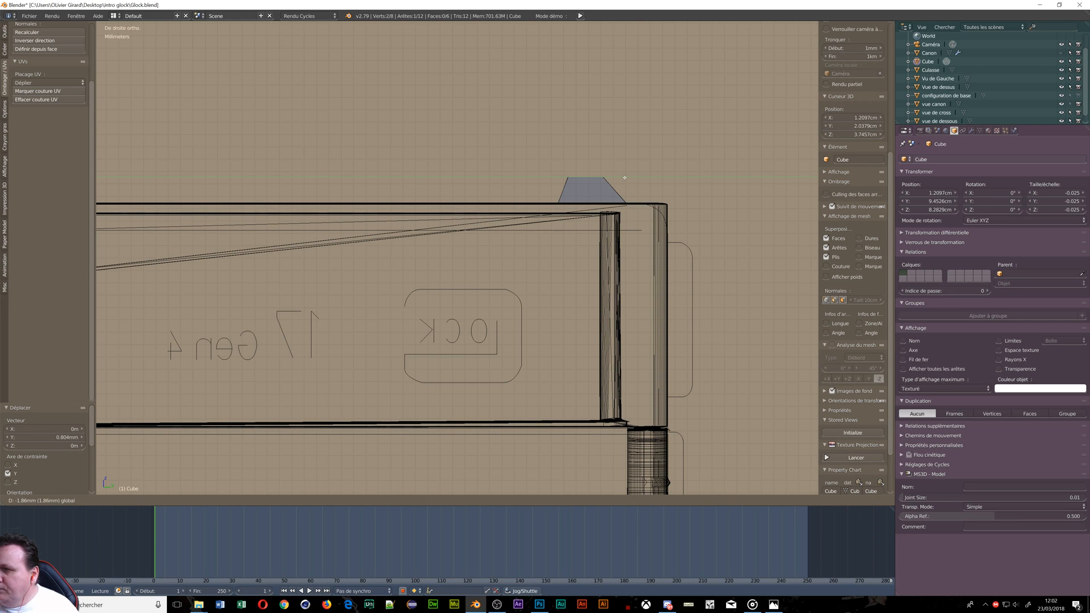
pyautogui.click(625, 178)
# Step: Return to Object Mode and duplicate the front sight about 15.7 cm back along Y to the rear sight's location
pyautogui.scroll(-10, 518, 206)
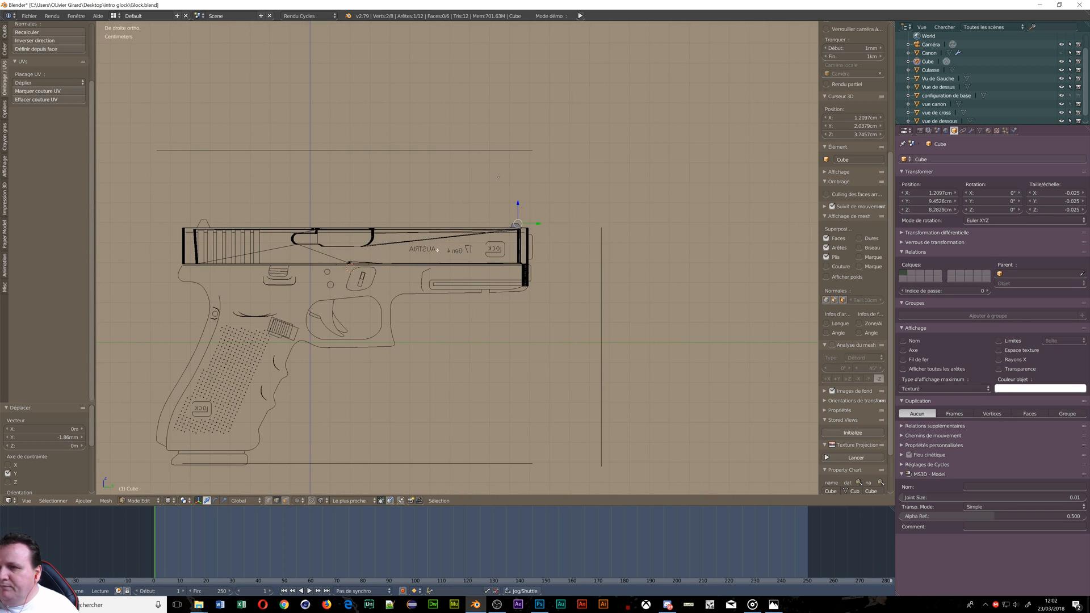
pyautogui.scroll(3, 722, 244)
pyautogui.scroll(-4, 539, 237)
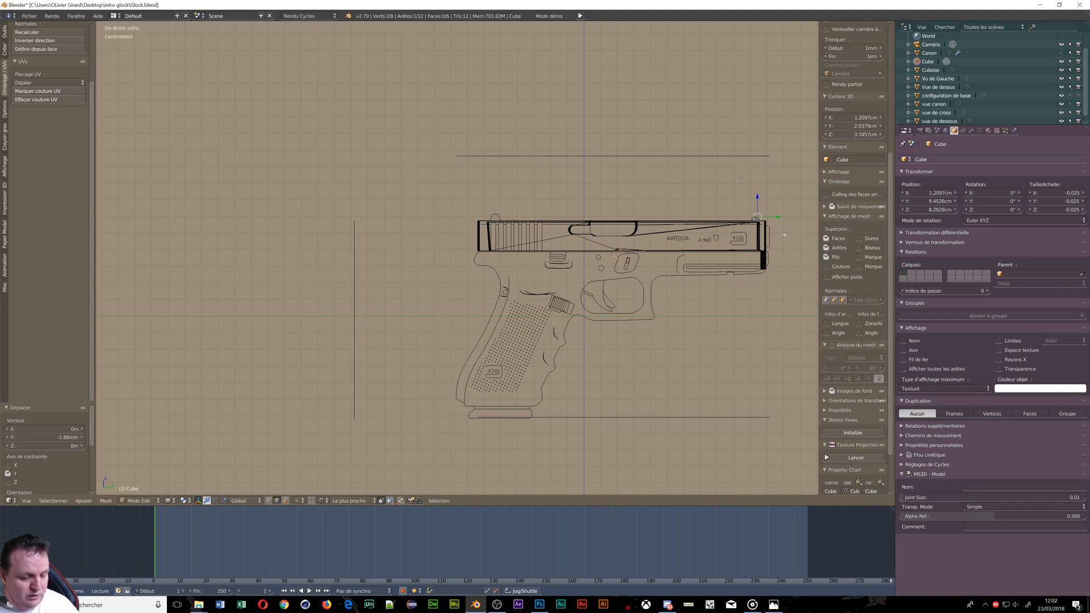
pyautogui.press('Tab')
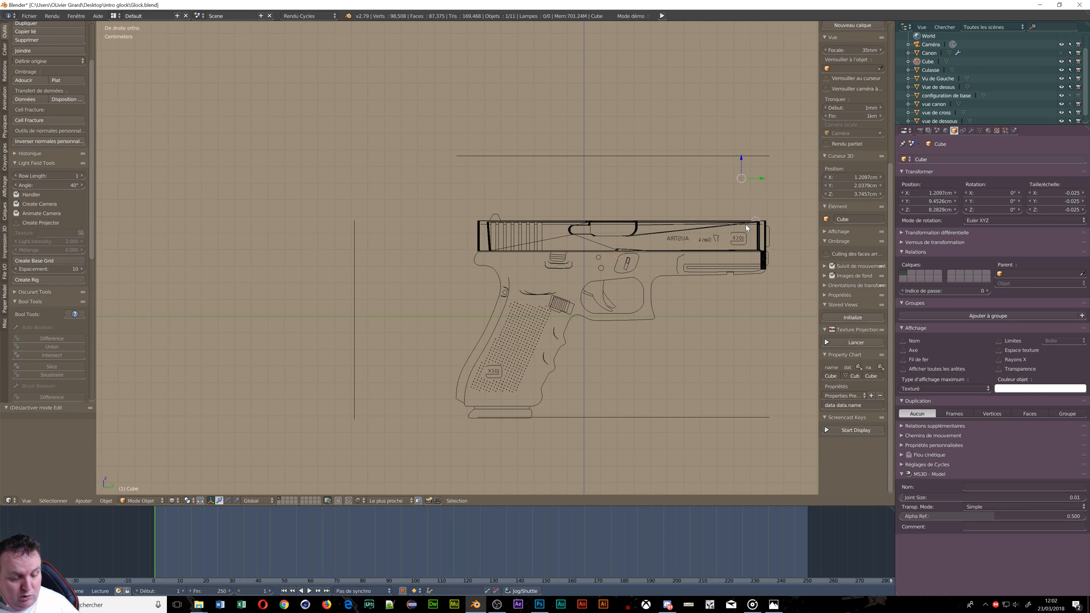
pyautogui.hotkey('shift', 'd')
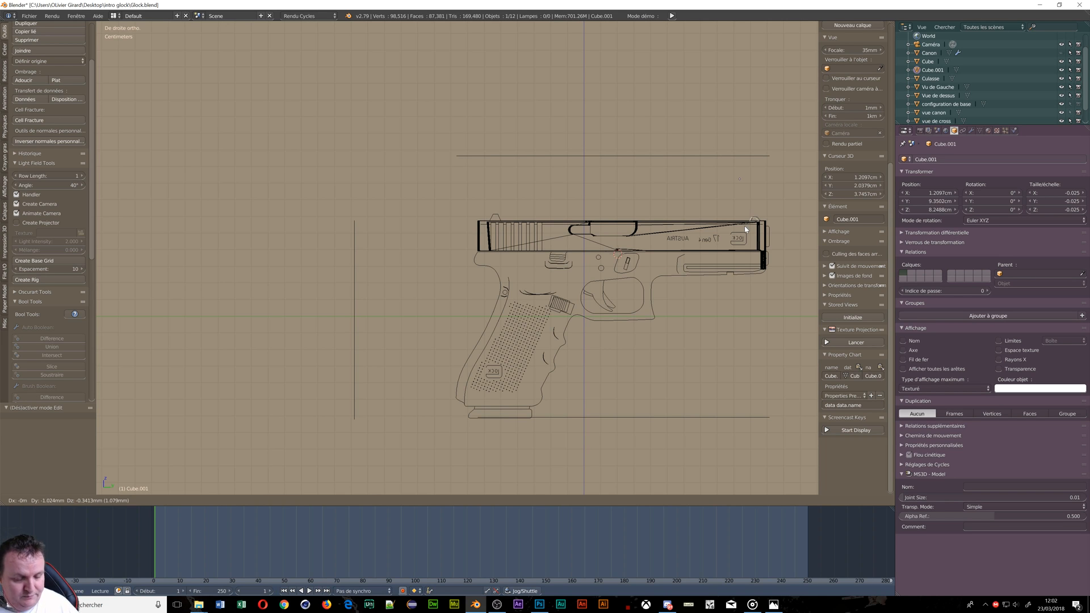
pyautogui.press('y')
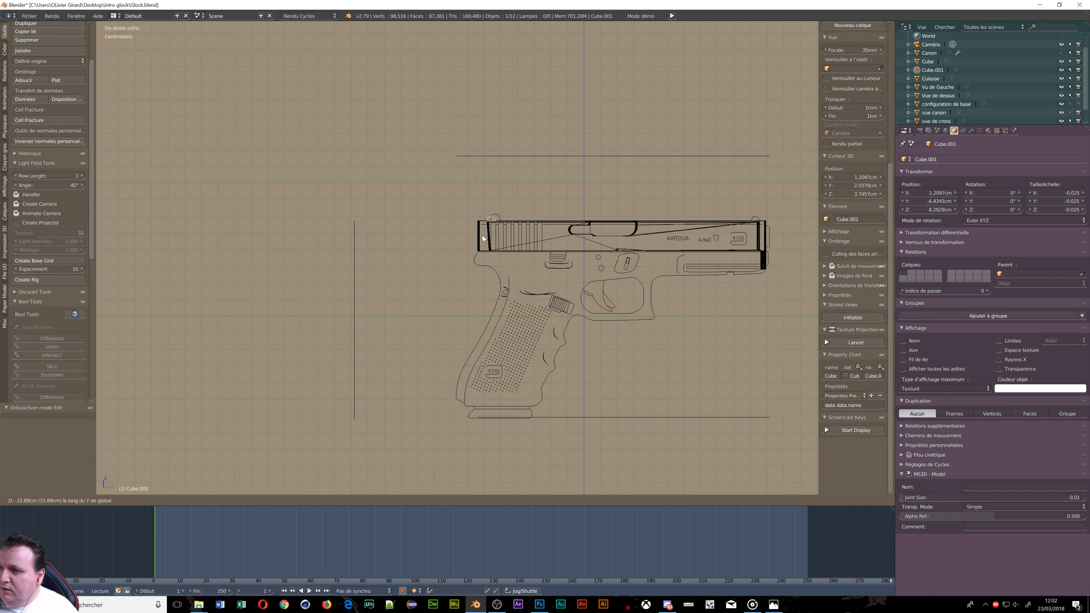
pyautogui.click(486, 239)
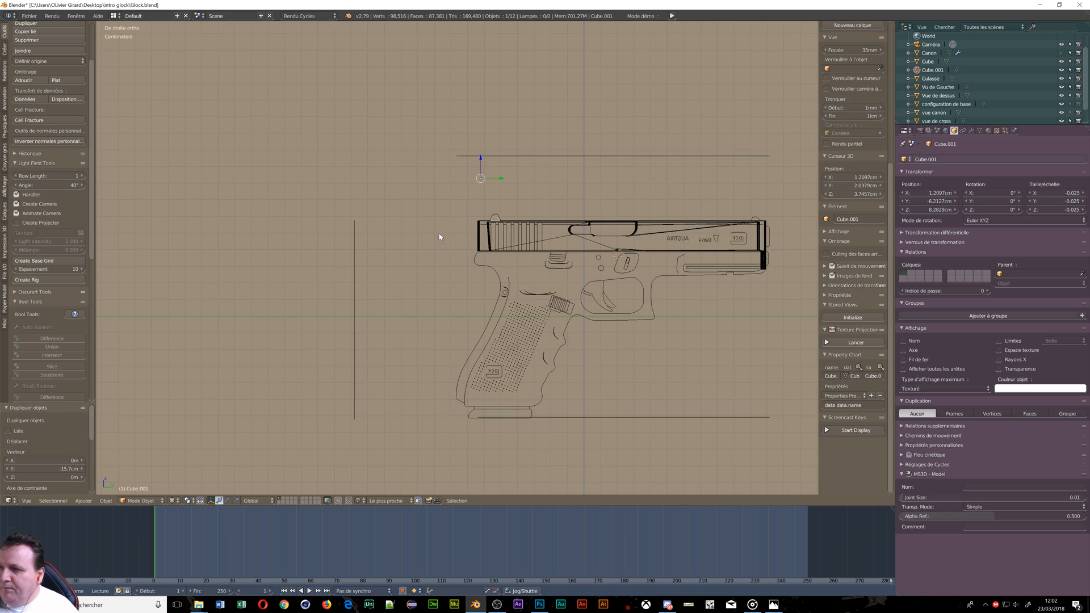
# Step: In Edit Mode, move the duplicate's lower front edge about 0.52 mm forward along Y to the front of the rear sight outline
pyautogui.moveTo(439, 236); pyautogui.dragTo(516, 275, button='middle')
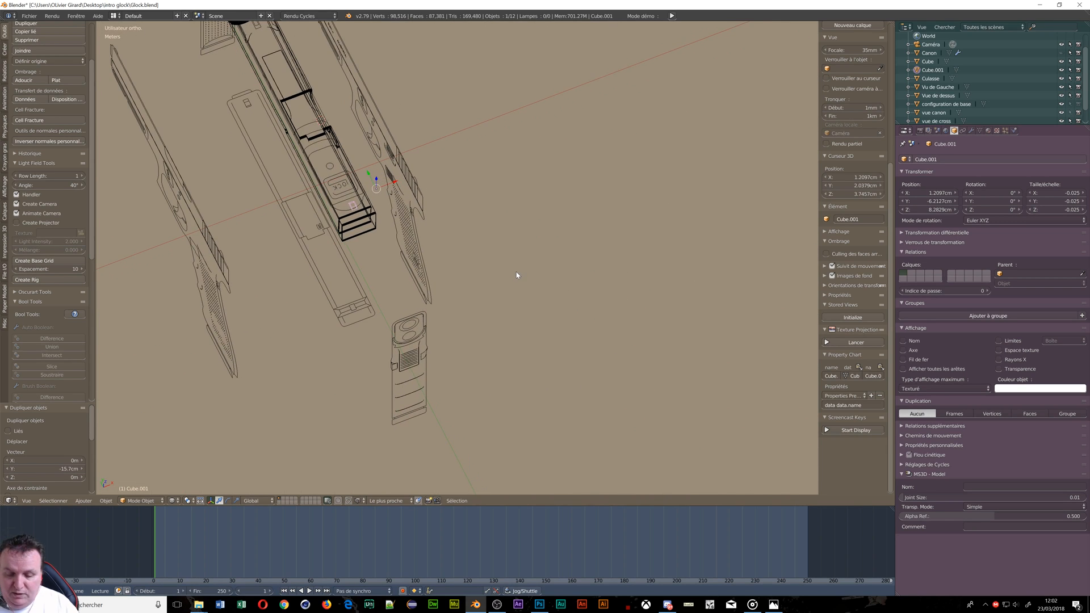
pyautogui.press('KP_7')
pyautogui.scroll(10, 408, 226)
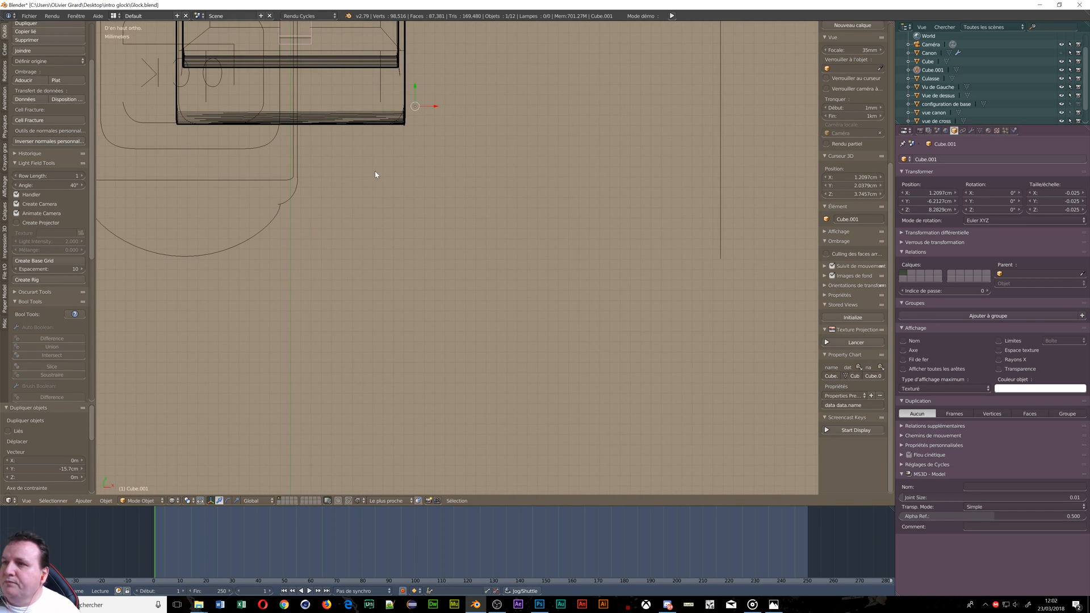
pyautogui.keyDown('shift'); pyautogui.moveTo(267, 103); pyautogui.dragTo(402, 324, button='middle'); pyautogui.keyUp('shift')
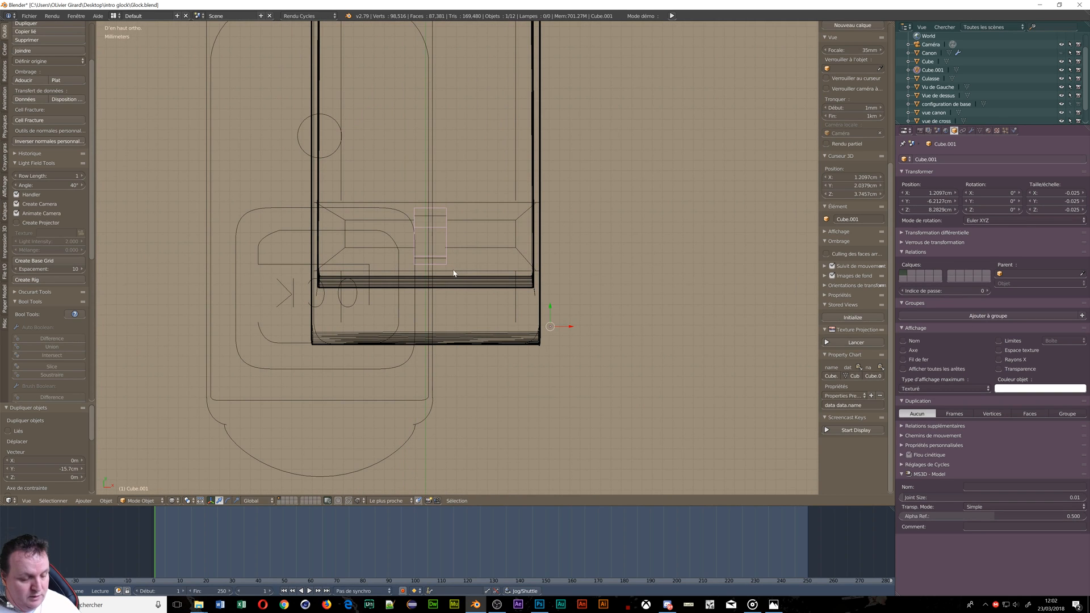
pyautogui.press('Tab')
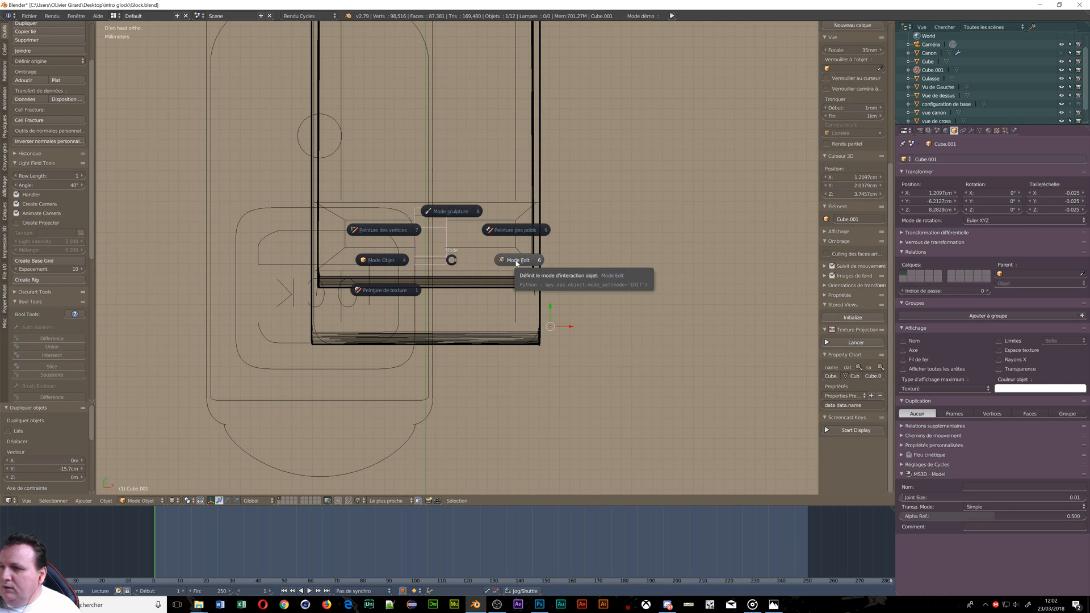
pyautogui.click(517, 261)
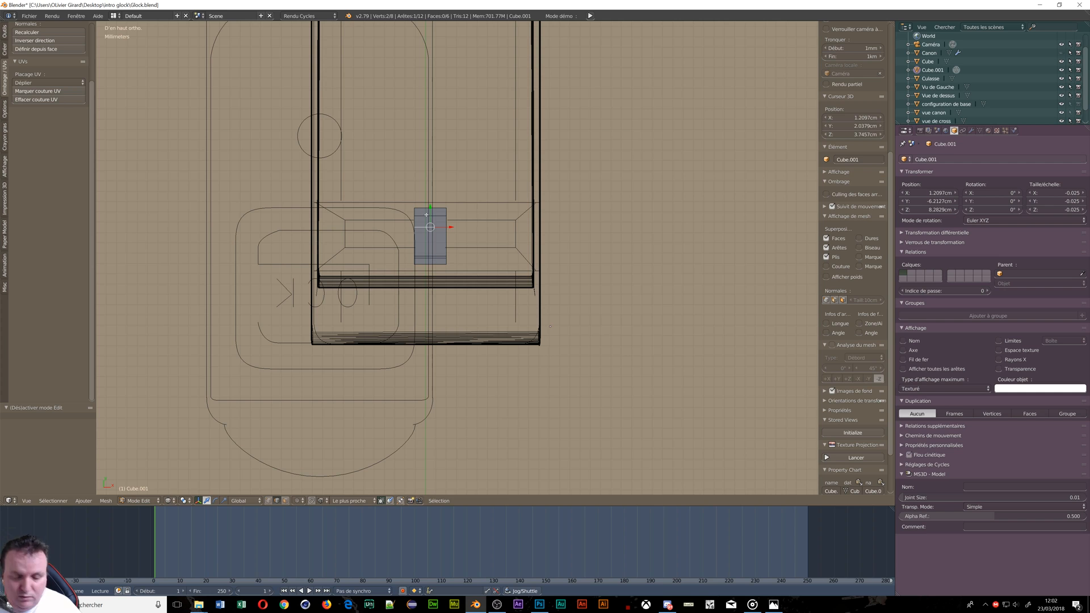
pyautogui.rightClick(429, 209)
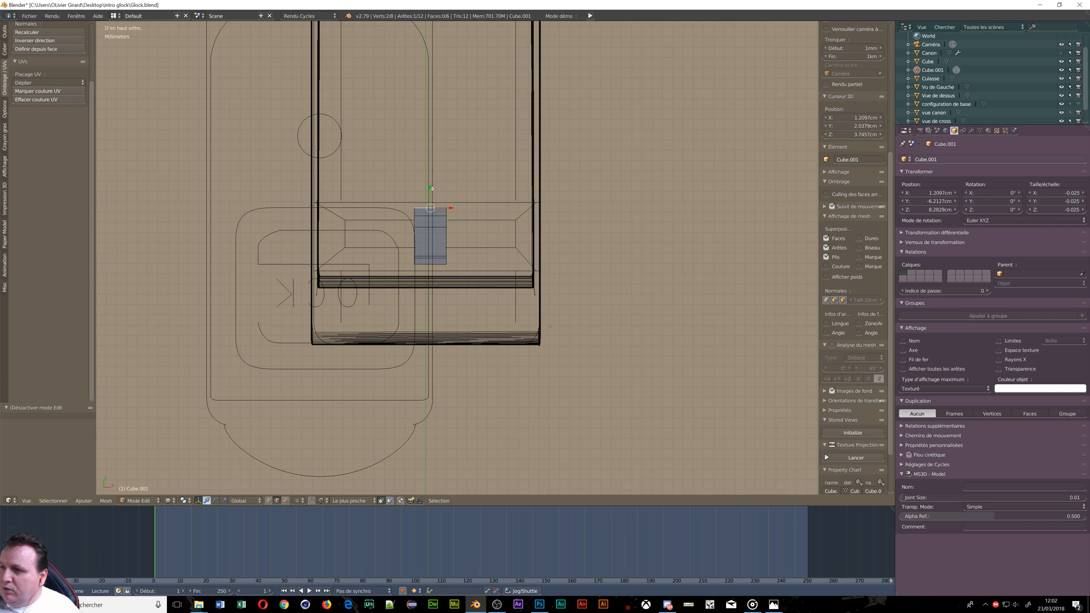
pyautogui.moveTo(432, 188); pyautogui.dragTo(433, 183)
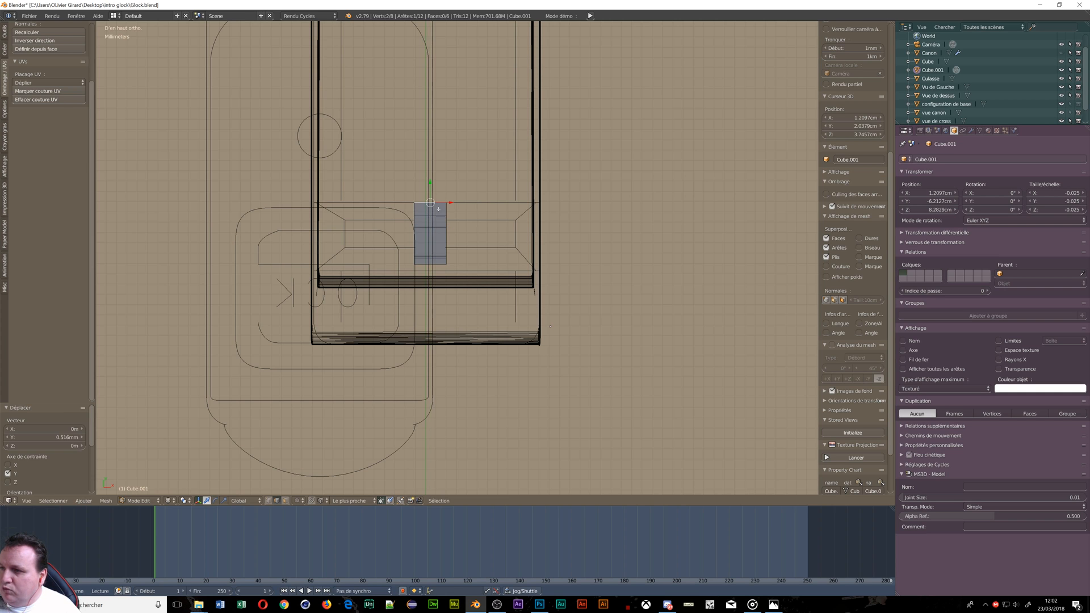
# Step: Move the rear sight block's lower rear edge about 0.62 mm back along Y to the rear of the sight outline
pyautogui.rightClick(430, 264)
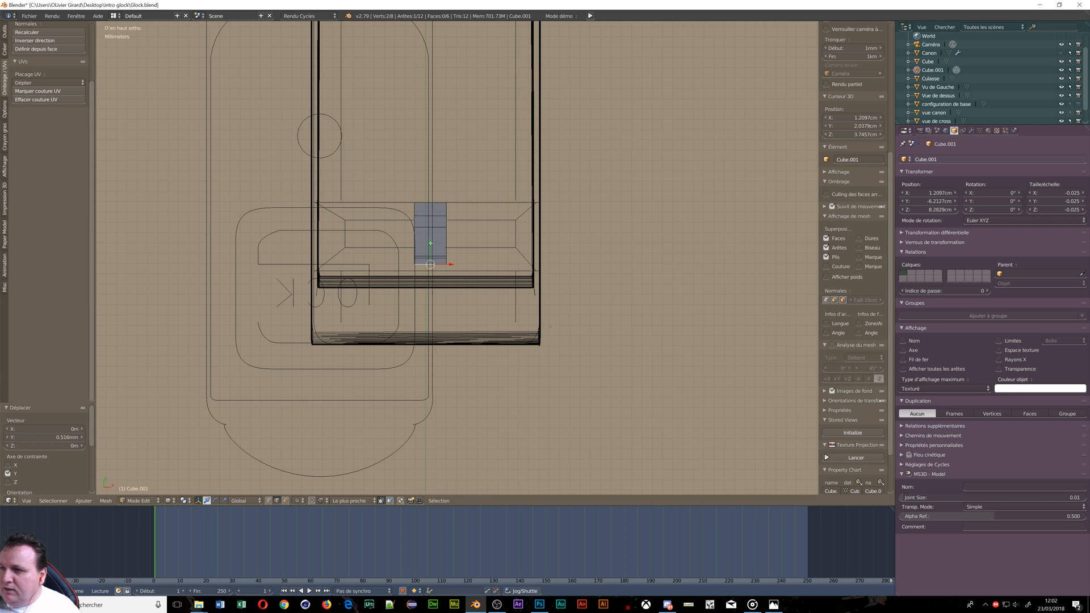
pyautogui.press('g')
pyautogui.press('y')
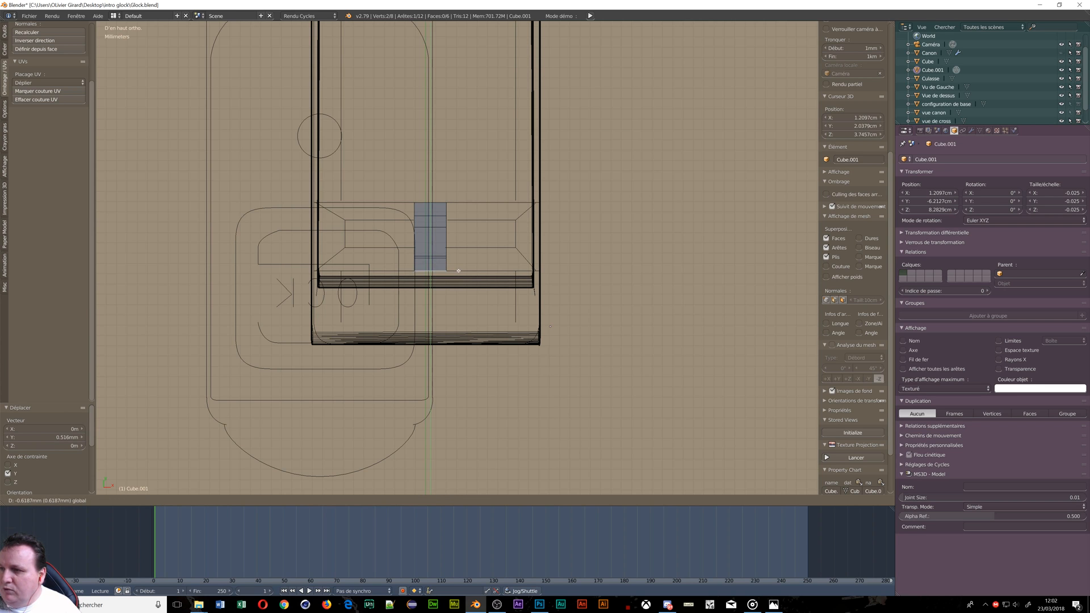
pyautogui.click(465, 269)
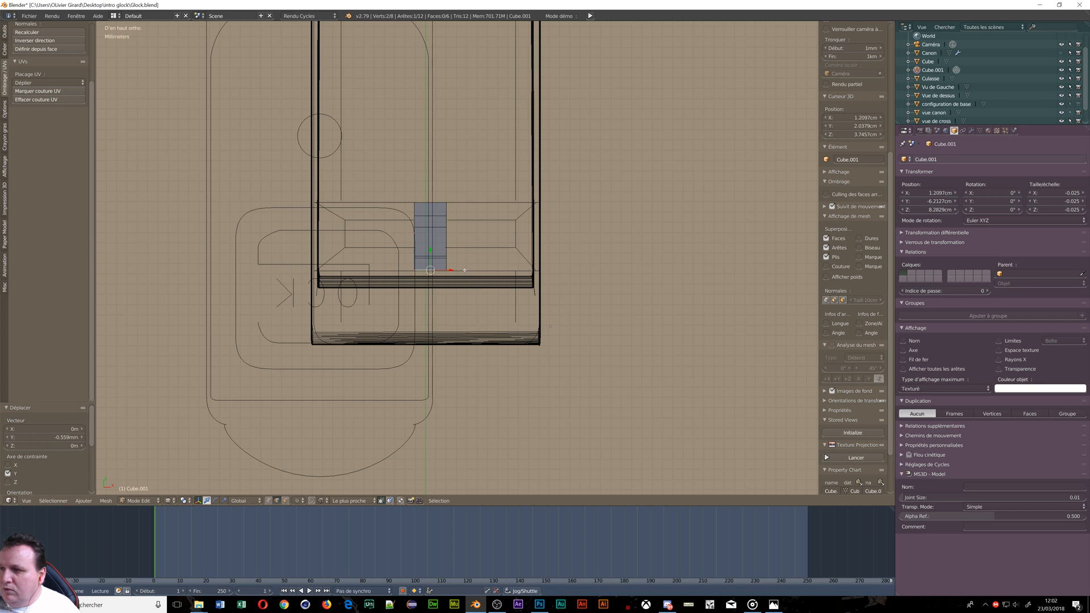
pyautogui.press('g')
pyautogui.press('y')
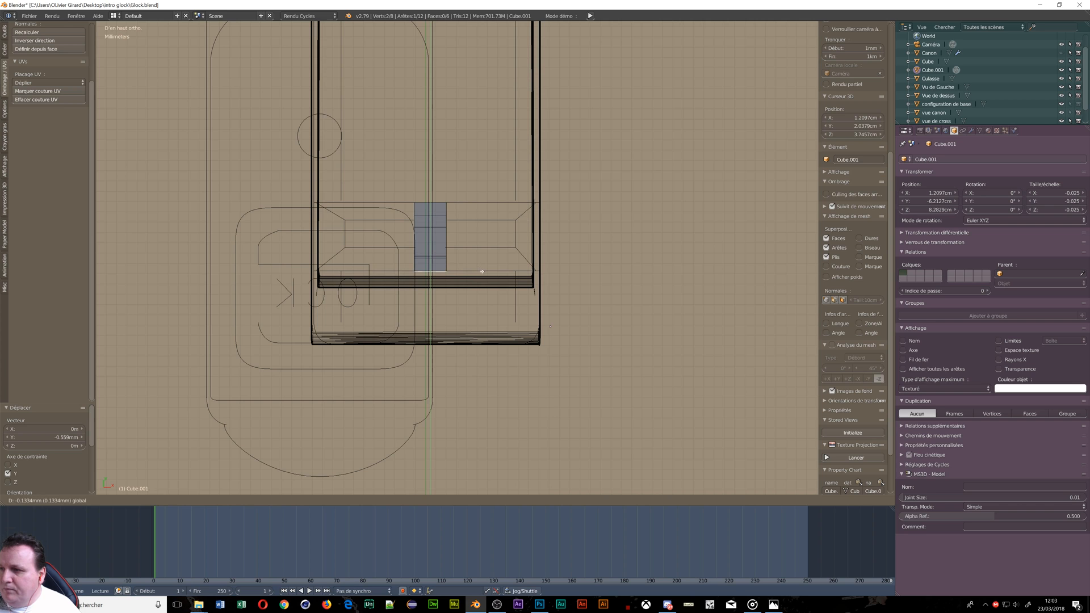
pyautogui.click(484, 271)
# Step: Select all edges of the block's +X side face and move it 8.3 mm outward along X to the slide's inner outline
pyautogui.scroll(4, 469, 252)
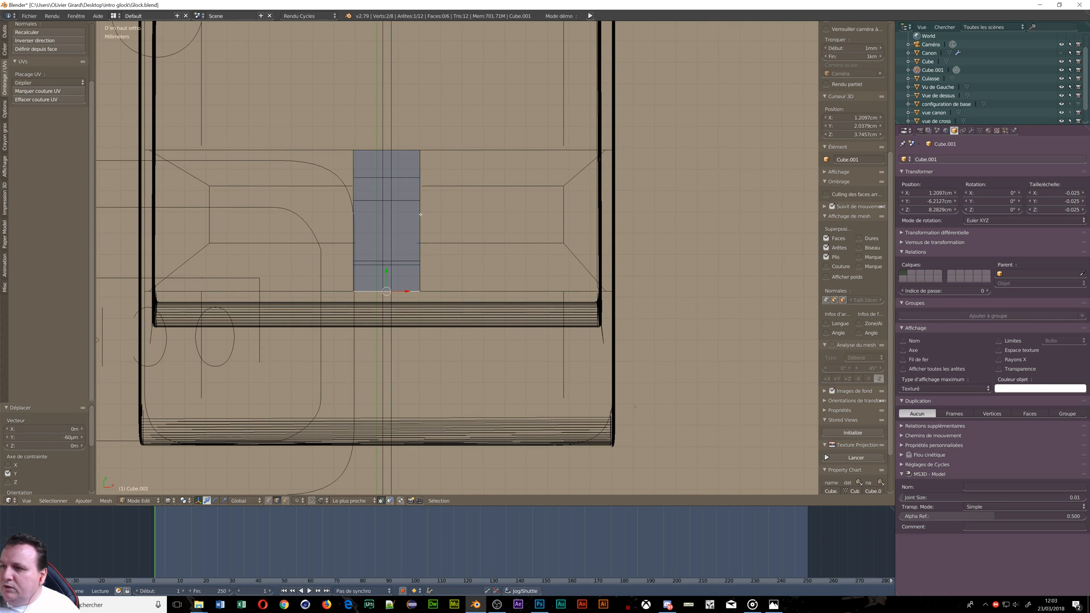
pyautogui.rightClick(420, 215)
pyautogui.keyDown('shift'); pyautogui.rightClick(418, 279); pyautogui.keyUp('shift')
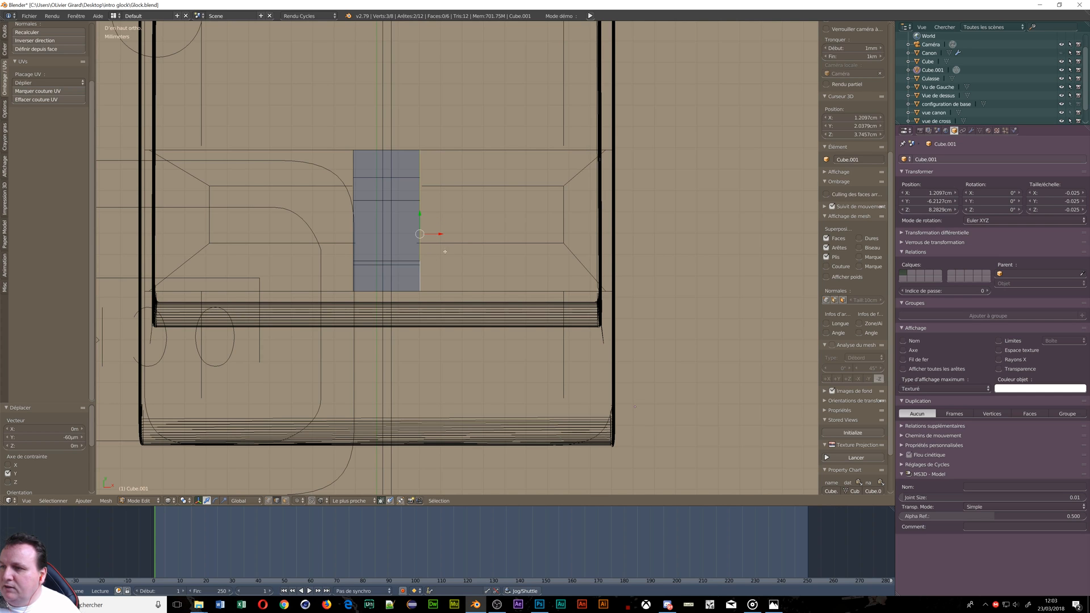
pyautogui.moveTo(445, 251); pyautogui.dragTo(494, 180, button='middle')
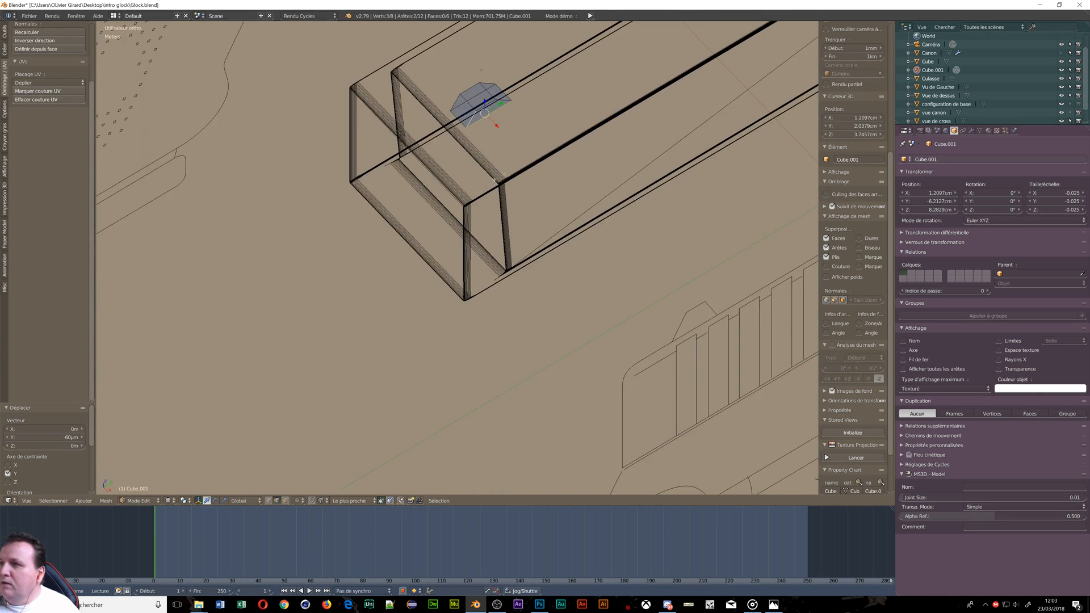
pyautogui.scroll(2, 495, 180)
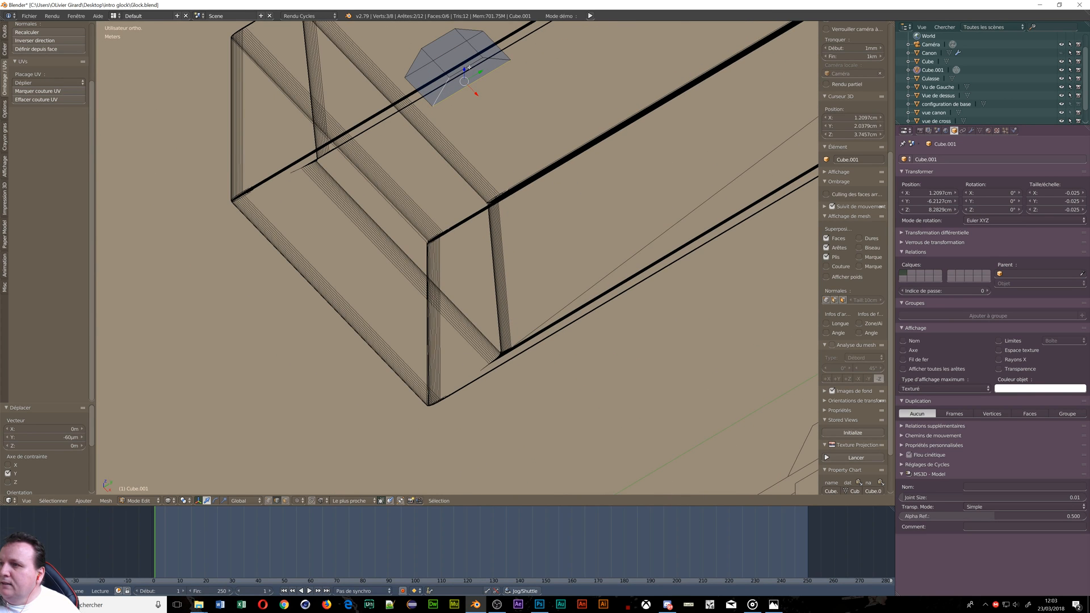
pyautogui.keyDown('shift'); pyautogui.rightClick(468, 67); pyautogui.keyUp('shift')
pyautogui.keyDown('shift'); pyautogui.rightClick(495, 59); pyautogui.keyUp('shift')
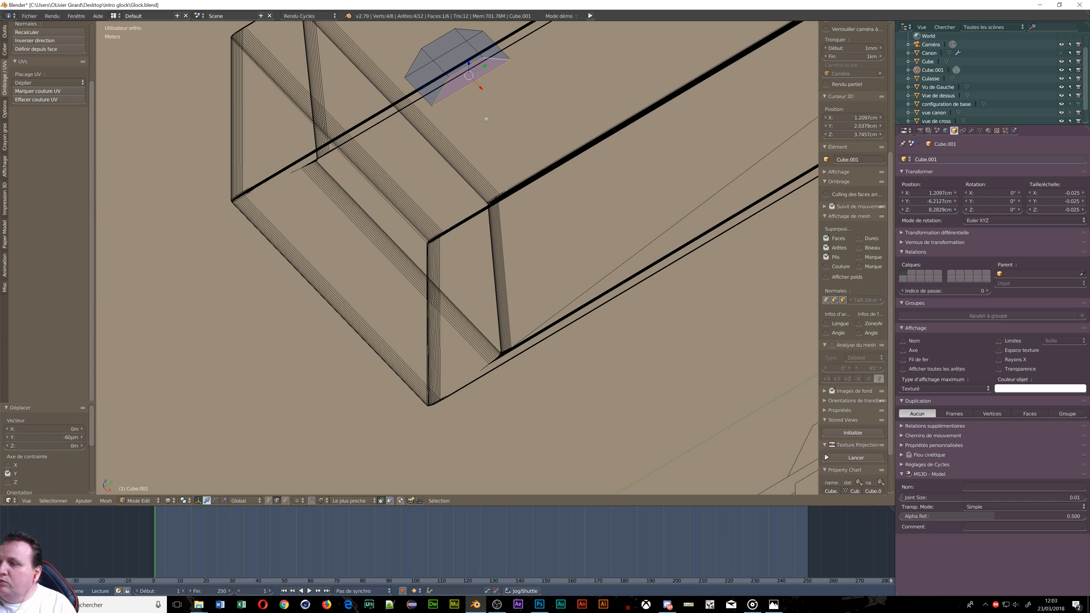
pyautogui.press('KP_7')
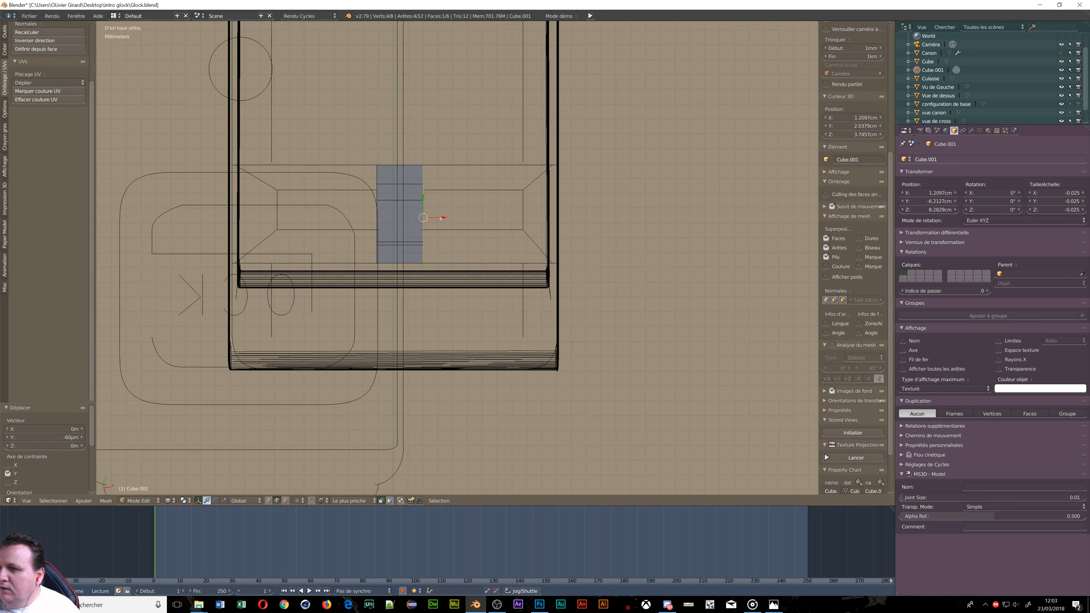
pyautogui.moveTo(444, 218); pyautogui.dragTo(546, 214)
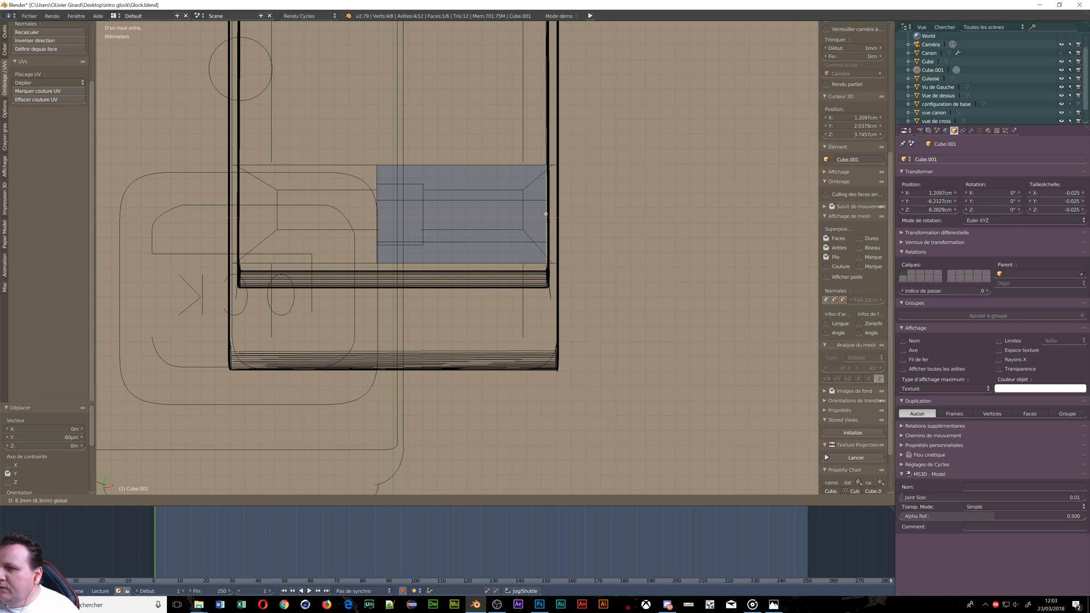
# Step: Select the edges of the block's opposite side face and move it about 5.28 mm outward along negative X
pyautogui.moveTo(547, 214); pyautogui.dragTo(429, 199, button='middle')
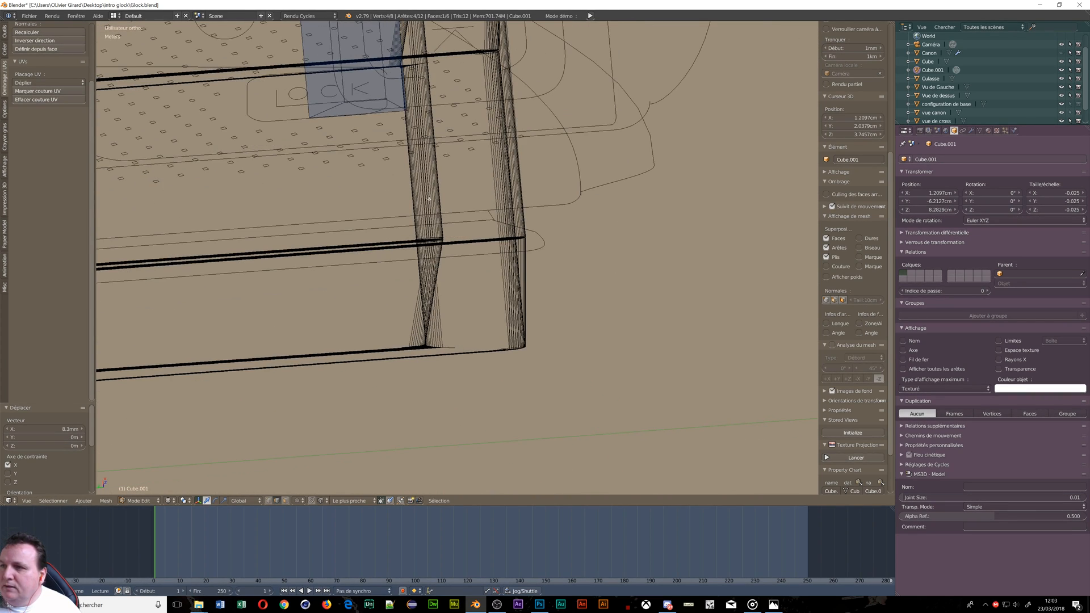
pyautogui.rightClick(388, 113)
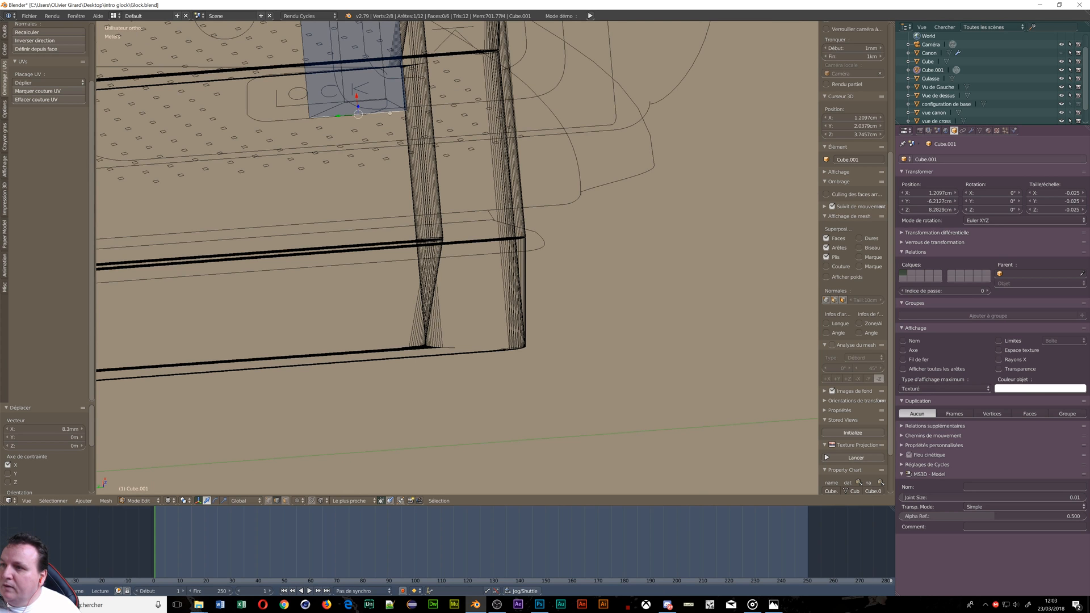
pyautogui.rightClick(398, 105)
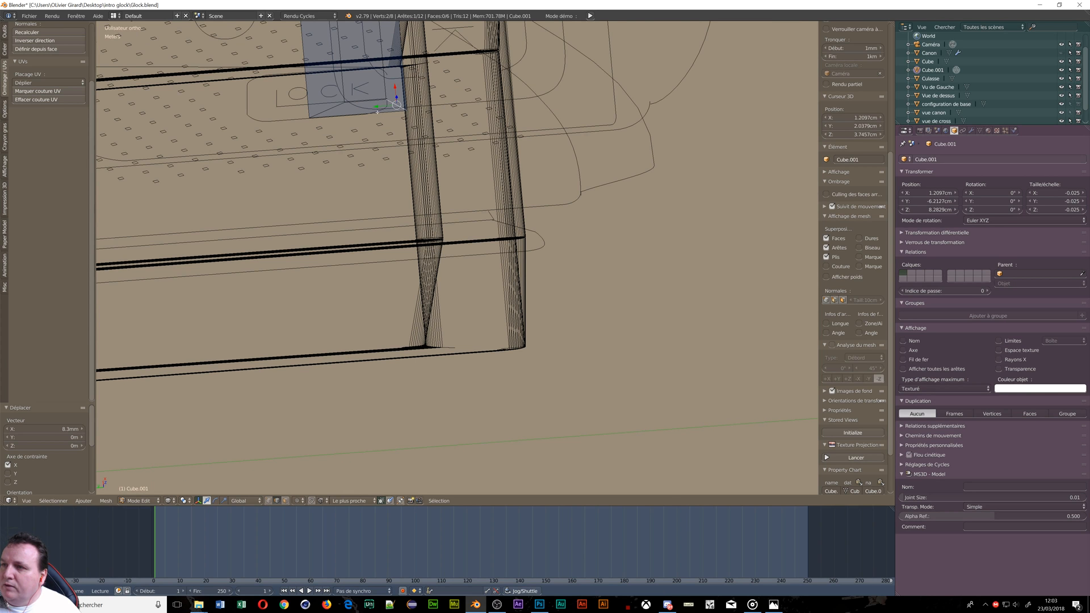
pyautogui.moveTo(386, 109); pyautogui.dragTo(419, 134, button='middle')
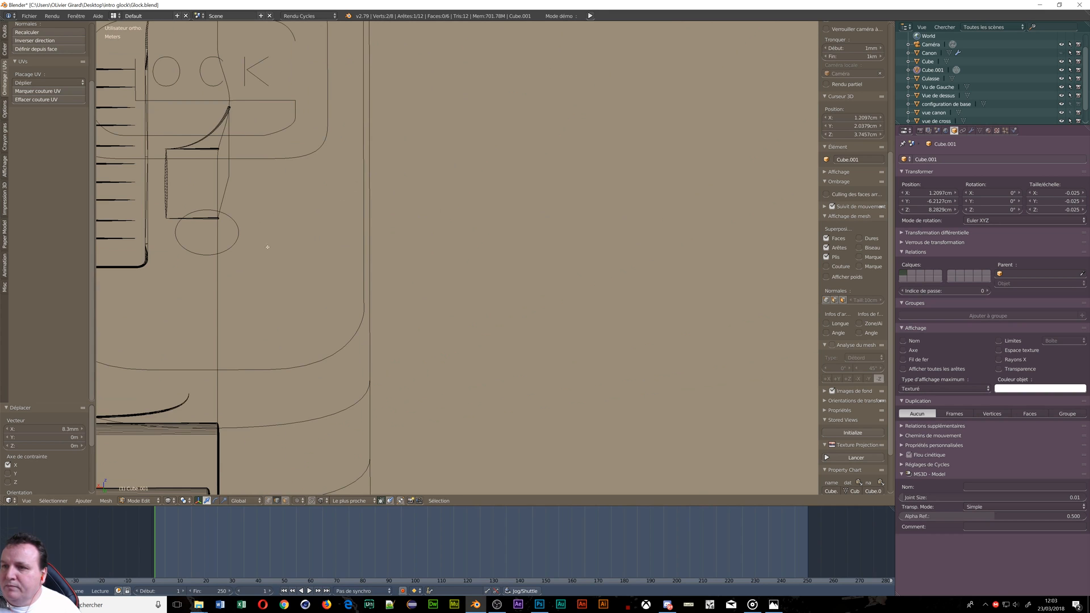
pyautogui.scroll(-9, 263, 266)
pyautogui.moveTo(262, 284); pyautogui.dragTo(296, 266, button='middle')
pyautogui.scroll(10, 329, 295)
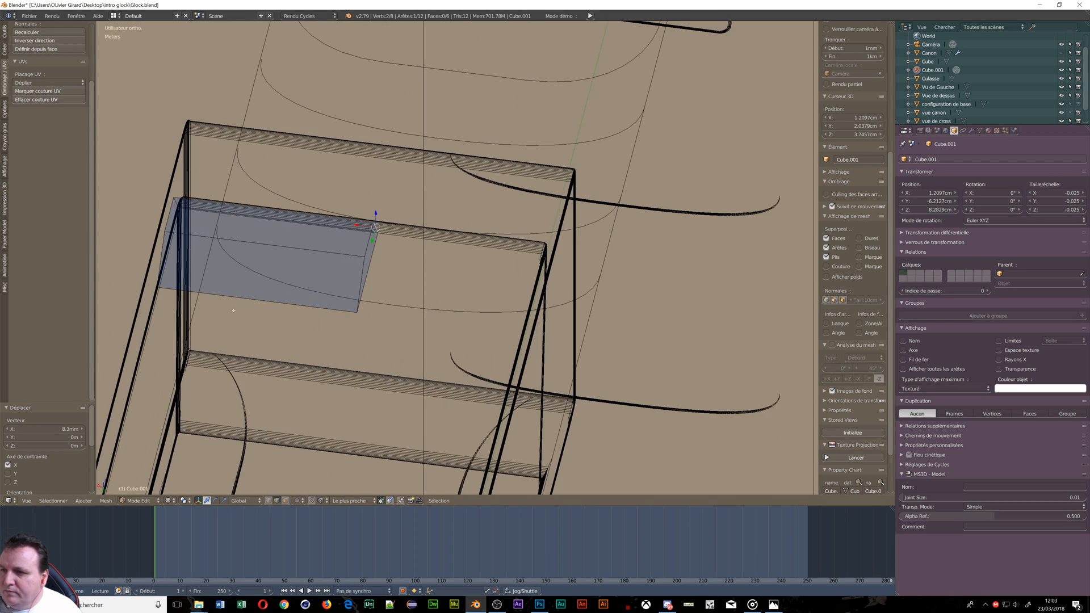
pyautogui.keyDown('shift'); pyautogui.rightClick(488, 156); pyautogui.keyUp('shift')
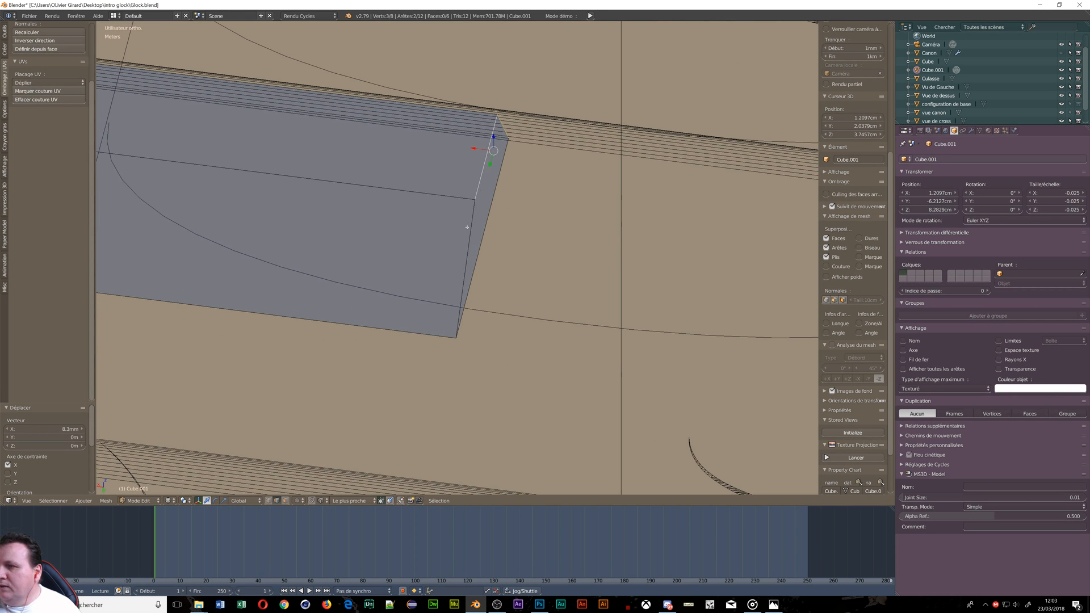
pyautogui.keyDown('shift'); pyautogui.rightClick(493, 241); pyautogui.keyUp('shift')
pyautogui.keyDown('shift'); pyautogui.rightClick(493, 241); pyautogui.keyUp('shift')
pyautogui.moveTo(493, 241); pyautogui.dragTo(478, 203, button='middle')
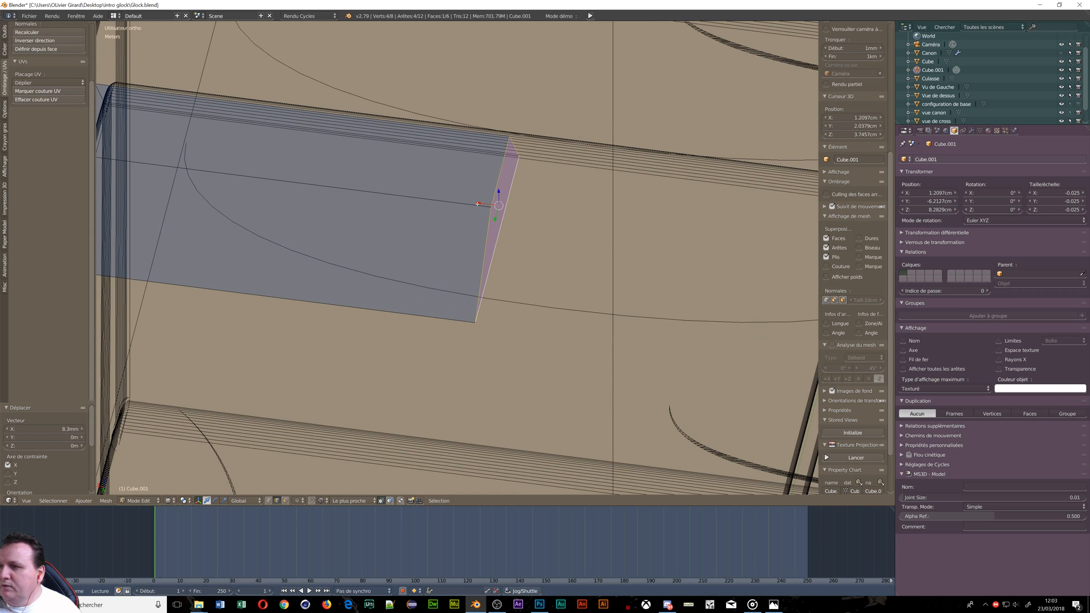
pyautogui.moveTo(477, 203); pyautogui.dragTo(679, 227)
# Step: From the top view, move the same side face about 4.49 mm further along negative X to the slide's outer edge
pyautogui.scroll(-8, 678, 238)
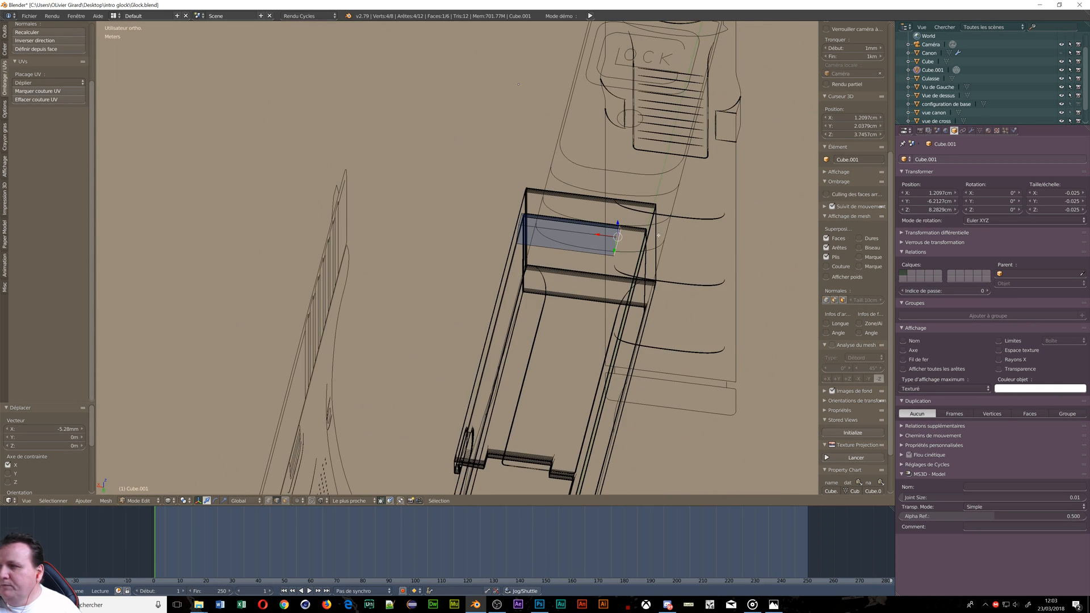
pyautogui.scroll(3, 674, 259)
pyautogui.scroll(3, 674, 259)
pyautogui.press('KP_7')
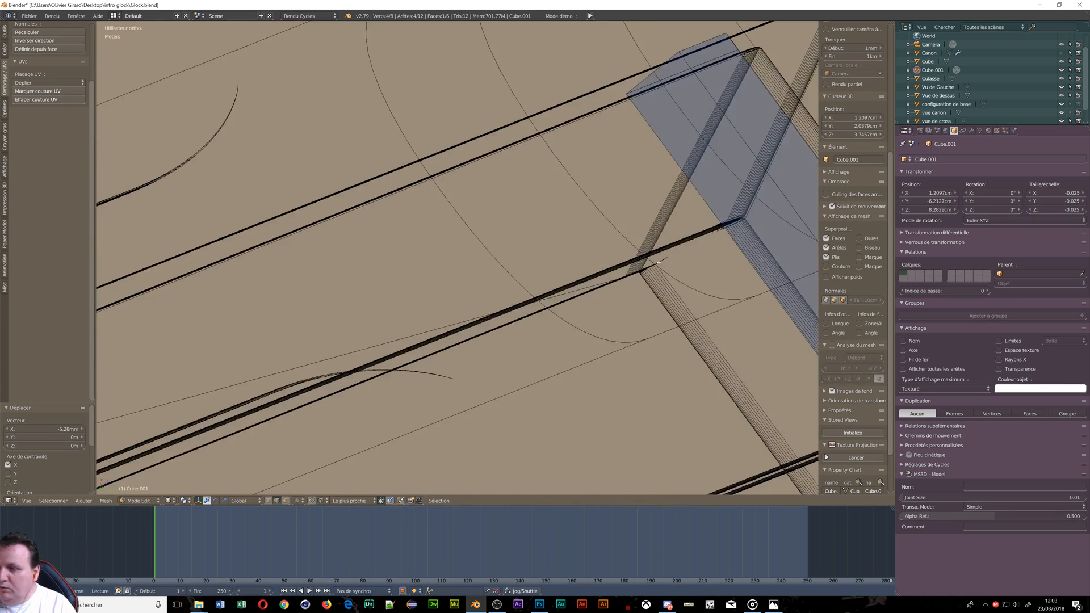
pyautogui.scroll(-4, 625, 273)
pyautogui.keyDown('shift'); pyautogui.moveTo(582, 353); pyautogui.dragTo(558, 219, button='middle'); pyautogui.keyUp('shift')
pyautogui.scroll(9, 557, 219)
pyautogui.keyDown('shift'); pyautogui.moveTo(553, 256); pyautogui.dragTo(576, 136, button='middle'); pyautogui.keyUp('shift')
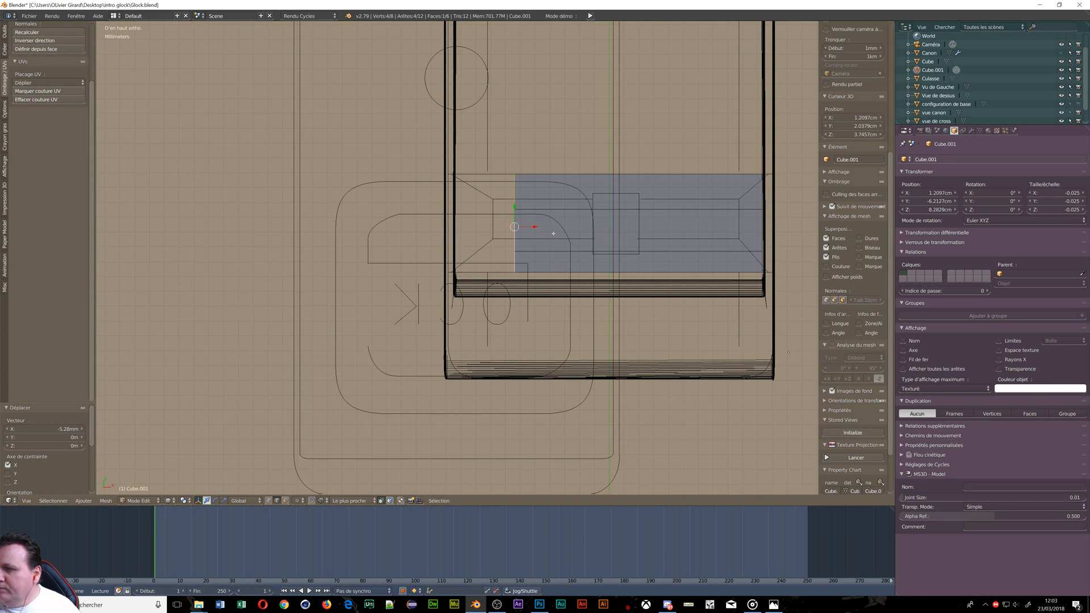
pyautogui.moveTo(533, 227); pyautogui.dragTo(449, 227)
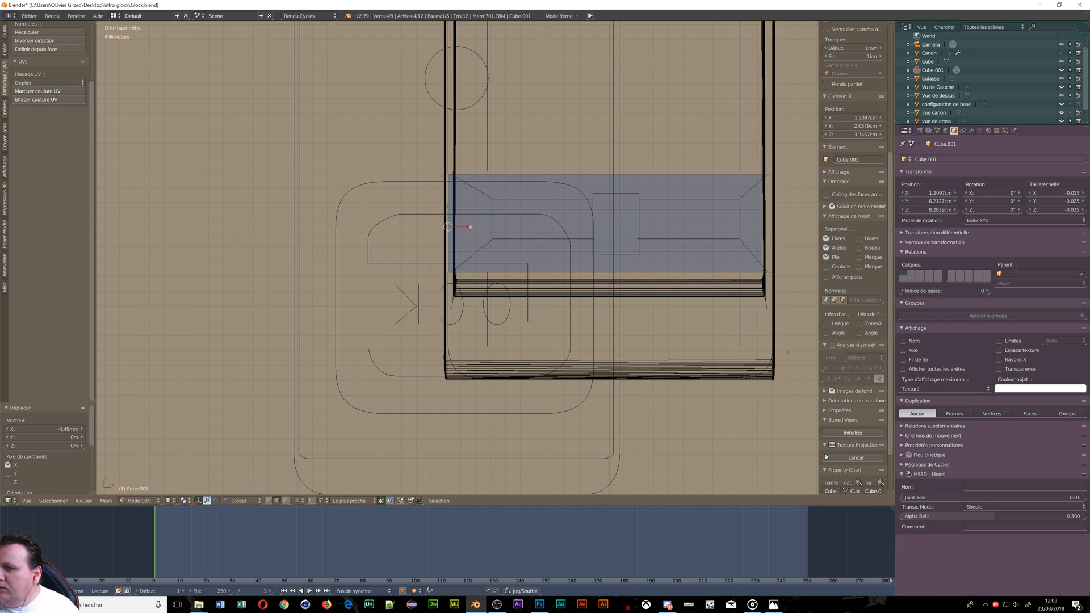
# Step: Move the side face about 0.53 mm back inward along X to align it with the slide's inner outline
pyautogui.scroll(-1, 521, 220)
pyautogui.moveTo(543, 333); pyautogui.dragTo(447, 80, button='middle')
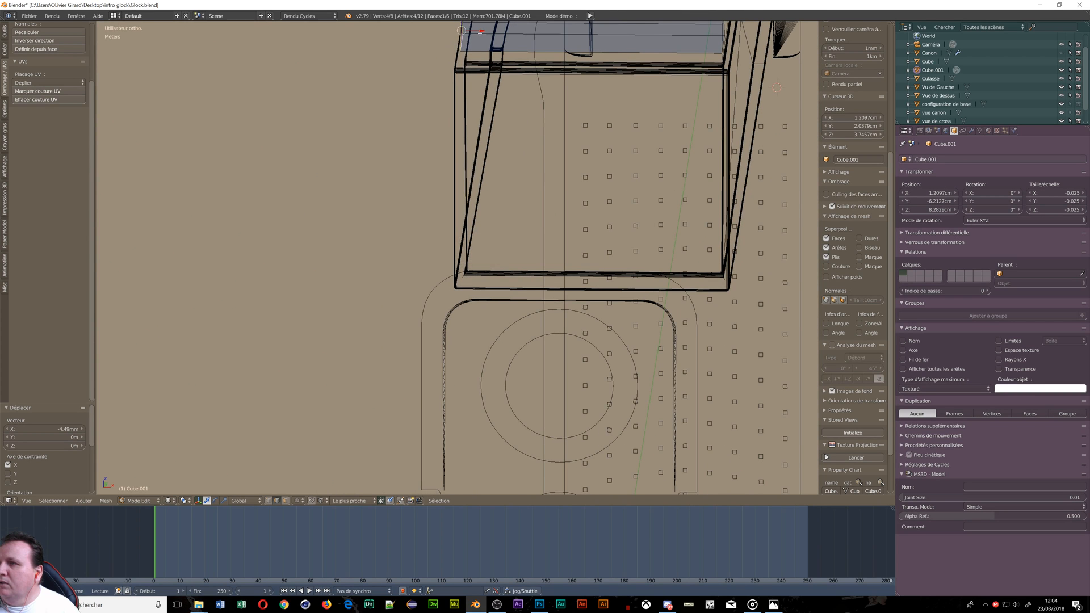
pyautogui.press('g')
pyautogui.press('x')
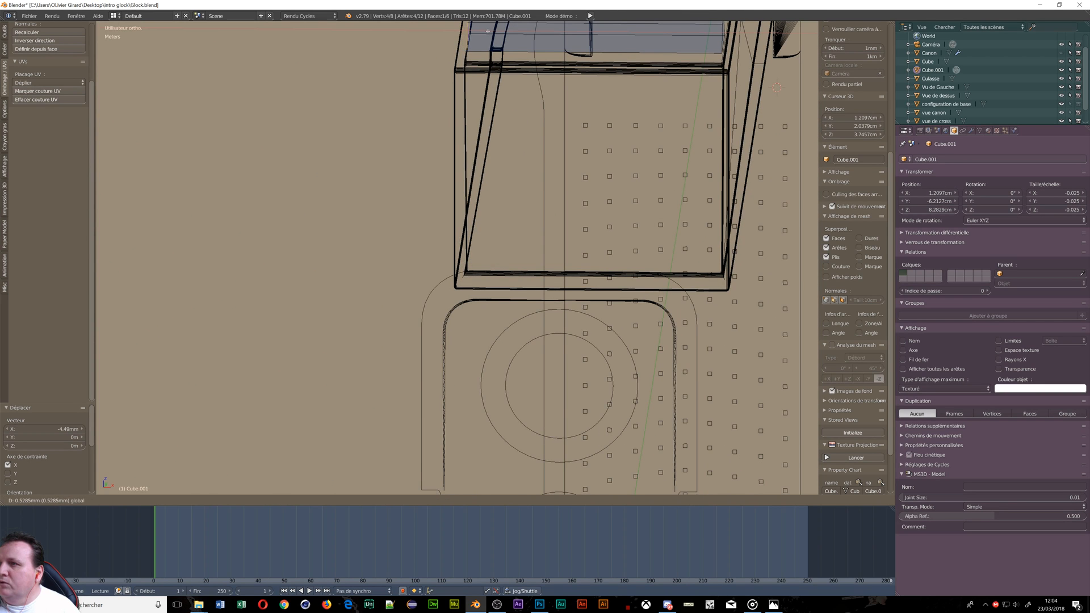
pyautogui.click(488, 31)
# Step: Select the block's upper front edge and, in the right side view, raise it about 1.84 mm along Z to the sight outline's top
pyautogui.scroll(-3, 548, 64)
pyautogui.moveTo(534, 335); pyautogui.dragTo(543, 136, button='middle')
pyautogui.press('KP_7')
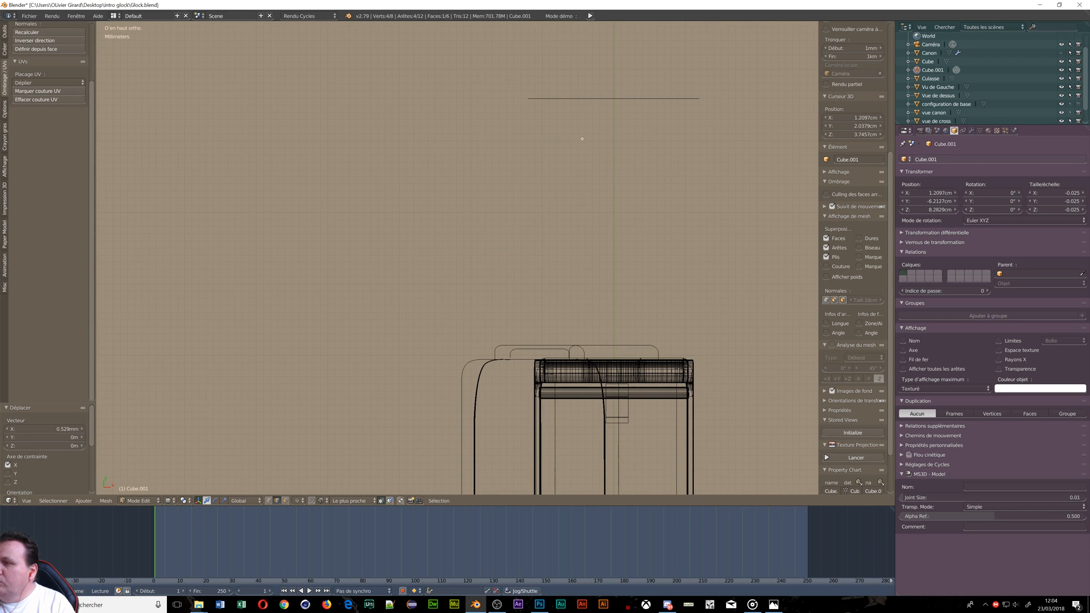
pyautogui.scroll(-14, 569, 236)
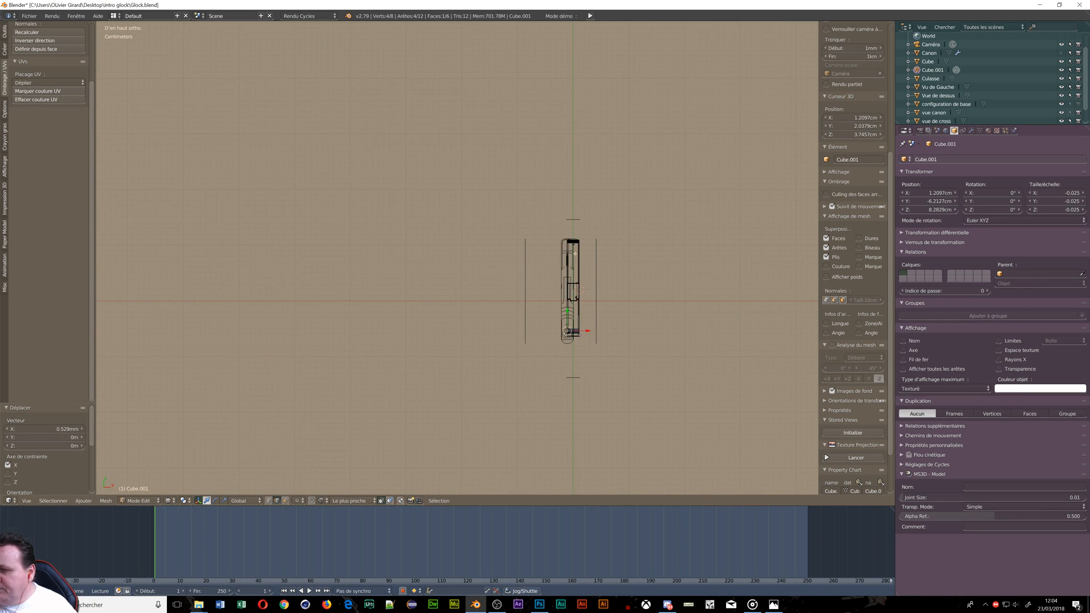
pyautogui.scroll(6, 581, 353)
pyautogui.scroll(8, 570, 327)
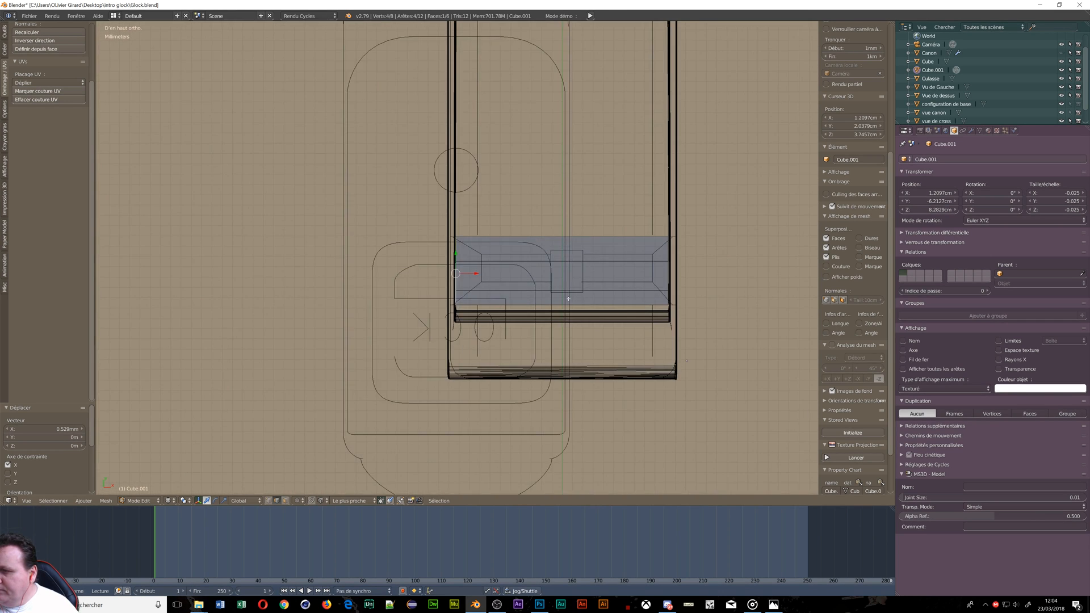
pyautogui.scroll(-4, 552, 278)
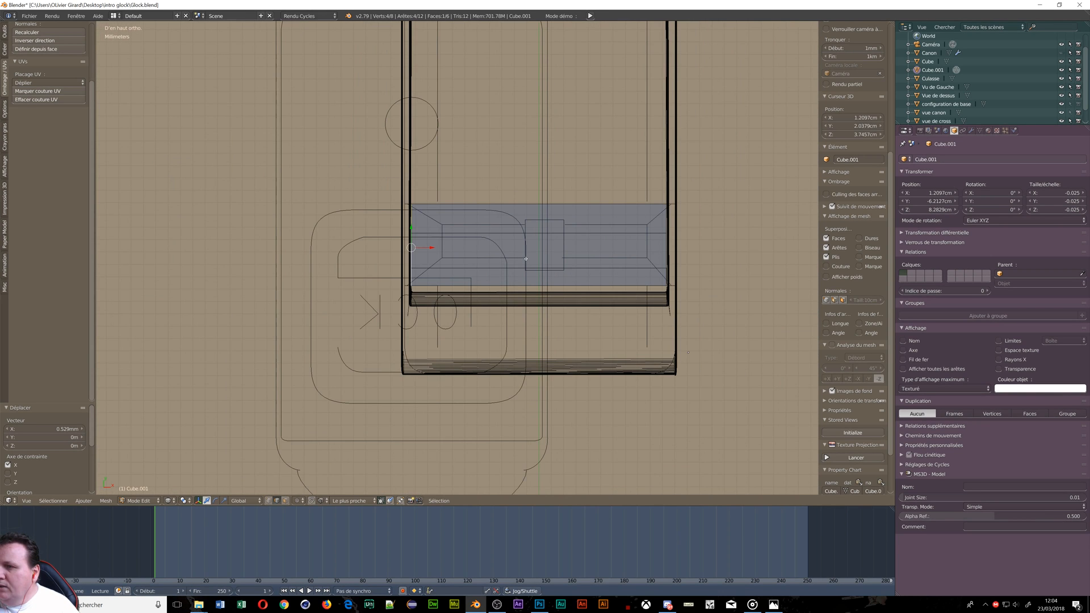
pyautogui.rightClick(503, 235)
pyautogui.press('KP_3')
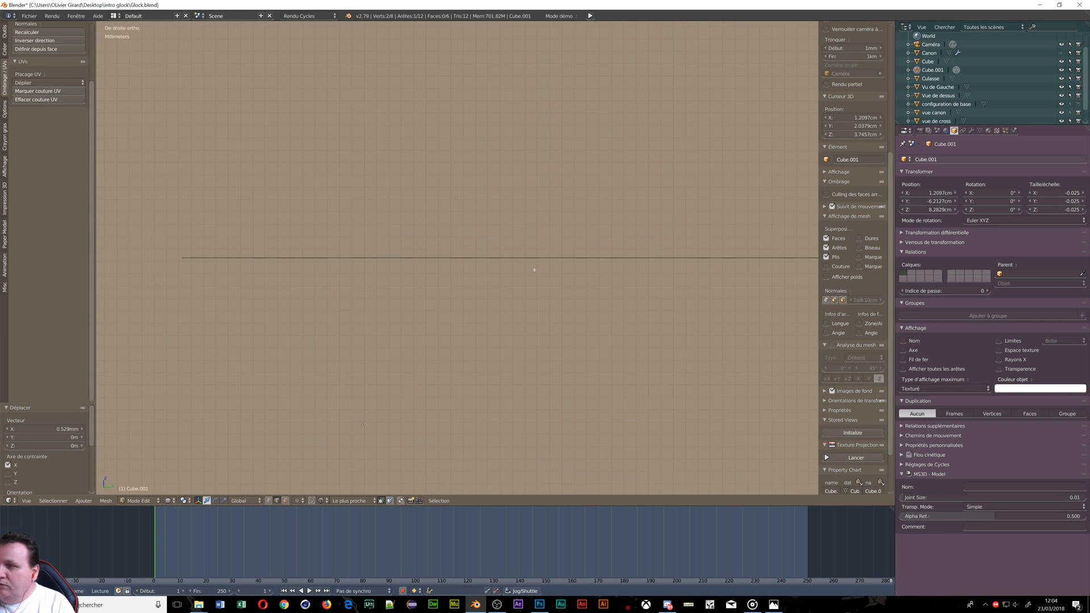
pyautogui.scroll(-10, 407, 268)
pyautogui.scroll(8, 461, 328)
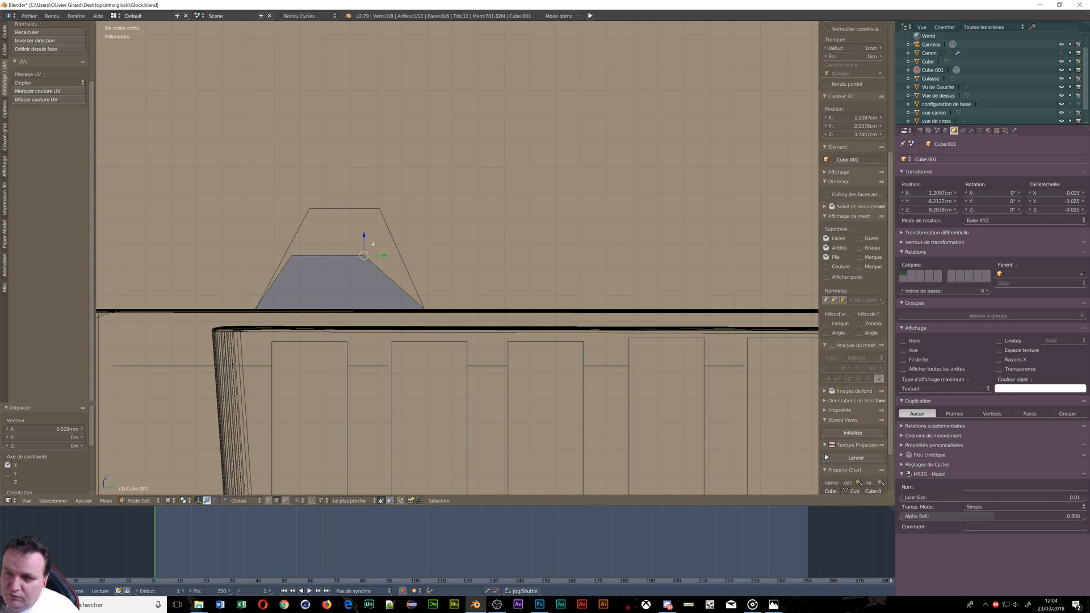
pyautogui.moveTo(364, 236); pyautogui.dragTo(363, 189)
# Step: In the top view, move the upper front edge about 0.69 mm forward along Y onto the inner outline of the sight
pyautogui.moveTo(419, 246); pyautogui.dragTo(426, 244, button='middle')
pyautogui.press('KP_7')
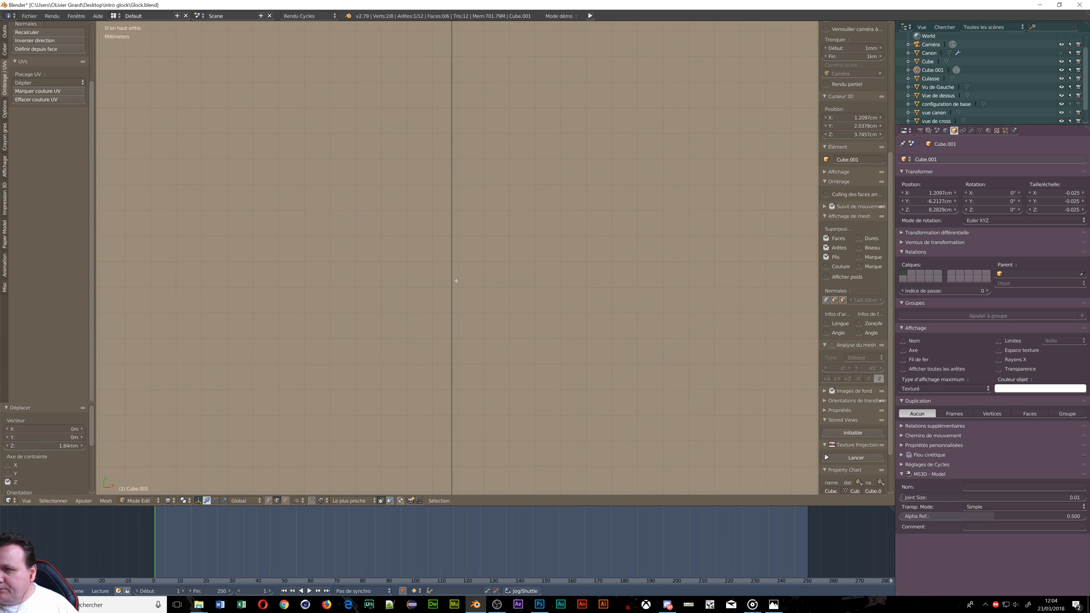
pyautogui.scroll(-5, 425, 283)
pyautogui.press('KP_Decimal')
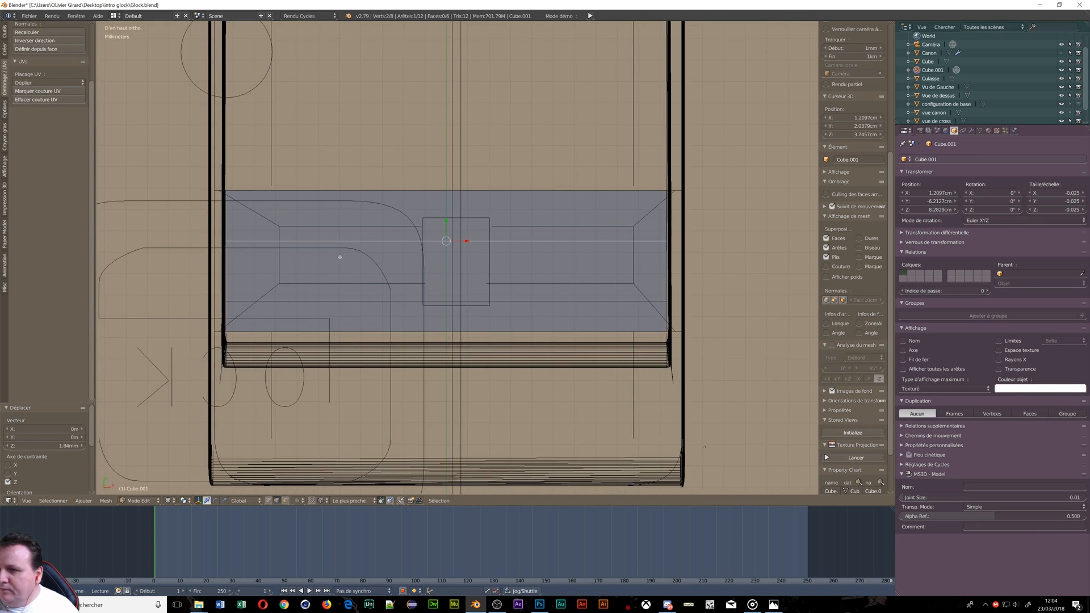
pyautogui.press('g')
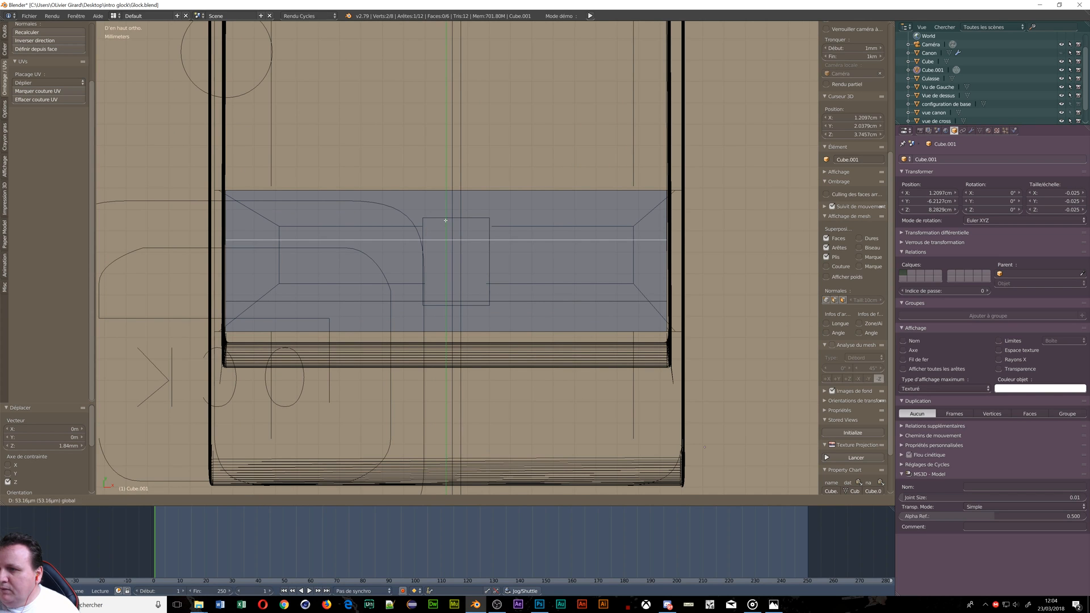
pyautogui.click(505, 225)
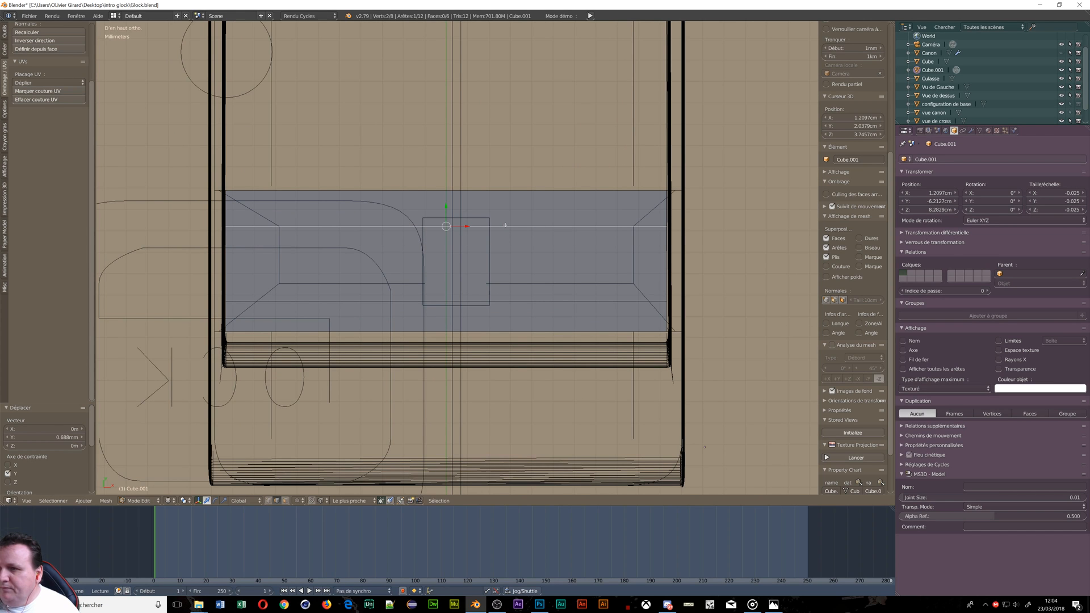
# Step: Select the block's rear upper edge and move it about 0.83 mm forward along Y onto the sight's inner outline
pyautogui.rightClick(535, 300)
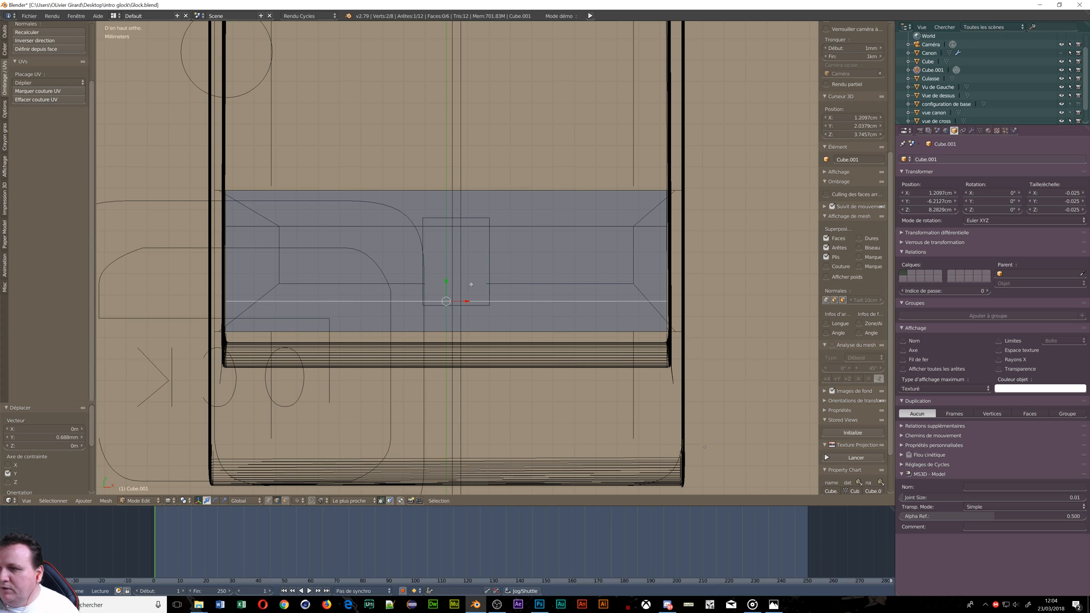
pyautogui.press('g')
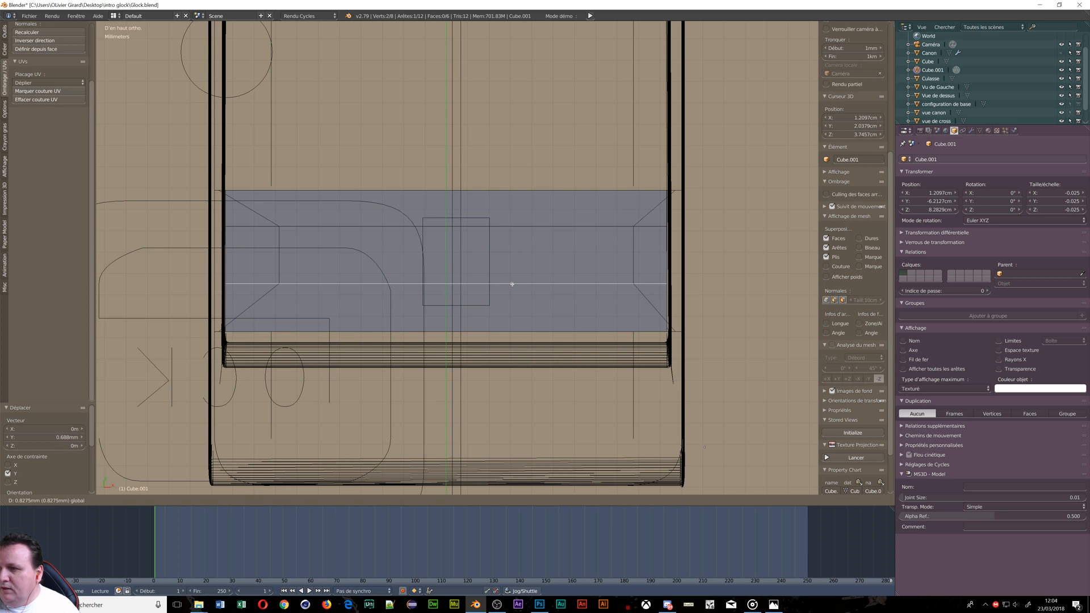
pyautogui.click(512, 285)
# Step: In the right side view, raise the rear upper edge about 1.84 mm along Z to the top of the sight outline
pyautogui.press('KP_3')
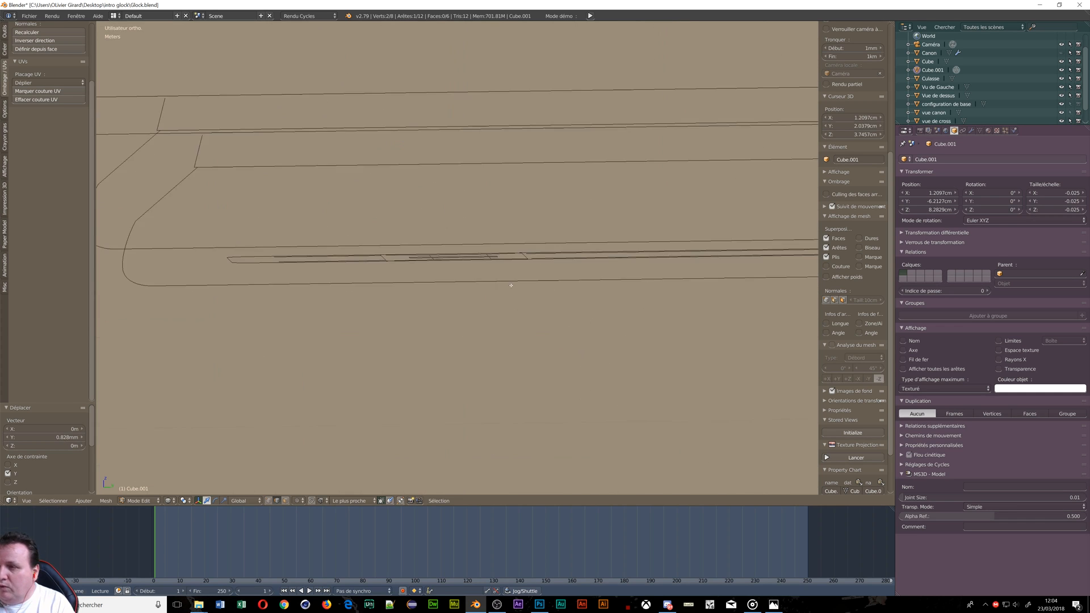
pyautogui.scroll(-6, 399, 245)
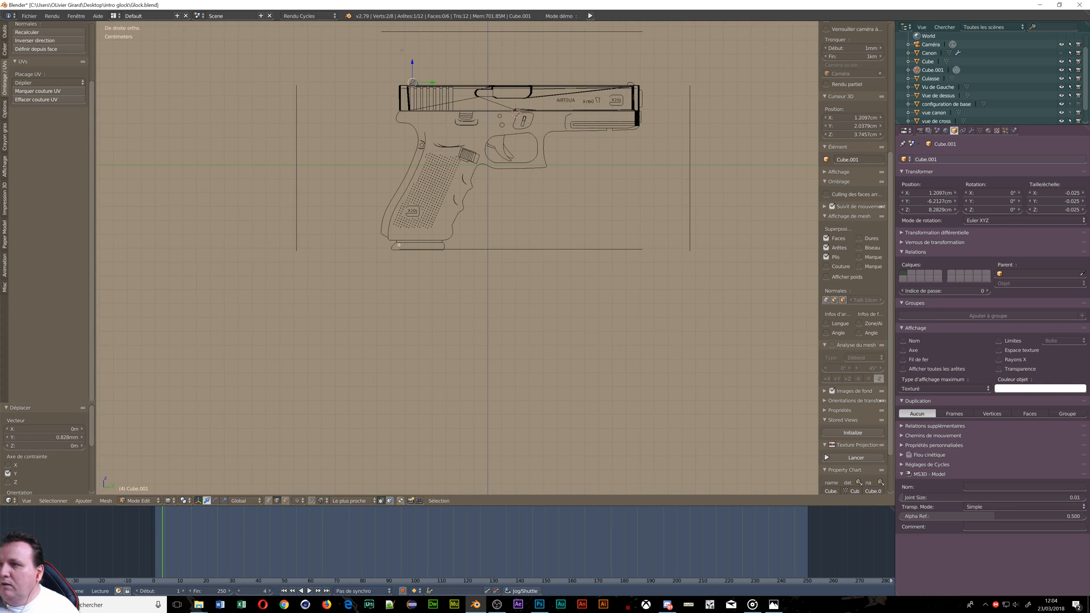
pyautogui.keyDown('shift'); pyautogui.moveTo(399, 246); pyautogui.dragTo(490, 348, button='middle'); pyautogui.keyUp('shift')
pyautogui.scroll(5, 492, 301)
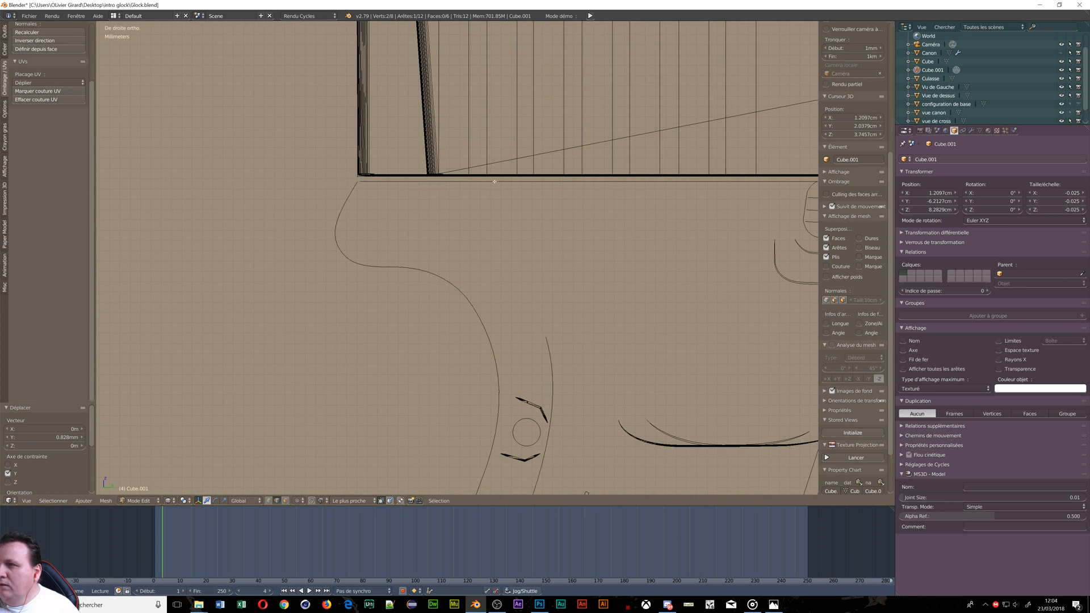
pyautogui.keyDown('shift'); pyautogui.moveTo(494, 193); pyautogui.dragTo(513, 547, button='middle'); pyautogui.keyUp('shift')
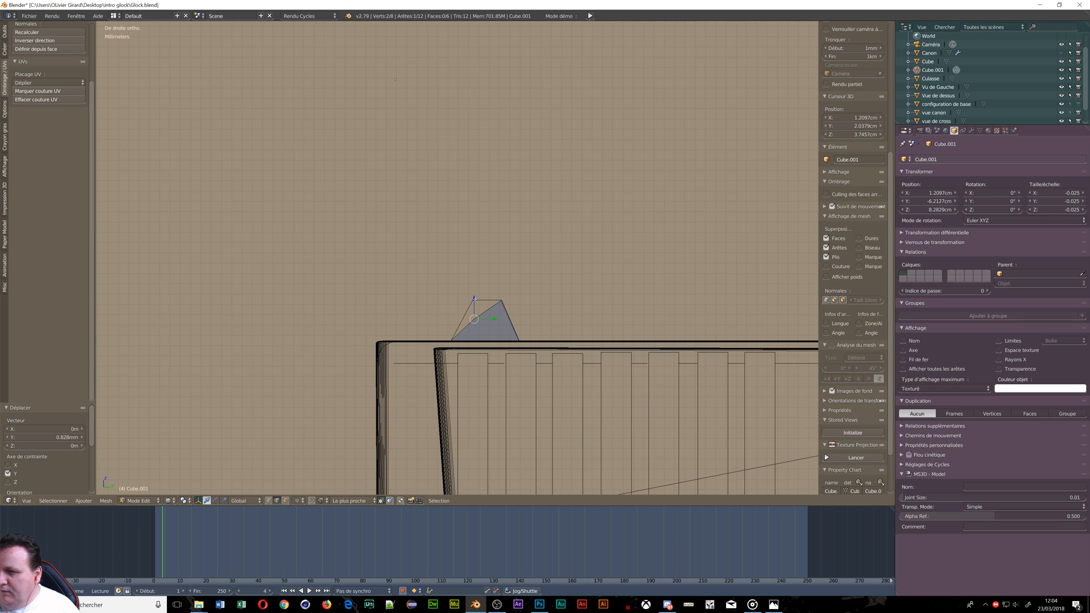
pyautogui.press('g')
pyautogui.press('z')
pyautogui.click(477, 300)
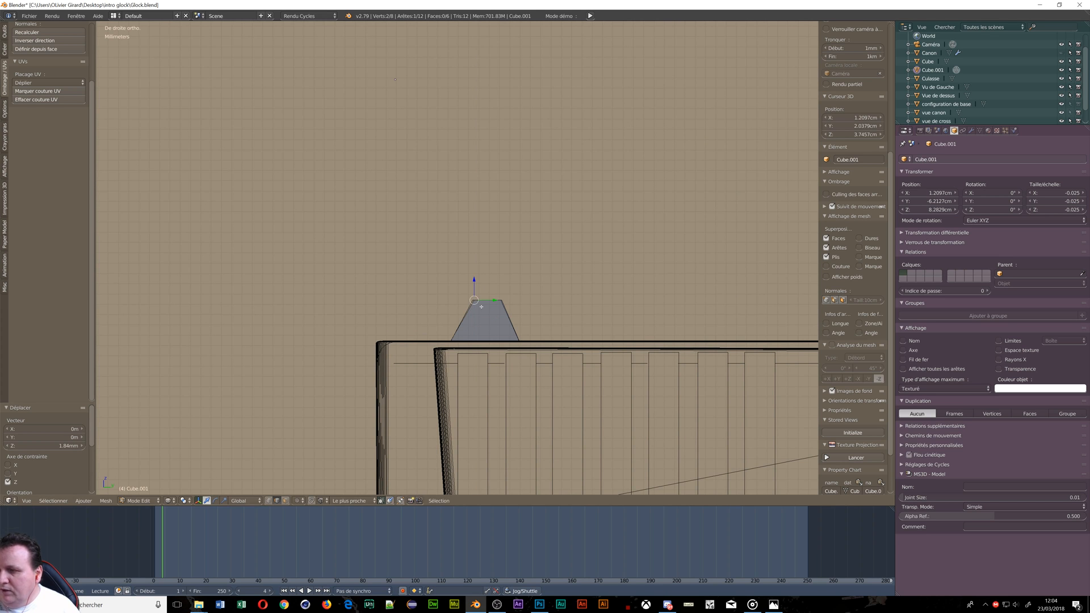
# Step: Select the block's top face in face selection mode and, from the top view, scale it along X to about 0.822
pyautogui.moveTo(388, 301); pyautogui.dragTo(442, 328, button='middle')
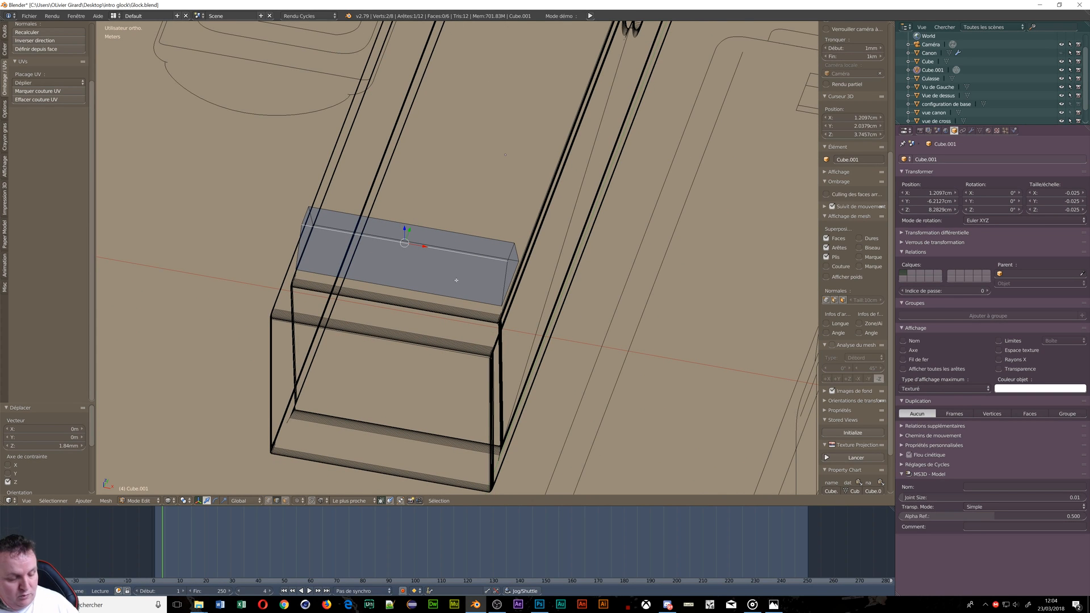
pyautogui.hotkey('ctrl', 'Tab')
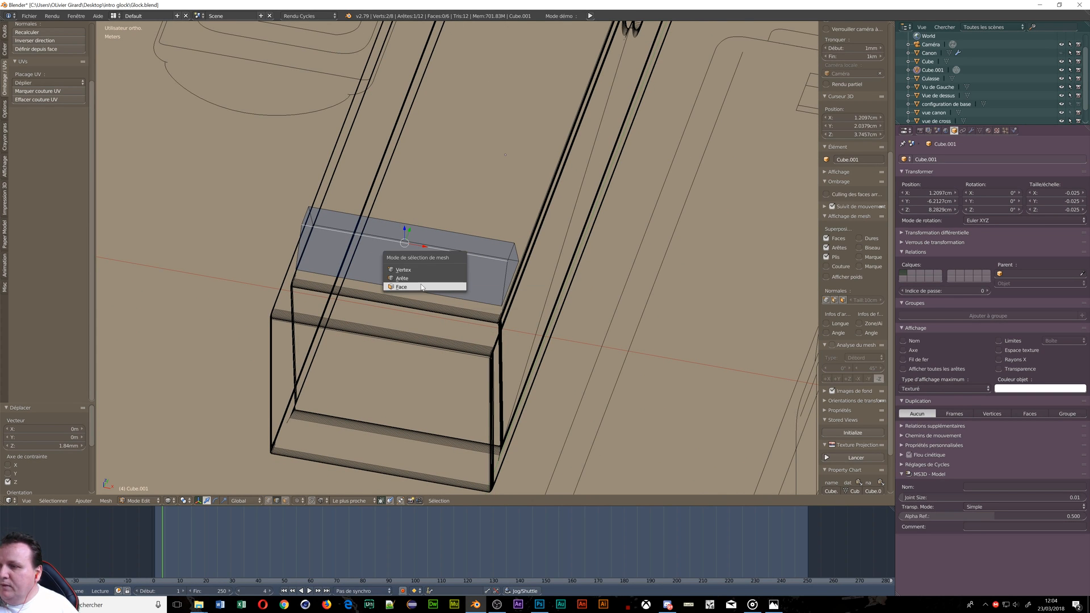
pyautogui.click(419, 283)
pyautogui.rightClick(403, 236)
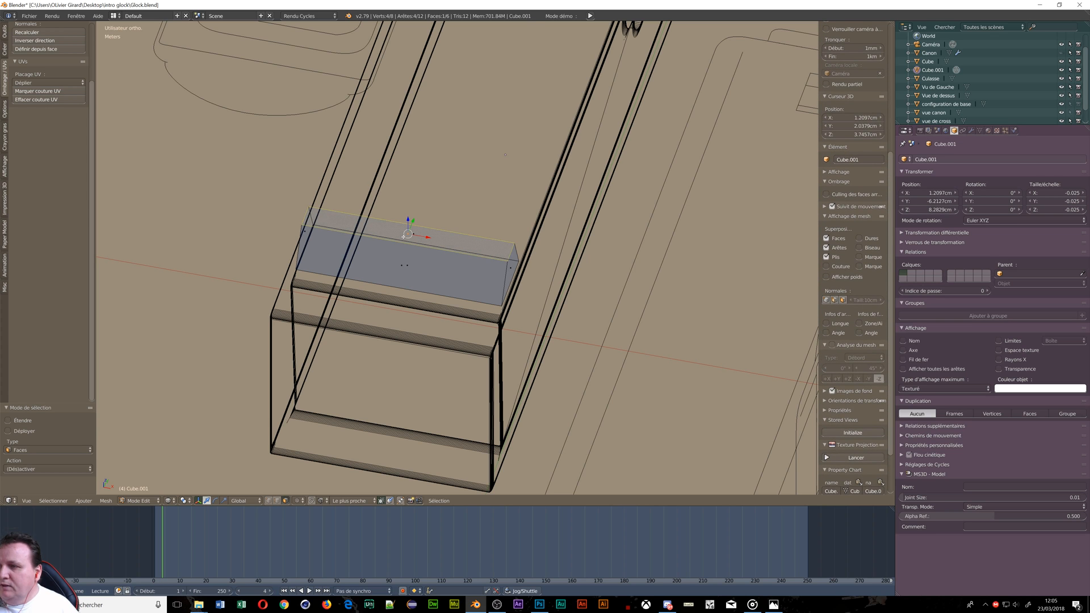
pyautogui.press('KP_7')
pyautogui.scroll(5, 409, 252)
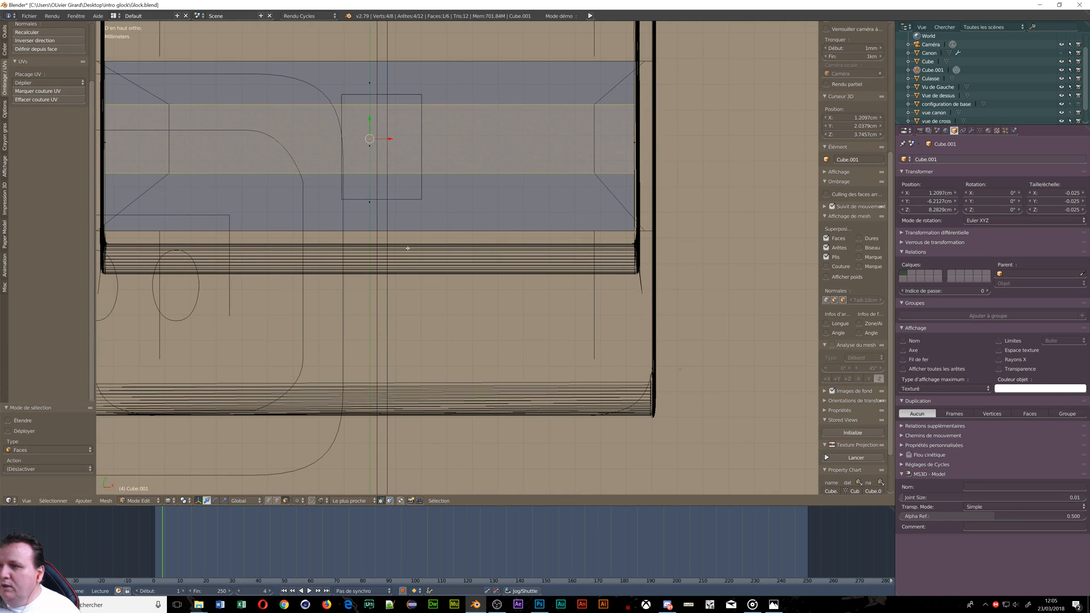
pyautogui.scroll(-3, 407, 247)
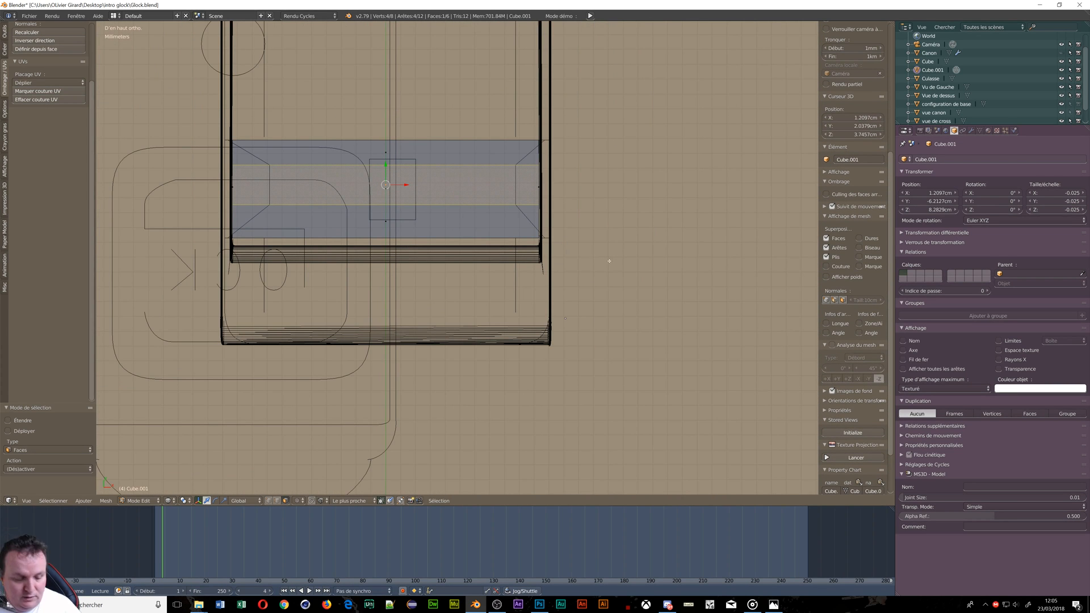
pyautogui.press('s')
pyautogui.press('x')
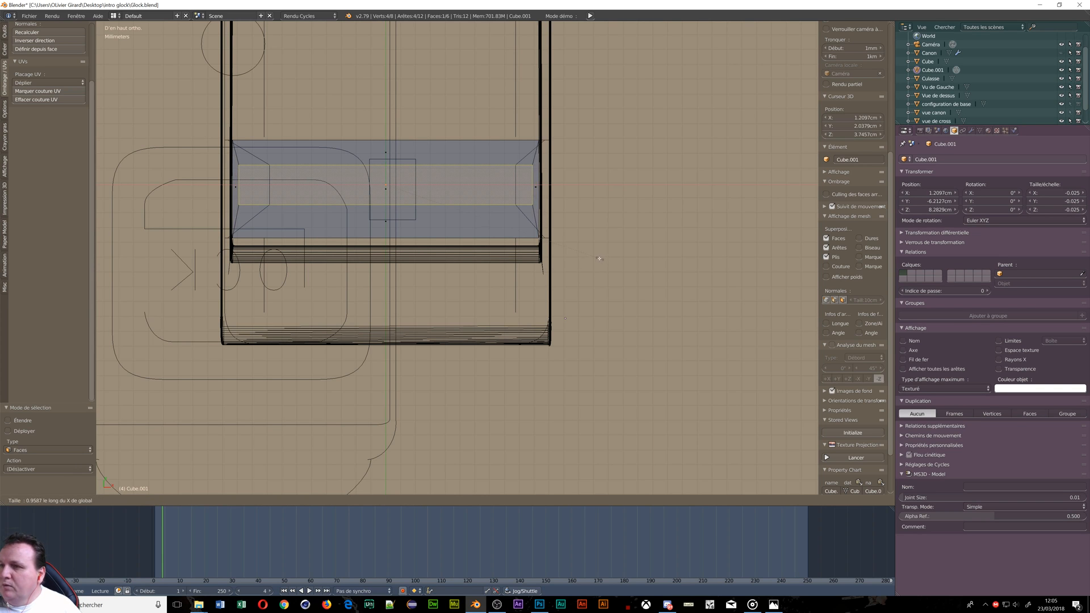
pyautogui.click(566, 256)
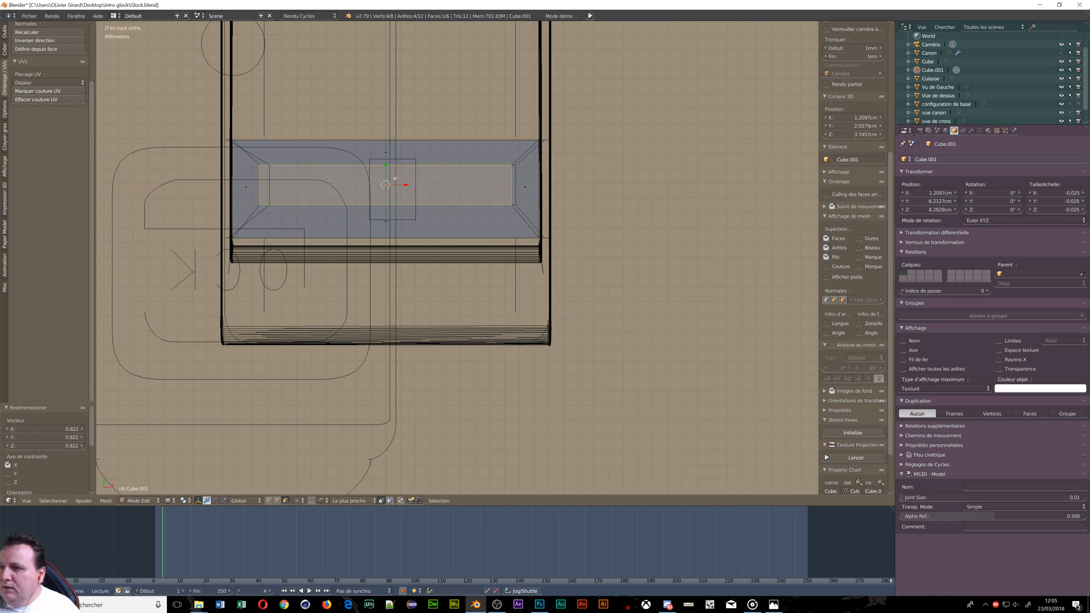
# Step: Shift the sight block's selected inner face about 0.4 mm along X to centre it on the reference outline
pyautogui.press('g')
pyautogui.press('x')
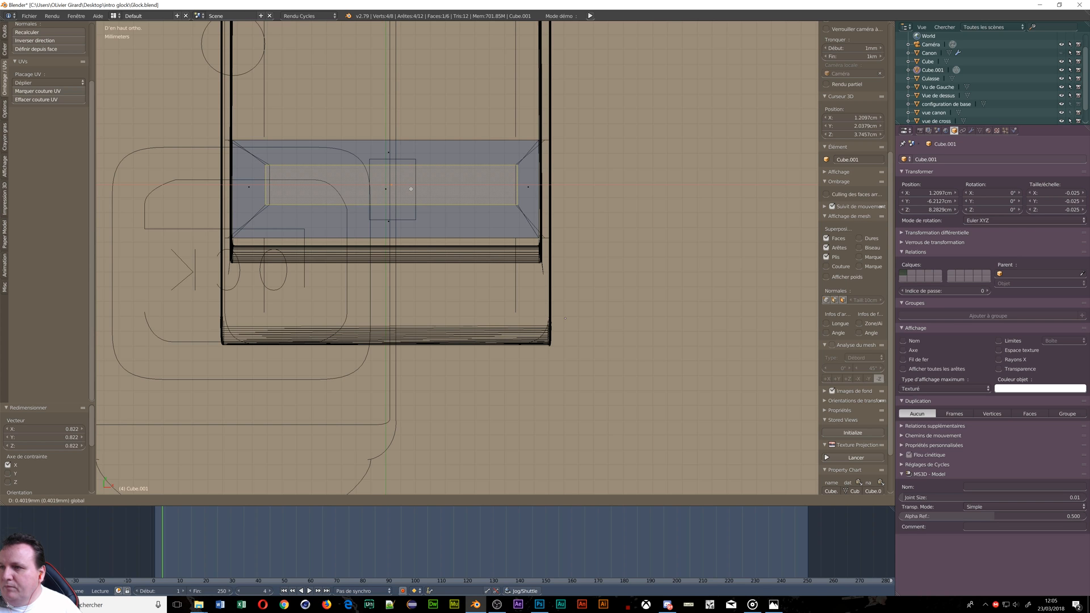
pyautogui.click(411, 189)
pyautogui.scroll(2, 440, 242)
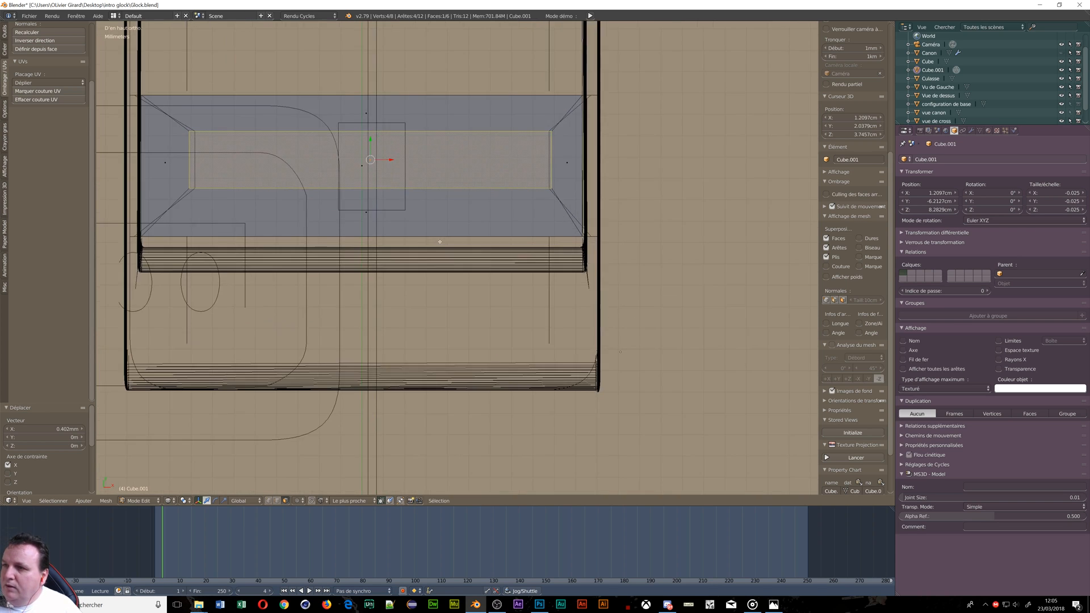
pyautogui.scroll(1, 439, 242)
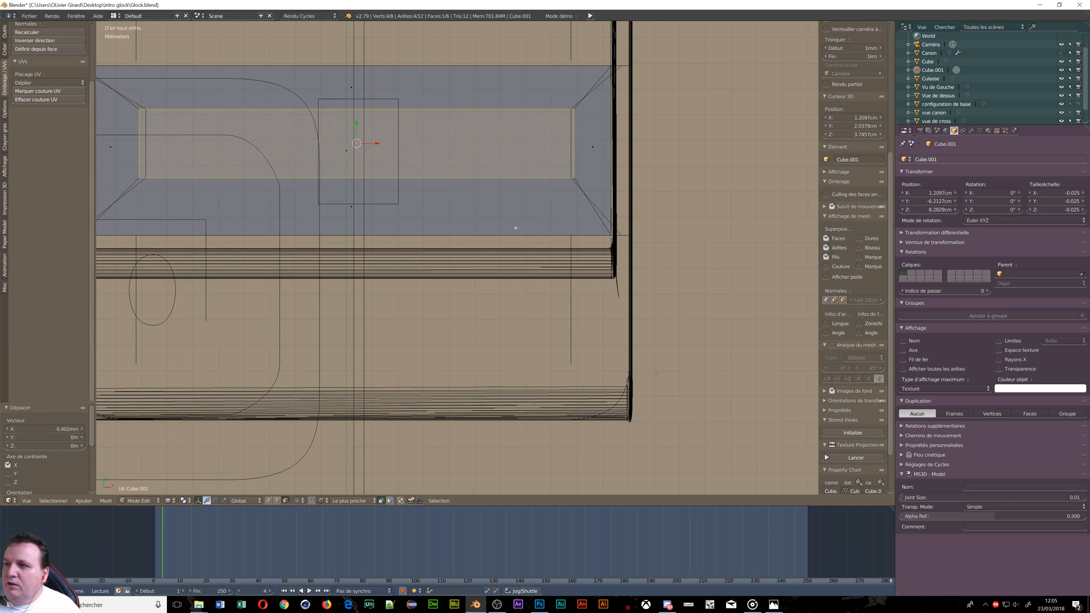
# Step: Scale the inner face by about 0.978 along X and nudge it about 66.5 µm along X to fit the outline
pyautogui.press('s')
pyautogui.press('x')
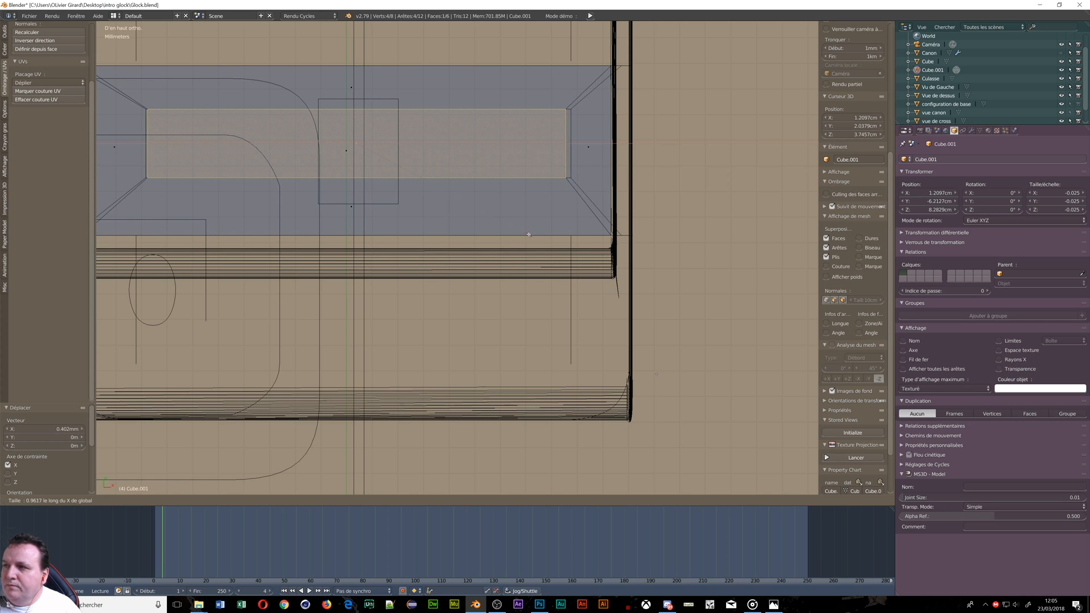
pyautogui.click(532, 234)
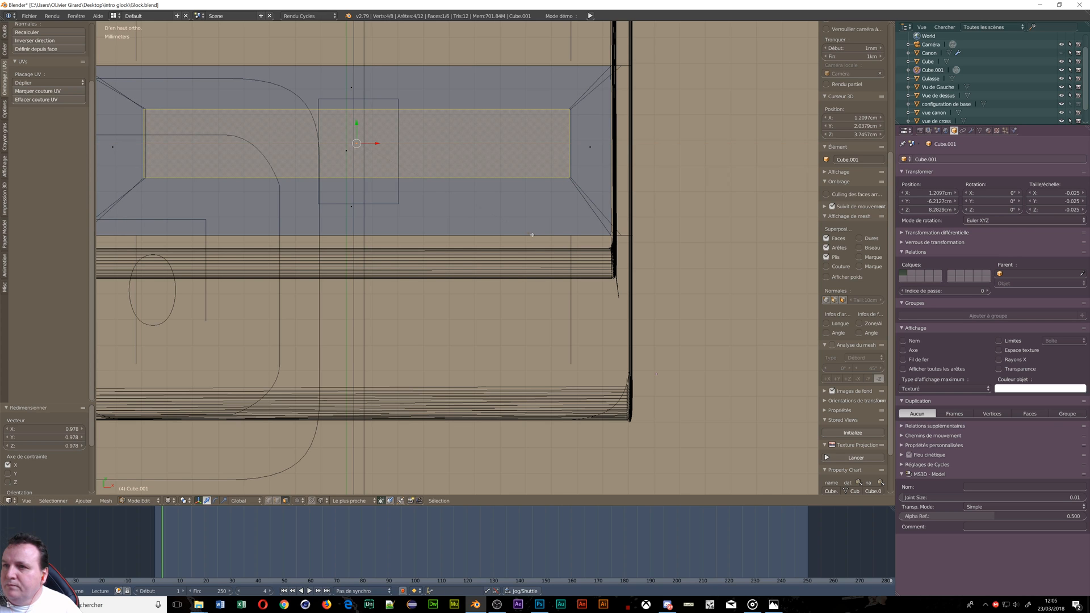
pyautogui.moveTo(377, 144); pyautogui.dragTo(378, 144)
pyautogui.scroll(-5, 279, 123)
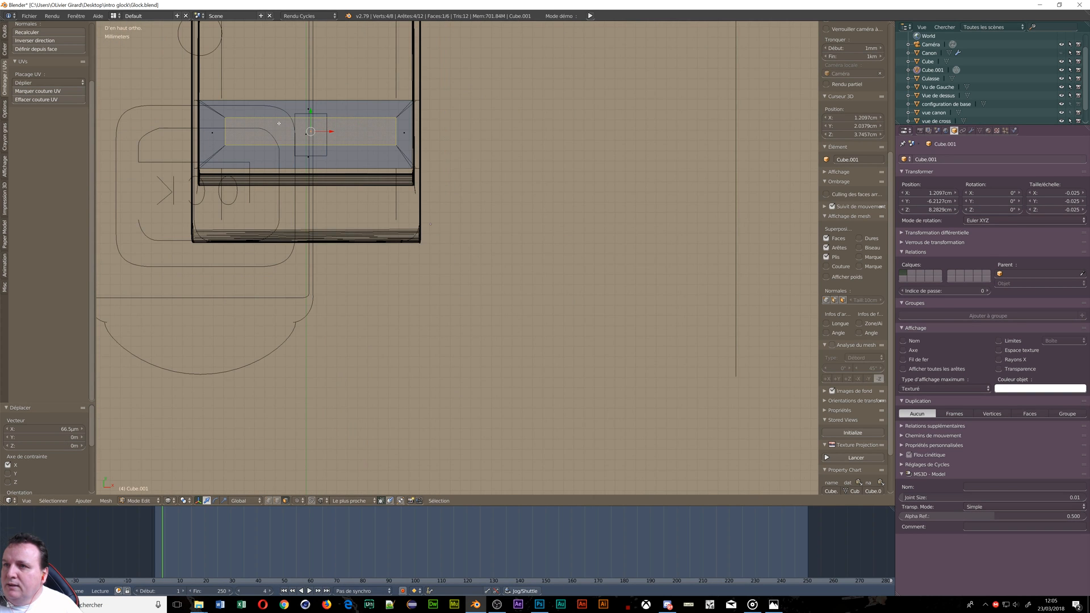
# Step: Cut two edge loops across the middle of the sight block and scale them by about 0.556 along X towards the notch outline
pyautogui.scroll(3, 278, 123)
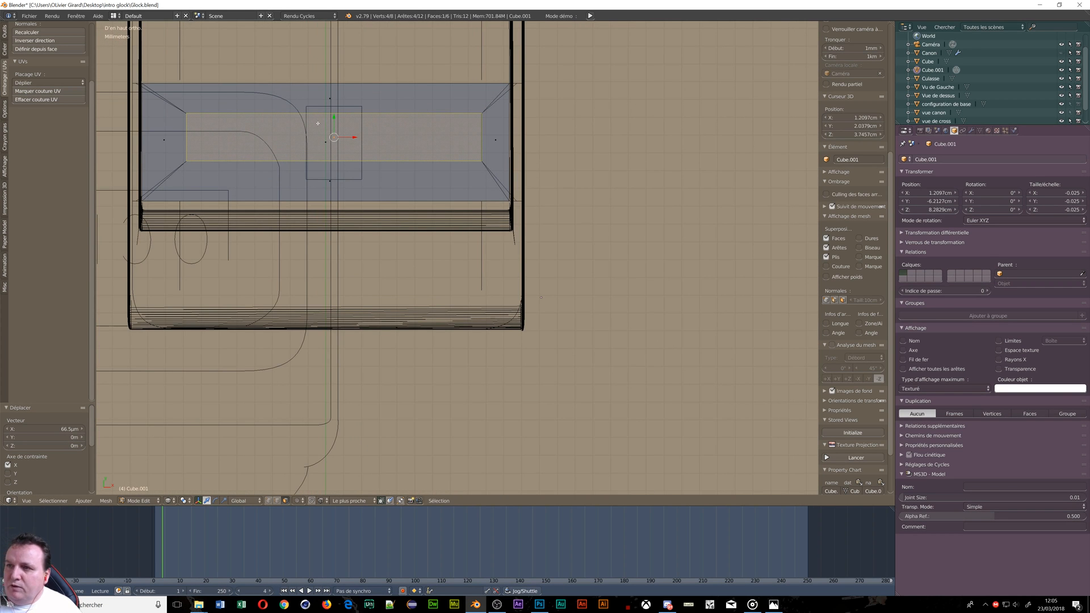
pyautogui.hotkey('ctrl', 'r')
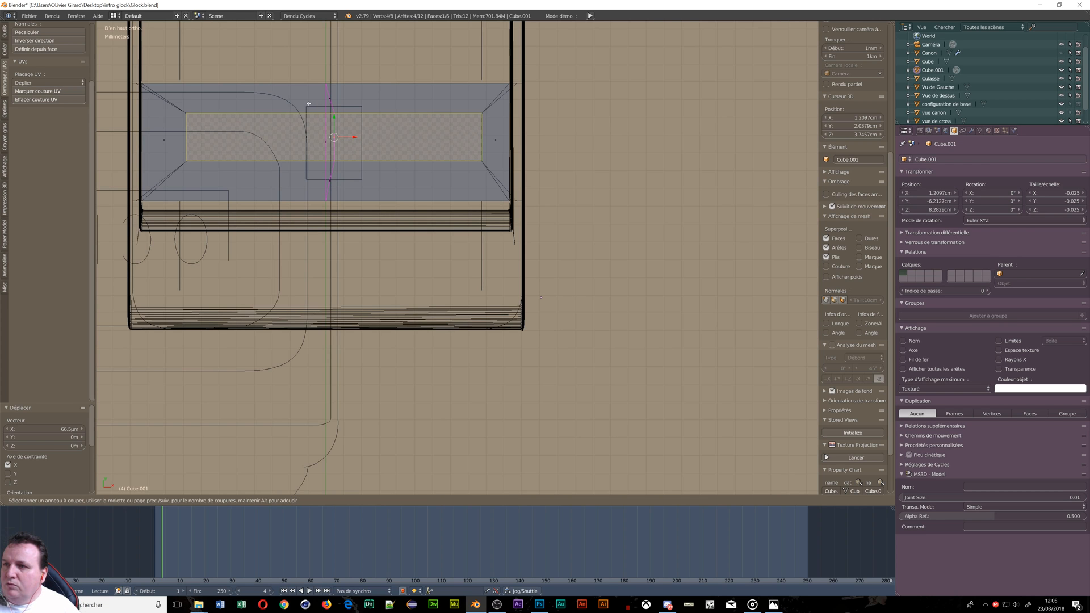
pyautogui.scroll(1, 308, 104)
pyautogui.click(308, 103)
pyautogui.rightClick(308, 104)
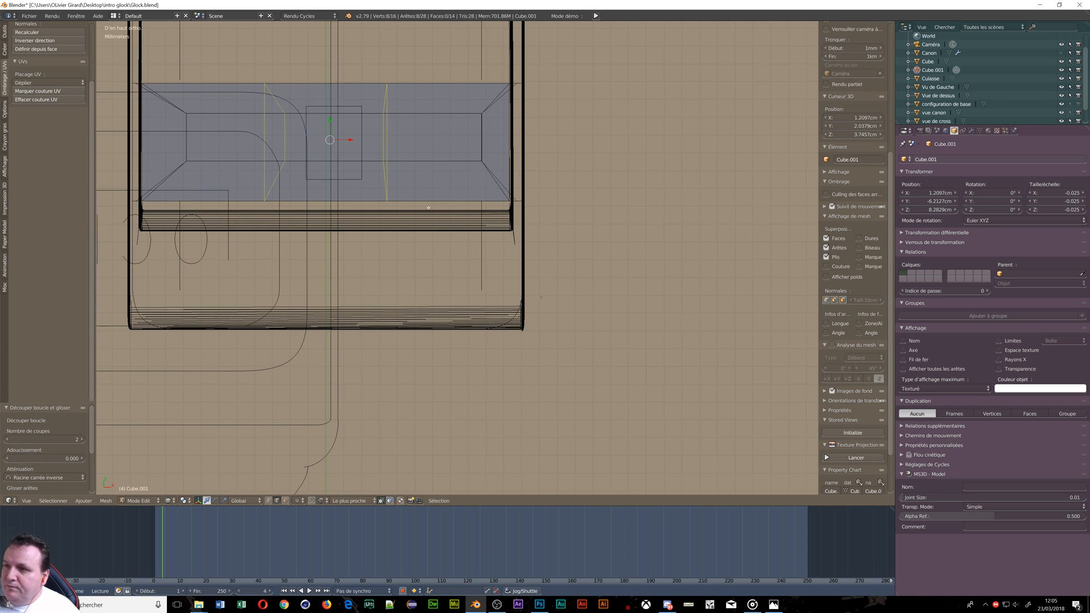
pyautogui.press('s')
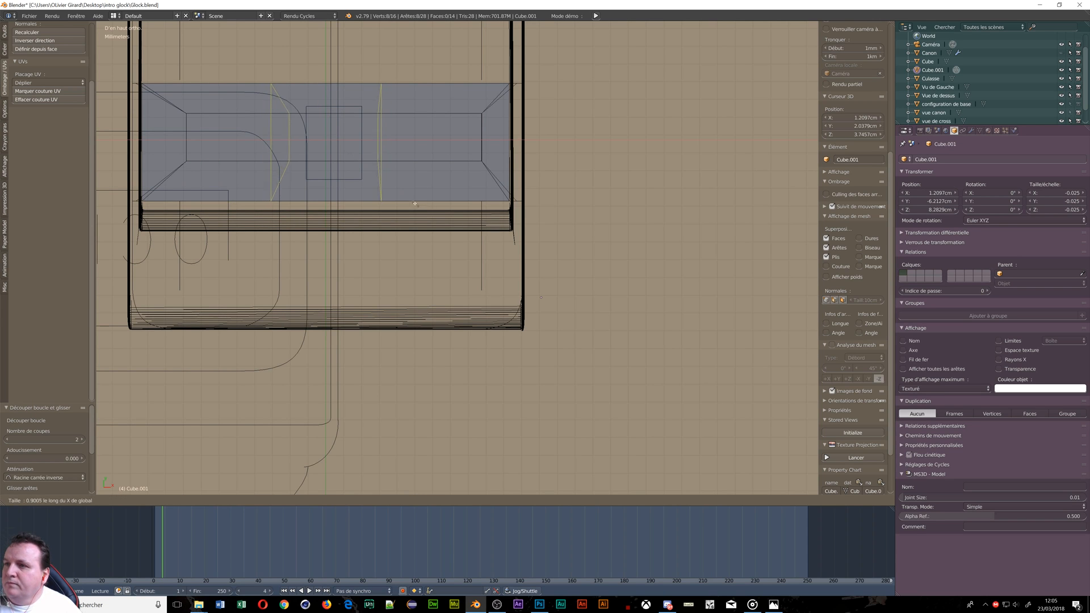
pyautogui.press('x')
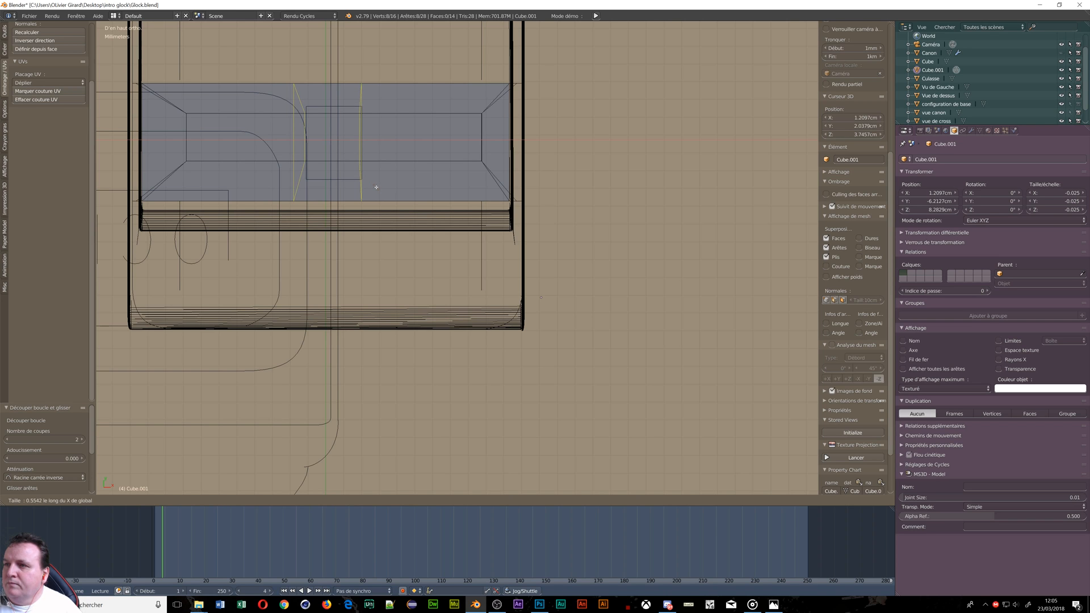
pyautogui.click(377, 187)
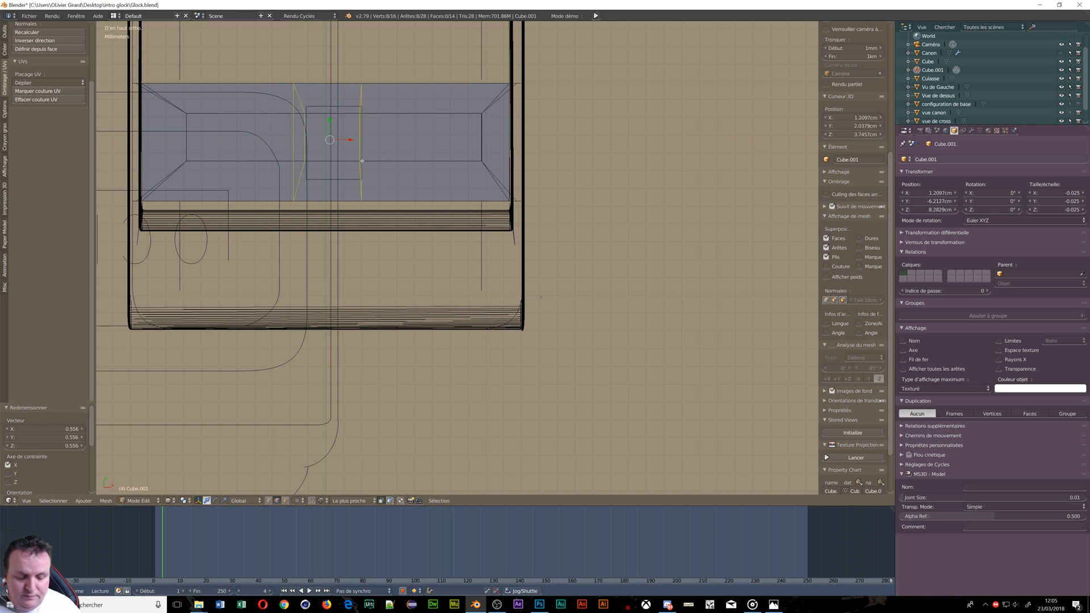
# Step: Flatten the loop at the notch's +X side with an X scale of 0 and move it about 67.7 µm along X onto the outline
pyautogui.keyDown('alt'); pyautogui.rightClick(361, 161); pyautogui.keyUp('alt')
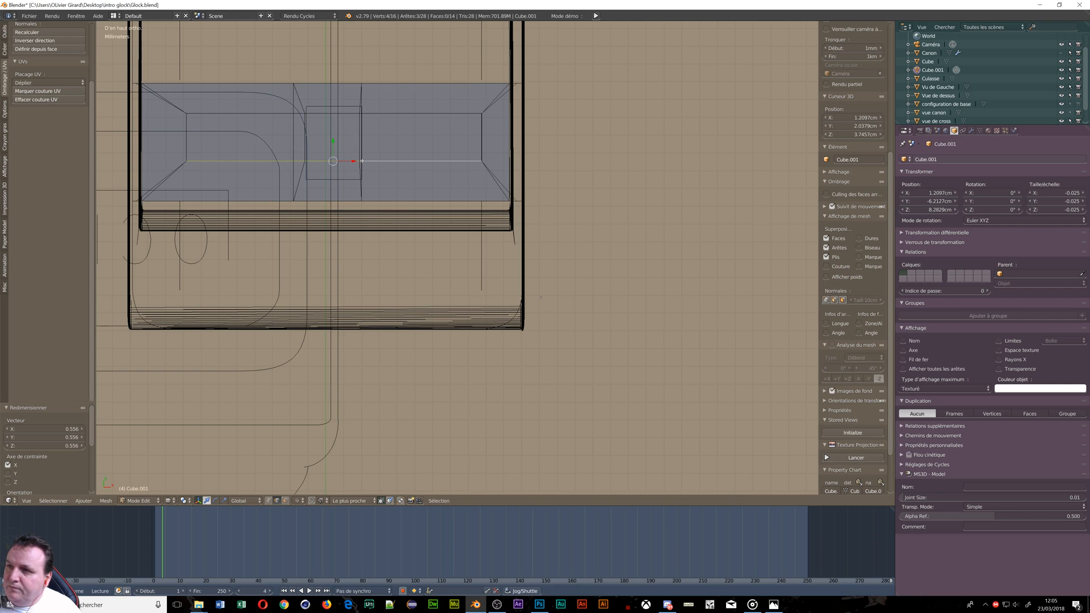
pyautogui.keyDown('alt'); pyautogui.rightClick(361, 95); pyautogui.keyUp('alt')
pyautogui.press('s')
pyautogui.press('x')
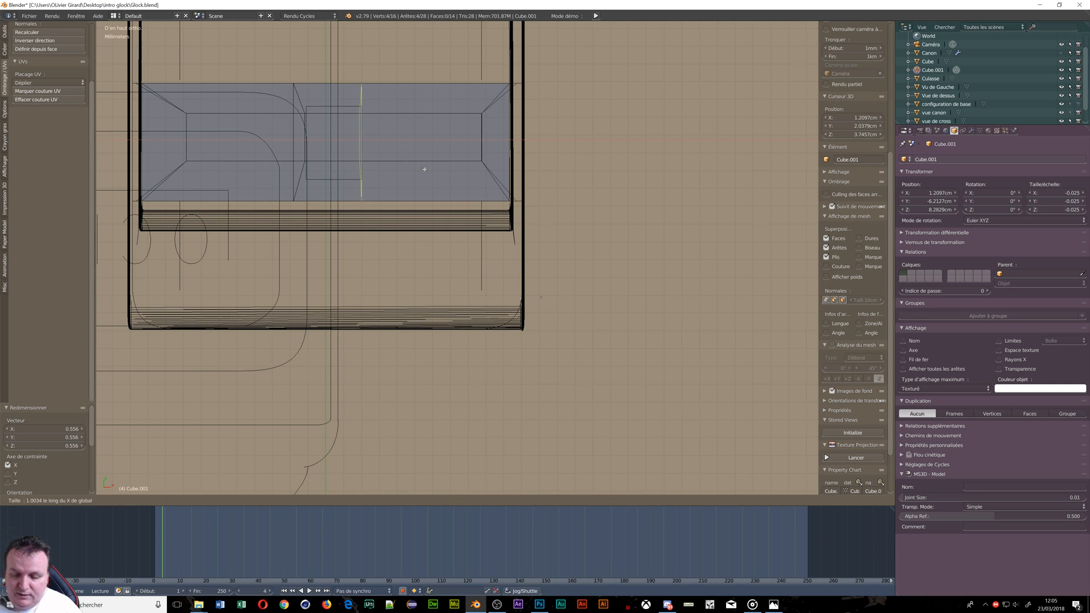
pyautogui.press('0')
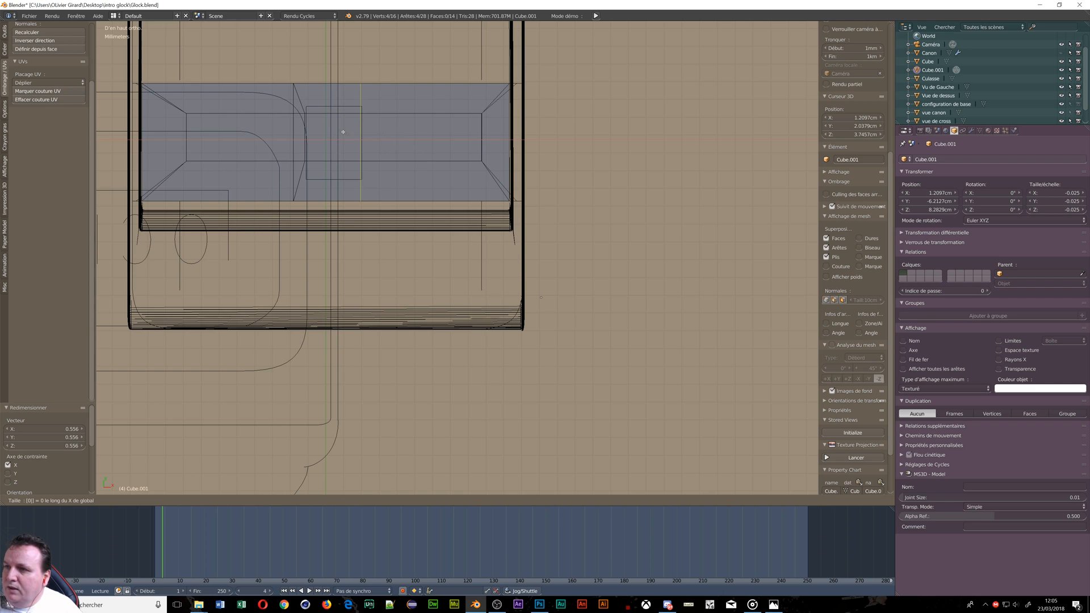
pyautogui.press('Return')
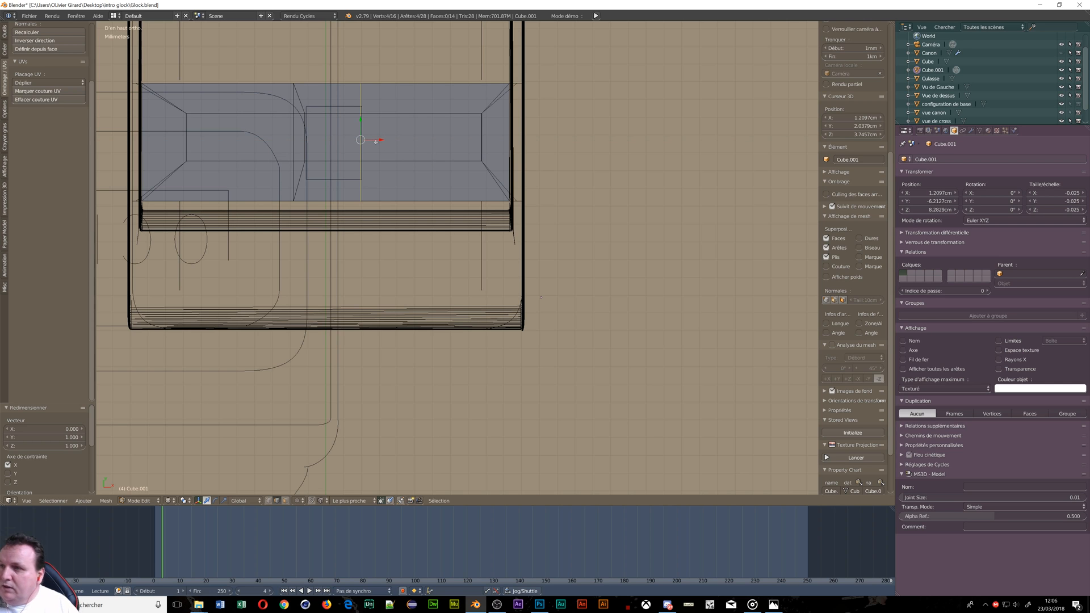
pyautogui.keyDown('ctrl'); pyautogui.moveTo(381, 140); pyautogui.dragTo(362, 134); pyautogui.keyUp('ctrl')
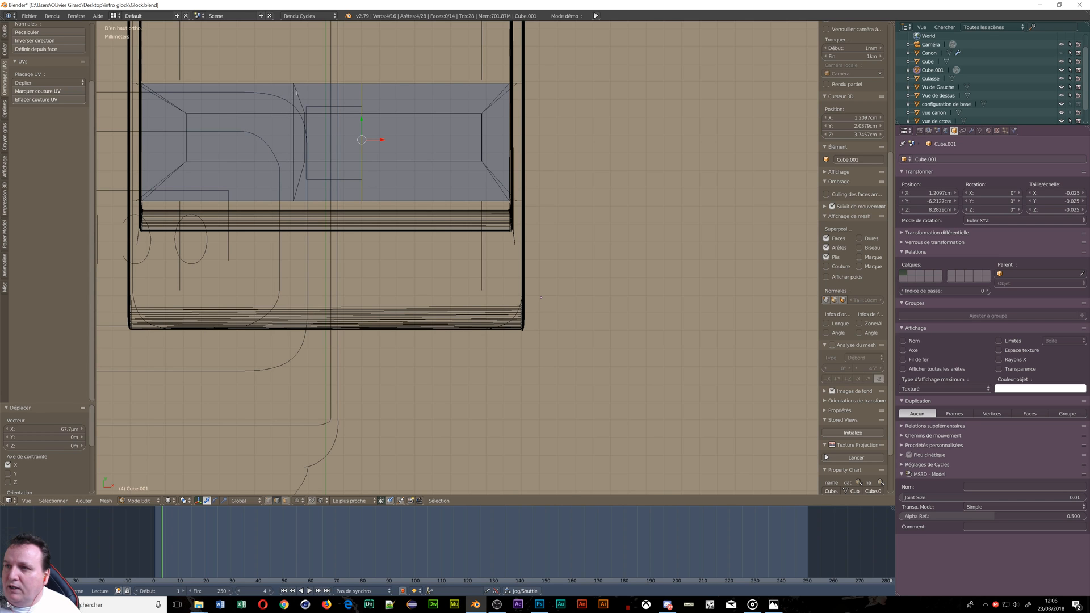
# Step: Flatten the opposite loop with an X scale of 0 and move it about 0.29 mm along X onto the notch outline
pyautogui.keyDown('alt'); pyautogui.rightClick(296, 93); pyautogui.keyUp('alt')
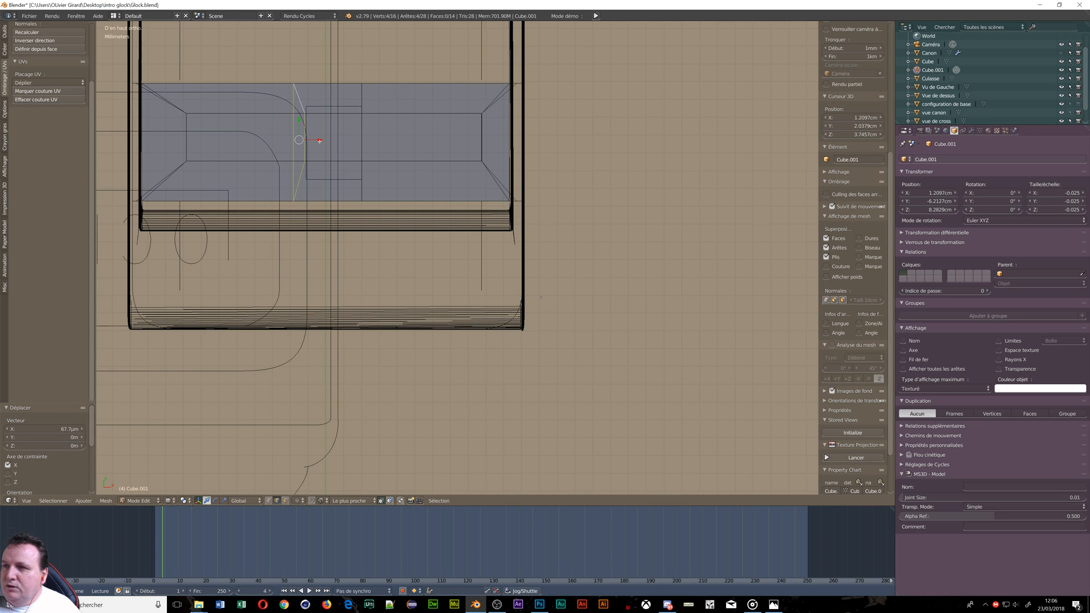
pyautogui.moveTo(319, 139); pyautogui.dragTo(311, 140)
pyautogui.press('s')
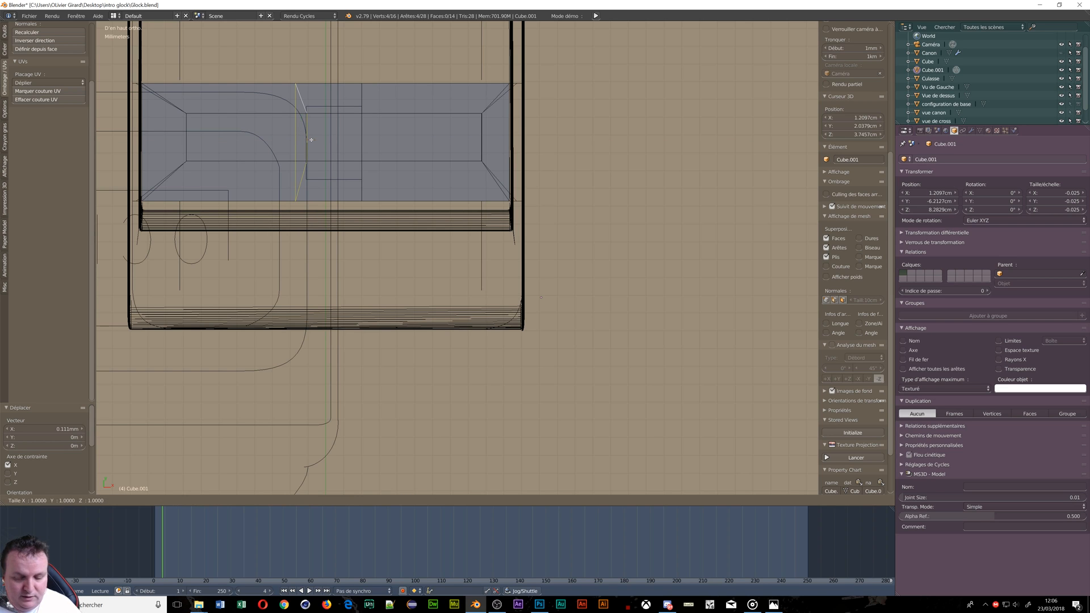
pyautogui.press('x')
pyautogui.press('0')
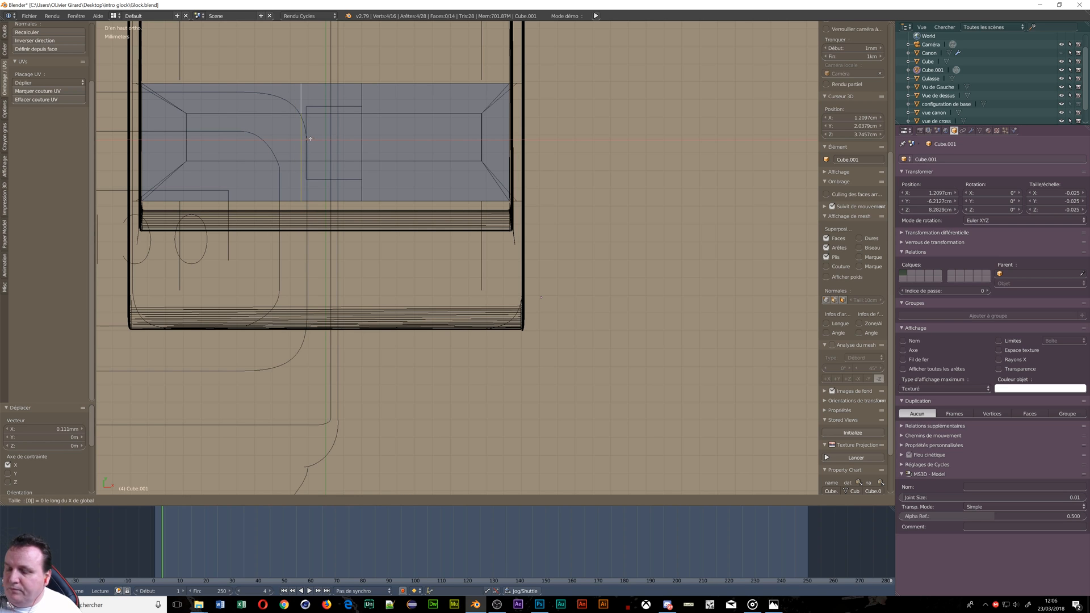
pyautogui.press('Return')
pyautogui.moveTo(320, 140)
pyautogui.mouseDown()
pyautogui.moveTo(350, 141)
pyautogui.moveTo(326, 141)
pyautogui.mouseUp()
# Step: In face selection mode, delete the three faces between the two loops to open the sight notch
pyautogui.moveTo(436, 167); pyautogui.dragTo(448, 149, button='middle')
pyautogui.scroll(8, 358, 85)
pyautogui.keyDown('shift'); pyautogui.moveTo(341, 70); pyautogui.dragTo(567, 276, button='middle'); pyautogui.keyUp('shift')
pyautogui.hotkey('ctrl', 'Tab')
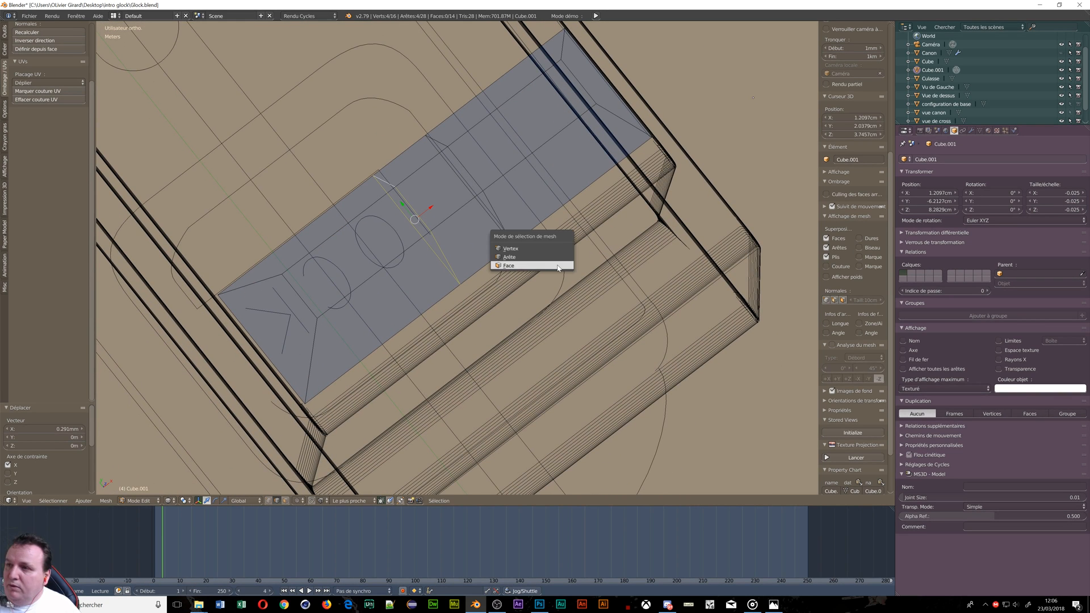
pyautogui.click(519, 266)
pyautogui.moveTo(519, 266); pyautogui.dragTo(381, 200, button='middle')
pyautogui.click(298, 185)
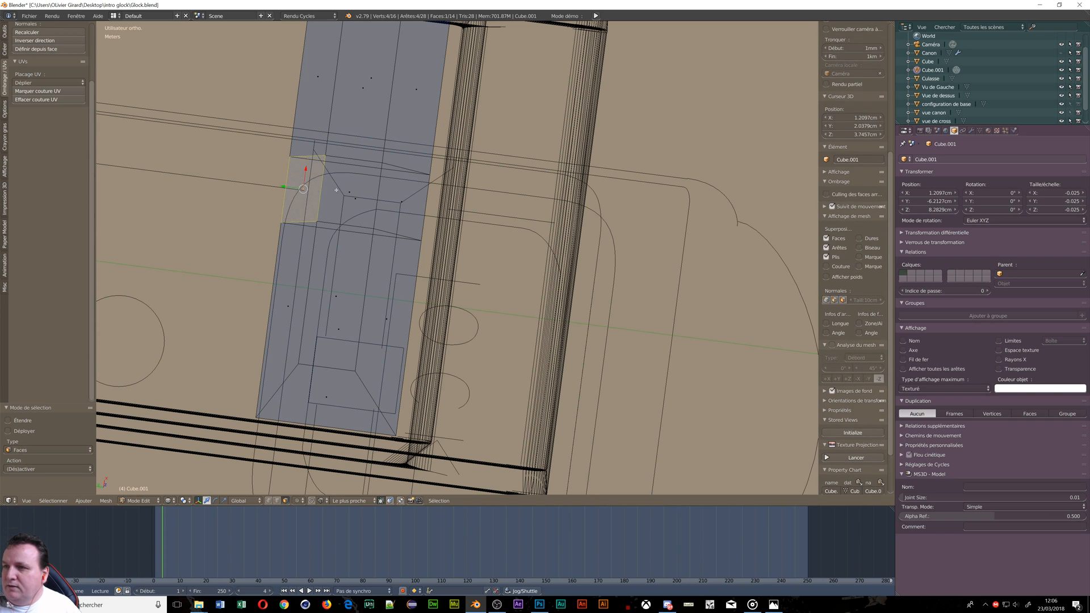
pyautogui.keyDown('shift'); pyautogui.click(344, 191); pyautogui.keyUp('shift')
pyautogui.keyDown('shift'); pyautogui.click(412, 205); pyautogui.keyUp('shift')
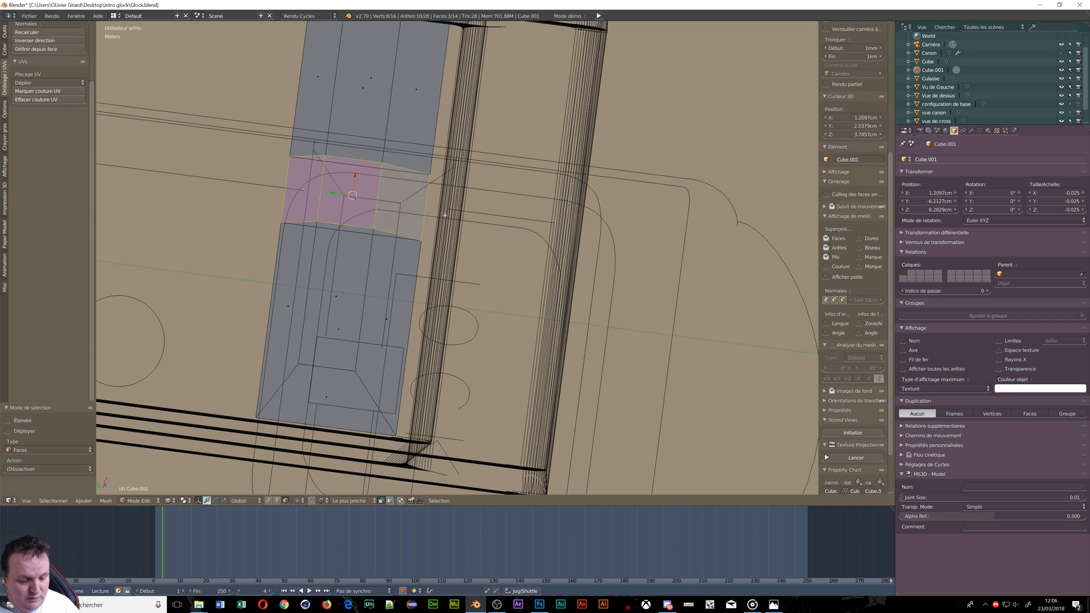
pyautogui.press('x')
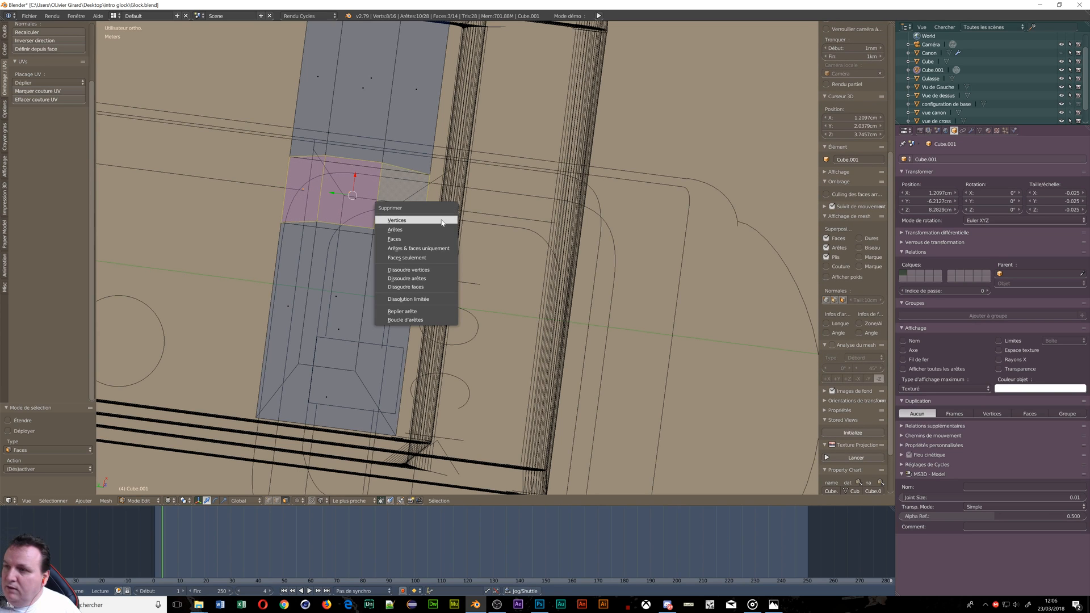
pyautogui.click(409, 240)
# Step: In edge selection mode, fill both open side walls of the notch with a new face each
pyautogui.moveTo(503, 255); pyautogui.dragTo(518, 317, button='middle')
pyautogui.scroll(-2, 518, 316)
pyautogui.moveTo(650, 304); pyautogui.dragTo(573, 276, button='middle')
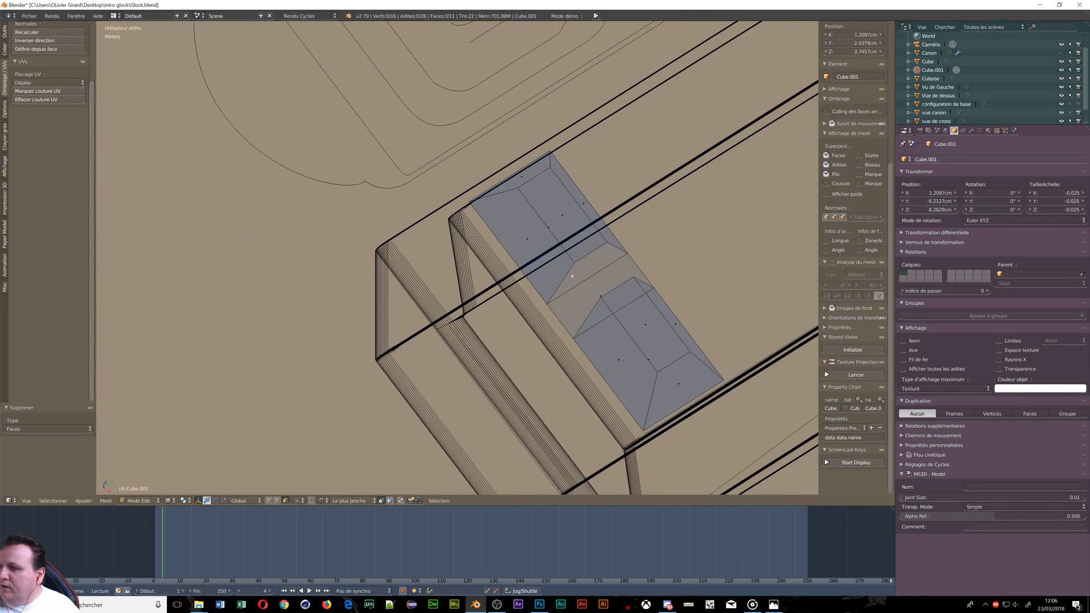
pyautogui.hotkey('ctrl', 'Tab')
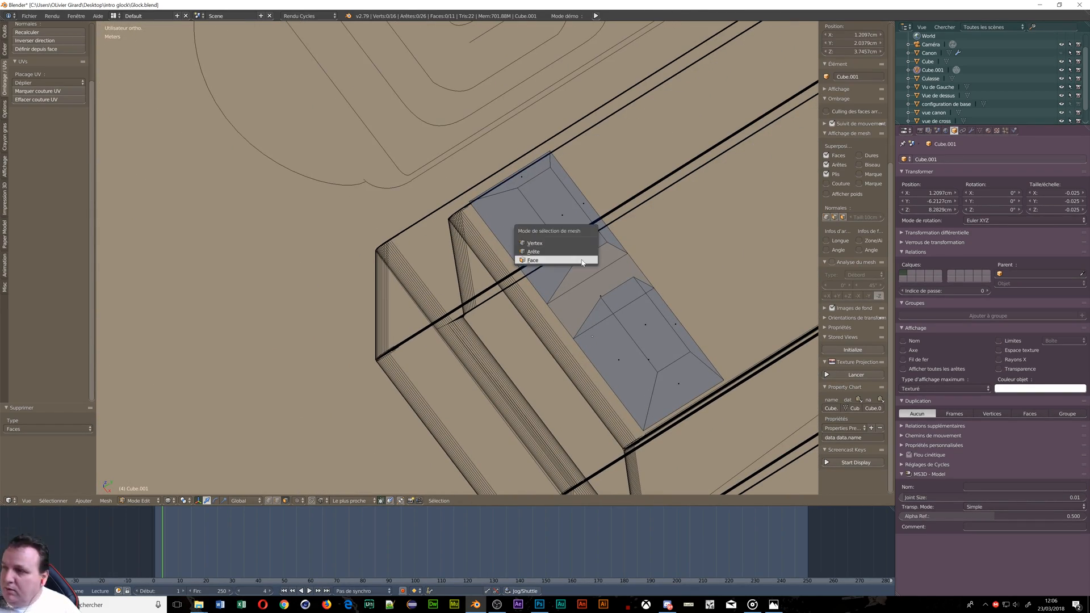
pyautogui.click(558, 251)
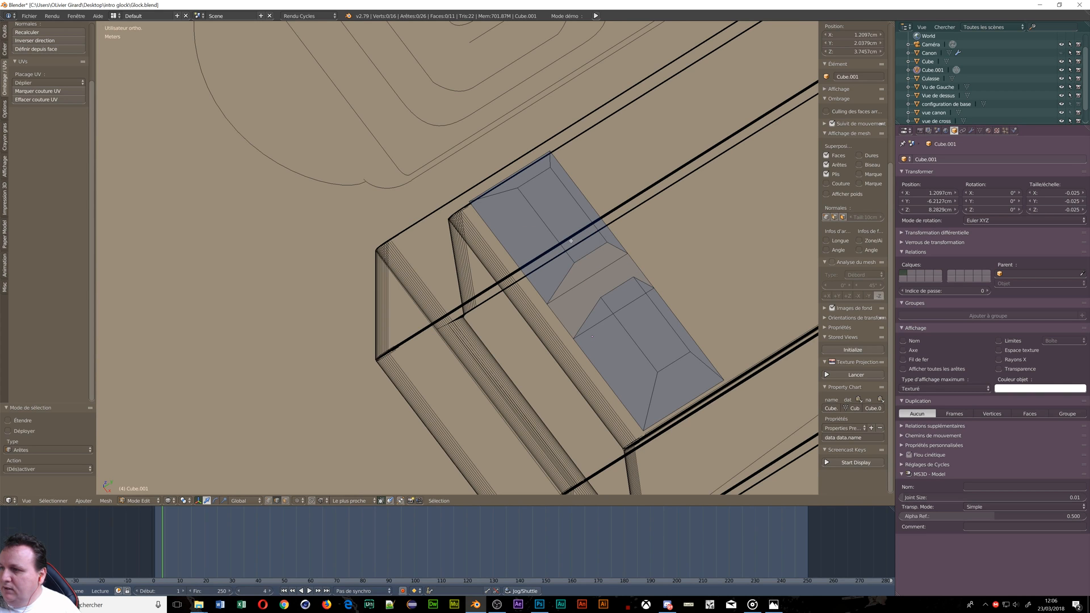
pyautogui.rightClick(593, 265)
pyautogui.keyDown('shift'); pyautogui.rightClick(593, 273); pyautogui.keyUp('shift')
pyautogui.press('f')
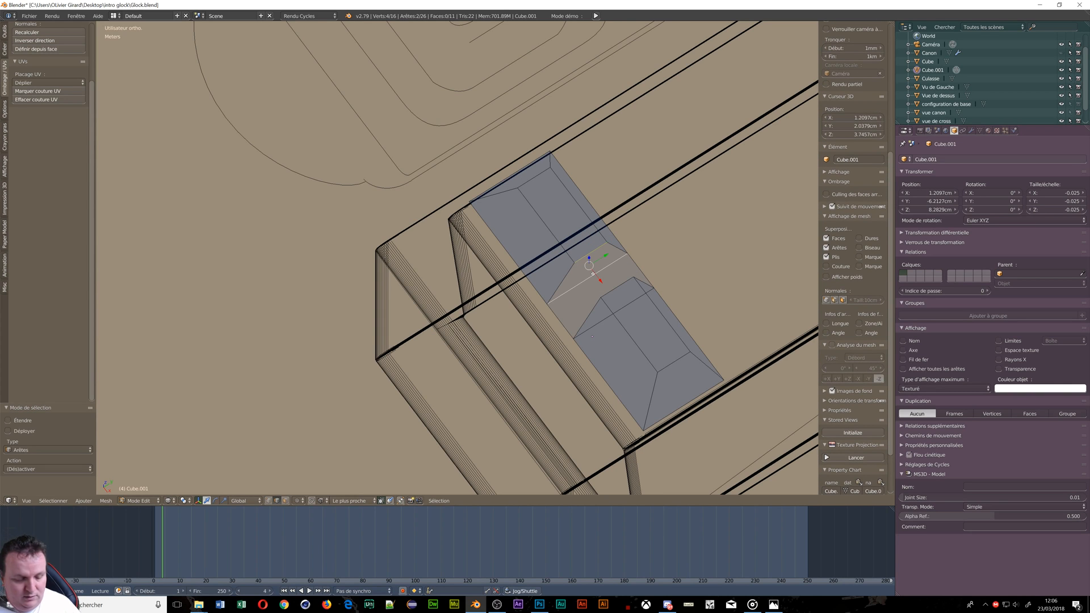
pyautogui.rightClick(623, 290)
pyautogui.keyDown('shift'); pyautogui.rightClick(628, 307); pyautogui.keyUp('shift')
pyautogui.press('f')
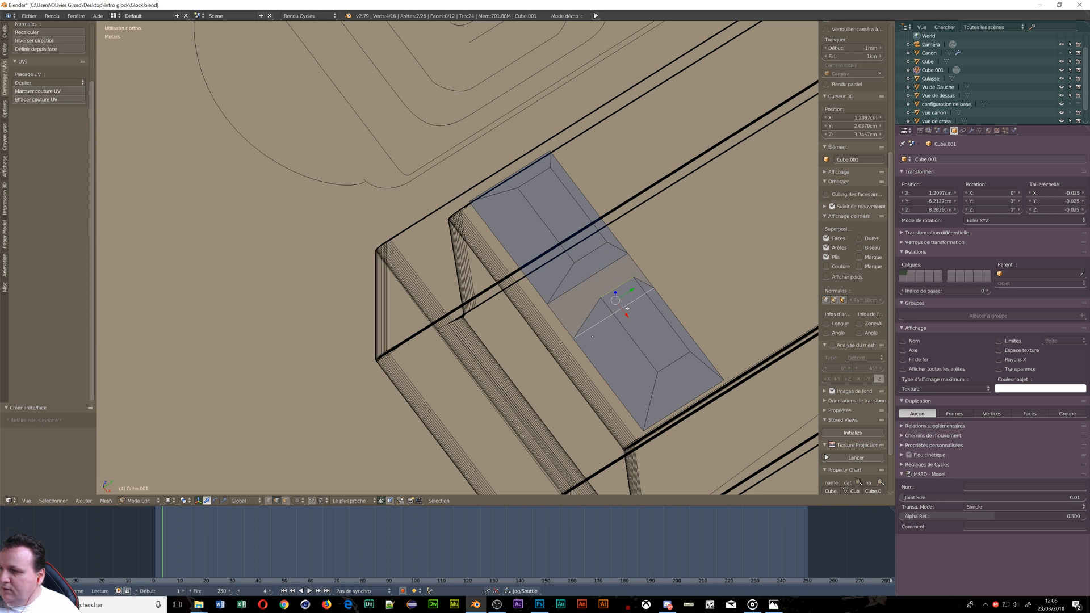
# Step: Return to object mode and join Cube.001 and Cube into the Culasse object
pyautogui.moveTo(543, 324); pyautogui.dragTo(351, 376, button='middle')
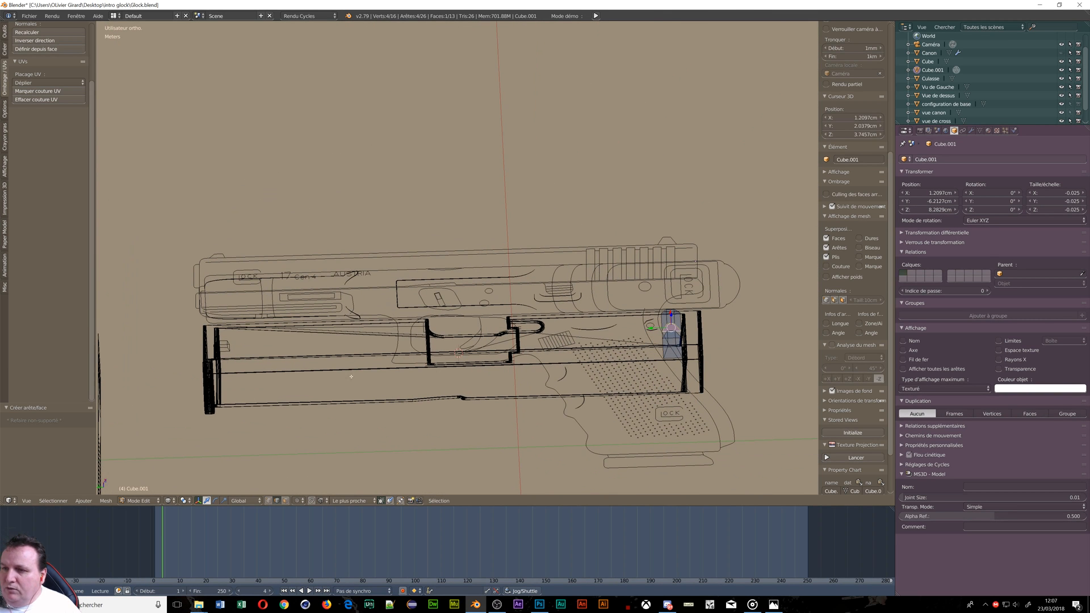
pyautogui.press('Tab')
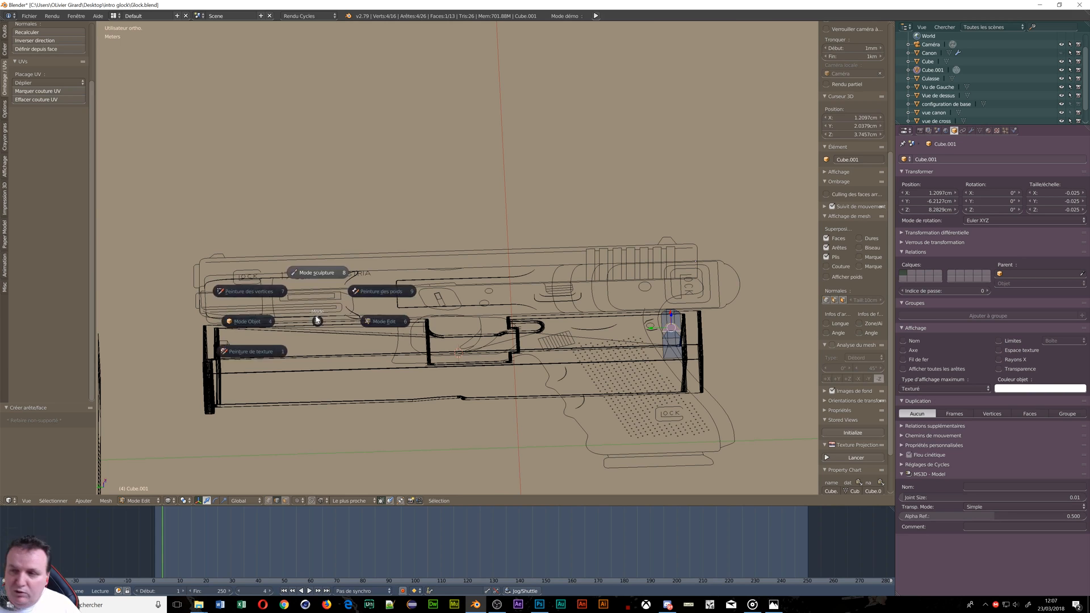
pyautogui.click(261, 321)
pyautogui.press('Tab')
pyautogui.click(196, 319)
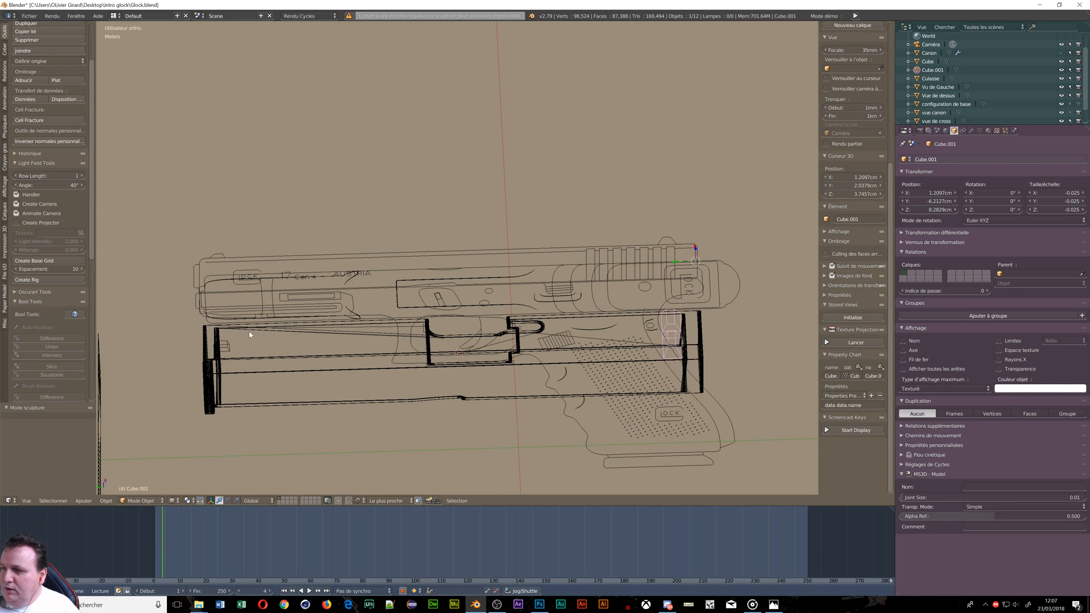
pyautogui.keyDown('shift'); pyautogui.rightClick(225, 349); pyautogui.keyUp('shift')
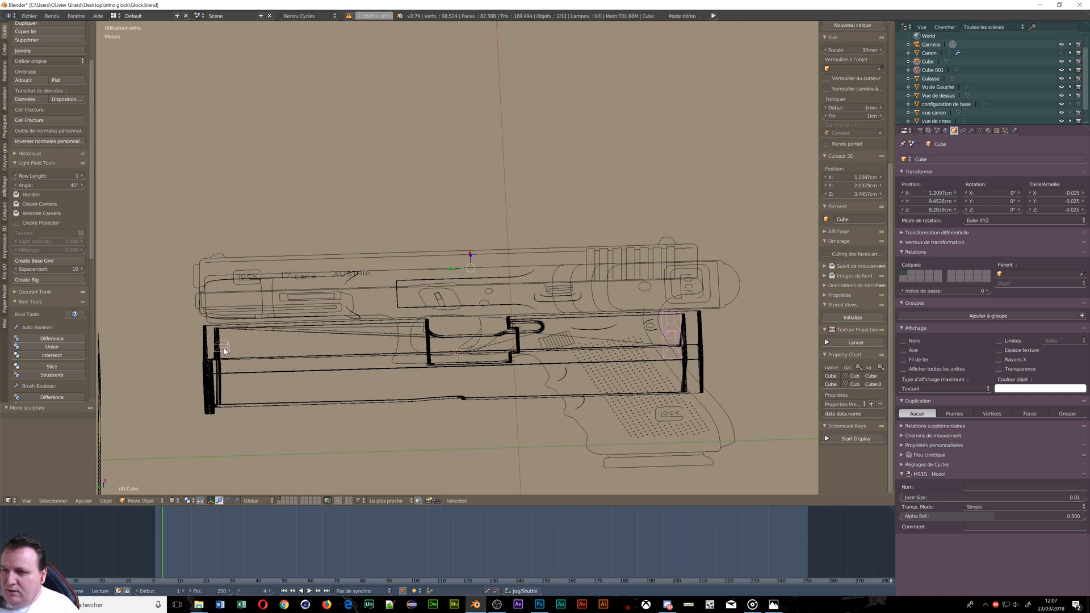
pyautogui.keyDown('shift'); pyautogui.rightClick(265, 359); pyautogui.keyUp('shift')
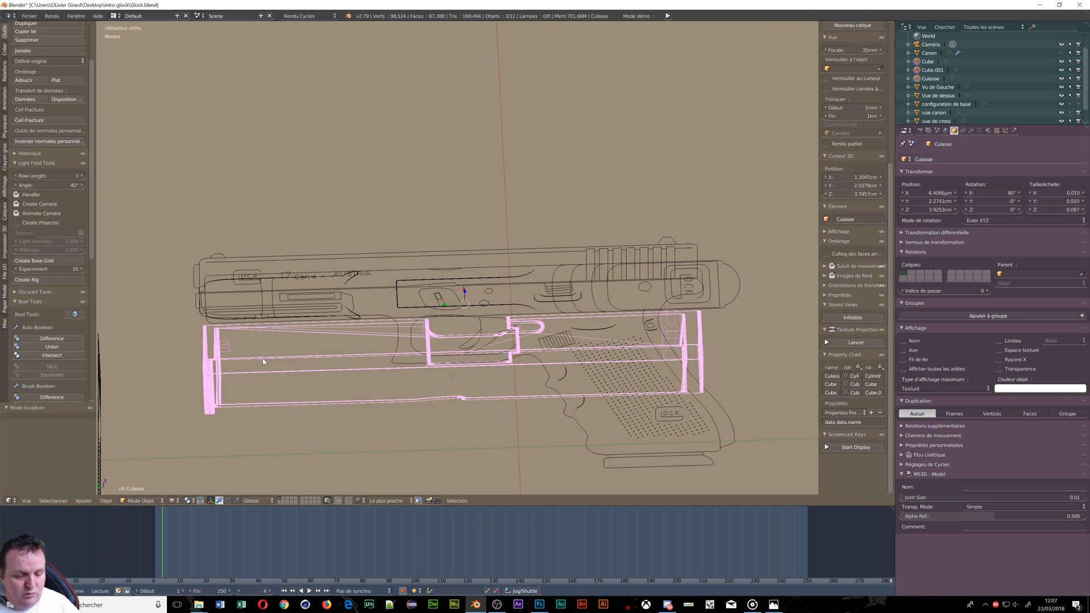
pyautogui.hotkey('ctrl', 'j')
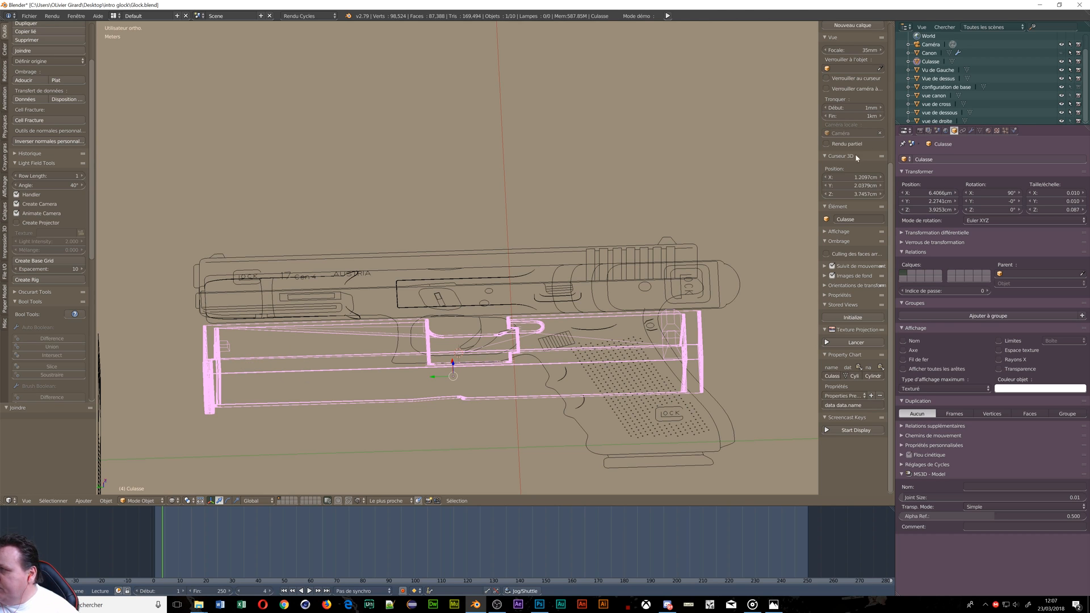
# Step: Toggle the Culasse object's visibility off and on and inspect its joined mesh from both ends in wireframe
pyautogui.click(1060, 63)
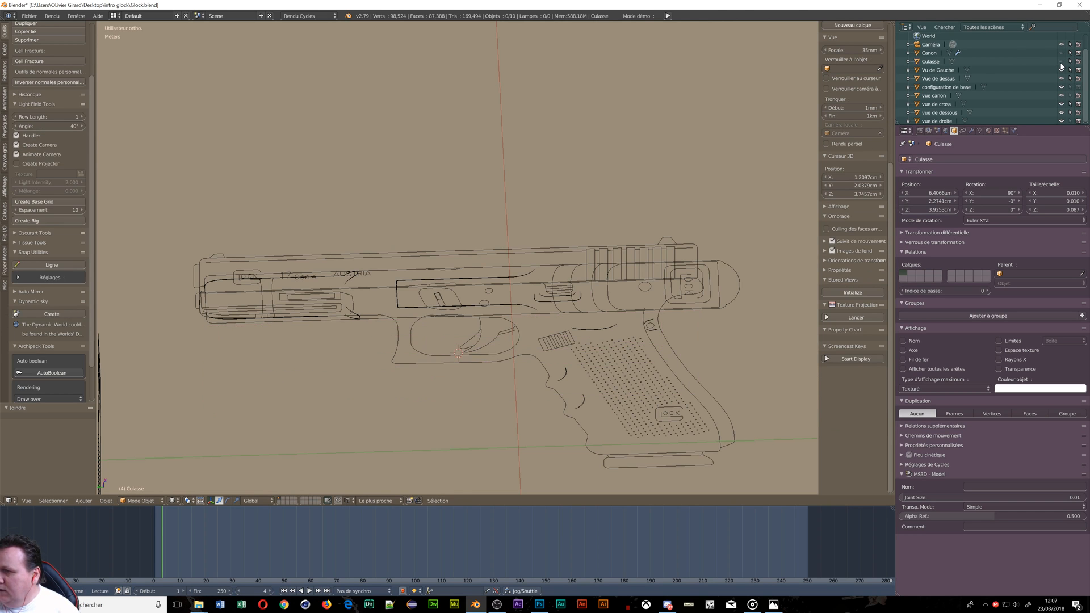
pyautogui.click(1061, 63)
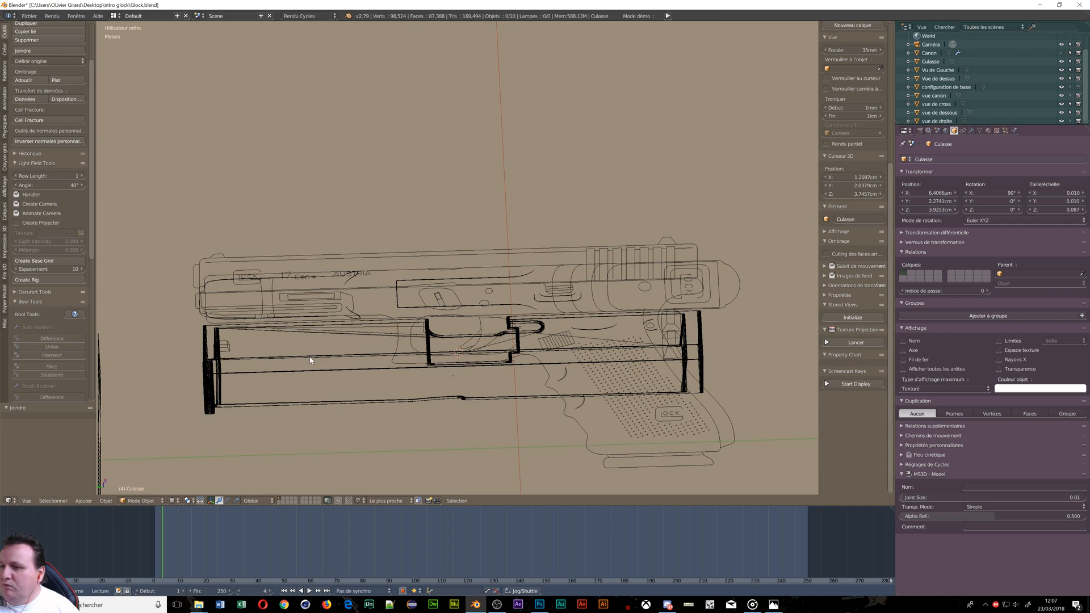
pyautogui.moveTo(310, 360); pyautogui.dragTo(424, 347, button='middle')
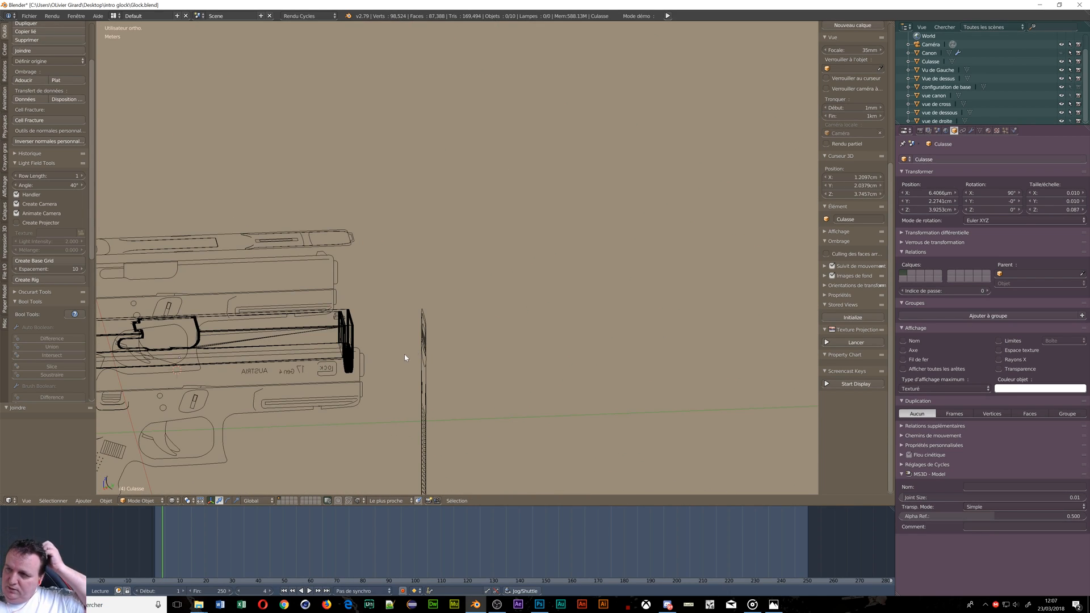
pyautogui.scroll(4, 322, 369)
pyautogui.keyDown('shift'); pyautogui.moveTo(207, 318); pyautogui.dragTo(702, 243, button='middle'); pyautogui.keyUp('shift')
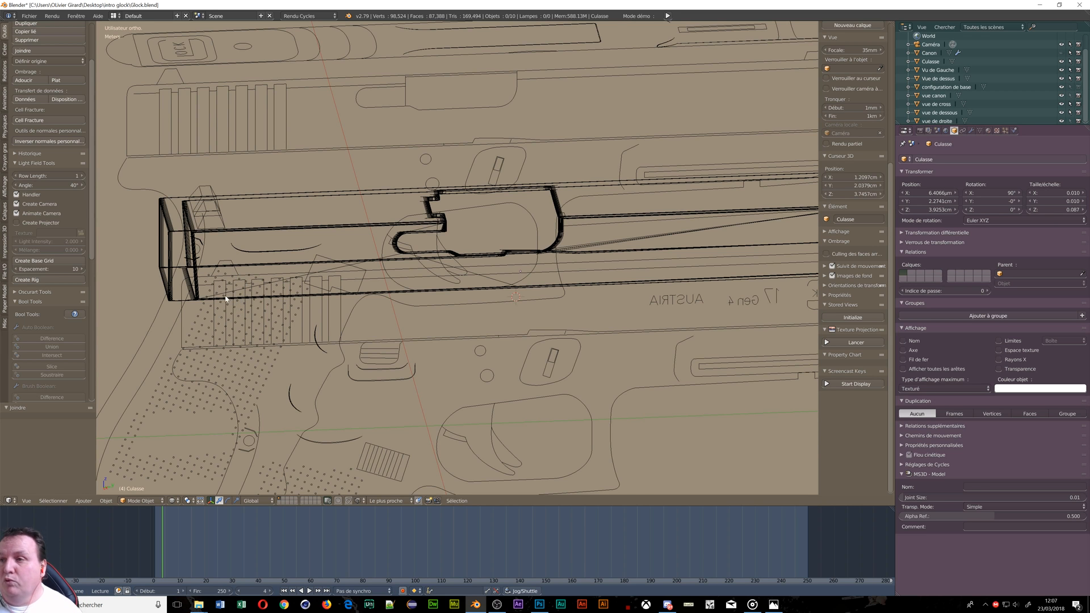
pyautogui.scroll(4, 227, 298)
pyautogui.scroll(-4, 225, 281)
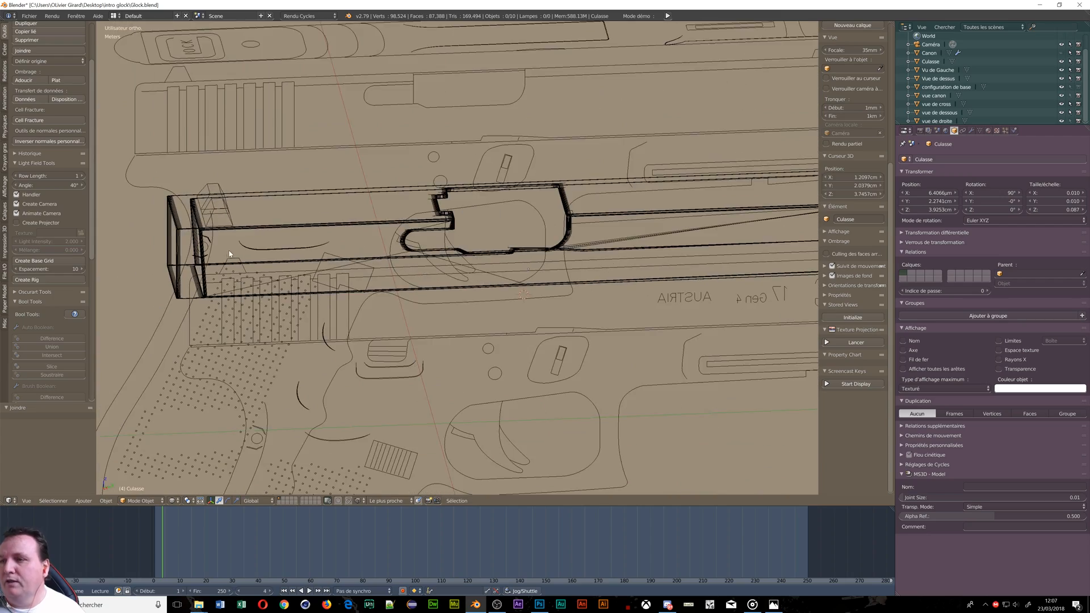
pyautogui.moveTo(231, 254)
pyautogui.mouseDown(button='middle')
pyautogui.moveTo(251, 279)
pyautogui.moveTo(293, 284)
pyautogui.moveTo(189, 242)
pyautogui.moveTo(214, 262)
pyautogui.moveTo(275, 279)
pyautogui.moveTo(244, 264)
pyautogui.mouseUp(button='middle')
pyautogui.scroll(-3, 189, 242)
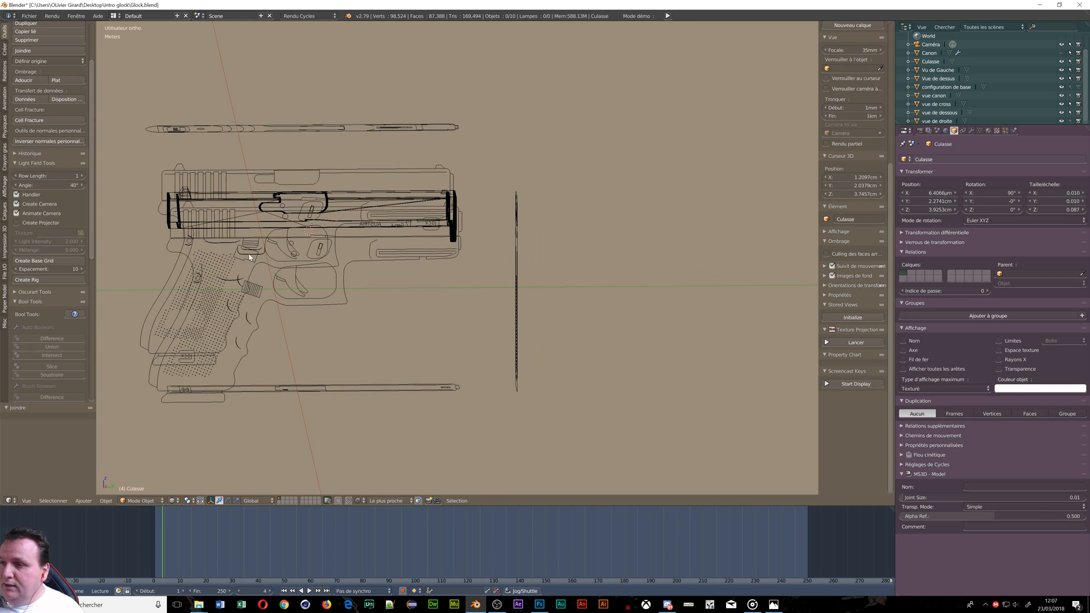
# Step: Display the model in solid shading and apply flat shading to the Culasse object
pyautogui.press('z')
pyautogui.click(248, 302)
pyautogui.moveTo(248, 302); pyautogui.dragTo(212, 252, button='middle')
pyautogui.scroll(2, 212, 252)
pyautogui.moveTo(282, 274); pyautogui.dragTo(509, 251, button='middle')
pyautogui.scroll(5, 550, 285)
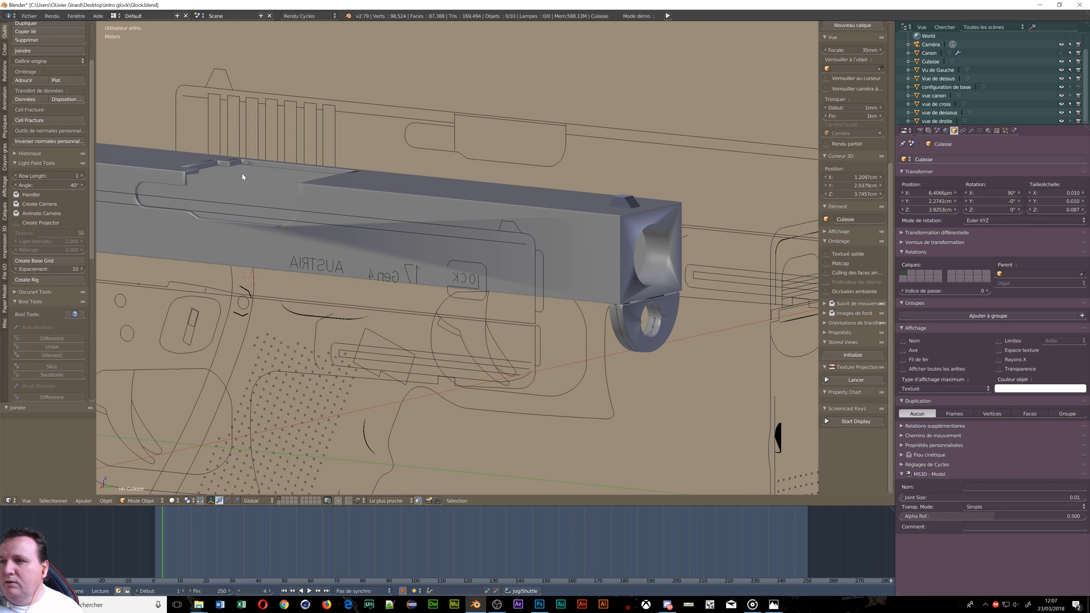
pyautogui.rightClick(243, 176)
pyautogui.click(56, 80)
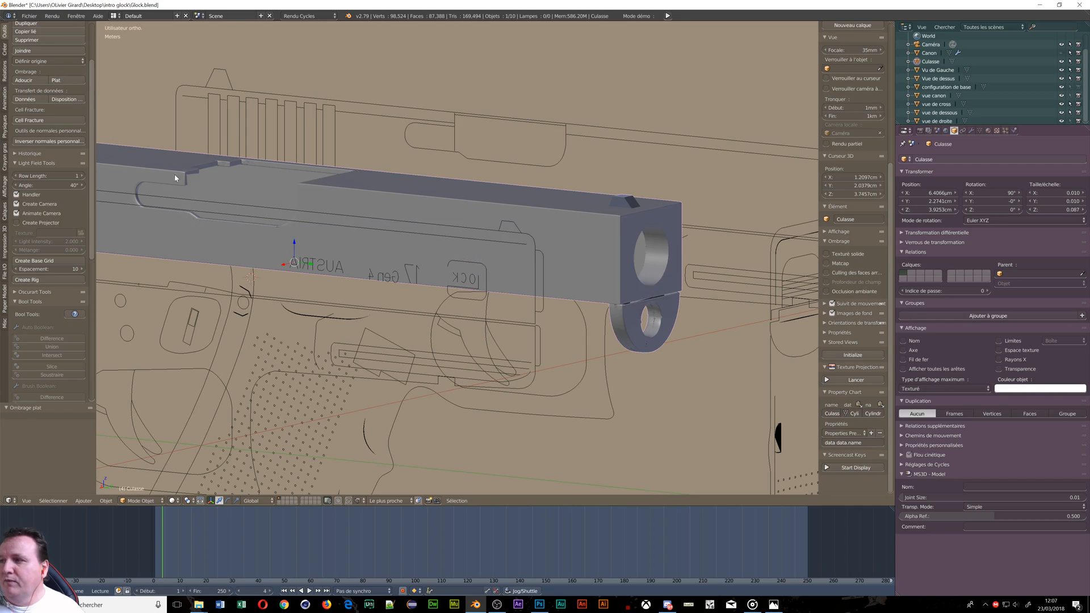
# Step: Add a cube mesh and scale it down in two passes to about 0.016
pyautogui.scroll(-4, 175, 176)
pyautogui.scroll(2, 148, 197)
pyautogui.scroll(1, 172, 190)
pyautogui.keyDown('shift'); pyautogui.moveTo(245, 186); pyautogui.dragTo(613, 201, button='middle'); pyautogui.keyUp('shift')
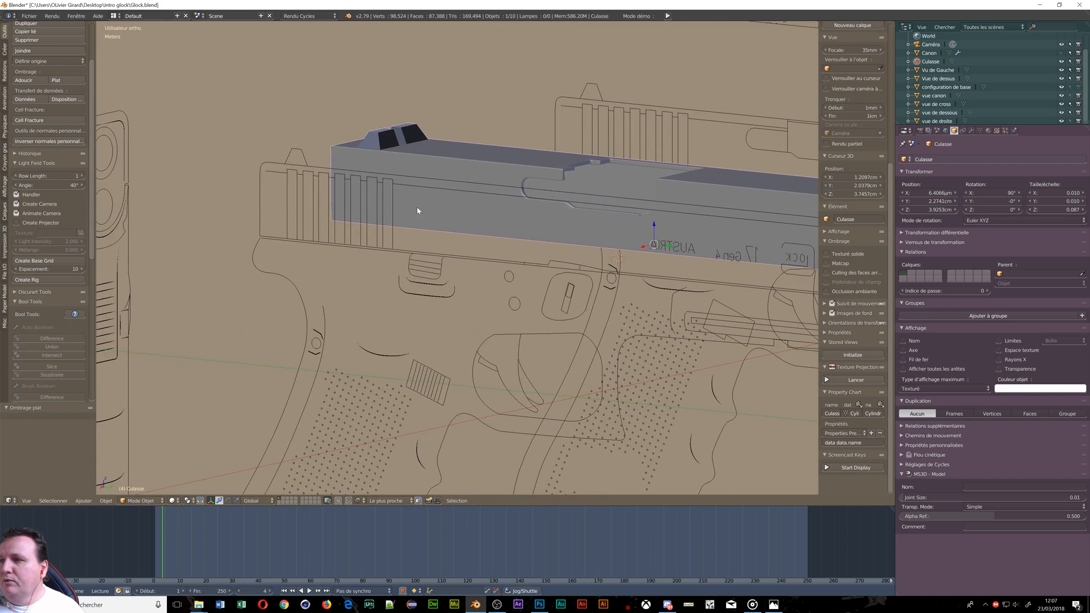
pyautogui.moveTo(417, 207); pyautogui.dragTo(487, 214, button='middle')
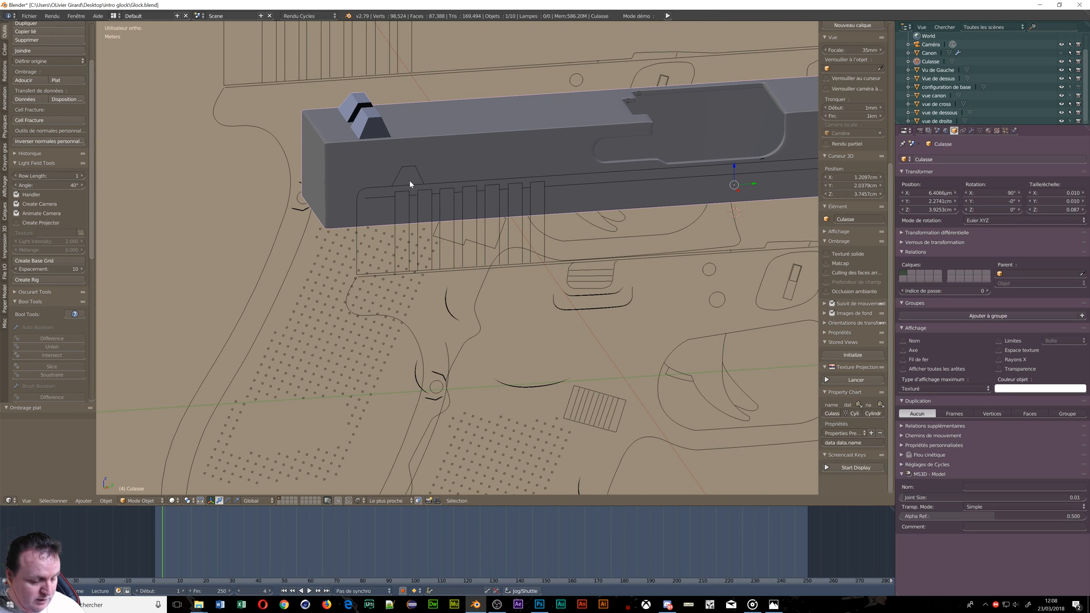
pyautogui.hotkey('shift', 'a')
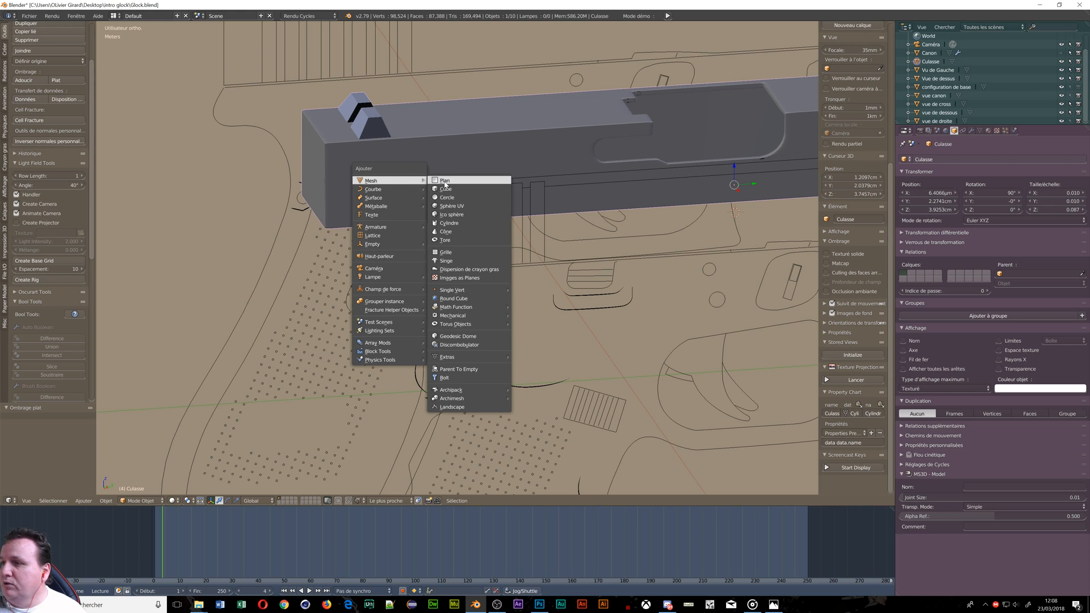
pyautogui.click(448, 189)
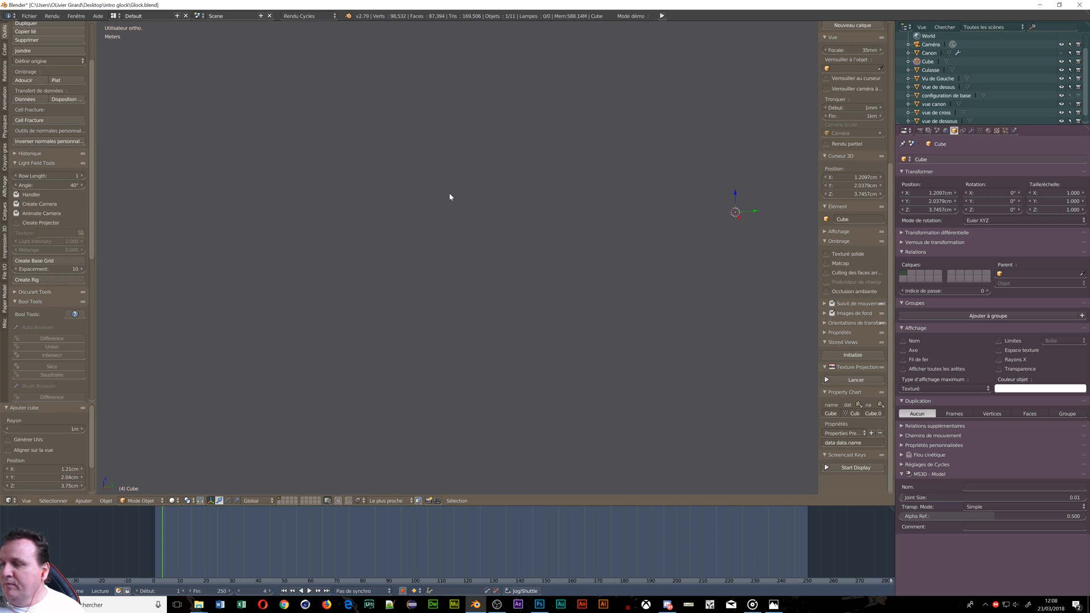
pyautogui.press('s')
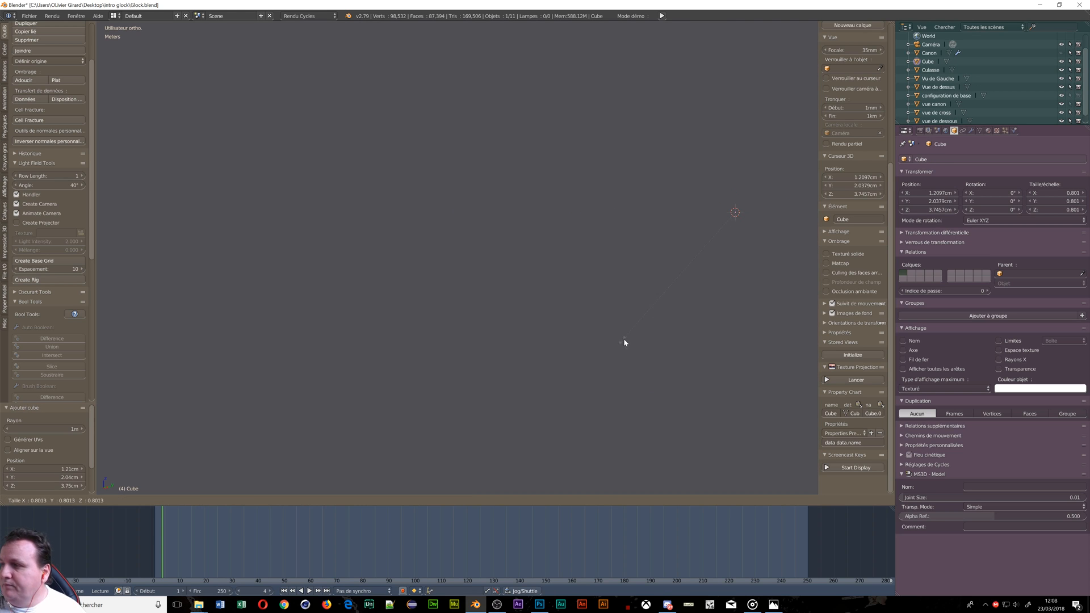
pyautogui.click(747, 220)
pyautogui.press('s')
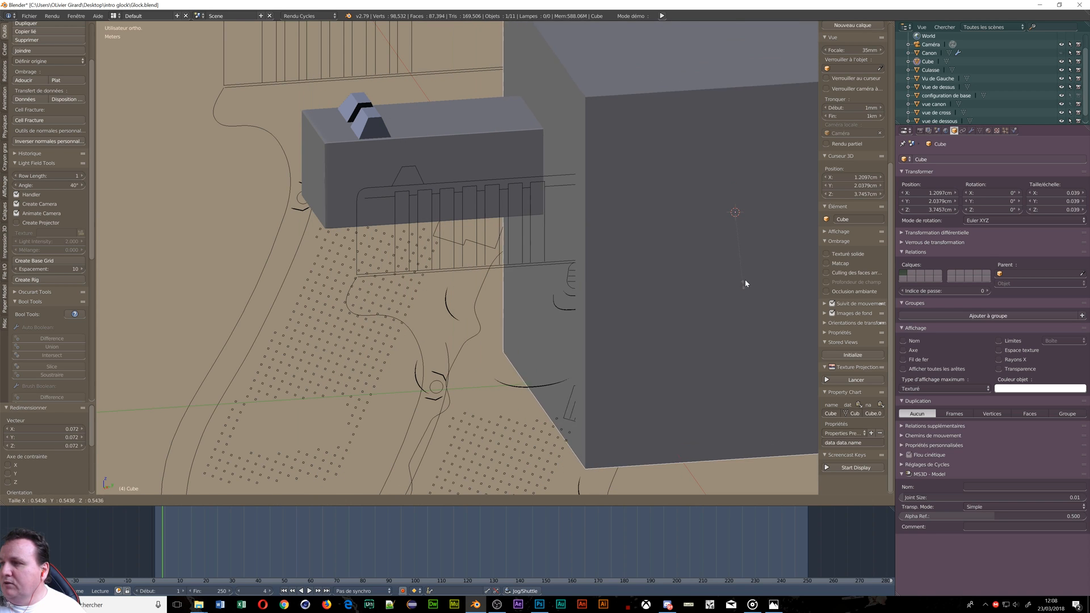
pyautogui.click(748, 238)
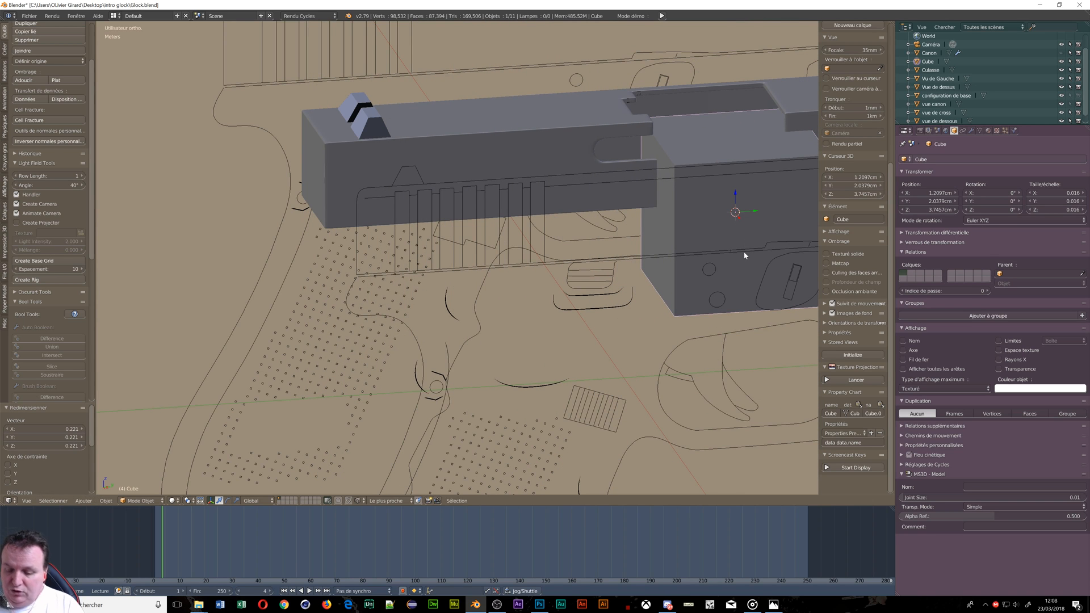
# Step: In the wireframe right view, move the cube about -6.94 cm along Y to the slide's rear serrations
pyautogui.press('KP_3')
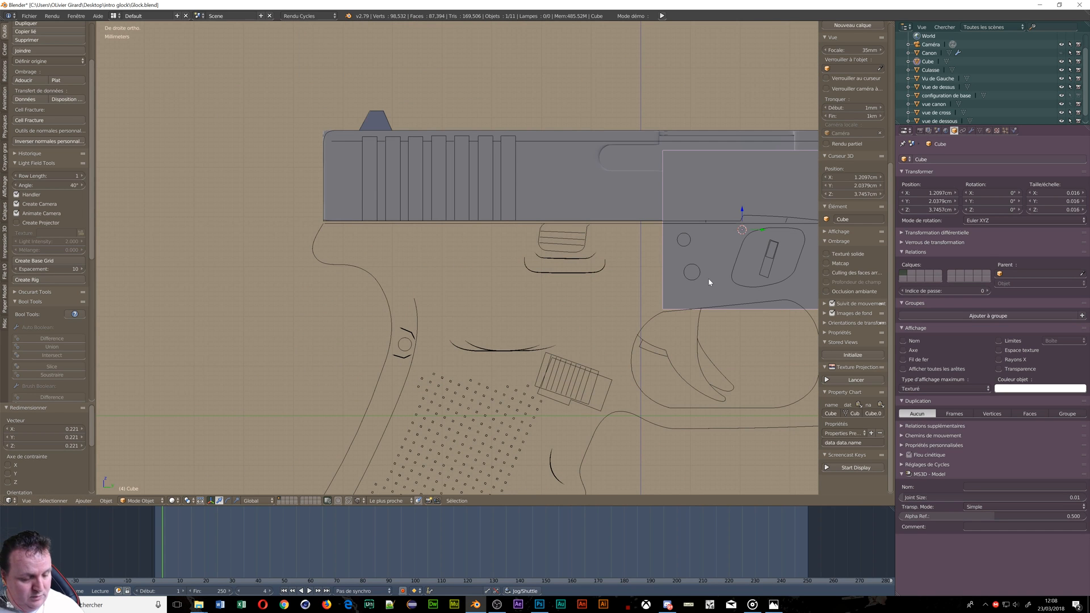
pyautogui.press('z')
pyautogui.click(773, 282)
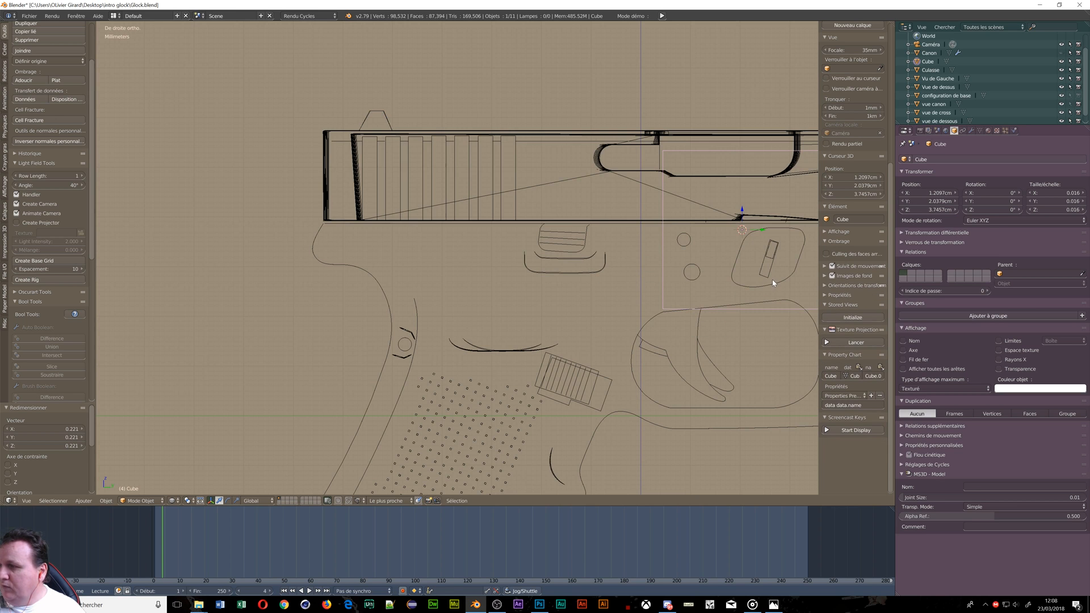
pyautogui.scroll(-4, 729, 295)
pyautogui.keyDown('shift'); pyautogui.moveTo(714, 278); pyautogui.dragTo(545, 241, button='middle'); pyautogui.keyUp('shift')
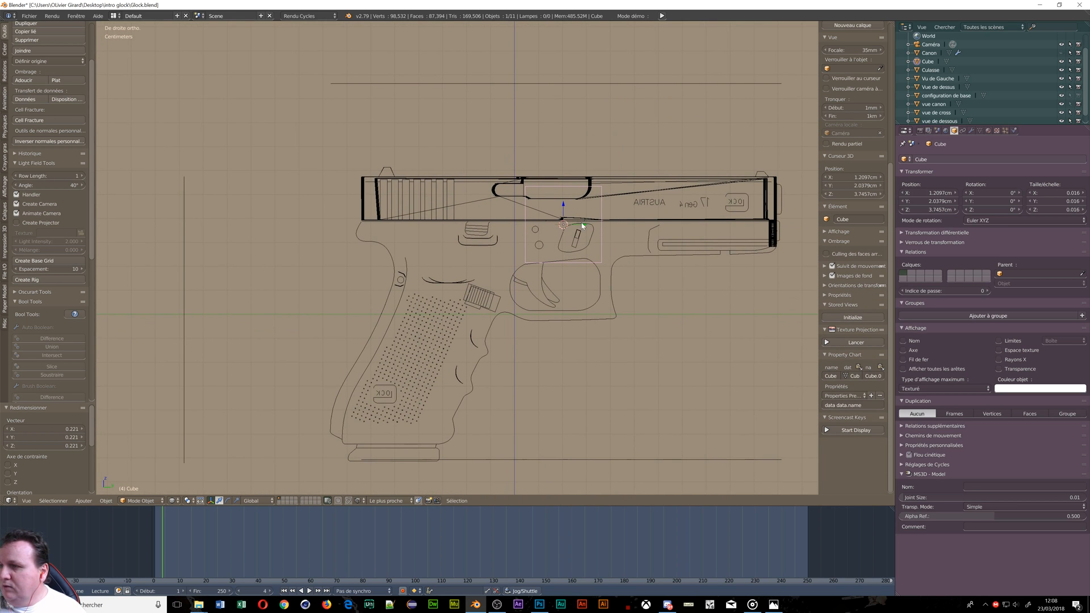
pyautogui.moveTo(583, 225); pyautogui.dragTo(414, 225)
# Step: Raise the cube about 2.81 mm along Z so its upper edge meets the top of the serration outlines
pyautogui.scroll(3, 354, 201)
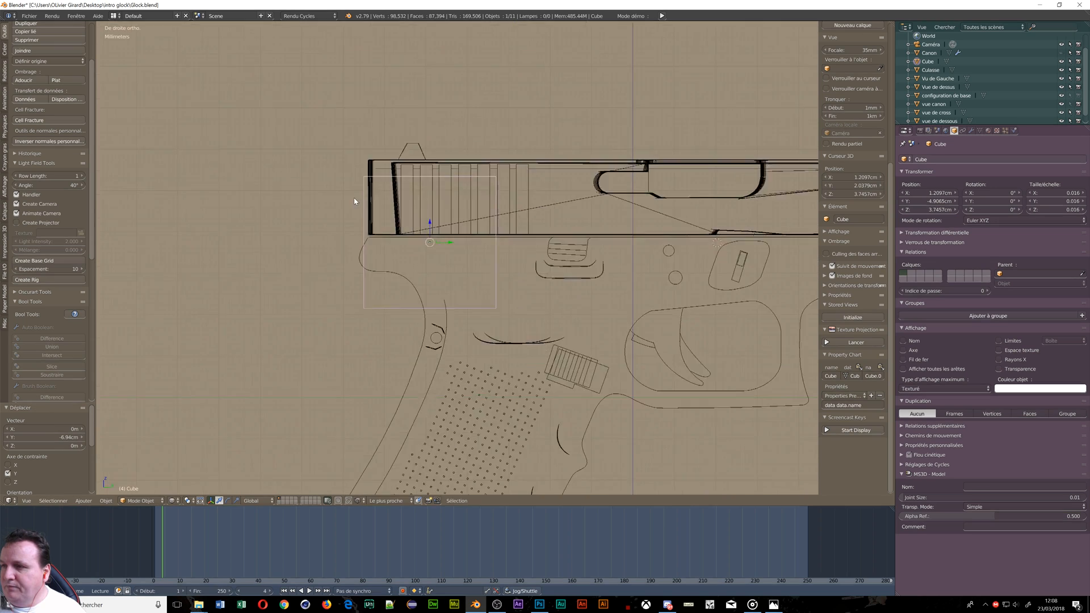
pyautogui.scroll(5, 354, 201)
pyautogui.scroll(1, 534, 193)
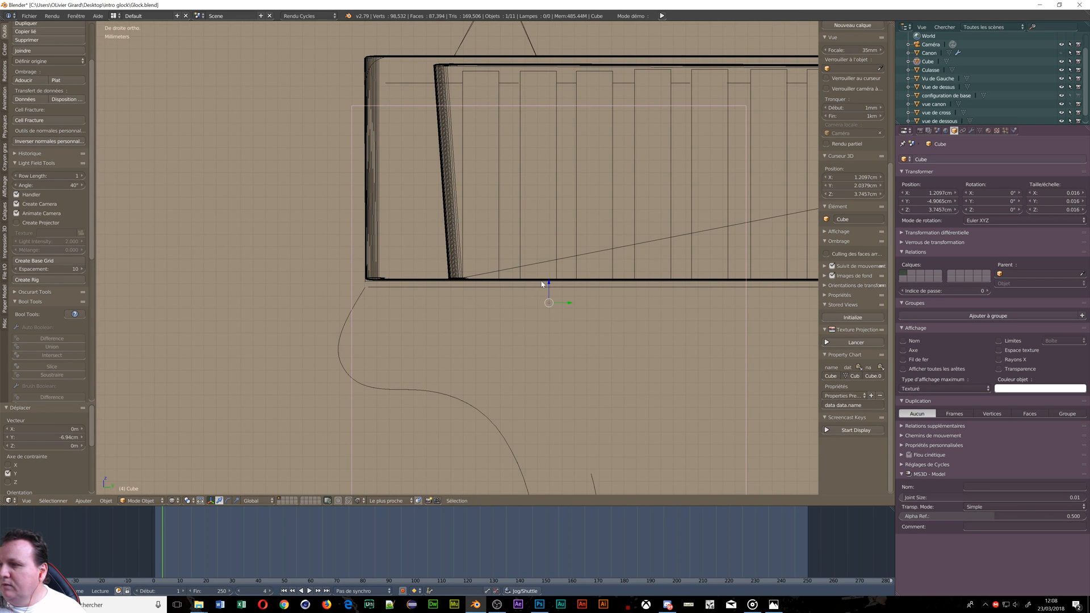
pyautogui.moveTo(548, 282); pyautogui.dragTo(528, 74)
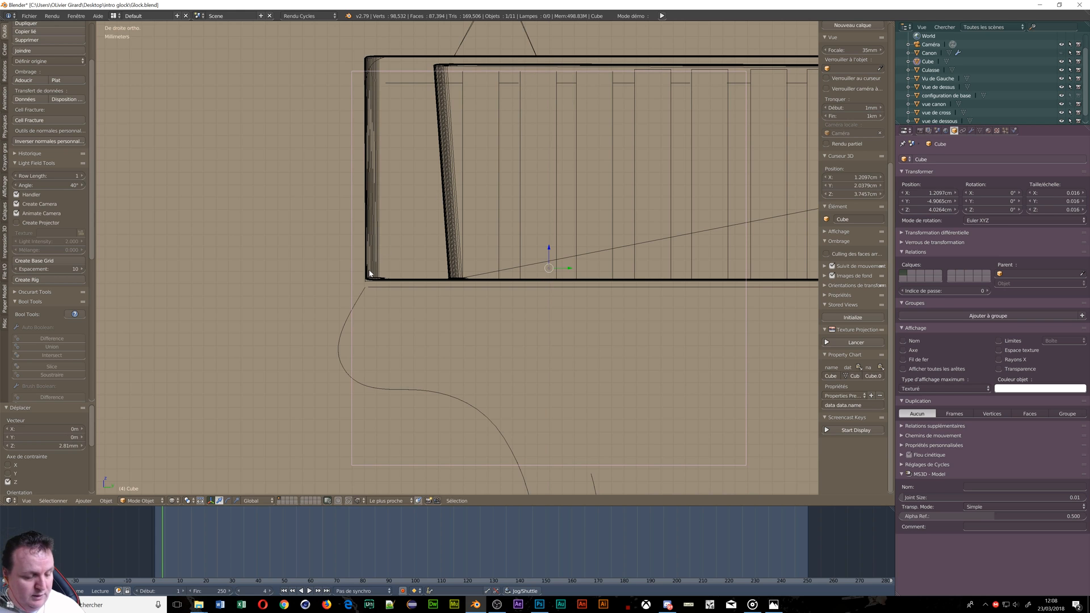
# Step: In face selection mode, move the cube's rear face about 8.95 mm along Y to the first serration's rear edge
pyautogui.press('Tab')
pyautogui.click(434, 266)
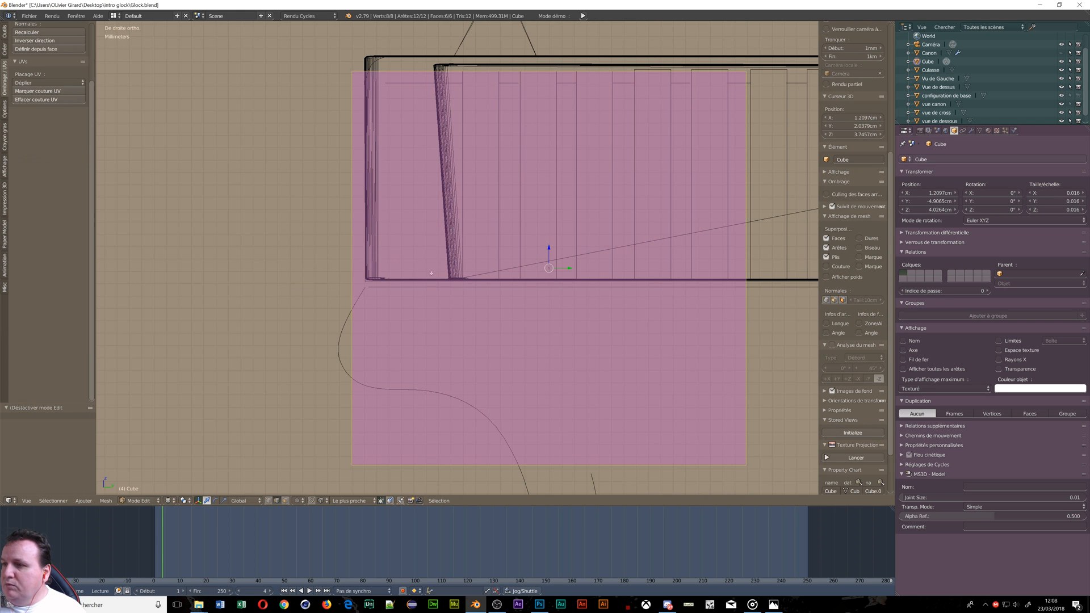
pyautogui.hotkey('ctrl', 'Tab')
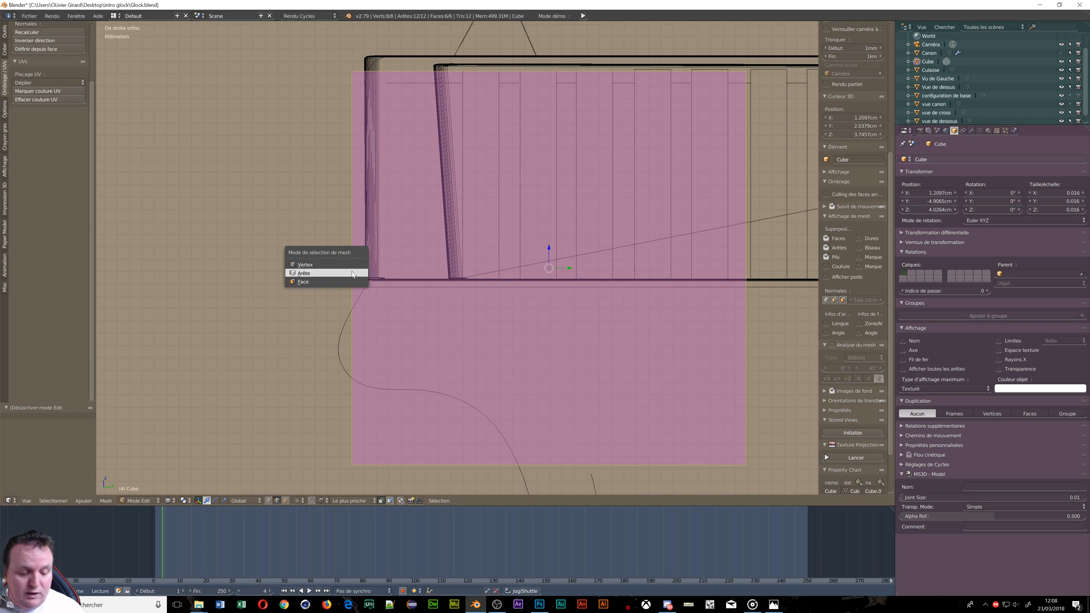
pyautogui.click(329, 282)
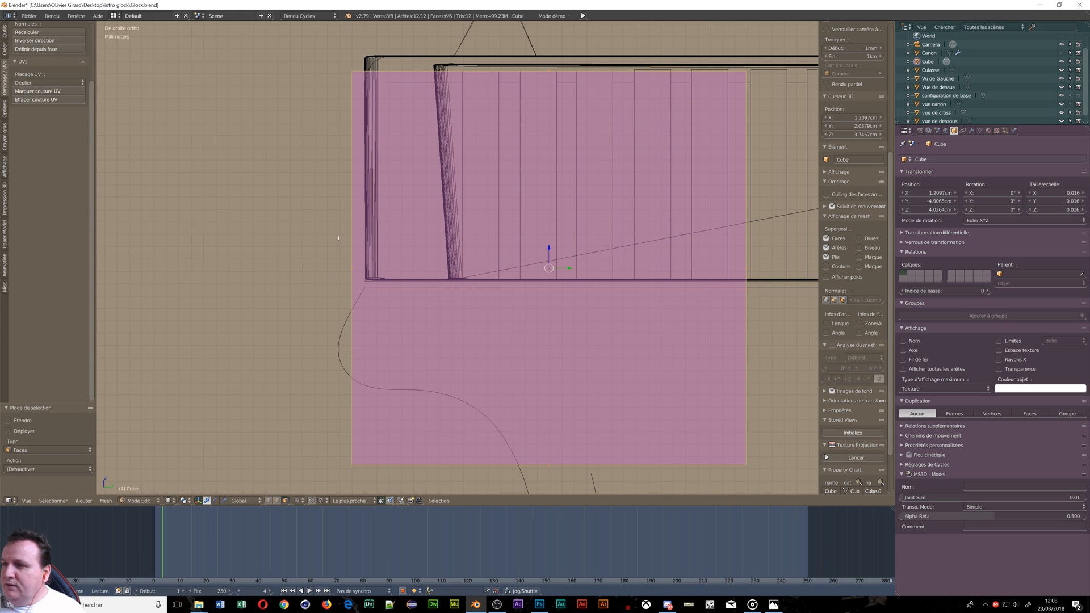
pyautogui.rightClick(356, 269)
pyautogui.press('g')
pyautogui.press('y')
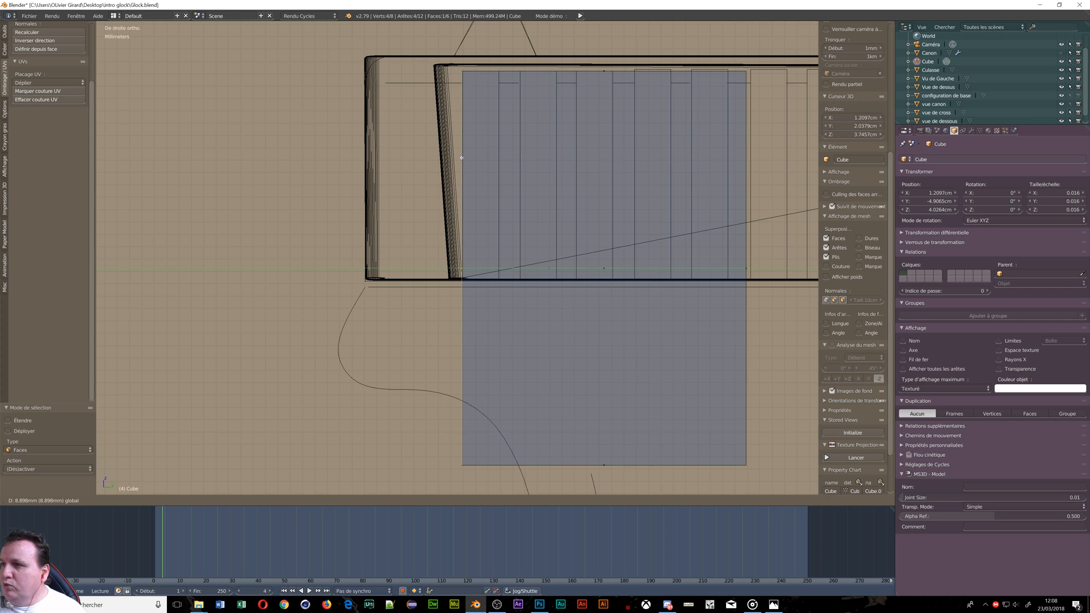
pyautogui.click(466, 182)
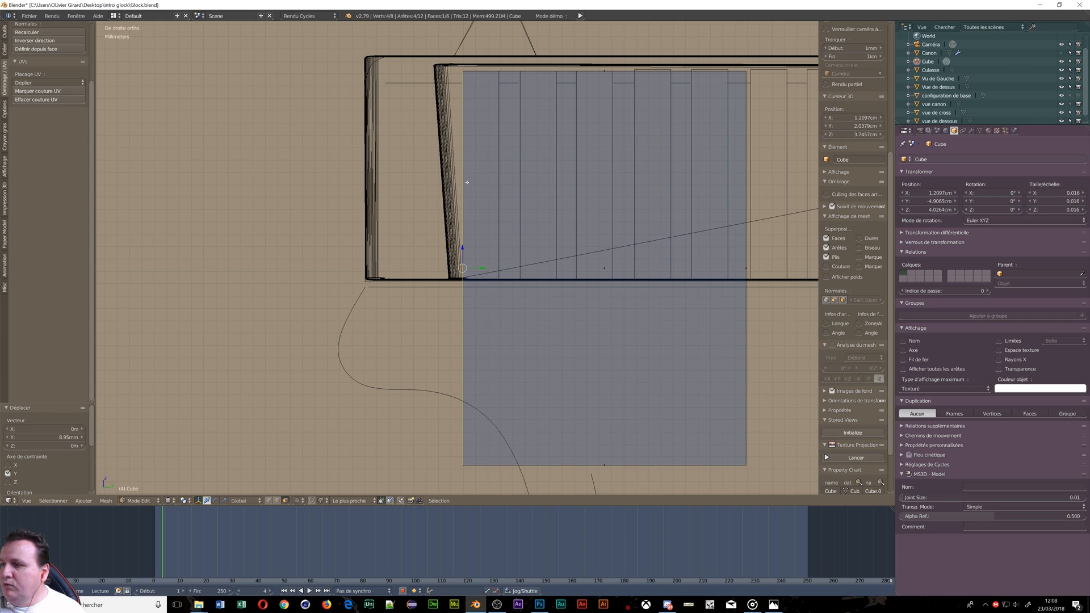
# Step: Move the cube's bottom face up about 1.51 cm along Z to the slide's lower edge
pyautogui.rightClick(606, 465)
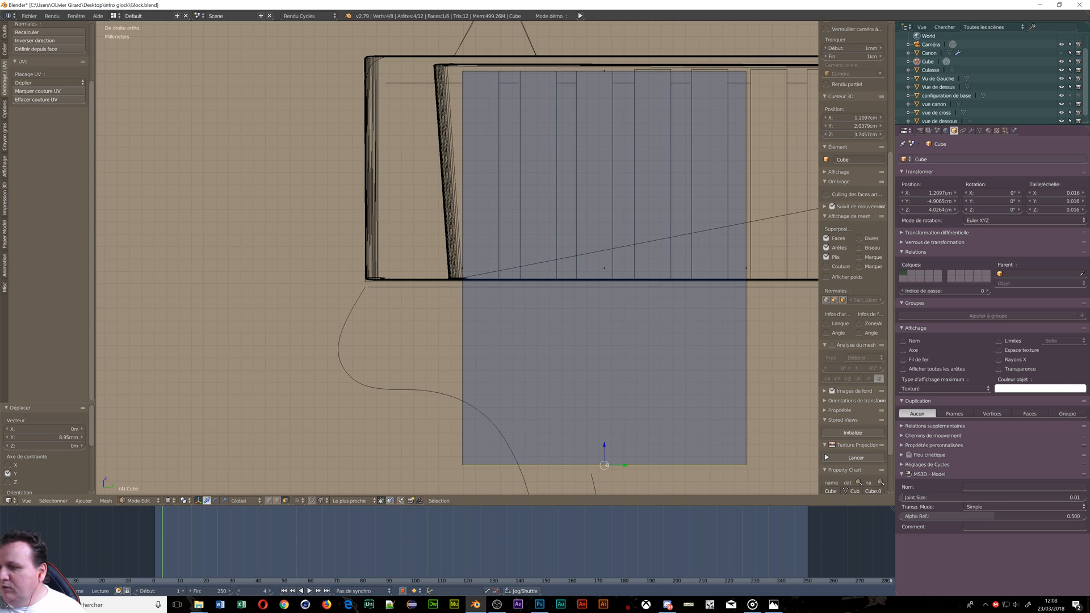
pyautogui.press('g')
pyautogui.press('z')
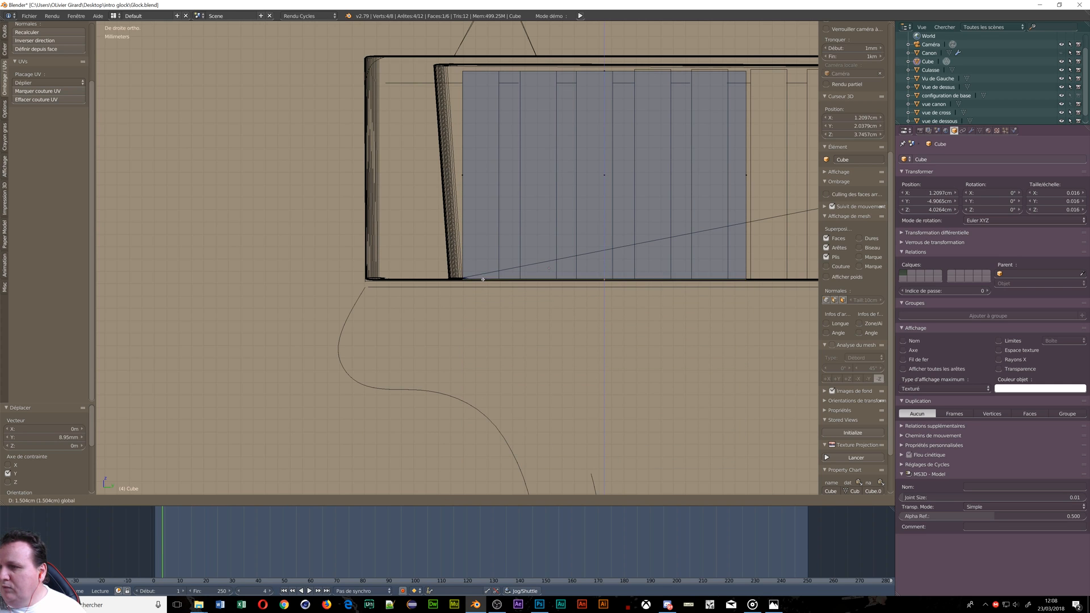
pyautogui.click(482, 280)
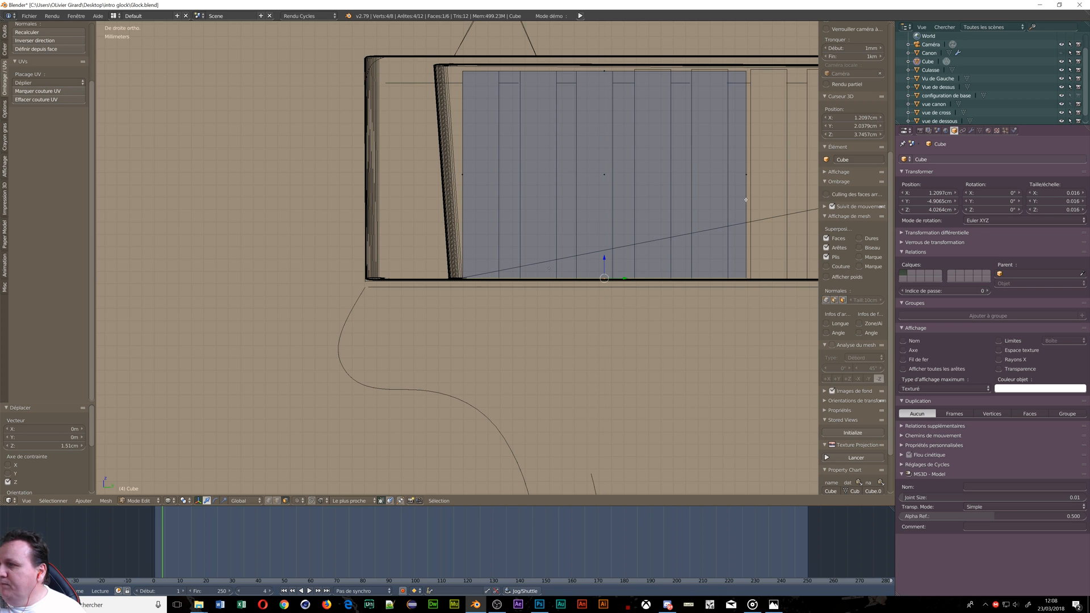
# Step: Move the cube's front face about -2 cm along Y to match the first serration's width
pyautogui.rightClick(748, 176)
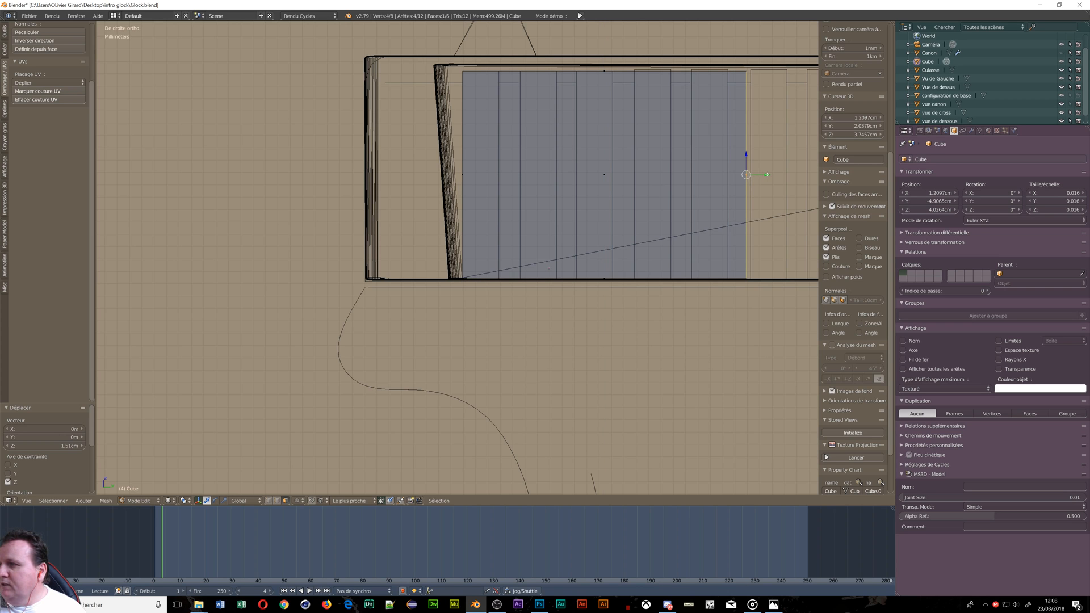
pyautogui.press('g')
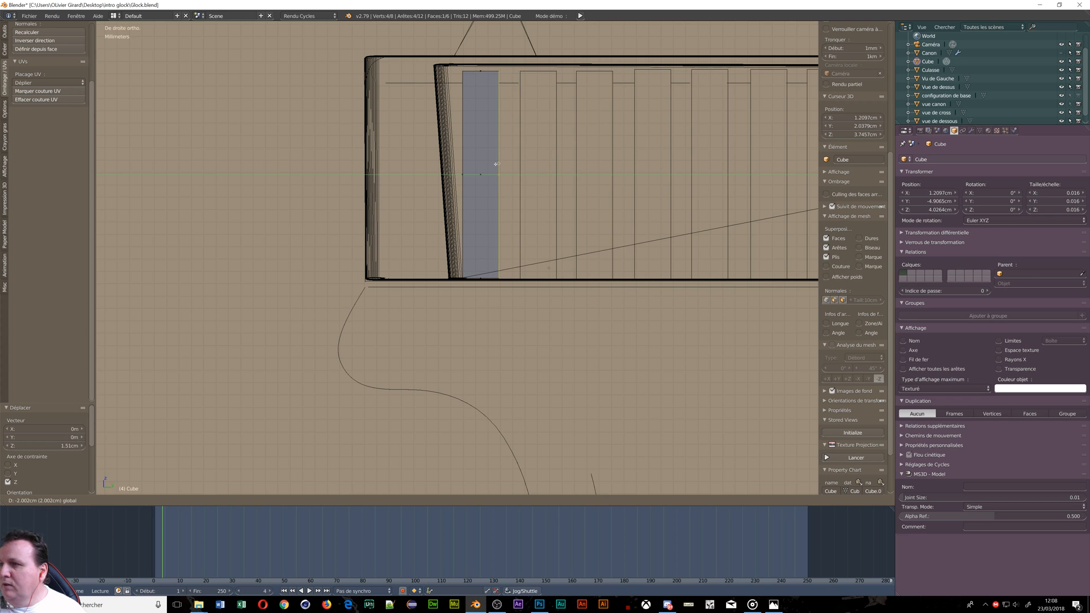
pyautogui.click(496, 164)
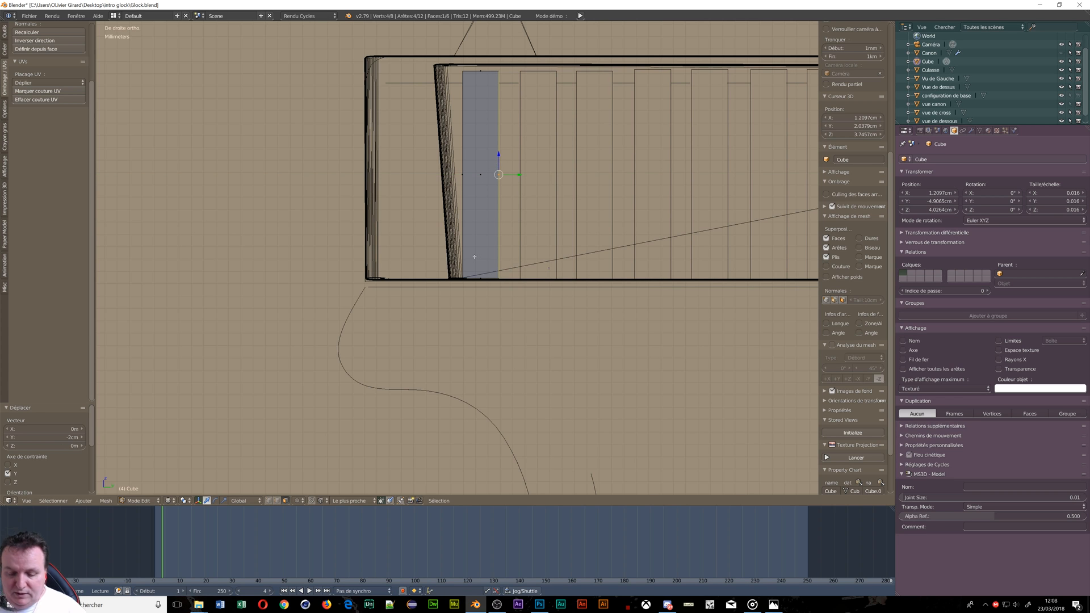
# Step: In the top view, move the cube's inner end face about 1.42 cm along X to the slide's side wall
pyautogui.press('KP_7')
pyautogui.scroll(-3, 475, 257)
pyautogui.scroll(5, 506, 275)
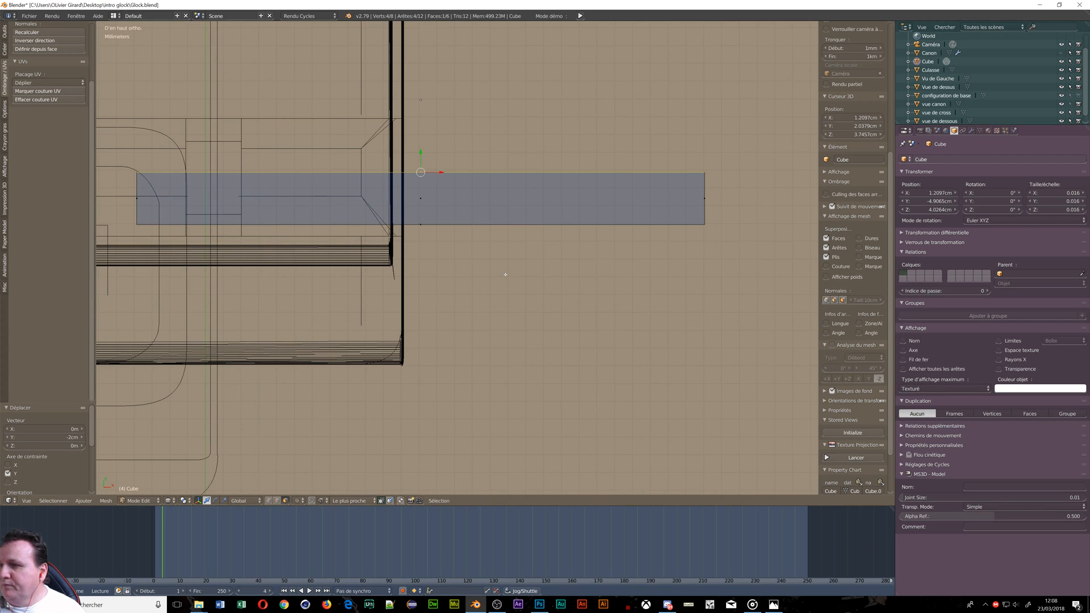
pyautogui.rightClick(137, 199)
pyautogui.press('g')
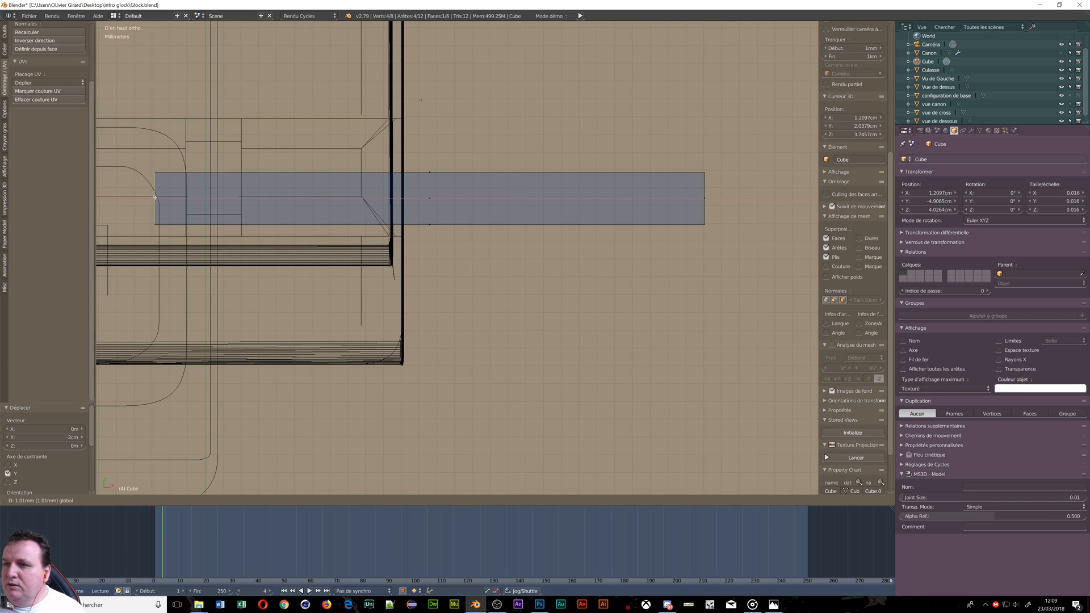
pyautogui.click(392, 217)
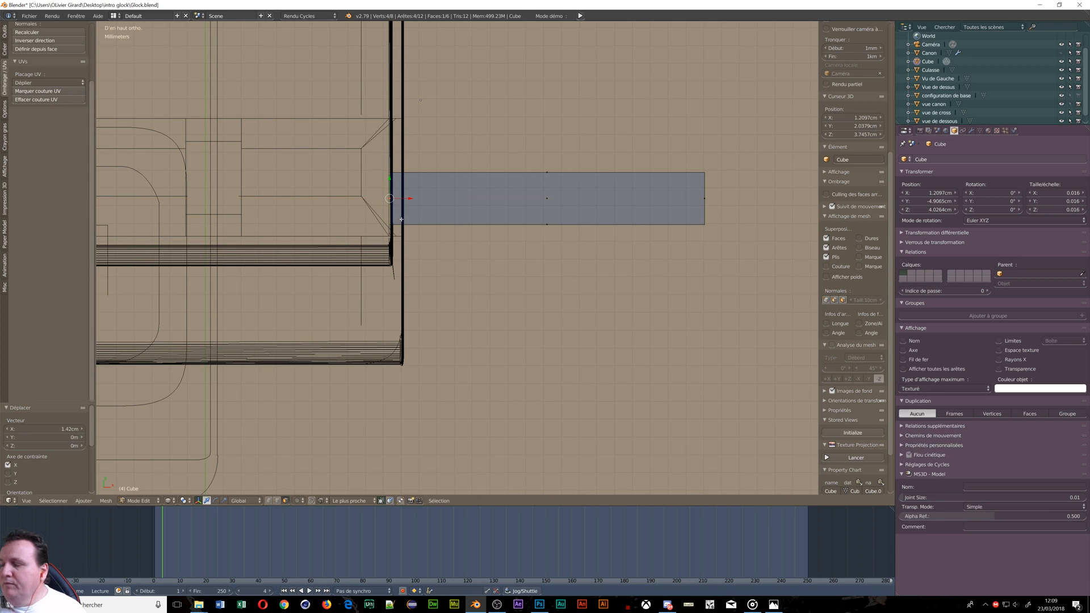
# Step: Move the cube's outer end face about -1.68 cm along X so it sits close to the slide's side wall
pyautogui.keyDown('ctrl'); pyautogui.rightClick(704, 201); pyautogui.keyUp('ctrl')
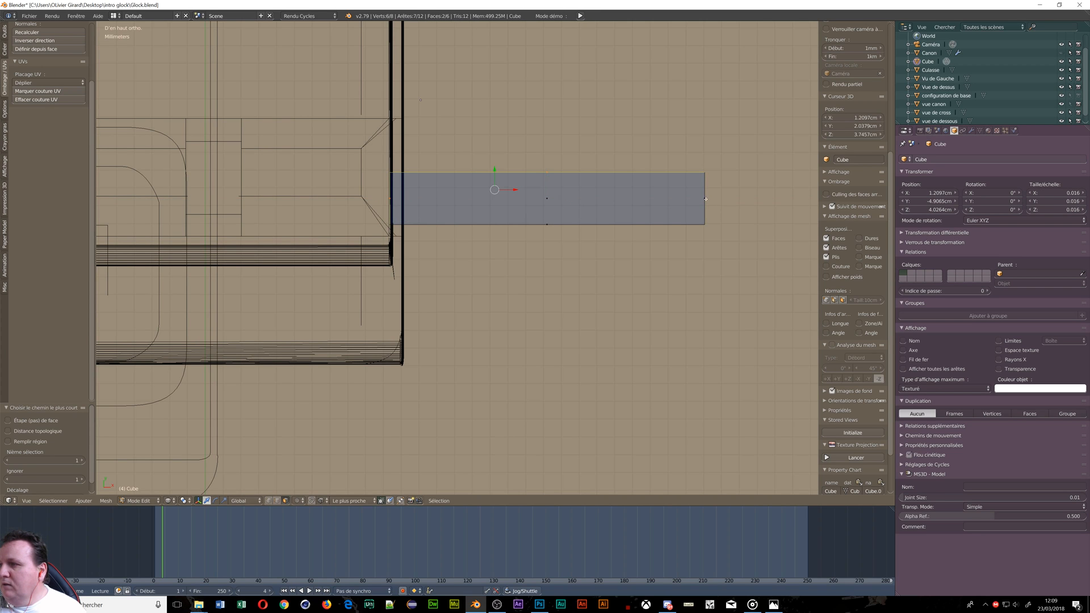
pyautogui.rightClick(704, 199)
pyautogui.moveTo(724, 198); pyautogui.dragTo(425, 198)
pyautogui.moveTo(425, 198); pyautogui.dragTo(516, 253, button='middle')
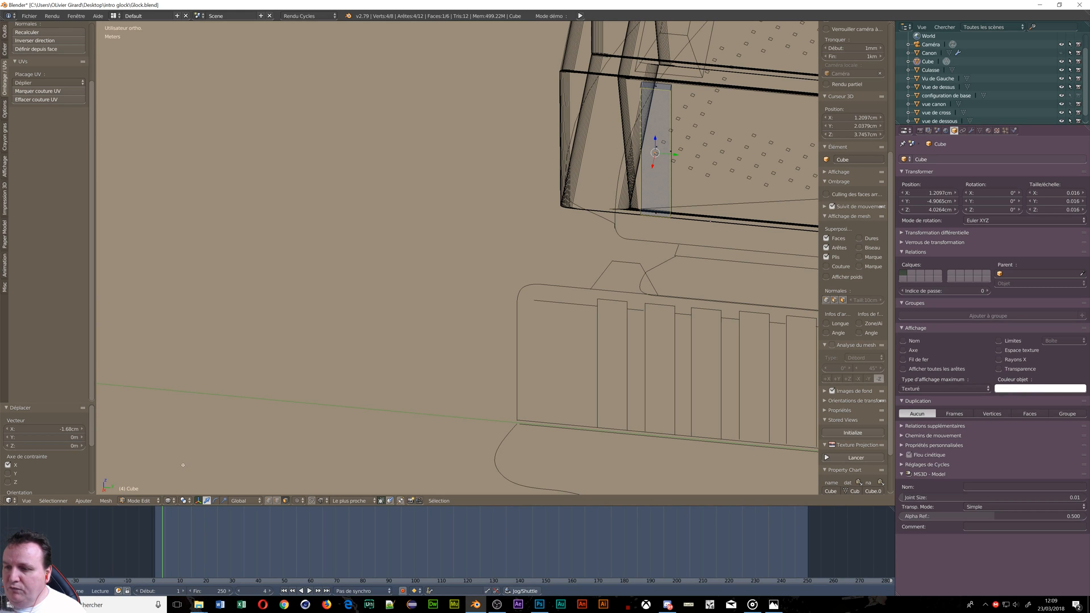
# Step: Return the cube to Object Mode and set its origin to its geometry
pyautogui.click(107, 501)
pyautogui.moveTo(119, 452)
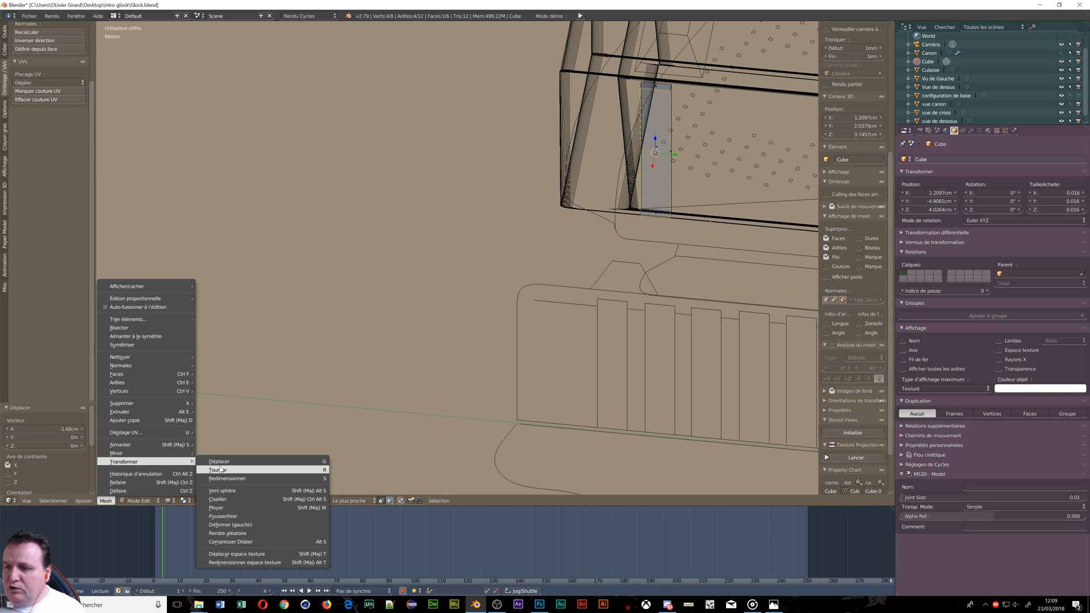
pyautogui.moveTo(164, 449)
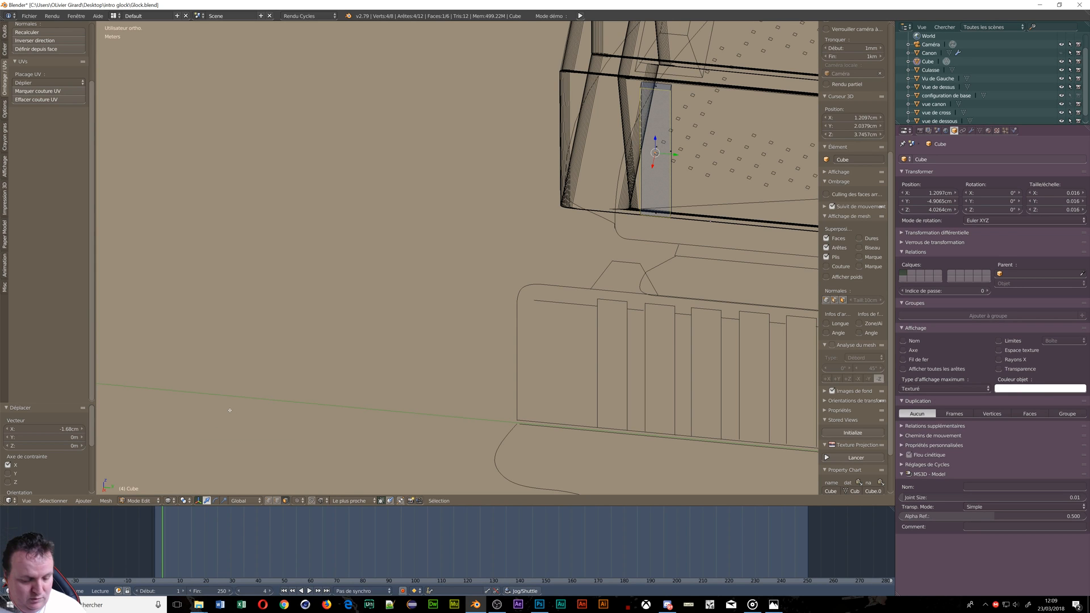
pyautogui.press('Tab')
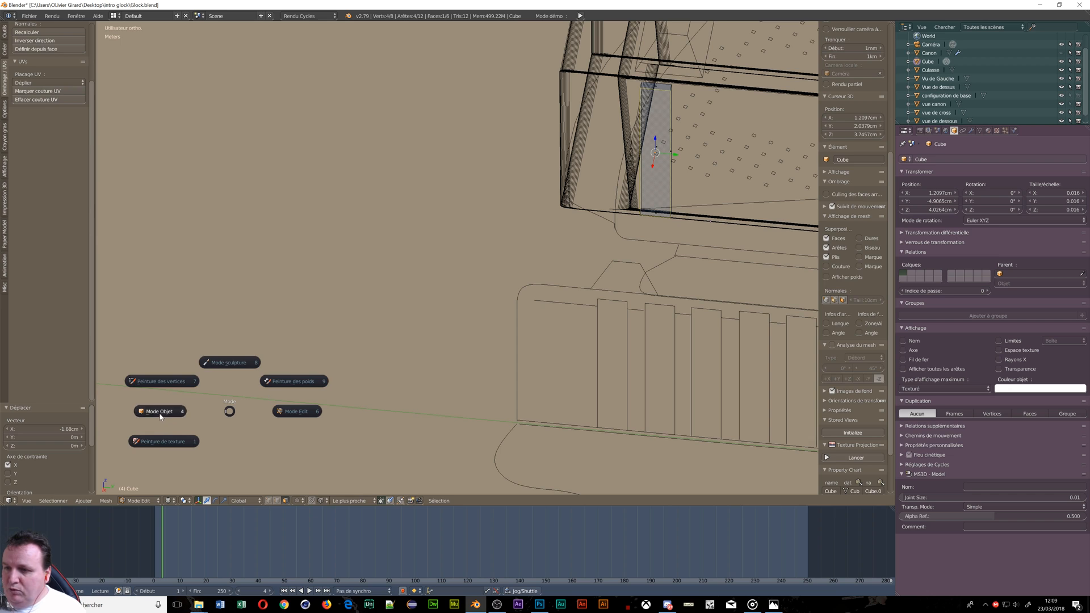
pyautogui.click(227, 411)
pyautogui.click(107, 501)
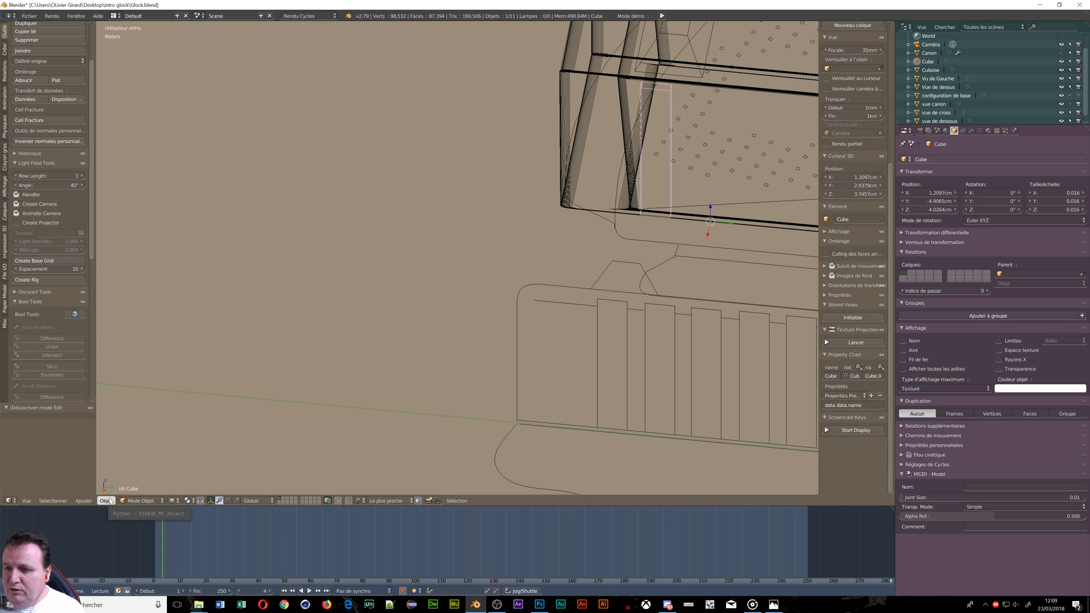
pyautogui.click(106, 501)
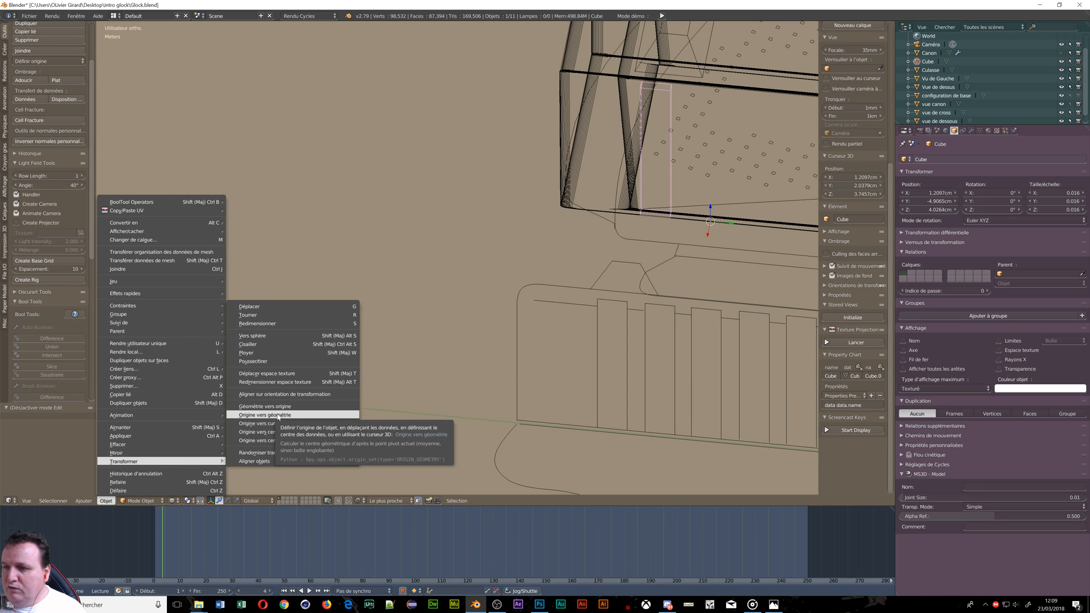
pyautogui.click(277, 415)
# Step: In the right view, add a Tableau (Array) modifier to the cube with a count of 7
pyautogui.scroll(-4, 445, 321)
pyautogui.keyDown('shift'); pyautogui.moveTo(676, 312); pyautogui.dragTo(572, 288, button='middle'); pyautogui.keyUp('shift')
pyautogui.press('KP_3')
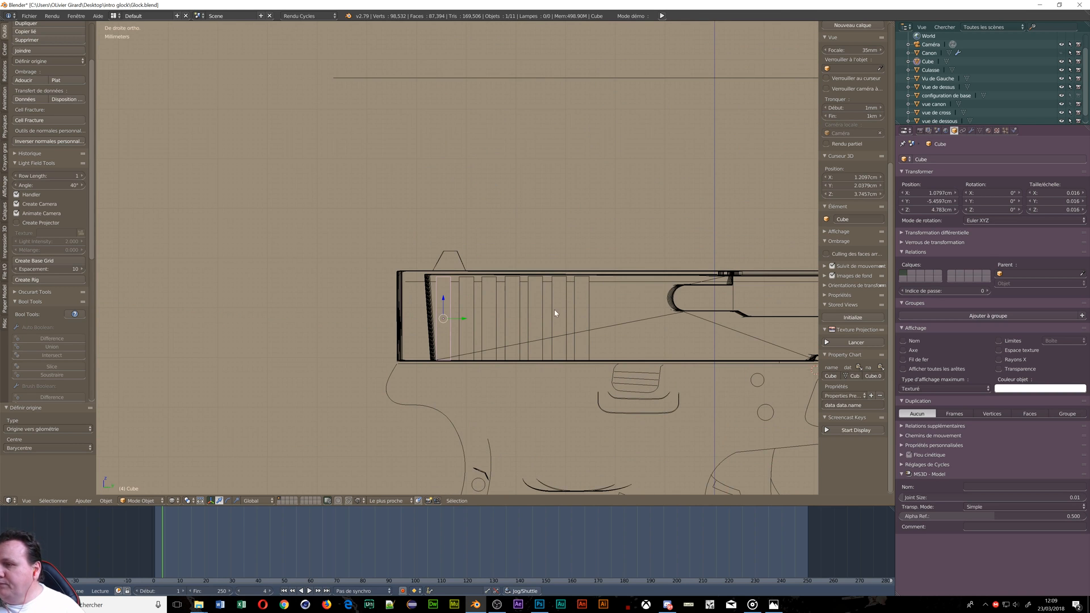
pyautogui.scroll(5, 519, 340)
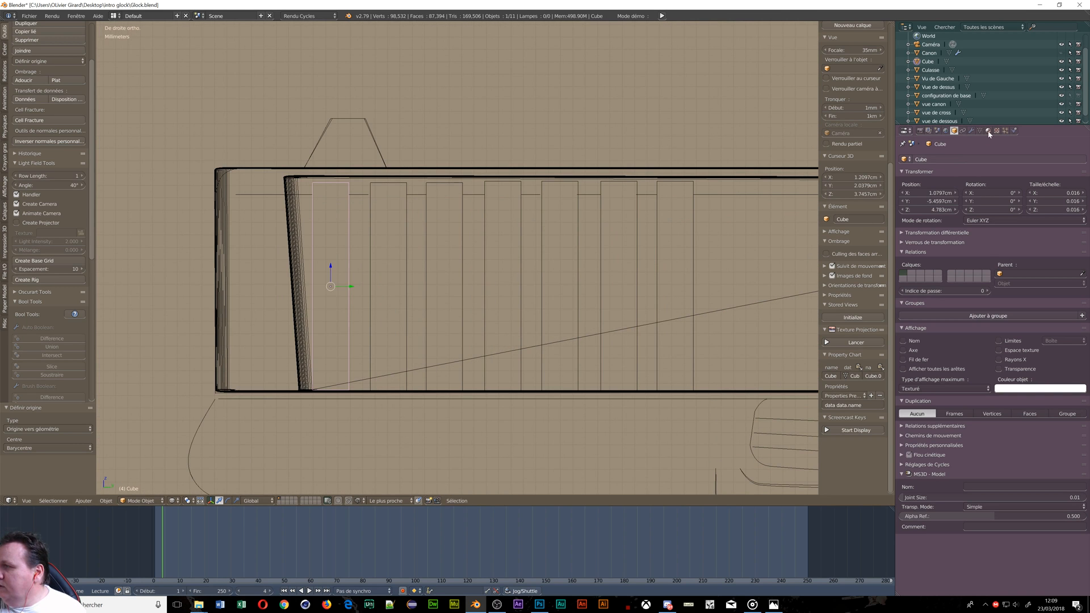
pyautogui.click(971, 131)
pyautogui.click(963, 159)
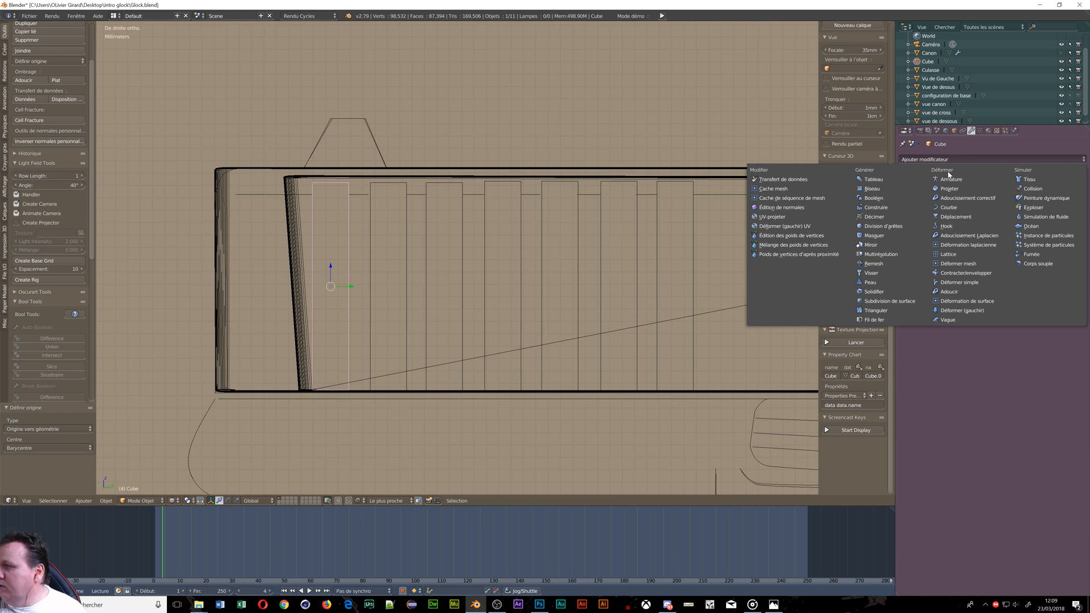
pyautogui.click(874, 179)
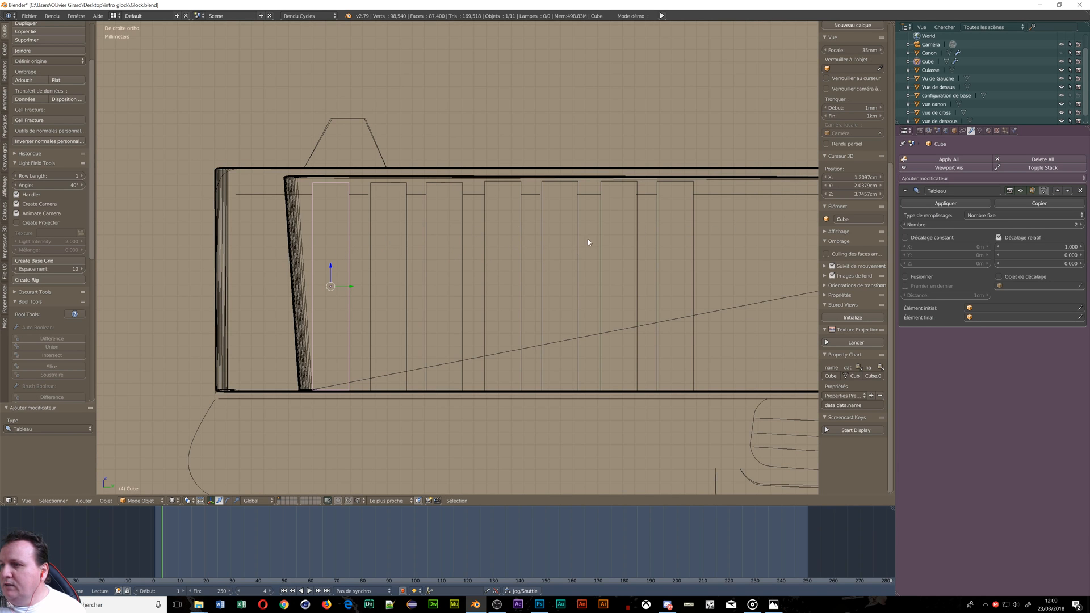
pyautogui.scroll(-4, 620, 288)
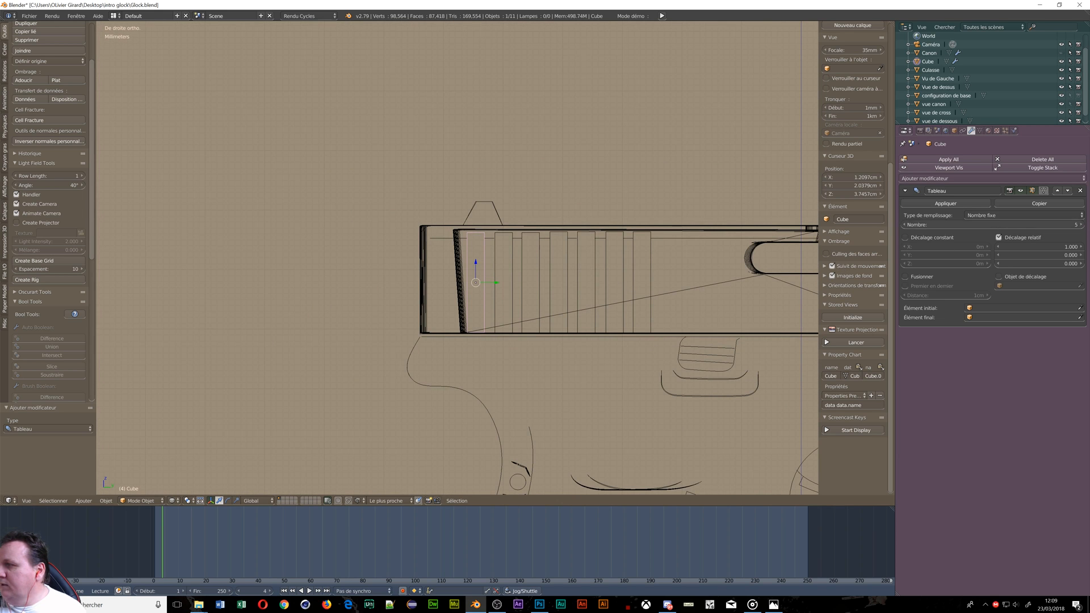
pyautogui.moveTo(574, 291); pyautogui.dragTo(505, 320, button='middle')
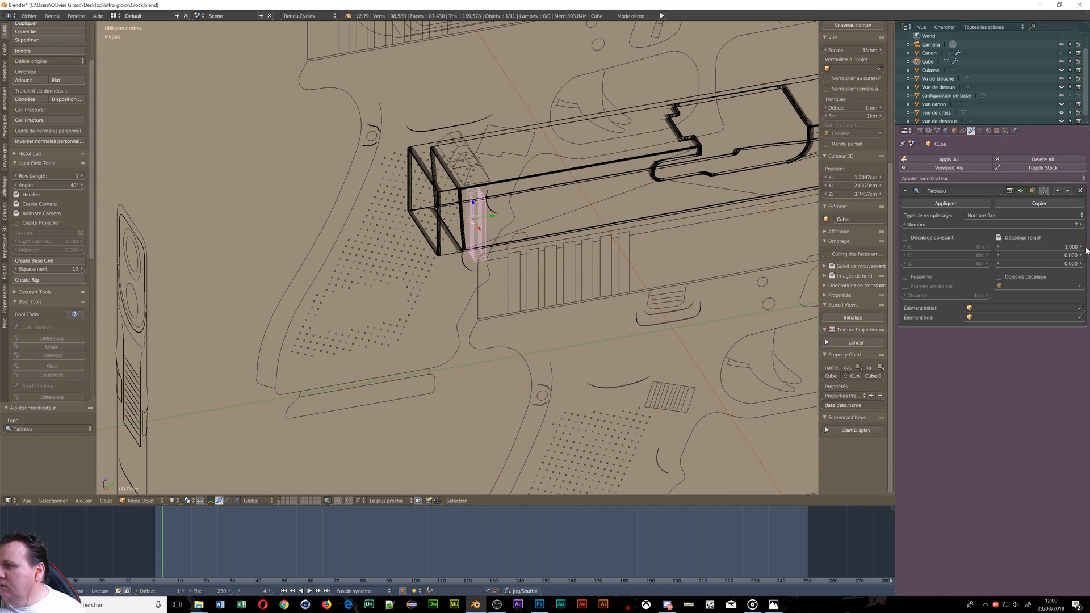
# Step: Set the array's relative offset to 0 on X and roughly 2.1 on Y
pyautogui.click(1022, 247)
pyautogui.write('0')
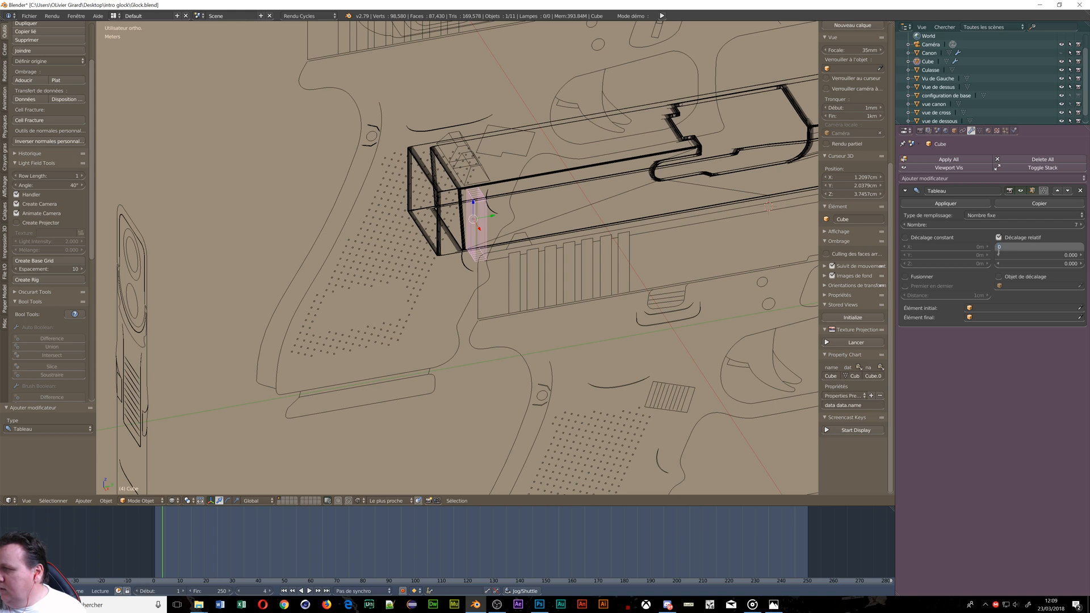
pyautogui.press('Return')
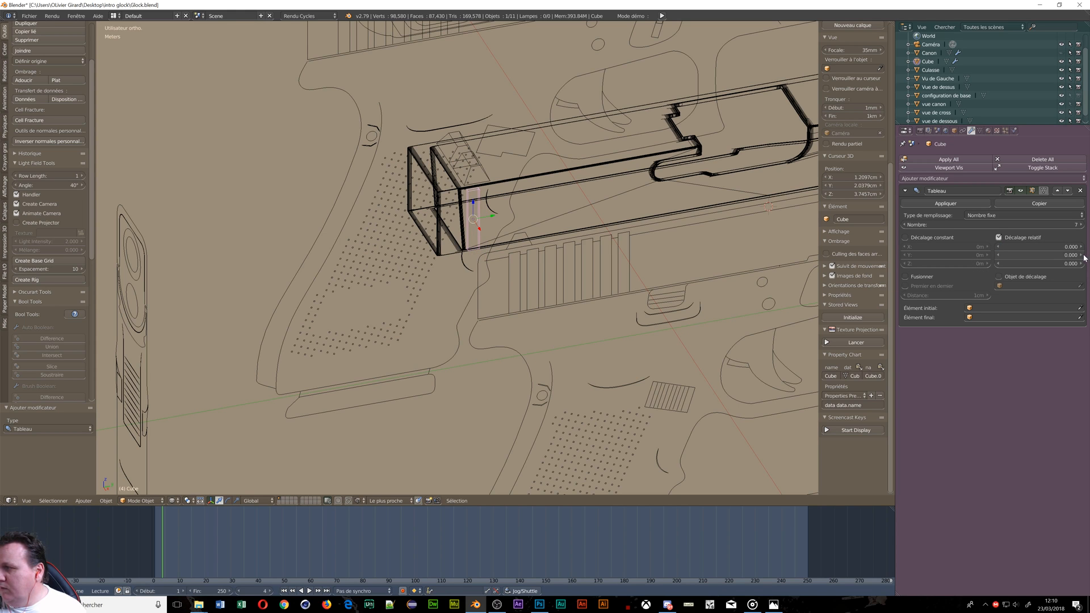
pyautogui.moveTo(1067, 254); pyautogui.dragTo(1089, 255)
# Step: In the right view, reduce the array's relative Y offset to 1.580 so the copies match the serration outlines
pyautogui.press('KP_3')
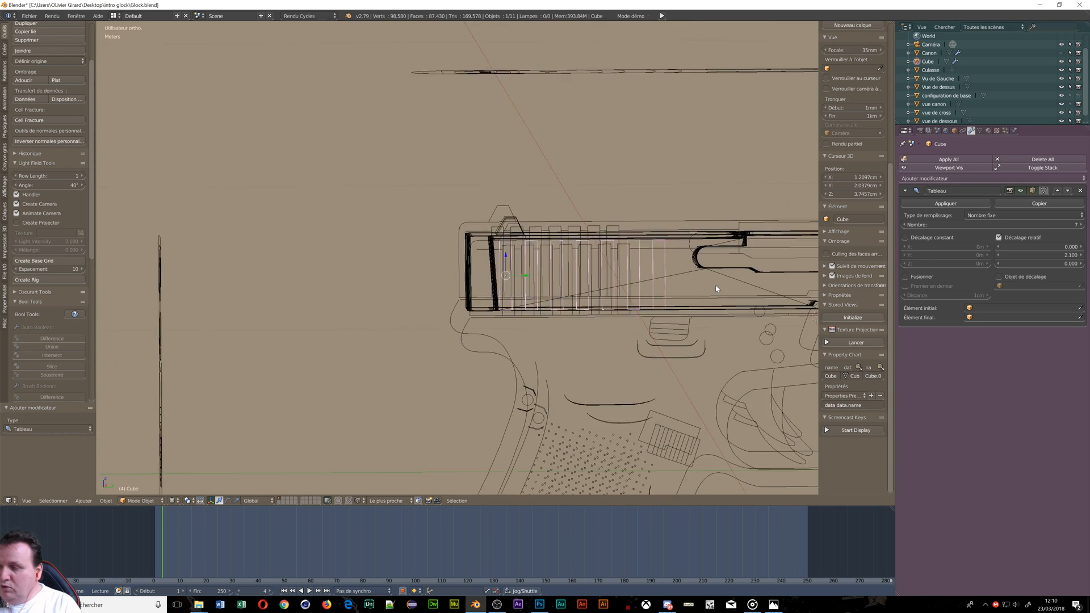
pyautogui.scroll(5, 625, 322)
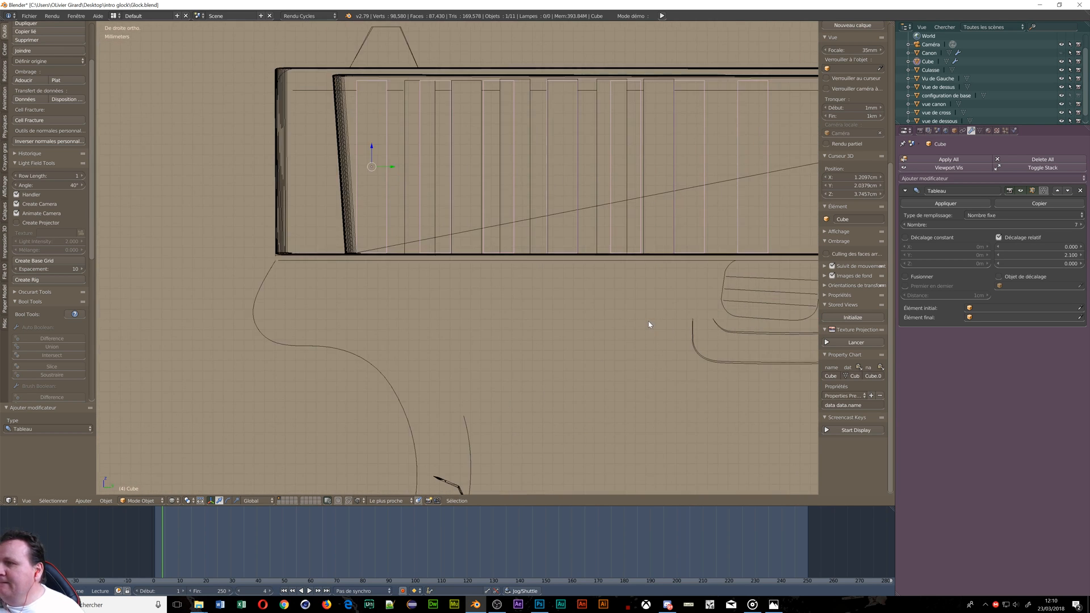
pyautogui.scroll(1, 648, 310)
pyautogui.scroll(-1, 647, 302)
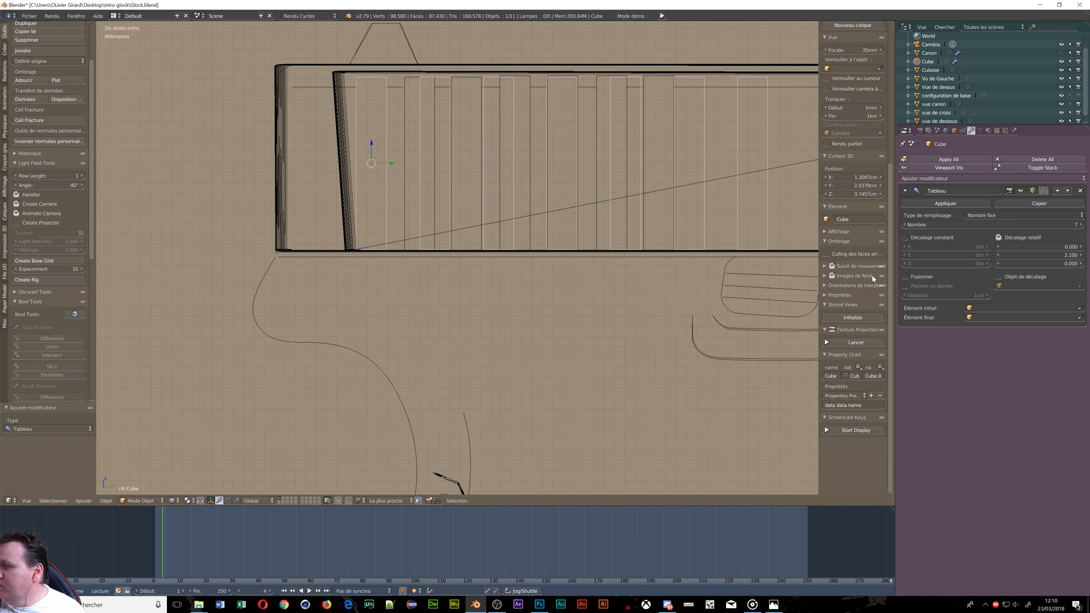
pyautogui.moveTo(1002, 260); pyautogui.dragTo(951, 260)
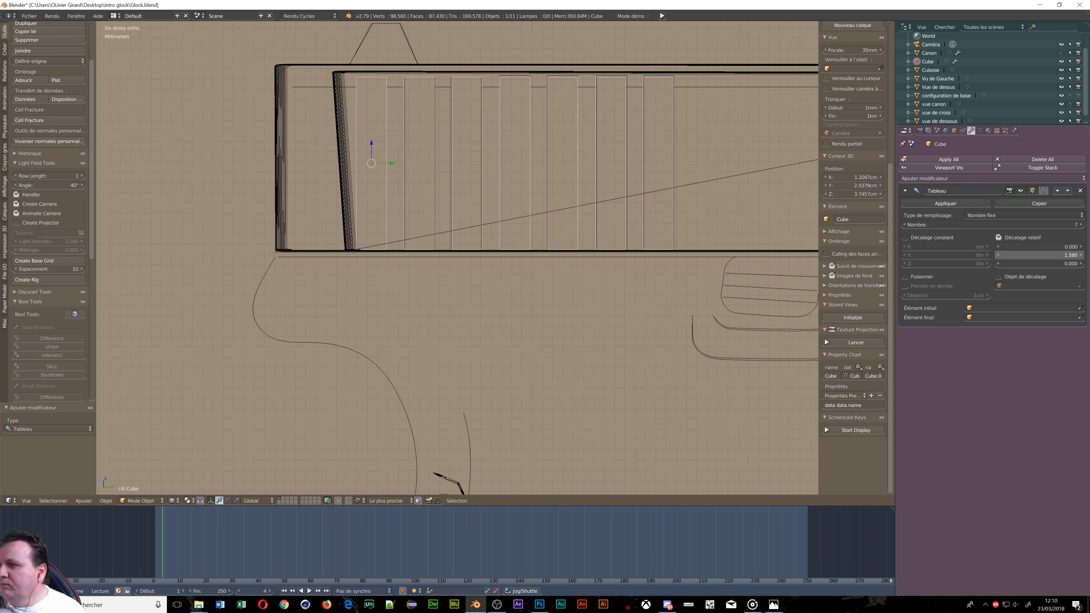
# Step: Apply the Tableau modifier to the row of serration blocks
pyautogui.scroll(-3, 634, 293)
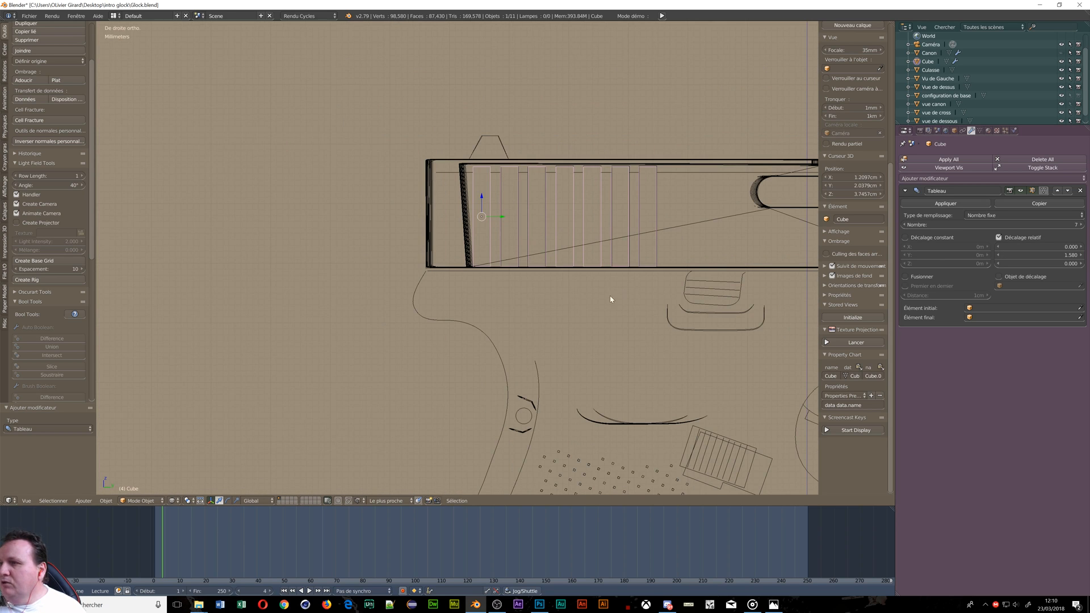
pyautogui.moveTo(495, 292); pyautogui.dragTo(465, 285, button='middle')
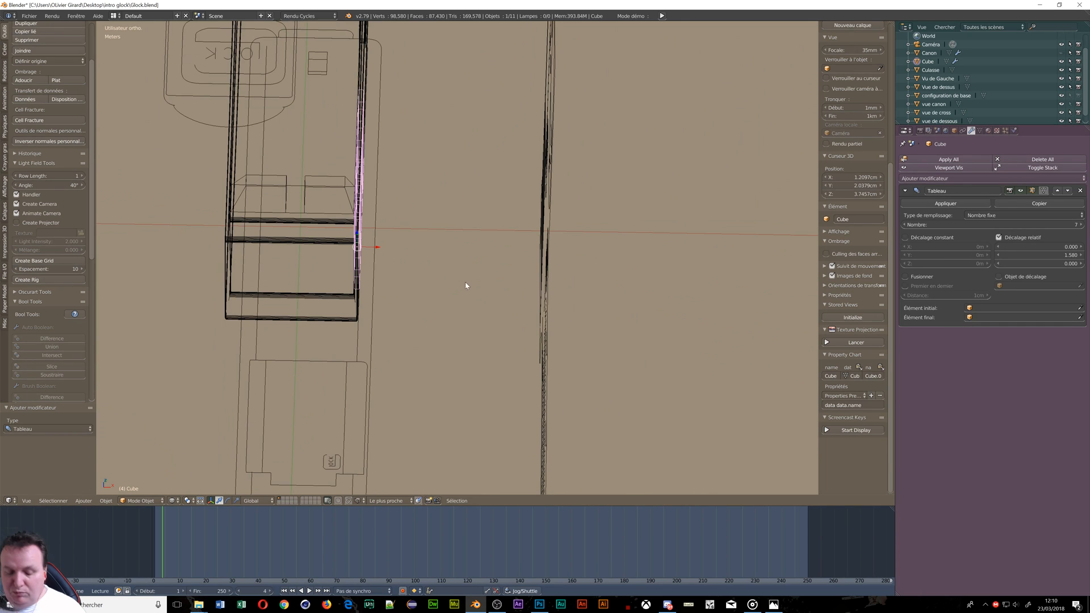
pyautogui.click(976, 202)
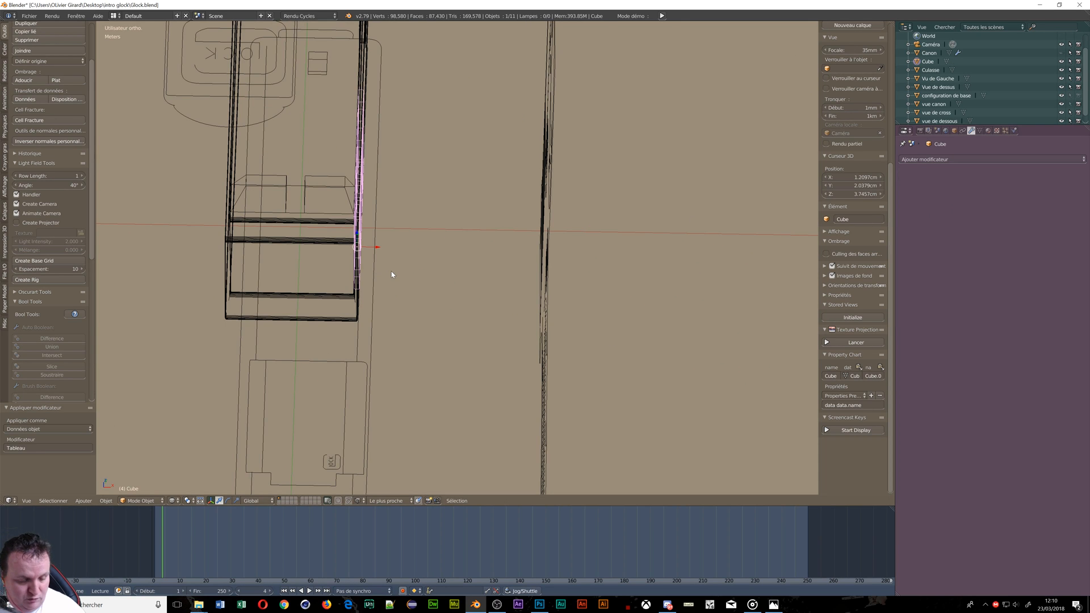
# Step: Duplicate the row of serration blocks and move the copy about -2.09 cm along X to the slide's opposite side
pyautogui.hotkey('shift', 'd')
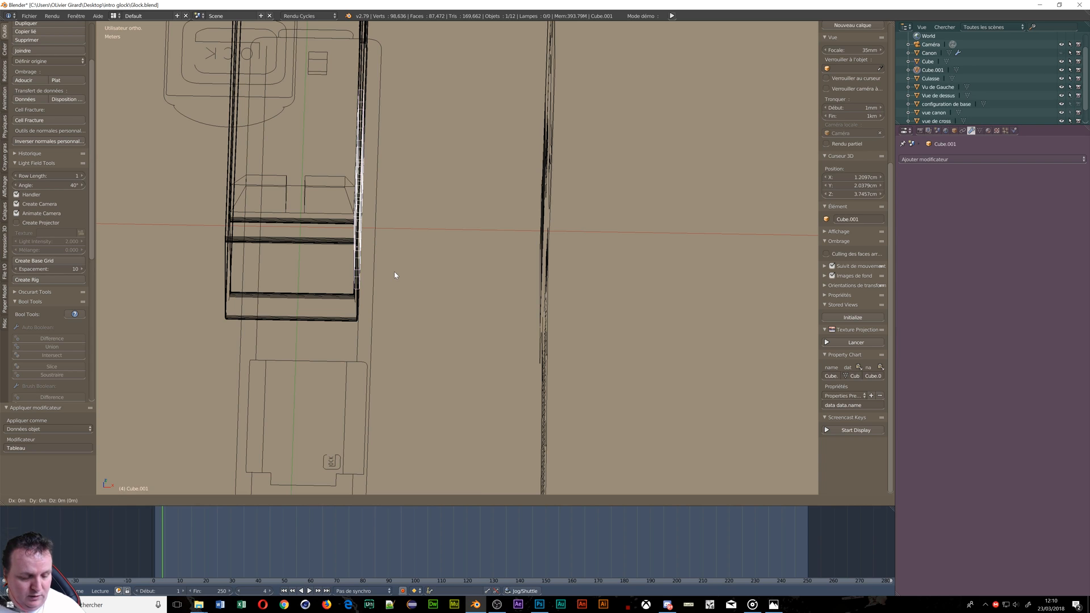
pyautogui.press('x')
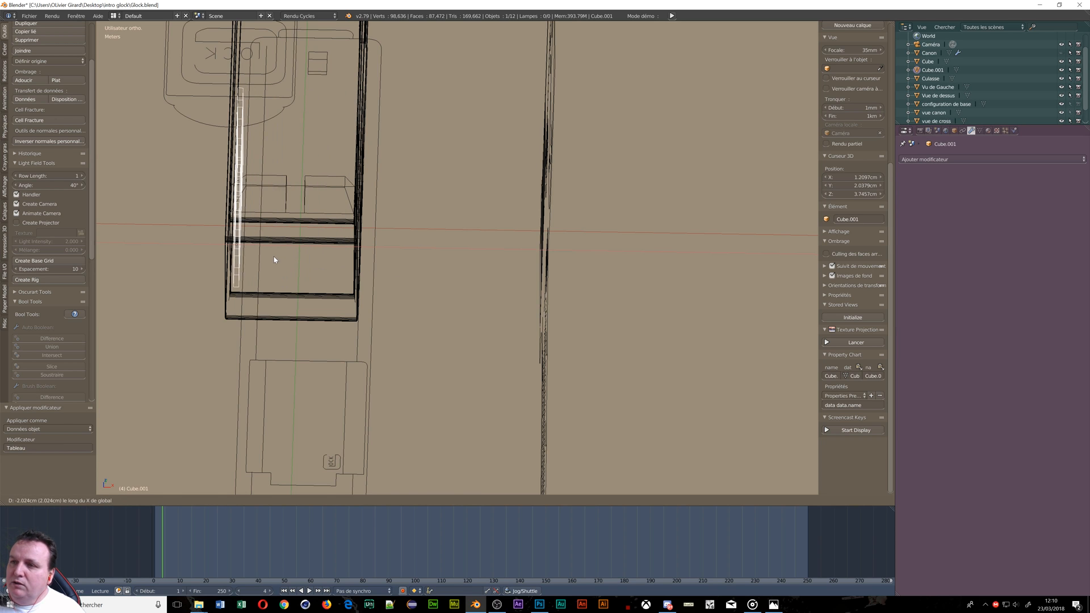
pyautogui.click(272, 259)
# Step: In the top view, shift the duplicated row about -0.827 mm along X to align it with the slide's outer wall
pyautogui.press('KP_7')
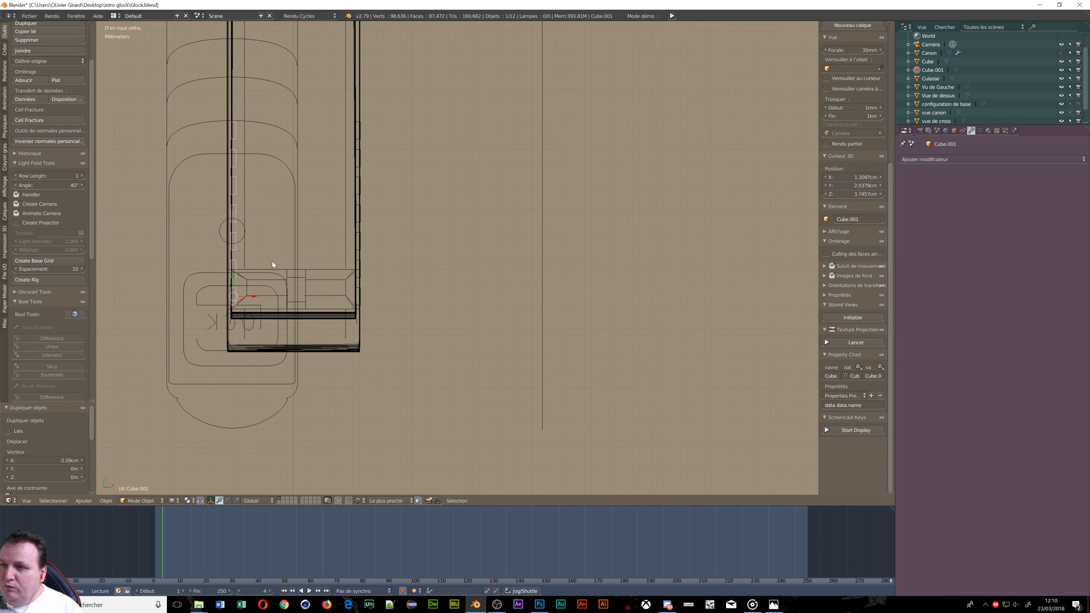
pyautogui.scroll(2, 246, 252)
pyautogui.scroll(2, 246, 252)
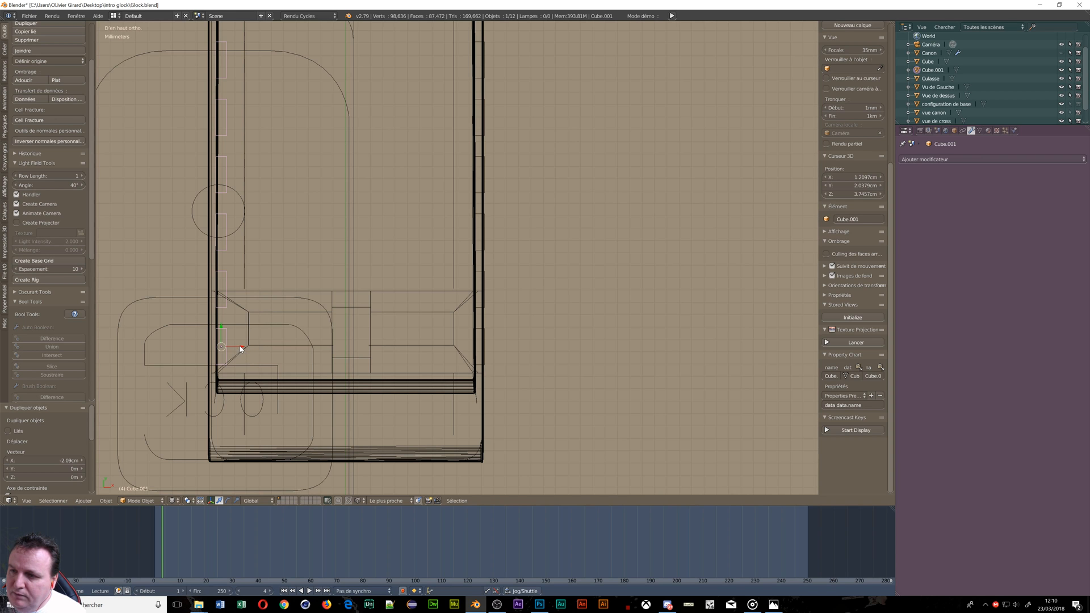
pyautogui.press('g')
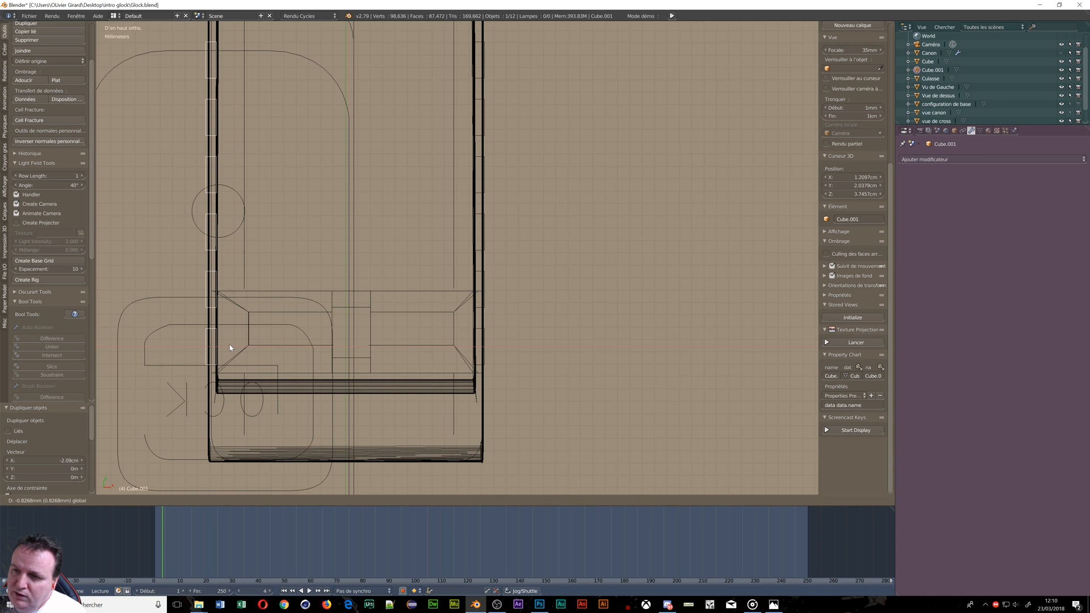
pyautogui.click(230, 347)
# Step: Join both rows of serration blocks to the Culasse object
pyautogui.moveTo(569, 380); pyautogui.dragTo(529, 328, button='middle')
pyautogui.scroll(-10, 529, 328)
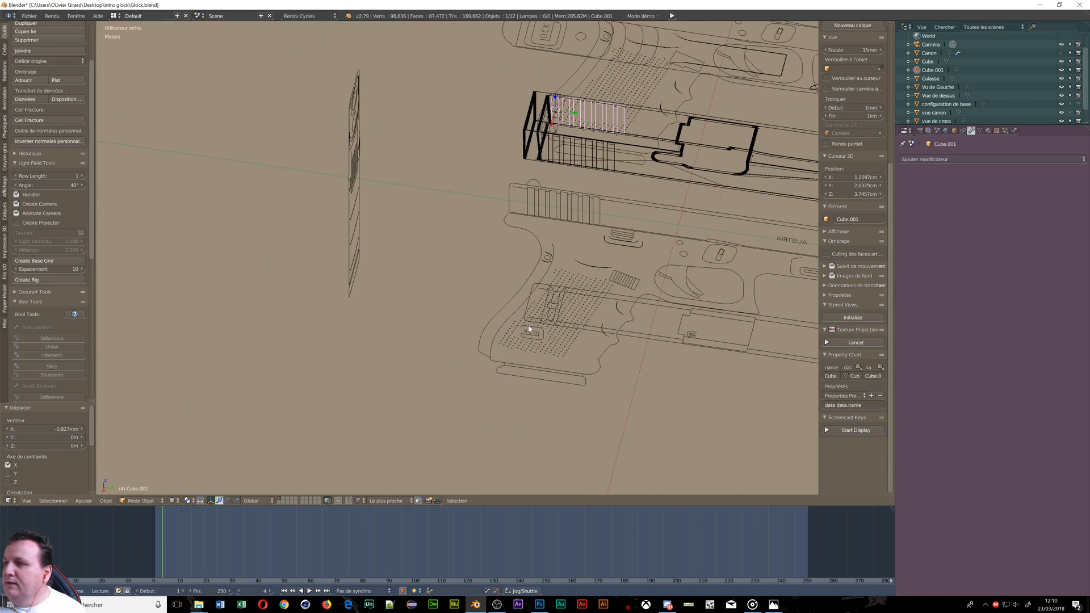
pyautogui.keyDown('shift'); pyautogui.rightClick(582, 152); pyautogui.keyUp('shift')
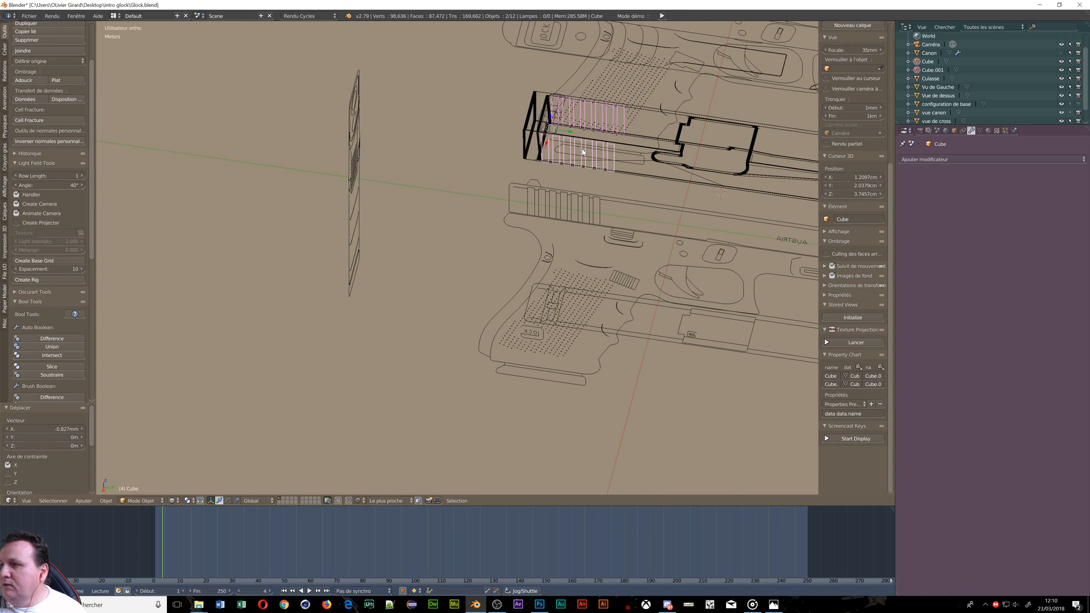
pyautogui.keyDown('shift'); pyautogui.rightClick(637, 145); pyautogui.keyUp('shift')
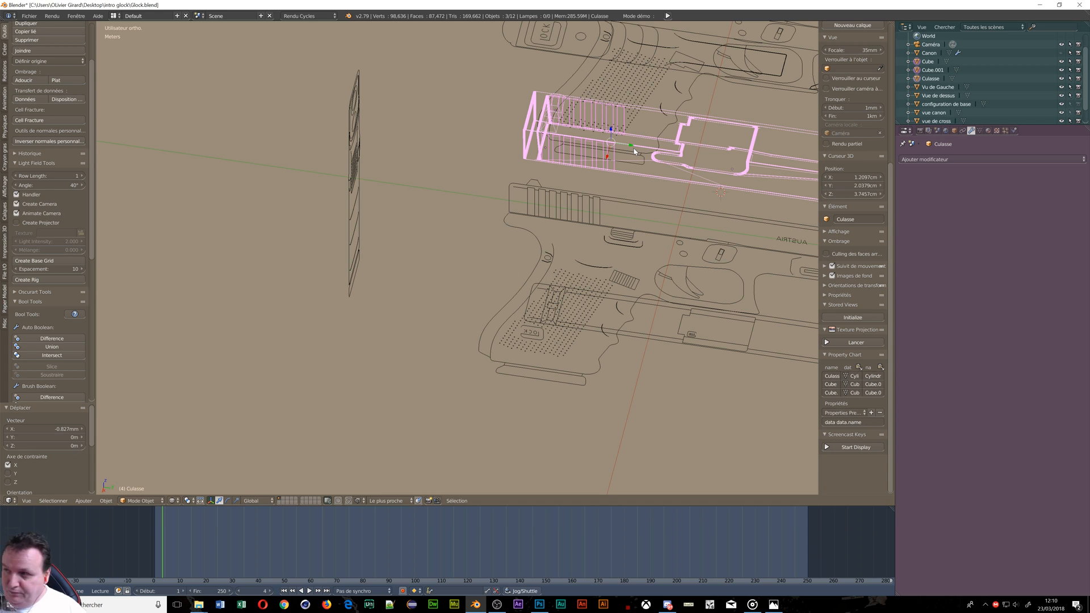
pyautogui.hotkey('ctrl', 'j')
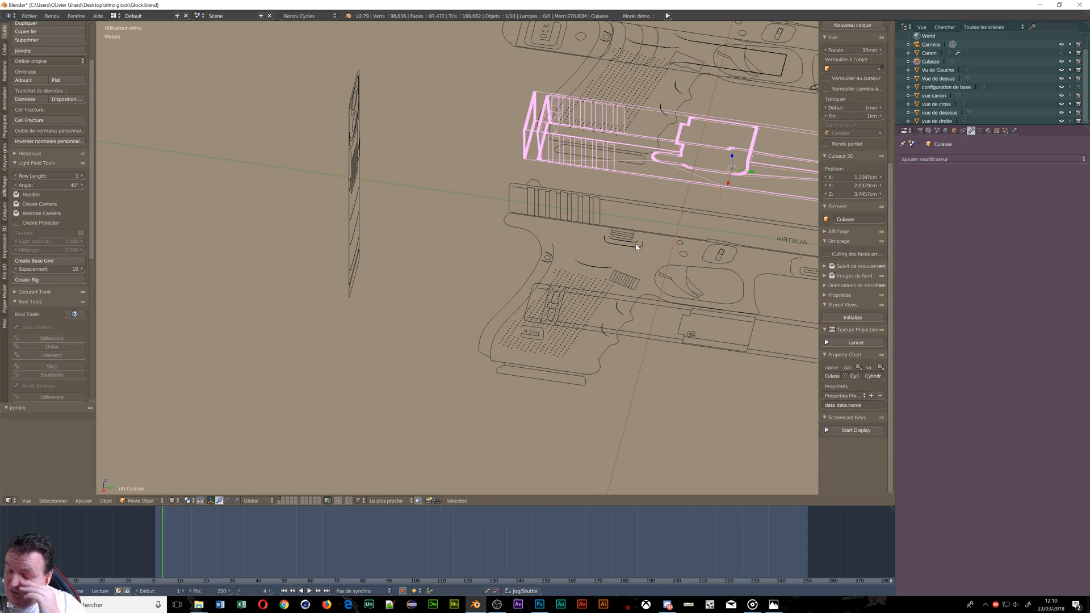
# Step: Display the model in Solid shading and examine the serrations and rear of the slide
pyautogui.press('z')
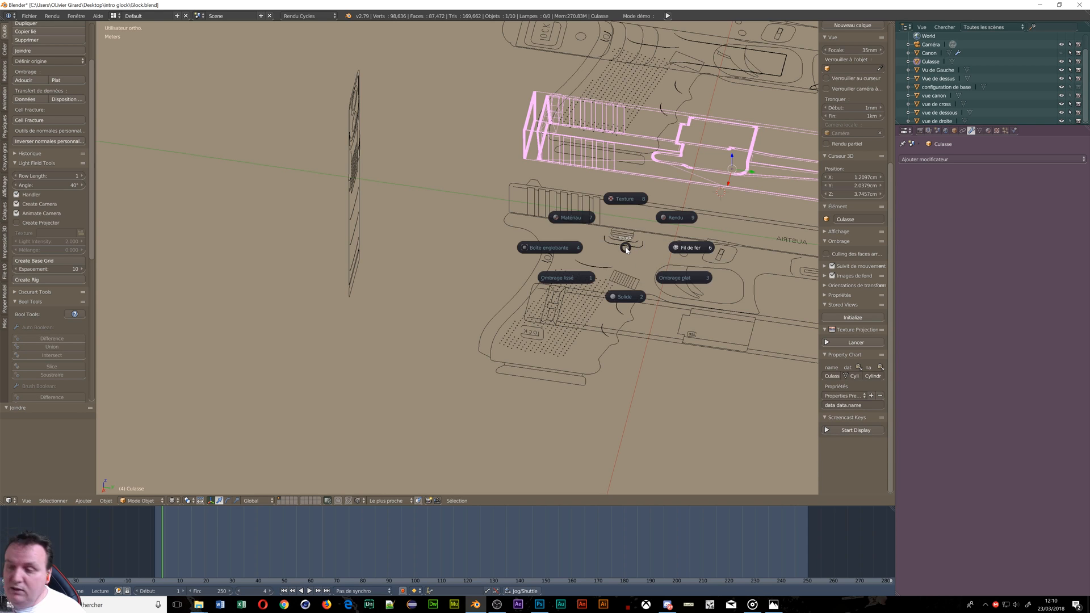
pyautogui.click(624, 295)
pyautogui.moveTo(630, 296); pyautogui.dragTo(640, 163, button='middle')
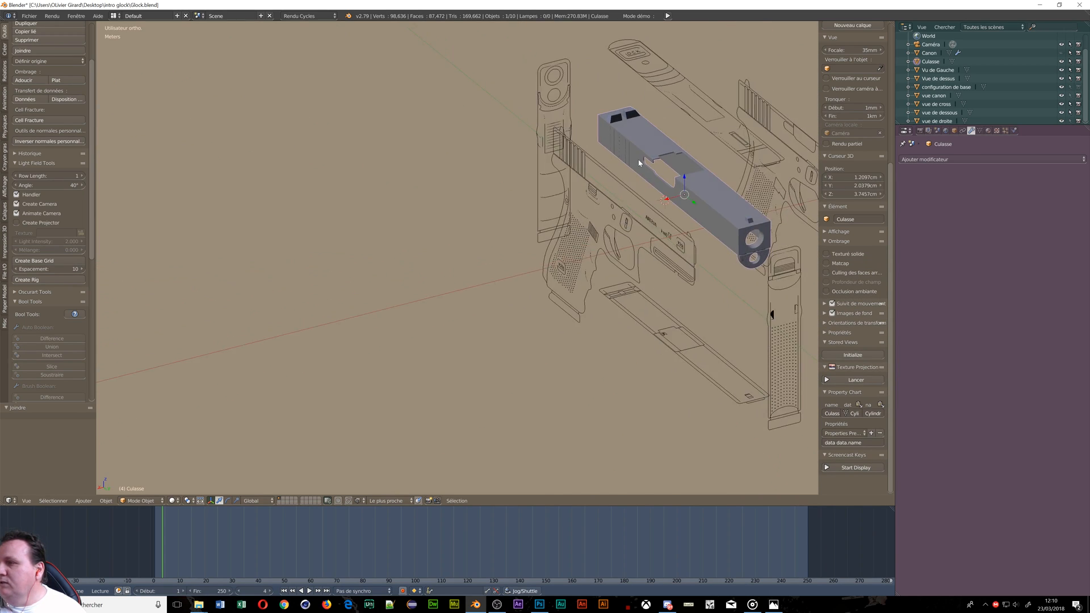
pyautogui.scroll(8, 632, 164)
pyautogui.moveTo(508, 45); pyautogui.dragTo(645, 87, button='middle')
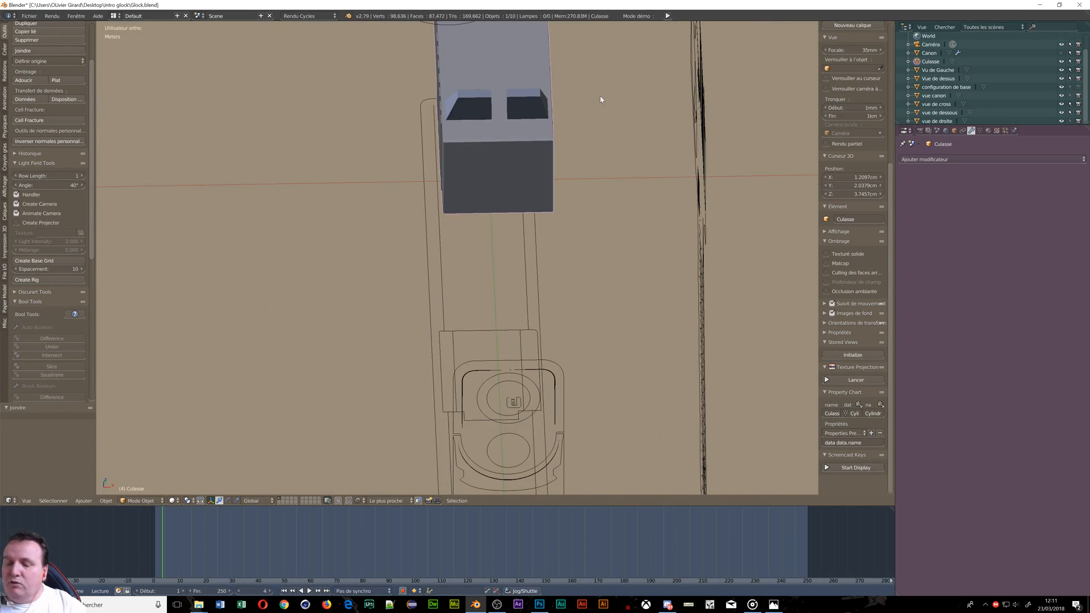
pyautogui.scroll(-5, 570, 114)
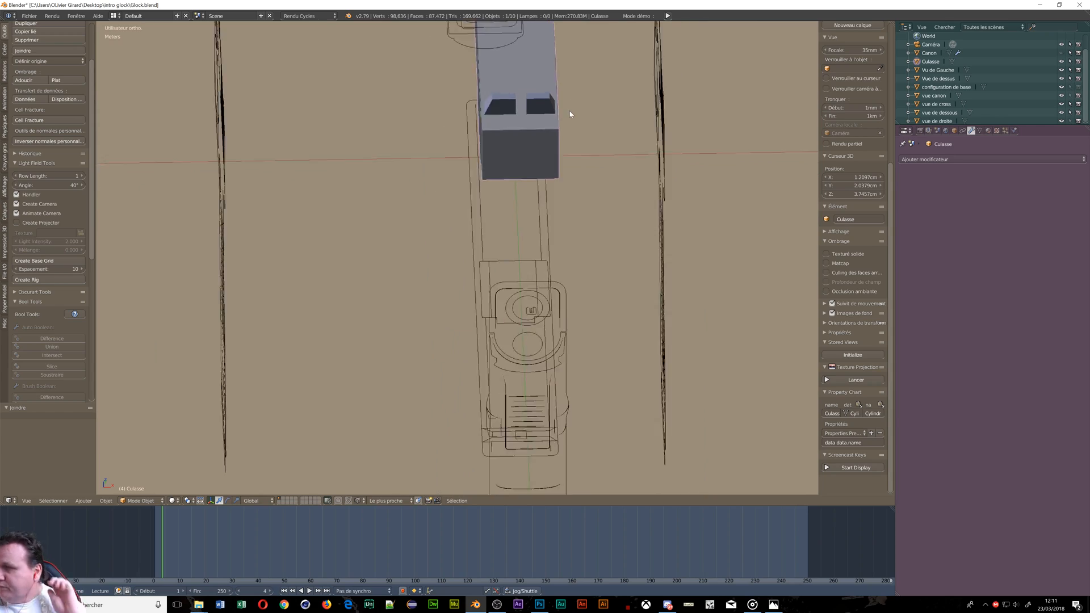
# Step: Make the Canon object visible and examine how the barrel sits in the front of the slide
pyautogui.moveTo(574, 122); pyautogui.dragTo(274, 136, button='middle')
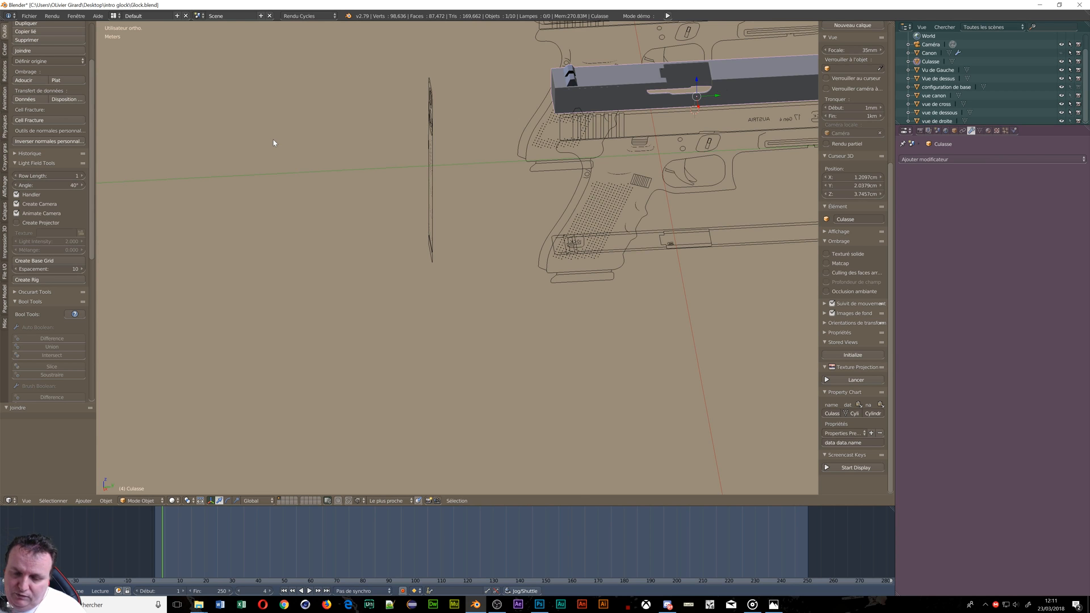
pyautogui.scroll(-4, 316, 107)
pyautogui.scroll(6, 602, 119)
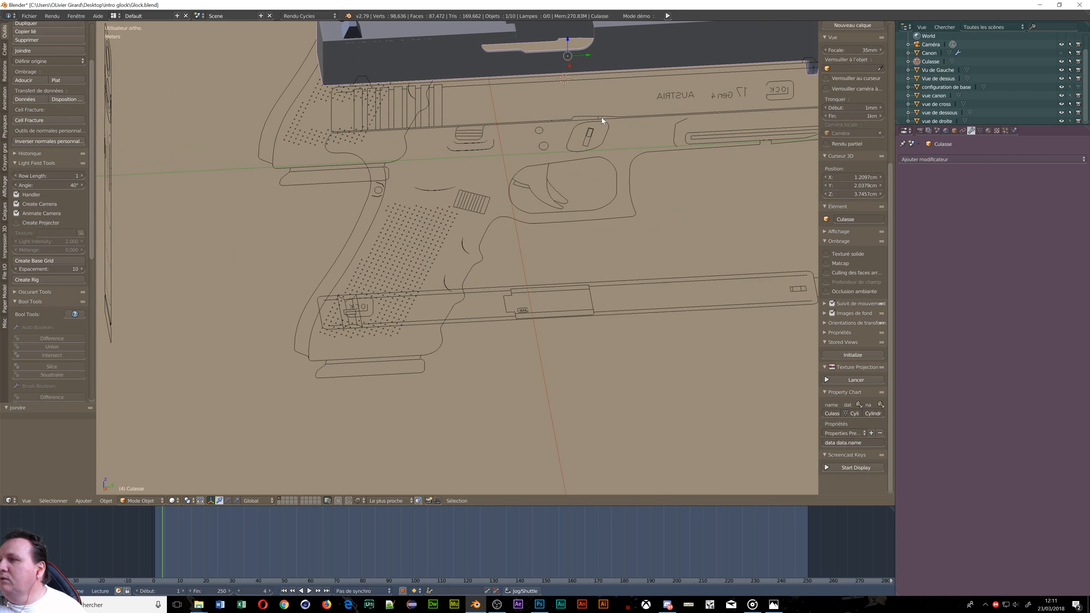
pyautogui.keyDown('shift'); pyautogui.moveTo(654, 104); pyautogui.dragTo(363, 199, button='middle'); pyautogui.keyUp('shift')
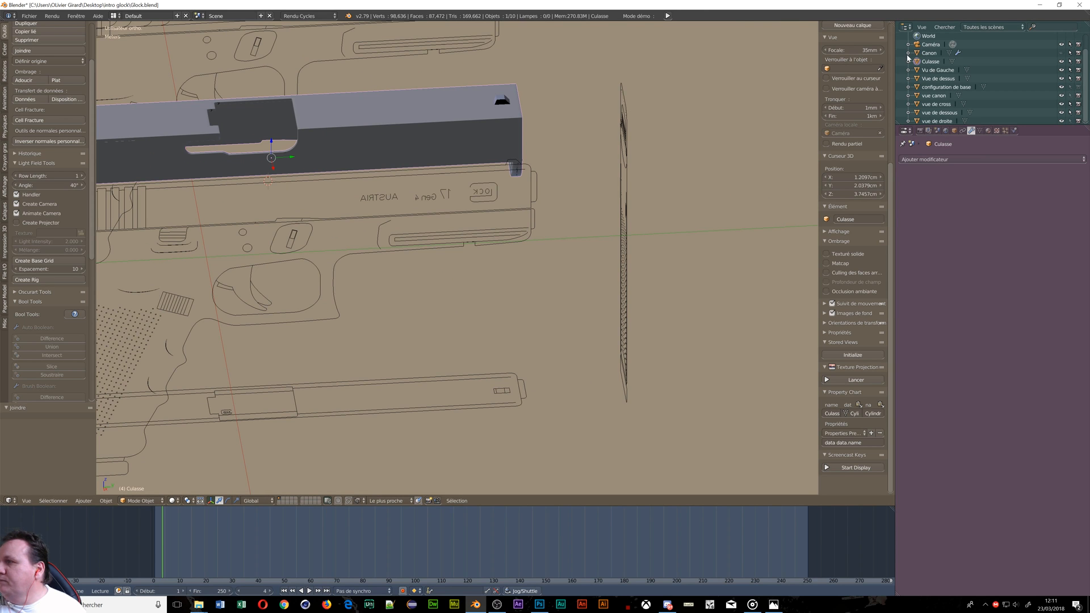
pyautogui.click(1061, 53)
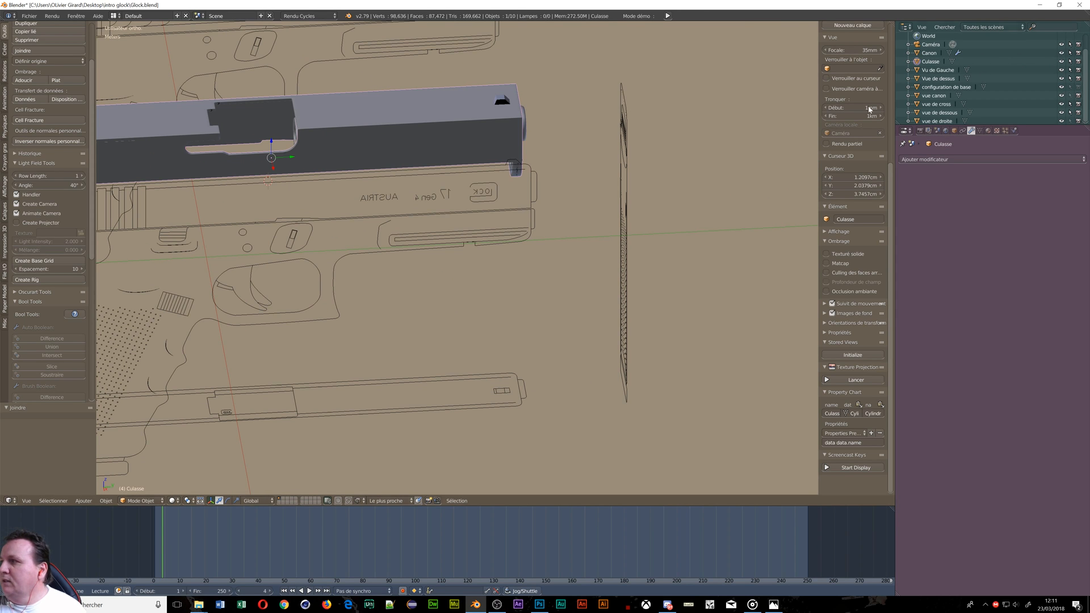
pyautogui.scroll(3, 316, 197)
pyautogui.moveTo(510, 187); pyautogui.dragTo(543, 247, button='middle')
pyautogui.scroll(-2, 690, 302)
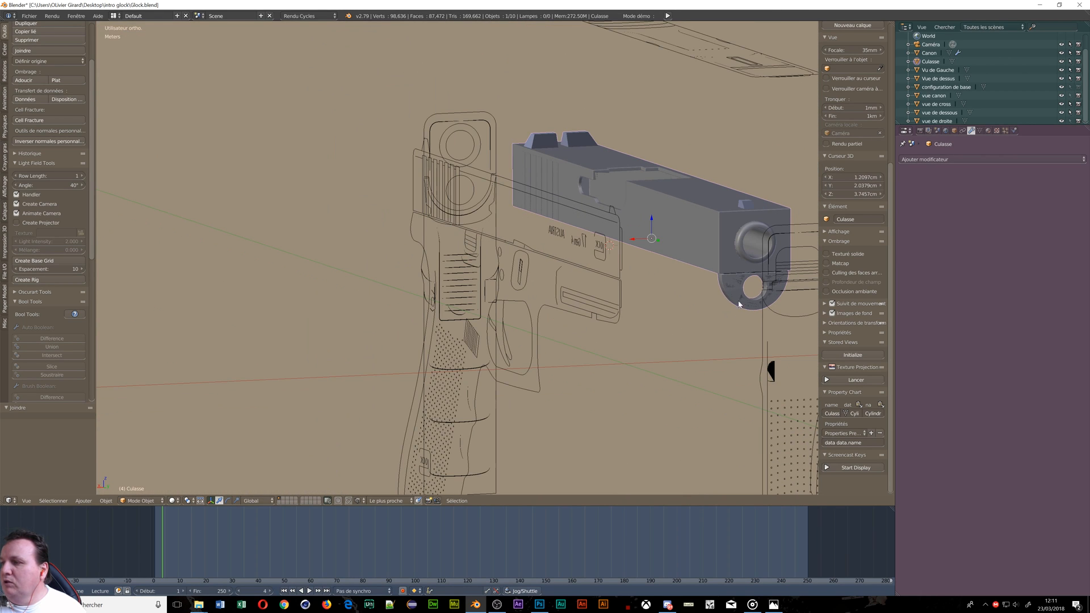
pyautogui.keyDown('shift'); pyautogui.moveTo(726, 299); pyautogui.dragTo(428, 272, button='middle'); pyautogui.keyUp('shift')
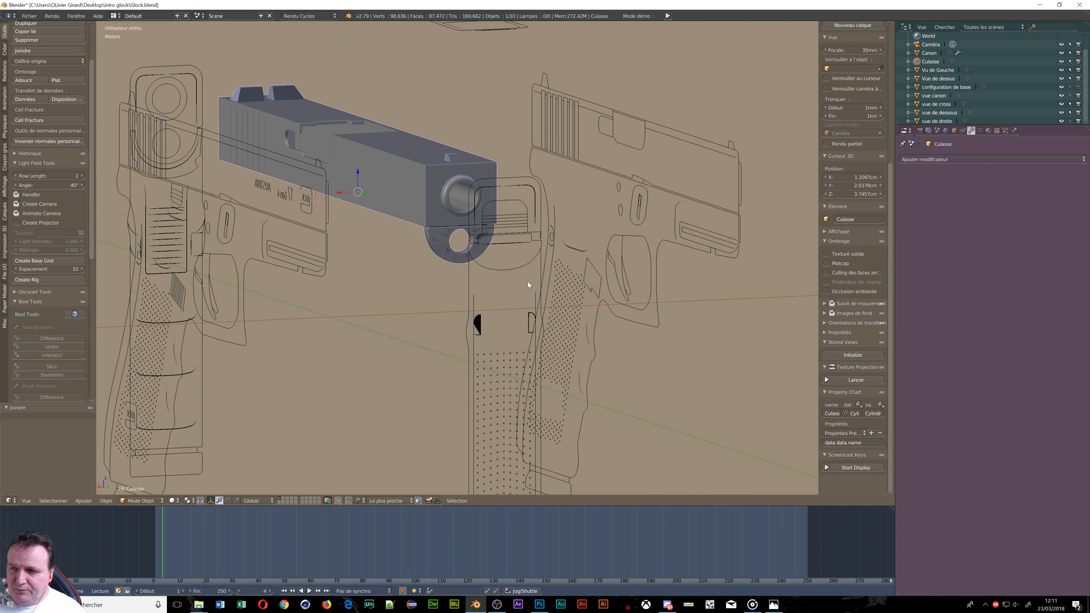
pyautogui.moveTo(528, 282); pyautogui.dragTo(485, 292, button='middle')
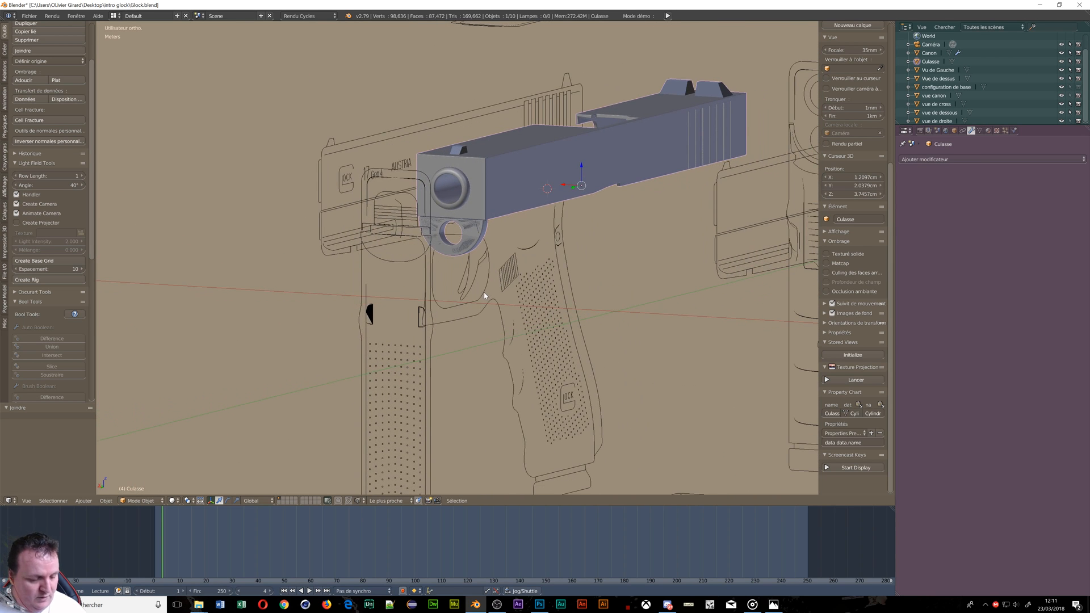
# Step: Enter Edit Mode on Culasse and inspect the mesh around the hole of the ring beneath the slide's front
pyautogui.press('Tab')
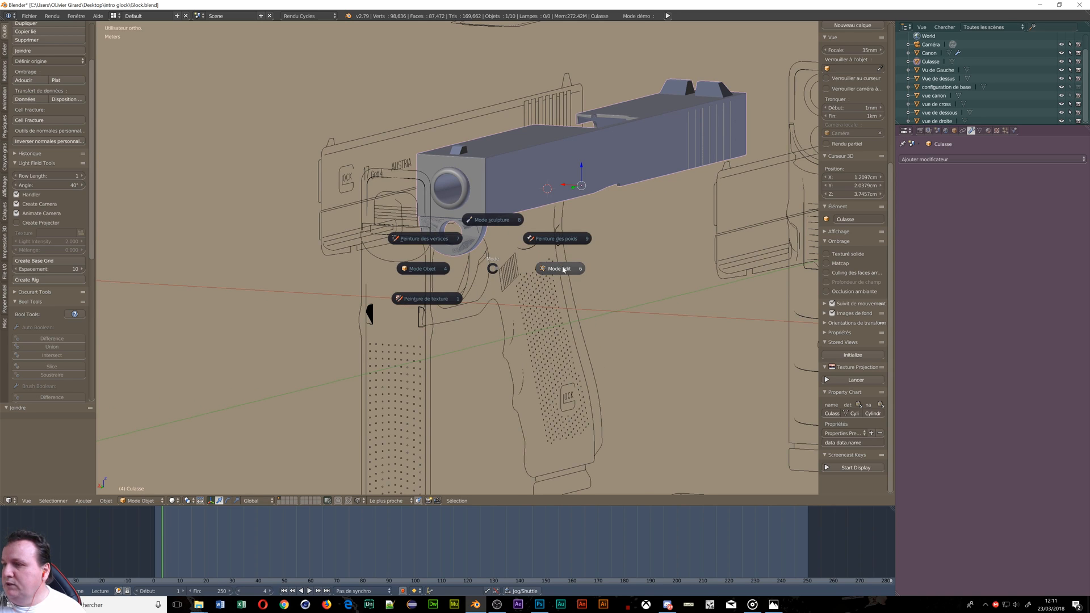
pyautogui.click(510, 270)
pyautogui.scroll(10, 510, 270)
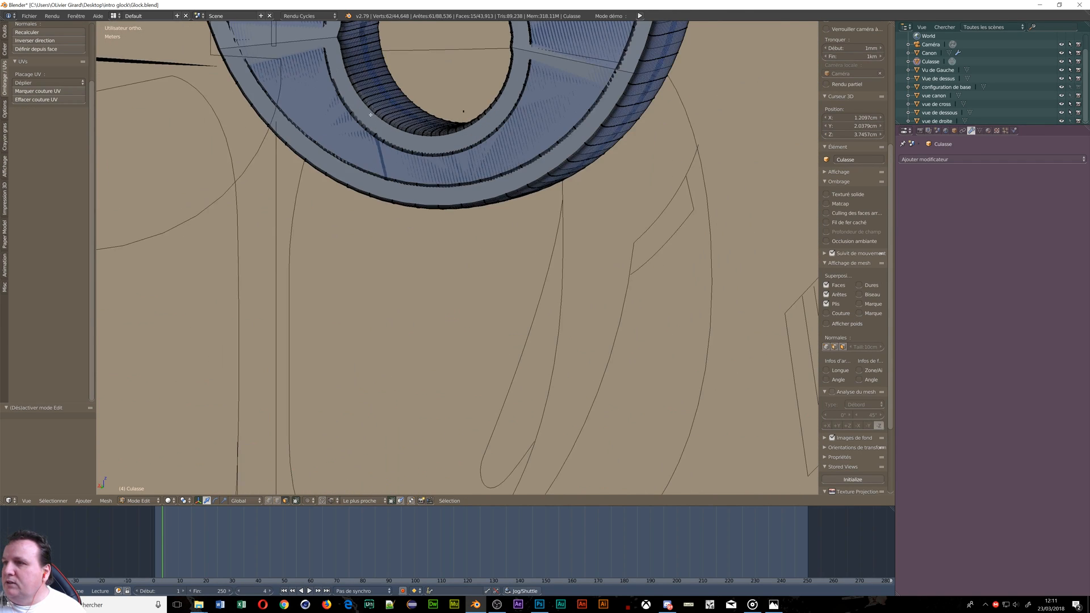
pyautogui.keyDown('shift'); pyautogui.moveTo(377, 185); pyautogui.dragTo(377, 263, button='middle'); pyautogui.keyUp('shift')
pyautogui.scroll(5, 377, 262)
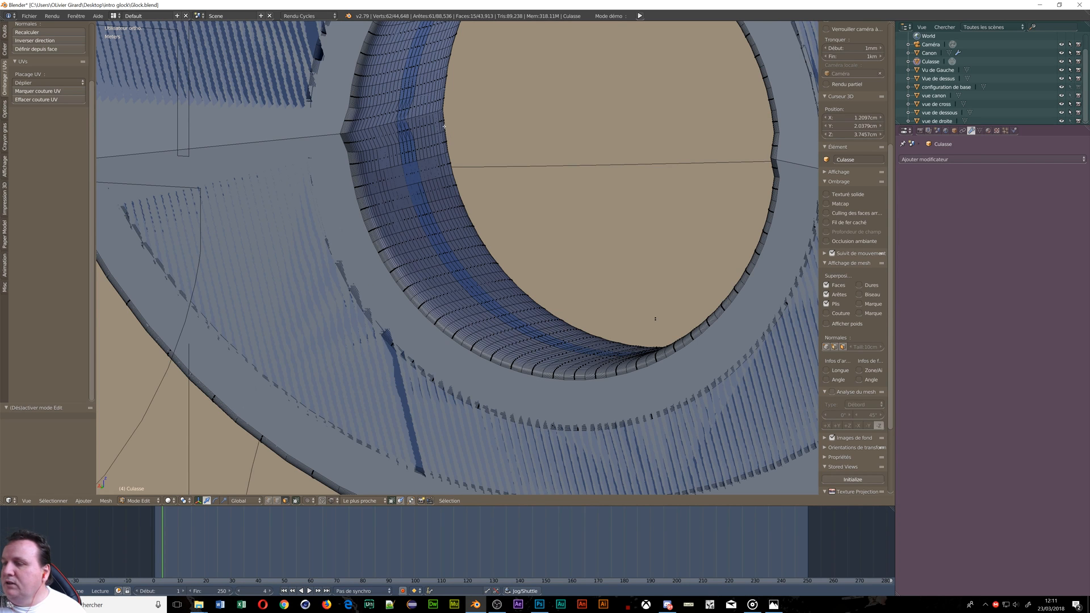
pyautogui.scroll(6, 321, 143)
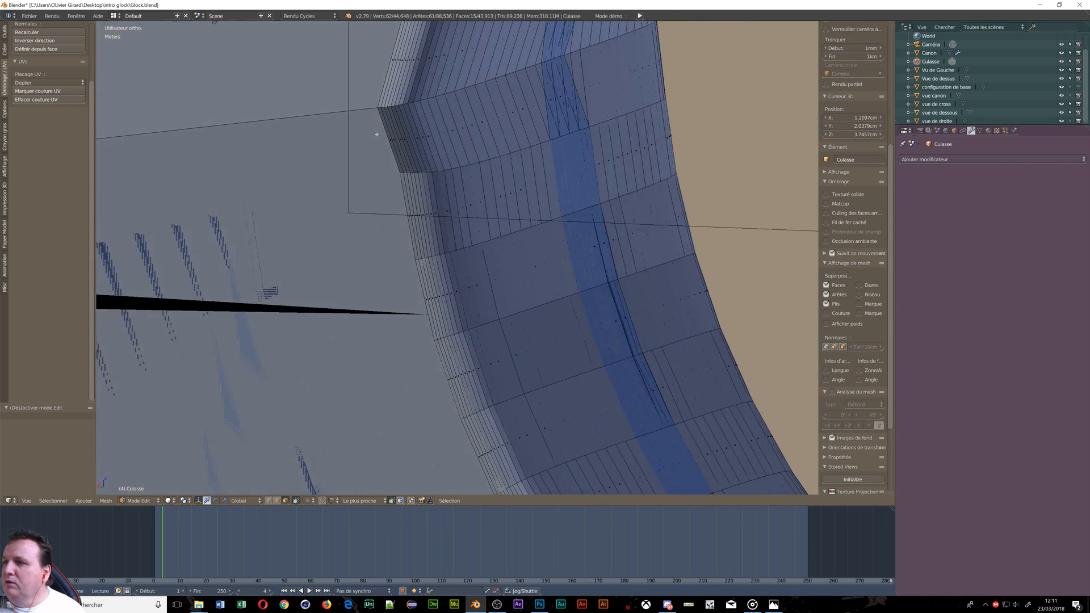
pyautogui.moveTo(391, 132); pyautogui.dragTo(447, 139, button='middle')
pyautogui.scroll(-8, 448, 139)
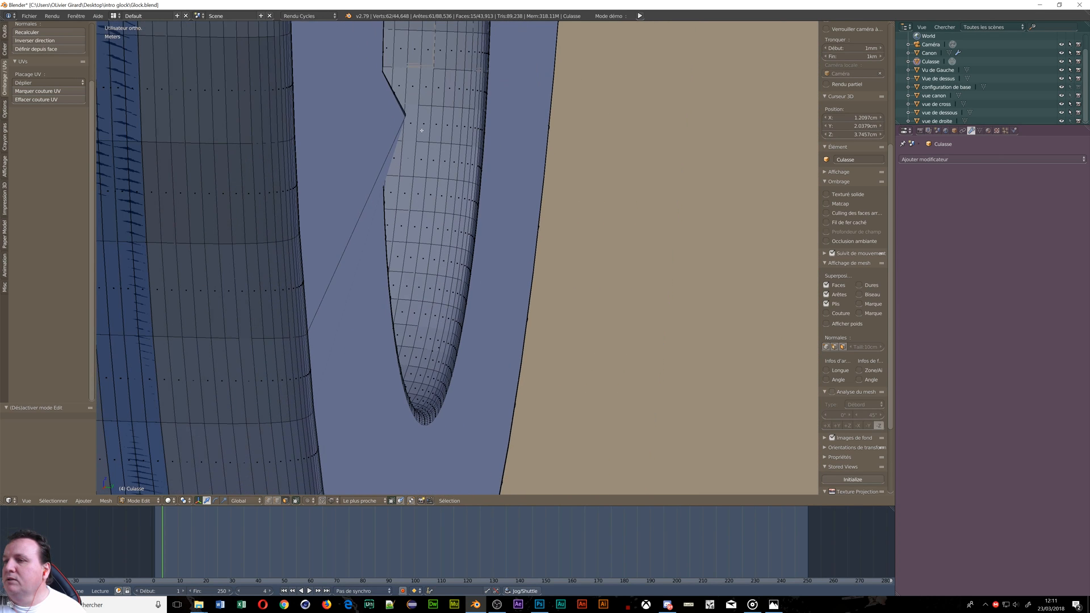
pyautogui.scroll(-5, 421, 131)
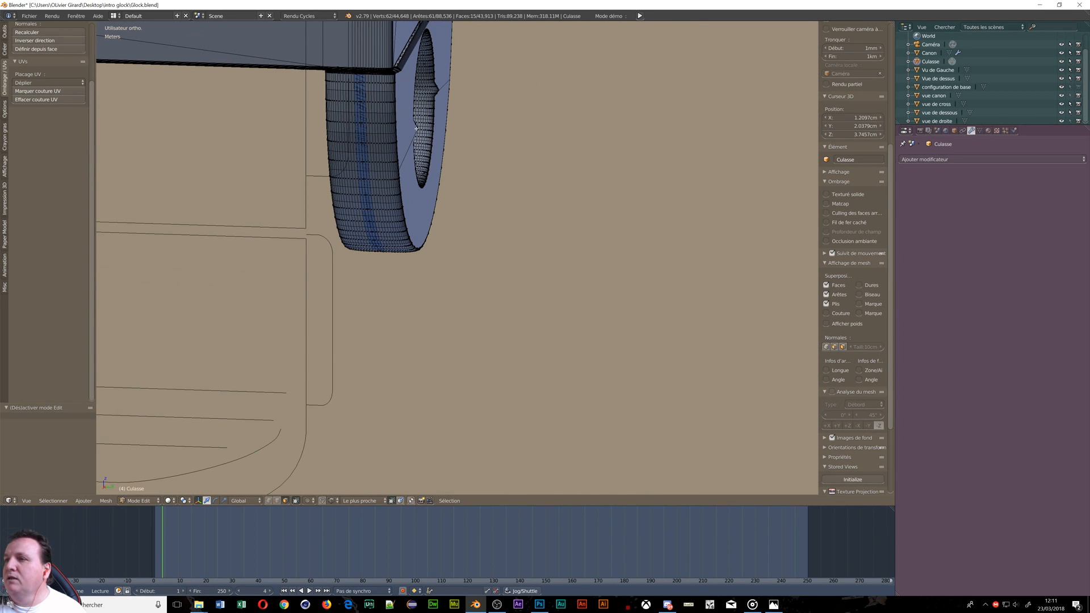
pyautogui.scroll(8, 416, 128)
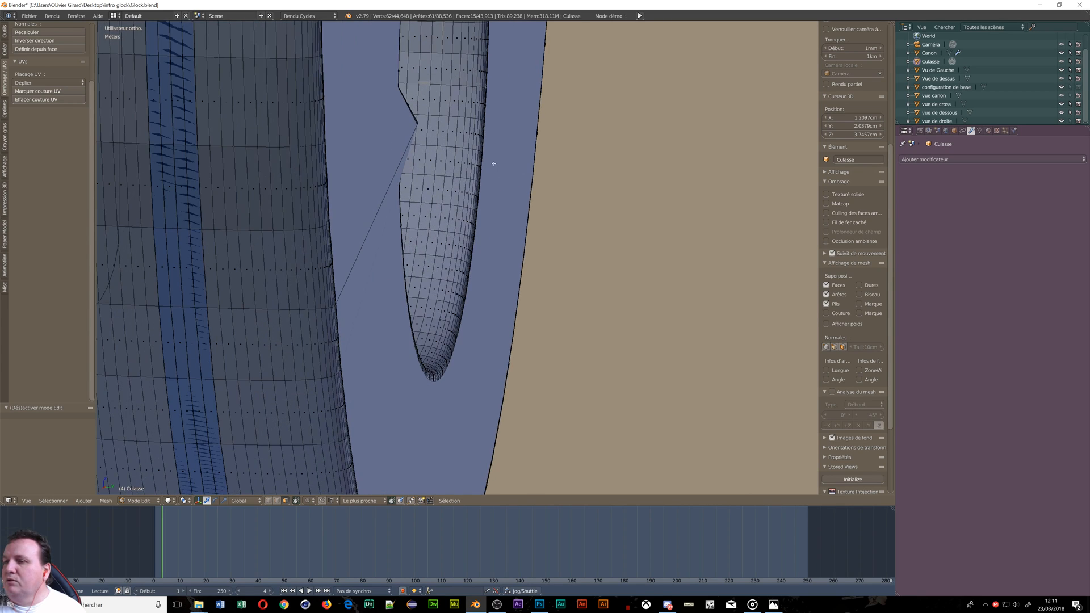
pyautogui.moveTo(494, 164); pyautogui.dragTo(483, 170, button='middle')
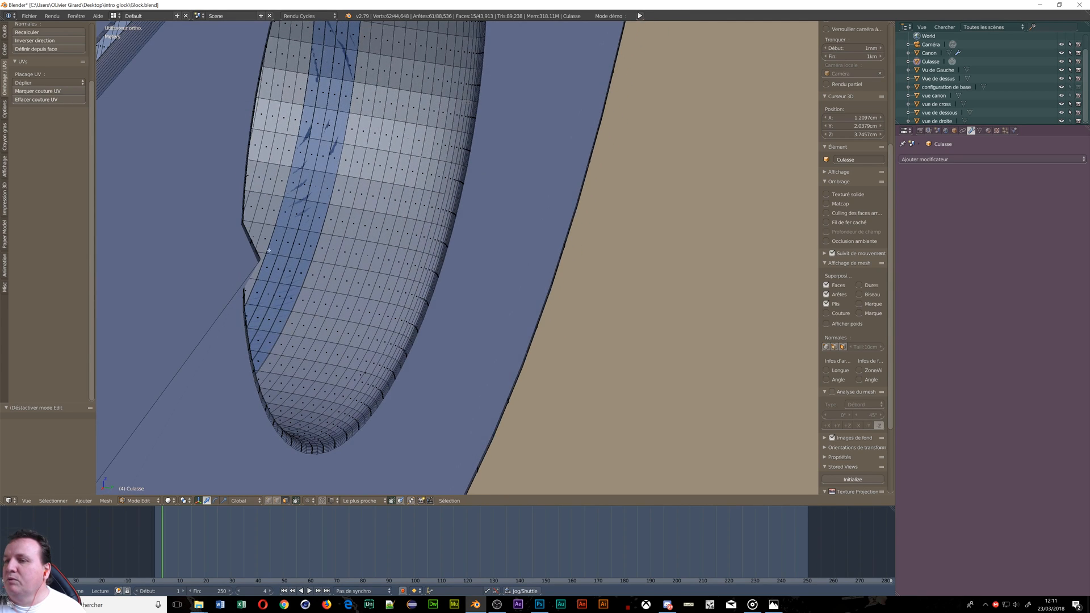
pyautogui.scroll(-8, 269, 250)
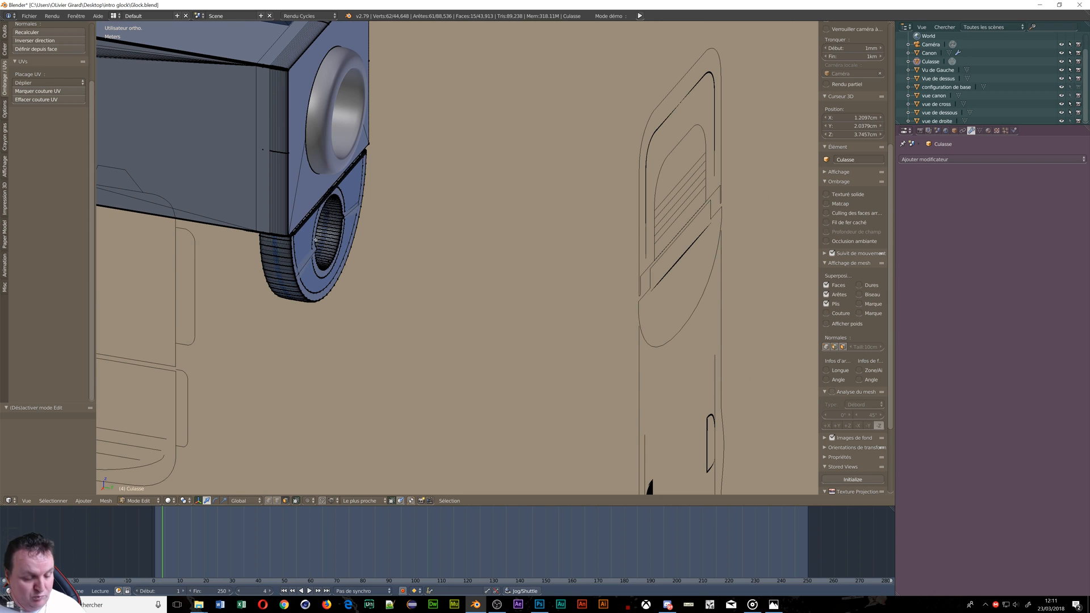
# Step: Select the entire Culasse mesh and remove doubles with a merge distance of 0.1 mm
pyautogui.press('a')
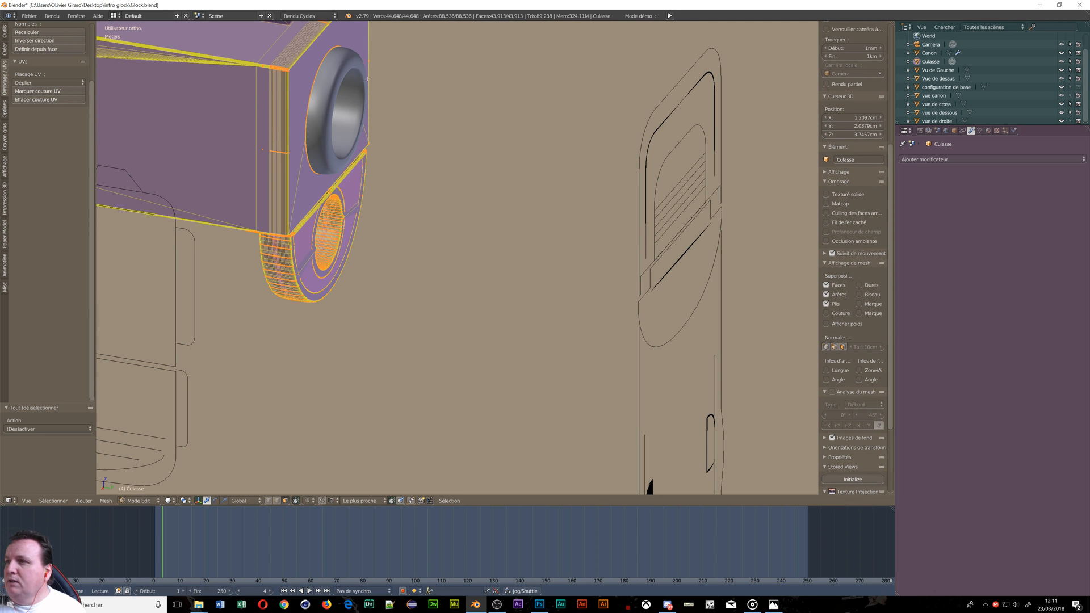
pyautogui.click(7, 36)
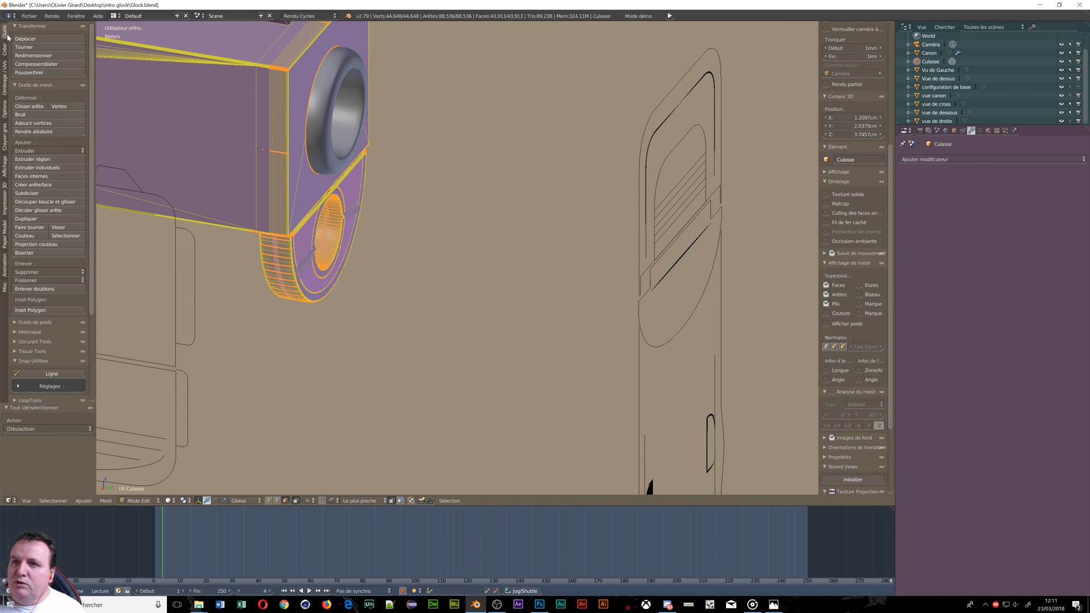
pyautogui.scroll(-2, 34, 250)
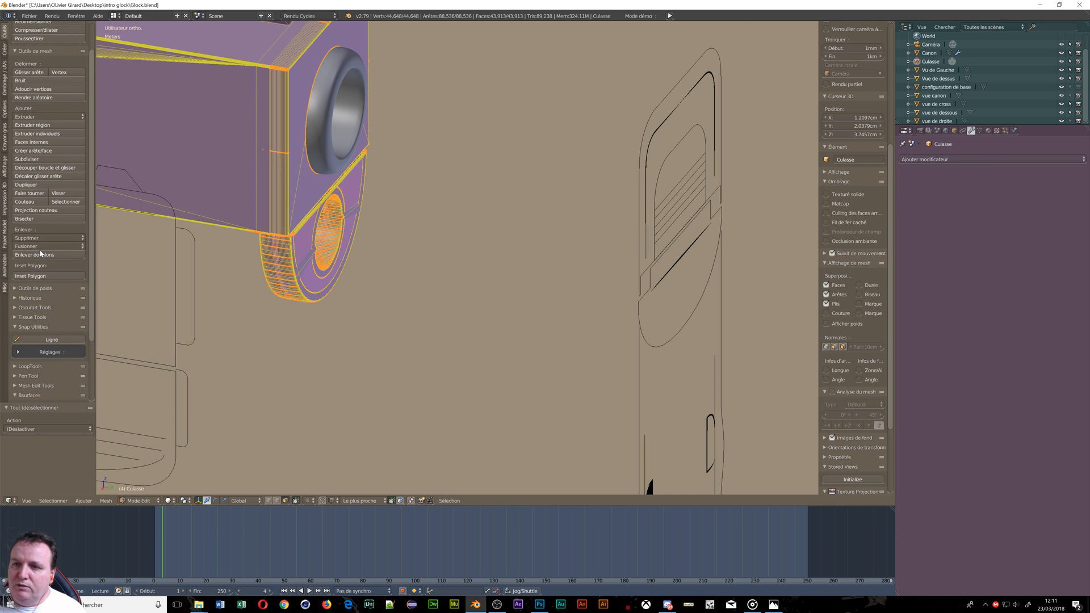
pyautogui.click(43, 256)
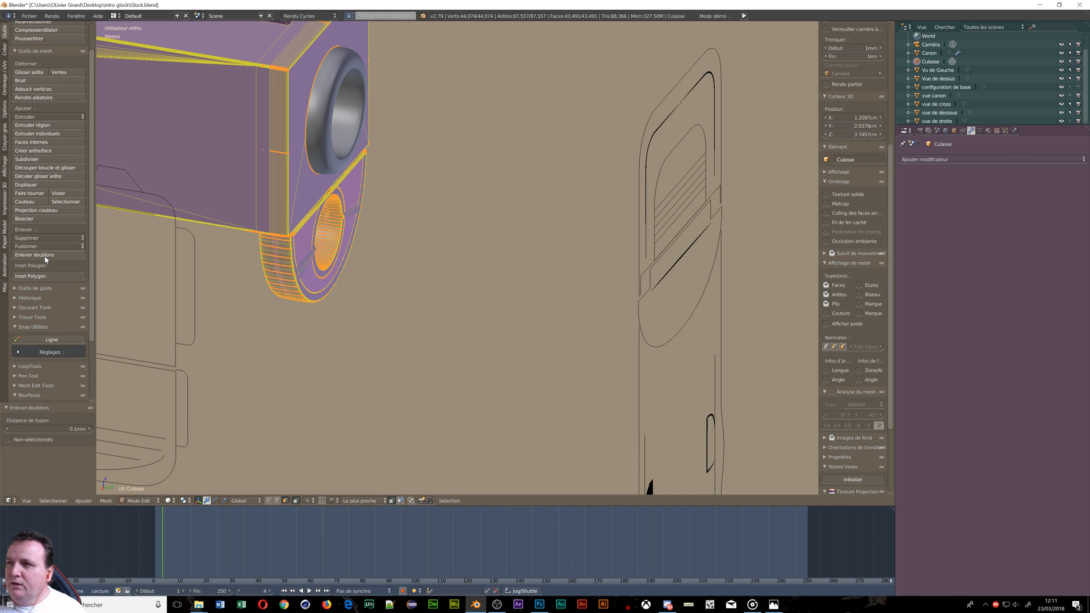
# Step: Examine the cleaned slide mesh from the rear, underside and front, including the front corner edges and ring
pyautogui.scroll(-13, 206, 233)
pyautogui.keyDown('shift'); pyautogui.moveTo(315, 255); pyautogui.dragTo(548, 259, button='middle'); pyautogui.keyUp('shift')
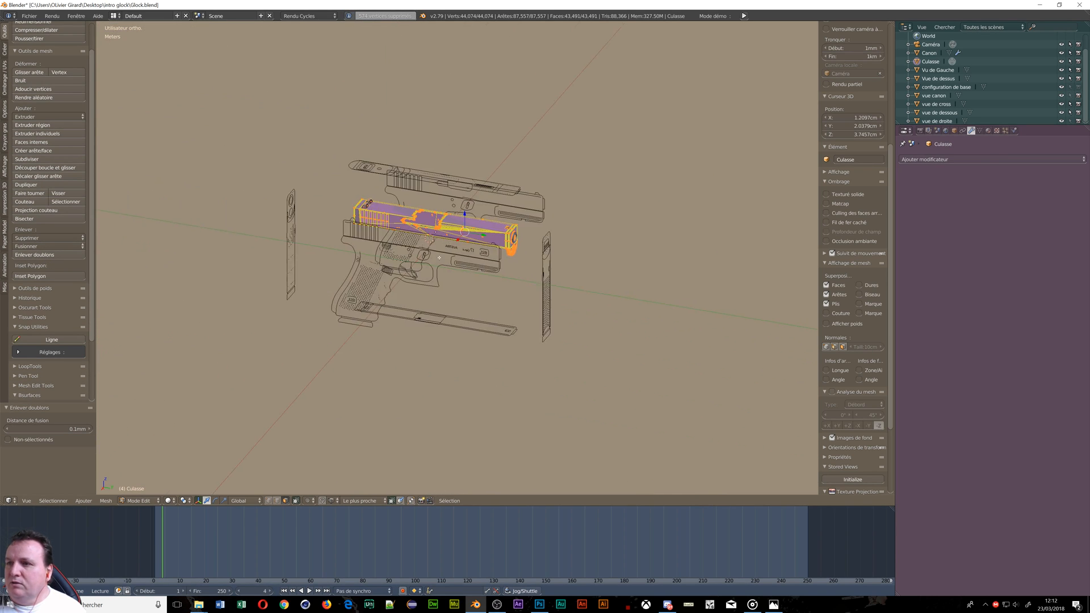
pyautogui.scroll(4, 410, 267)
pyautogui.scroll(5, 409, 268)
pyautogui.moveTo(307, 107); pyautogui.dragTo(375, 105, button='middle')
pyautogui.scroll(-8, 375, 105)
pyautogui.moveTo(486, 92); pyautogui.dragTo(592, 165, button='middle')
pyautogui.scroll(8, 592, 165)
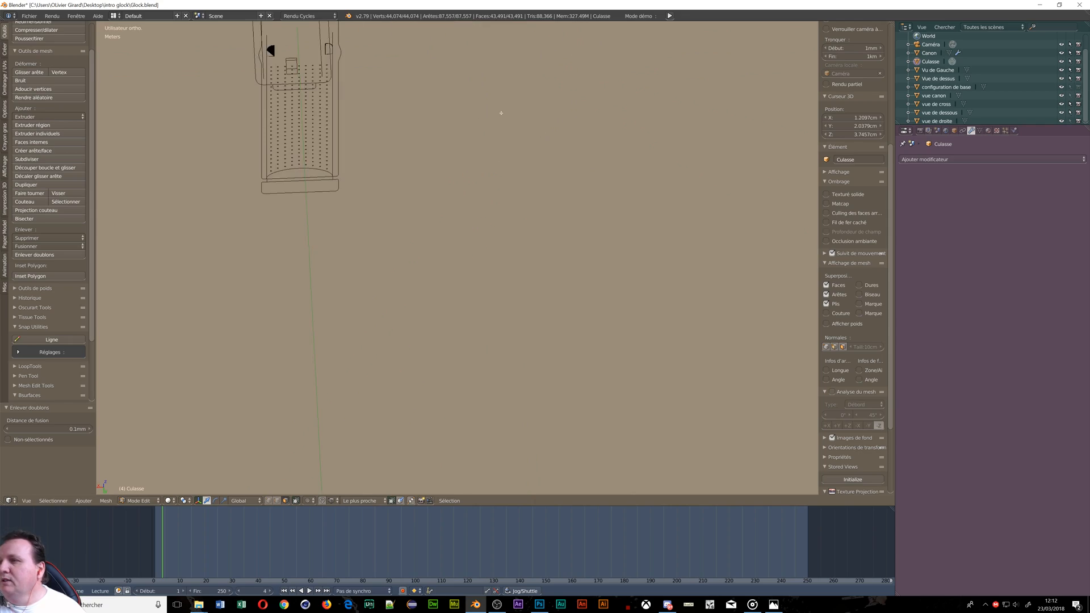
pyautogui.moveTo(375, 364); pyautogui.dragTo(518, 326, button='middle')
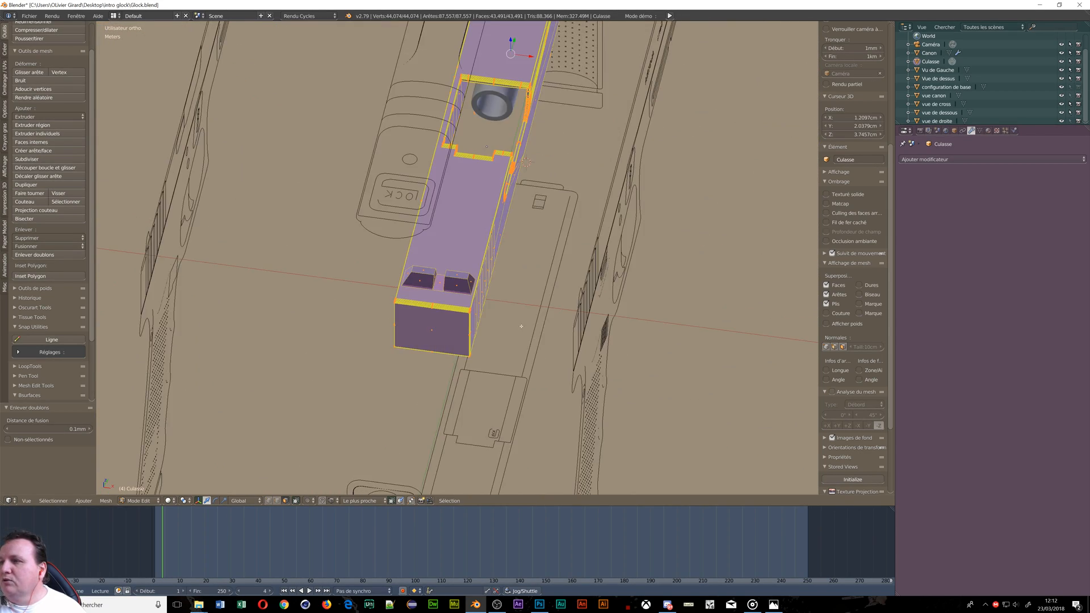
pyautogui.scroll(-3, 518, 325)
pyautogui.moveTo(743, 307); pyautogui.dragTo(662, 201, button='middle')
pyautogui.scroll(5, 643, 255)
pyautogui.scroll(10, 662, 202)
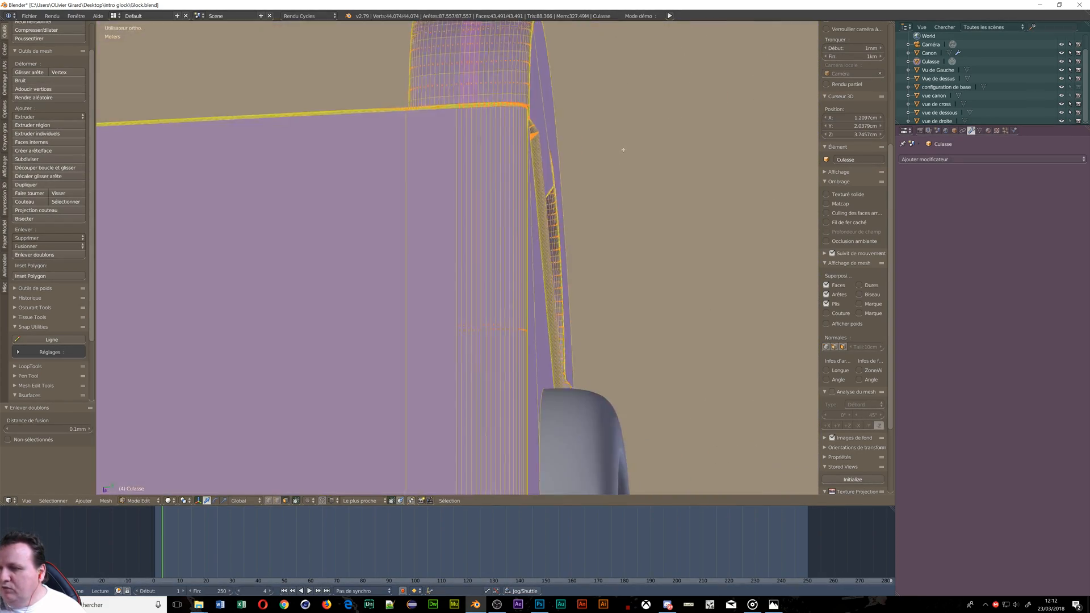
pyautogui.moveTo(623, 150); pyautogui.dragTo(624, 258, button='middle')
pyautogui.scroll(-4, 625, 258)
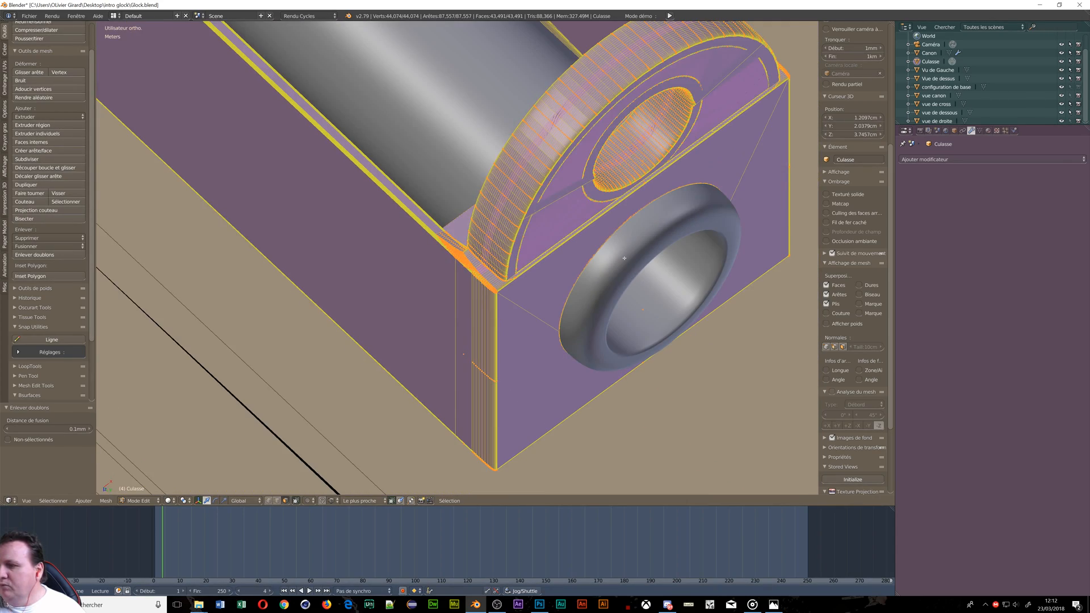
pyautogui.moveTo(572, 108); pyautogui.dragTo(702, 352, button='middle')
pyautogui.scroll(9, 508, 80)
pyautogui.scroll(6, 702, 352)
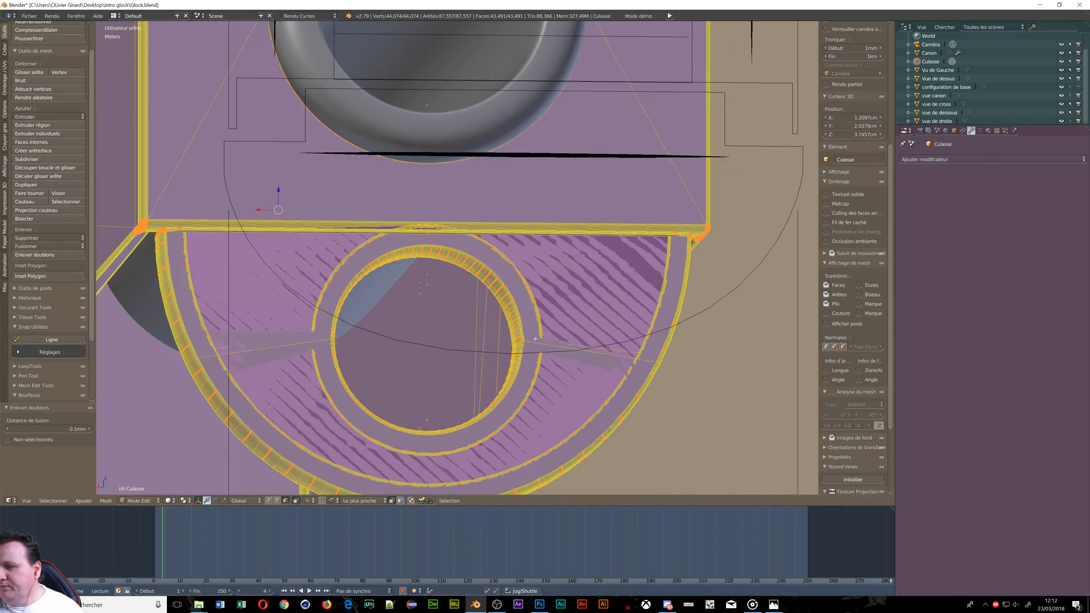
# Step: Switch to vertex selection and select the two notch vertices on opposite sides of the front ring's hole
pyautogui.moveTo(510, 331); pyautogui.dragTo(545, 352, button='middle')
pyautogui.scroll(10, 544, 351)
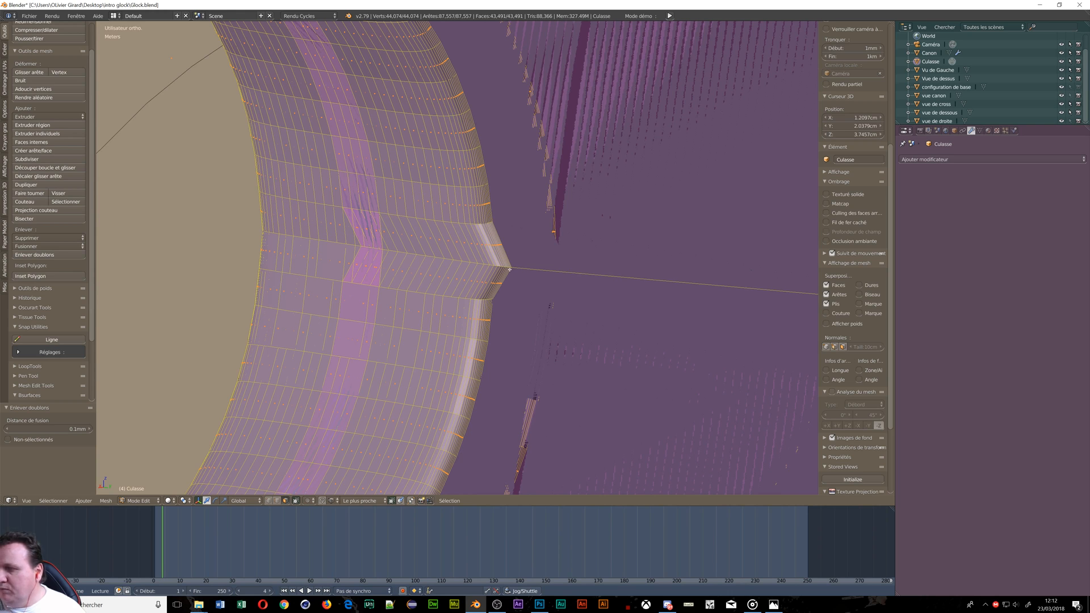
pyautogui.hotkey('ctrl', 'Tab')
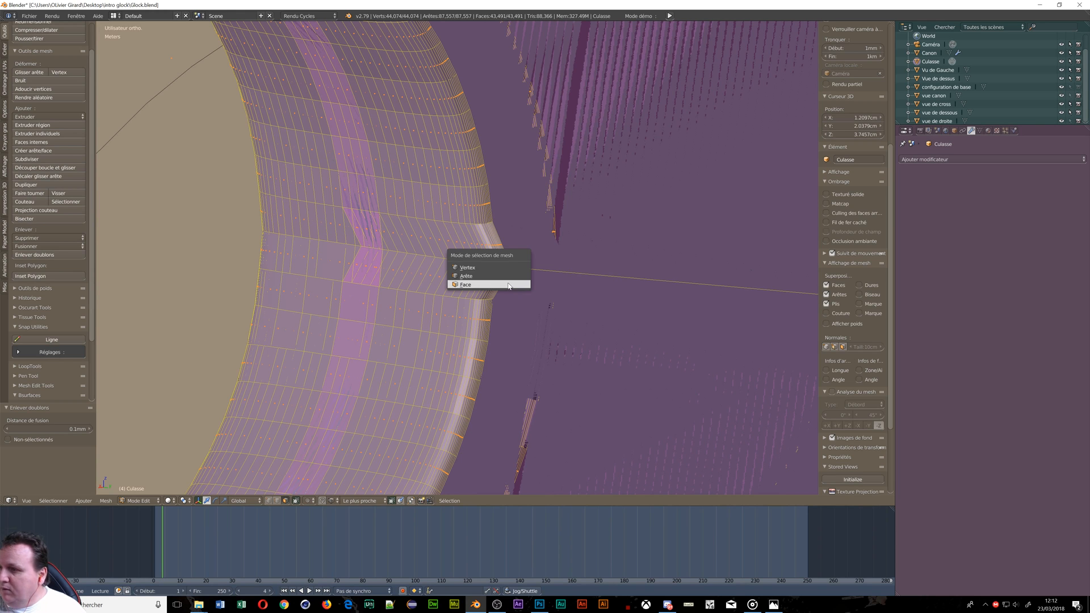
pyautogui.click(471, 268)
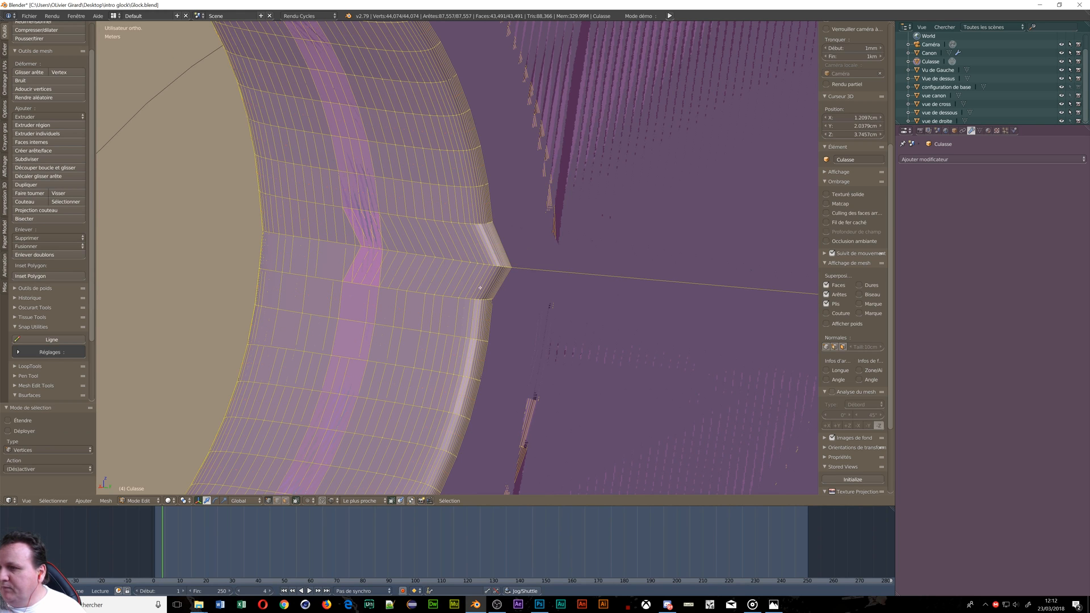
pyautogui.rightClick(511, 267)
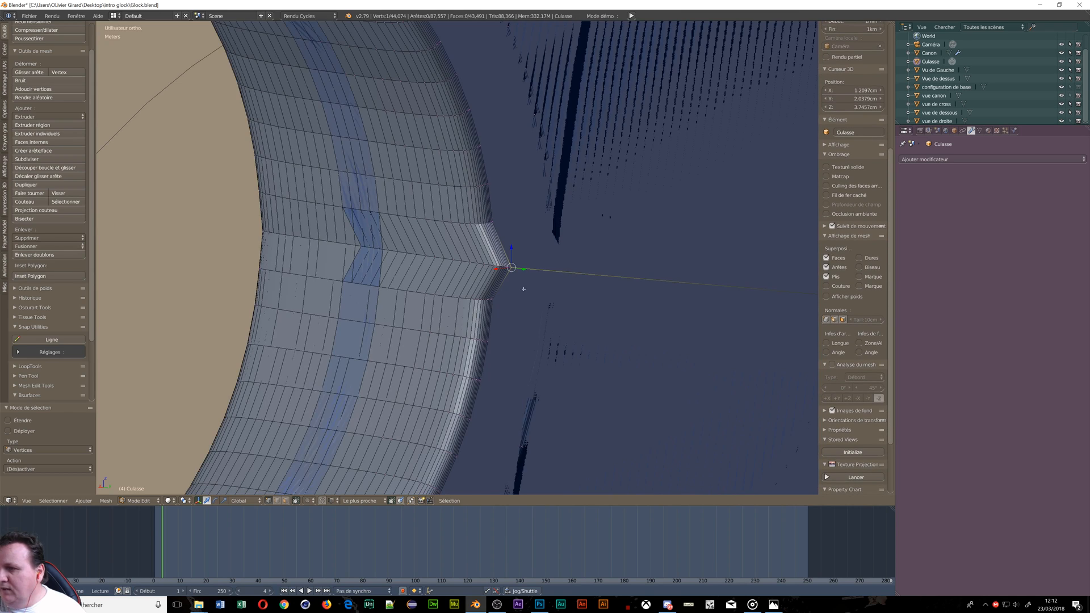
pyautogui.scroll(-5, 511, 278)
pyautogui.scroll(8, 361, 312)
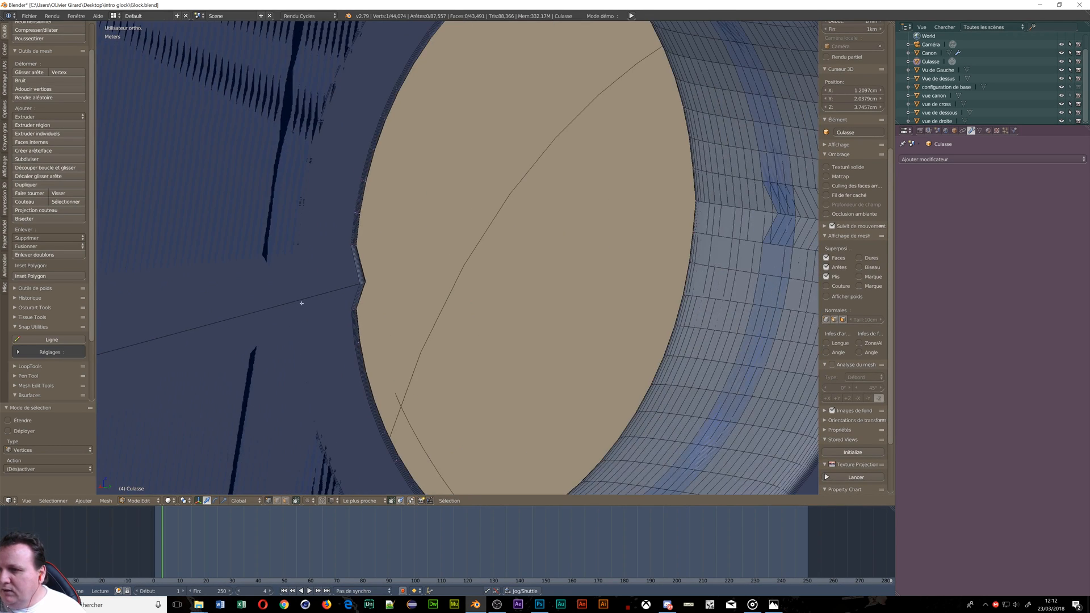
pyautogui.keyDown('shift'); pyautogui.rightClick(401, 269); pyautogui.keyUp('shift')
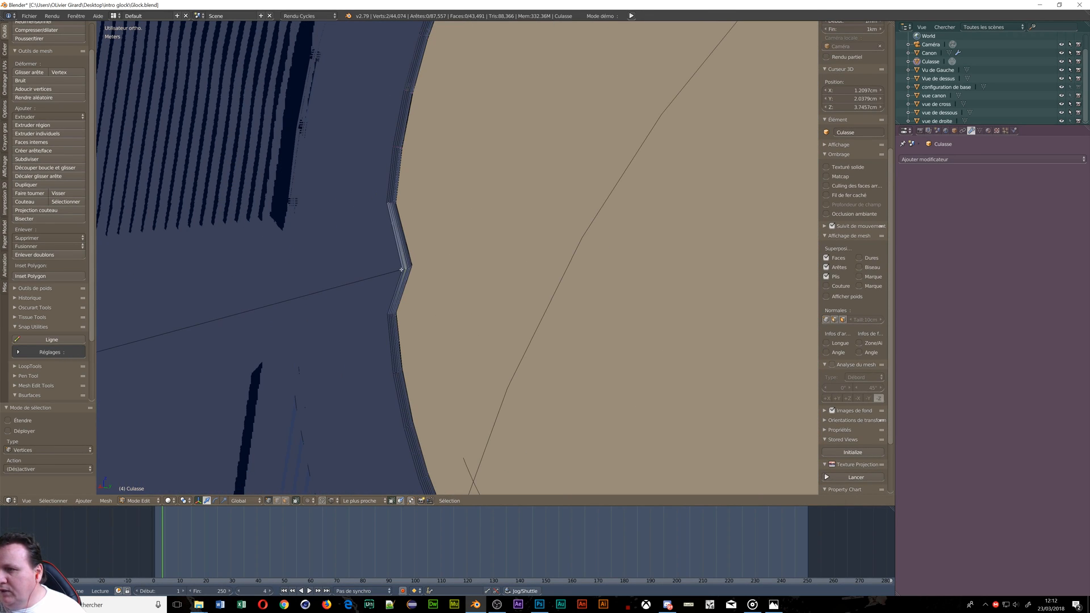
pyautogui.scroll(-4, 493, 320)
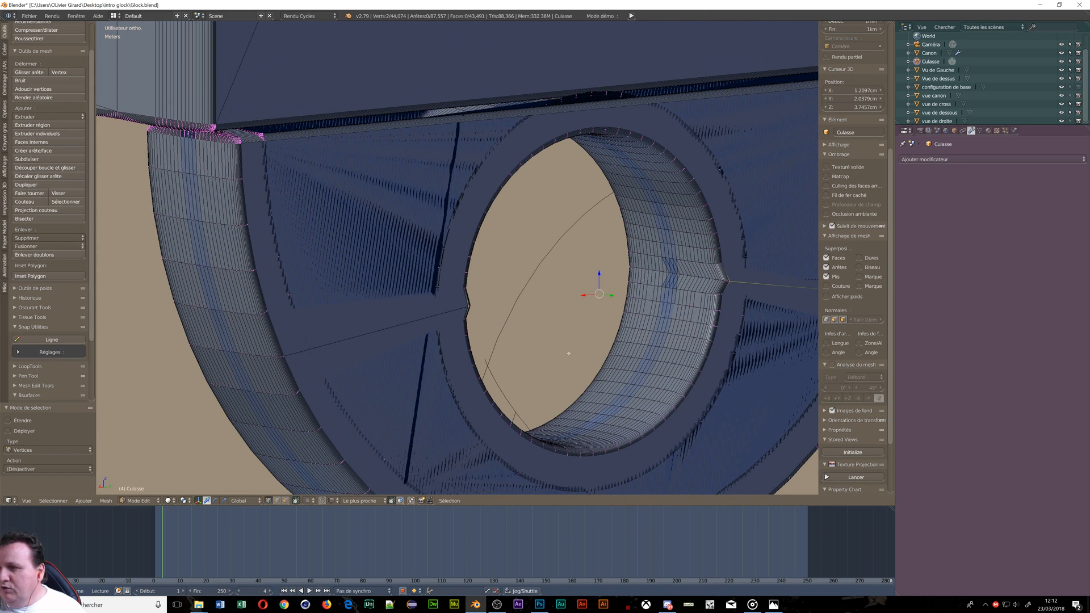
# Step: Enable proportional editing and move the selected notch vertices about -0.217 mm along Y with a greatly reduced influence radius
pyautogui.press('o')
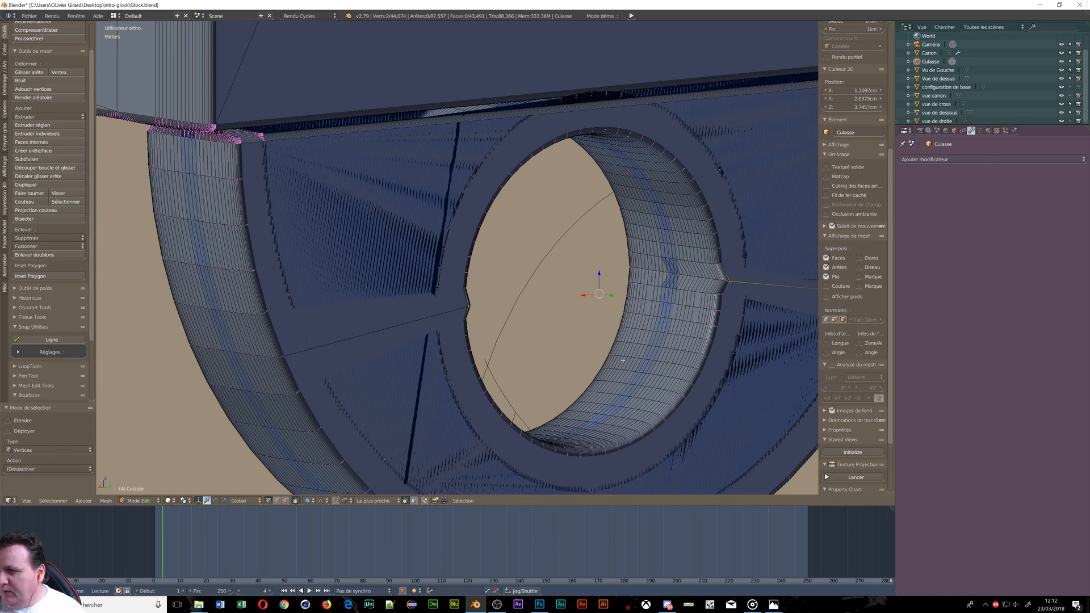
pyautogui.moveTo(612, 295); pyautogui.dragTo(614, 299)
pyautogui.scroll(20, 611, 296)
pyautogui.scroll(20, 612, 297)
pyautogui.scroll(20, 614, 298)
pyautogui.scroll(19, 615, 299)
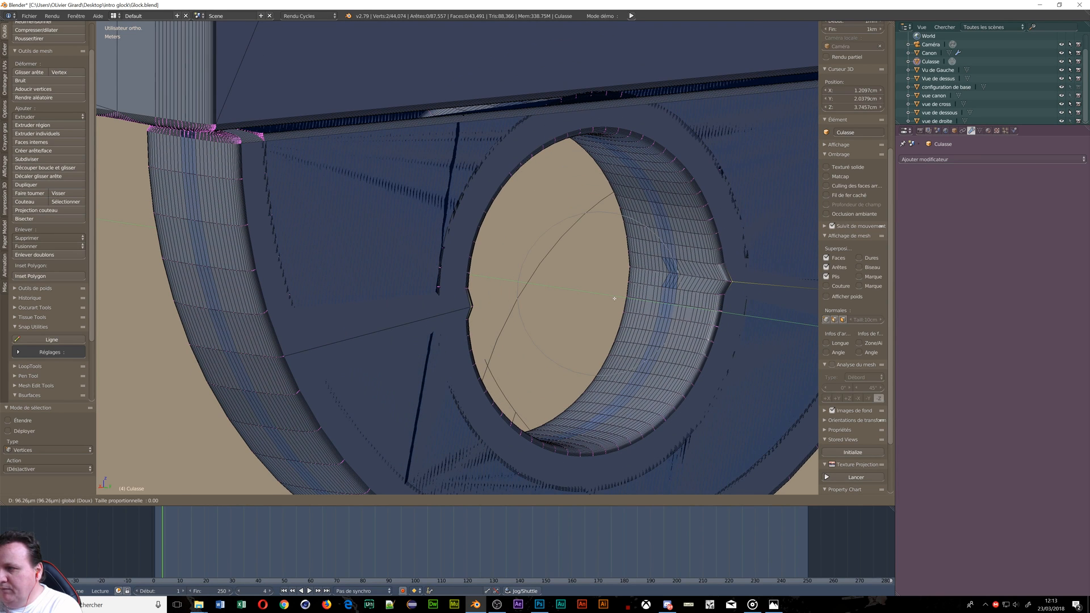
pyautogui.scroll(4, 614, 299)
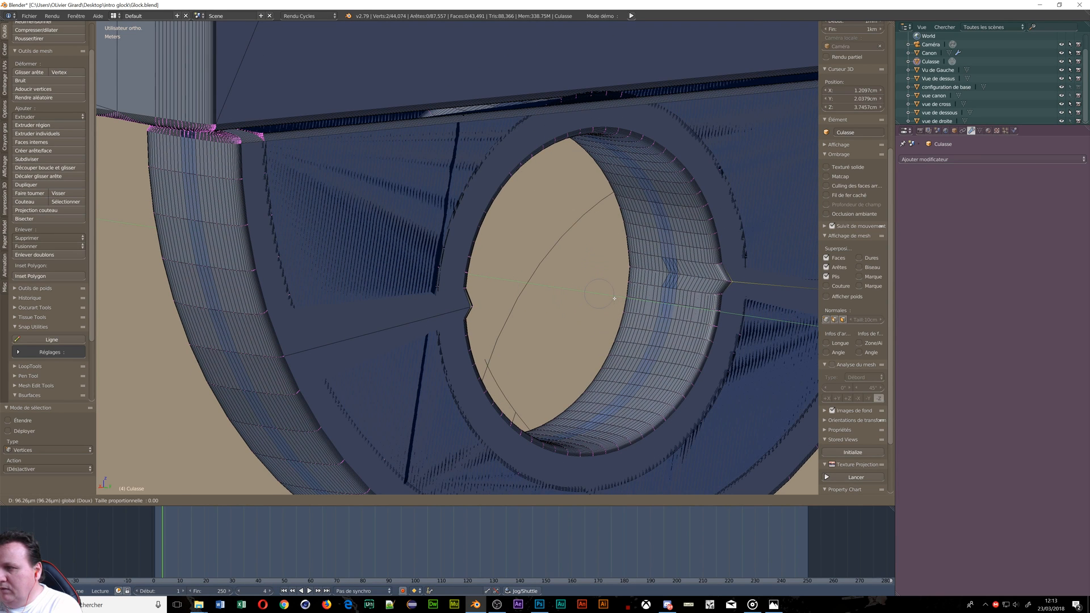
pyautogui.moveTo(614, 298); pyautogui.dragTo(605, 299)
pyautogui.scroll(-2, 684, 336)
pyautogui.scroll(5, 684, 336)
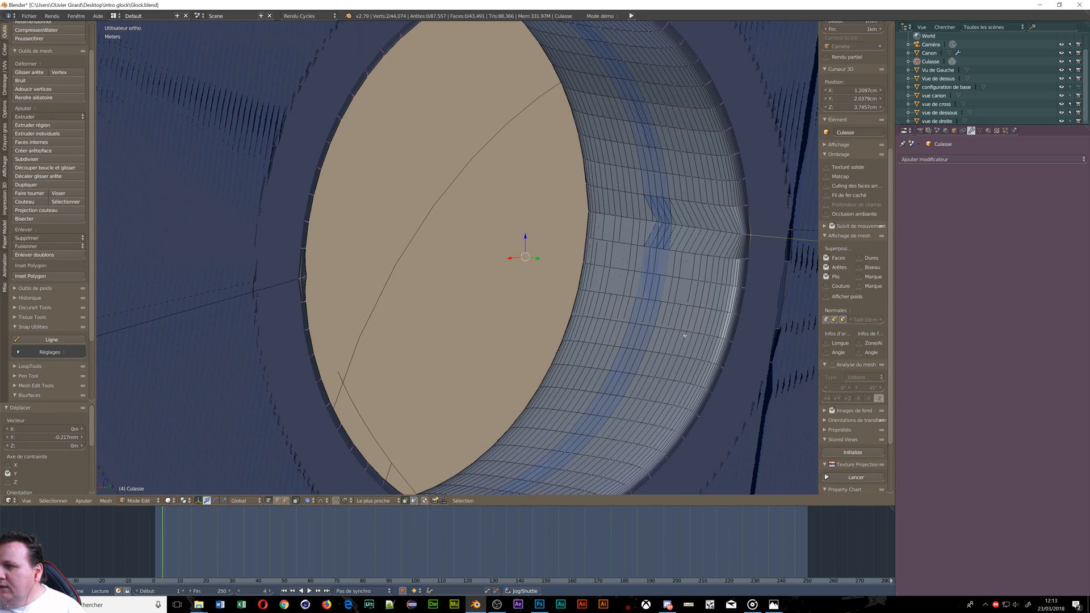
# Step: Select the complete 64-edge loop along the middle of the inner wall of the front ring's hole
pyautogui.keyDown('alt'); pyautogui.rightClick(656, 187); pyautogui.keyUp('alt')
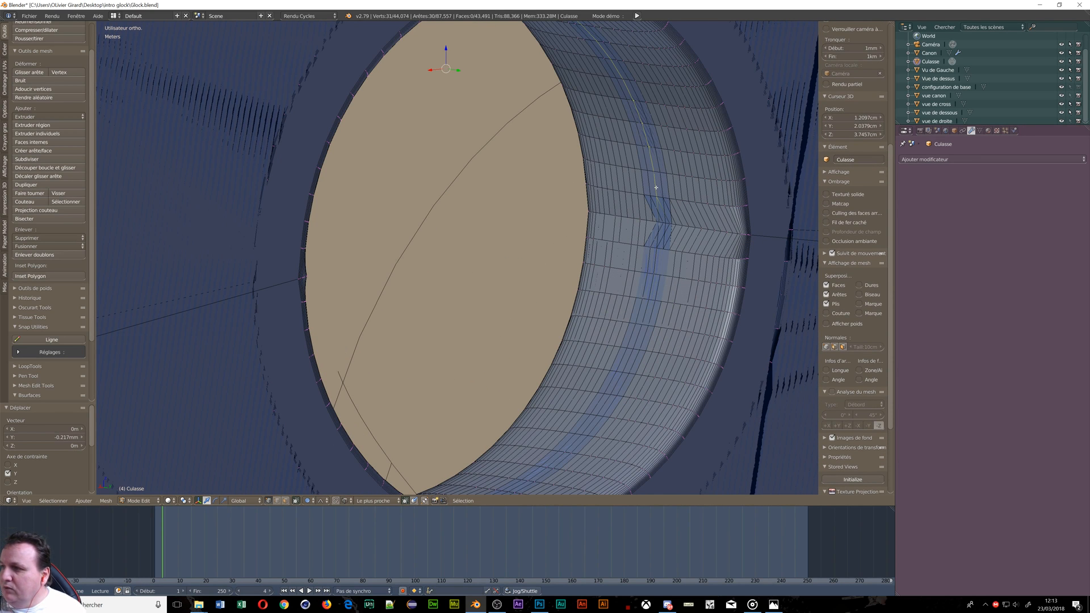
pyautogui.scroll(2, 657, 205)
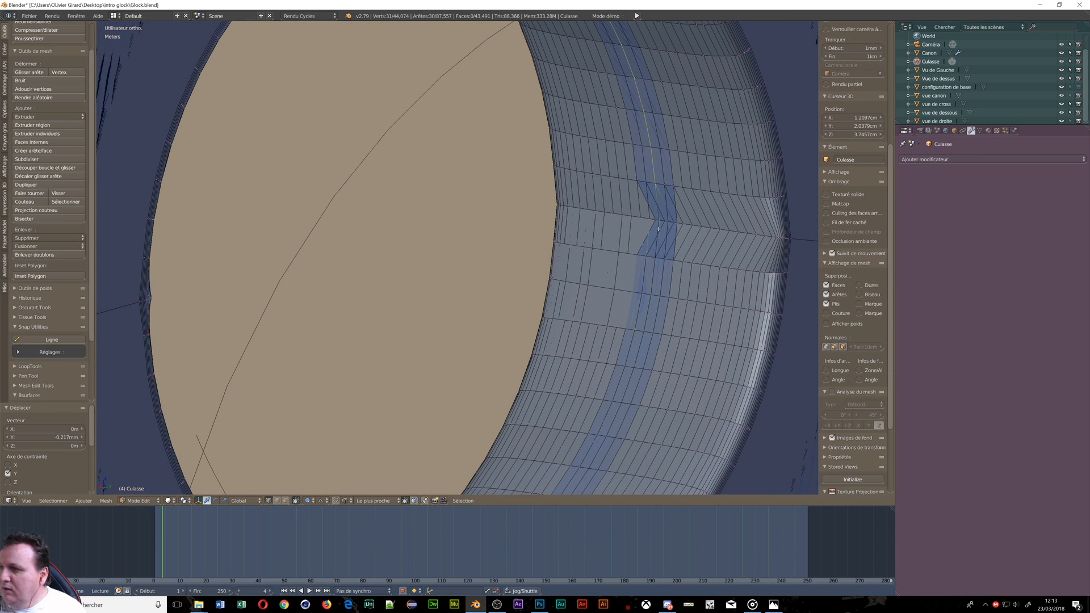
pyautogui.keyDown('ctrl'); pyautogui.rightClick(657, 229); pyautogui.keyUp('ctrl')
pyautogui.keyDown('alt'); pyautogui.keyDown('shift'); pyautogui.rightClick(652, 305); pyautogui.keyUp('shift'); pyautogui.keyUp('alt')
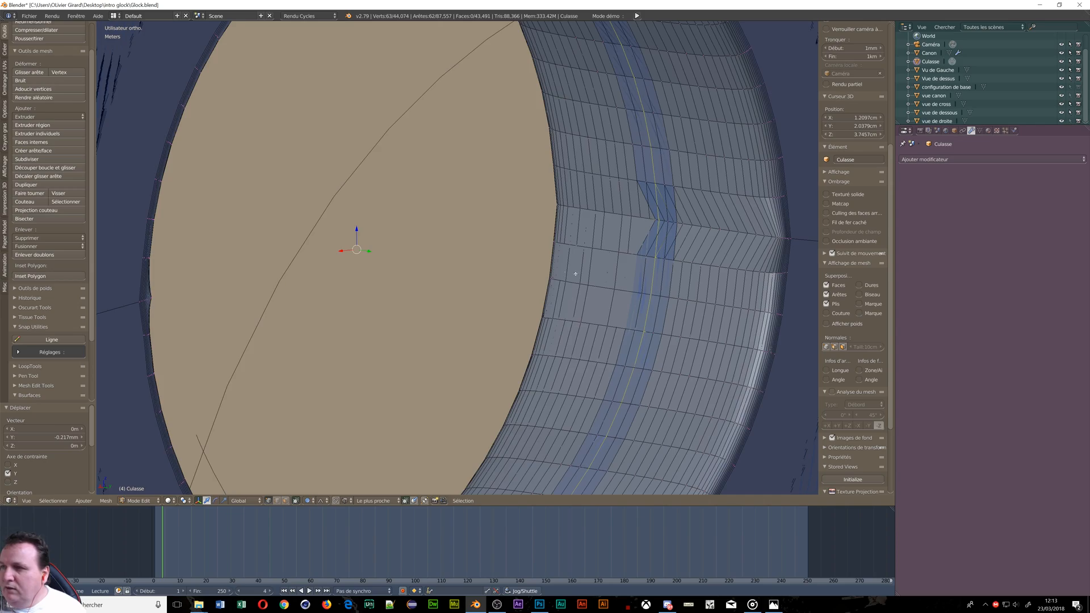
# Step: Examine the selected edge loop and the notched inner wall of the hole from the opposite side of the ring
pyautogui.moveTo(576, 275); pyautogui.dragTo(557, 274, button='middle')
pyautogui.scroll(-8, 557, 274)
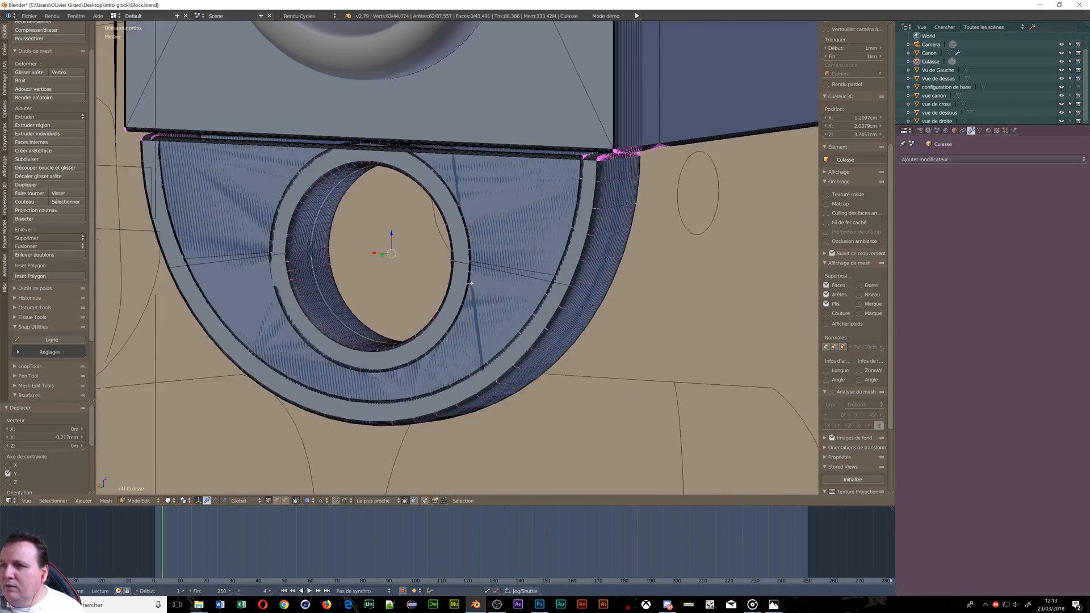
pyautogui.scroll(9, 377, 275)
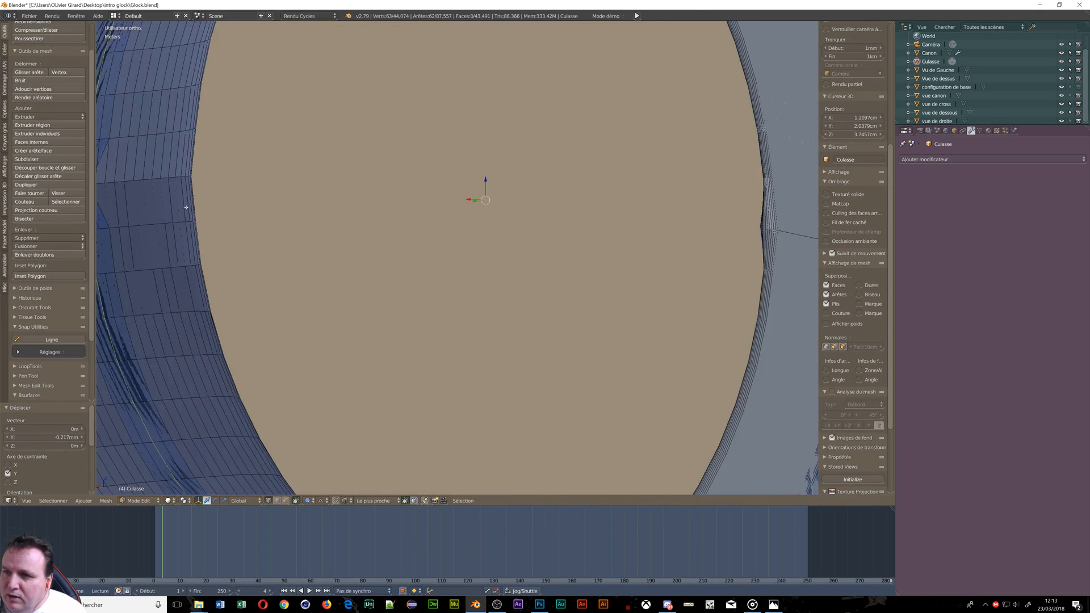
pyautogui.keyDown('shift'); pyautogui.moveTo(198, 209); pyautogui.dragTo(427, 203, button='middle'); pyautogui.keyUp('shift')
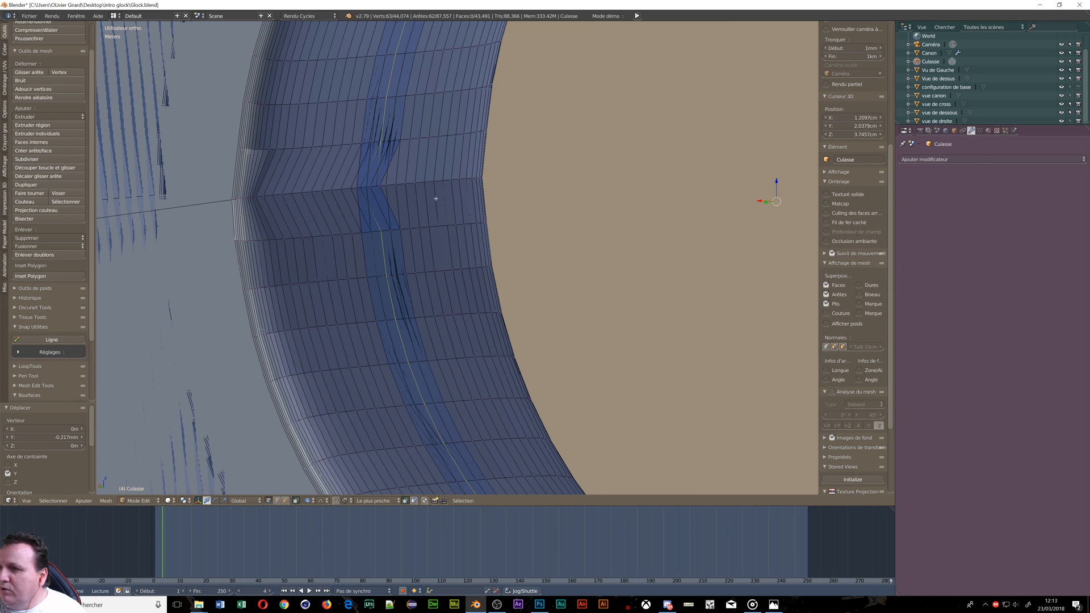
pyautogui.scroll(-4, 355, 230)
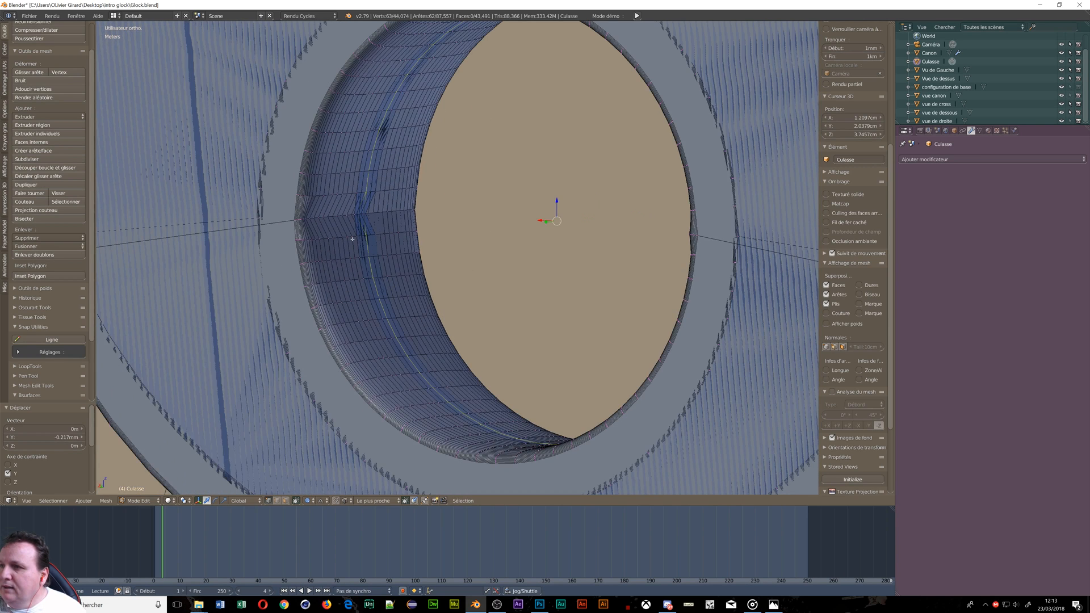
pyautogui.scroll(4, 358, 224)
pyautogui.scroll(2, 358, 225)
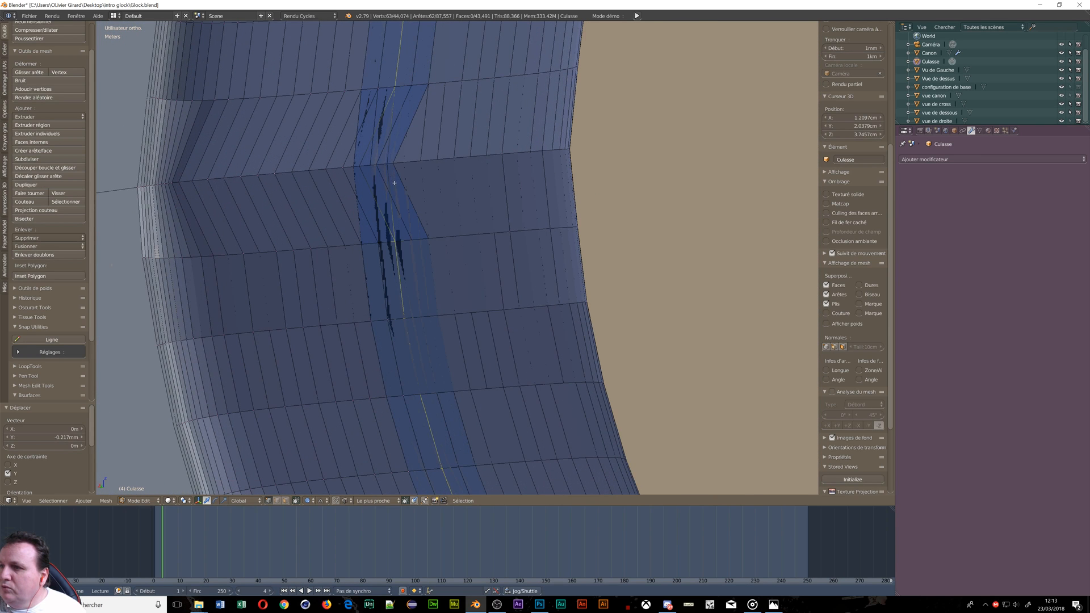
pyautogui.scroll(-5, 395, 183)
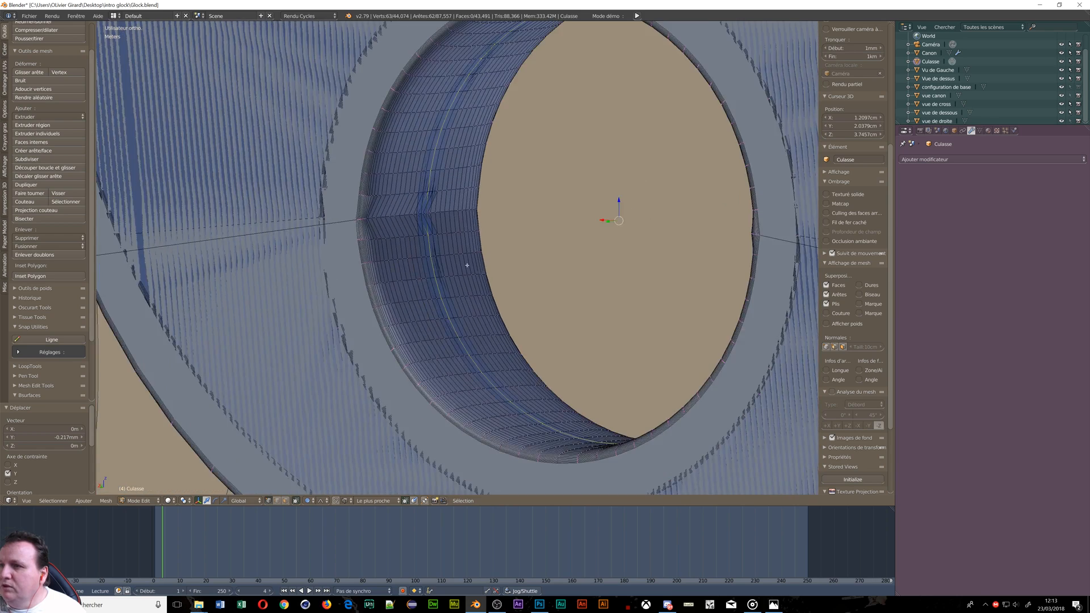
pyautogui.scroll(-3, 467, 265)
pyautogui.moveTo(475, 298); pyautogui.dragTo(430, 297, button='middle')
pyautogui.scroll(4, 429, 297)
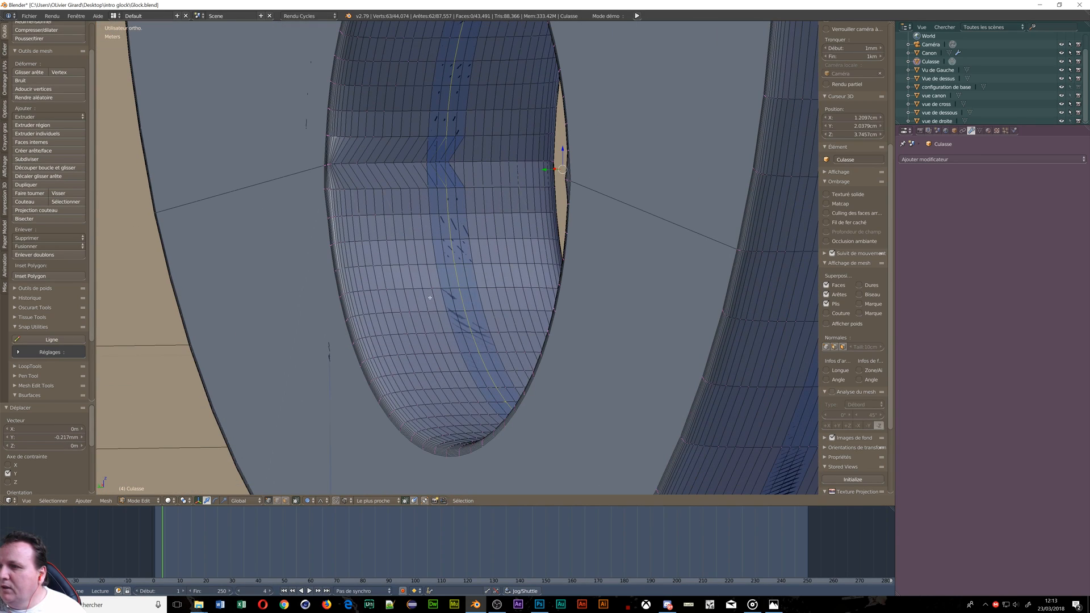
pyautogui.keyDown('alt'); pyautogui.keyDown('shift'); pyautogui.rightClick(420, 200); pyautogui.keyUp('shift'); pyautogui.keyUp('alt')
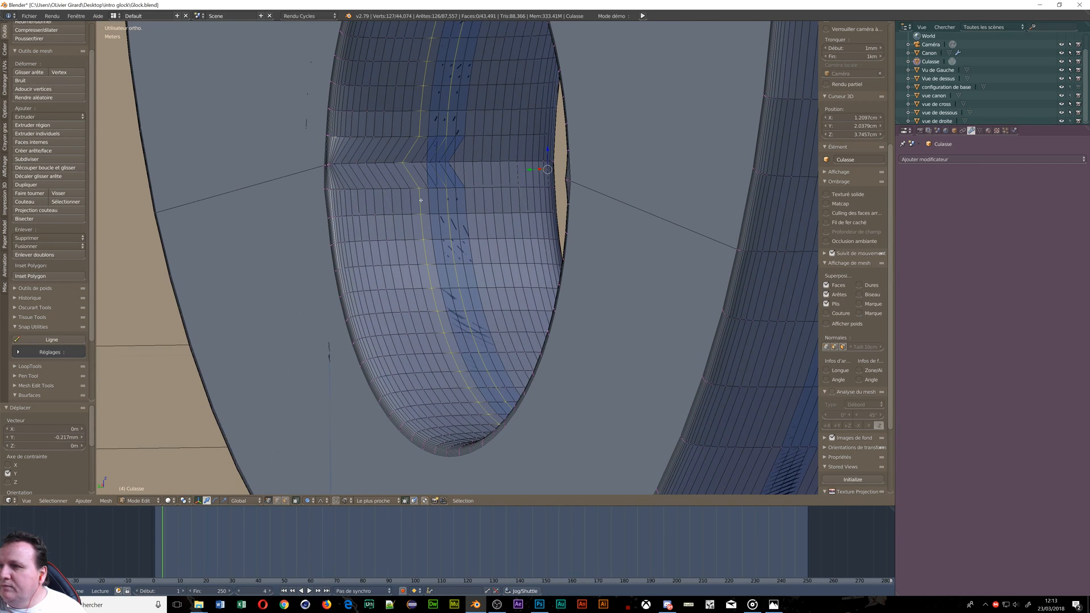
pyautogui.scroll(-4, 426, 210)
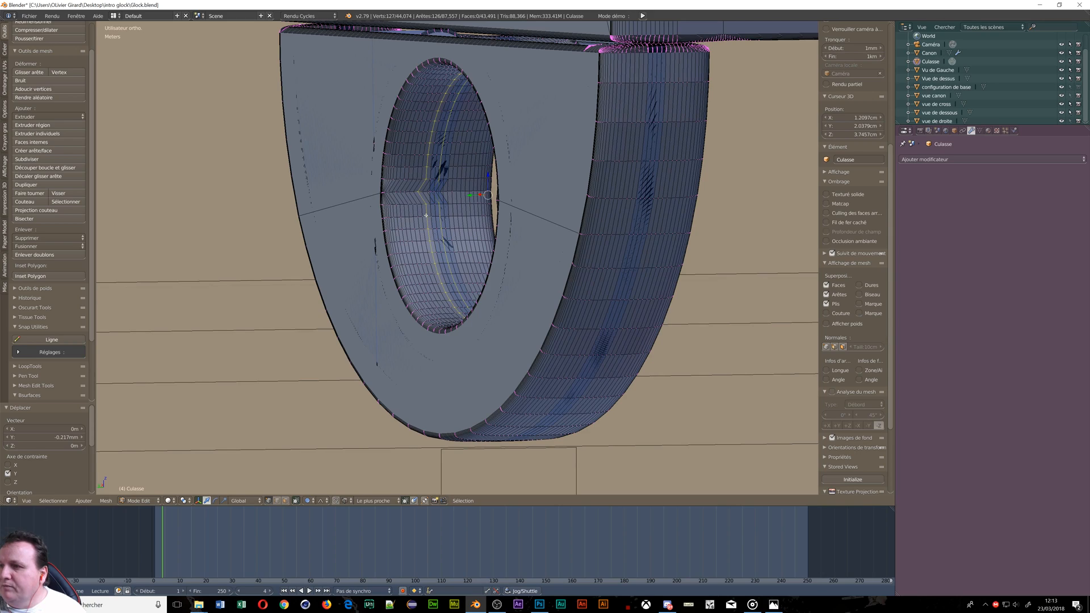
pyautogui.hotkey('ctrl', 'z')
# Step: Duplicate the selected hole loop in place and separate the copy into its own object
pyautogui.moveTo(425, 214); pyautogui.dragTo(463, 240, button='middle')
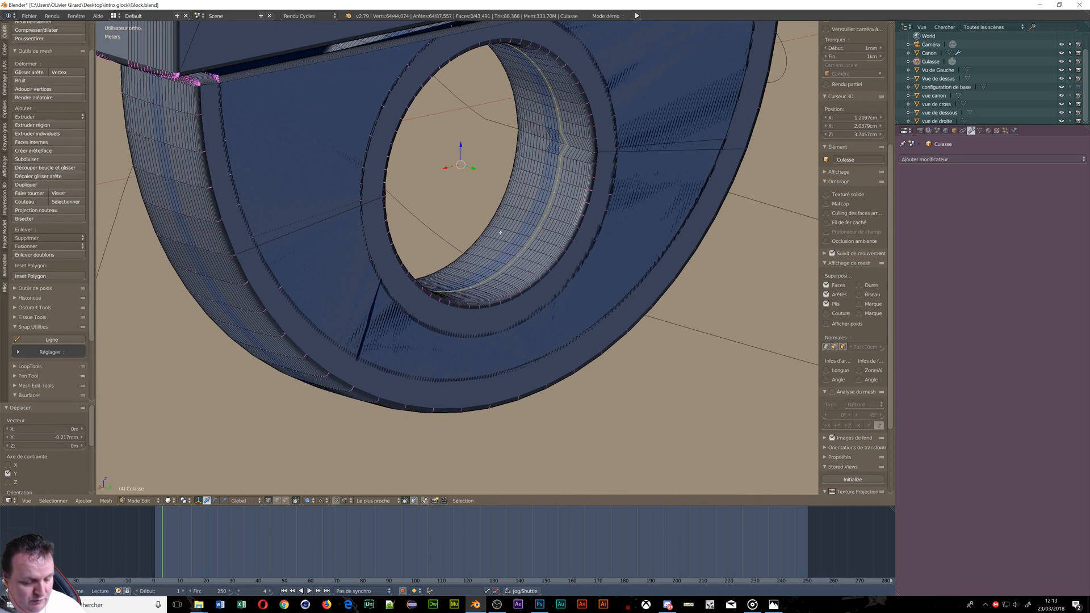
pyautogui.hotkey('shift', 'd')
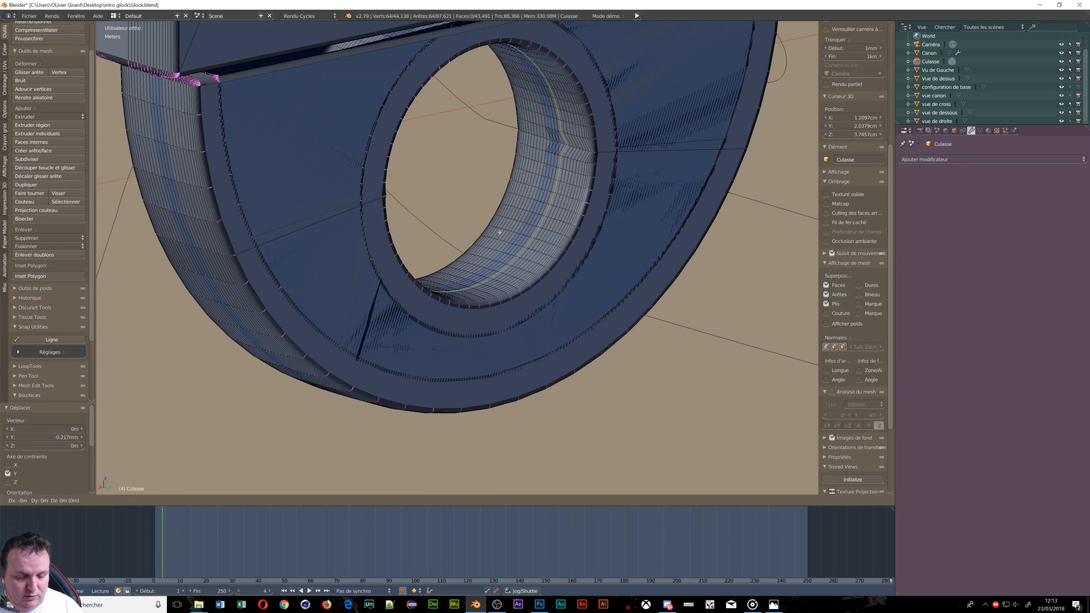
pyautogui.press('Escape')
pyautogui.press('p')
pyautogui.click(466, 235)
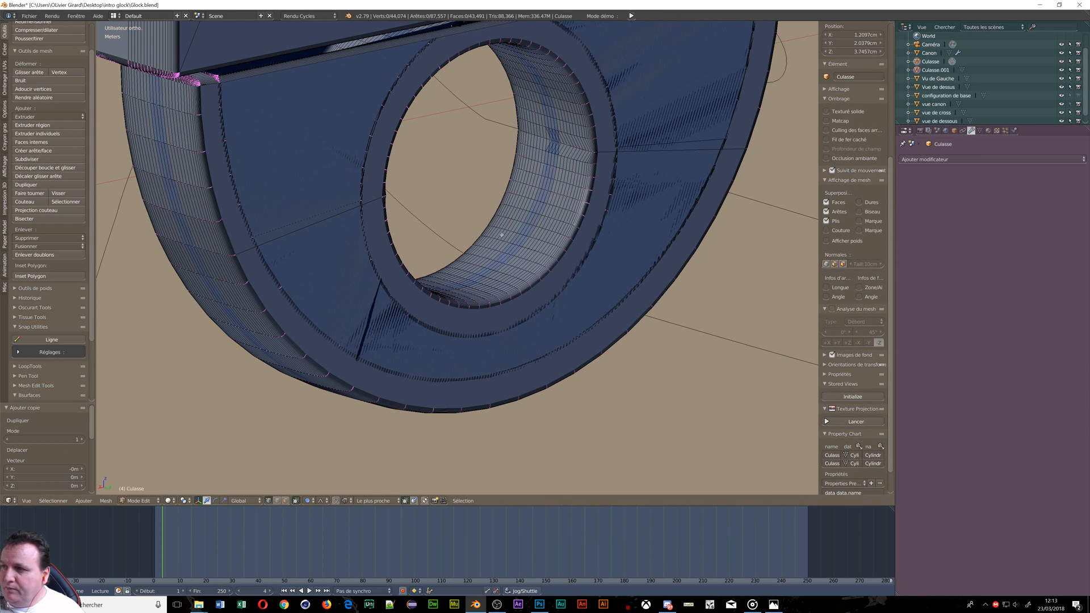
# Step: Return to Object Mode and hide the Culasse object
pyautogui.press('Tab')
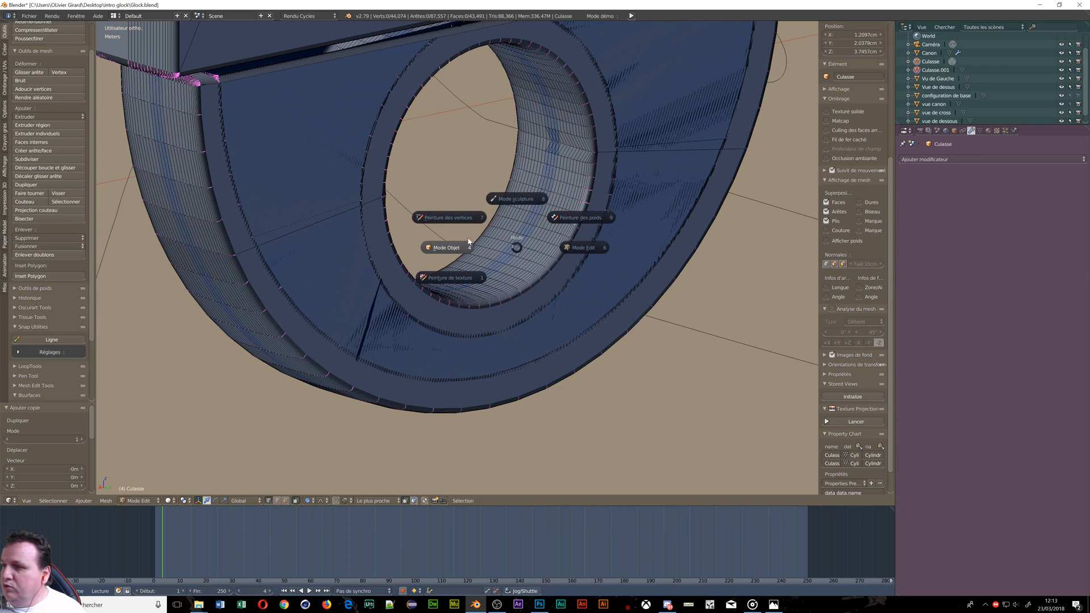
pyautogui.click(542, 214)
pyautogui.rightClick(542, 214)
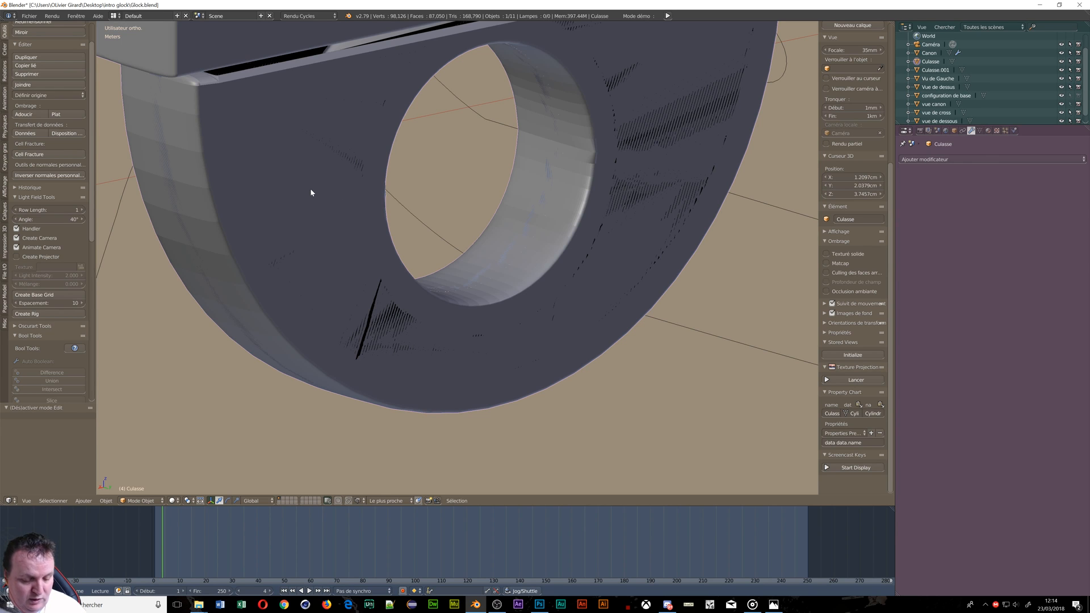
pyautogui.press('h')
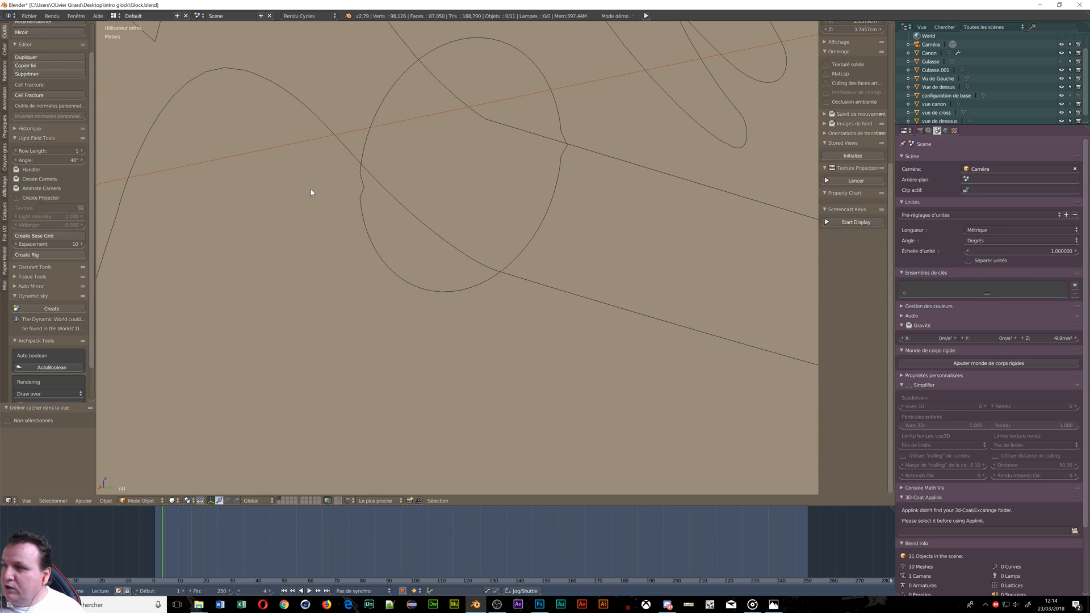
# Step: Enter Edit Mode on Culasse.001, select the whole loop and flatten it by scaling to 0 along Y
pyautogui.rightClick(565, 171)
pyautogui.press('Tab')
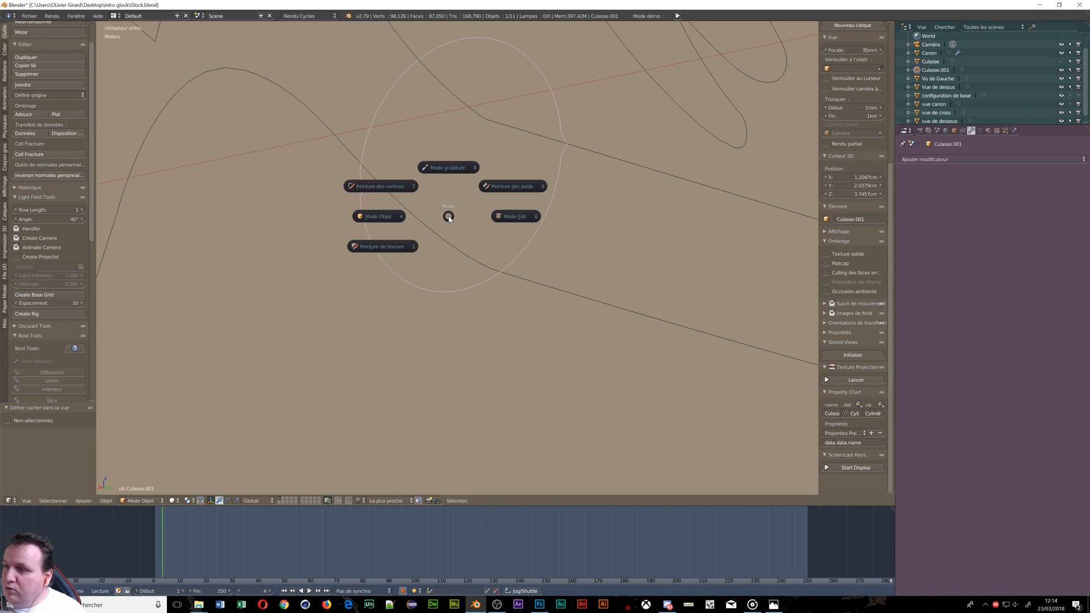
pyautogui.click(511, 220)
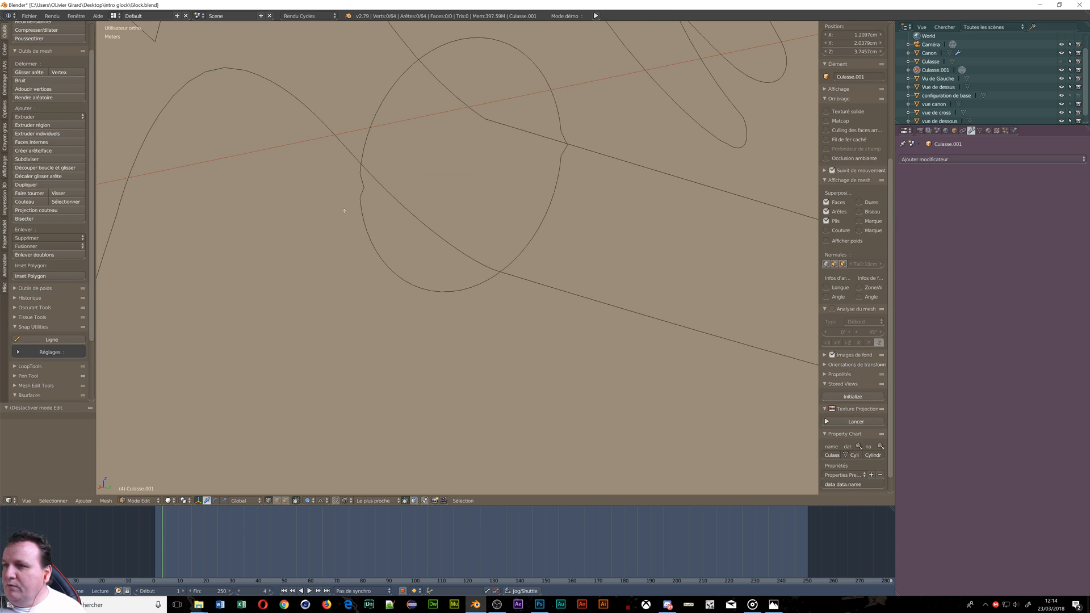
pyautogui.scroll(4, 349, 190)
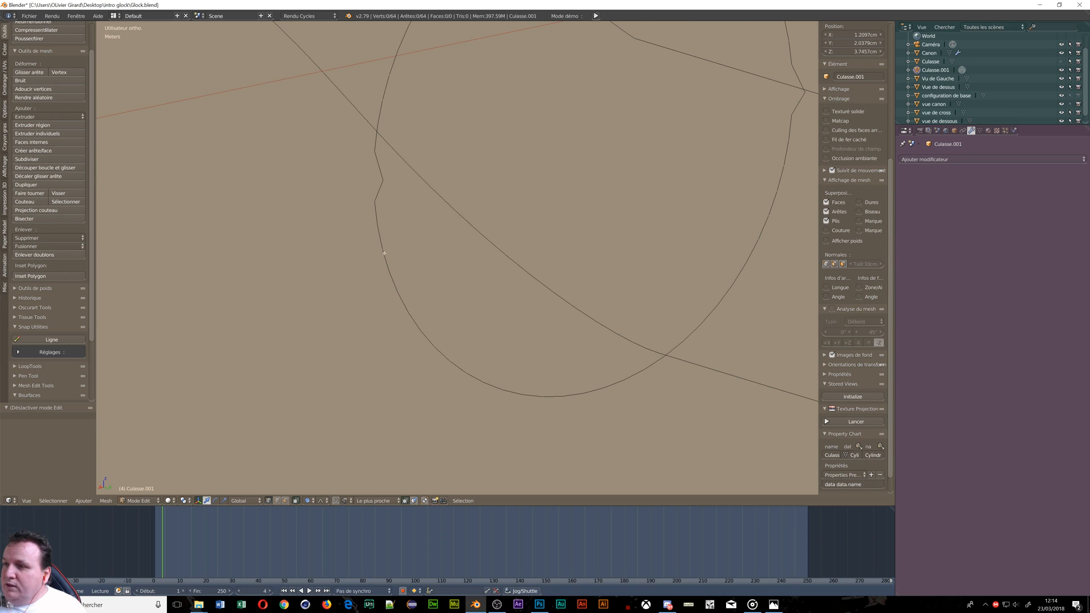
pyautogui.press('a')
pyautogui.press('KP_Decimal')
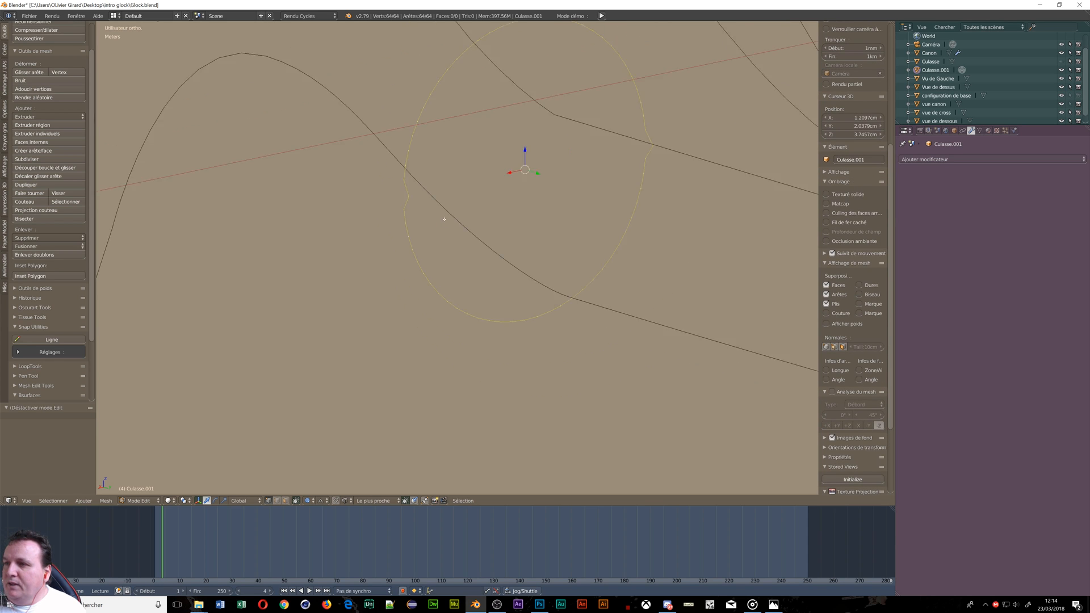
pyautogui.press('s')
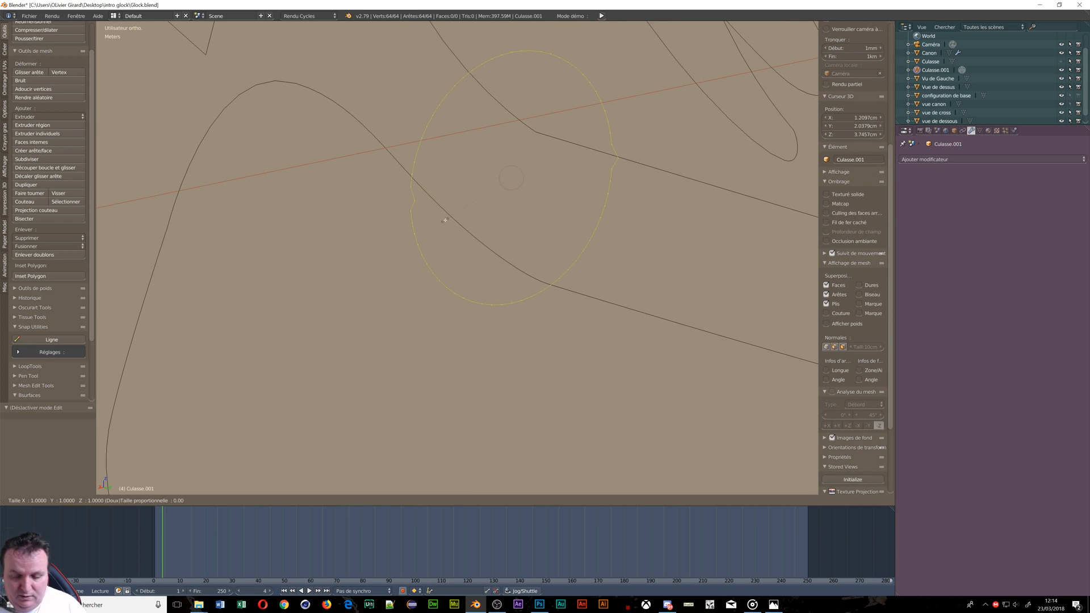
pyautogui.press('y')
pyautogui.press('0')
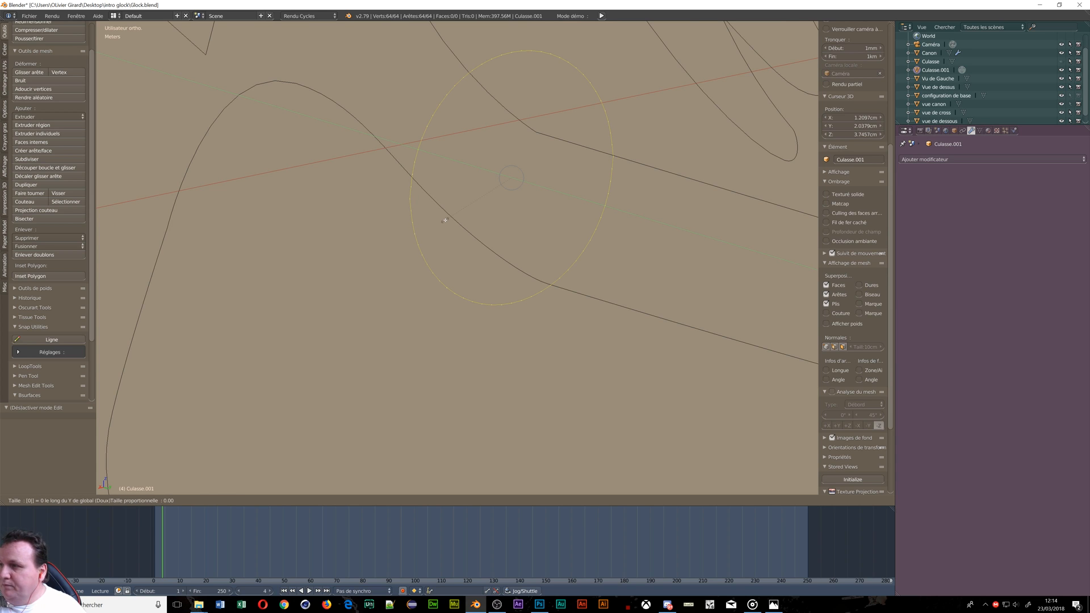
pyautogui.press('Return')
# Step: Shrink the flattened loop to about 0.962 in X and Z, excluding the Y axis
pyautogui.scroll(-1, 445, 220)
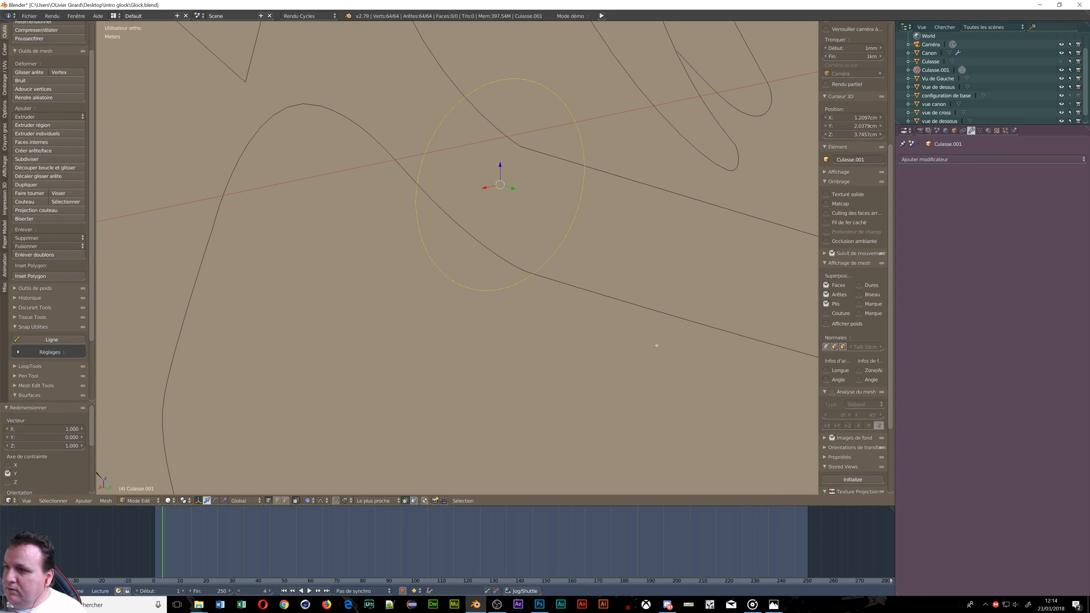
pyautogui.press('s')
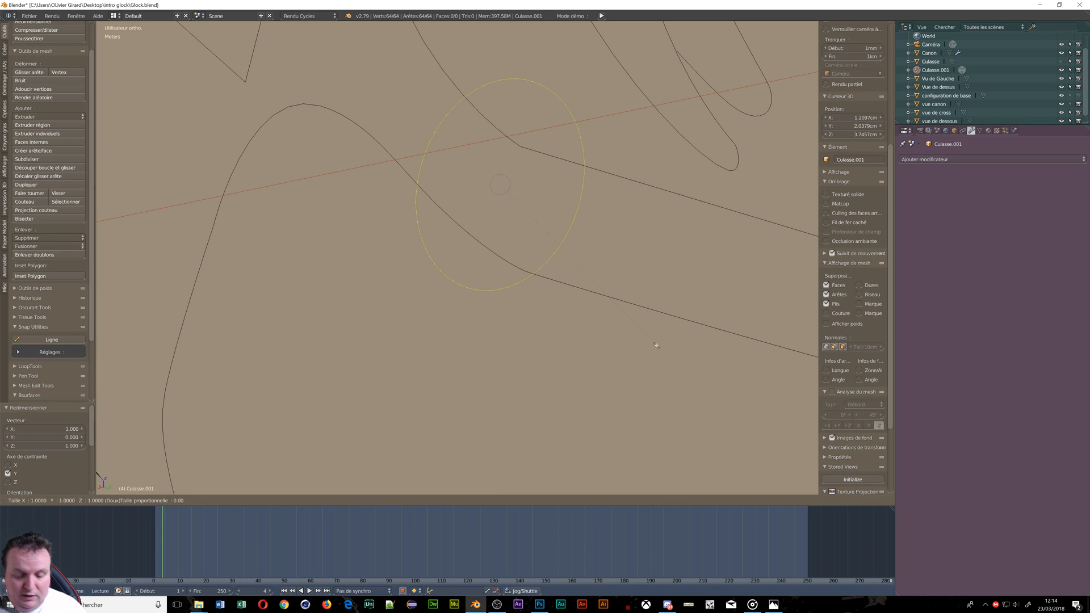
pyautogui.press('y')
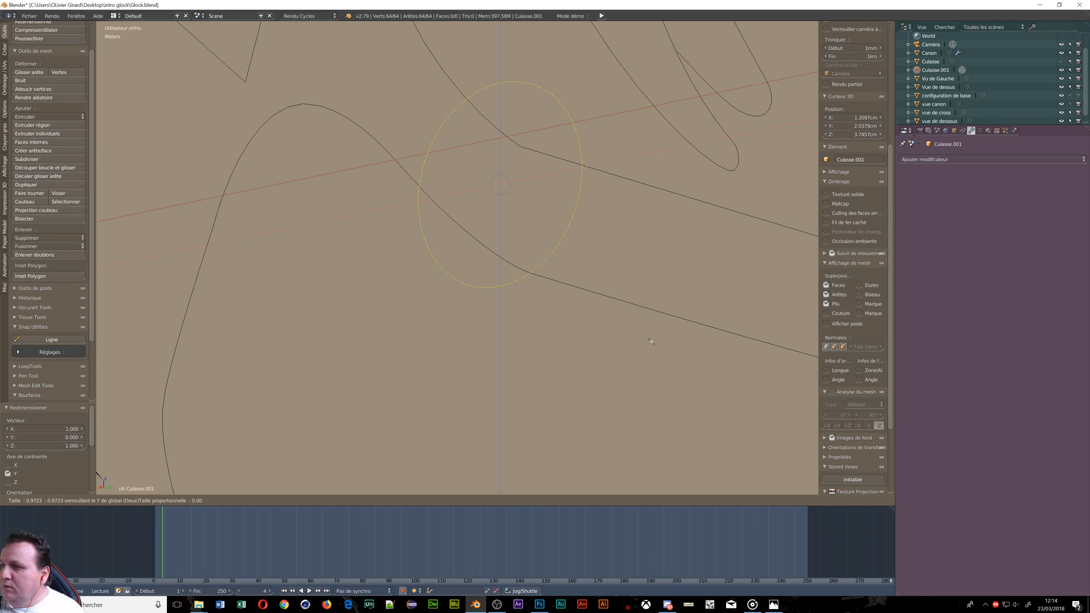
pyautogui.click(650, 341)
# Step: Extrude the circular loop about 1.32 mm along Y into a thin band
pyautogui.moveTo(499, 176); pyautogui.dragTo(563, 319, button='middle')
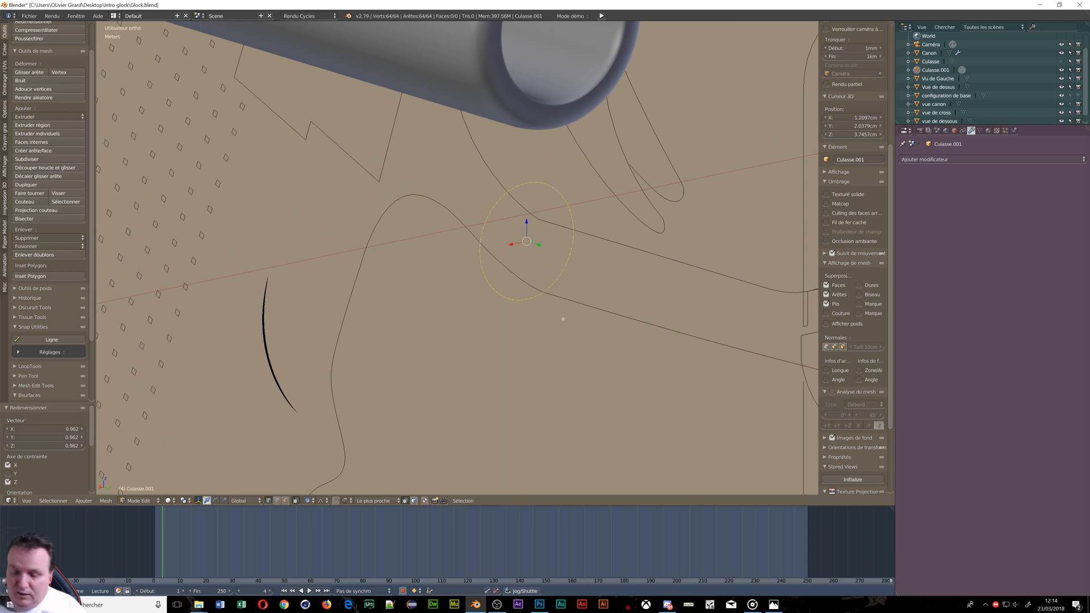
pyautogui.press('e')
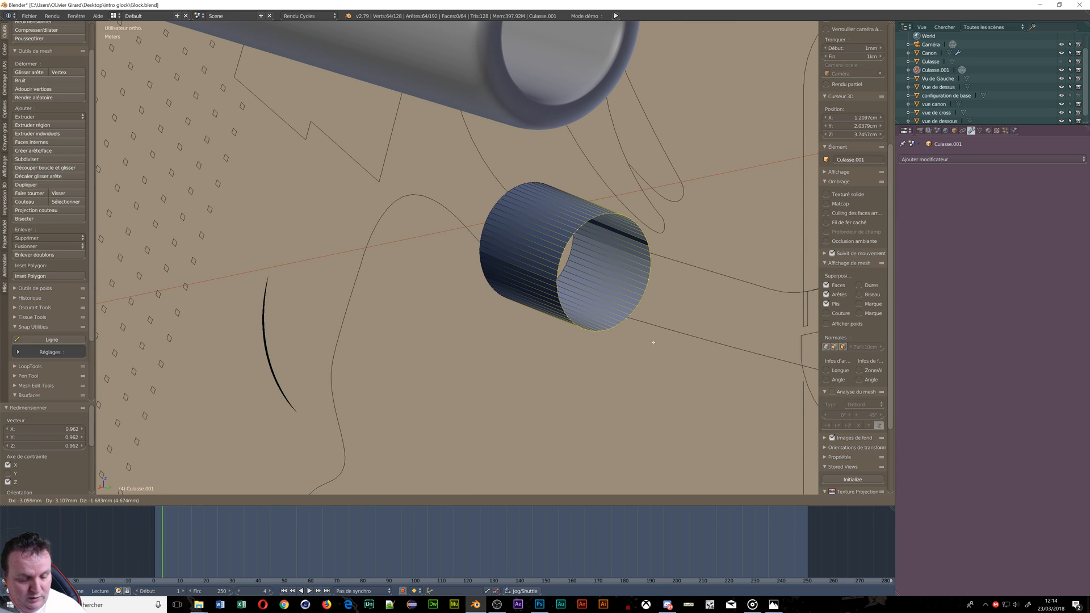
pyautogui.press('y')
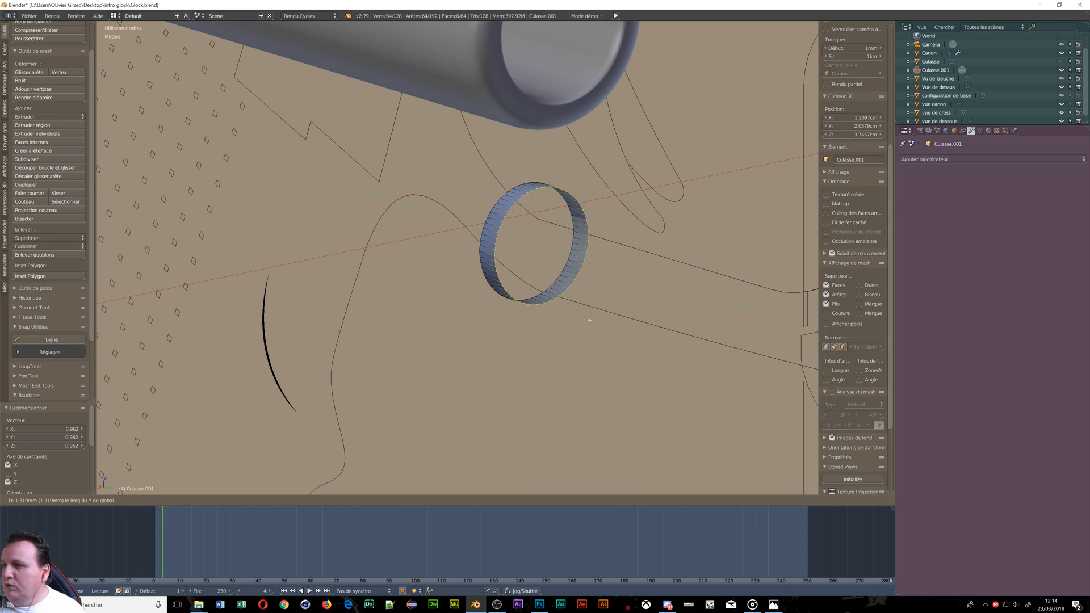
pyautogui.click(590, 321)
pyautogui.moveTo(588, 319); pyautogui.dragTo(462, 294, button='middle')
pyautogui.scroll(3, 461, 295)
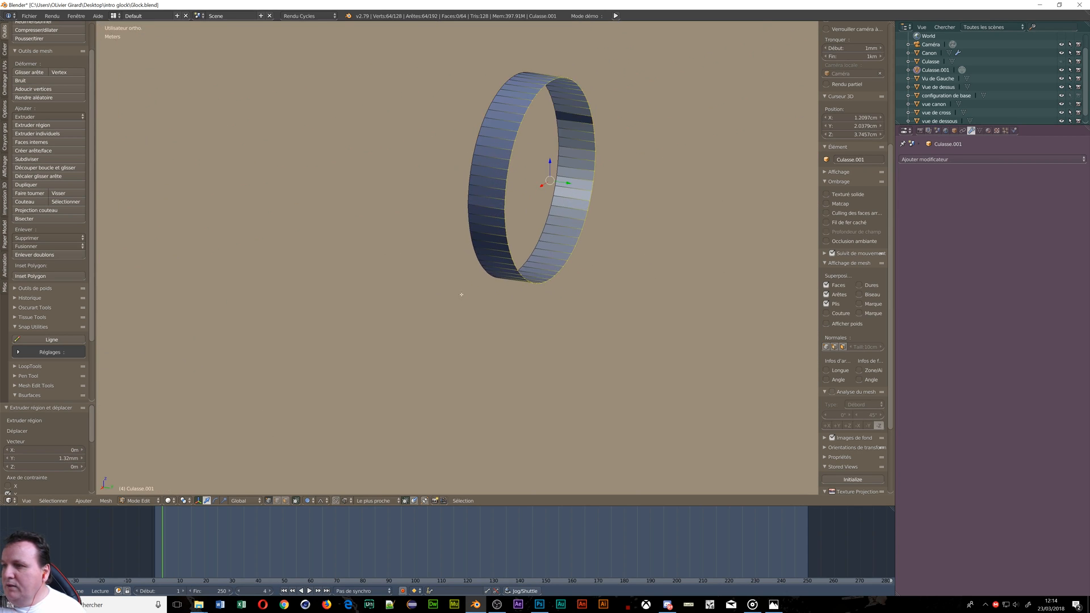
# Step: Select the band's rear edge loop and extrude it about 3.54 cm backward along the Y axis into a long tube
pyautogui.scroll(2, 461, 294)
pyautogui.keyDown('alt'); pyautogui.rightClick(470, 166); pyautogui.keyUp('alt')
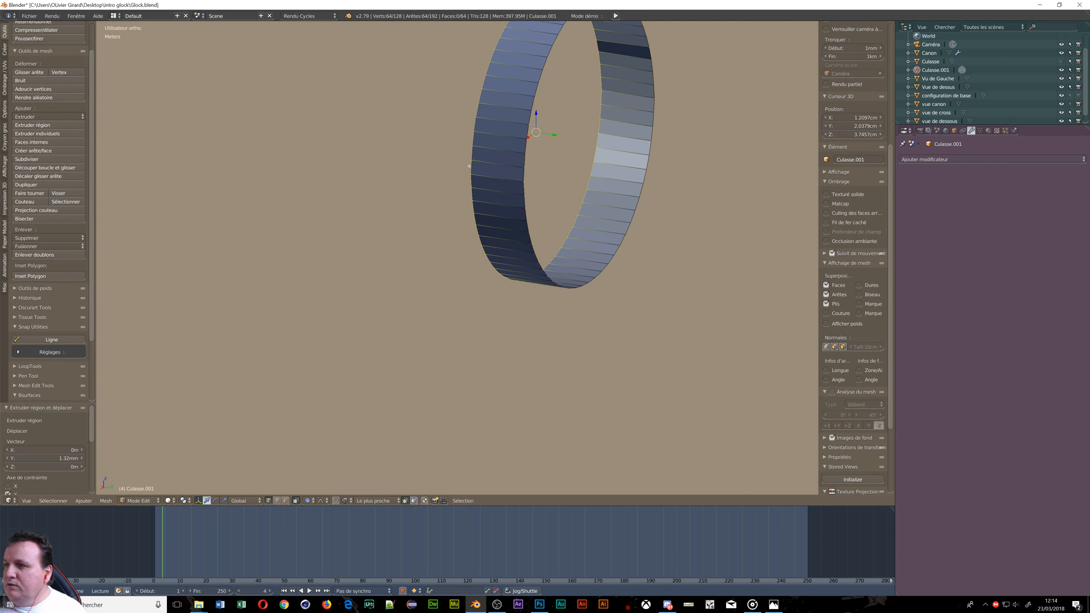
pyautogui.scroll(-8, 484, 272)
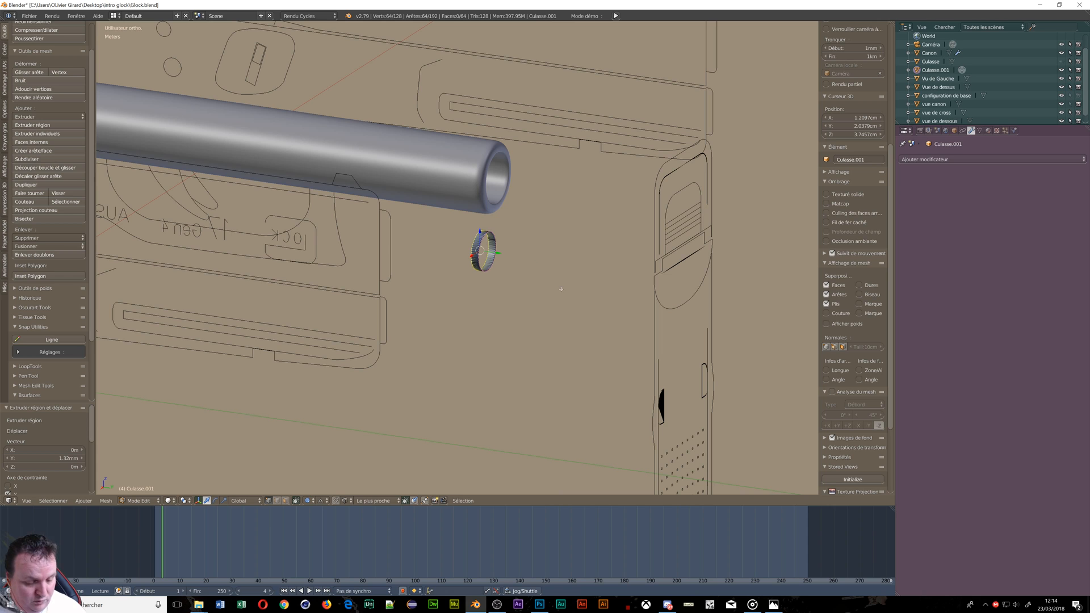
pyautogui.press('e')
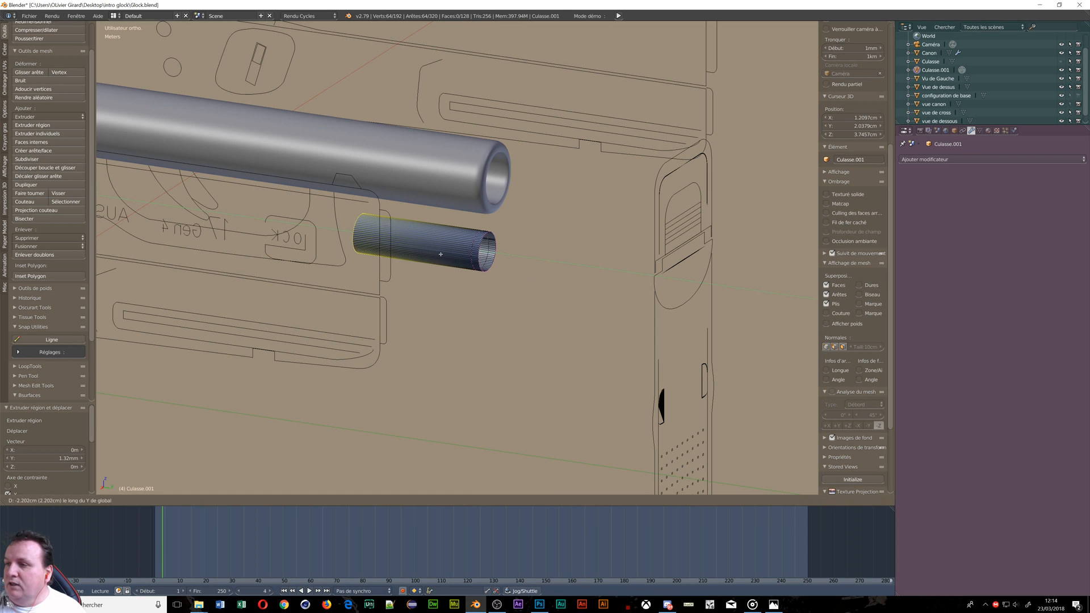
pyautogui.click(374, 243)
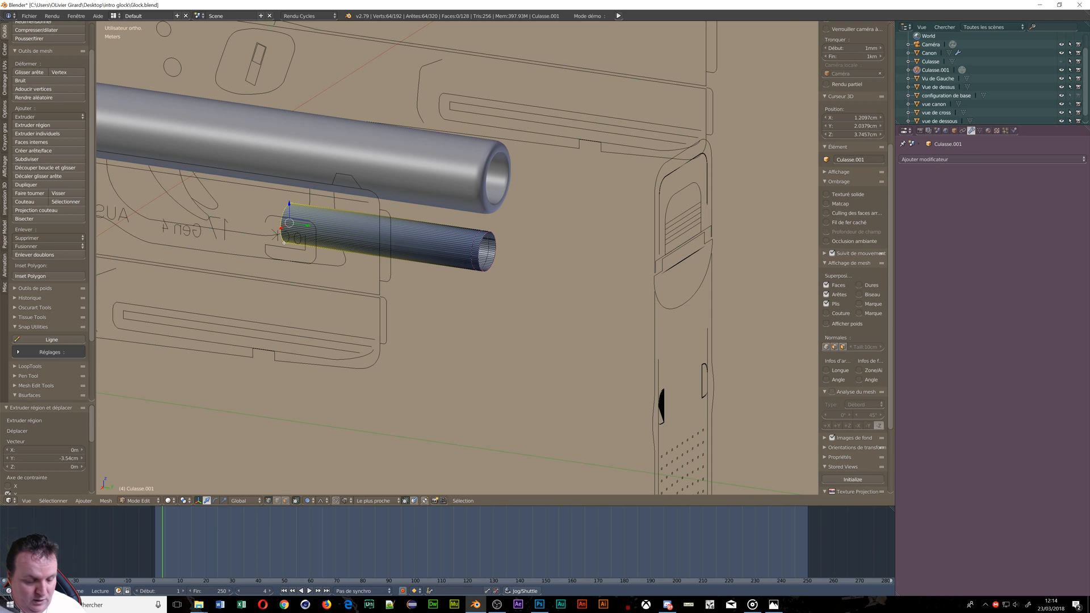
# Step: Extrude the tube's rear edge loop in place and enlarge it to a scale of about 1.071
pyautogui.scroll(4, 284, 242)
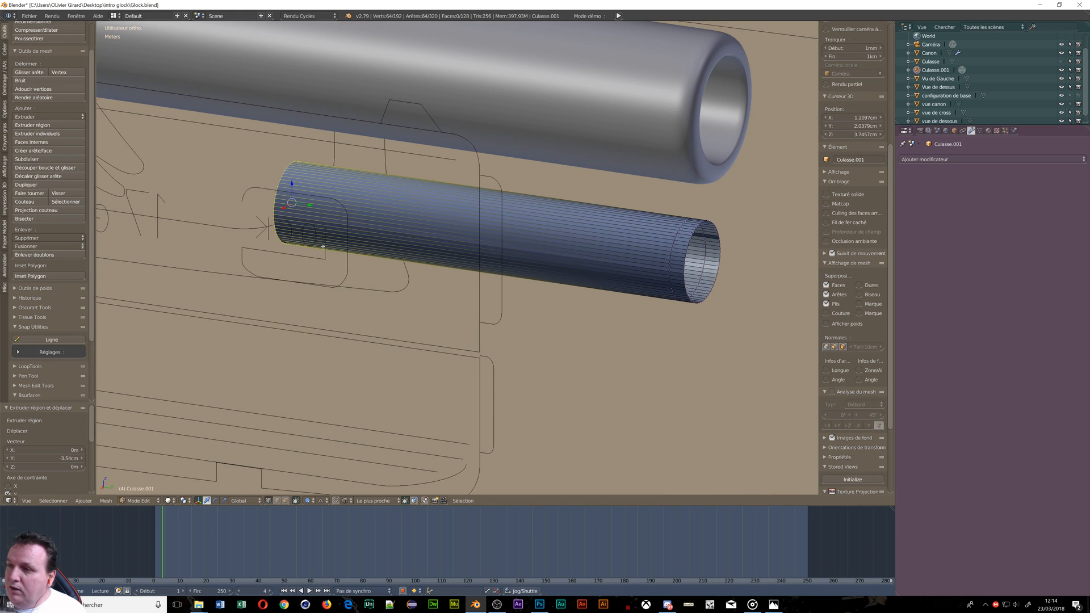
pyautogui.press('e')
pyautogui.press('Escape')
pyautogui.press('s')
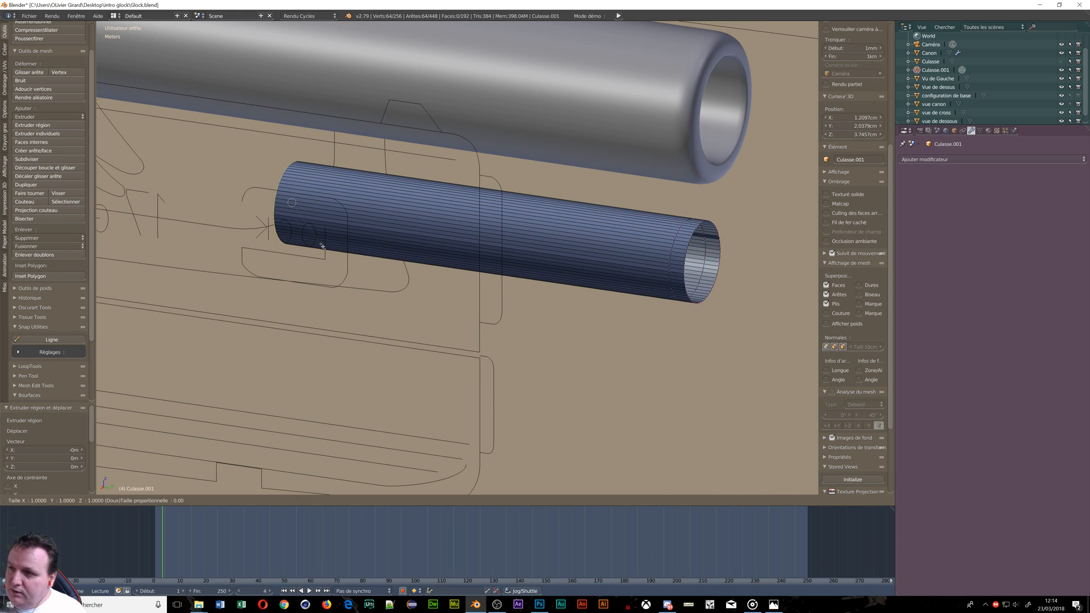
pyautogui.press('Escape')
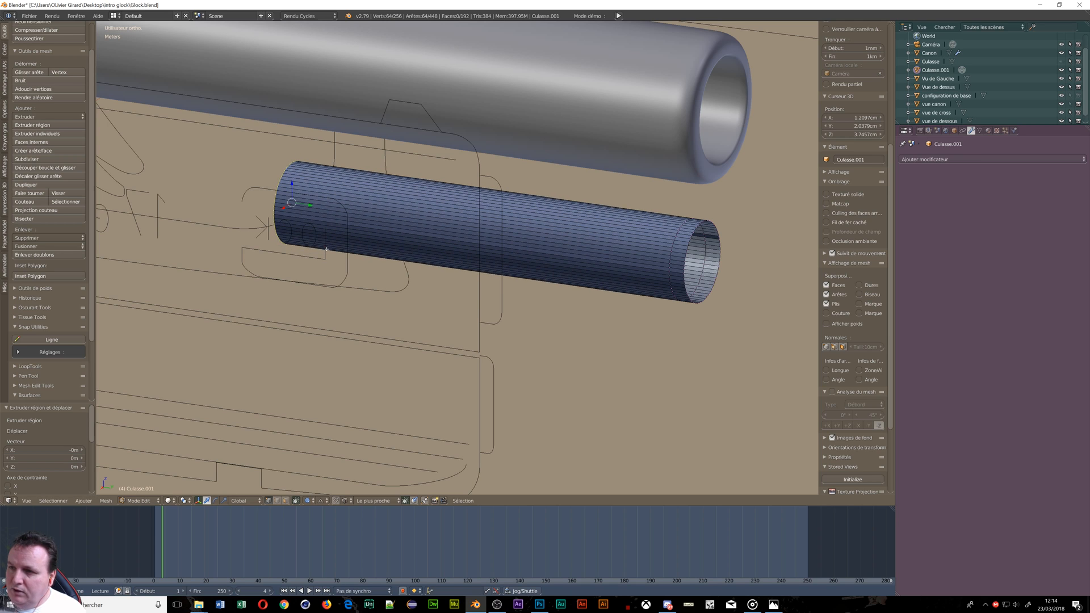
pyautogui.press('e')
pyautogui.press('Escape')
pyautogui.press('s')
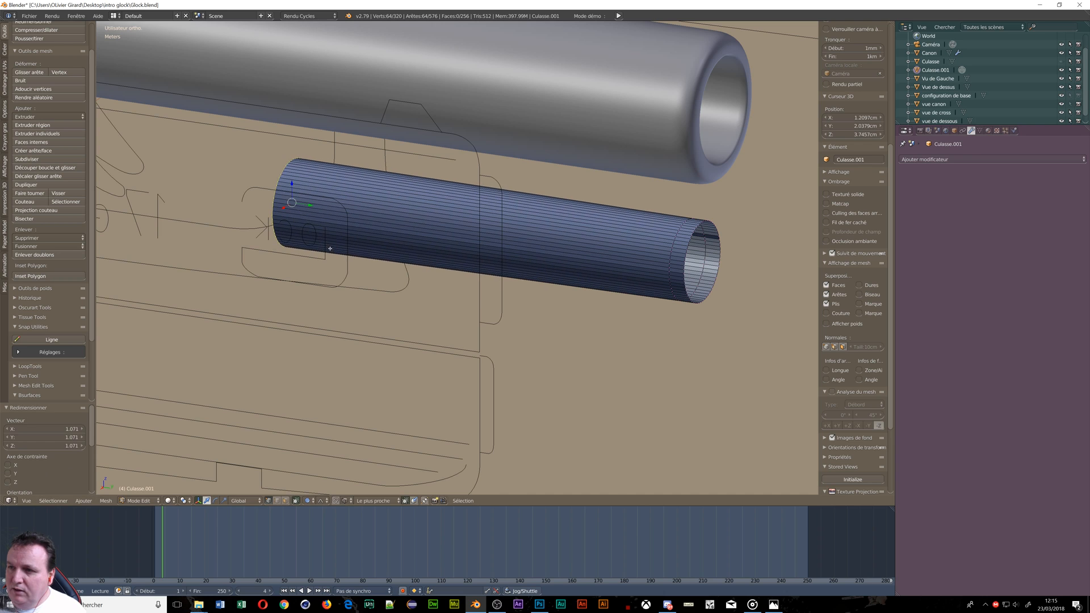
pyautogui.click(244, 239)
# Step: Extrude the tube's rear rim again and scale it outward to about 1.194 to form a flat flange
pyautogui.moveTo(243, 238); pyautogui.dragTo(293, 233, button='middle')
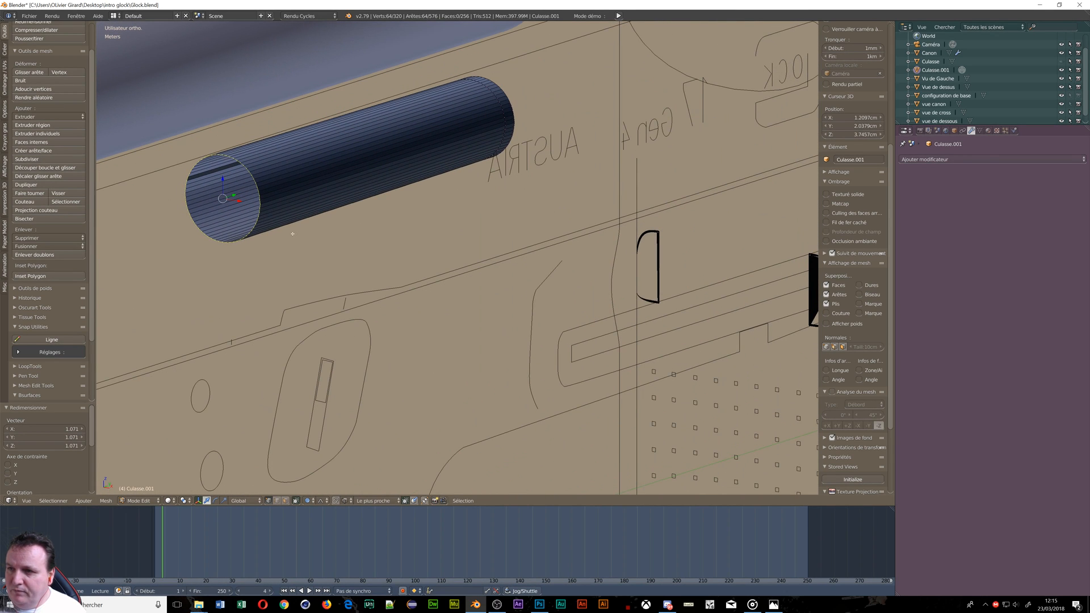
pyautogui.press('e')
pyautogui.press('s')
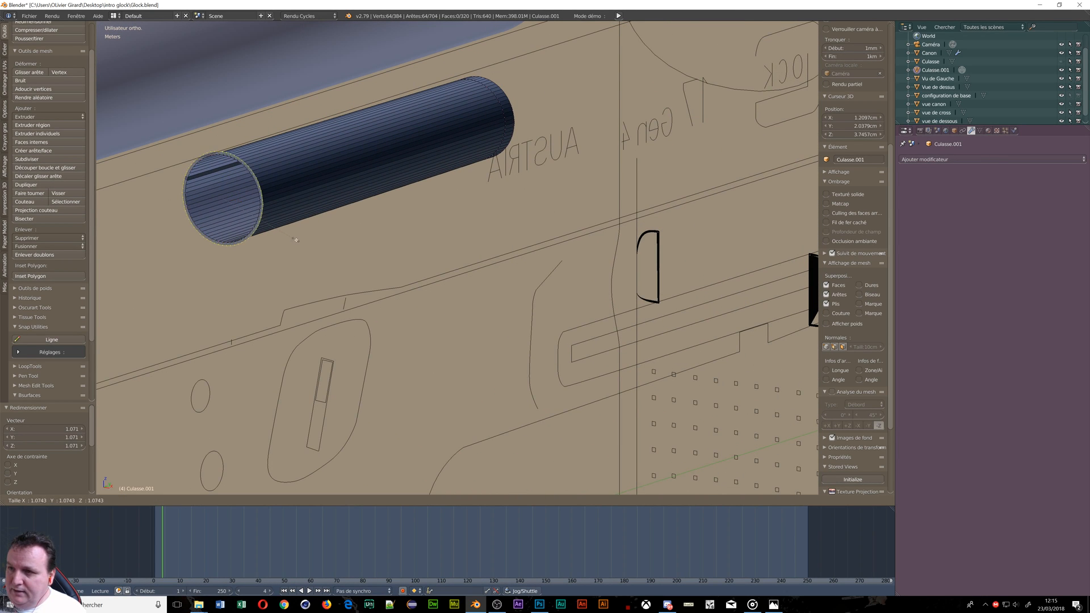
pyautogui.click(304, 243)
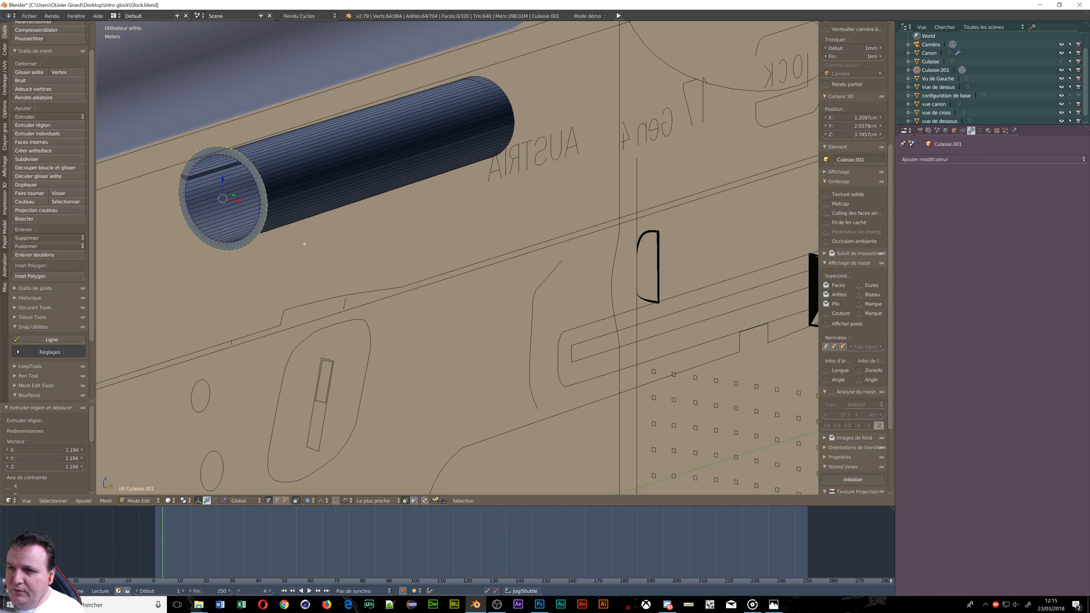
# Step: Extrude the flange's outer loop about 3.36 mm backward along Y and close its rear opening with a face
pyautogui.press('e')
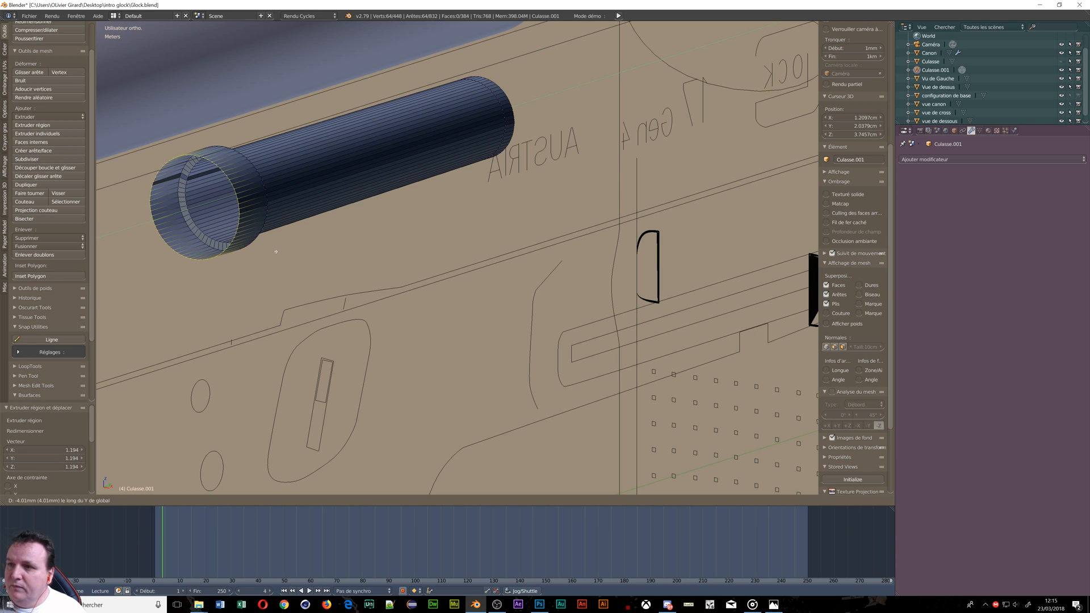
pyautogui.click(281, 252)
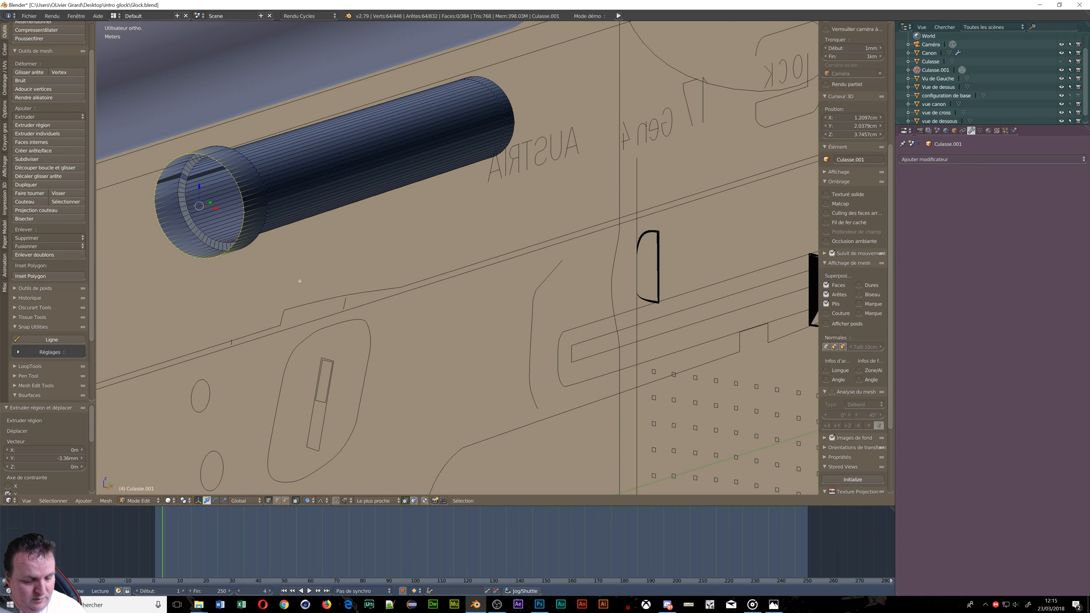
pyautogui.press('f')
# Step: Chamfer the tube's front loop by moving it about -0.963 mm along Y and scaling it to 0.940, and cap it with a face
pyautogui.moveTo(298, 286); pyautogui.dragTo(463, 265, button='middle')
pyautogui.keyDown('shift'); pyautogui.moveTo(698, 247); pyautogui.dragTo(333, 246, button='middle'); pyautogui.keyUp('shift')
pyautogui.scroll(4, 333, 246)
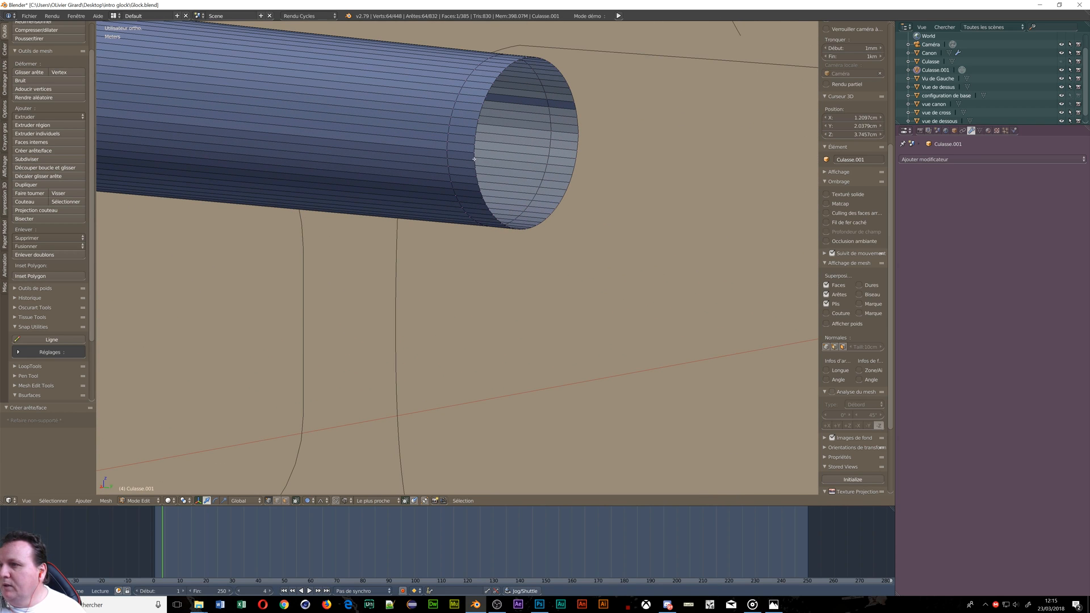
pyautogui.keyDown('alt'); pyautogui.rightClick(474, 157); pyautogui.keyUp('alt')
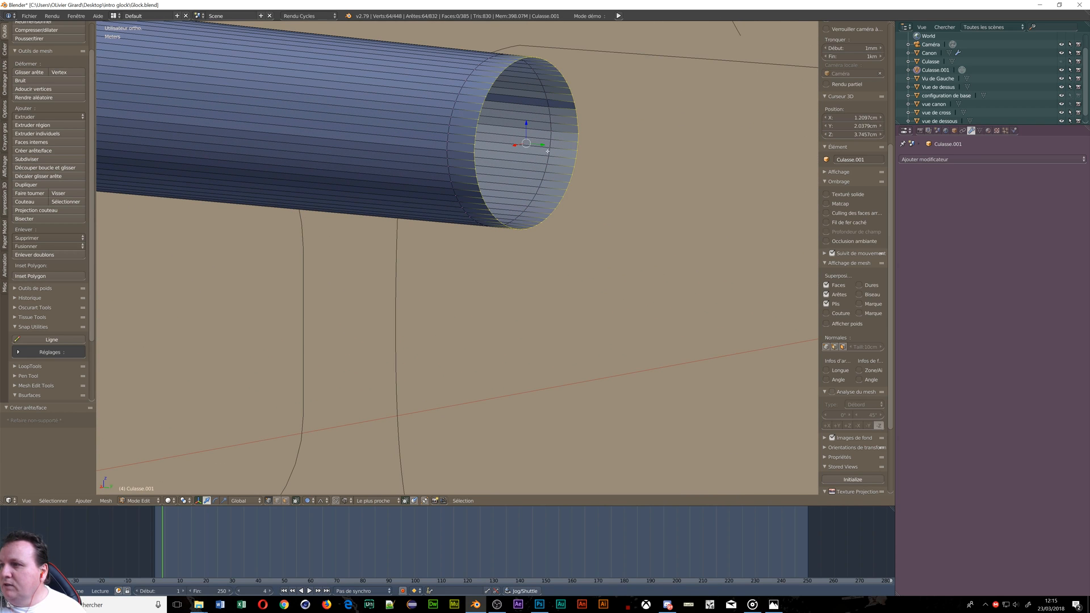
pyautogui.moveTo(544, 145); pyautogui.dragTo(523, 147)
pyautogui.press('s')
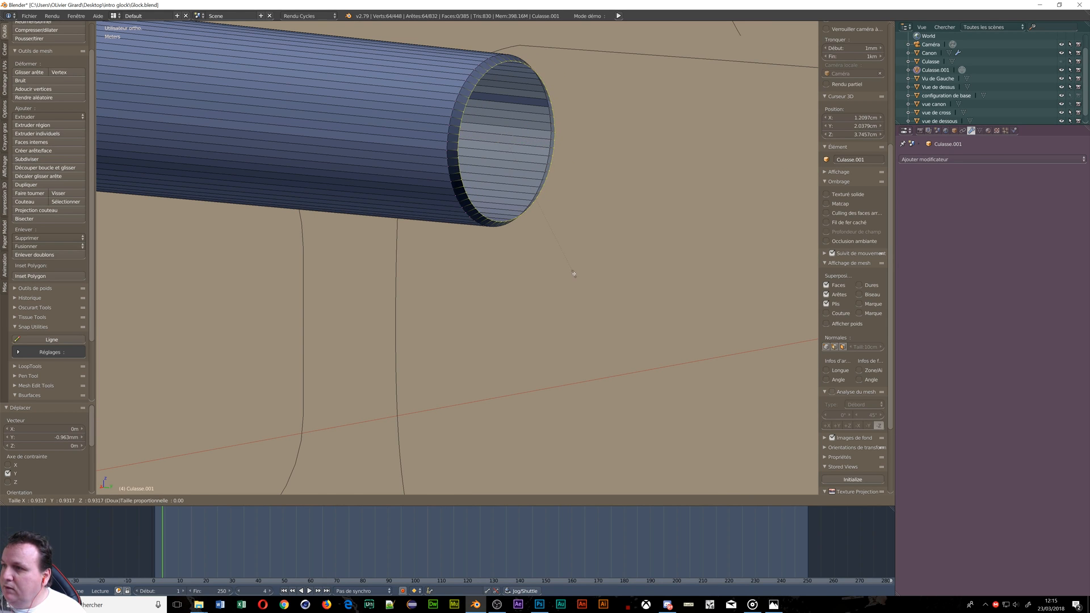
pyautogui.click(575, 275)
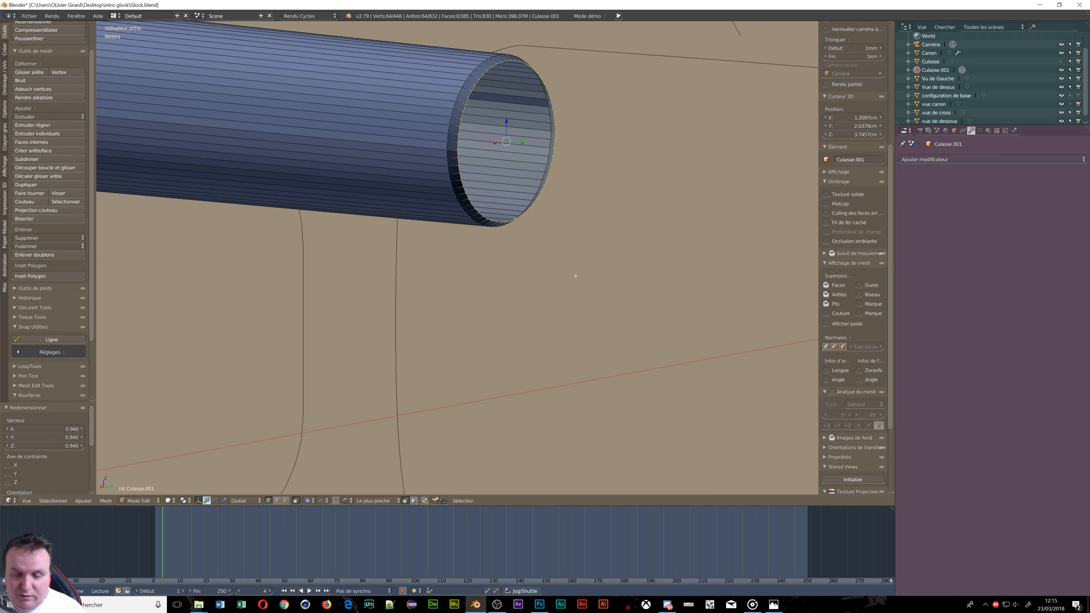
pyautogui.press('f')
# Step: Select the whole rod mesh and move it 2 mm forward along the Y axis in the right side view
pyautogui.scroll(-5, 575, 276)
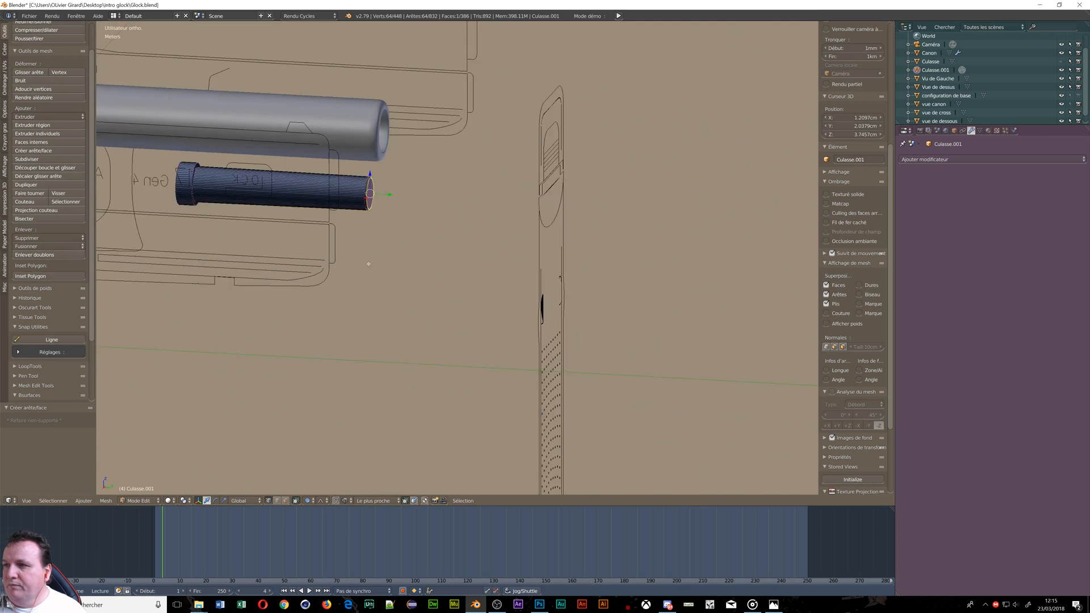
pyautogui.moveTo(368, 264); pyautogui.dragTo(359, 260, button='middle')
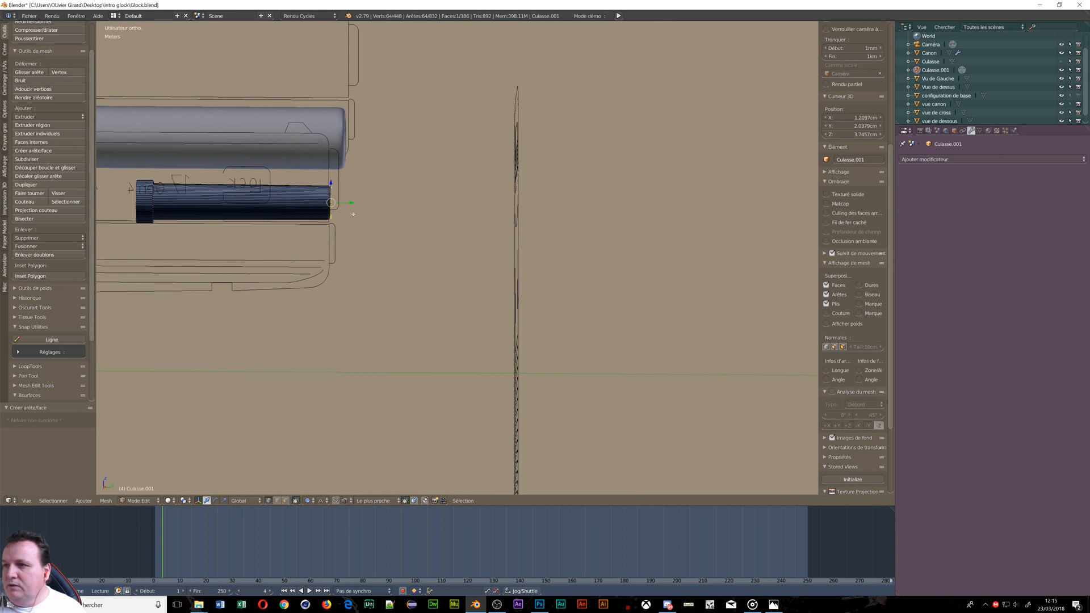
pyautogui.press('a')
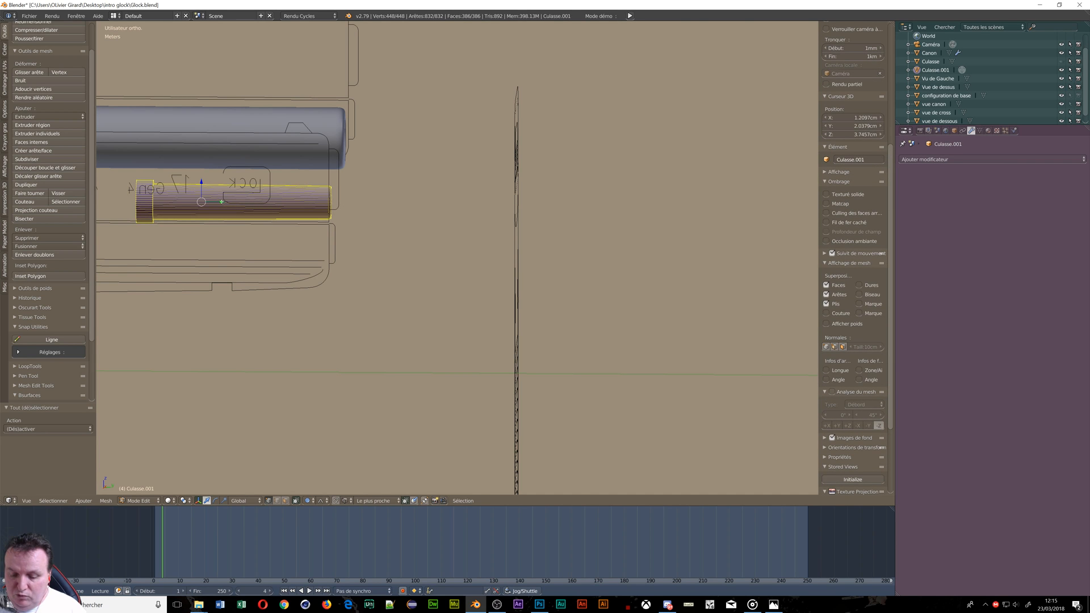
pyautogui.press('KP_3')
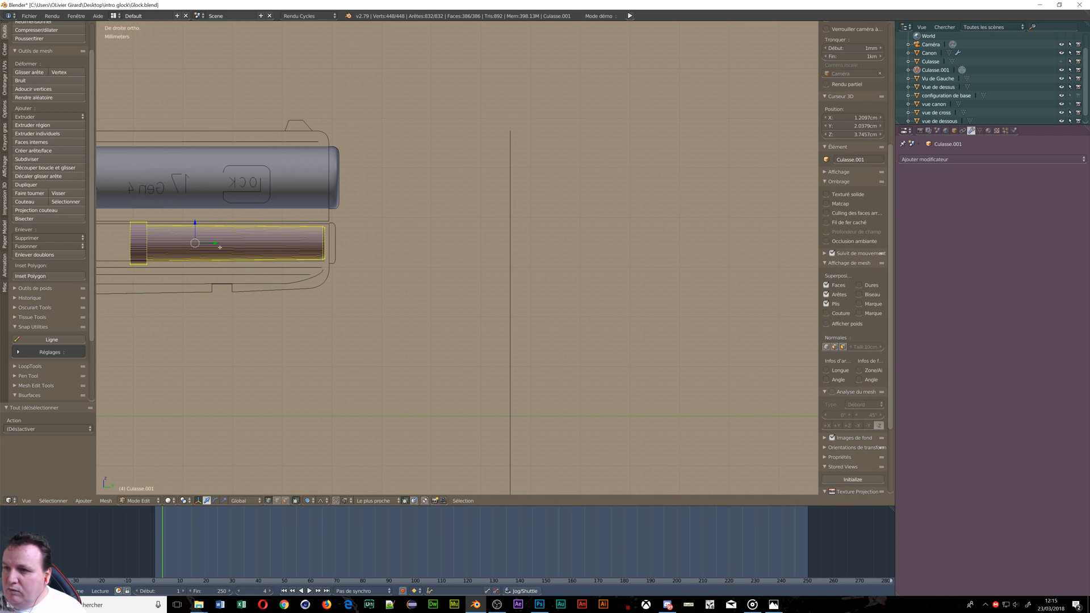
pyautogui.press('g')
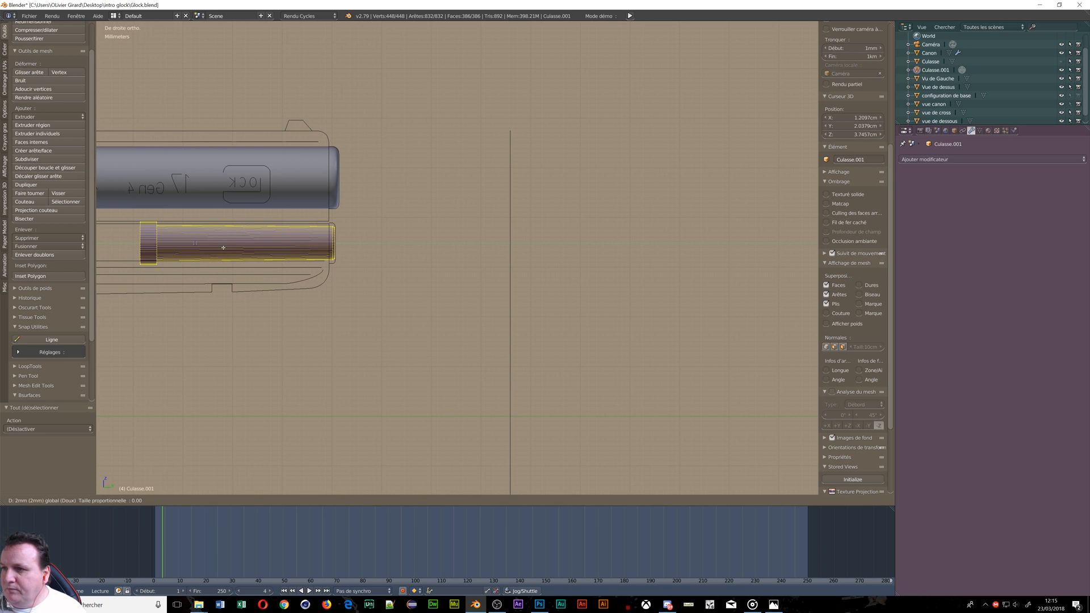
pyautogui.click(224, 248)
# Step: Unhide the Culasse object and rename Culasse.001 as Guide
pyautogui.scroll(-3, 449, 320)
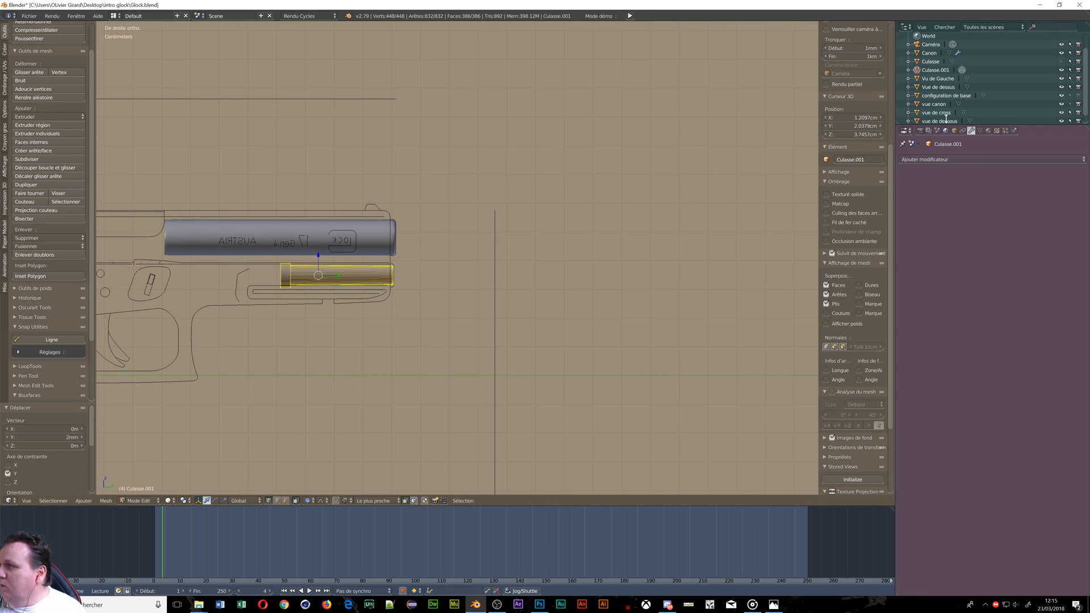
pyautogui.click(1061, 61)
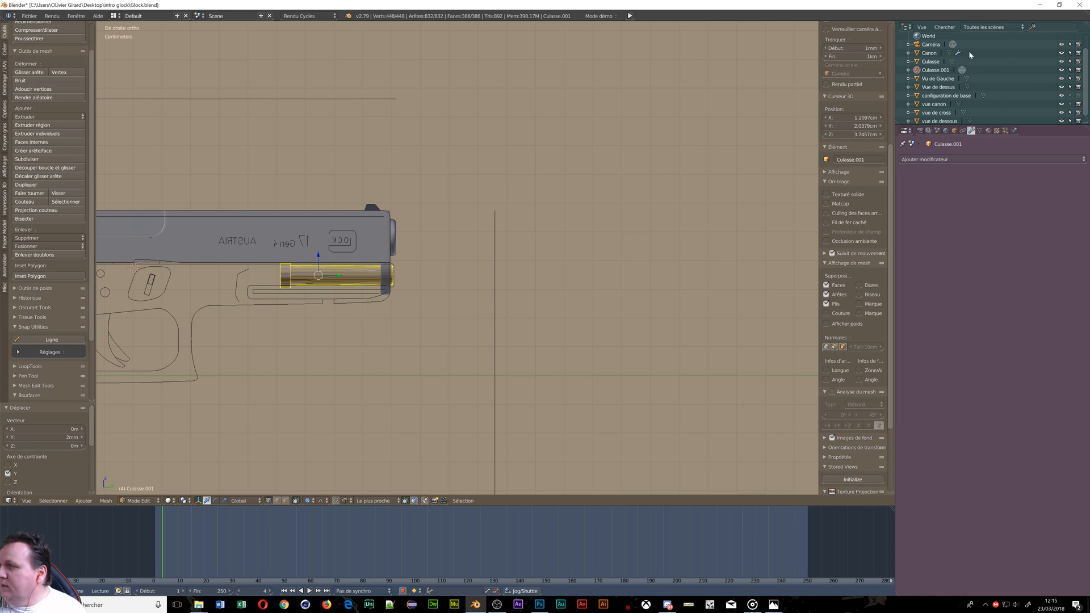
pyautogui.click(955, 131)
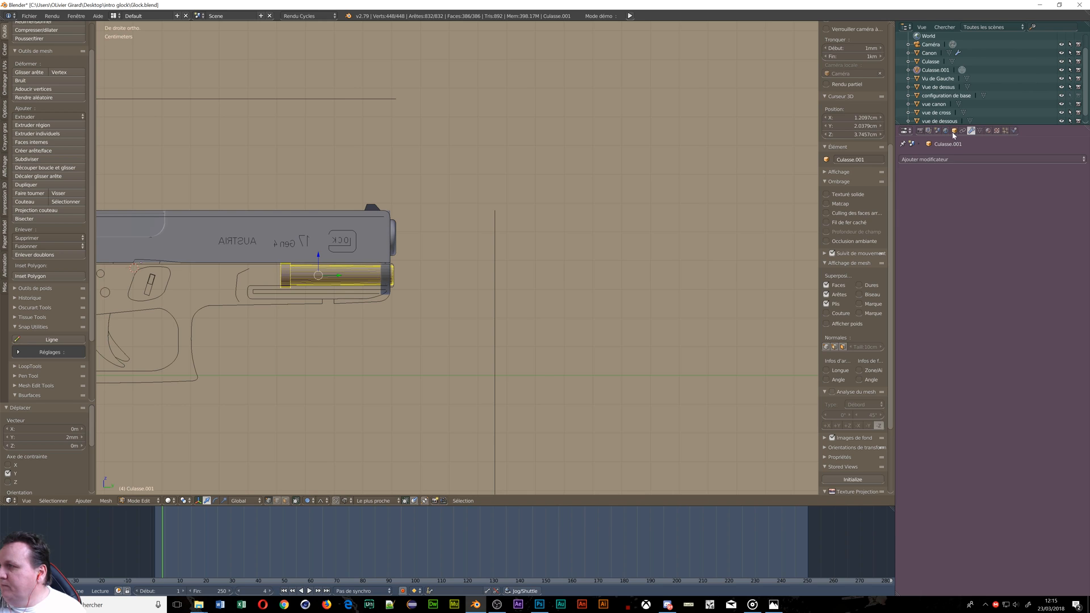
pyautogui.click(951, 158)
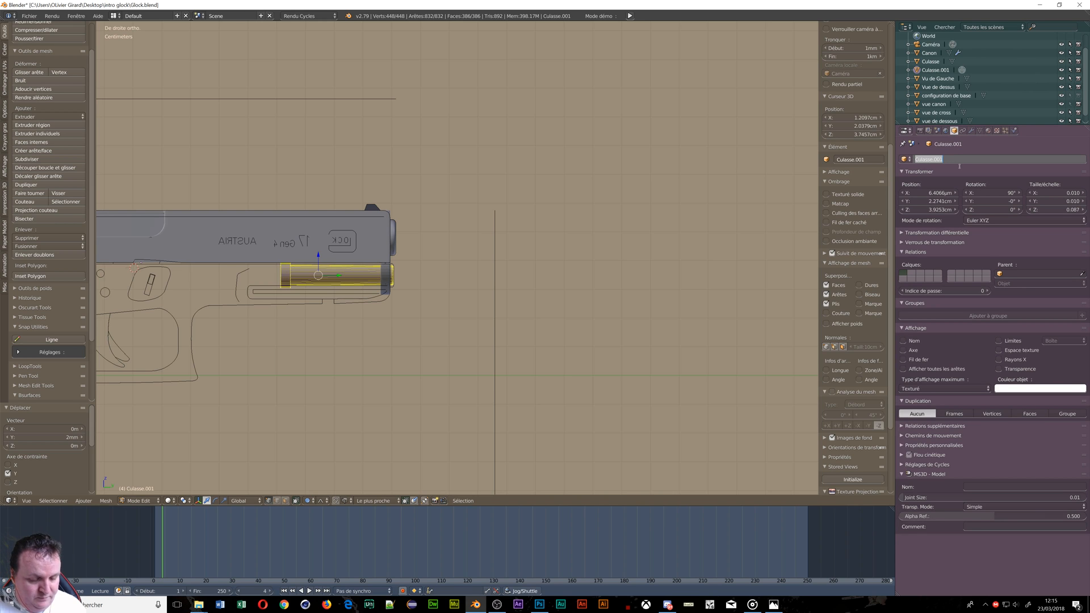
pyautogui.write('gUI')
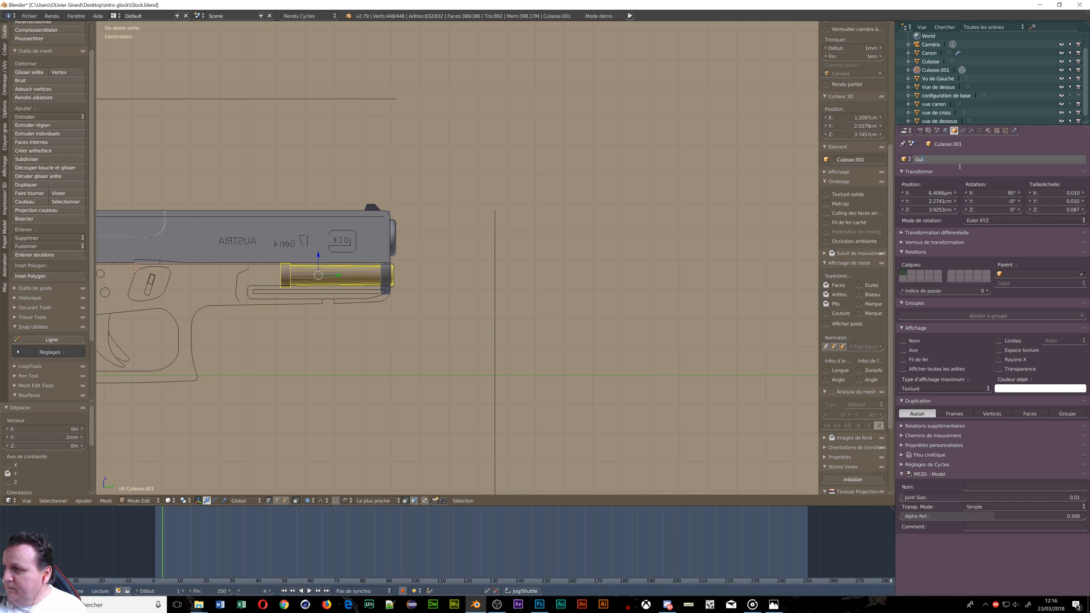
pyautogui.press('Return')
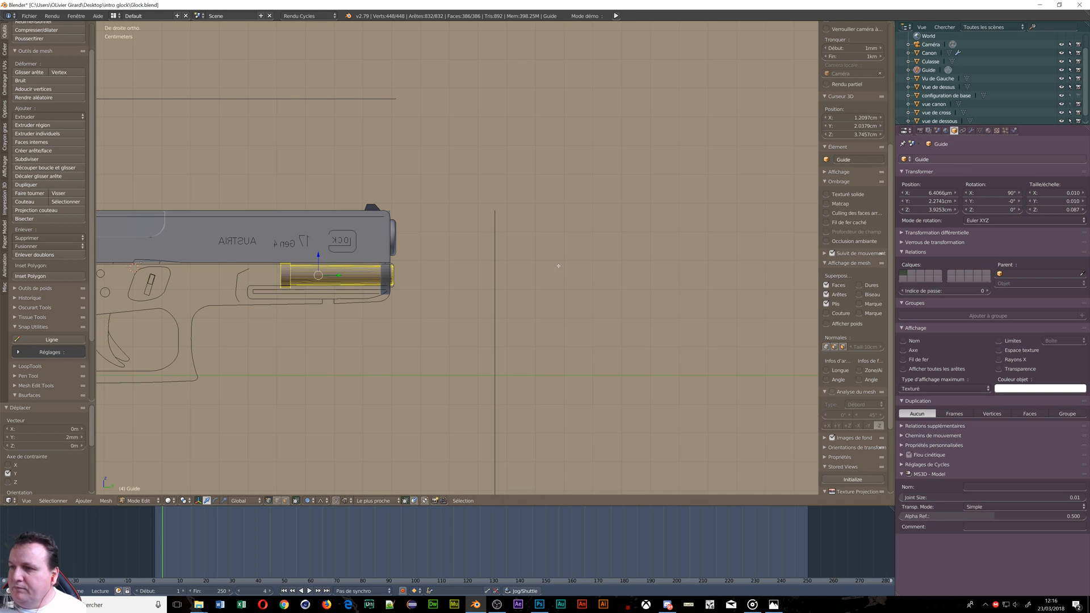
# Step: Return to Object Mode with the Guide and Culasse both shown
pyautogui.scroll(-2, 587, 313)
pyautogui.moveTo(587, 313); pyautogui.dragTo(355, 353, button='middle')
pyautogui.press('Tab')
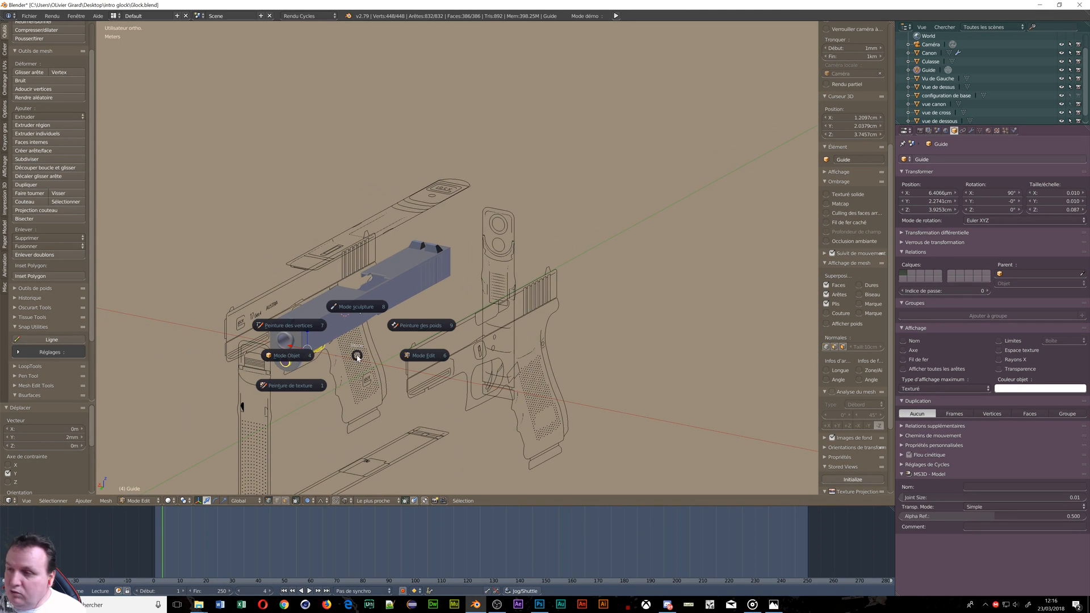
pyautogui.click(302, 380)
pyautogui.scroll(8, 301, 366)
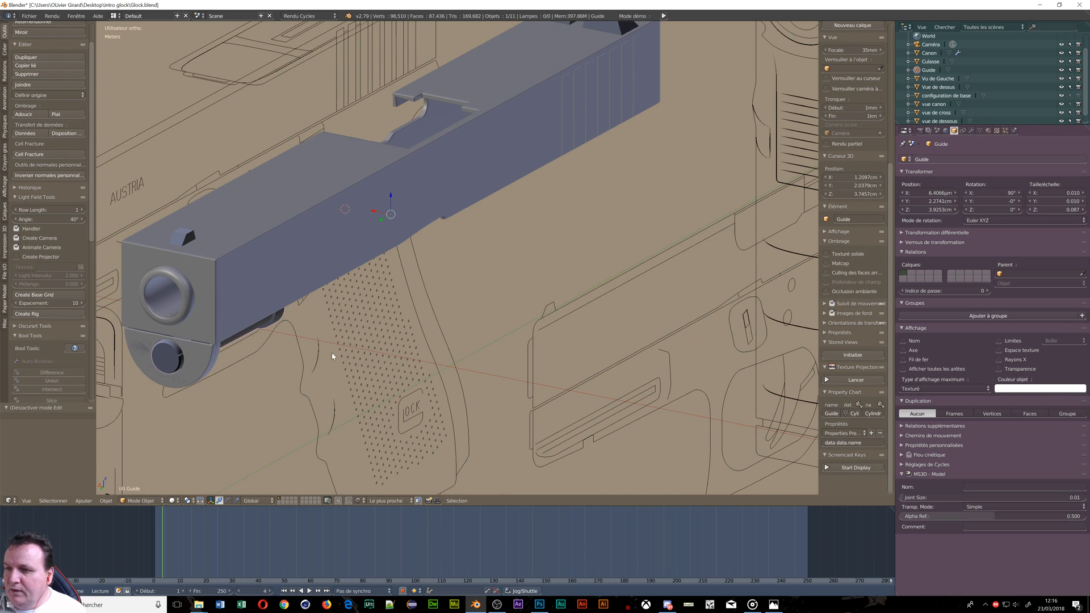
# Step: Select the Guide rod in the slide's lower hole, enter Edit Mode on it and deselect all its geometry
pyautogui.keyDown('shift'); pyautogui.moveTo(278, 350); pyautogui.dragTo(544, 319, button='middle'); pyautogui.keyUp('shift')
pyautogui.rightClick(432, 326)
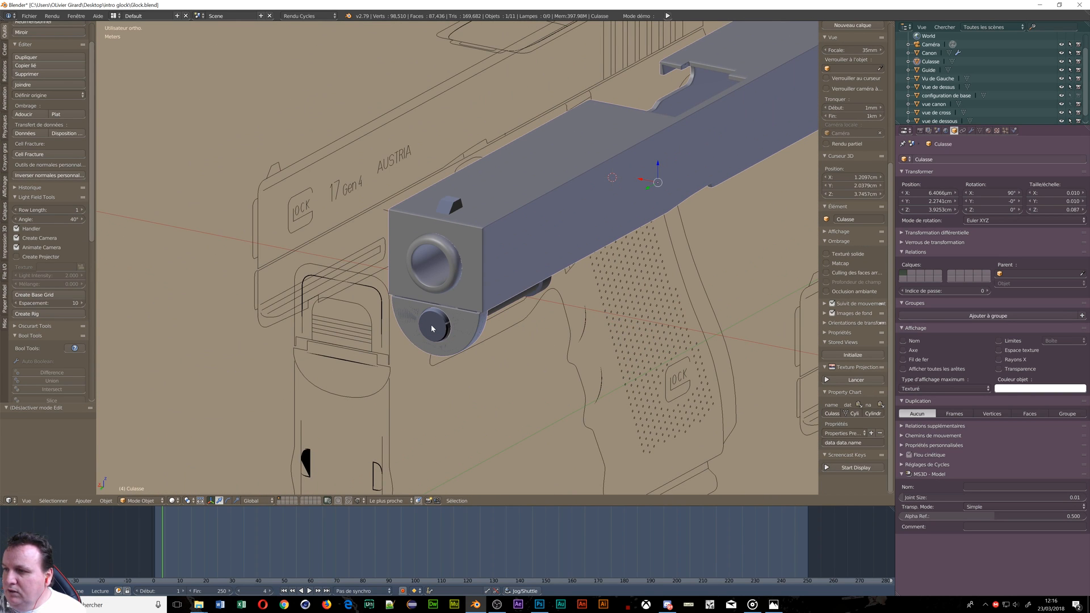
pyautogui.rightClick(431, 328)
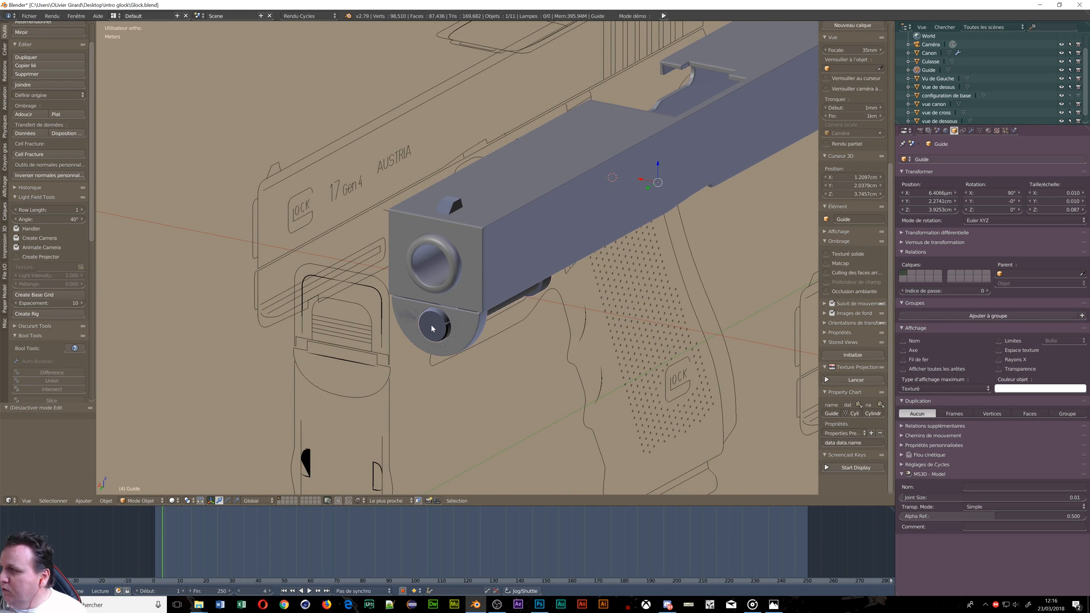
pyautogui.press('Tab')
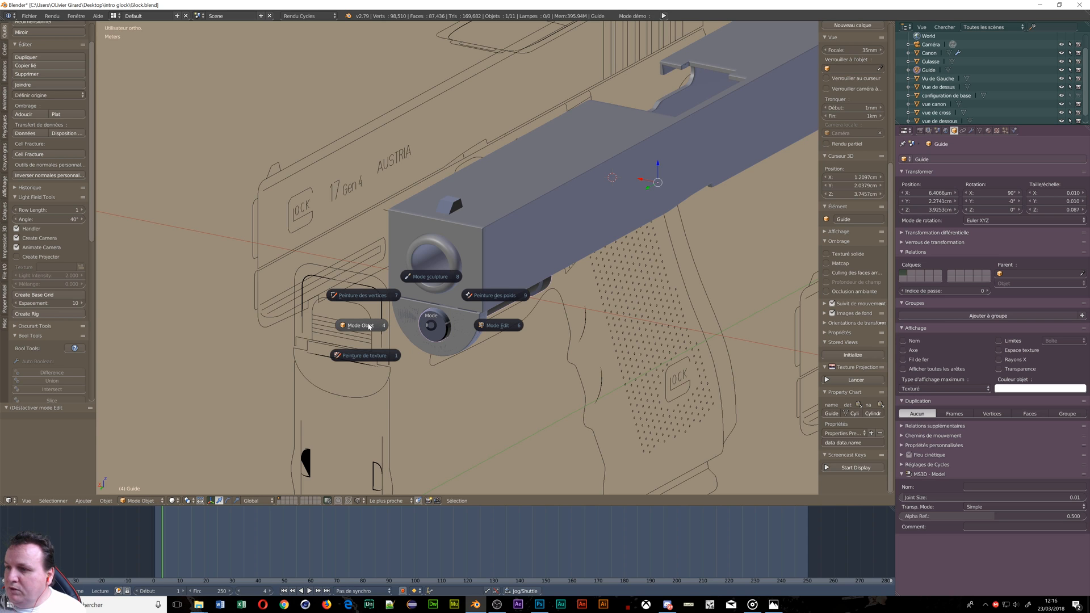
pyautogui.click(492, 329)
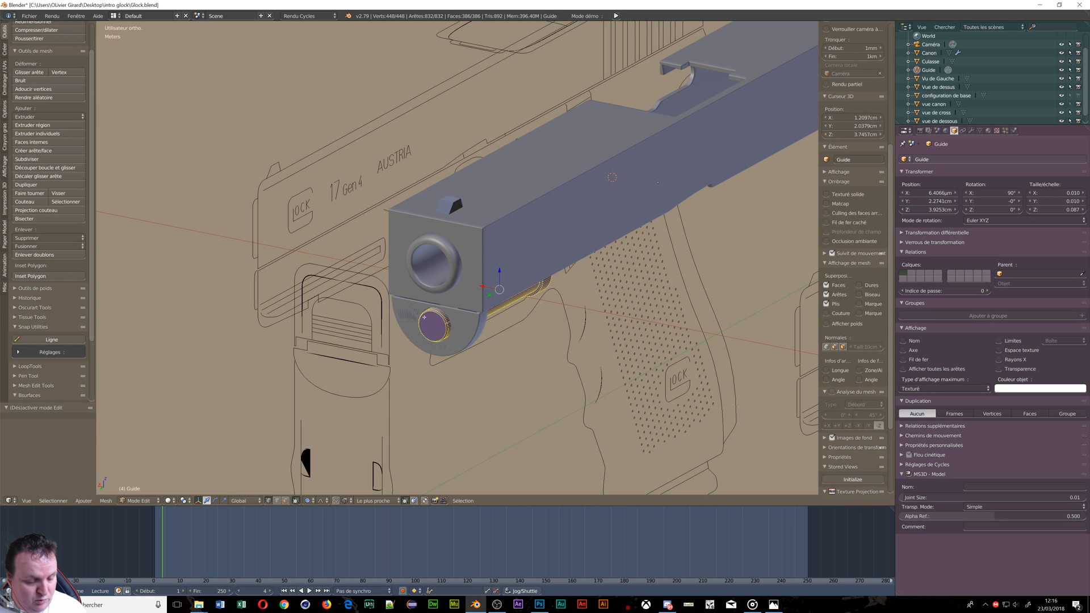
pyautogui.press('a')
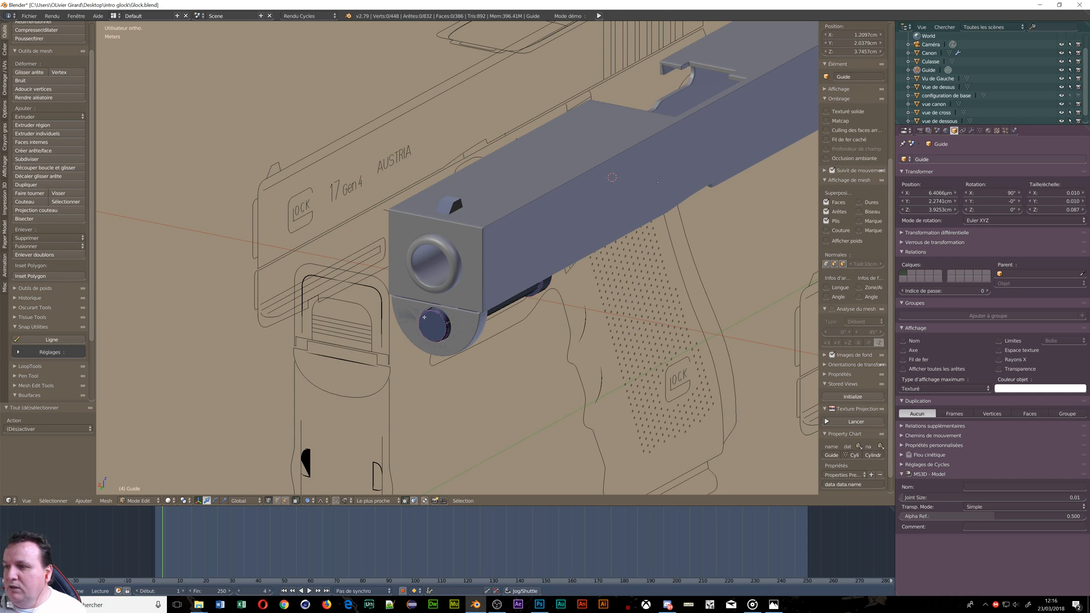
# Step: Select all of the Guide rod's geometry, recalculate its normals and return to Object Mode
pyautogui.press('a')
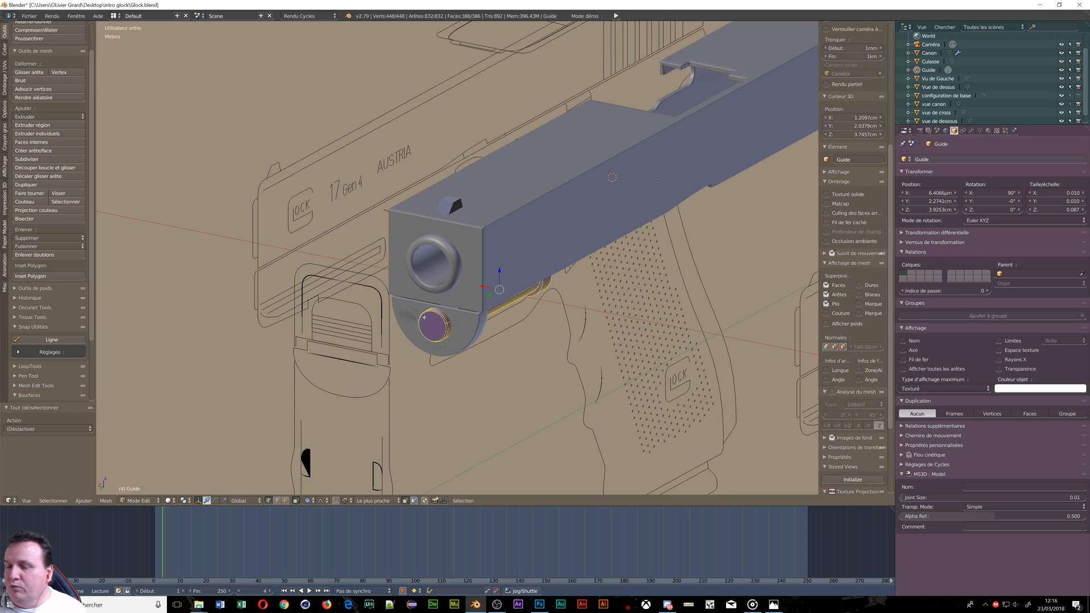
pyautogui.click(6, 90)
pyautogui.click(43, 102)
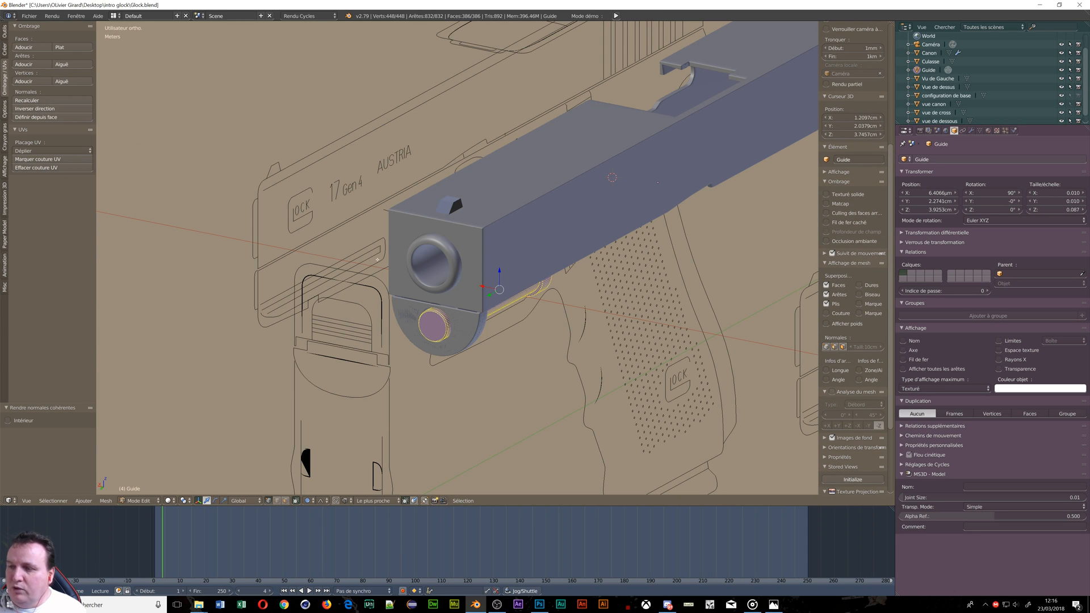
pyautogui.press('Tab')
pyautogui.click(395, 315)
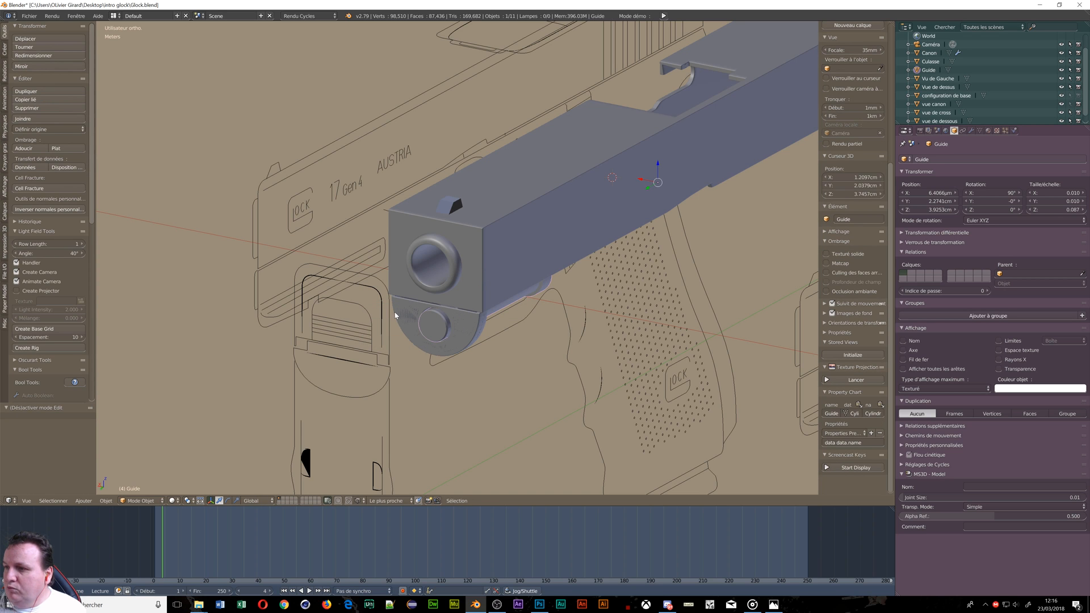
pyautogui.moveTo(526, 282); pyautogui.dragTo(487, 381, button='middle')
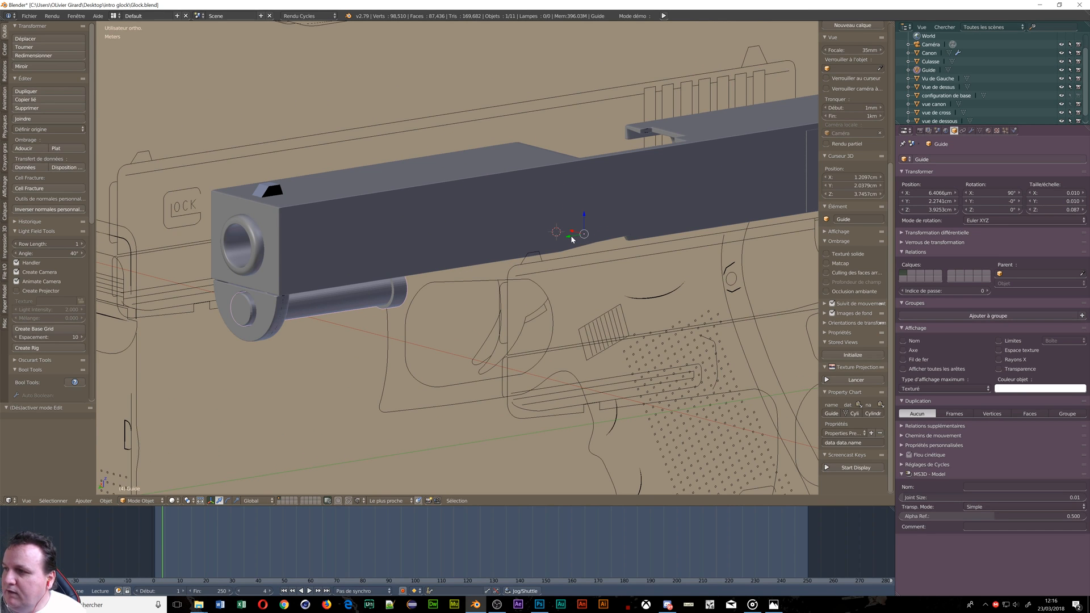
# Step: Select the Culasse slide and move it -3.49 mm along the Y axis
pyautogui.moveTo(571, 235)
pyautogui.mouseDown()
pyautogui.moveTo(626, 238)
pyautogui.moveTo(562, 234)
pyautogui.moveTo(572, 235)
pyautogui.mouseUp()
pyautogui.hotkey('ctrl', 'z')
pyautogui.rightClick(508, 205)
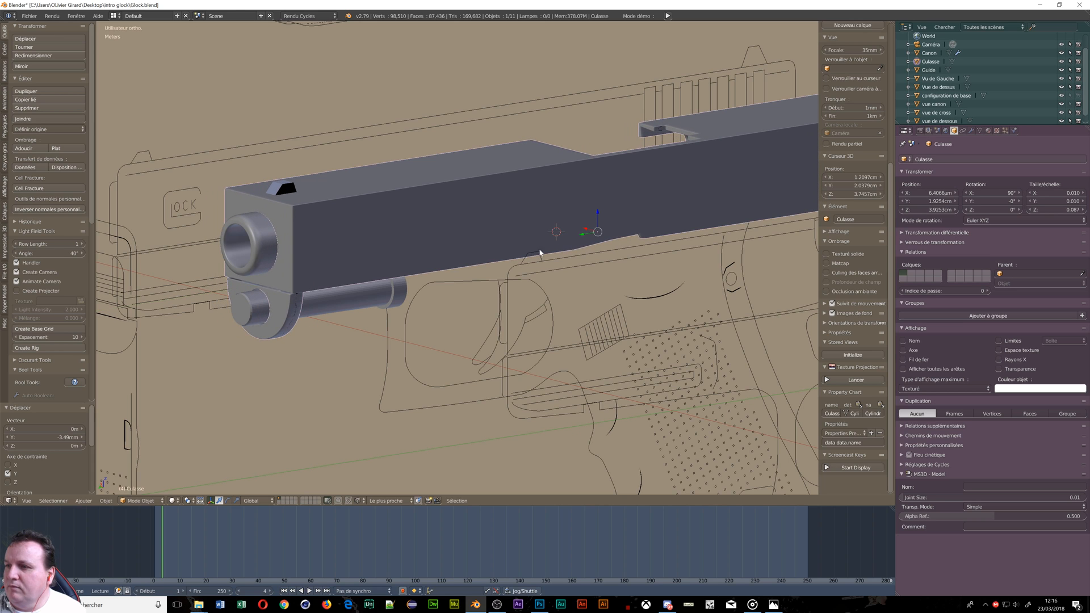
# Step: Apply smooth shading to the Guide rod and try shifting it 0.633 mm along the Y axis
pyautogui.rightClick(389, 288)
pyautogui.click(43, 151)
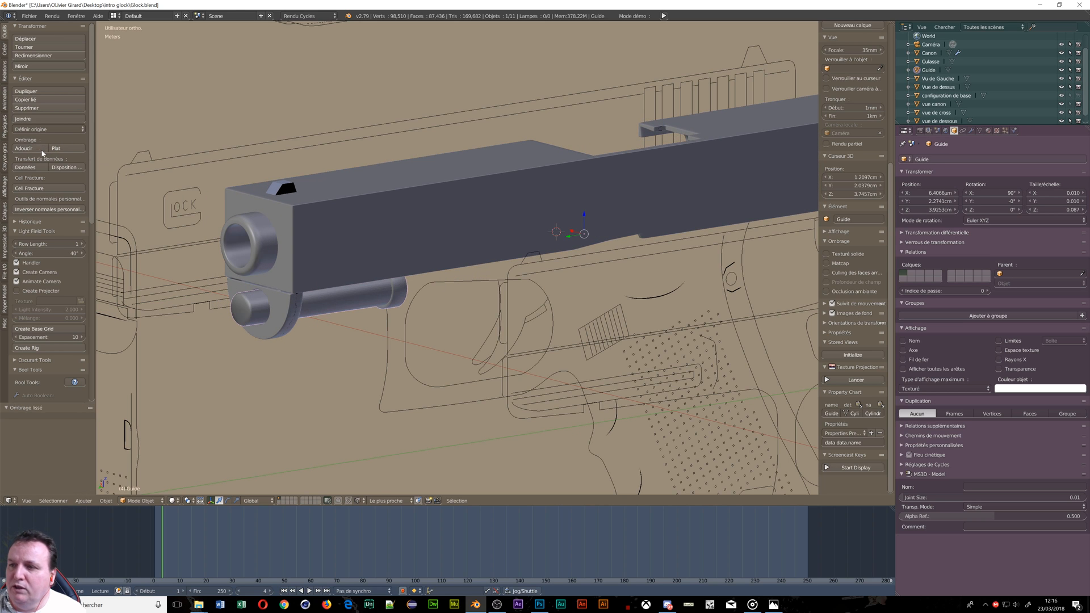
pyautogui.moveTo(570, 237)
pyautogui.mouseDown()
pyautogui.moveTo(548, 238)
pyautogui.moveTo(568, 239)
pyautogui.mouseUp()
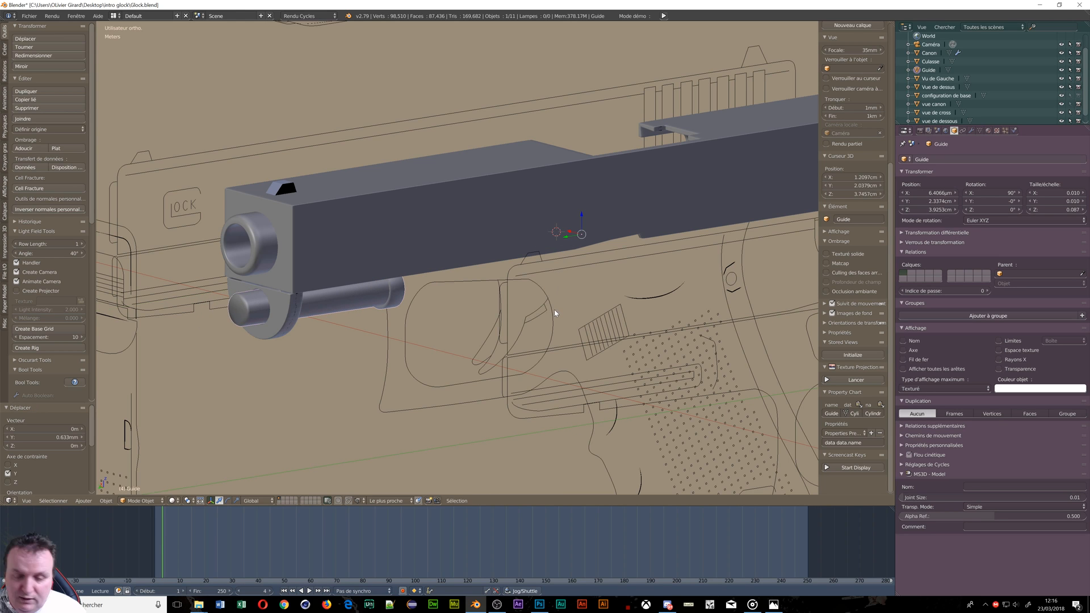
pyautogui.hotkey('ctrl', 'z')
# Step: Select the Culasse slide again and move it 1.26 mm along the Y axis
pyautogui.rightClick(567, 229)
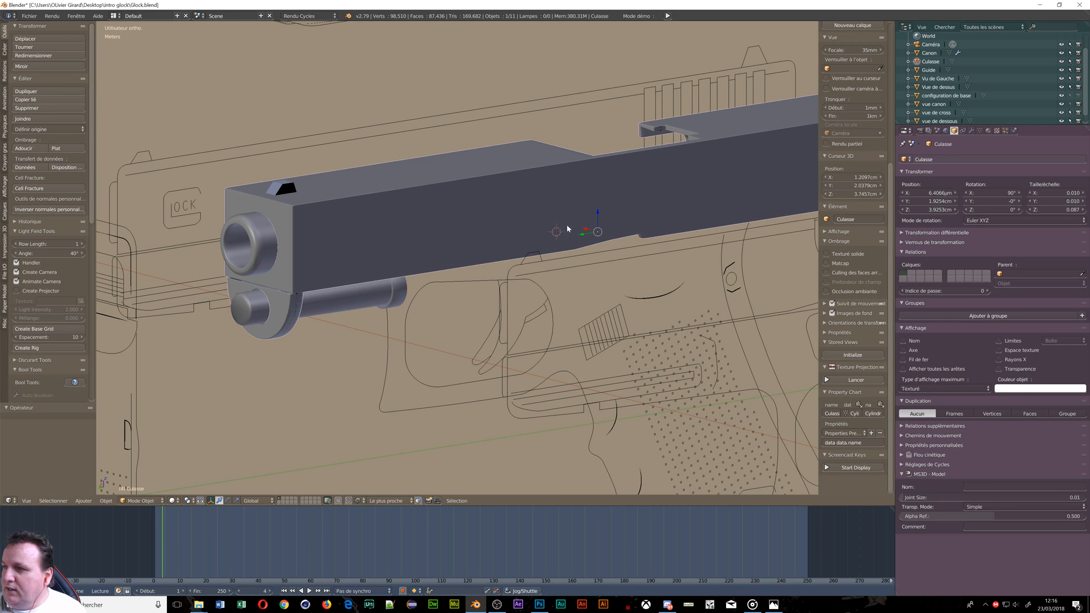
pyautogui.moveTo(576, 232)
pyautogui.mouseDown()
pyautogui.moveTo(615, 229)
pyautogui.moveTo(570, 235)
pyautogui.mouseUp()
pyautogui.moveTo(571, 235); pyautogui.dragTo(398, 233, button='middle')
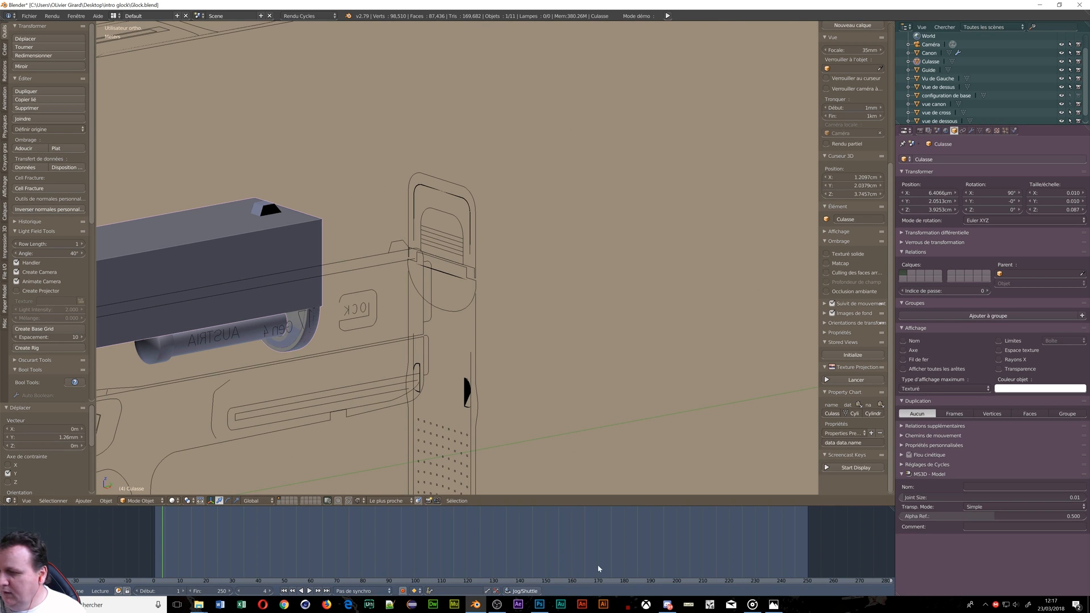
# Step: Examine the barrel and its chamber block in the reference photo P1030240.JPG in Photos, and return to Blender
pyautogui.click(773, 604)
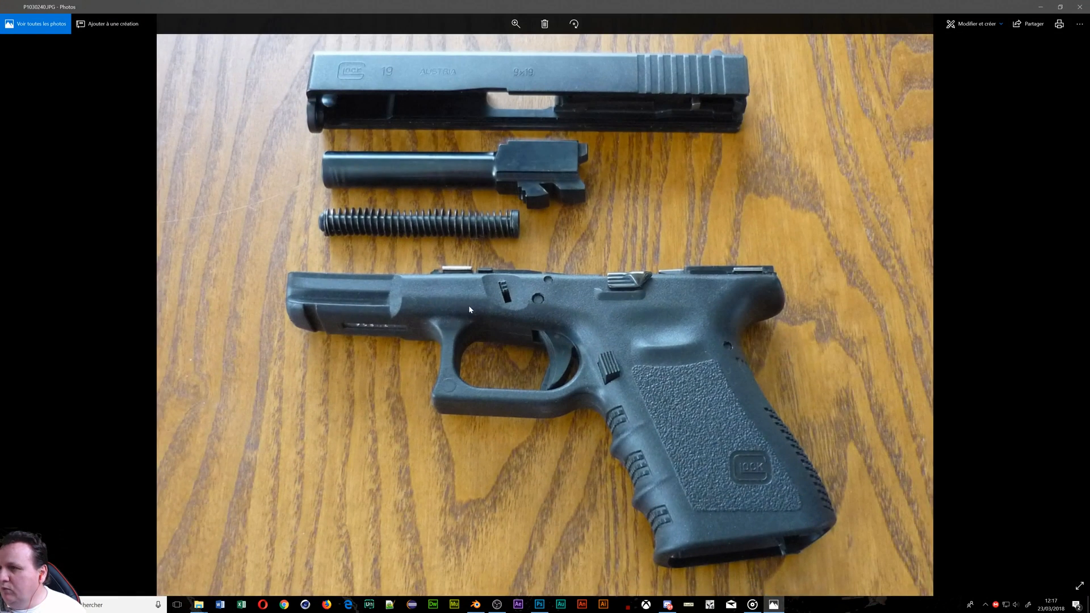
pyautogui.scroll(1, 508, 228)
pyautogui.scroll(-1, 465, 182)
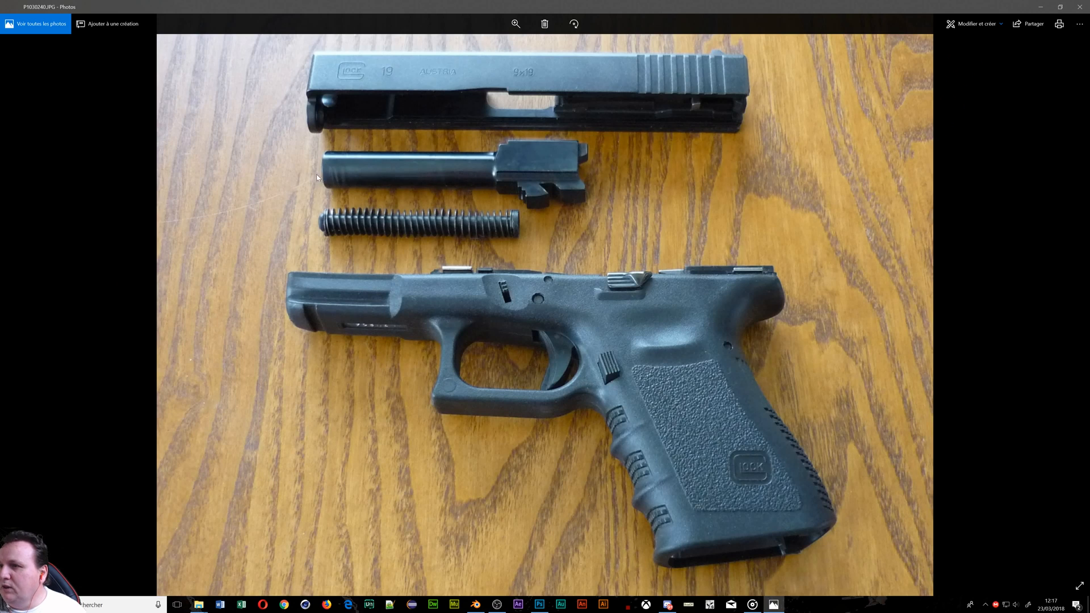
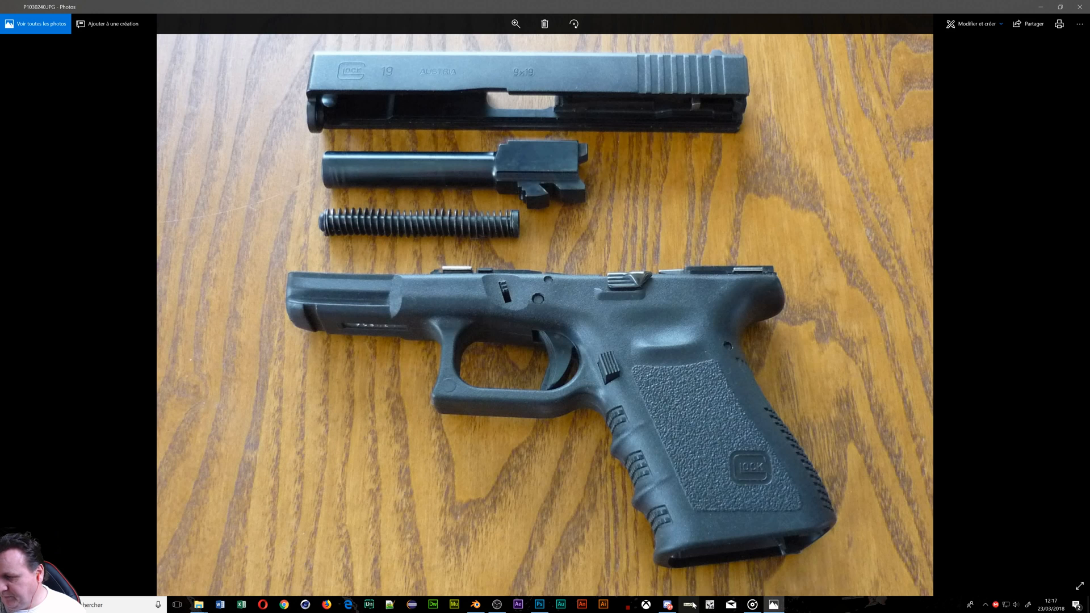
pyautogui.click(476, 604)
# Step: Place the 3D cursor over the slide's ejection port and add a mesh cube there
pyautogui.moveTo(231, 365); pyautogui.dragTo(318, 443, button='middle')
pyautogui.rightClick(316, 382)
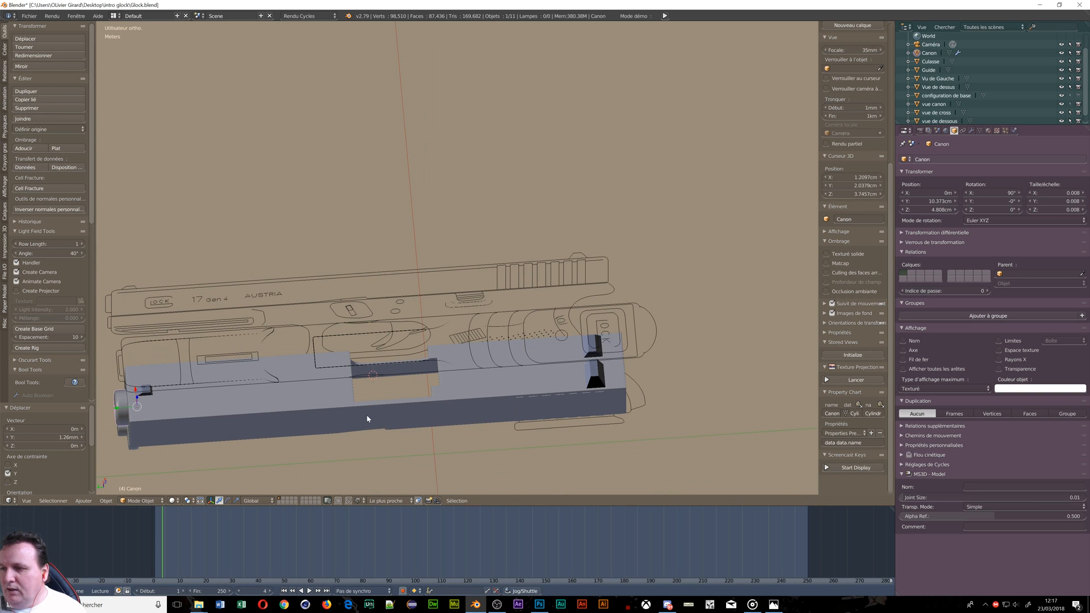
pyautogui.moveTo(370, 419); pyautogui.dragTo(369, 436, button='middle')
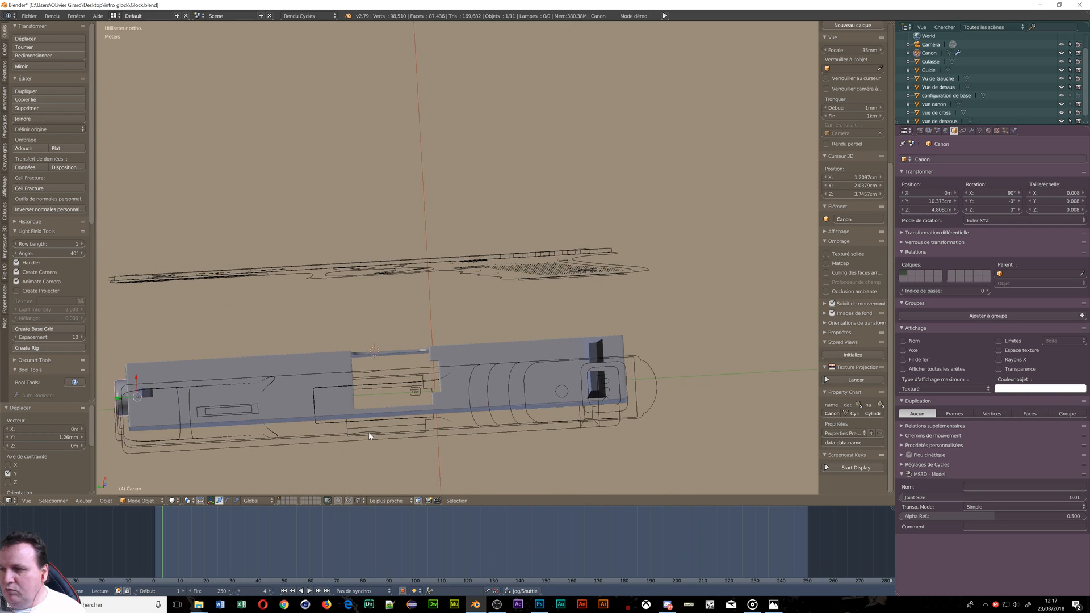
pyautogui.click(395, 390)
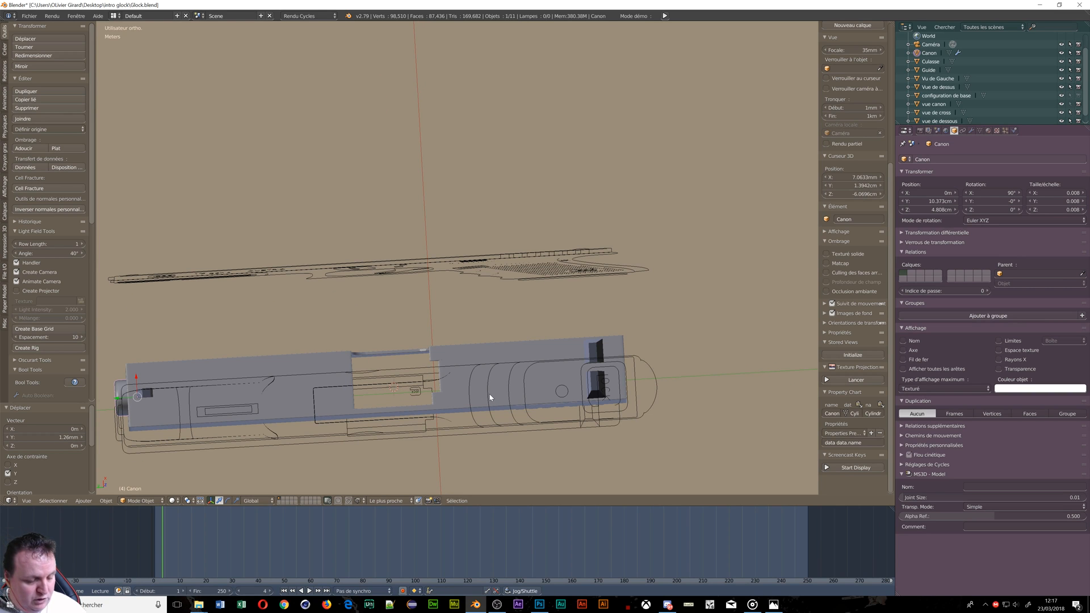
pyautogui.hotkey('shift', 'a')
pyautogui.moveTo(490, 396)
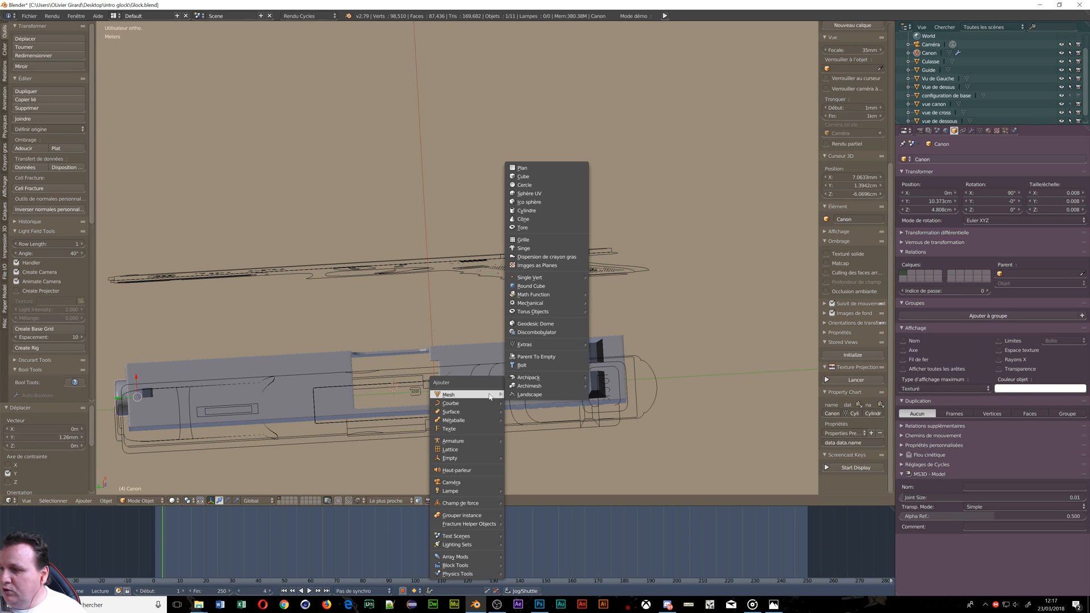
pyautogui.click(534, 179)
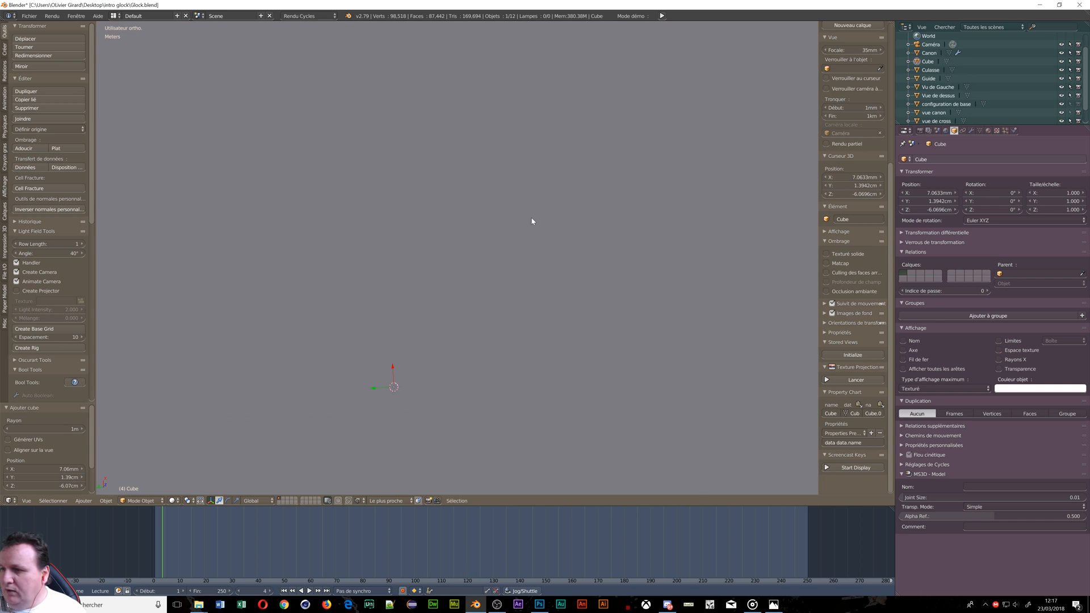
# Step: Scale the cube by 0.06 and again by about 0.14 so it fits inside the ejection port
pyautogui.write('s')
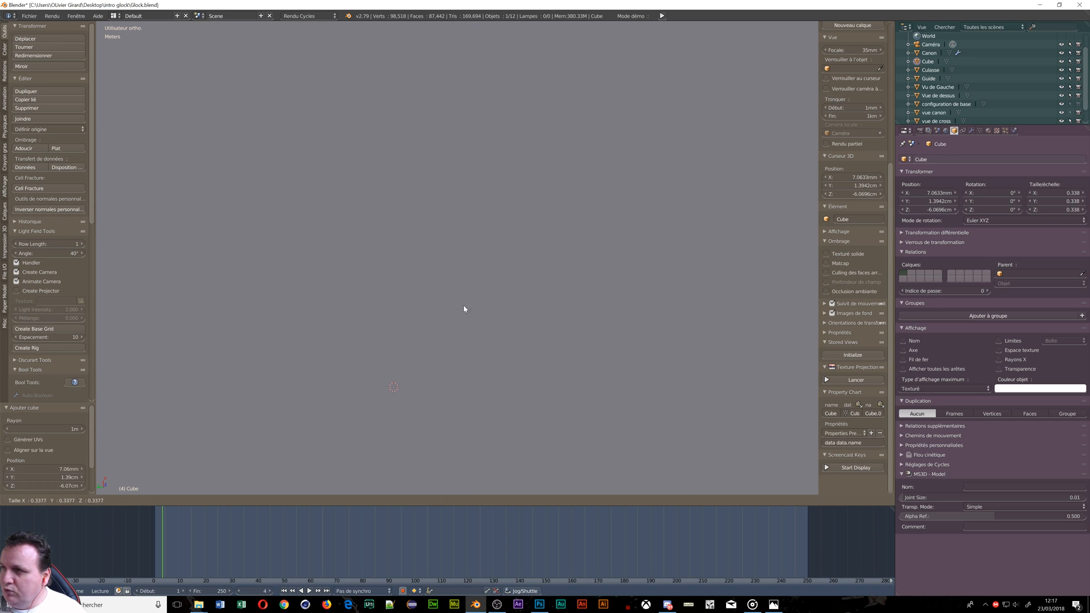
pyautogui.write('0.06')
pyautogui.press('Return')
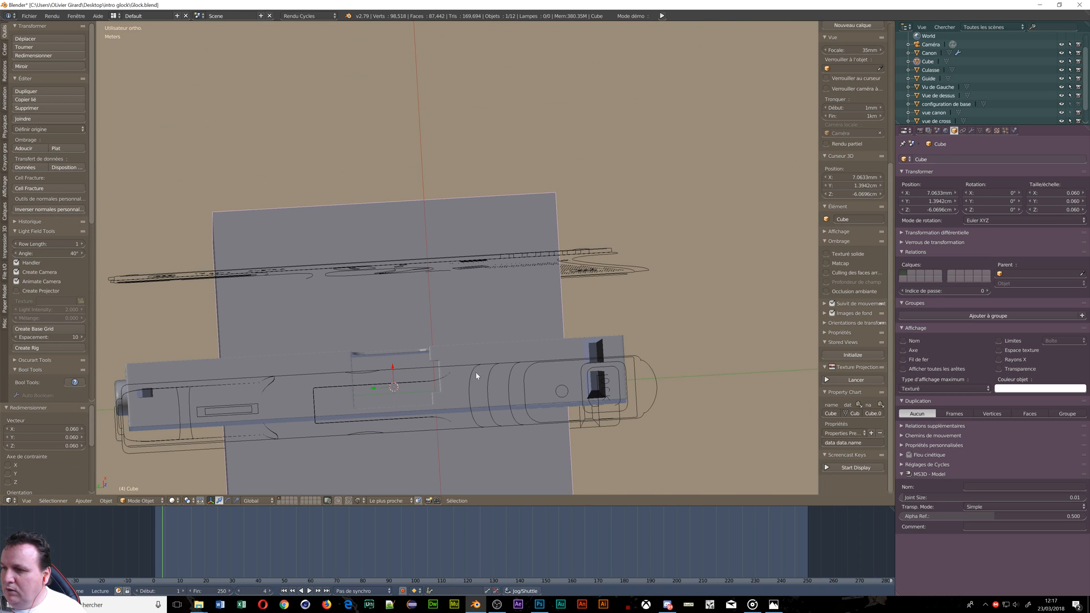
pyautogui.press('s')
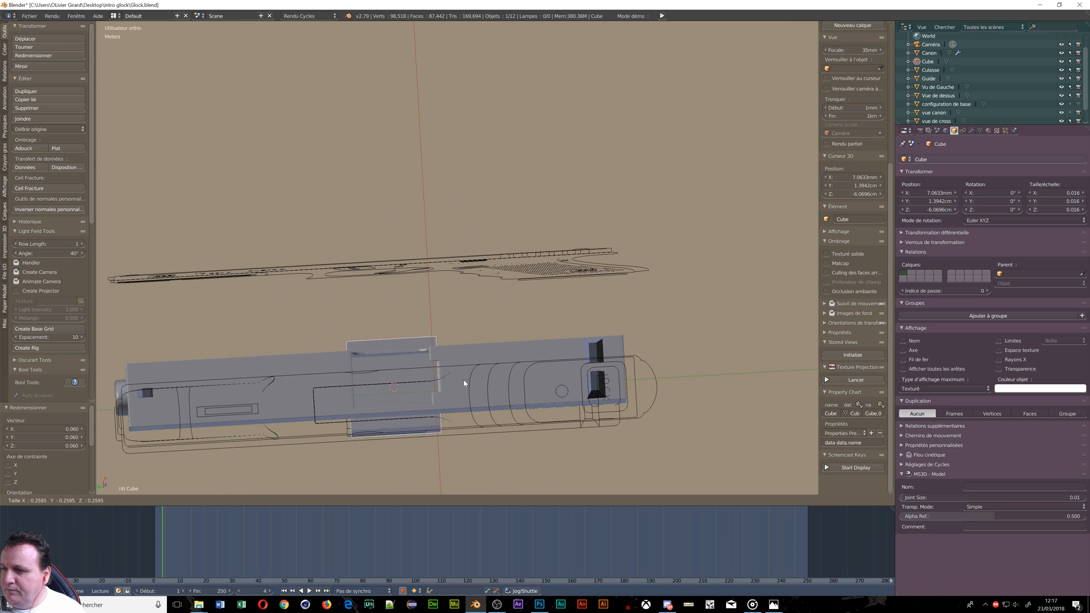
pyautogui.write('0.1410')
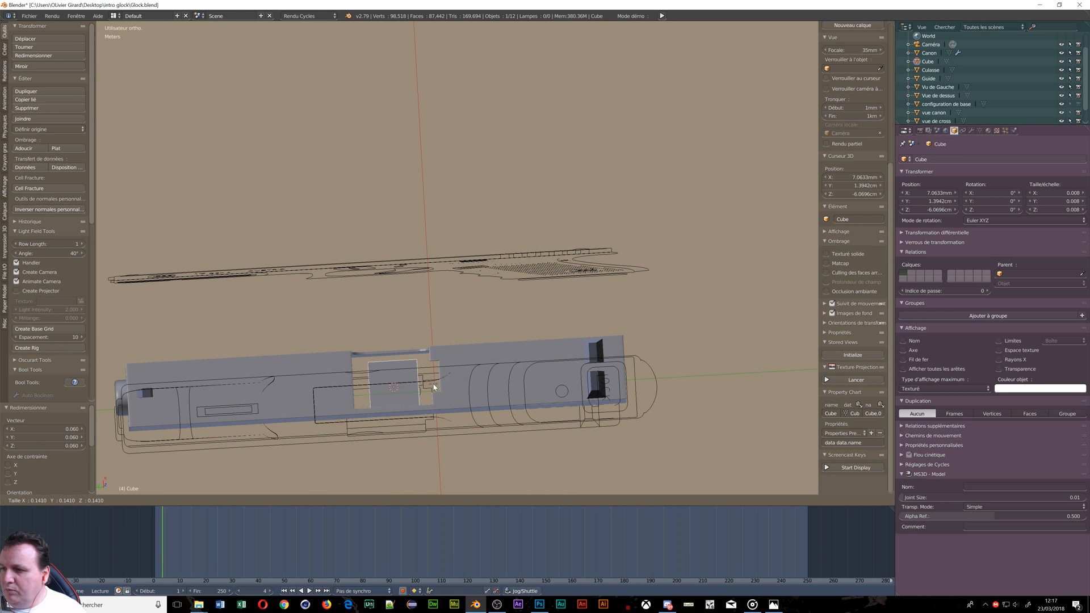
pyautogui.press('Return')
# Step: Move the cube up about 10.5 cm along the Z axis to the slide's height
pyautogui.moveTo(372, 445); pyautogui.dragTo(360, 433, button='middle')
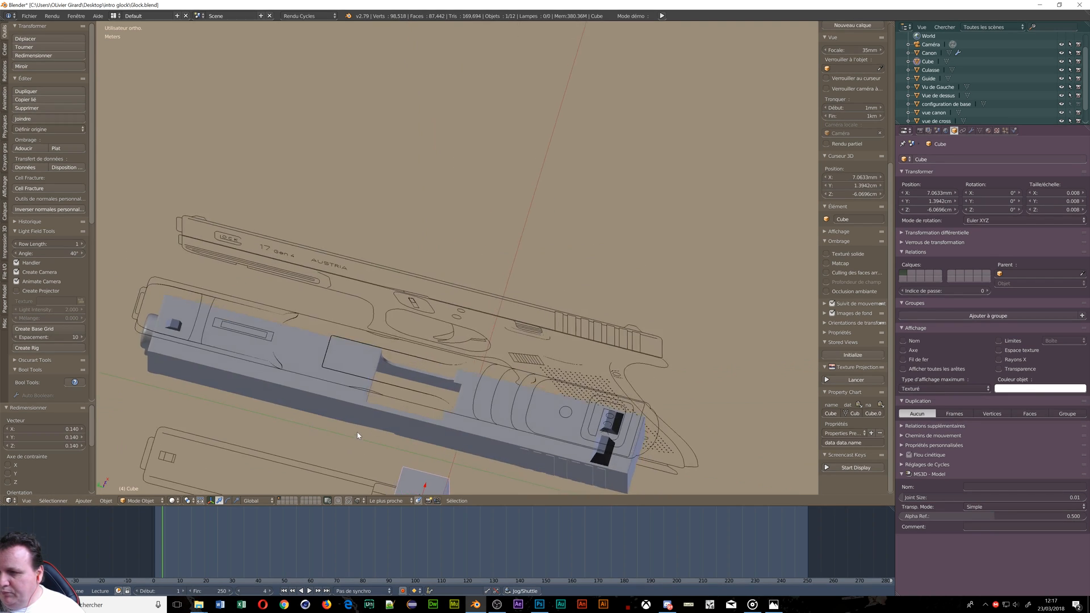
pyautogui.scroll(2, 382, 422)
pyautogui.scroll(-5, 385, 432)
pyautogui.moveTo(420, 466); pyautogui.dragTo(413, 448, button='middle')
pyautogui.scroll(-4, 400, 445)
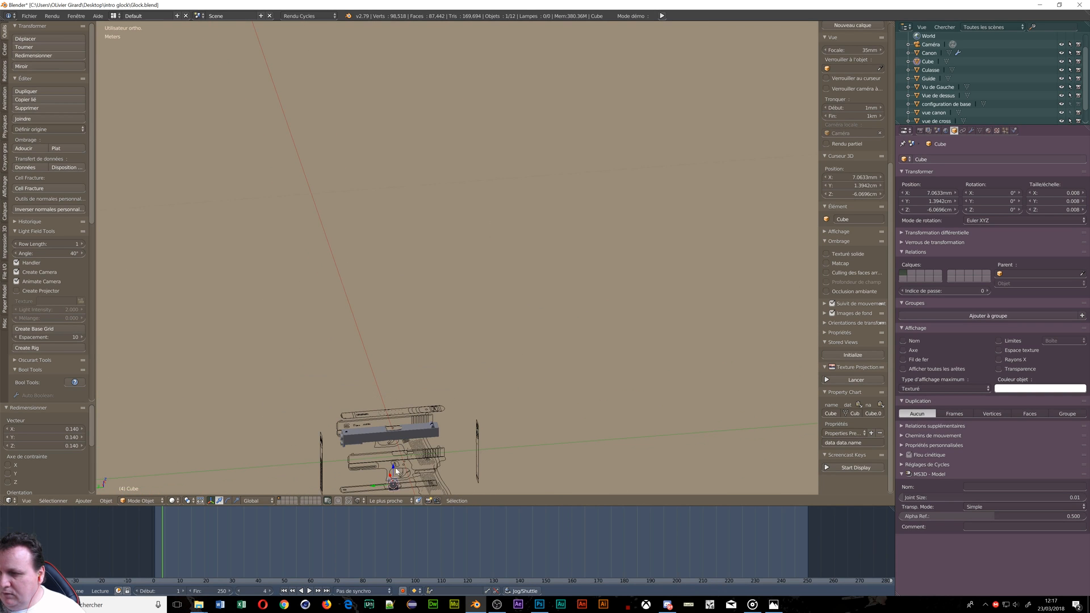
pyautogui.moveTo(394, 469); pyautogui.dragTo(405, 418)
# Step: In the top view, move the cube -7.26 mm along the X axis into the ejection port
pyautogui.moveTo(269, 410); pyautogui.dragTo(422, 481, button='middle')
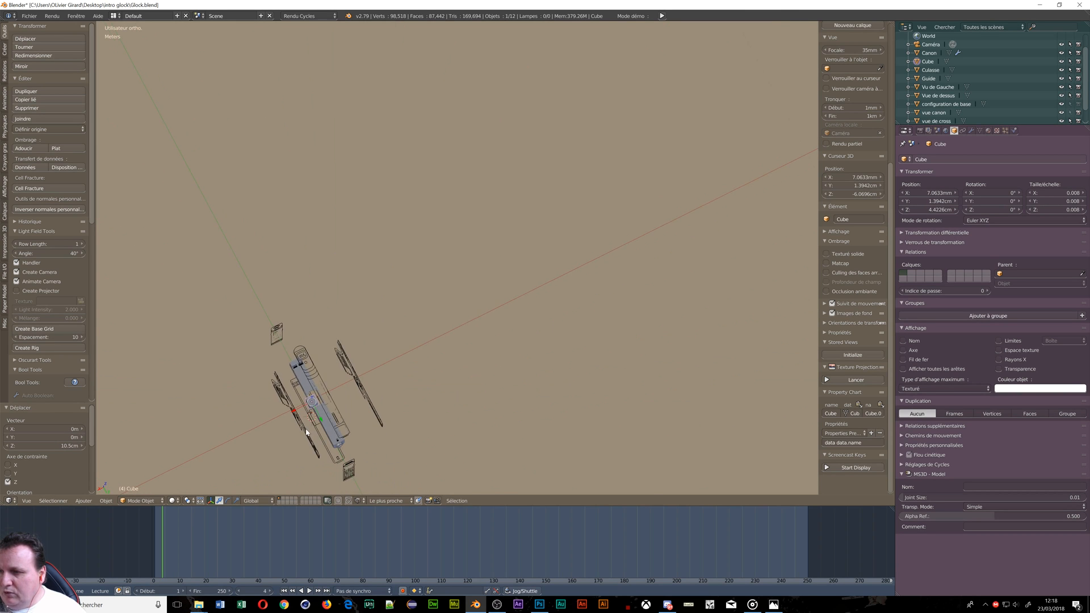
pyautogui.scroll(6, 306, 431)
pyautogui.scroll(2, 299, 339)
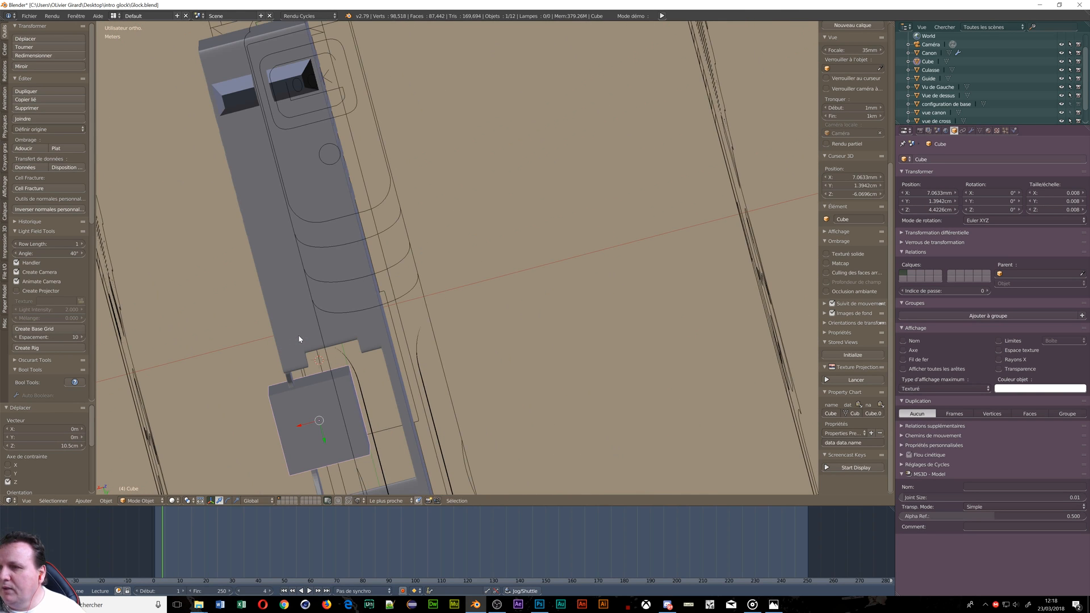
pyautogui.press('KP_7')
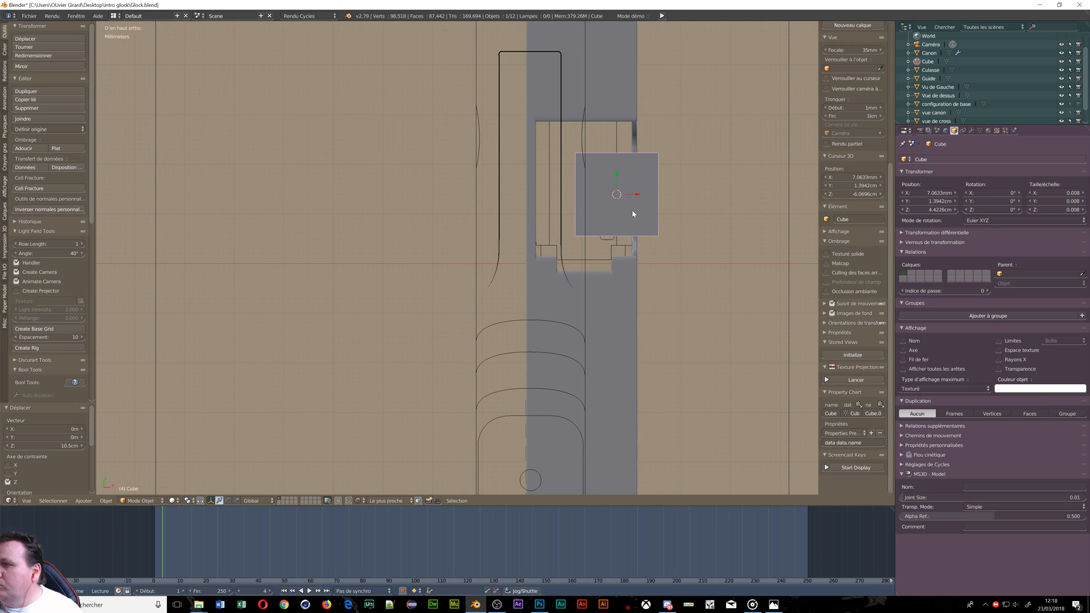
pyautogui.moveTo(614, 192); pyautogui.dragTo(601, 193)
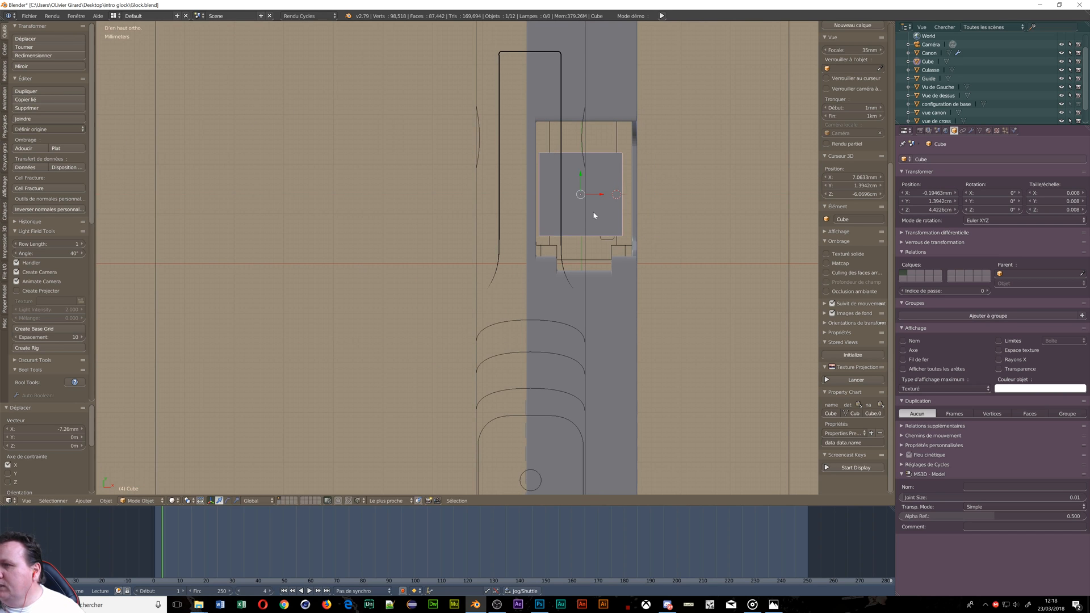
# Step: Check the reference photo and move the cube 6.29 mm along Y to the ejection port's front edge, adjusting its X position slightly
pyautogui.click(774, 605)
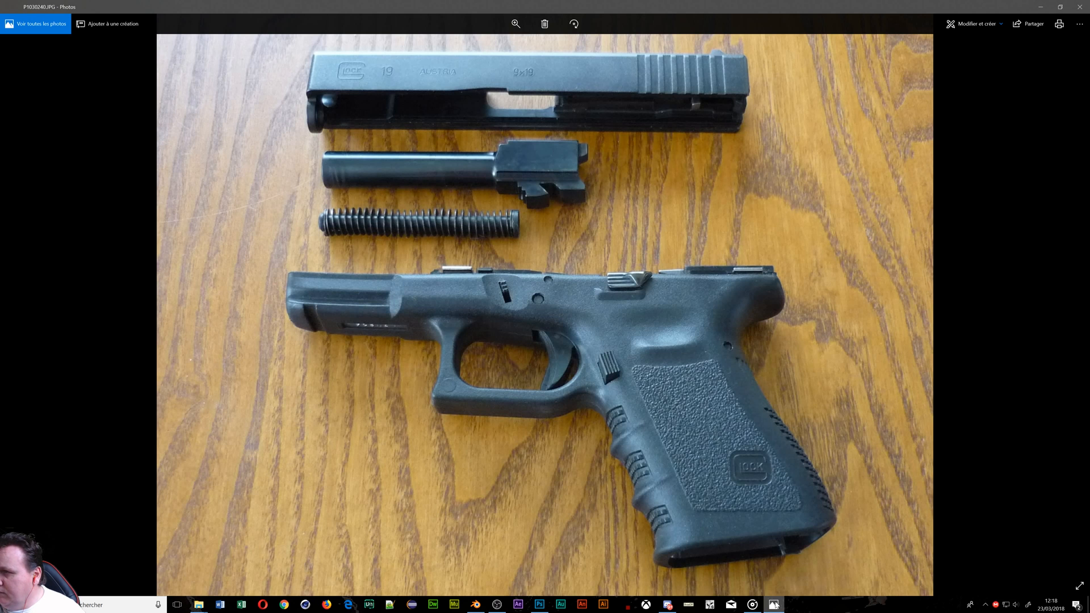
pyautogui.click(774, 605)
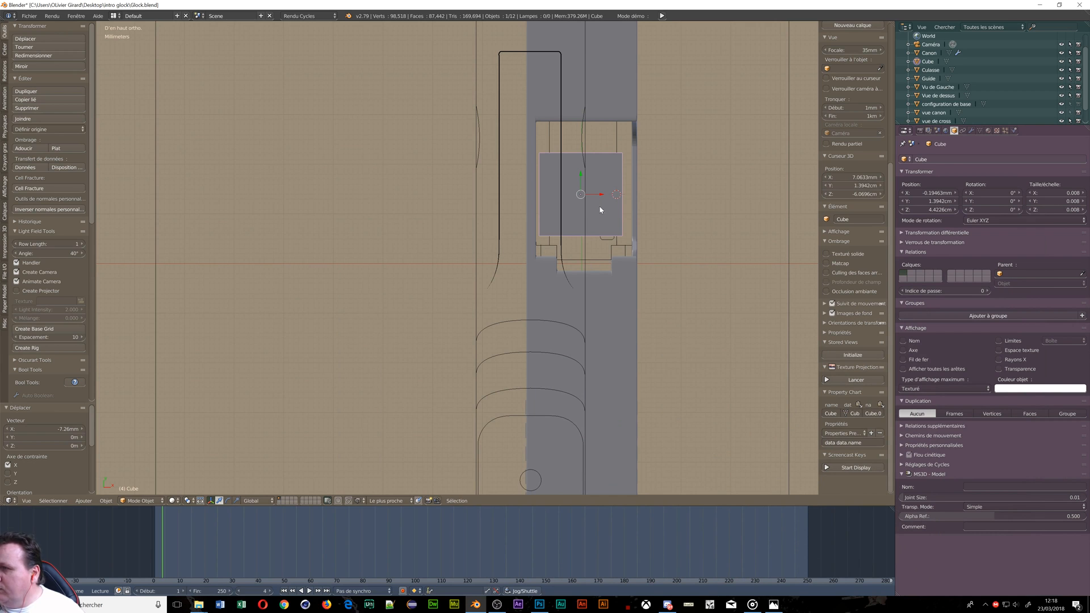
pyautogui.moveTo(602, 196); pyautogui.dragTo(579, 147)
# Step: Scale the cube by 1.09 along X and nudge it 0.171 mm along X to centre it in the port
pyautogui.press('s')
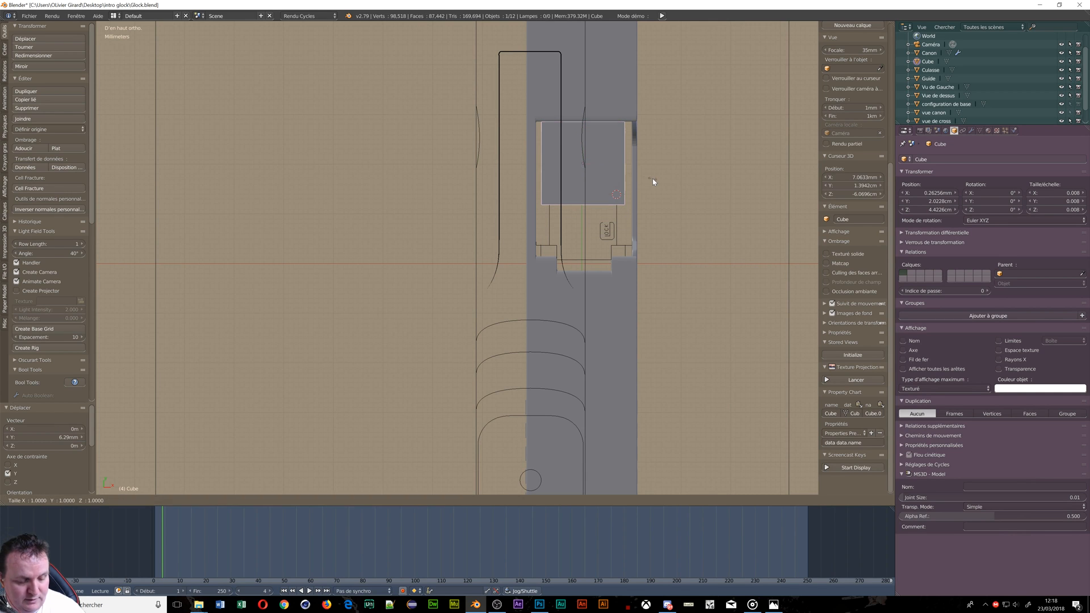
pyautogui.press('x')
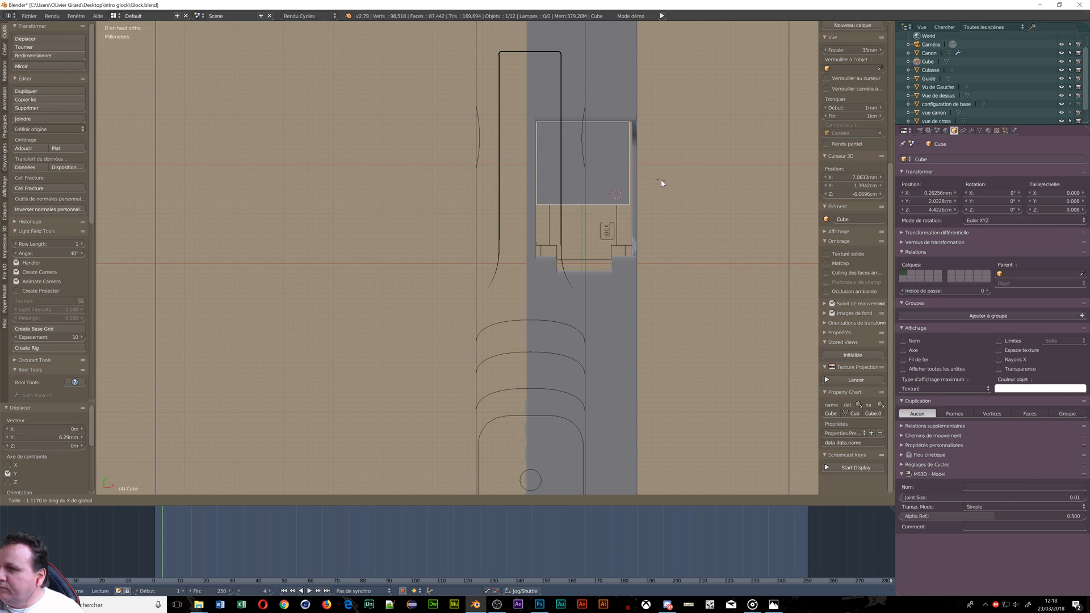
pyautogui.click(659, 185)
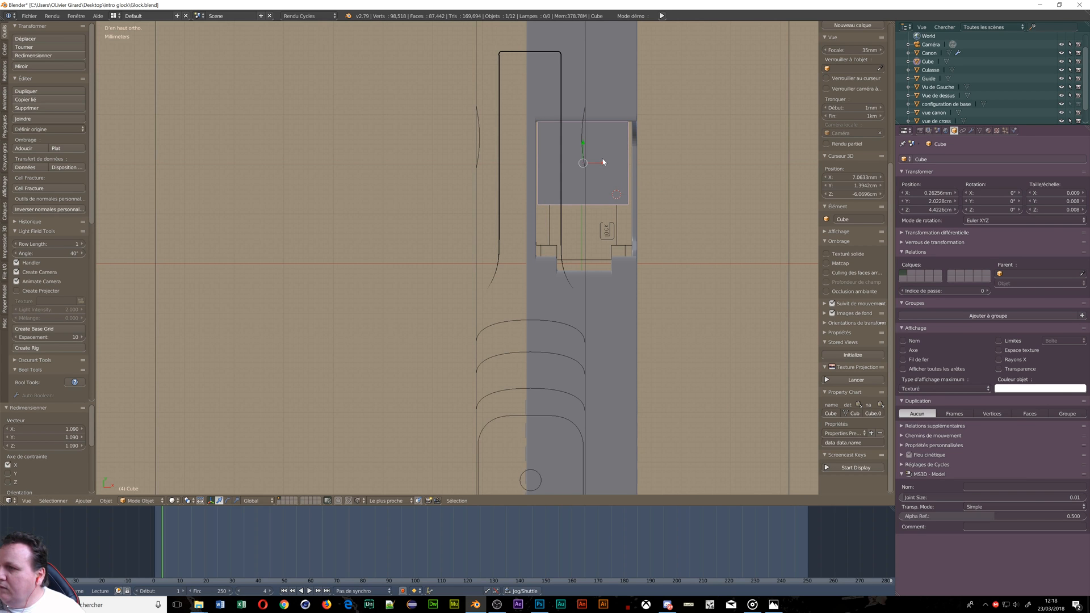
pyautogui.moveTo(602, 163); pyautogui.dragTo(605, 165)
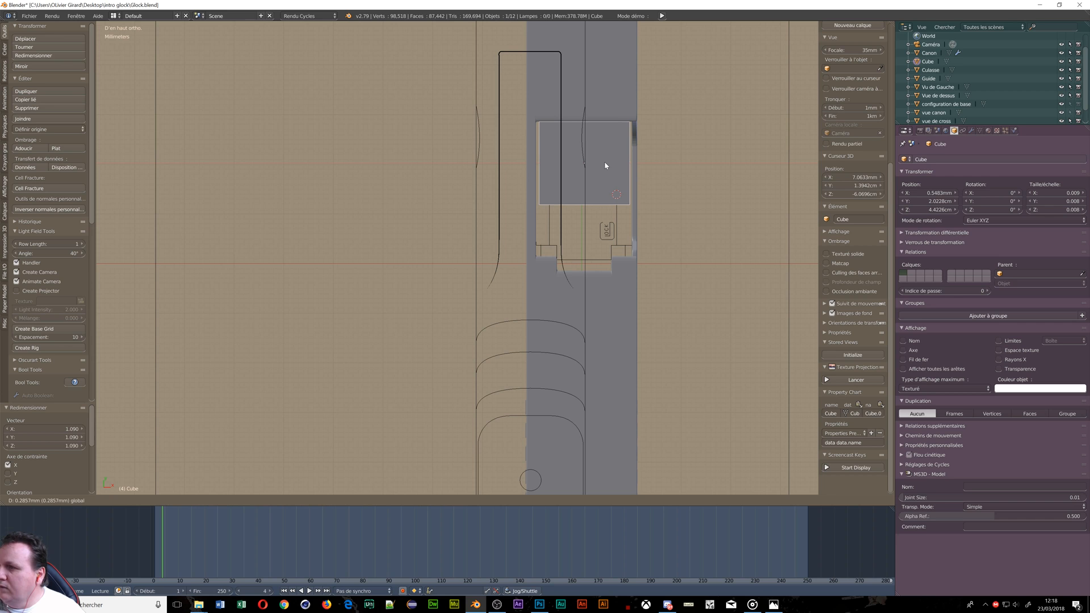
pyautogui.click(604, 165)
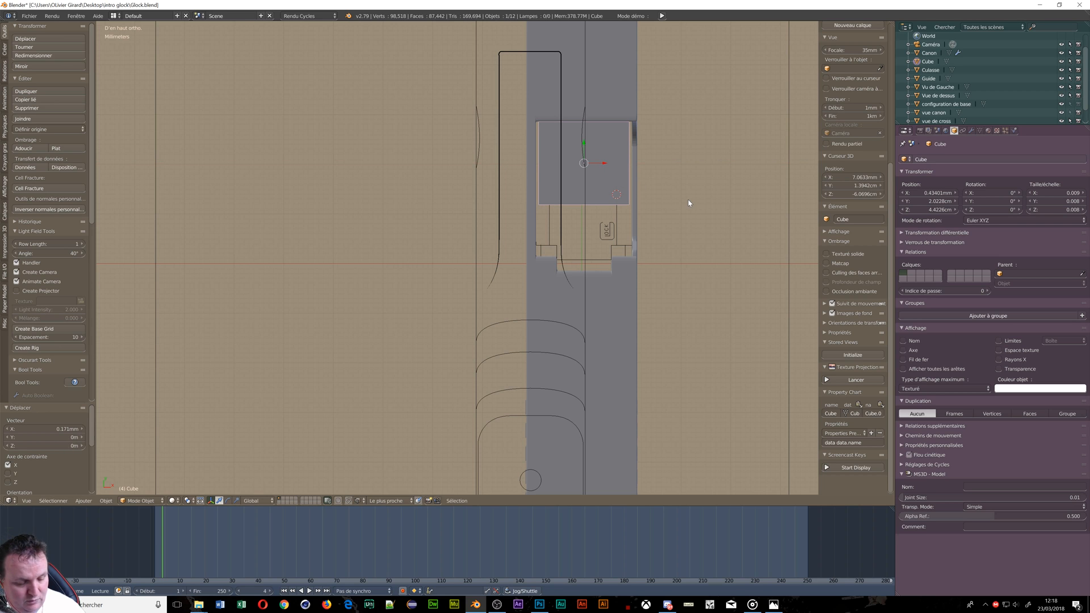
# Step: Scale the cube by 1.037 along the X axis to fit the ejection port's width
pyautogui.press('s')
pyautogui.press('x')
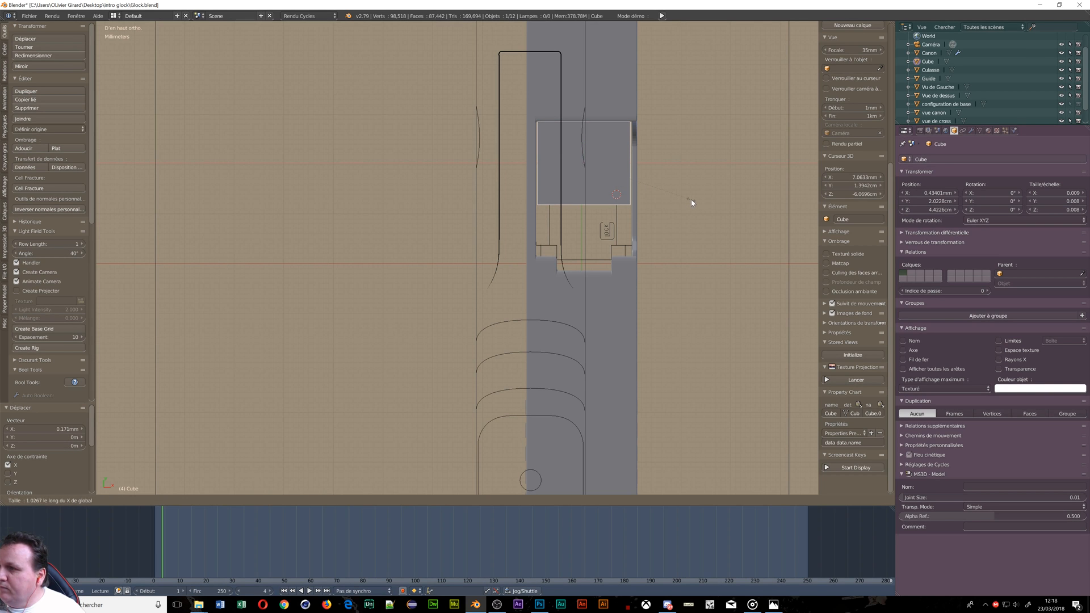
pyautogui.click(692, 203)
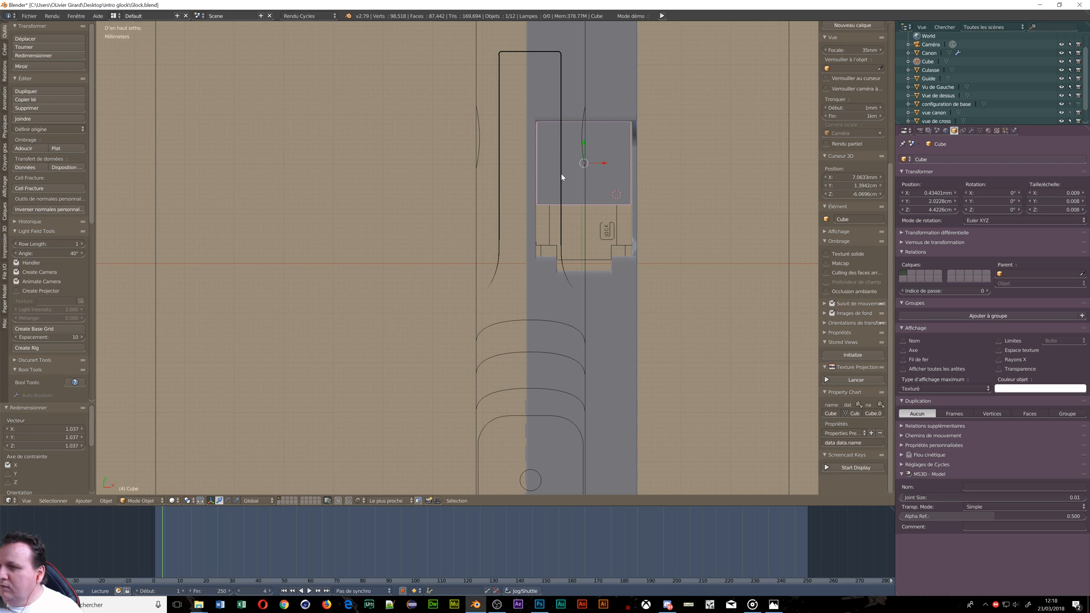
# Step: Add two lengthwise loop cuts to the cube's mesh and spread them apart by a scale of 1.776 along X
pyautogui.press('Tab')
pyautogui.click(623, 176)
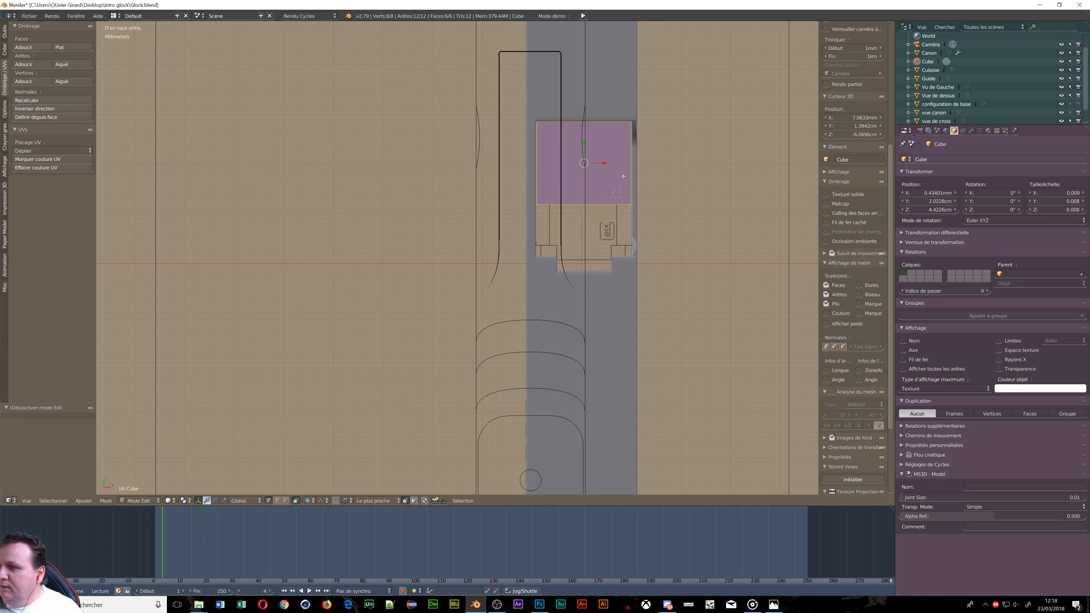
pyautogui.hotkey('ctrl', 'r')
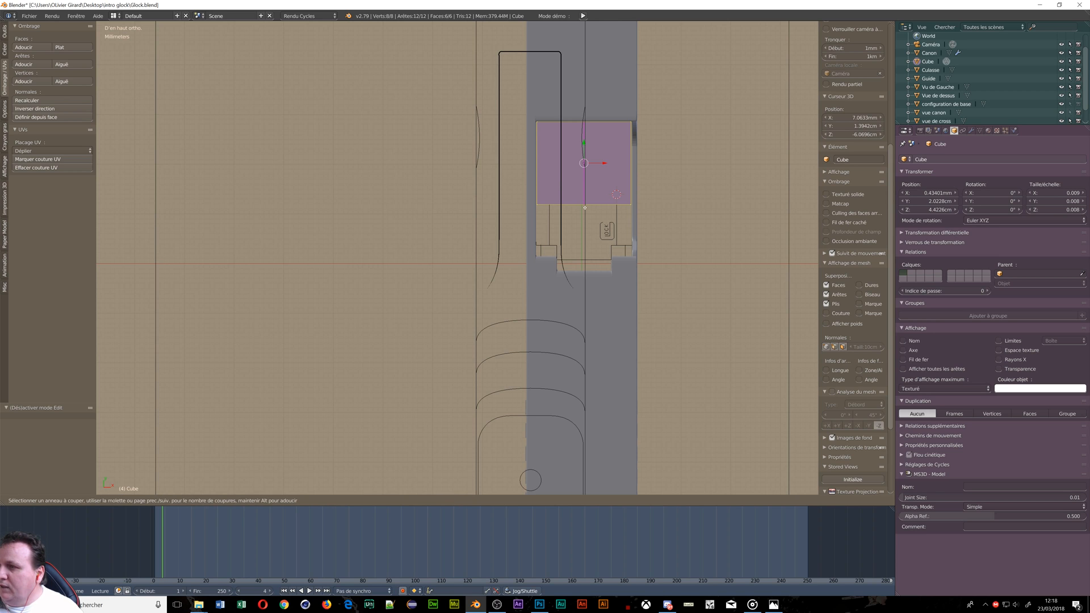
pyautogui.scroll(1, 584, 208)
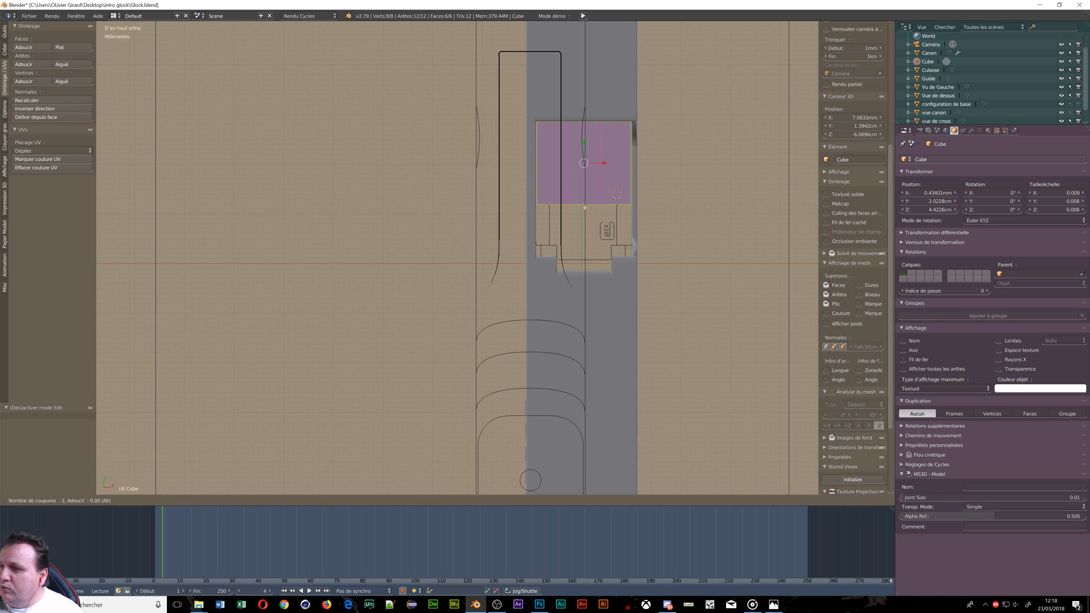
pyautogui.click(585, 207)
pyautogui.rightClick(585, 208)
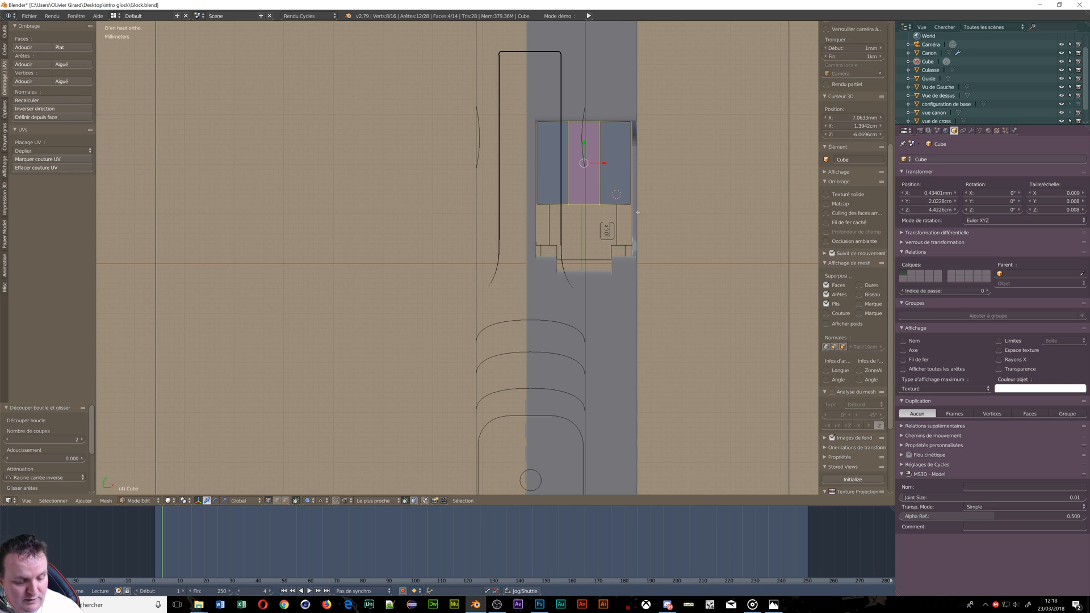
pyautogui.press('s')
pyautogui.press('x')
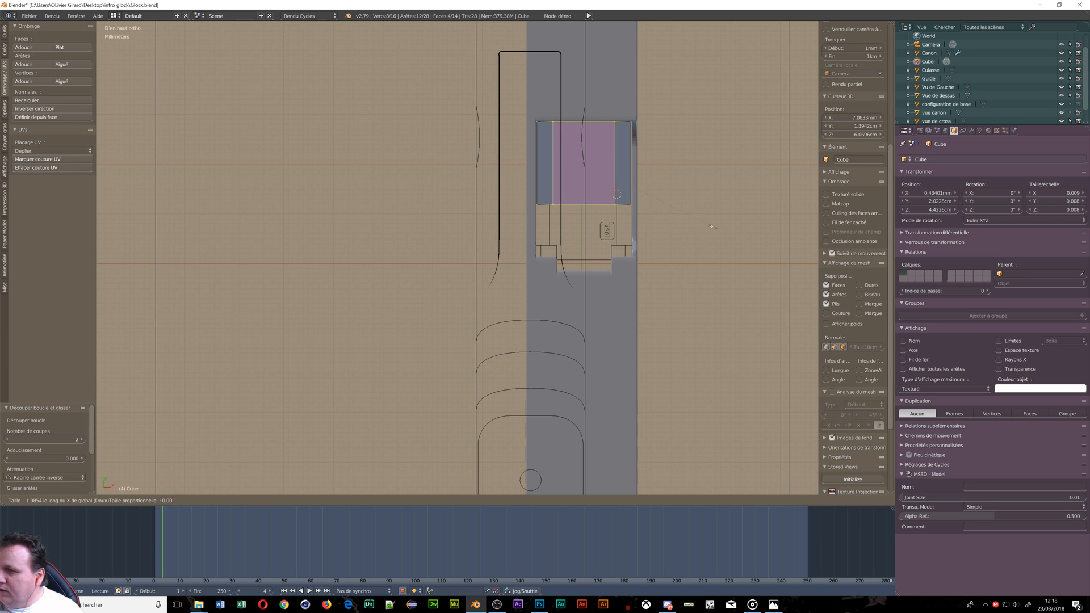
pyautogui.click(696, 227)
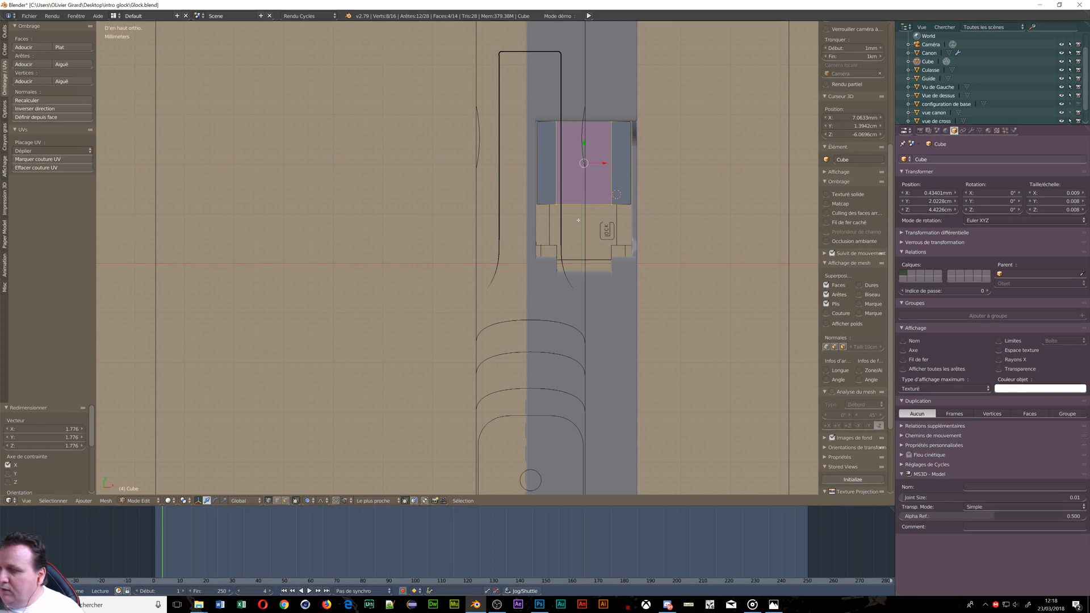
# Step: In face selection mode, extrude the cube's middle rear face 1.47 cm toward the back of the slide
pyautogui.moveTo(592, 198); pyautogui.dragTo(579, 198, button='middle')
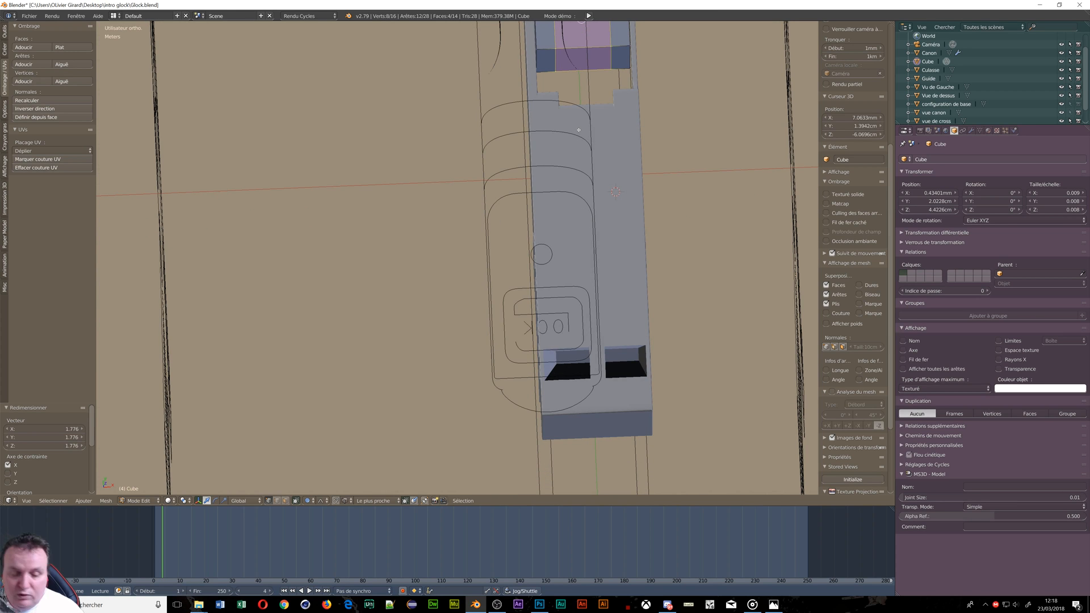
pyautogui.hotkey('ctrl', 'Tab')
pyautogui.click(544, 148)
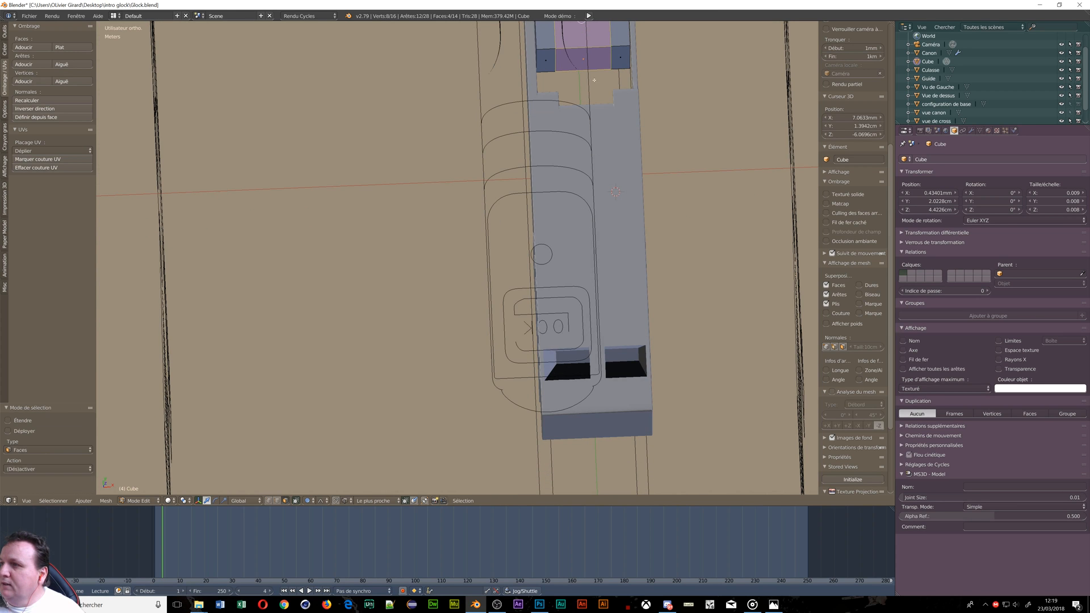
pyautogui.rightClick(581, 59)
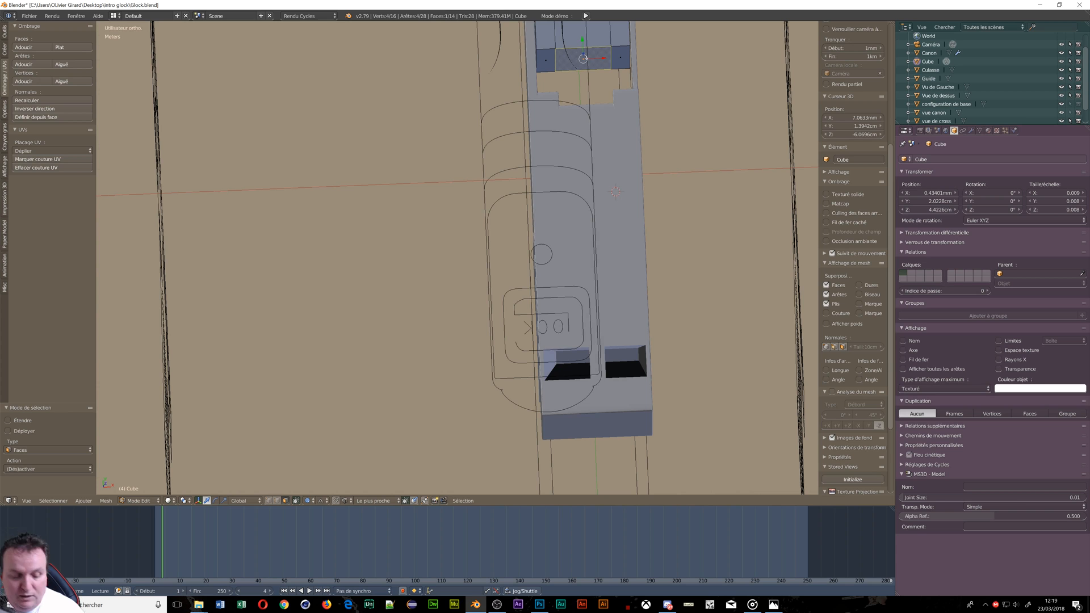
pyautogui.press('e')
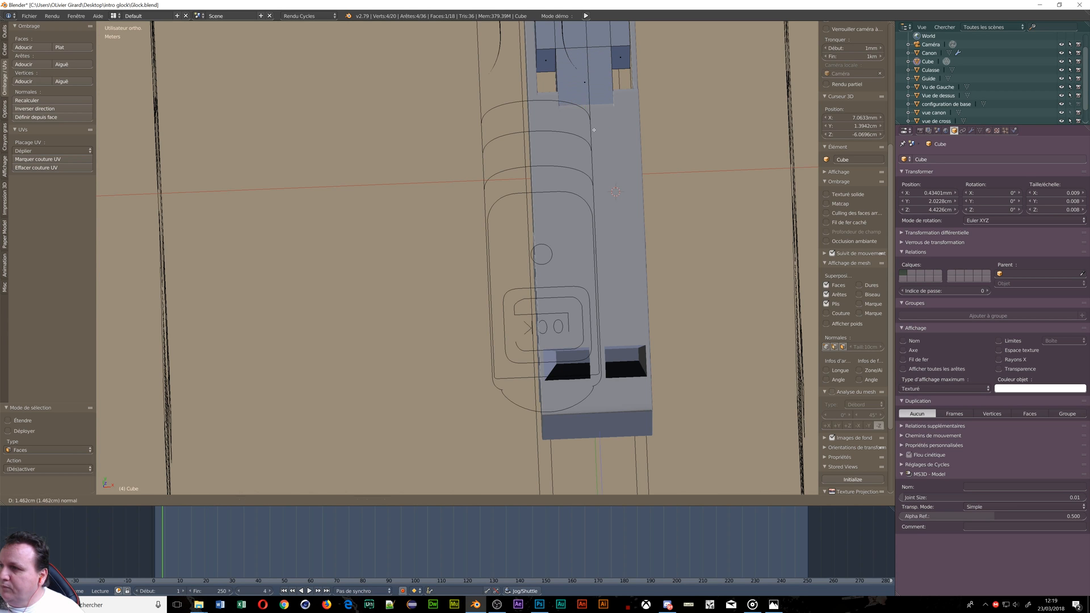
pyautogui.click(593, 129)
# Step: Switch to wireframe display and show the chamber block close up in the right side view
pyautogui.moveTo(594, 129); pyautogui.dragTo(552, 157, button='middle')
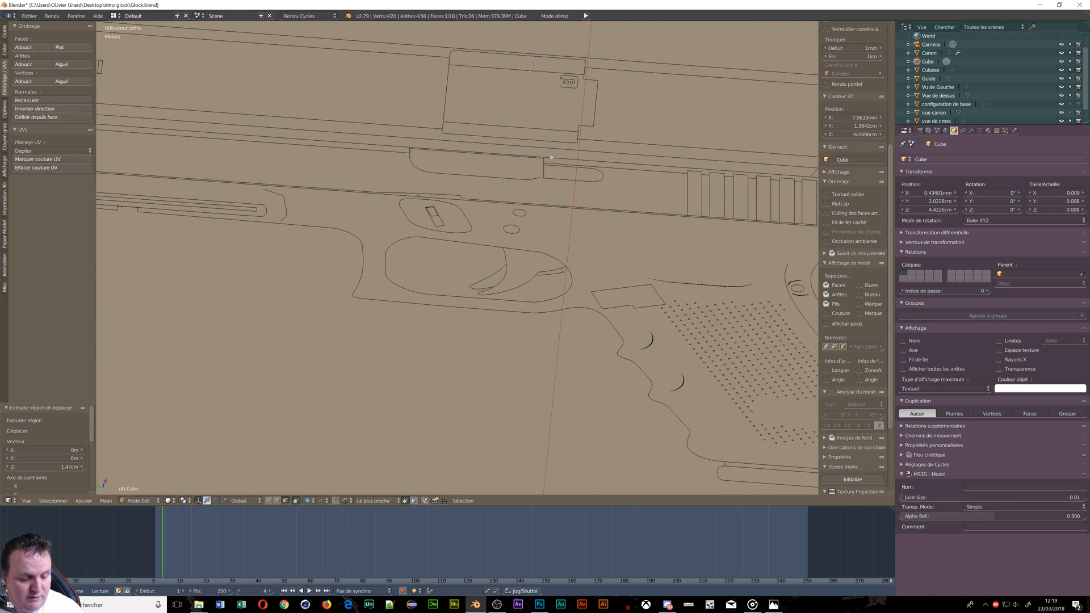
pyautogui.press('z')
pyautogui.click(613, 156)
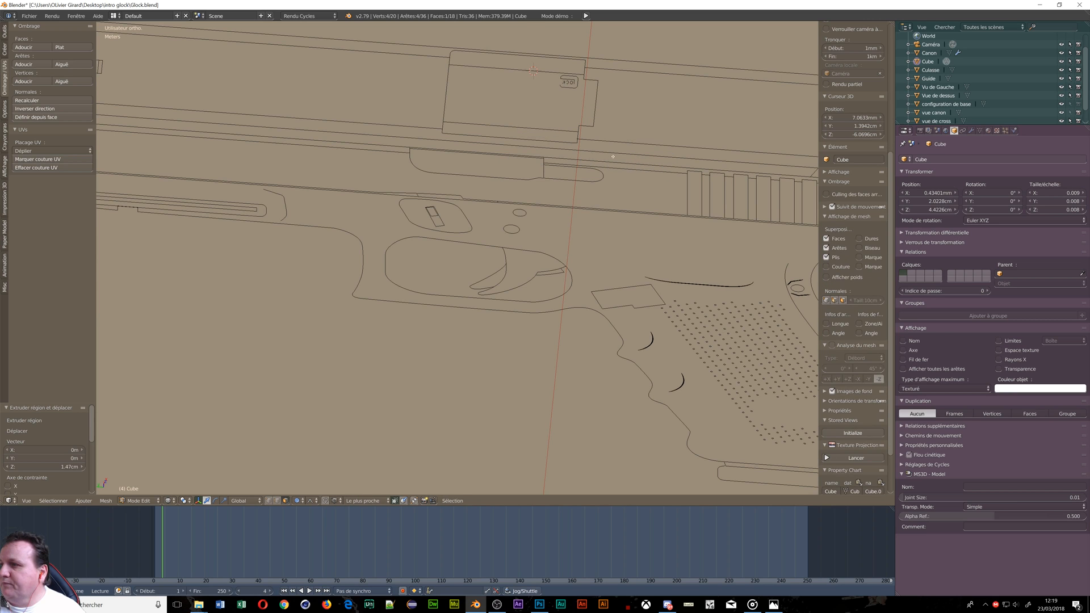
pyautogui.scroll(-5, 529, 111)
pyautogui.press('KP_3')
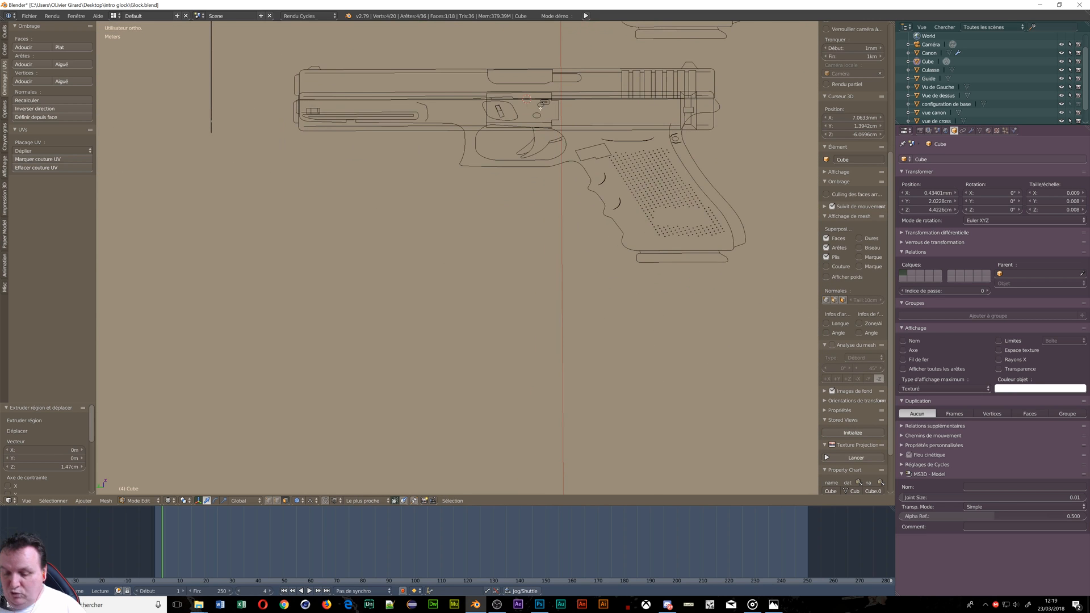
pyautogui.press('KP_1')
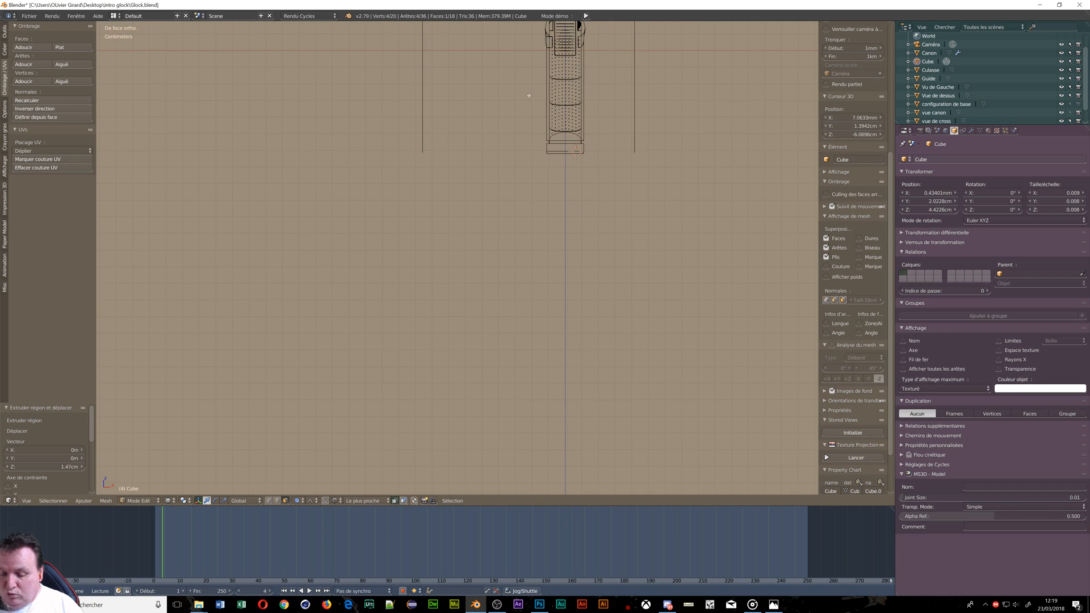
pyautogui.press('KP_3')
pyautogui.keyDown('shift'); pyautogui.moveTo(483, 80); pyautogui.dragTo(483, 347, button='middle'); pyautogui.keyUp('shift')
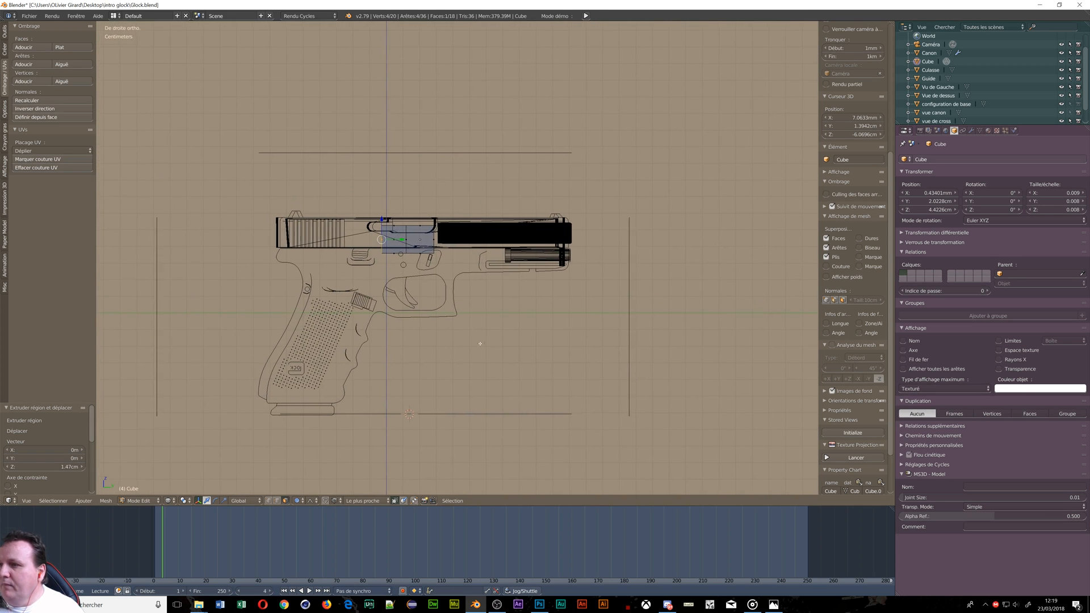
pyautogui.scroll(7, 443, 295)
pyautogui.keyDown('shift'); pyautogui.moveTo(390, 186); pyautogui.dragTo(434, 330, button='middle'); pyautogui.keyUp('shift')
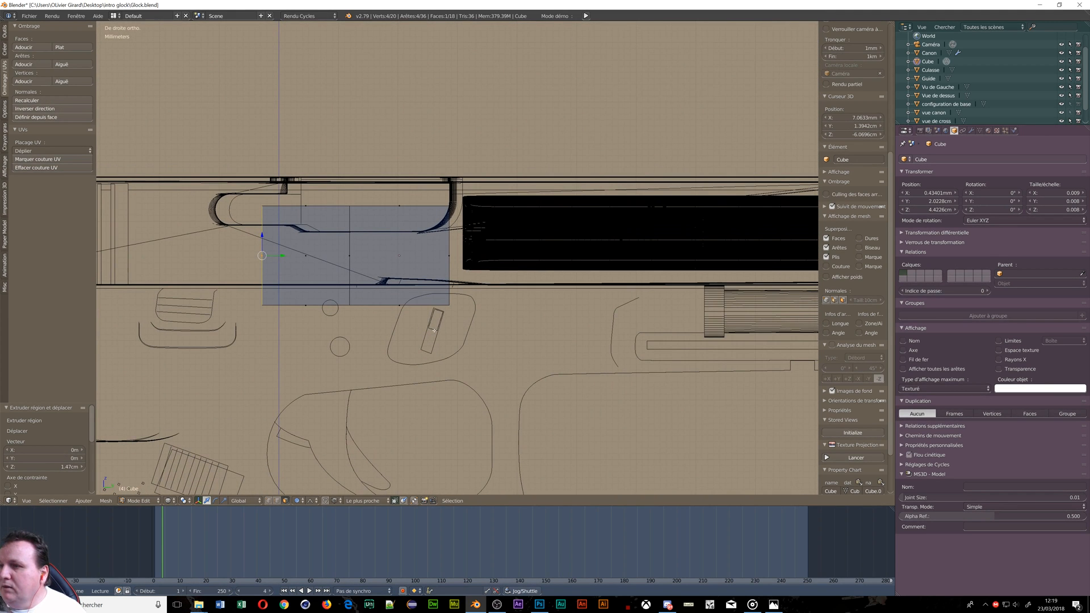
# Step: Try to move the block's middle front face 2.33 mm along Y to the barrel and raise the whole block along Z
pyautogui.rightClick(449, 259)
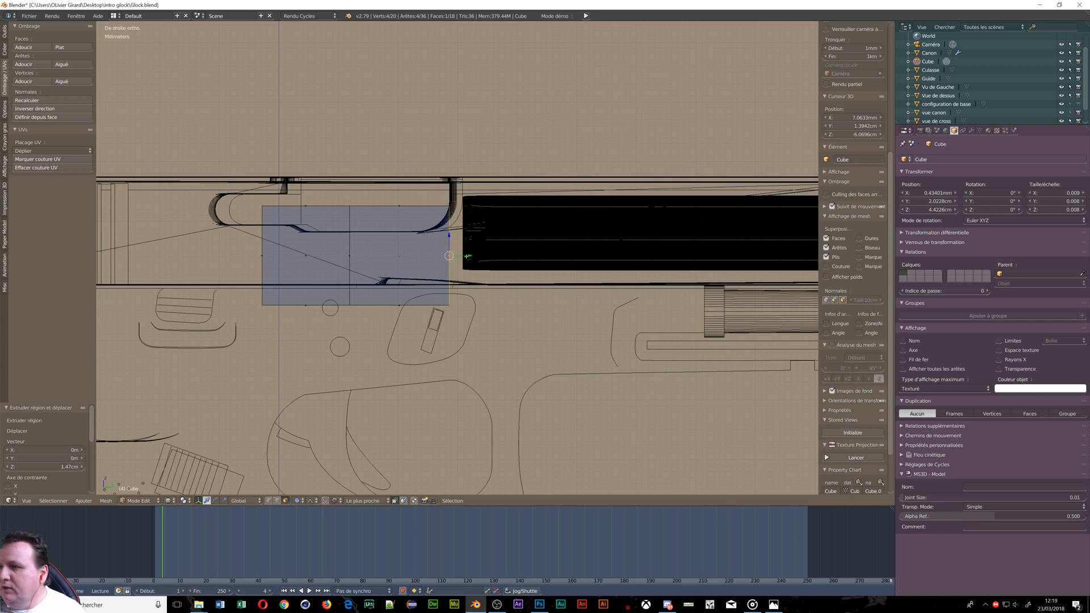
pyautogui.moveTo(469, 257); pyautogui.dragTo(483, 262)
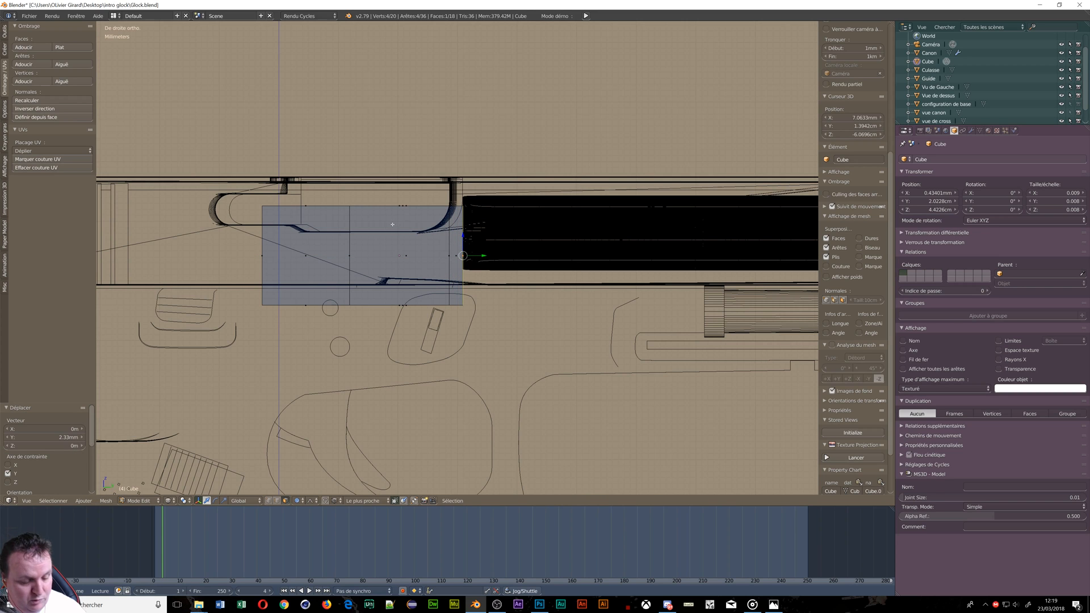
pyautogui.press('a')
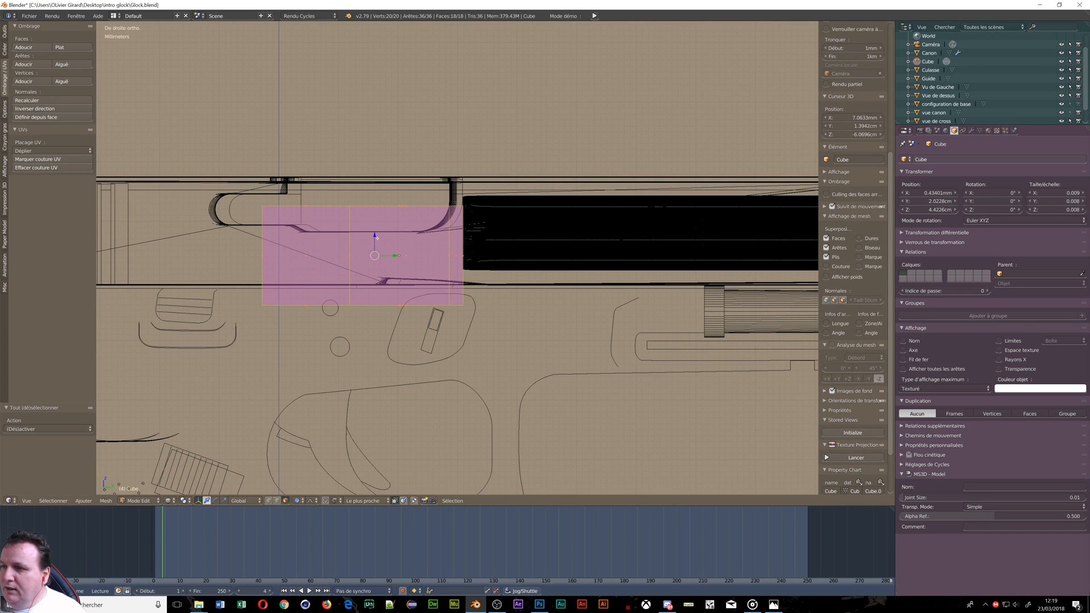
pyautogui.moveTo(375, 235); pyautogui.dragTo(375, 216)
pyautogui.moveTo(374, 216); pyautogui.dragTo(482, 218, button='middle')
pyautogui.scroll(-3, 559, 184)
pyautogui.moveTo(708, 140); pyautogui.dragTo(698, 165, button='middle')
# Step: Undo the raising of the block and the front face's move
pyautogui.hotkey('ctrl', 'z')
pyautogui.hotkey('ctrl', 'z')
pyautogui.hotkey('ctrl', 'z')
pyautogui.hotkey('ctrl', 'z')
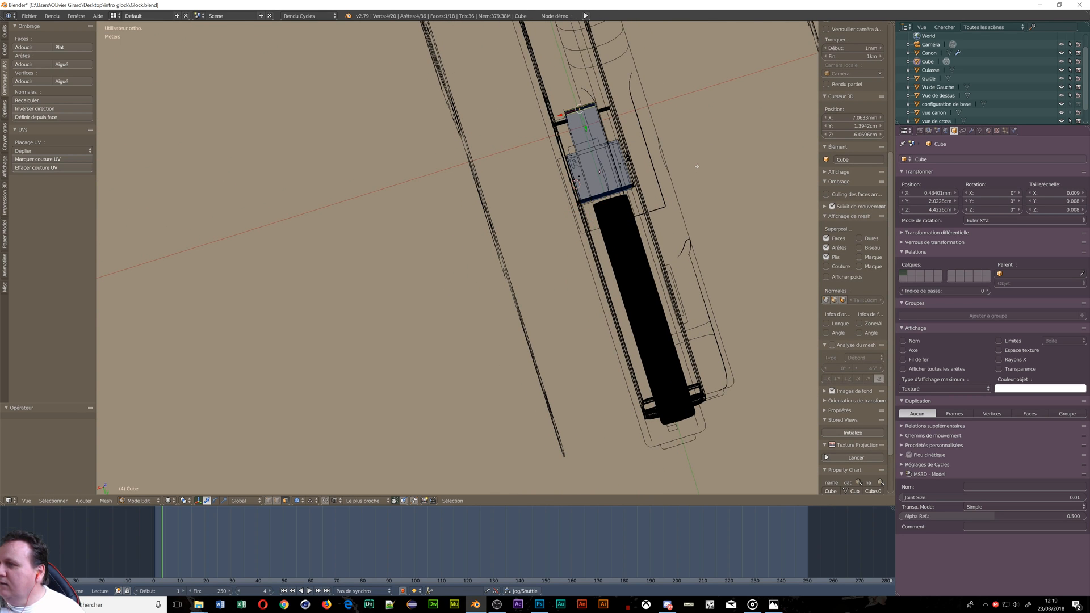
# Step: Select the two rear side faces beside the extrusion and move them -1.18 cm along the Y axis
pyautogui.moveTo(544, 222); pyautogui.dragTo(584, 256, button='middle')
pyautogui.scroll(6, 577, 250)
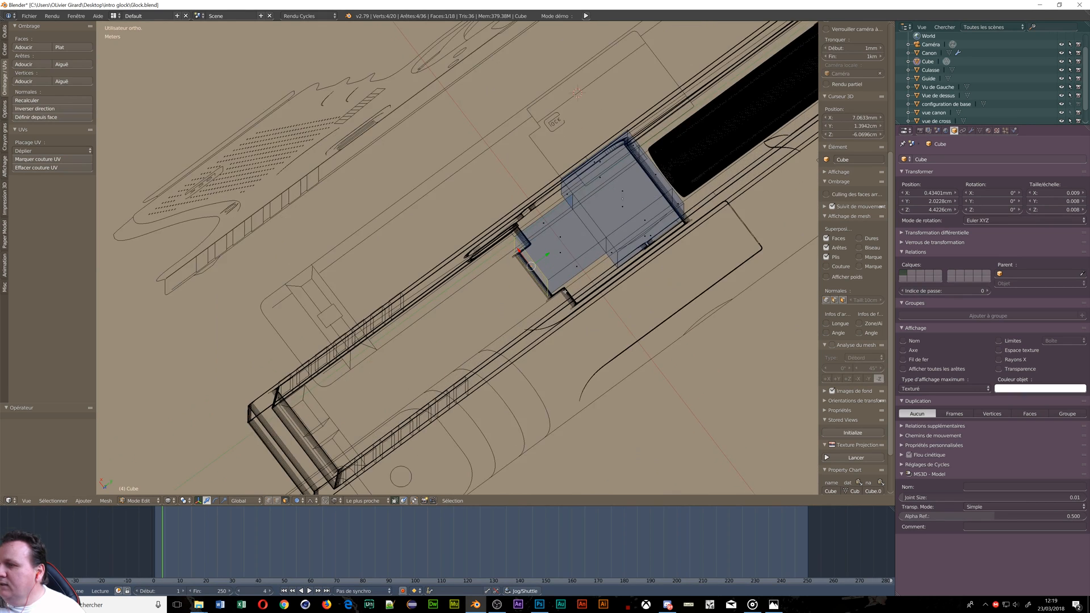
pyautogui.rightClick(564, 127)
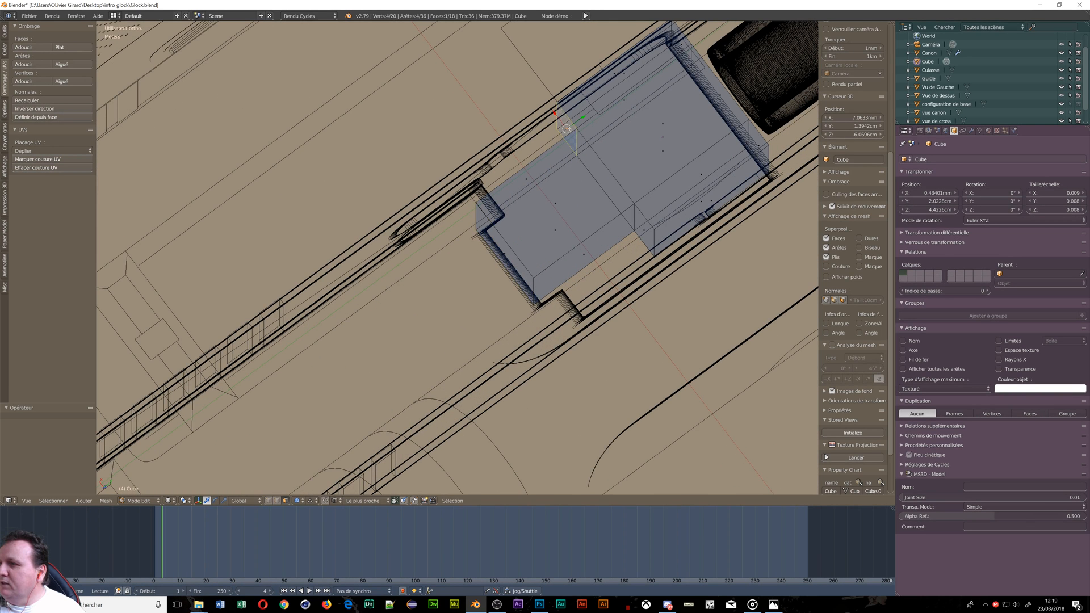
pyautogui.keyDown('shift'); pyautogui.rightClick(642, 232); pyautogui.keyUp('shift')
pyautogui.press('g')
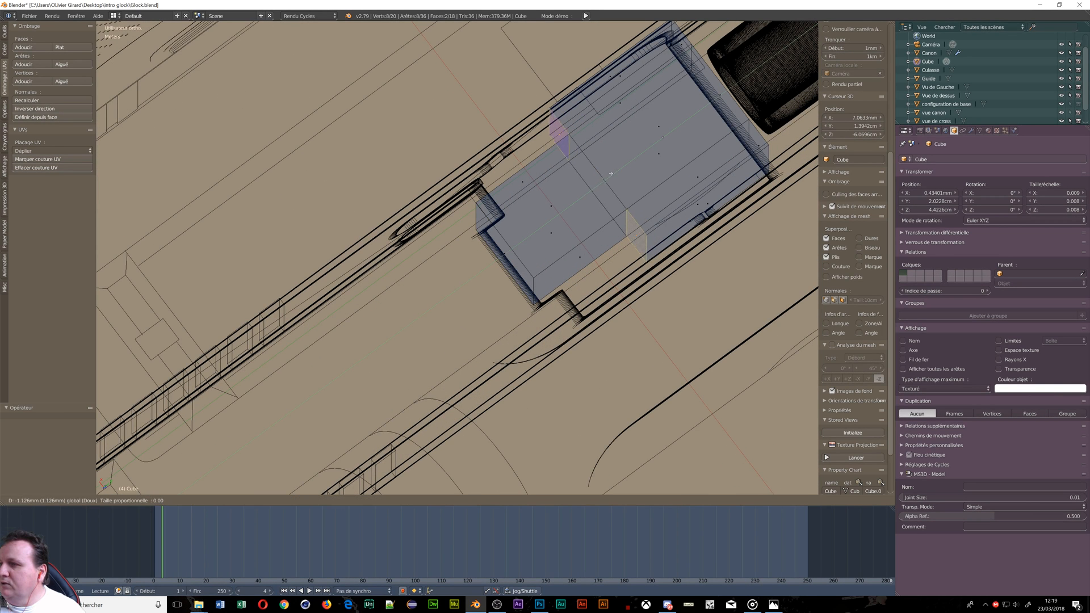
pyautogui.click(530, 211)
# Step: Select all three front faces of the block and move them 2.32 mm along Y to meet the barrel
pyautogui.moveTo(654, 158); pyautogui.dragTo(684, 155, button='middle')
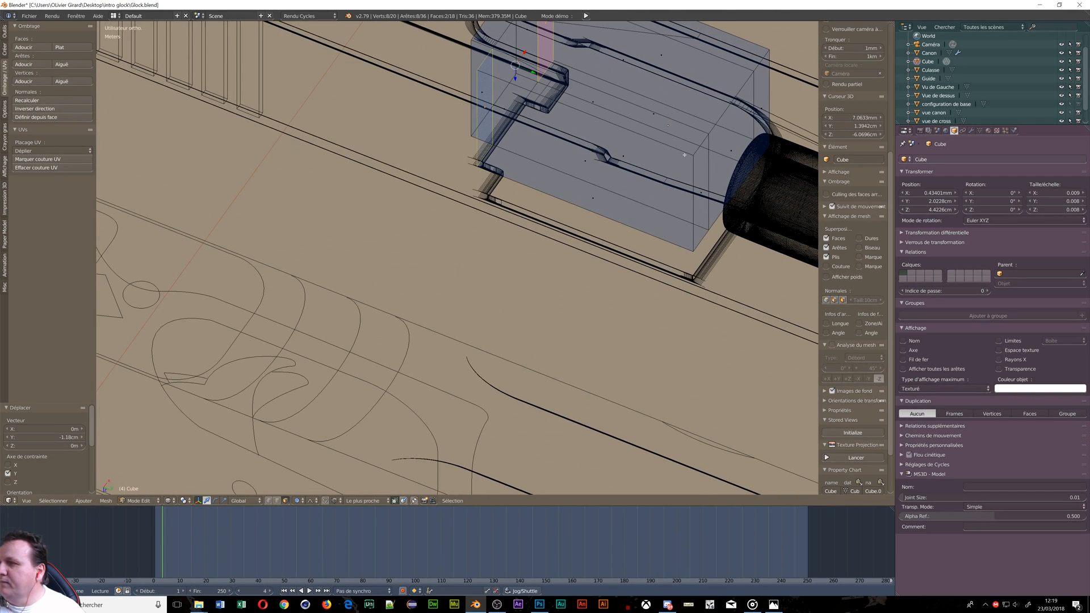
pyautogui.rightClick(698, 187)
pyautogui.keyDown('shift'); pyautogui.rightClick(717, 155); pyautogui.keyUp('shift')
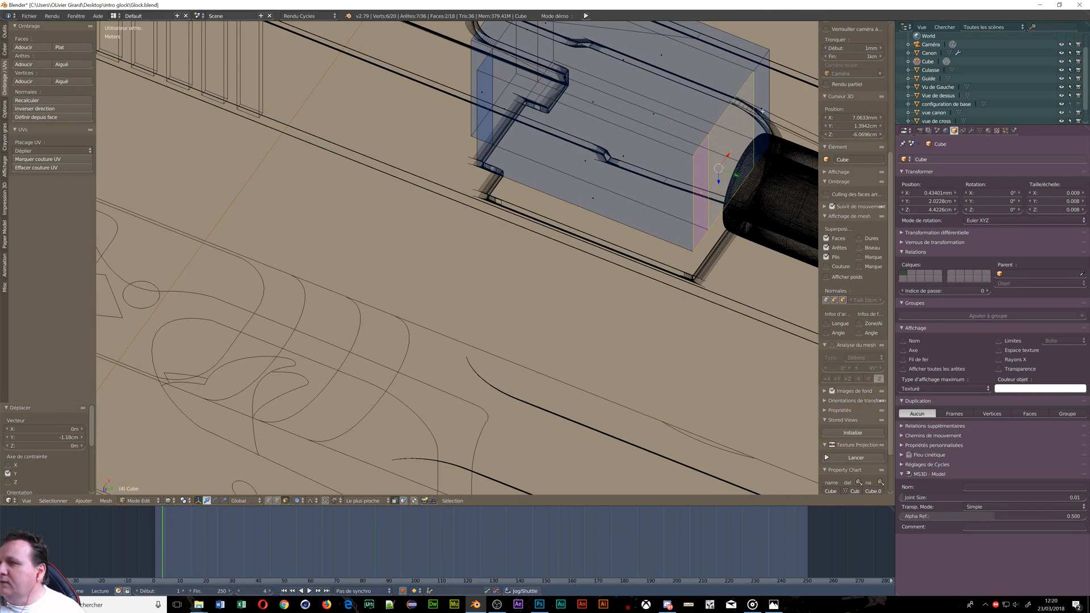
pyautogui.keyDown('shift'); pyautogui.rightClick(759, 180); pyautogui.keyUp('shift')
pyautogui.press('g')
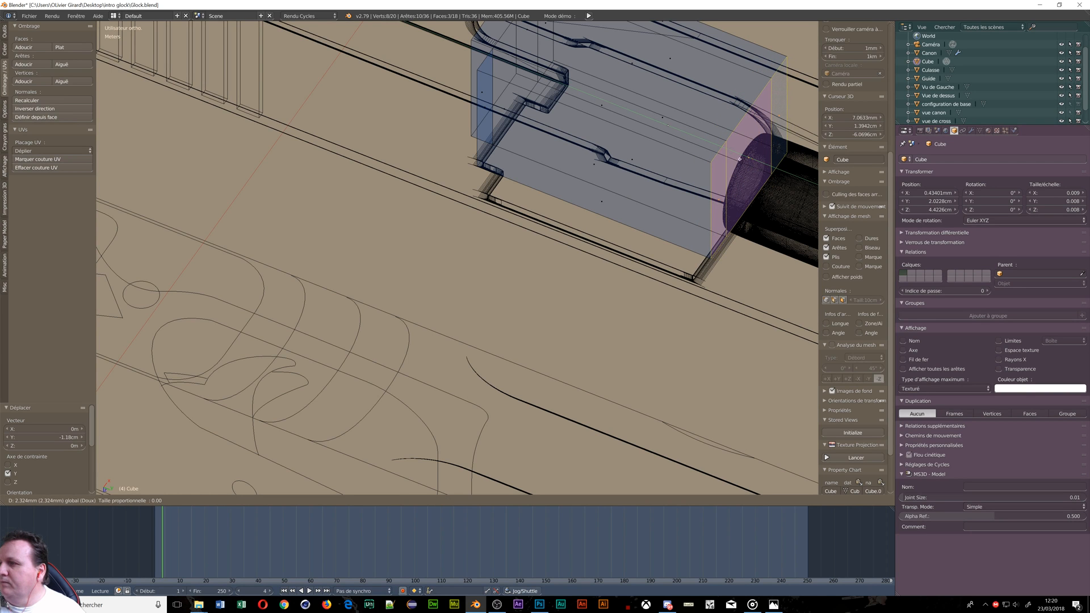
pyautogui.click(740, 160)
# Step: In the right side view, raise the block's entire mesh 3.74 mm along Z to the top of the slide
pyautogui.press('KP_3')
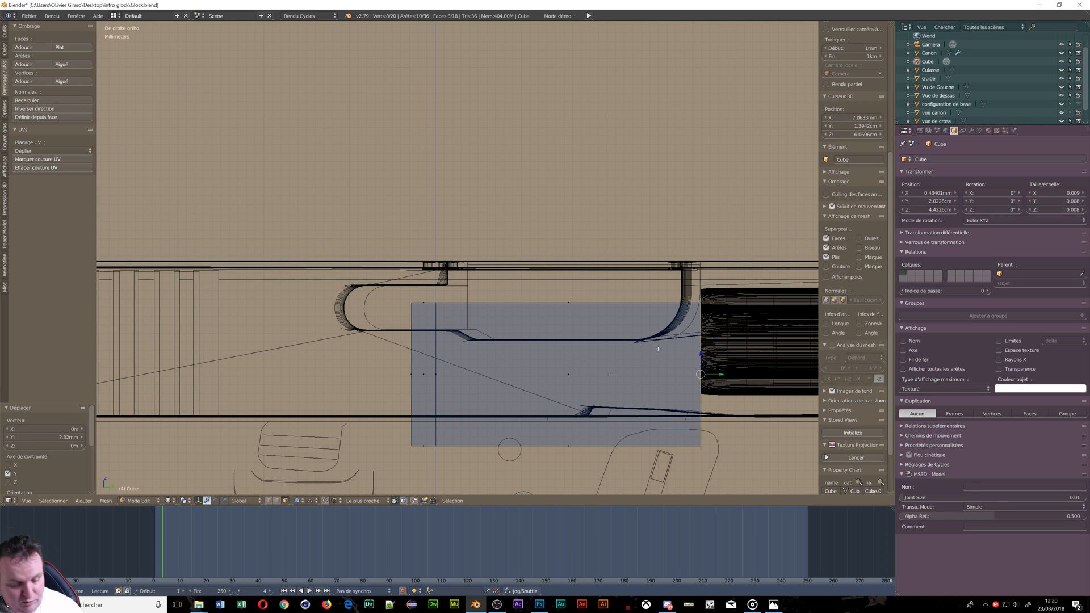
pyautogui.press('a')
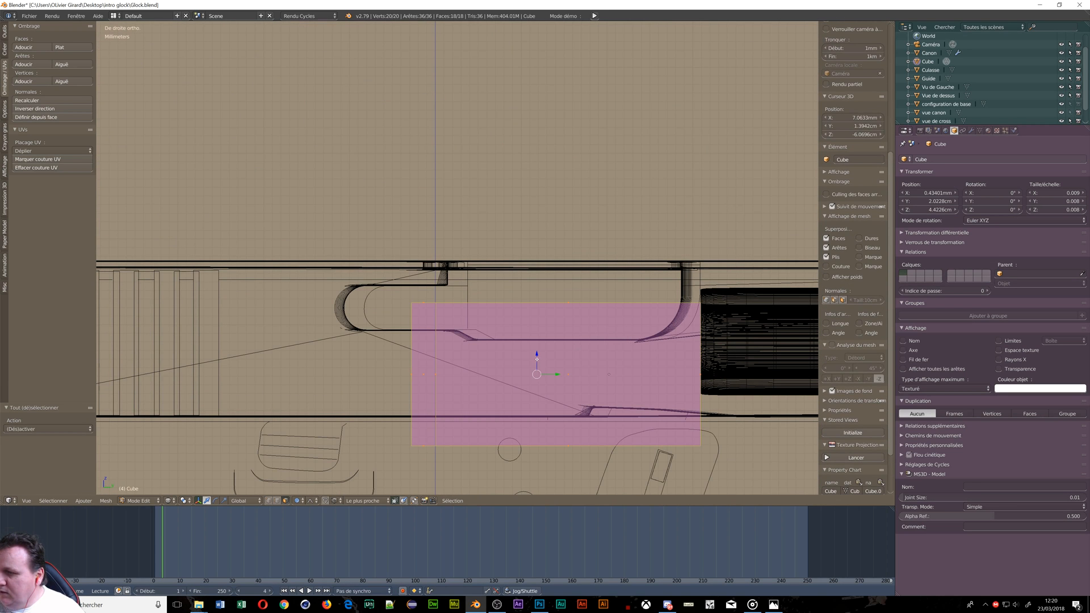
pyautogui.moveTo(536, 359); pyautogui.dragTo(534, 327)
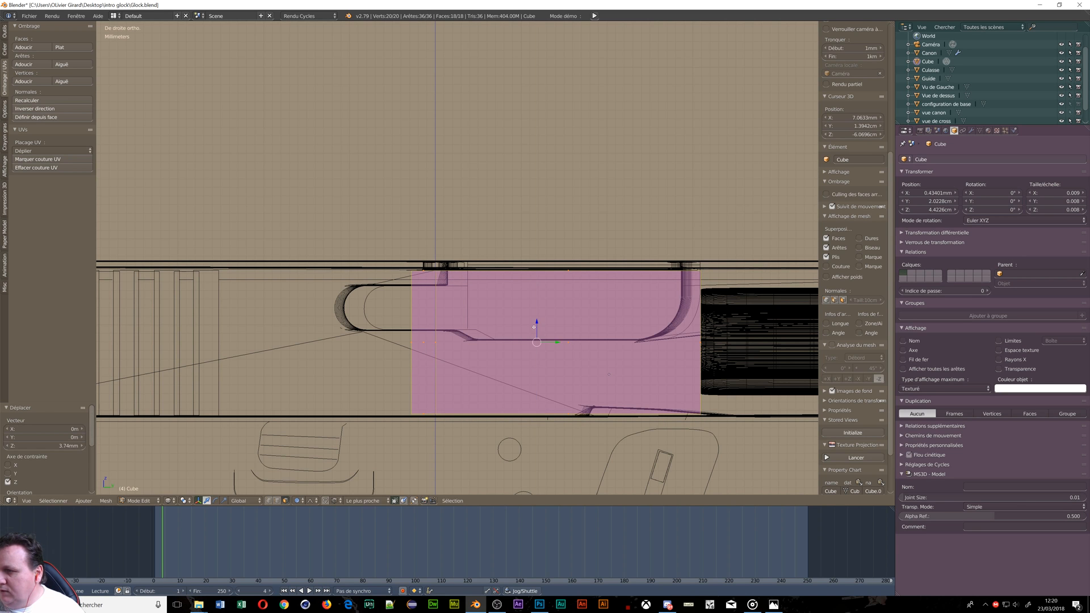
# Step: Return to object mode and join the chamber block to the Canon object
pyautogui.scroll(-7, 533, 327)
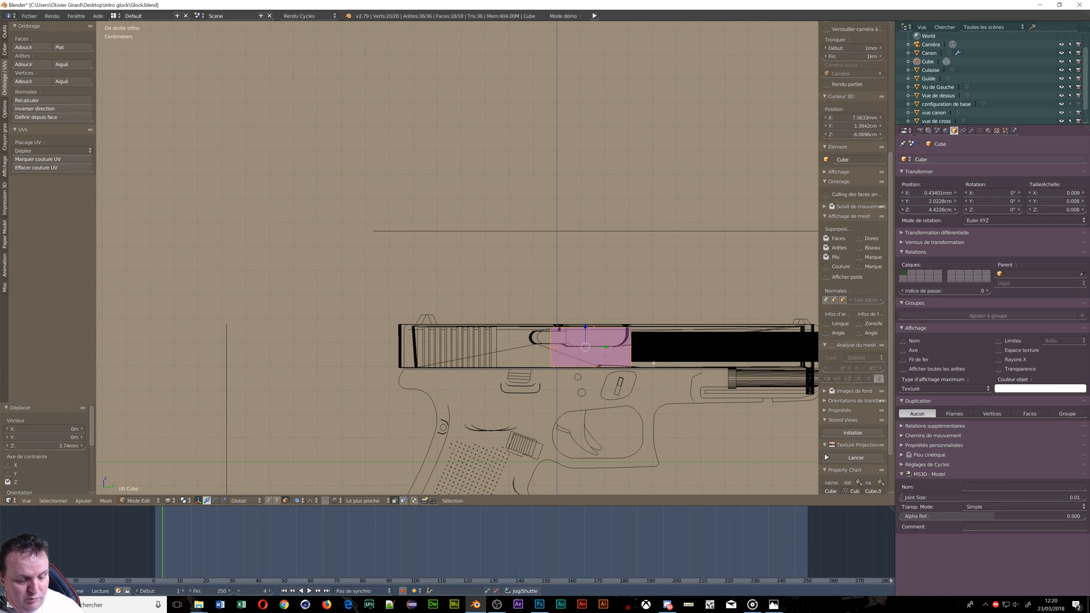
pyautogui.press('Tab')
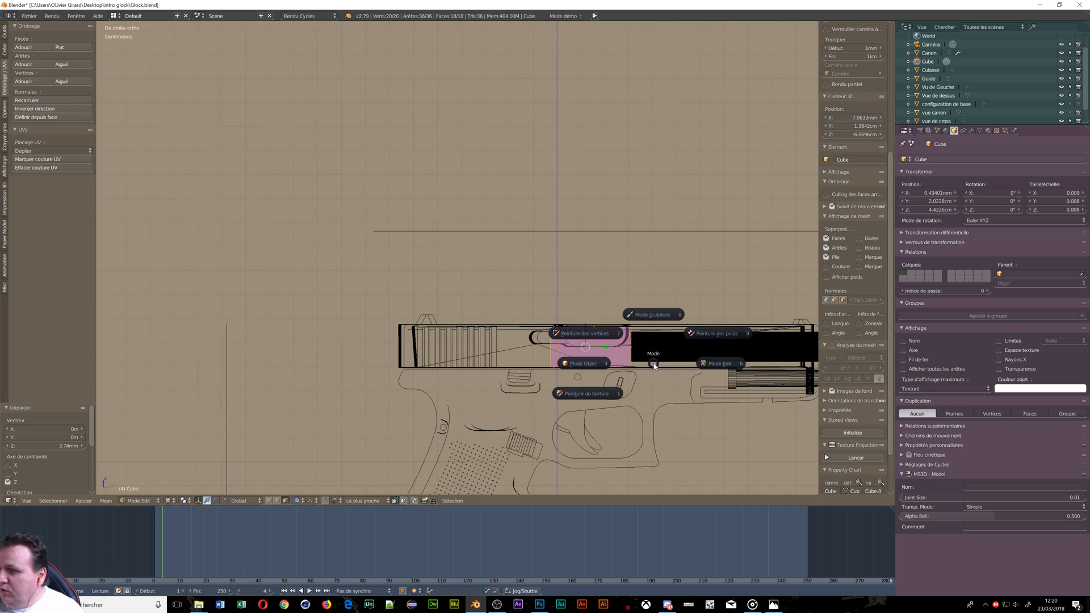
pyautogui.click(575, 364)
pyautogui.keyDown('shift'); pyautogui.rightClick(669, 354); pyautogui.keyUp('shift')
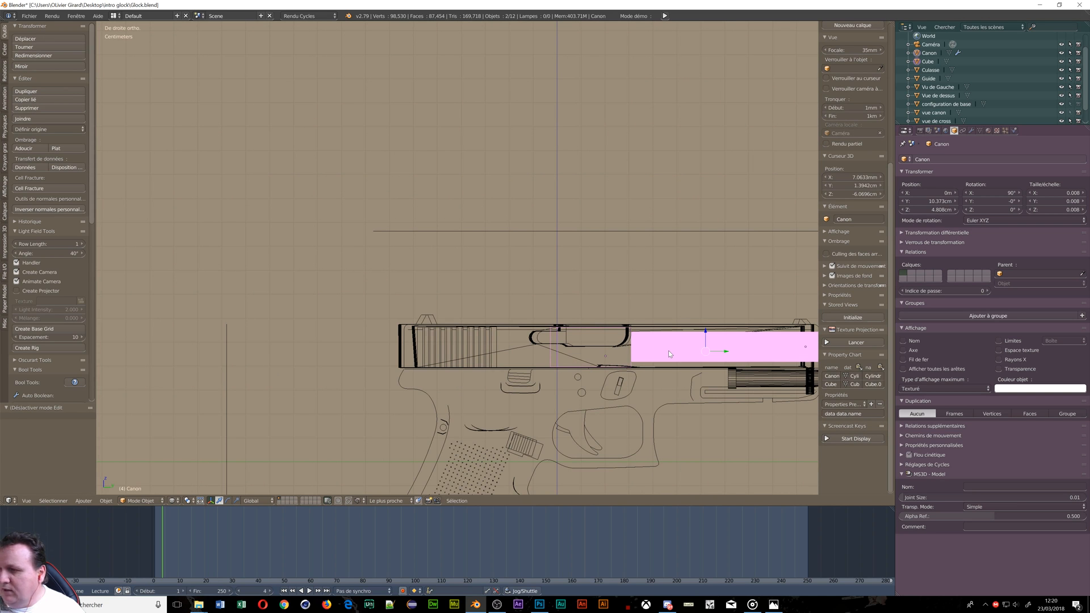
pyautogui.hotkey('ctrl', 'j')
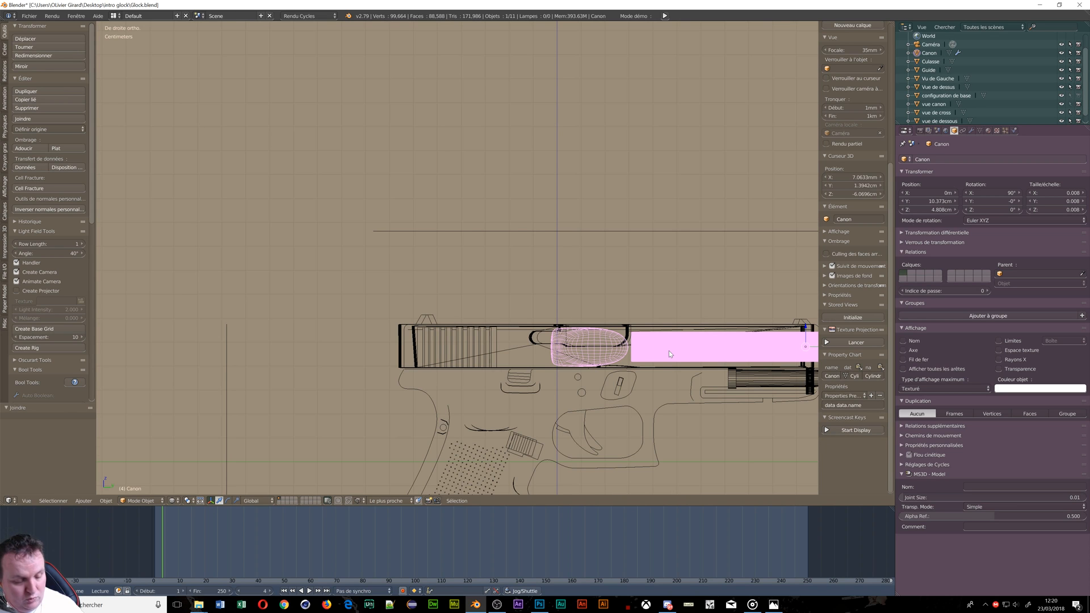
# Step: Undo the last join and apply the Subsurf modifier on the Canon object
pyautogui.hotkey('ctrl', 'z')
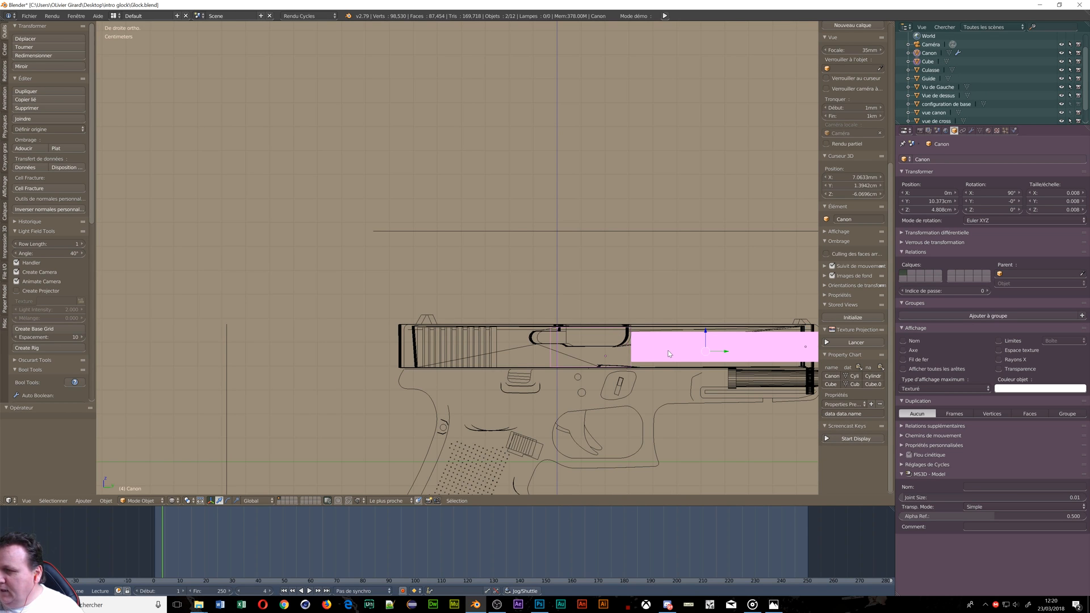
pyautogui.rightClick(663, 353)
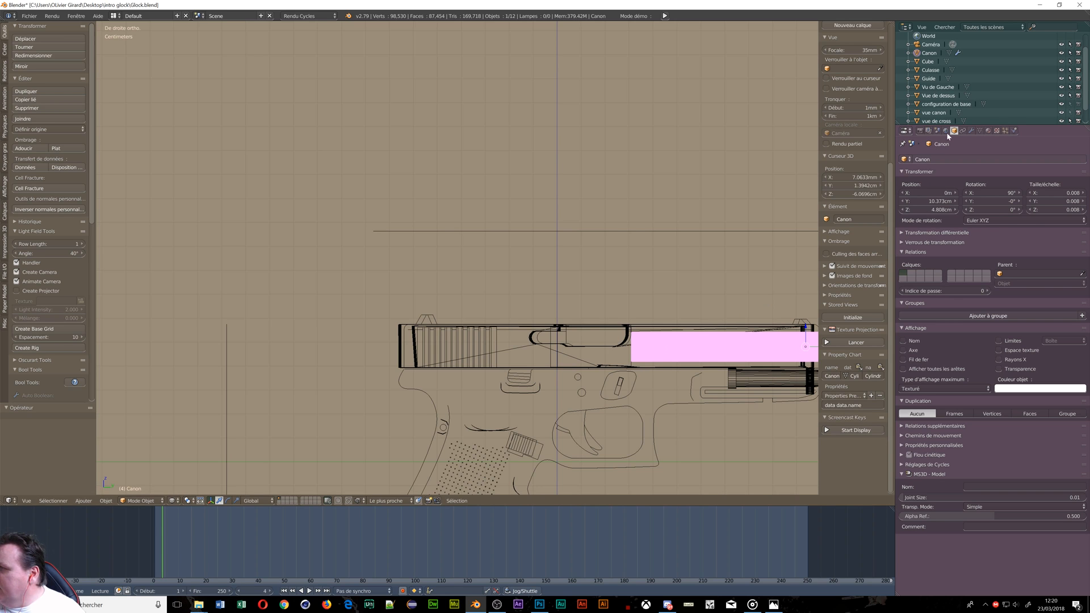
pyautogui.click(971, 131)
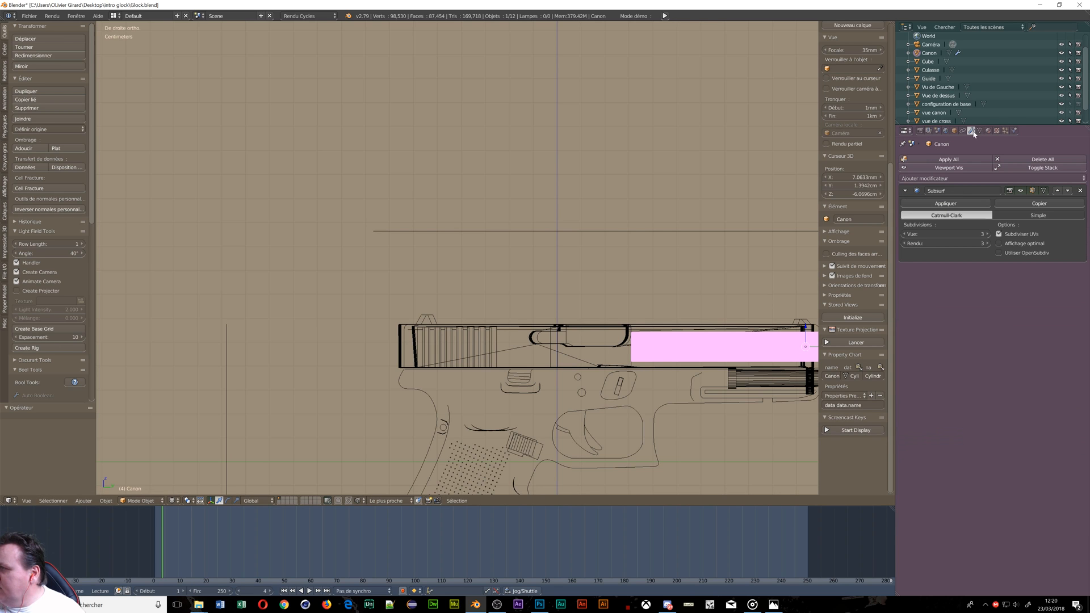
pyautogui.click(946, 203)
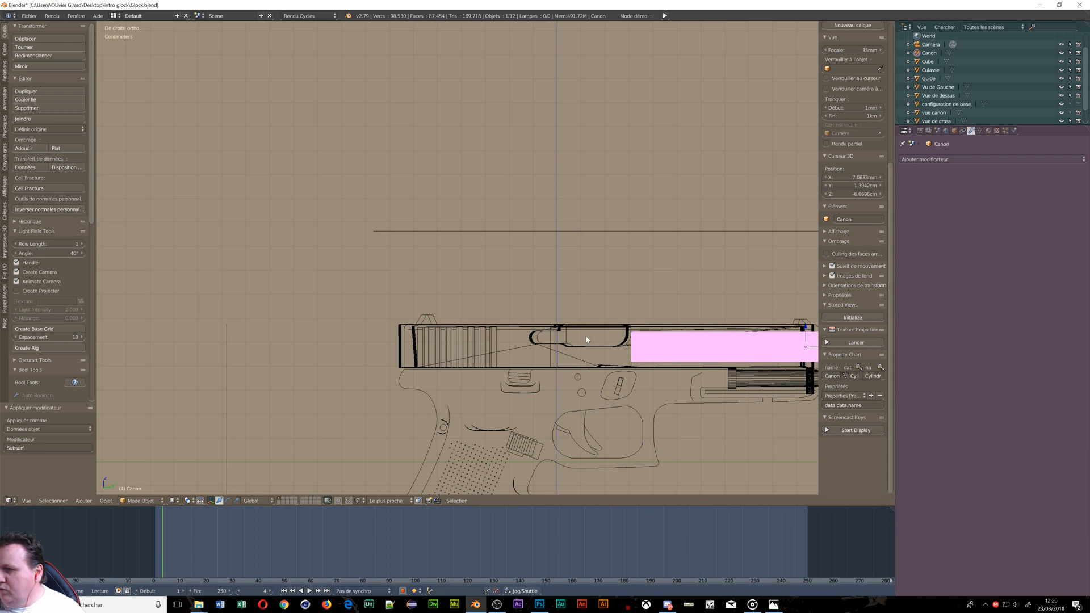
# Step: Add the chamber block to the selection as the active object and join the barrel into it
pyautogui.keyDown('shift'); pyautogui.rightClick(550, 347); pyautogui.keyUp('shift')
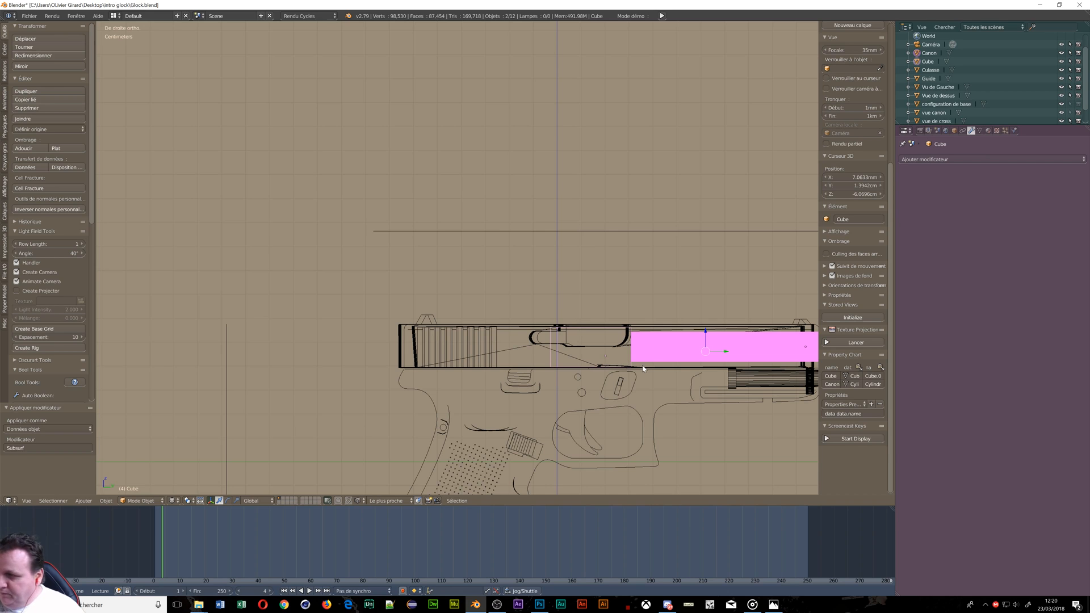
pyautogui.hotkey('ctrl', 'j')
pyautogui.scroll(-3, 636, 368)
pyautogui.moveTo(678, 377)
pyautogui.mouseDown(button='middle')
pyautogui.moveTo(585, 391)
pyautogui.moveTo(665, 383)
pyautogui.mouseUp(button='middle')
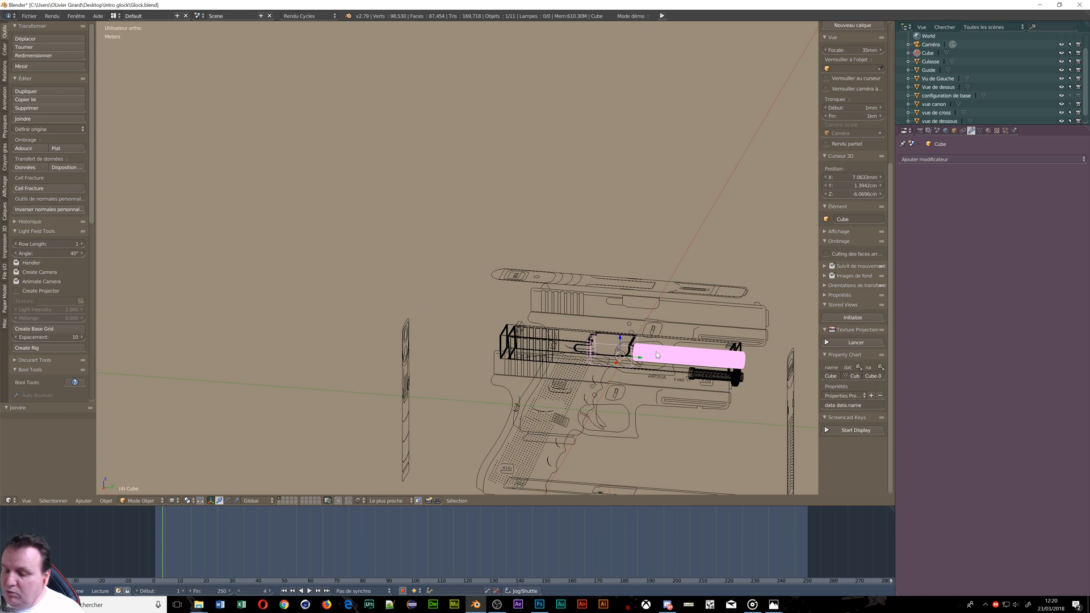
# Step: Display the model in solid shading to view the slide's ejection port side
pyautogui.press('z')
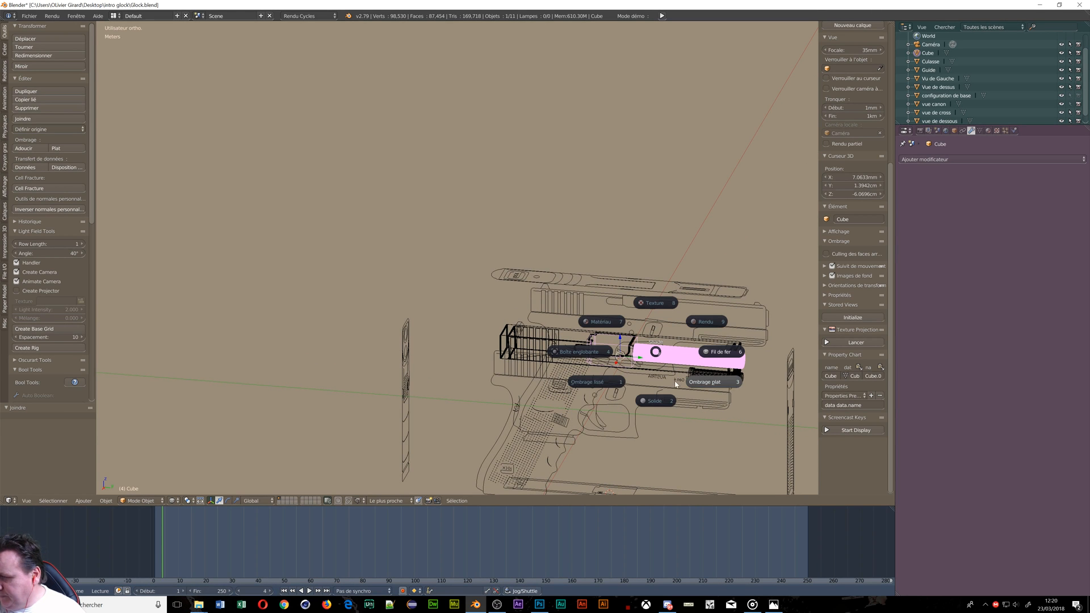
pyautogui.click(654, 401)
pyautogui.scroll(4, 652, 398)
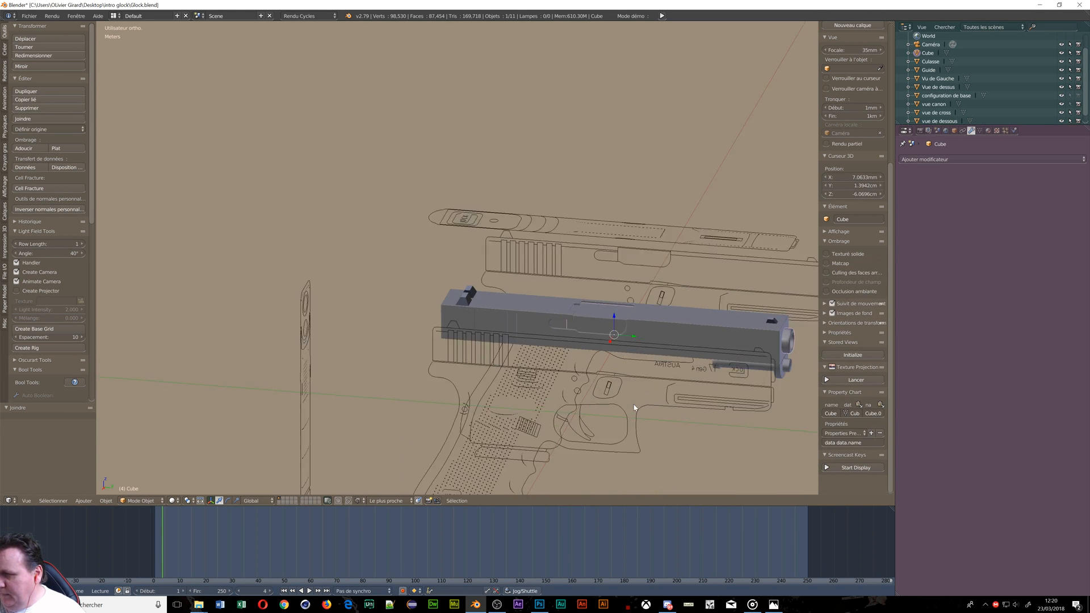
pyautogui.moveTo(648, 332); pyautogui.dragTo(688, 311, button='middle')
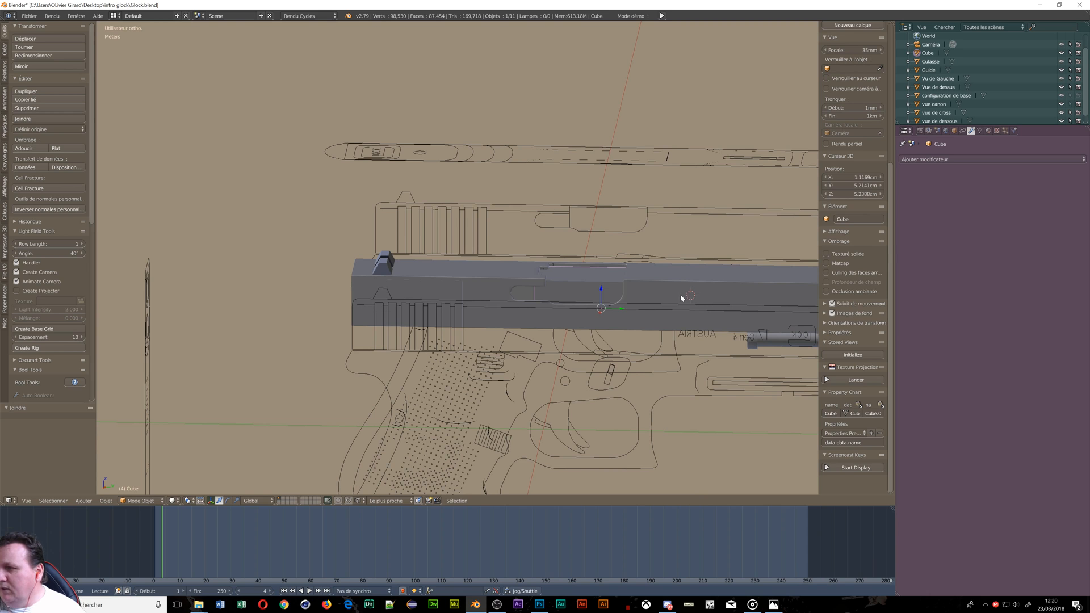
# Step: Move the Culasse object -9.86 mm along the Y axis to slide it back over the barrel
pyautogui.rightClick(656, 290)
pyautogui.press('g')
pyautogui.press('x')
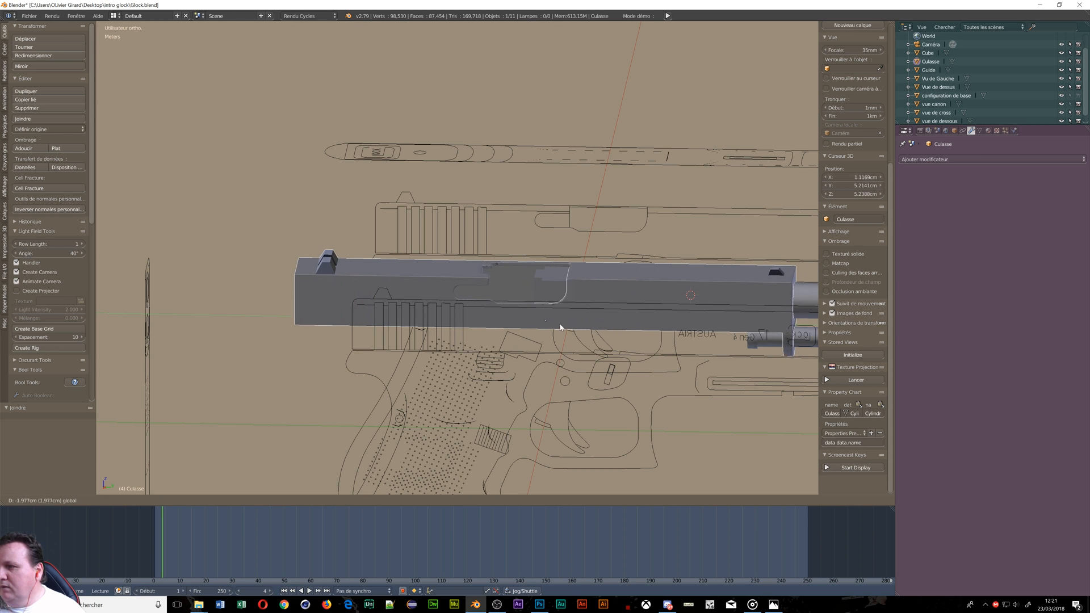
pyautogui.click(595, 330)
pyautogui.moveTo(658, 363); pyautogui.dragTo(605, 352, button='middle')
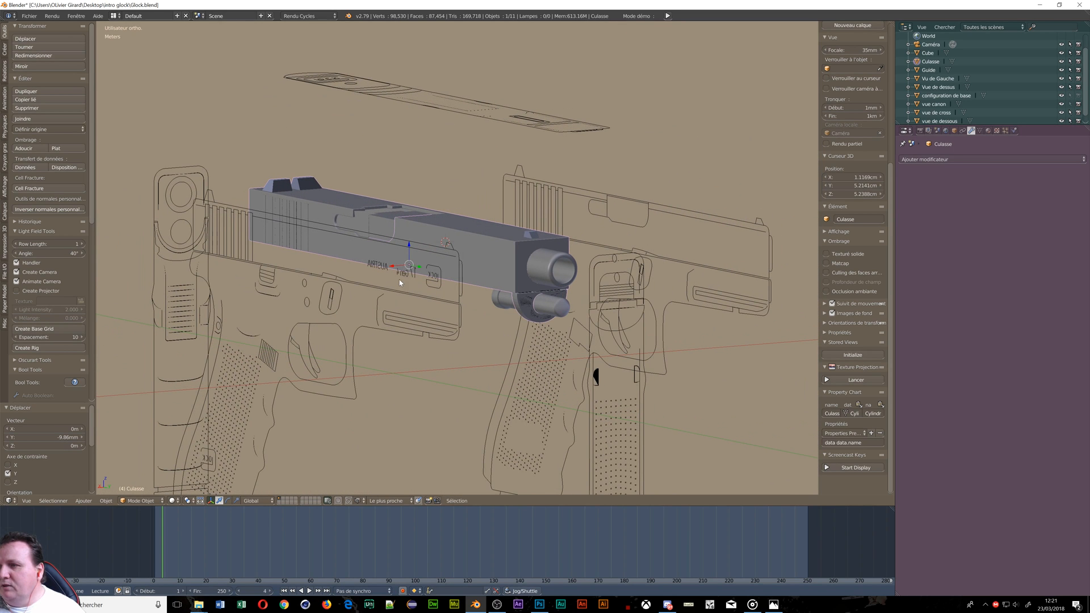
# Step: Move the Culasse object 9.21 mm along the Y axis to bring it forward over the barrel and guide rod
pyautogui.press('g')
pyautogui.press('y')
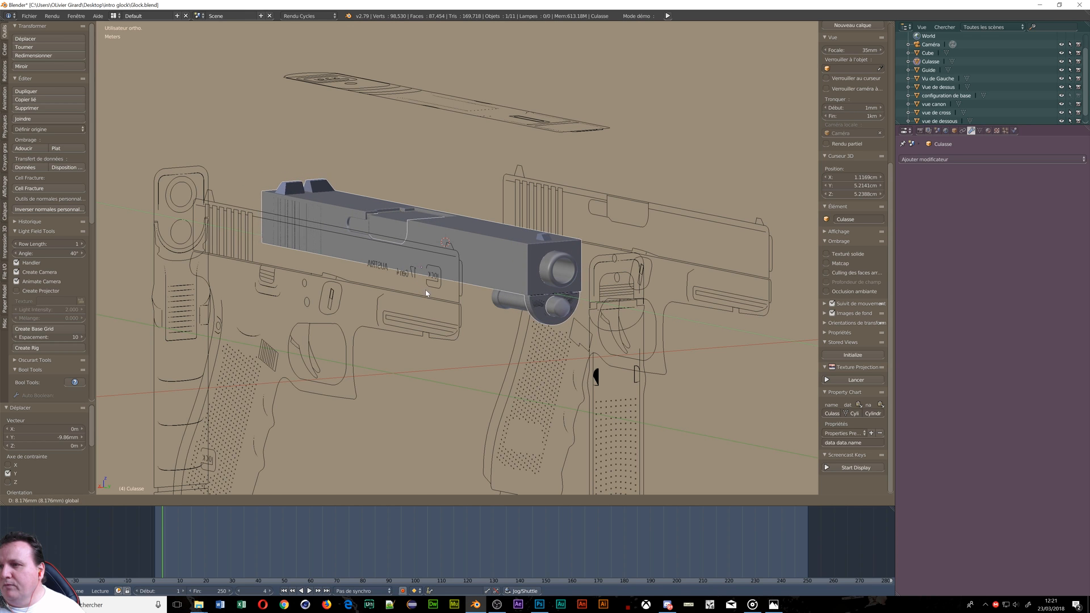
pyautogui.click(426, 289)
pyautogui.moveTo(335, 253); pyautogui.dragTo(501, 256, button='middle')
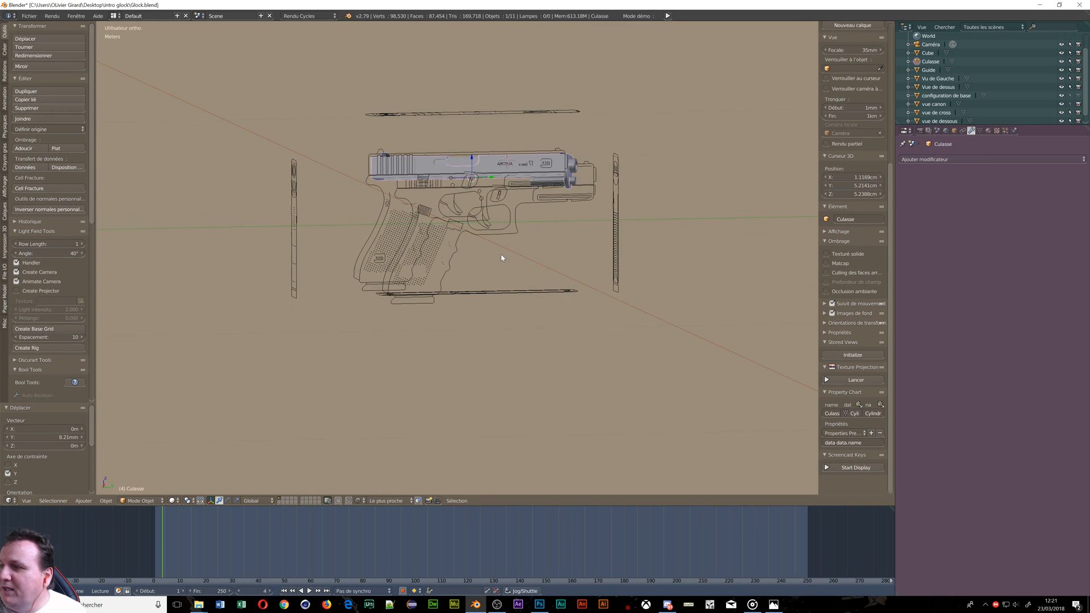
pyautogui.scroll(4, 567, 243)
pyautogui.moveTo(430, 178); pyautogui.dragTo(469, 248, button='middle')
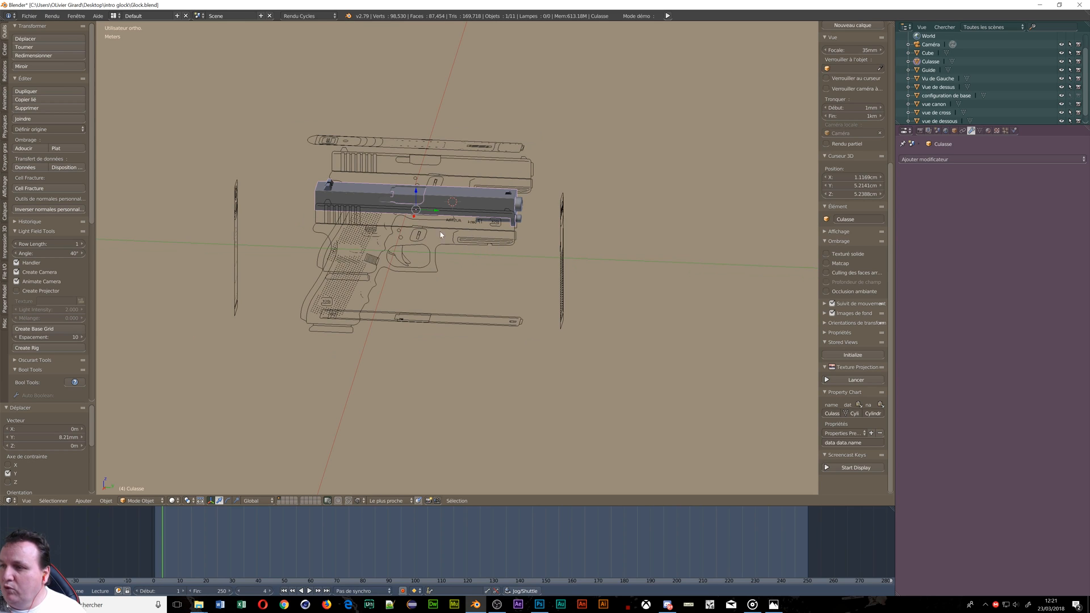